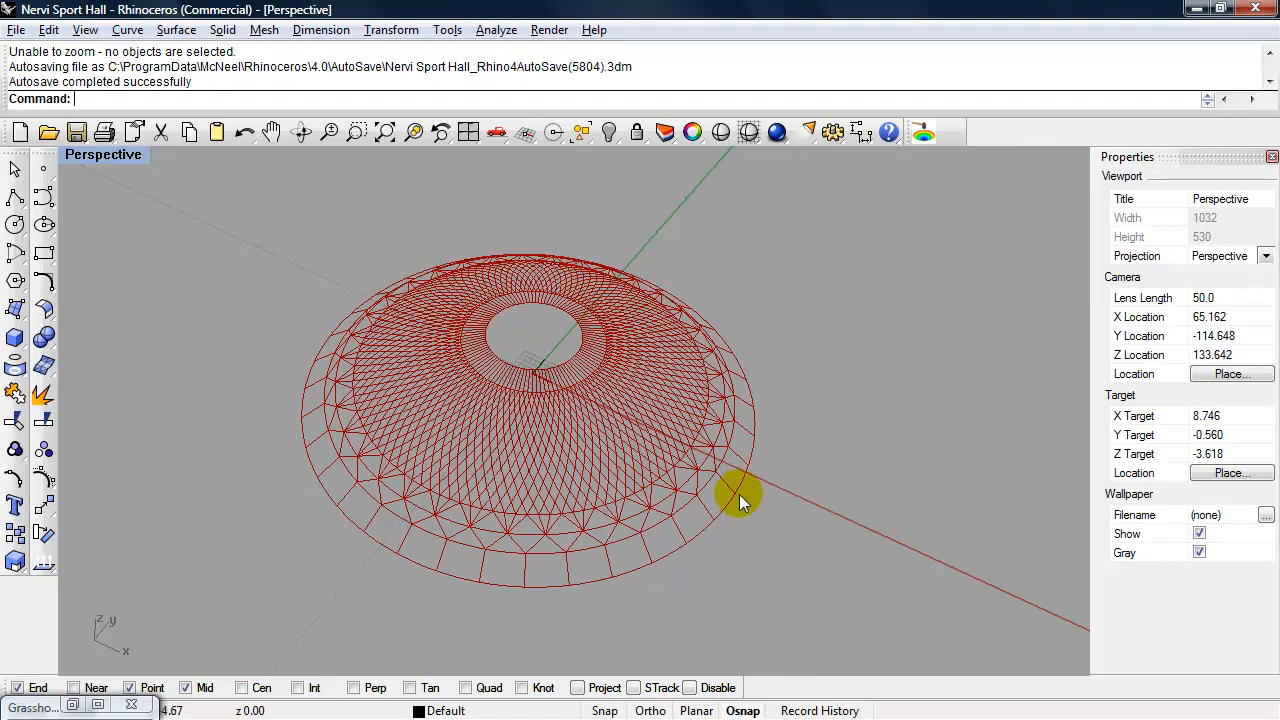
- Examine the finished dome wireframe, and switch to Acrobat to study the building photo in Nervi-Sports_Complex.pdf
{"action": "right_click_drag", "start_coordinate": [789, 438], "coordinate": [660, 543]}
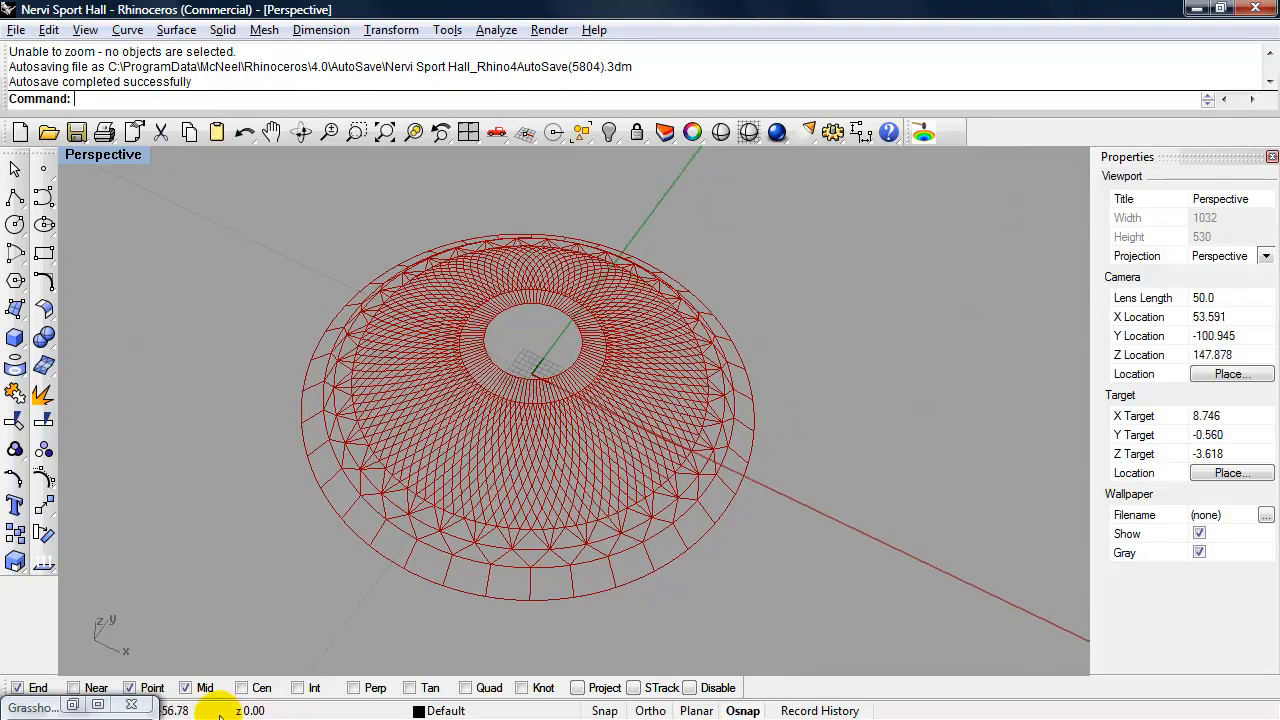
{"action": "key", "text": "alt+Tab"}
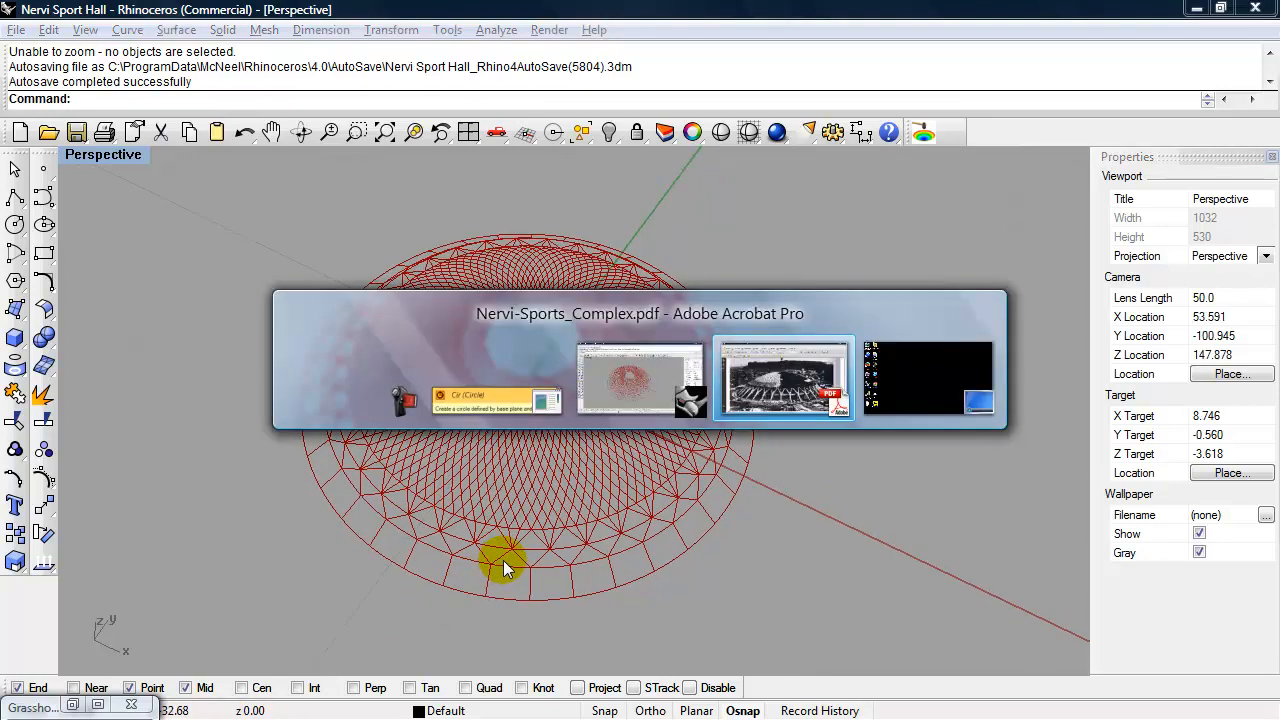
{"action": "key", "text": "alt+Tab"}
{"action": "key", "text": "alt+Tab"}
{"action": "key", "text": "alt+Tab"}
{"action": "key", "text": "alt+Tab"}
{"action": "key", "text": "alt+Tab"}
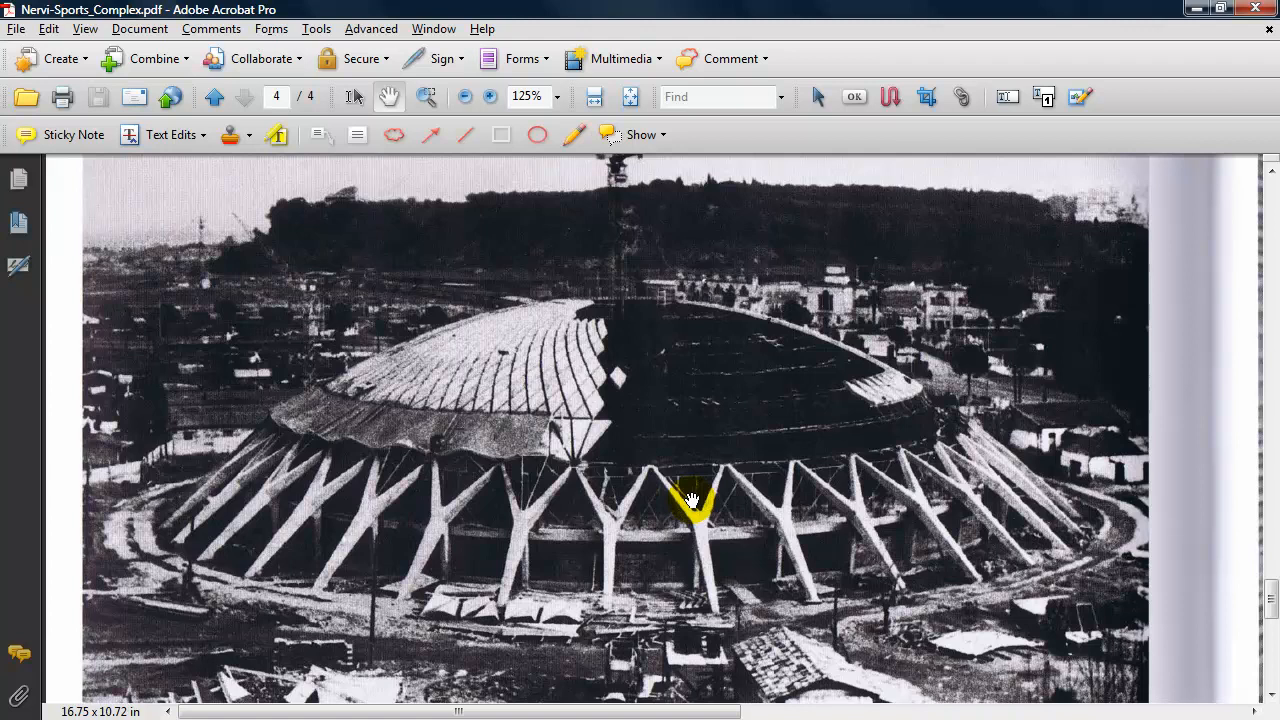
- Switch back to Rhino and examine the dome wireframe from a lower angle for comparison with the photo
{"action": "key", "text": "alt+Tab"}
{"action": "key", "text": "alt+Tab"}
{"action": "key", "text": "alt+Tab"}
{"action": "key", "text": "alt+Tab"}
{"action": "key", "text": "alt+Tab"}
{"action": "key", "text": "alt+Tab"}
{"action": "key", "text": "alt+Tab"}
{"action": "key", "text": "alt+Tab"}
{"action": "key", "text": "alt+Tab"}
{"action": "key", "text": "alt+Tab"}
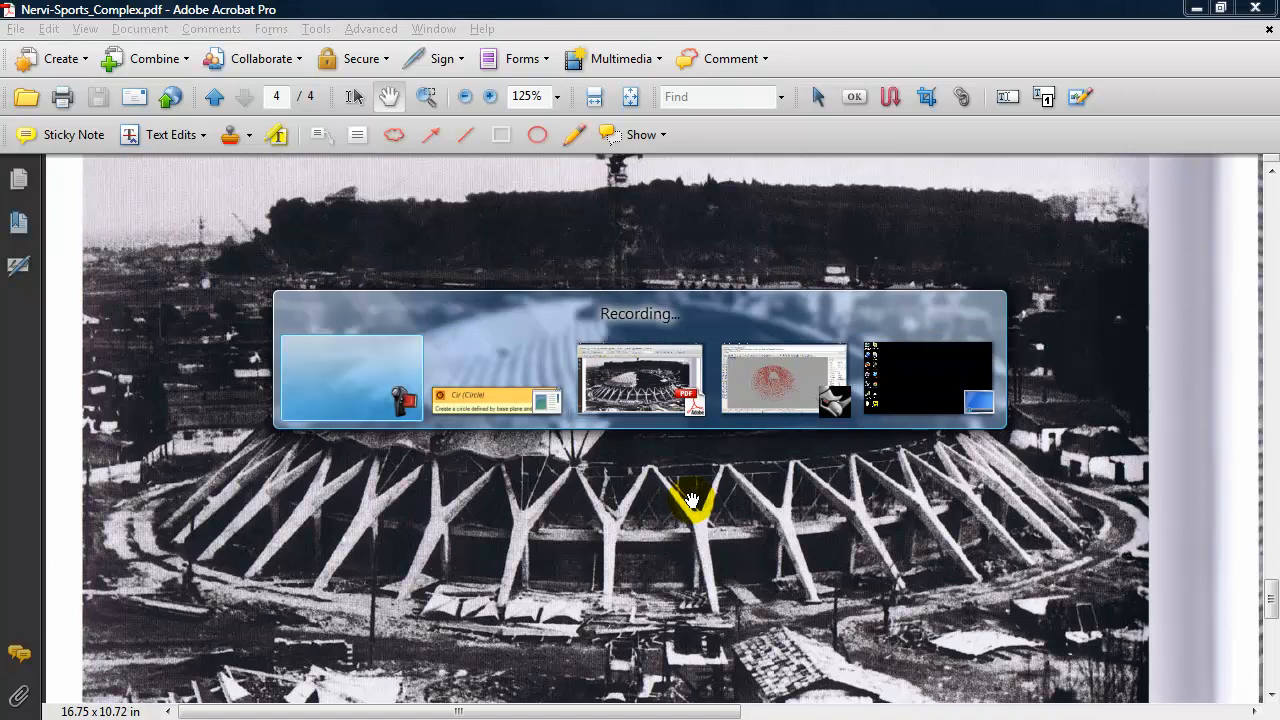
{"action": "key", "text": "alt+Tab"}
{"action": "right_click_drag", "start_coordinate": [766, 534], "coordinate": [775, 505]}
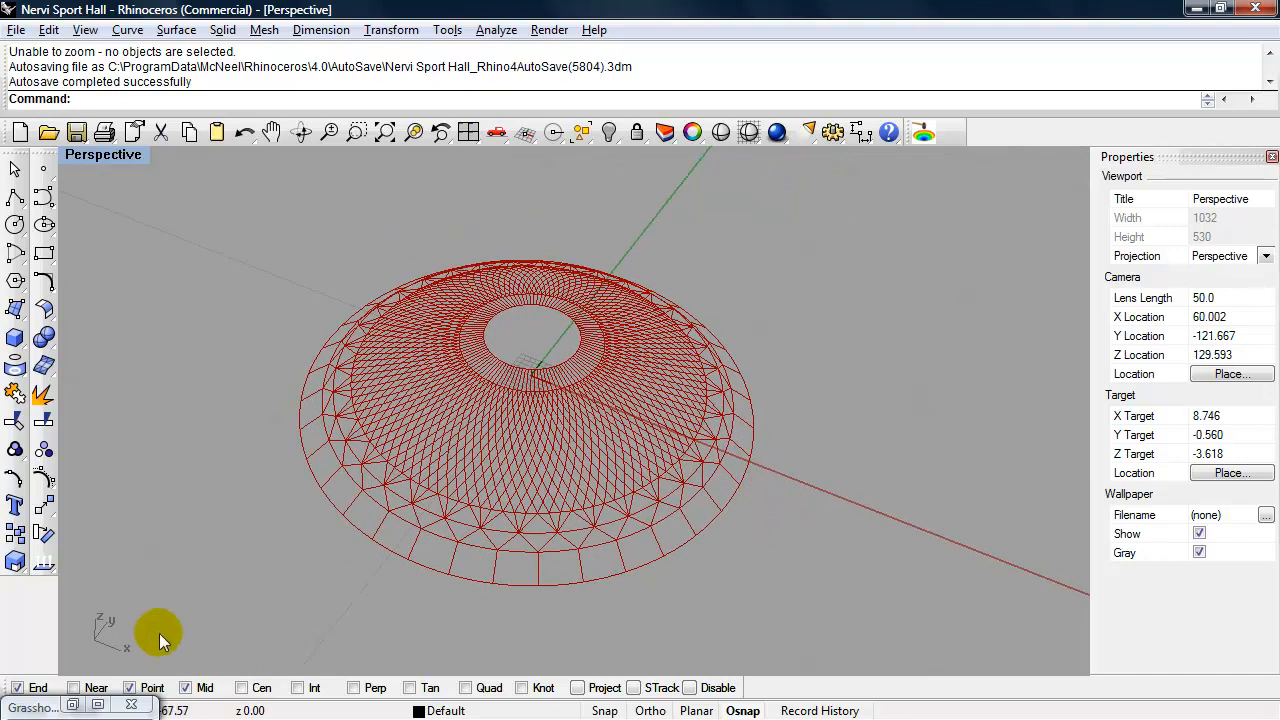
- Bring up Grasshopper, close the Nervi Sport Hall-Class definition, and delete the large circle left in the Rhino viewport
{"action": "left_click", "coordinate": [93, 705]}
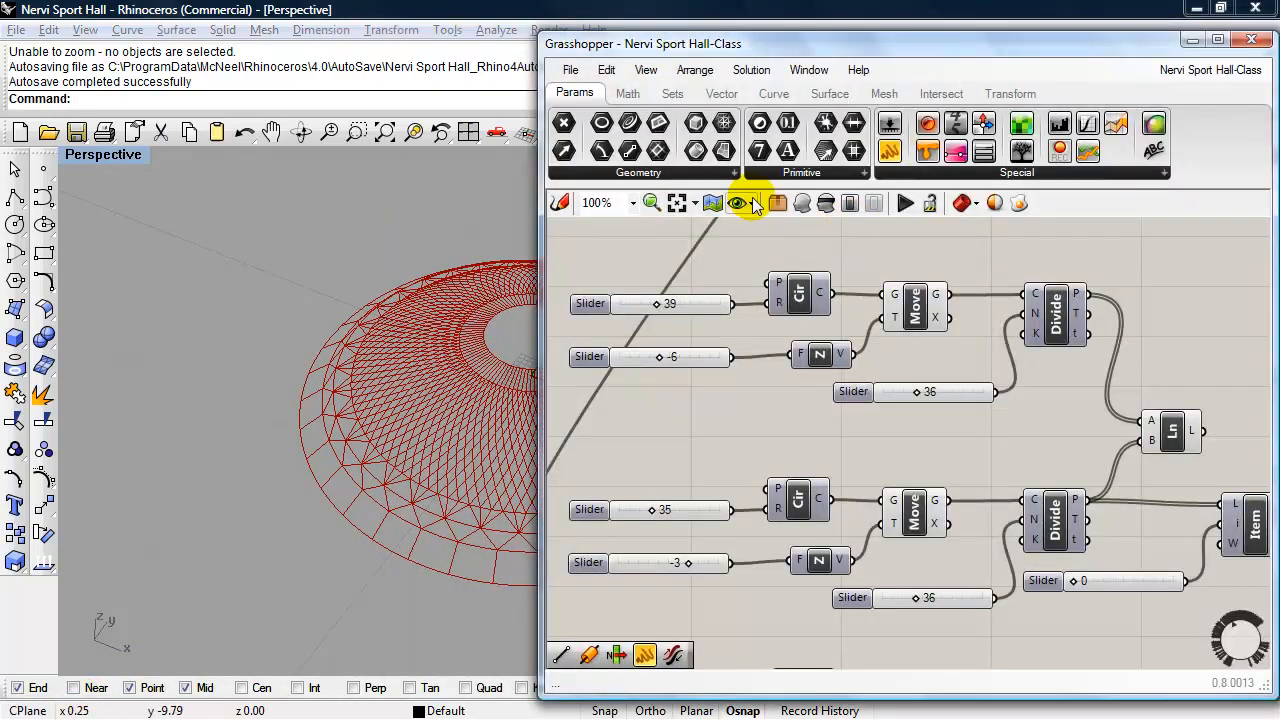
{"action": "left_click", "coordinate": [567, 70]}
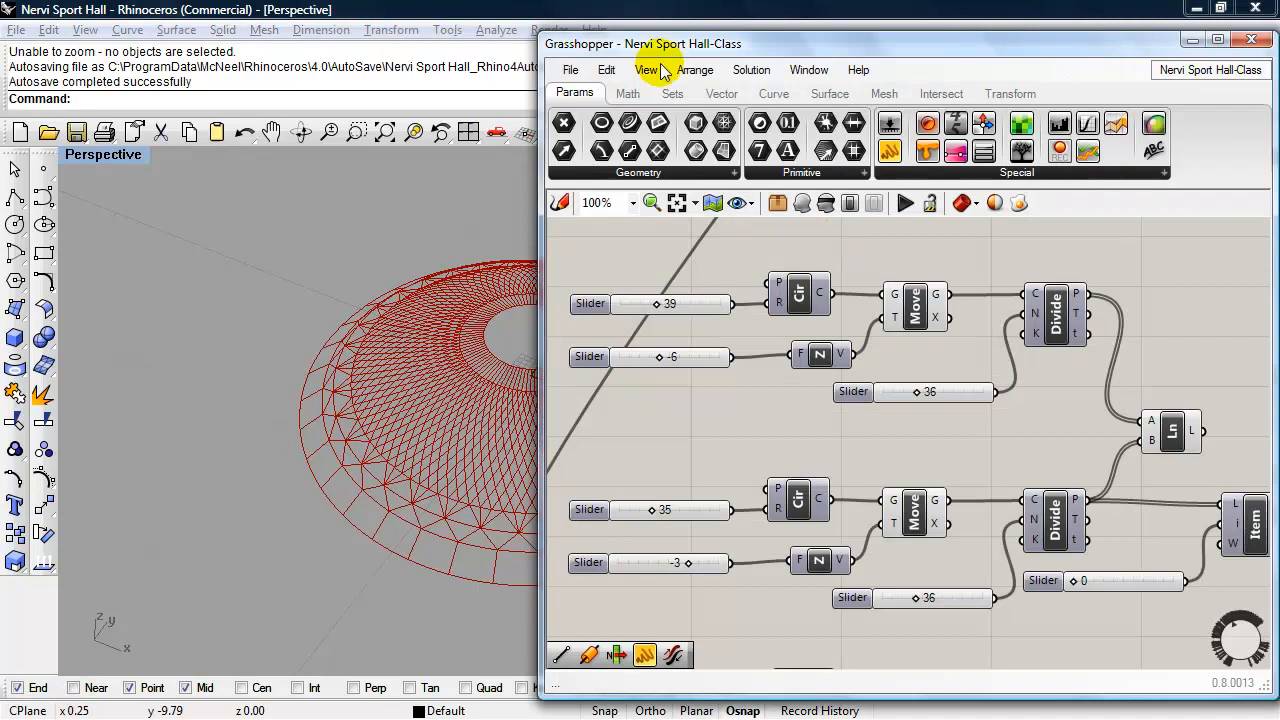
{"action": "left_click", "coordinate": [567, 70]}
{"action": "left_click", "coordinate": [567, 70]}
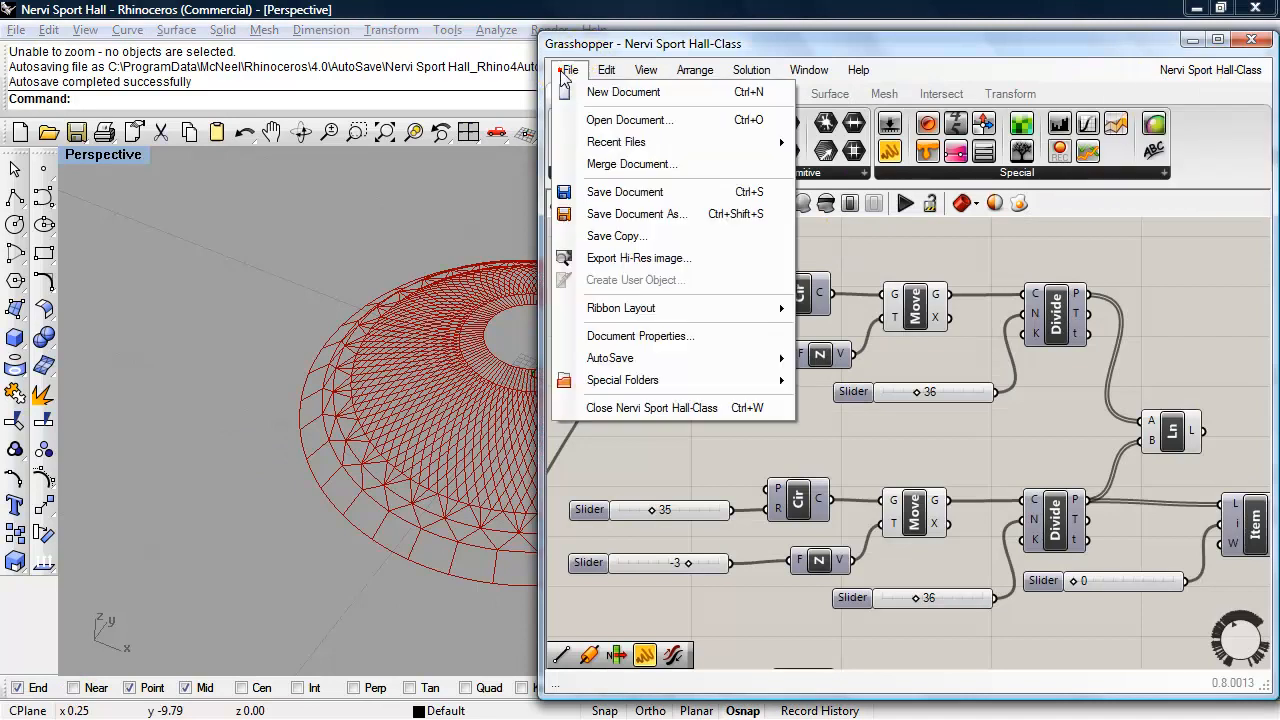
{"action": "left_click", "coordinate": [600, 410]}
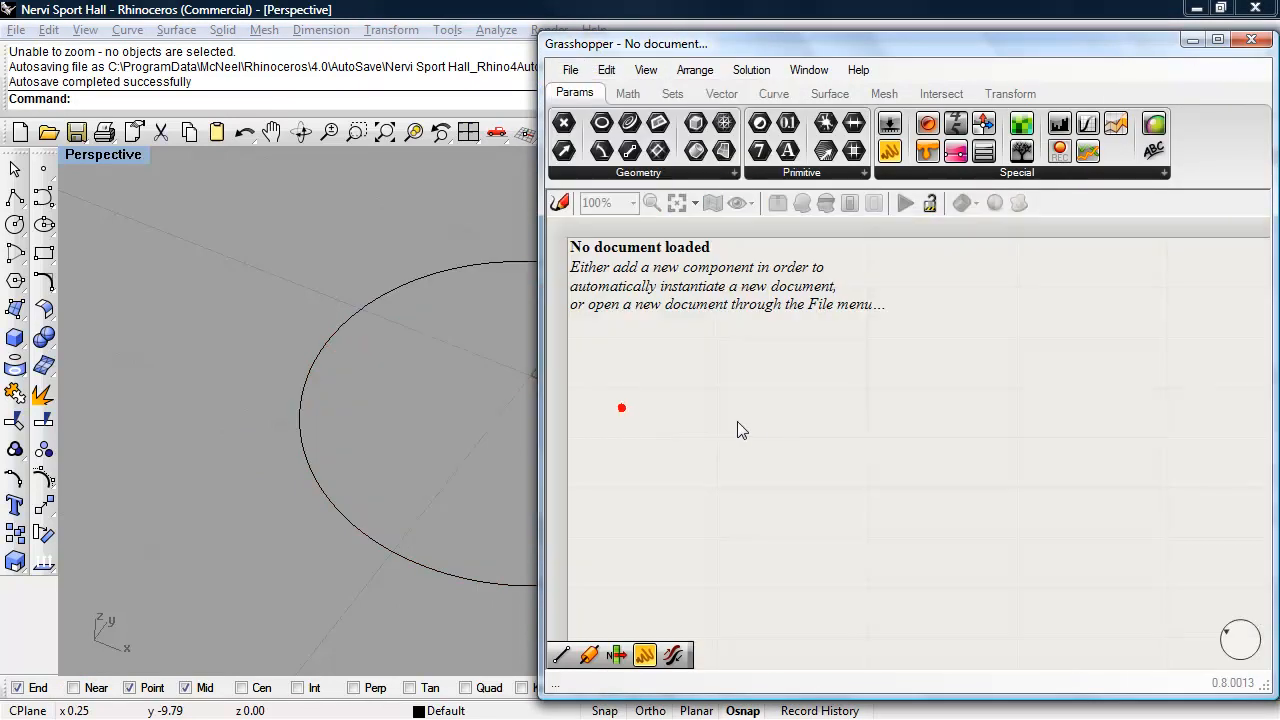
{"action": "left_click", "coordinate": [357, 314]}
{"action": "key", "text": "Delete"}
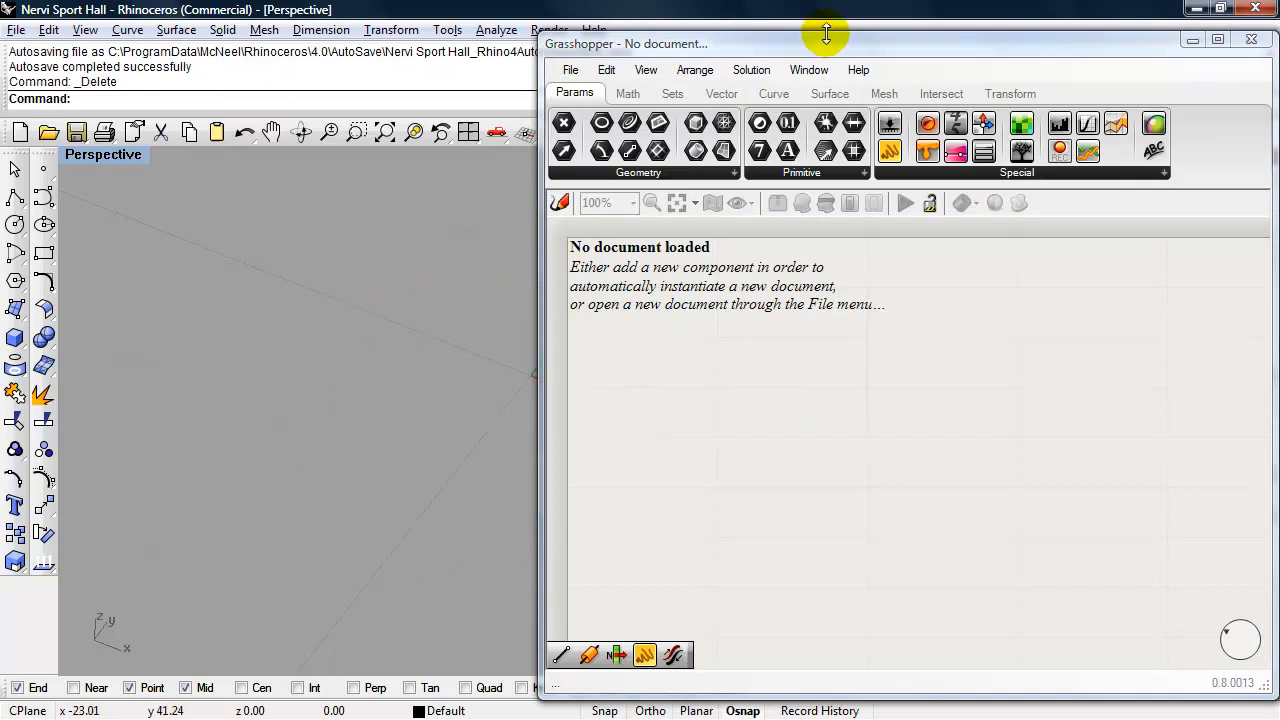
- Change the Rhino model units to Meters without scaling the model, moving the Grasshopper window aside while the options are set
{"action": "left_click_drag", "start_coordinate": [824, 43], "coordinate": [831, 160]}
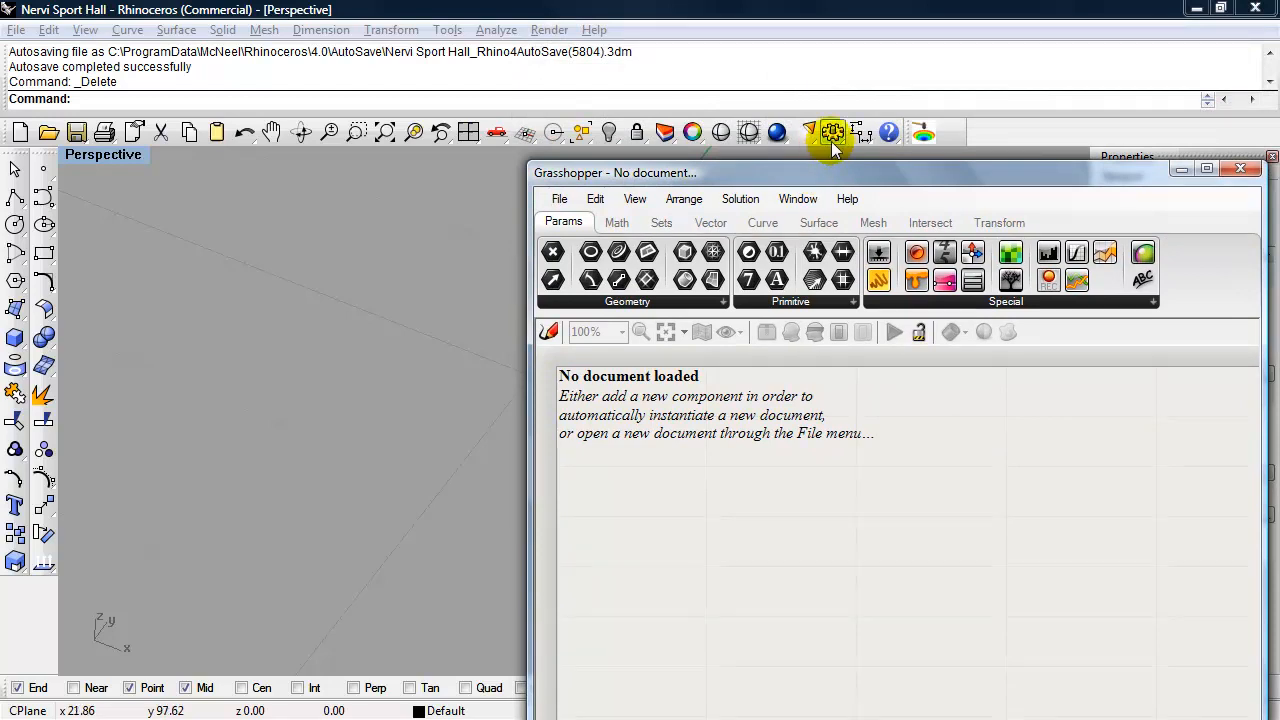
{"action": "left_click", "coordinate": [833, 141]}
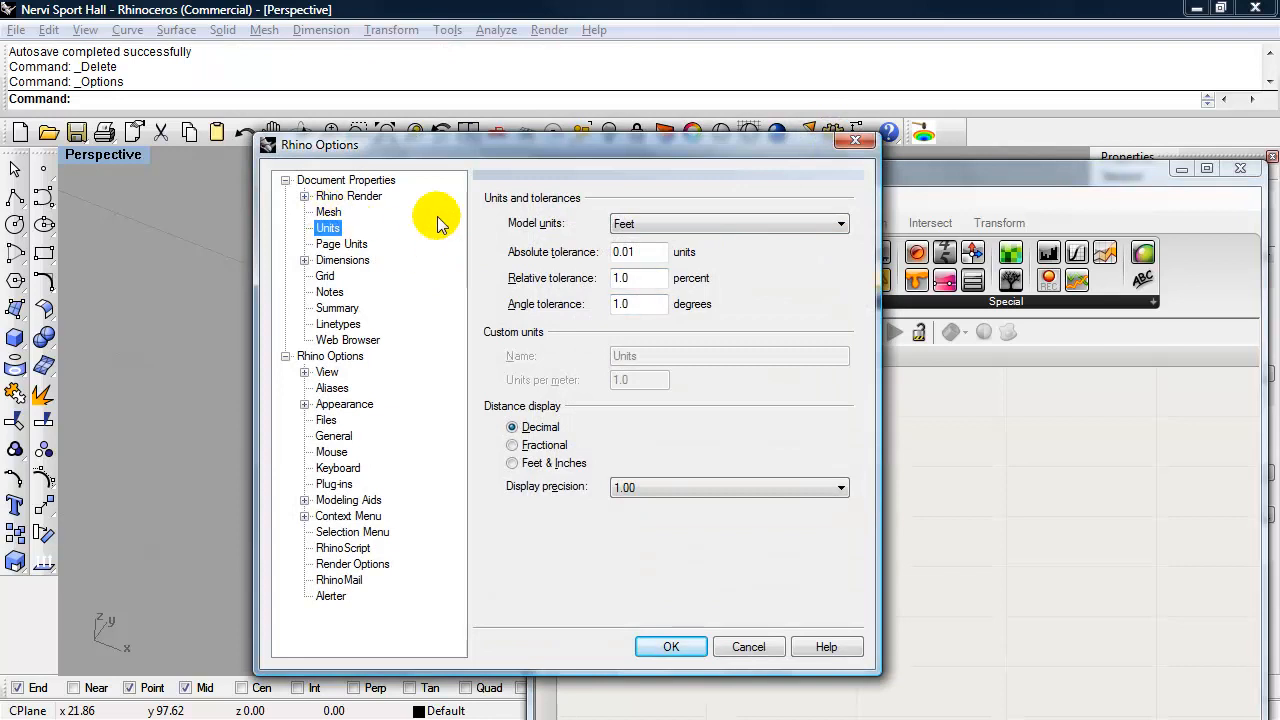
{"action": "left_click", "coordinate": [660, 228]}
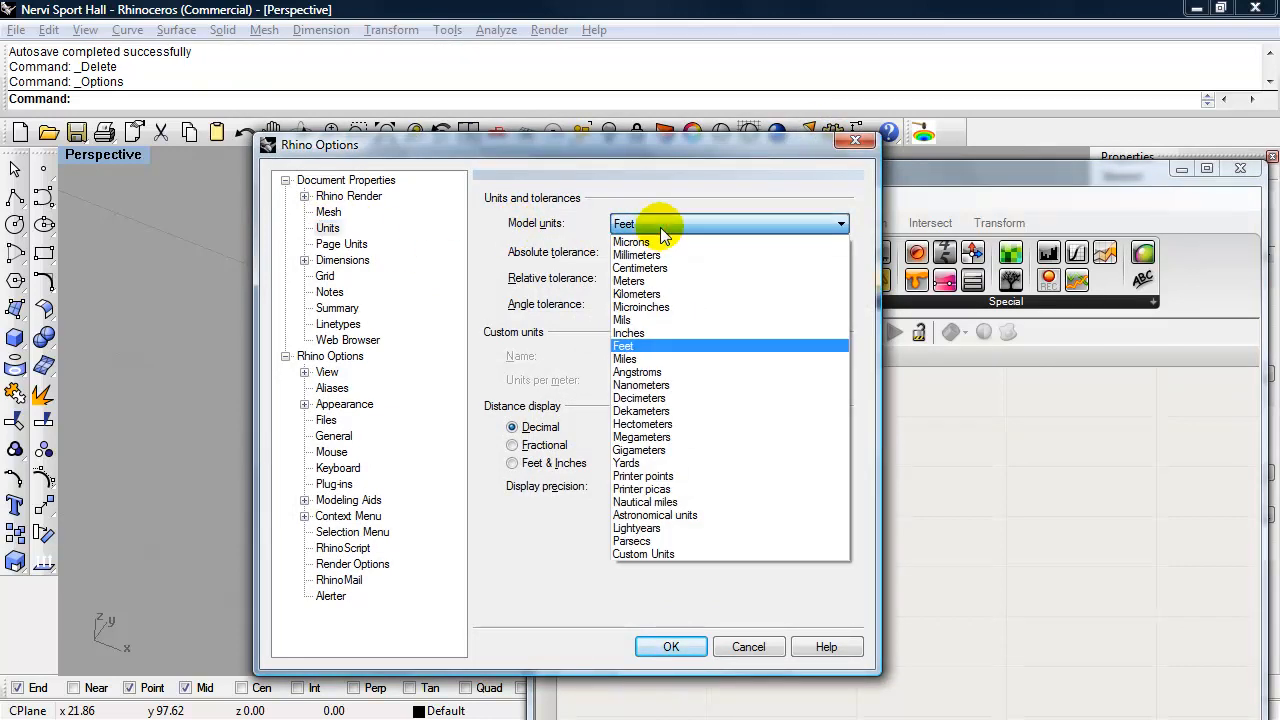
{"action": "left_click", "coordinate": [630, 281]}
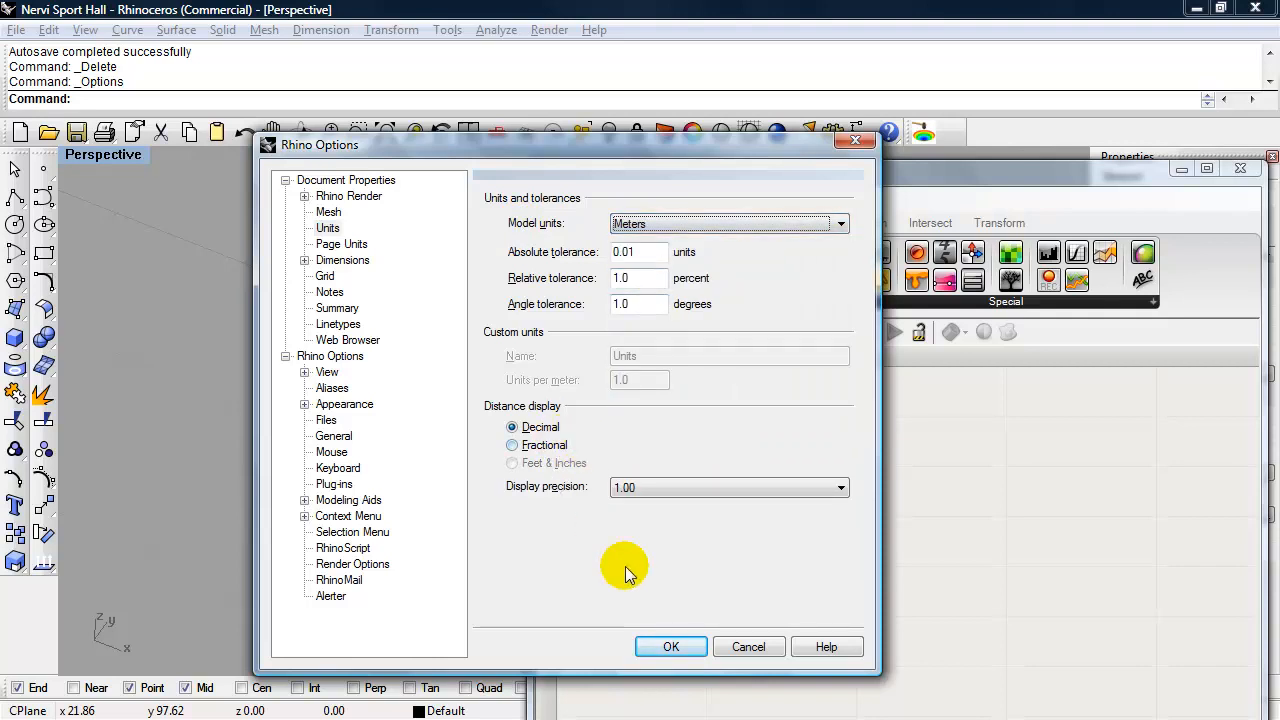
{"action": "left_click", "coordinate": [662, 645]}
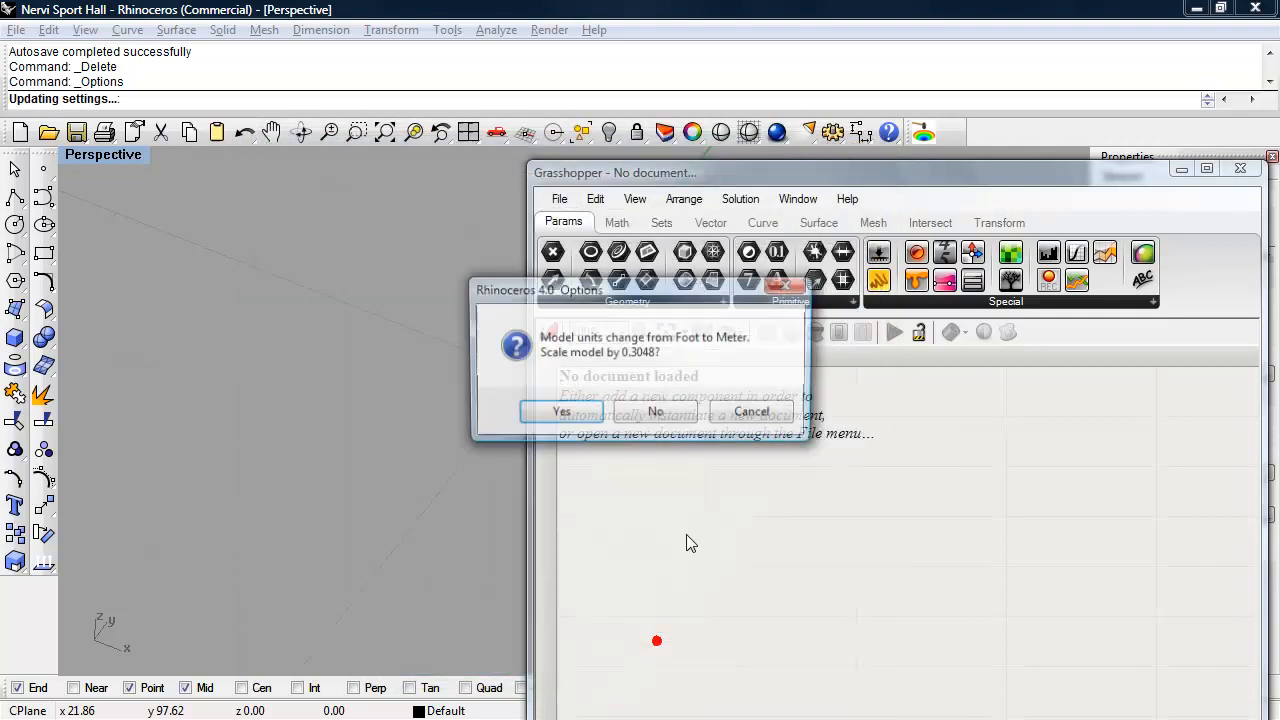
{"action": "left_click", "coordinate": [657, 413]}
{"action": "left_click_drag", "start_coordinate": [769, 179], "coordinate": [776, 69]}
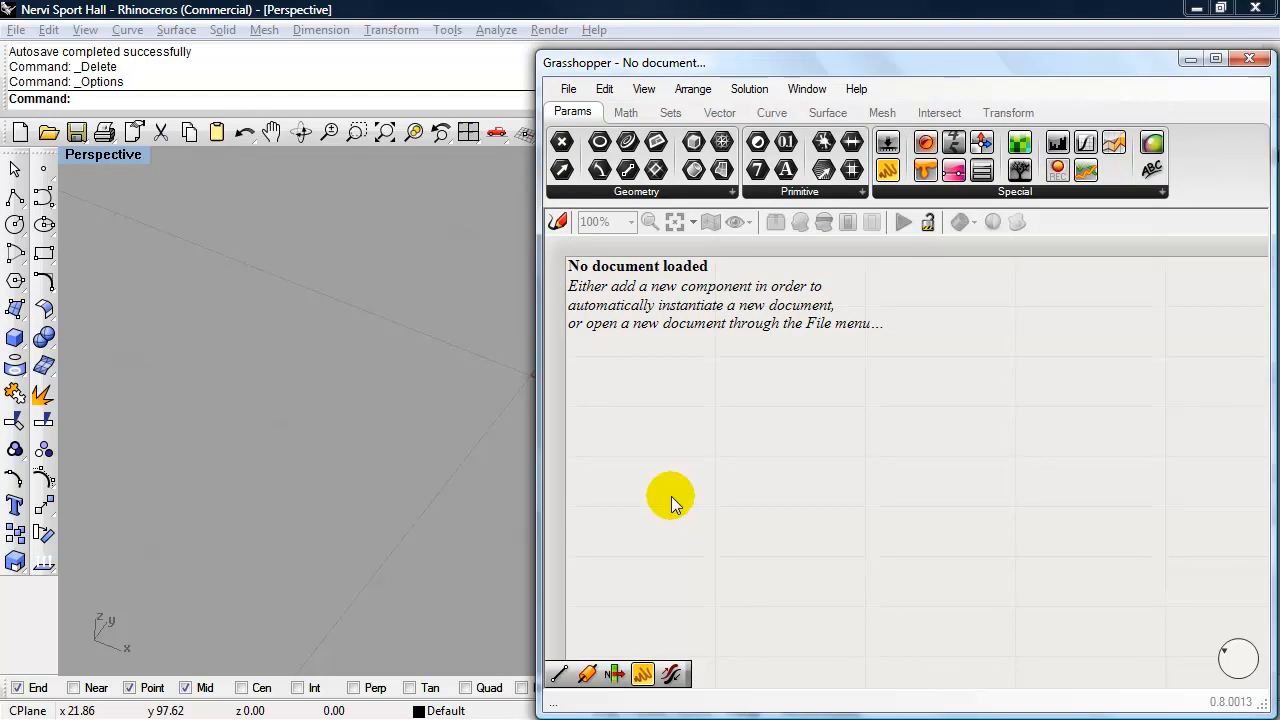
- Consult the dome photo in Acrobat, return to Grasshopper, and add a Circle component near the upper part of the empty canvas
{"action": "key", "text": "alt+Tab"}
{"action": "key", "text": "alt+Tab"}
{"action": "key", "text": "alt+Tab"}
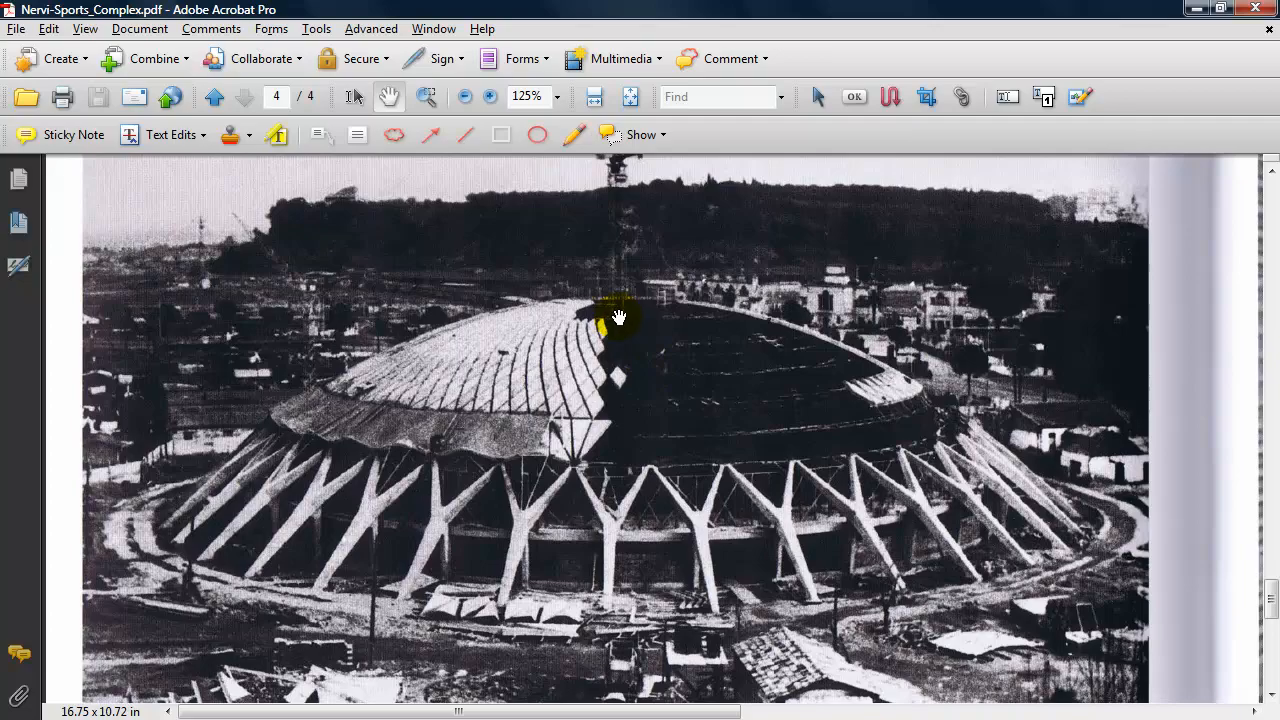
{"action": "key", "text": "alt+Tab"}
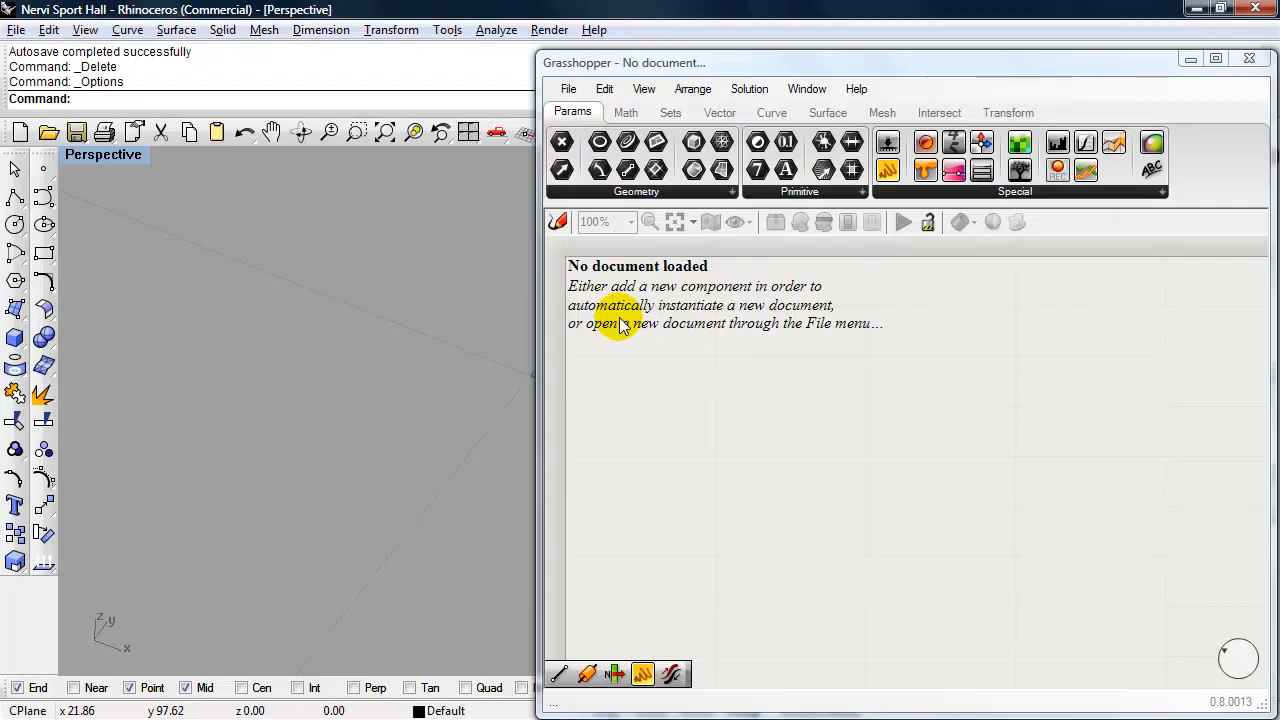
{"action": "double_click", "coordinate": [708, 398]}
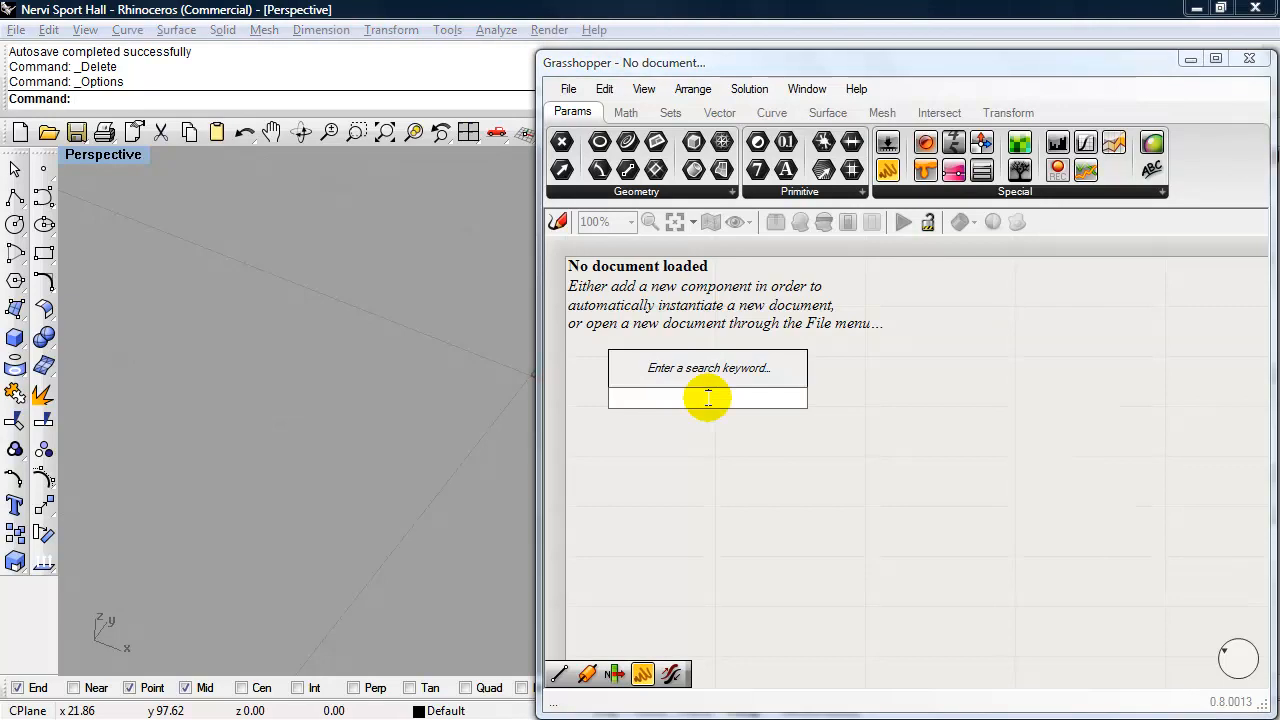
{"action": "type", "text": "circle"}
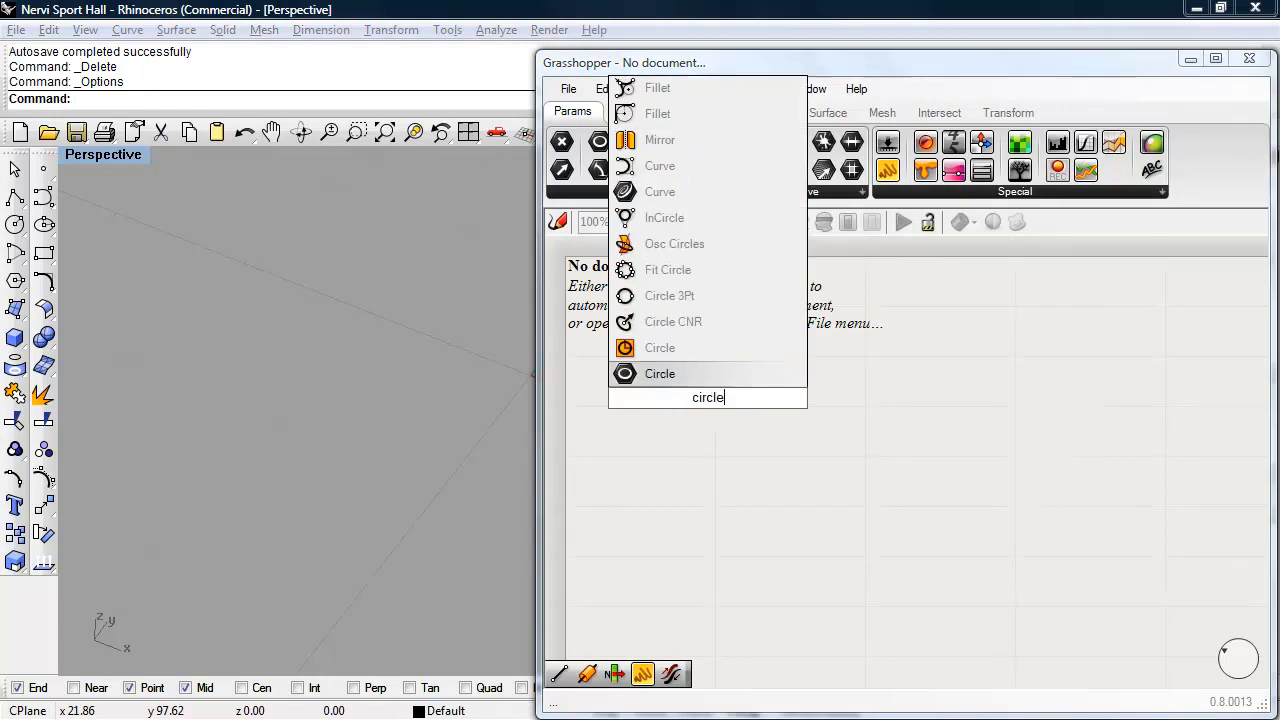
{"action": "left_click", "coordinate": [689, 353]}
{"action": "left_click_drag", "start_coordinate": [705, 400], "coordinate": [731, 338]}
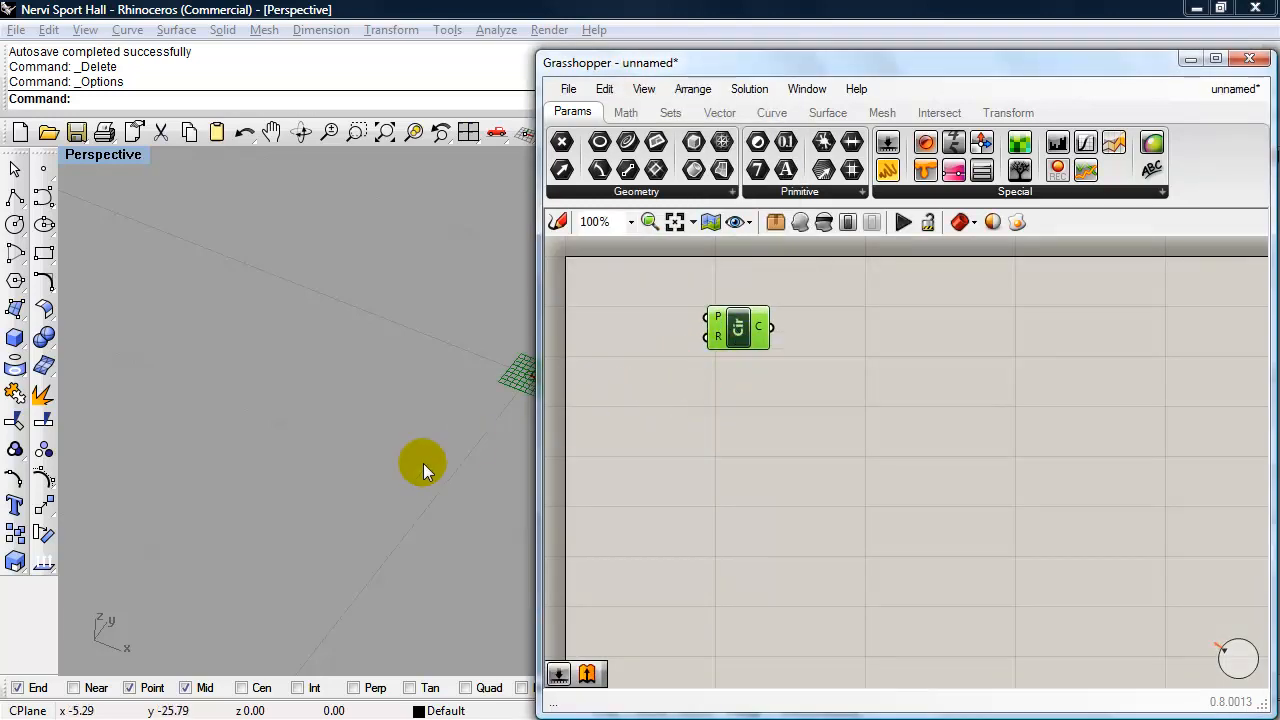
{"action": "right_click_drag", "start_coordinate": [423, 462], "coordinate": [213, 448], "text": "shift"}
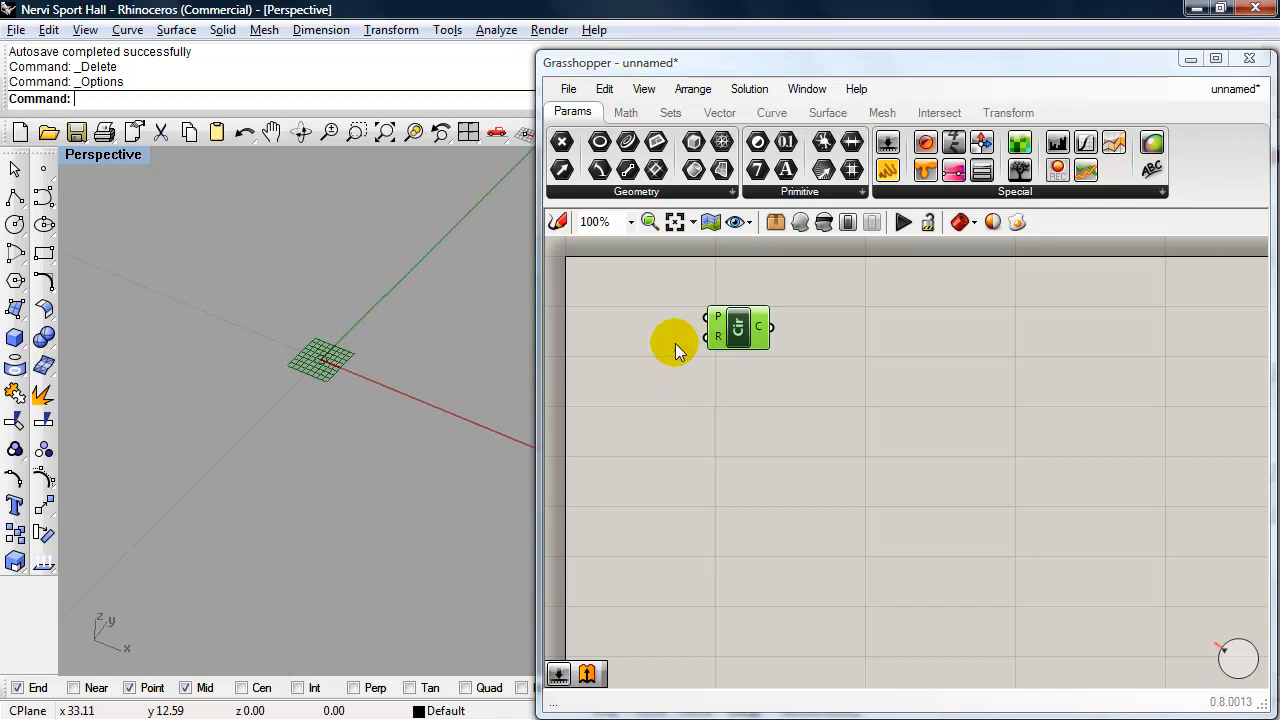
- Add a Number Slider to the canvas and place it just below the Circle component
{"action": "mouse_move", "coordinate": [716, 318]}
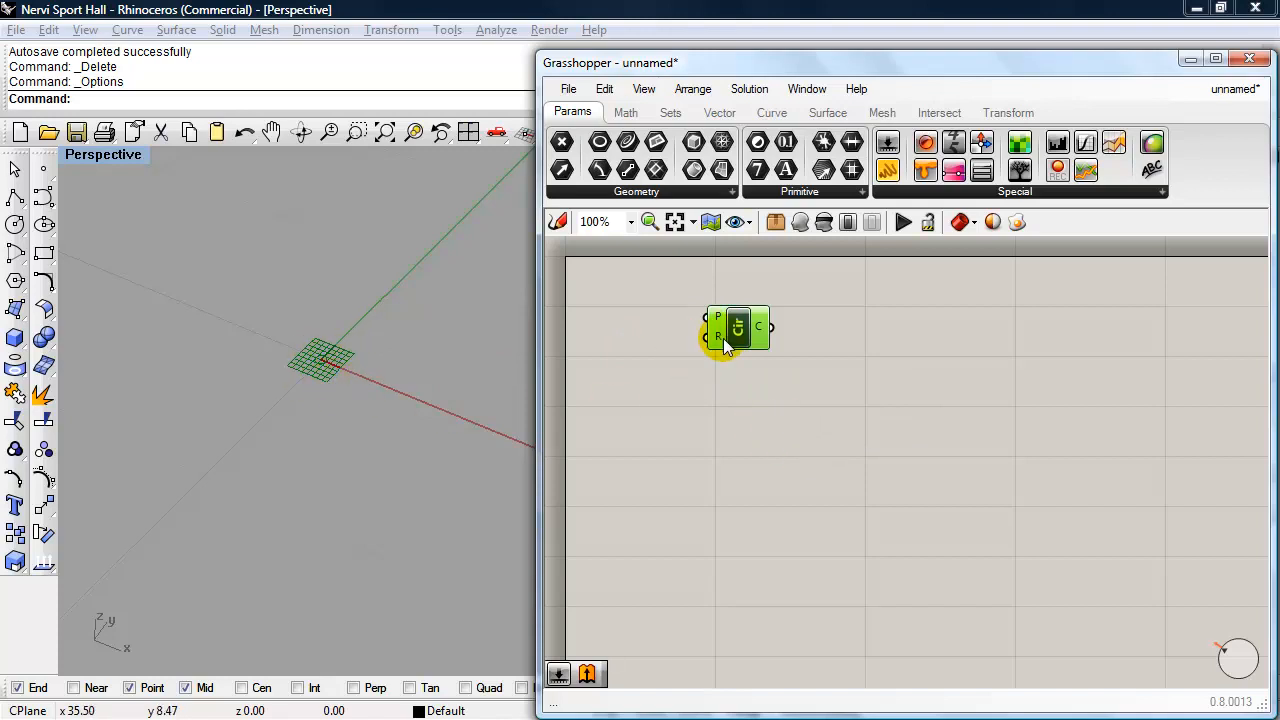
{"action": "mouse_move", "coordinate": [717, 341]}
{"action": "double_click", "coordinate": [820, 460]}
{"action": "type", "text": "number"}
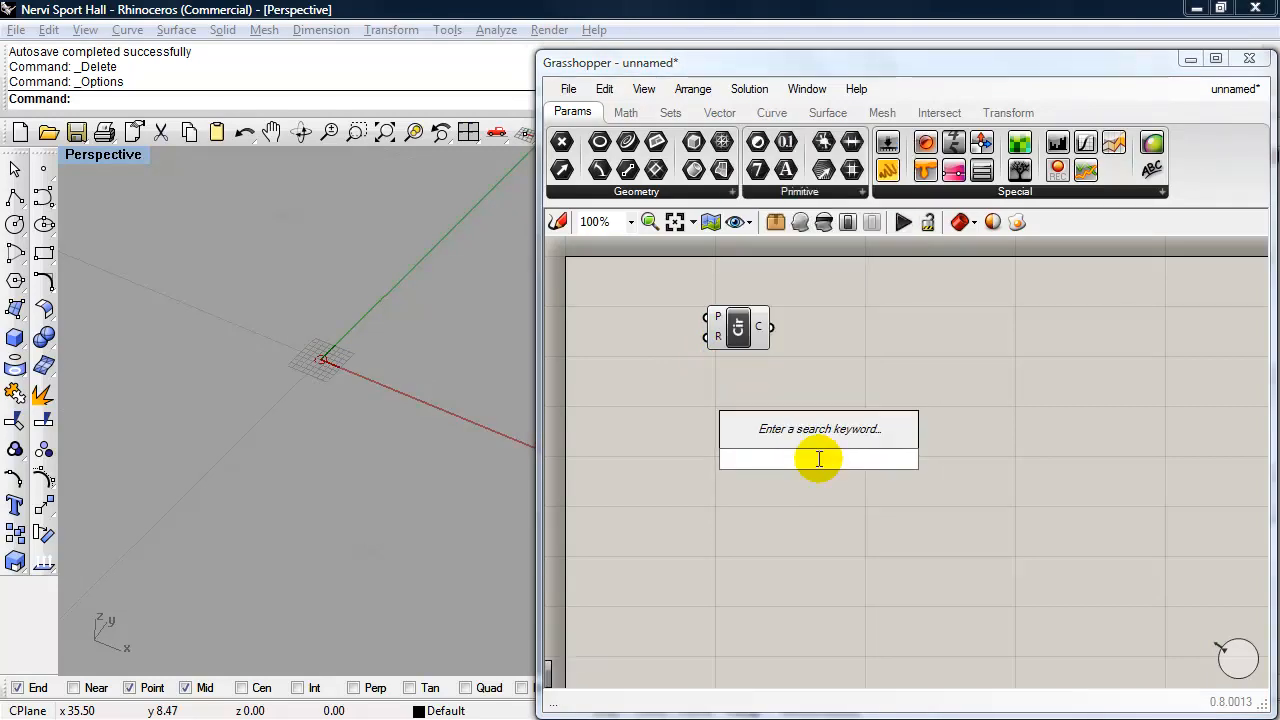
{"action": "type", "text": "numb"}
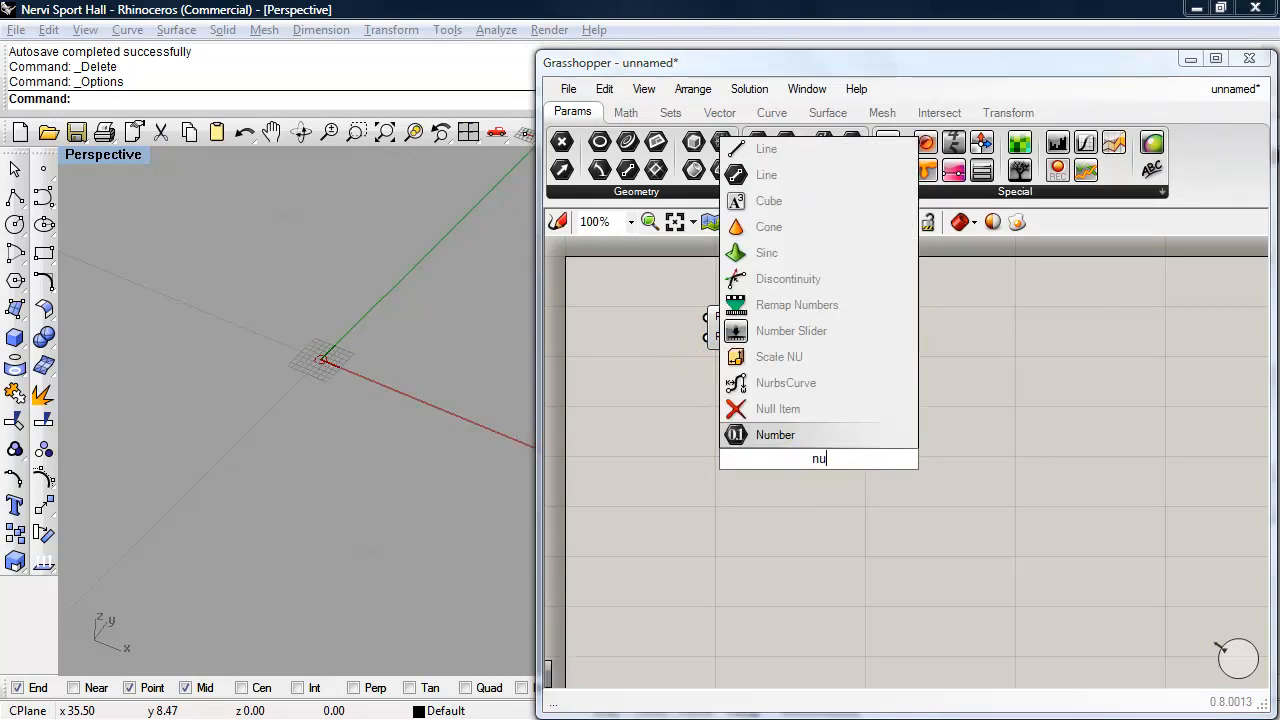
{"action": "left_click", "coordinate": [815, 415]}
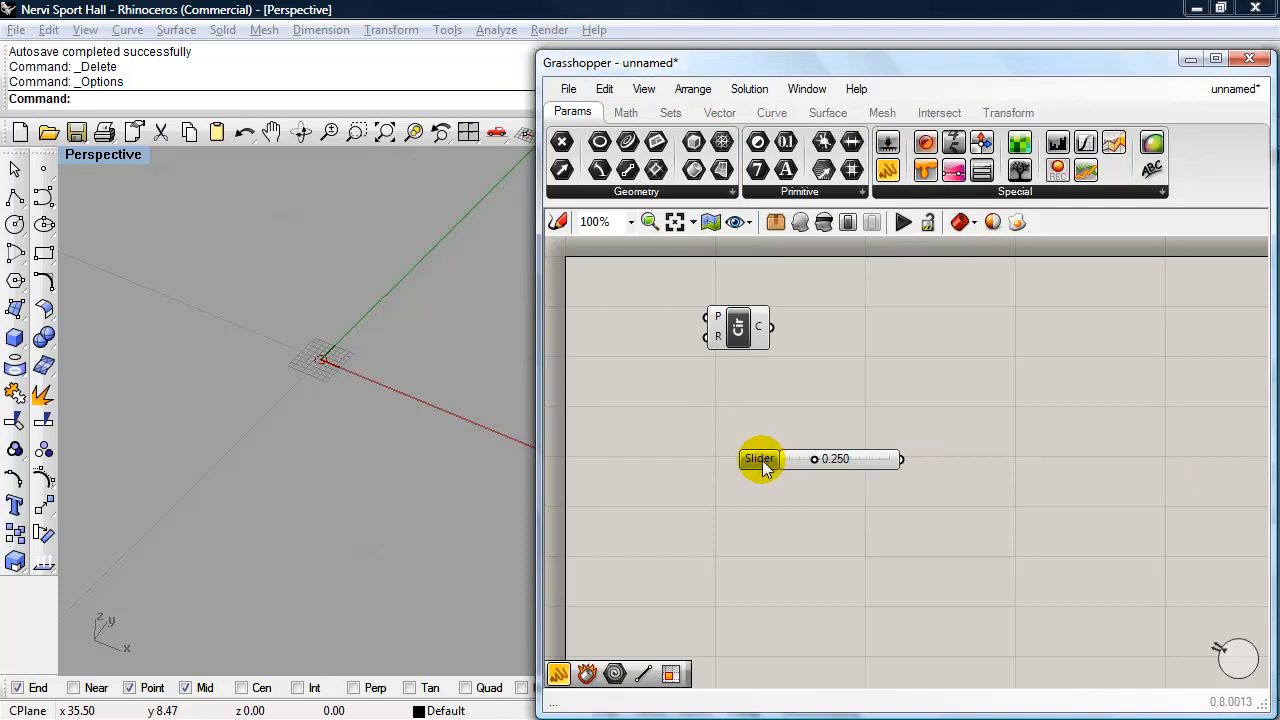
{"action": "left_click_drag", "start_coordinate": [760, 459], "coordinate": [691, 396]}
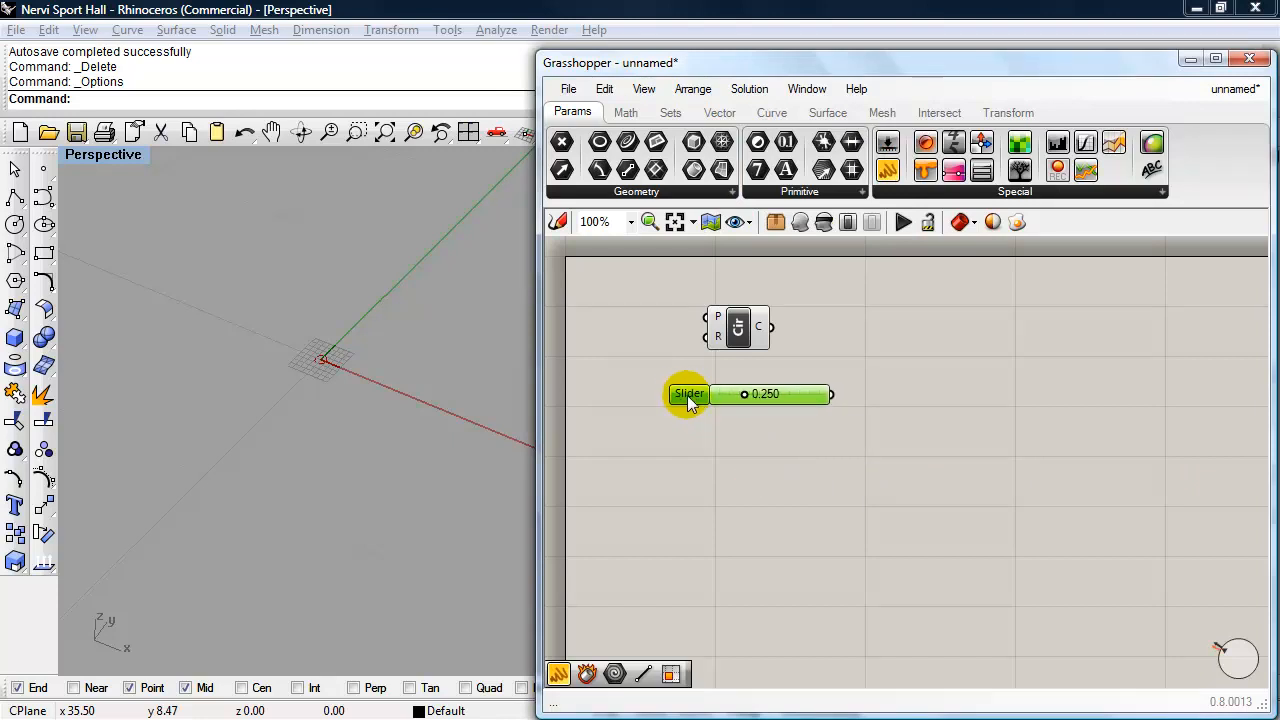
- Configure the slider for integer values with a maximum of 108 and a current value of 30
{"action": "double_click", "coordinate": [691, 393]}
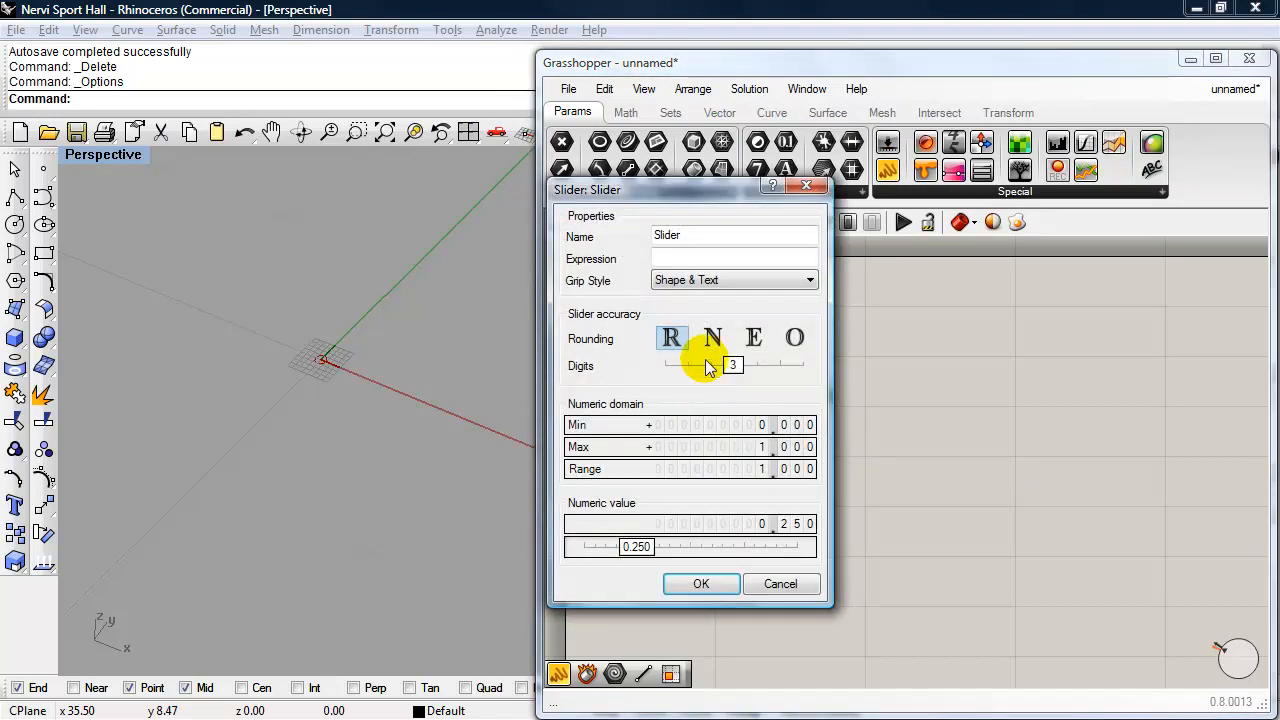
{"action": "left_click", "coordinate": [713, 341]}
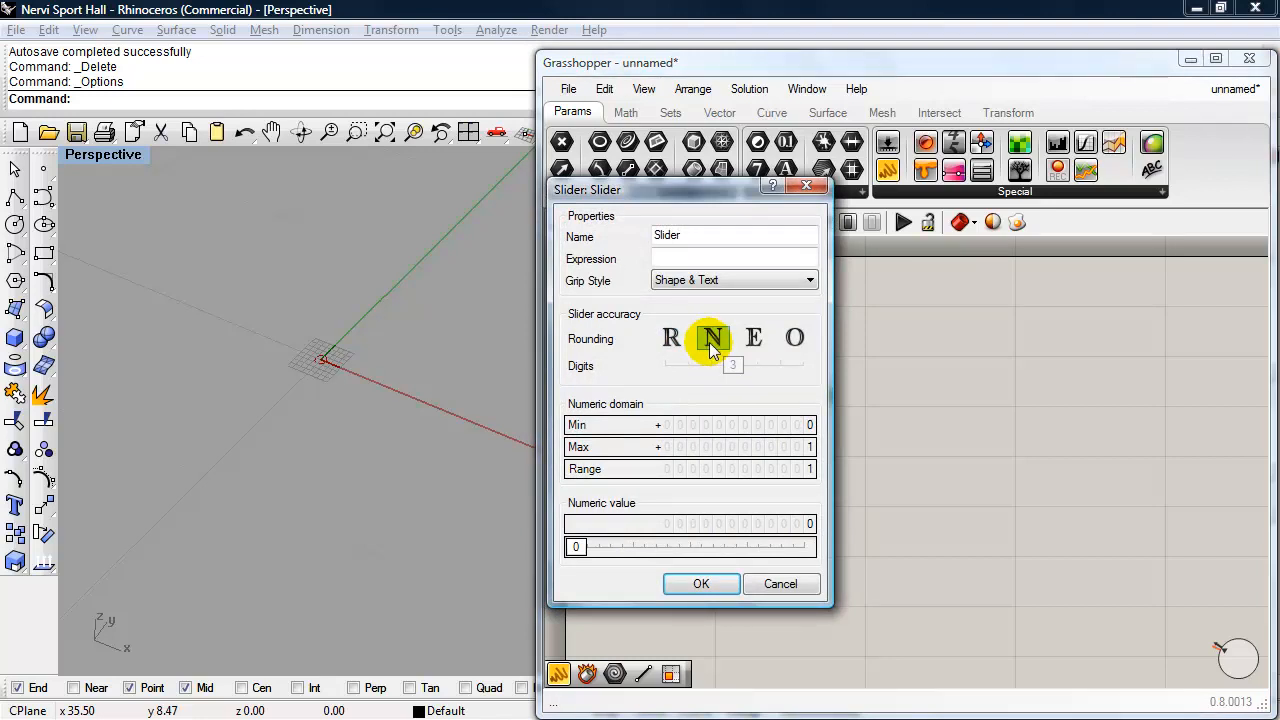
{"action": "double_click", "coordinate": [730, 452]}
{"action": "type", "text": "108"}
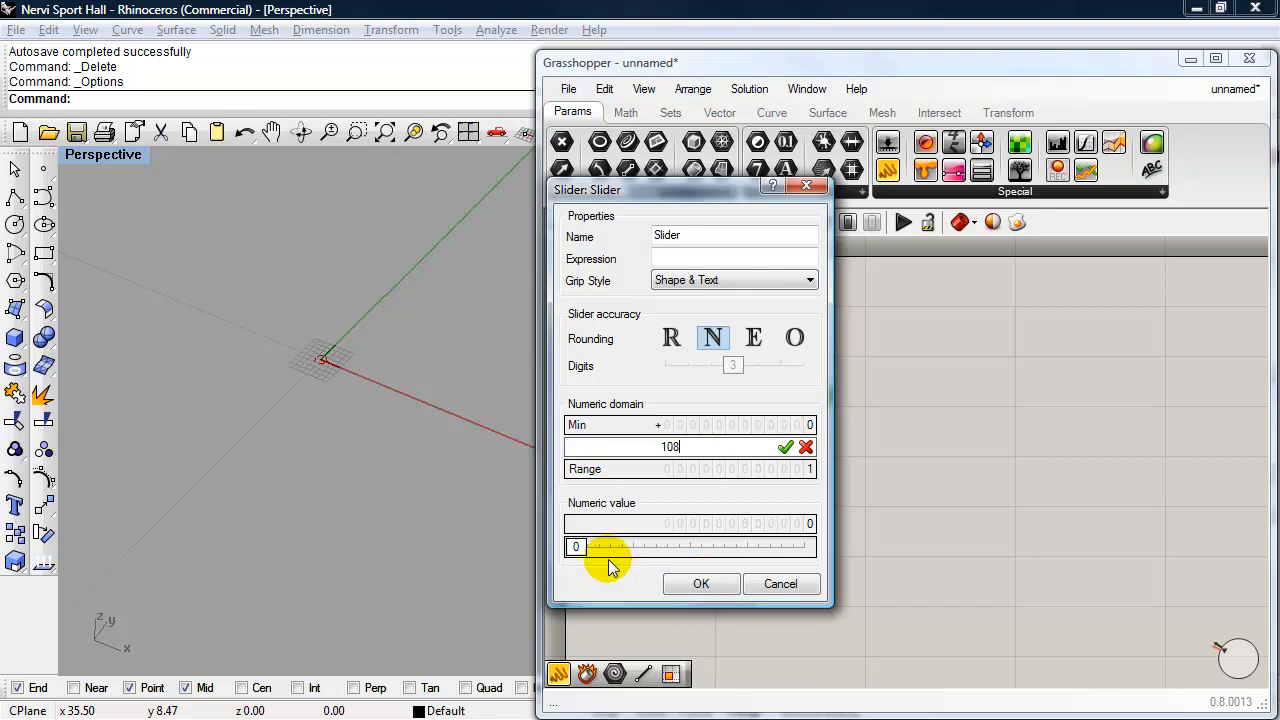
{"action": "left_click_drag", "start_coordinate": [576, 548], "coordinate": [634, 561]}
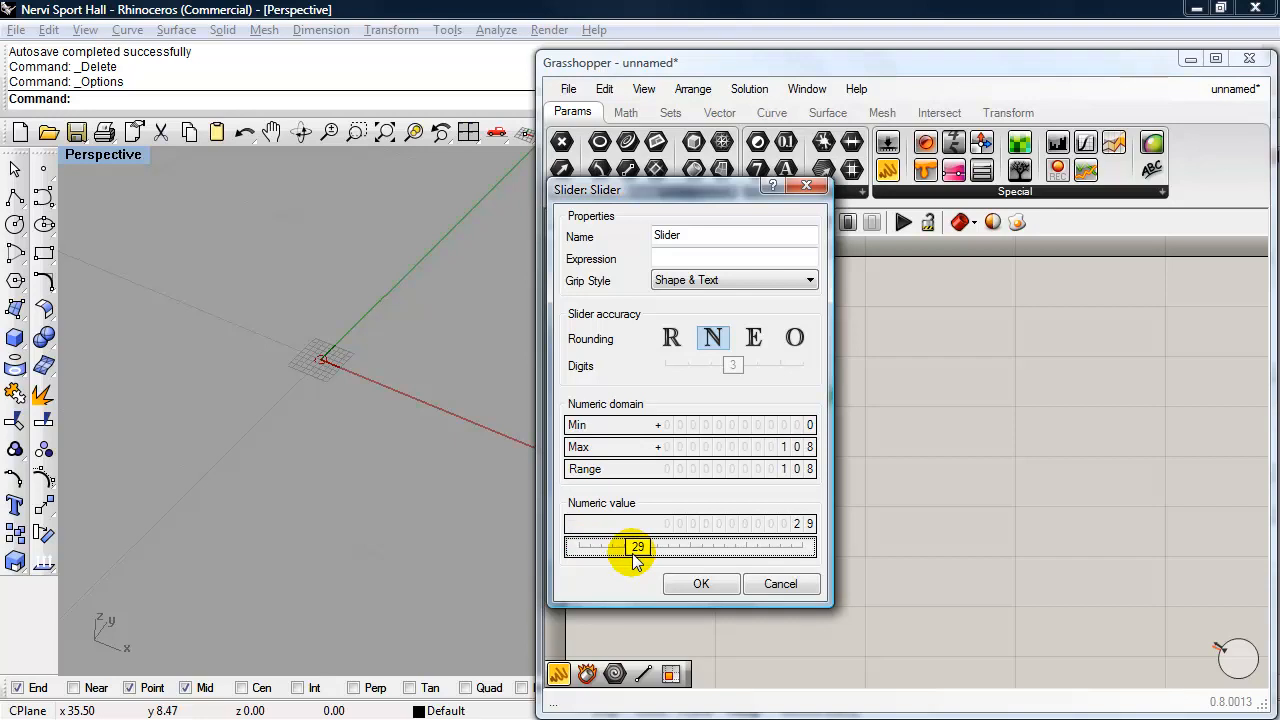
{"action": "left_click_drag", "start_coordinate": [634, 561], "coordinate": [638, 562]}
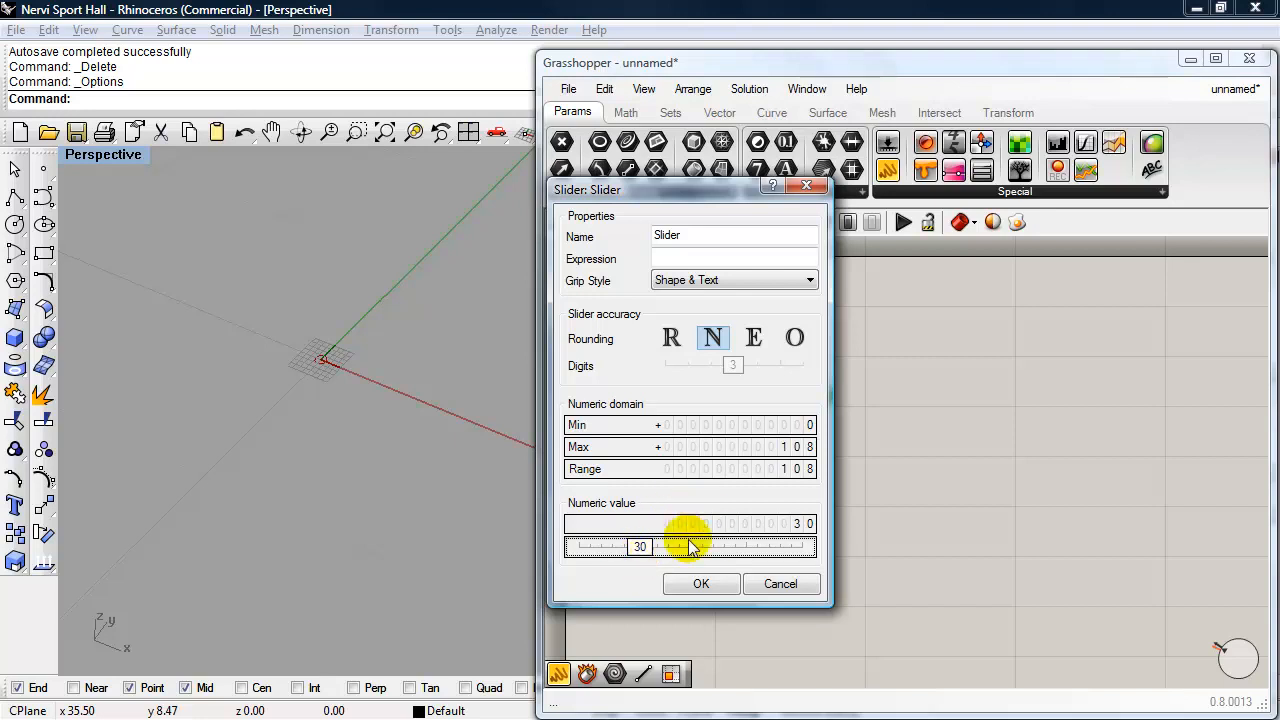
{"action": "left_click", "coordinate": [701, 583]}
- Connect the slider to the Circle component's radius (R) input and arrange the slider beside it
{"action": "left_click_drag", "start_coordinate": [745, 330], "coordinate": [845, 327]}
{"action": "left_click_drag", "start_coordinate": [853, 377], "coordinate": [808, 332]}
{"action": "left_click_drag", "start_coordinate": [772, 394], "coordinate": [691, 342]}
- Rename the Circle component to "Cir #1"
{"action": "left_click", "coordinate": [832, 340]}
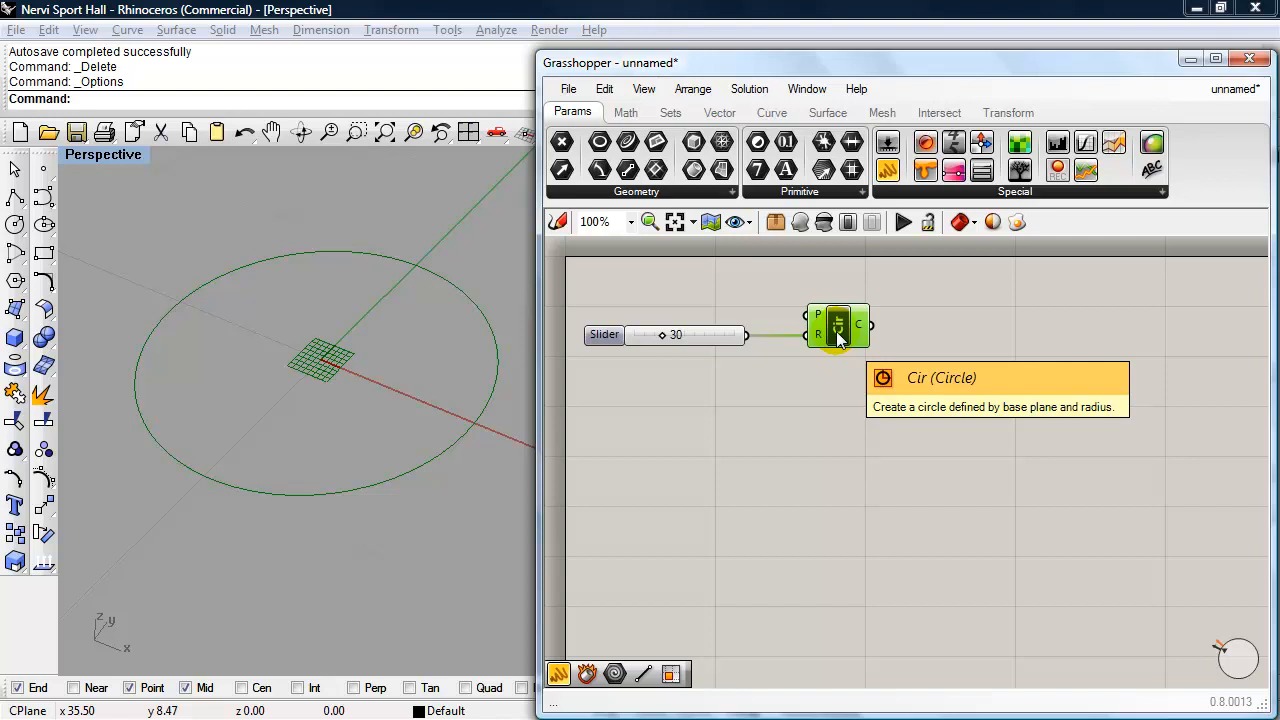
{"action": "right_click", "coordinate": [836, 331]}
{"action": "left_click", "coordinate": [890, 342]}
{"action": "type", "text": "#1"}
{"action": "left_click", "coordinate": [930, 306]}
{"action": "left_click", "coordinate": [845, 328]}
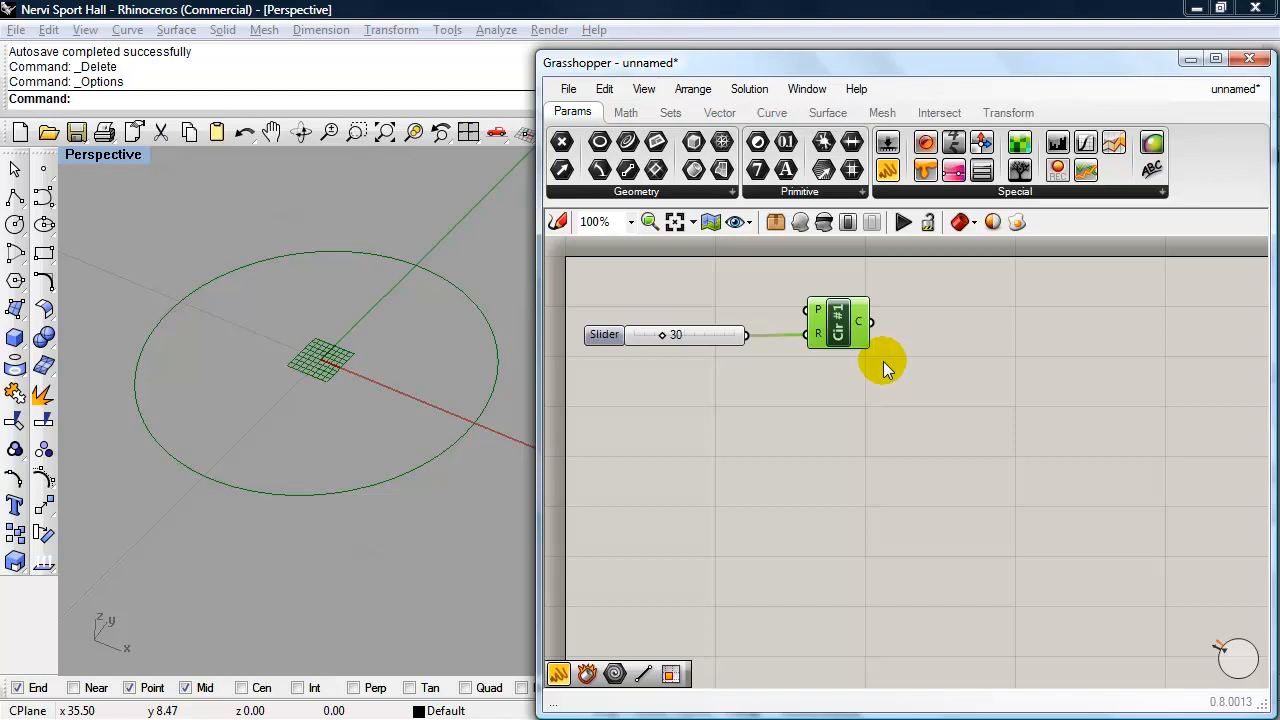
- Duplicate the slider and Cir #1 component just below the originals and rename the copied Circle component to "Cir #2"
{"action": "left_click_drag", "start_coordinate": [882, 408], "coordinate": [658, 287]}
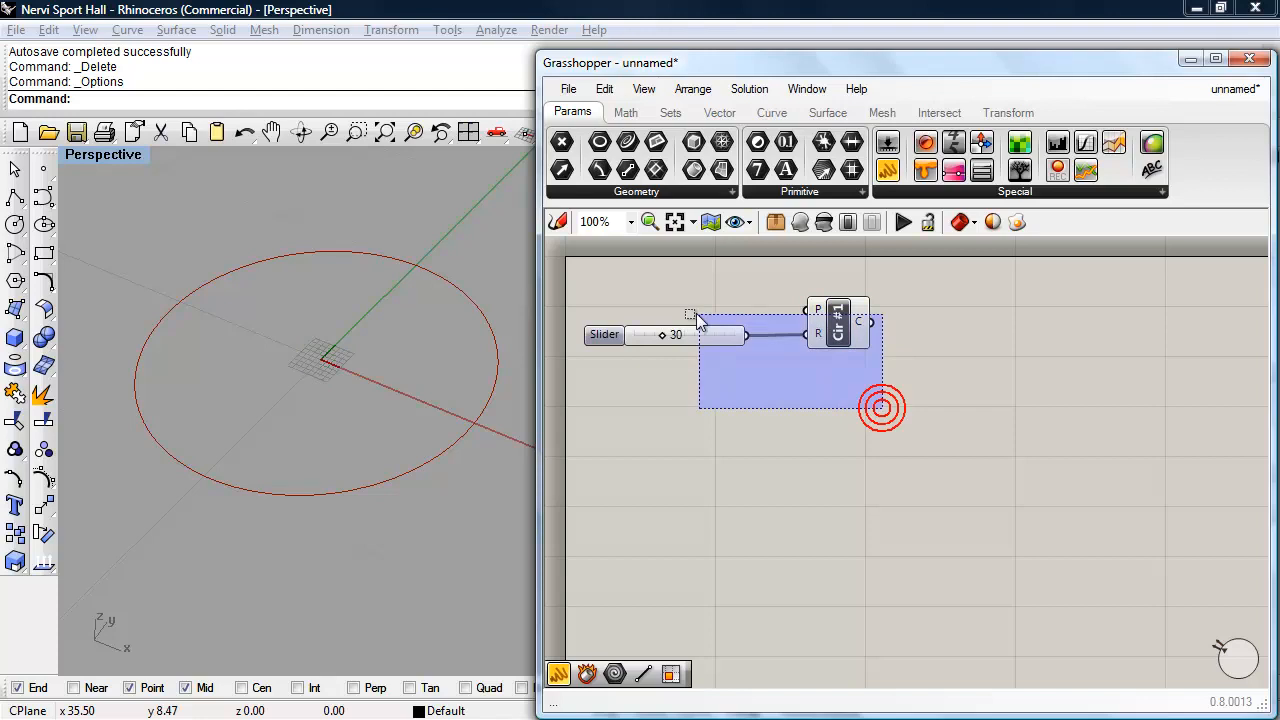
{"action": "left_click_drag", "start_coordinate": [838, 334], "coordinate": [836, 407], "text": "alt"}
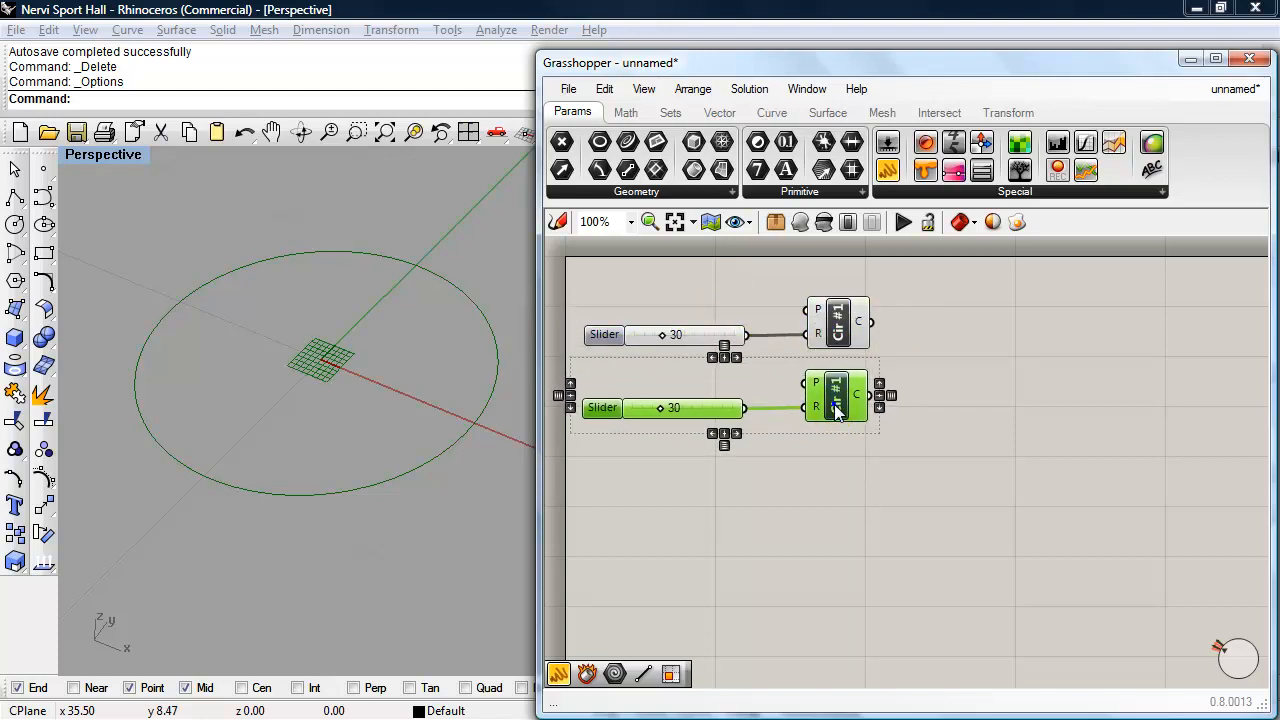
{"action": "right_click", "coordinate": [836, 407]}
{"action": "key", "text": "BackSpace"}
{"action": "type", "text": "2"}
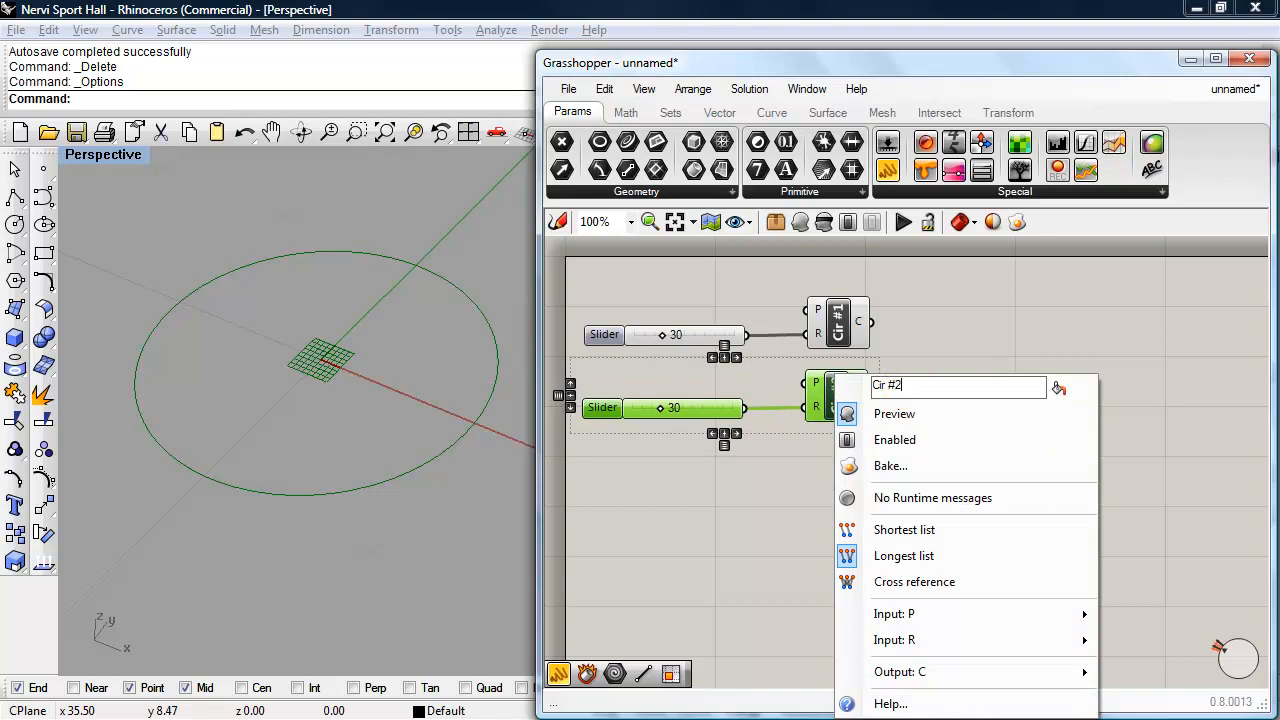
{"action": "left_click", "coordinate": [769, 504]}
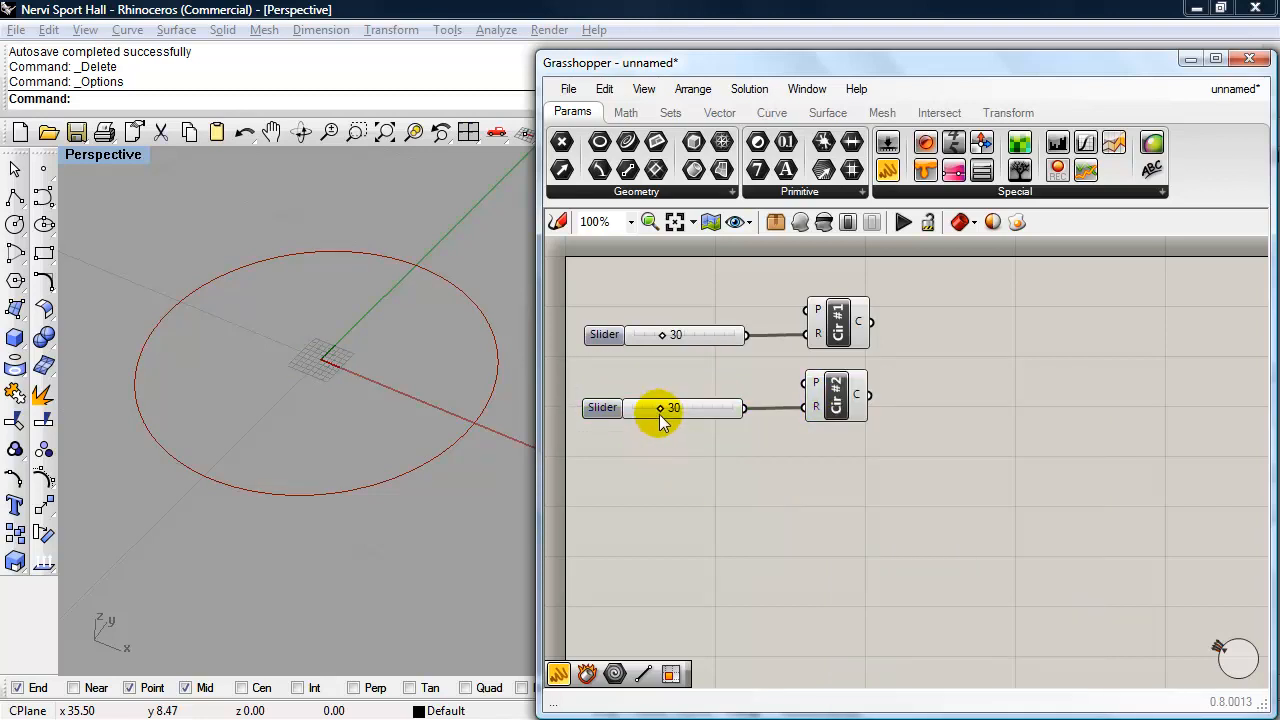
- Set the Cir #2 radius slider to 24 and duplicate that slider and Circle component below
{"action": "left_click_drag", "start_coordinate": [659, 409], "coordinate": [651, 412]}
{"action": "left_click_drag", "start_coordinate": [870, 489], "coordinate": [660, 401]}
{"action": "left_click_drag", "start_coordinate": [833, 412], "coordinate": [829, 501], "text": "alt"}
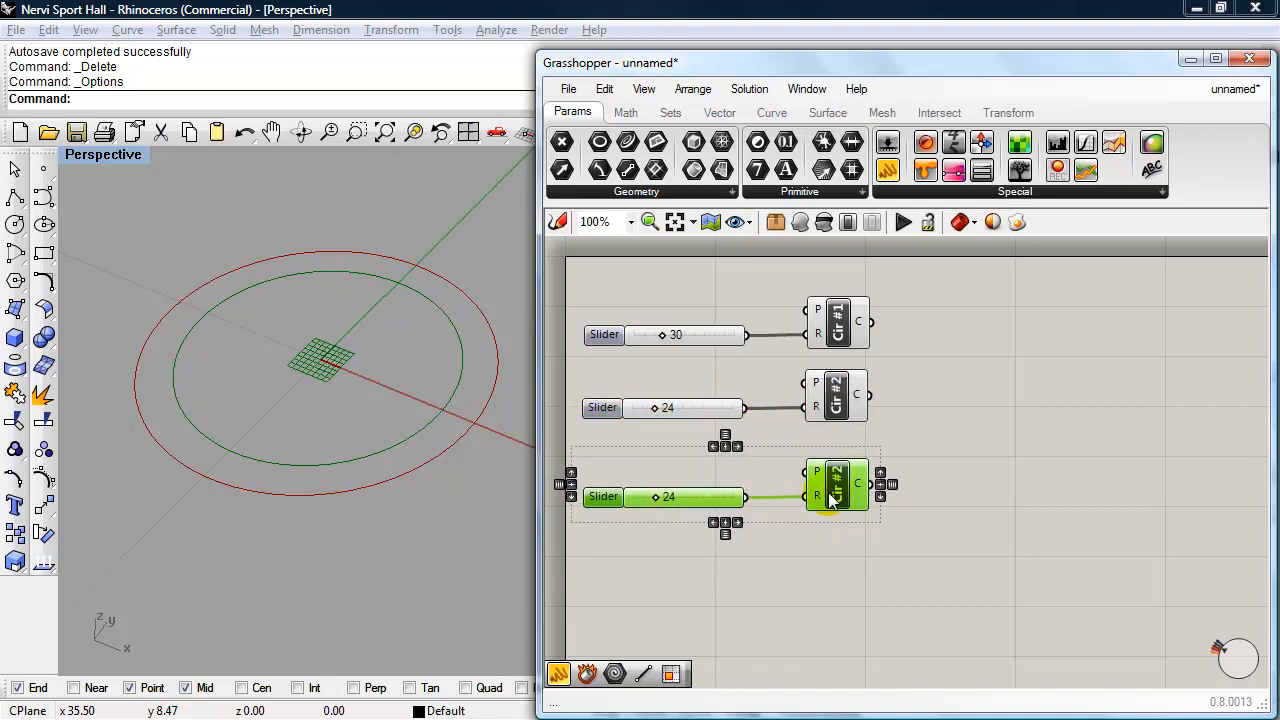
- Rename the newest Circle copy to "Cir #3" and set its radius slider to 12
{"action": "right_click", "coordinate": [843, 490]}
{"action": "left_click", "coordinate": [926, 386]}
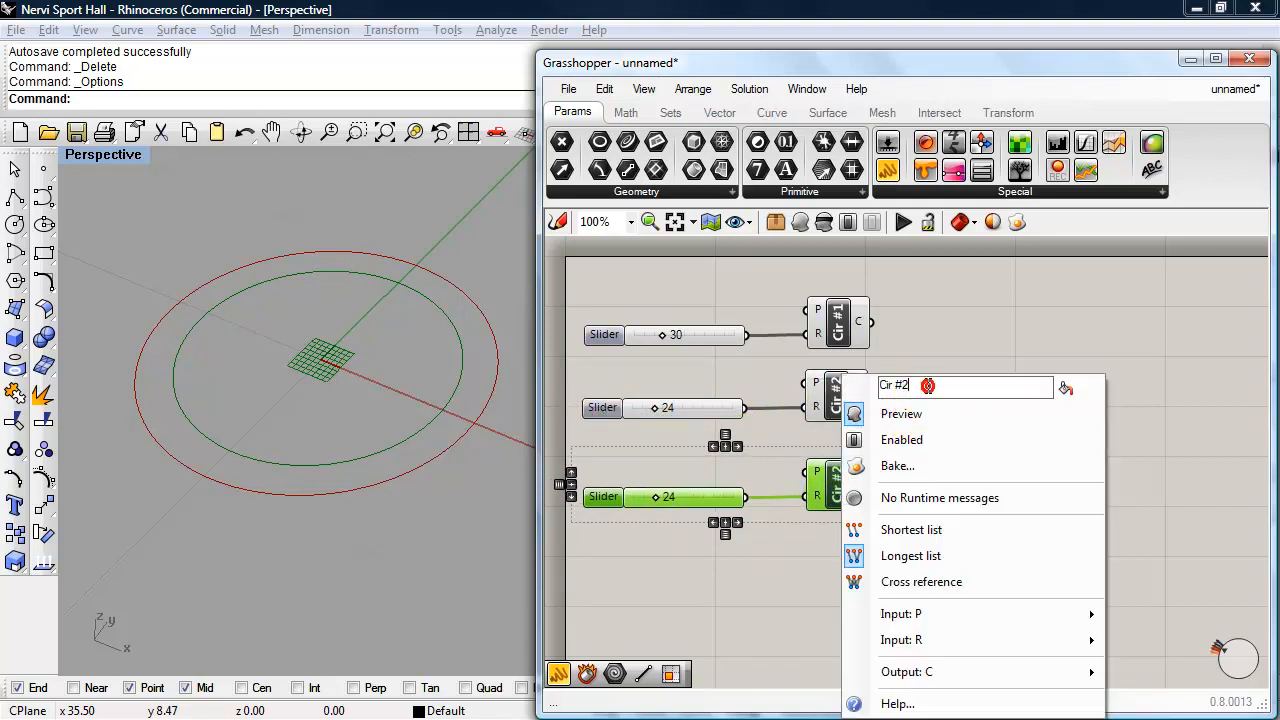
{"action": "key", "text": "BackSpace"}
{"action": "type", "text": "3"}
{"action": "left_click", "coordinate": [938, 347]}
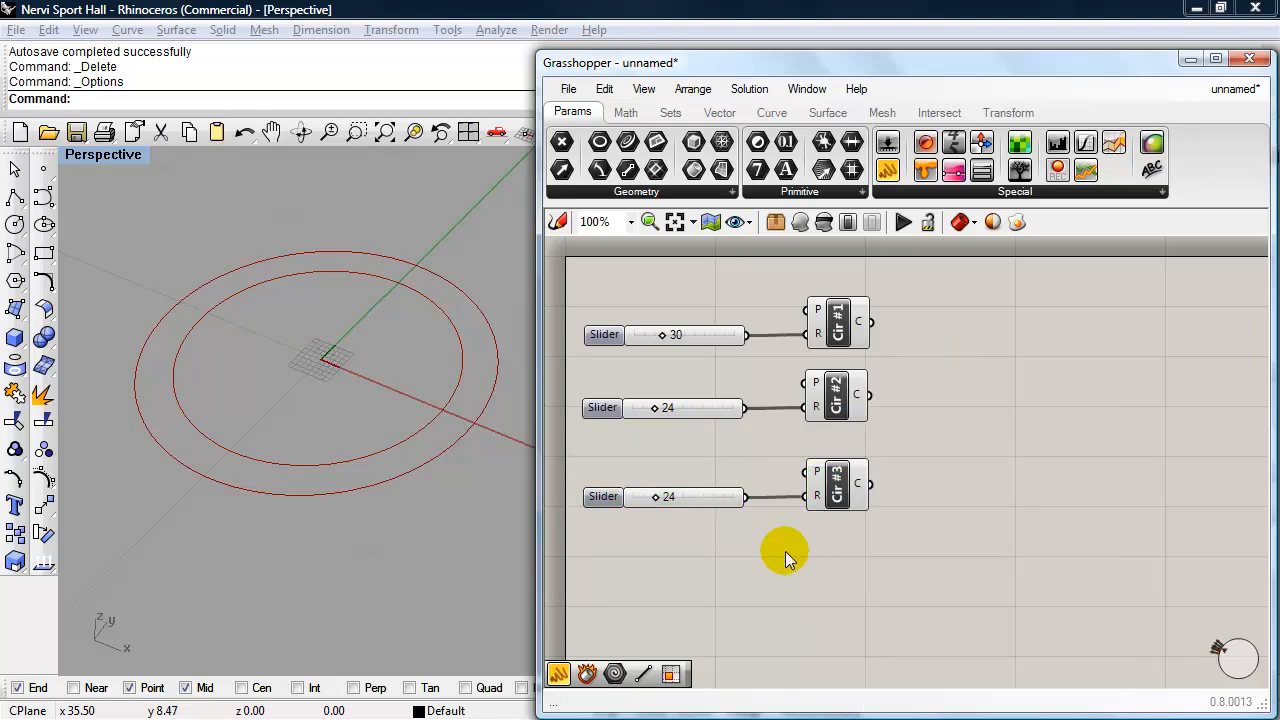
{"action": "left_click_drag", "start_coordinate": [655, 497], "coordinate": [642, 499]}
{"action": "right_click_drag", "start_coordinate": [374, 477], "coordinate": [376, 522]}
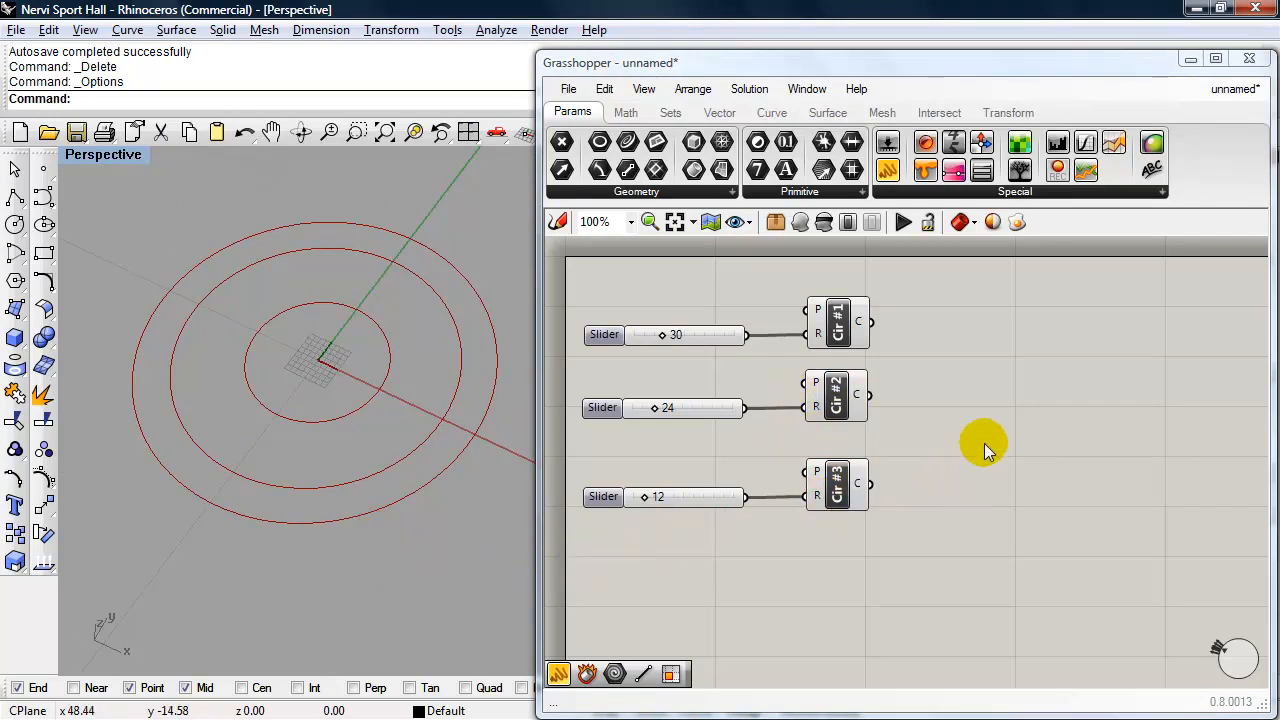
- Move the Cir #3 component and its slider further down to leave space beneath Cir #2
{"action": "left_click_drag", "start_coordinate": [940, 545], "coordinate": [595, 465]}
{"action": "left_click_drag", "start_coordinate": [840, 497], "coordinate": [837, 557]}
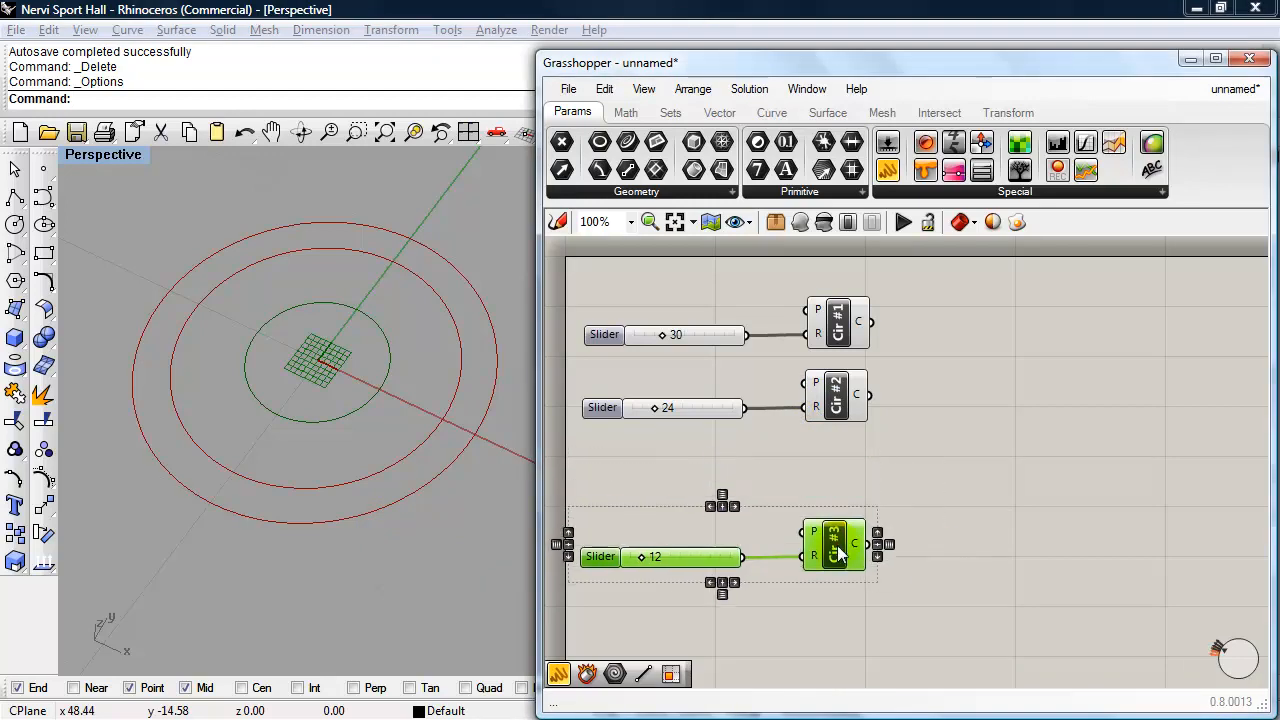
{"action": "left_click", "coordinate": [946, 463]}
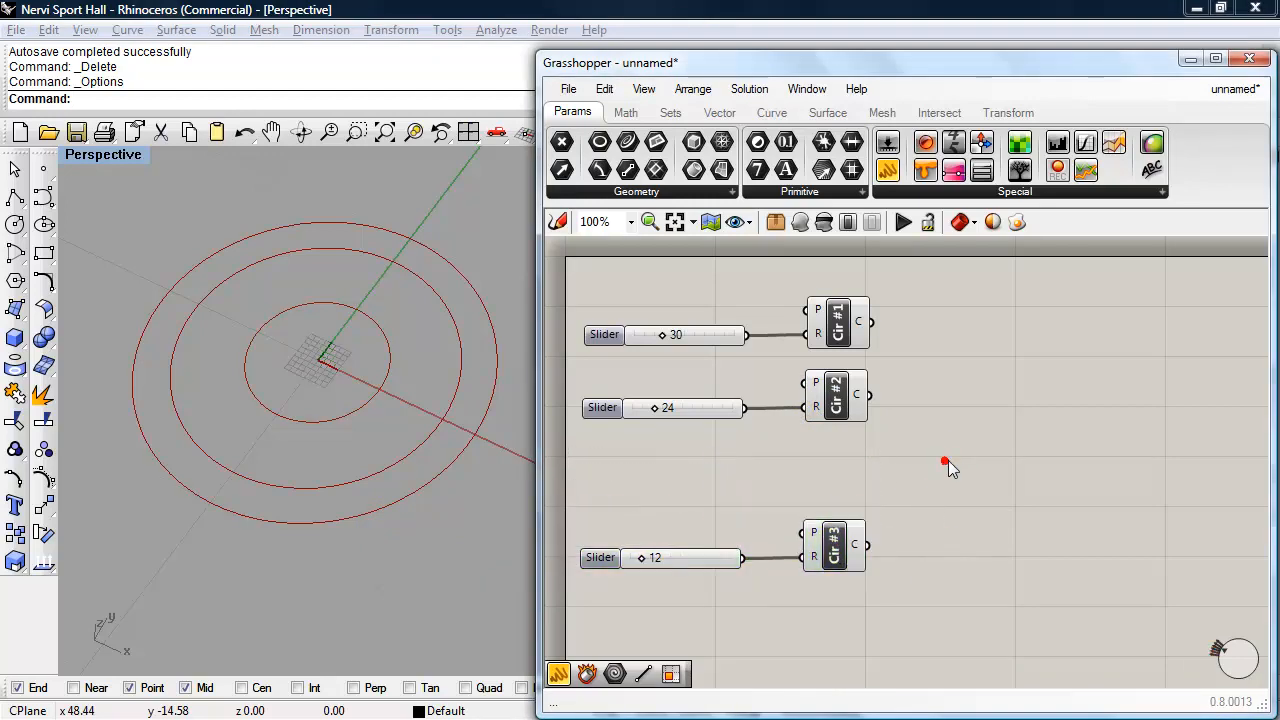
- Add a Move component to the canvas and place it beside the Cir #2 component
{"action": "double_click", "coordinate": [1025, 442]}
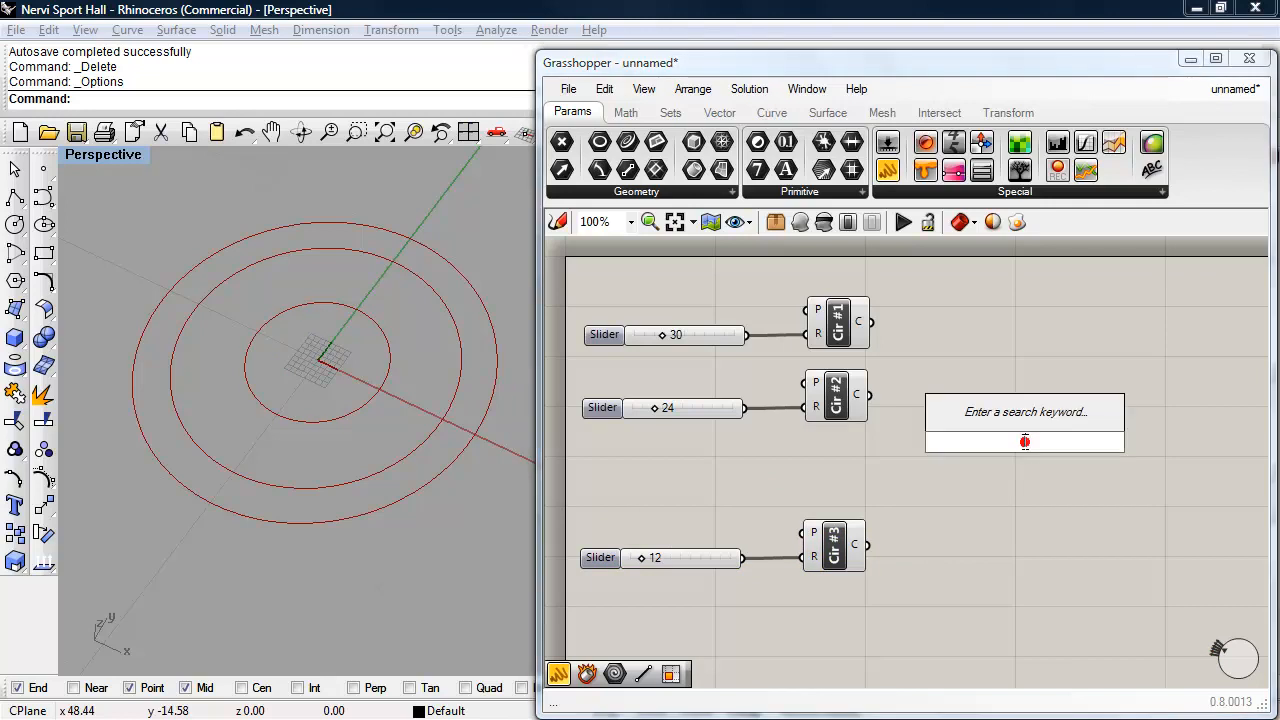
{"action": "type", "text": "move"}
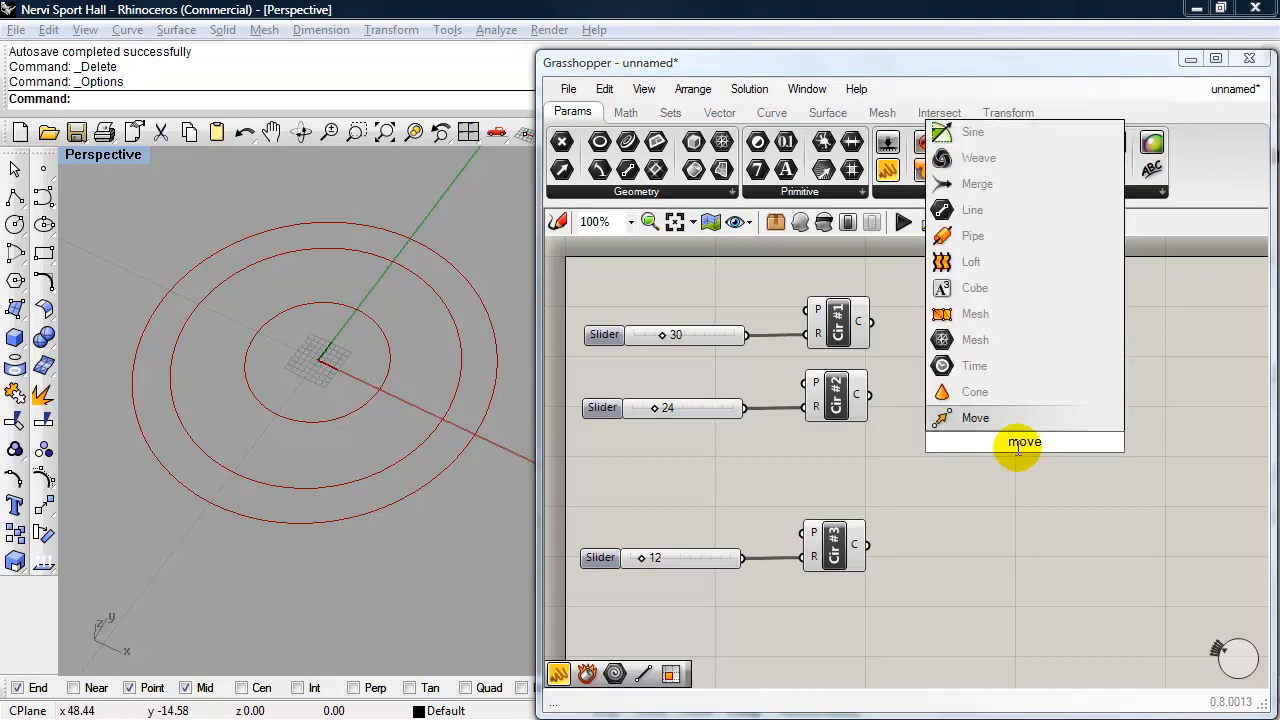
{"action": "left_click", "coordinate": [951, 418]}
{"action": "left_click_drag", "start_coordinate": [1021, 452], "coordinate": [991, 437]}
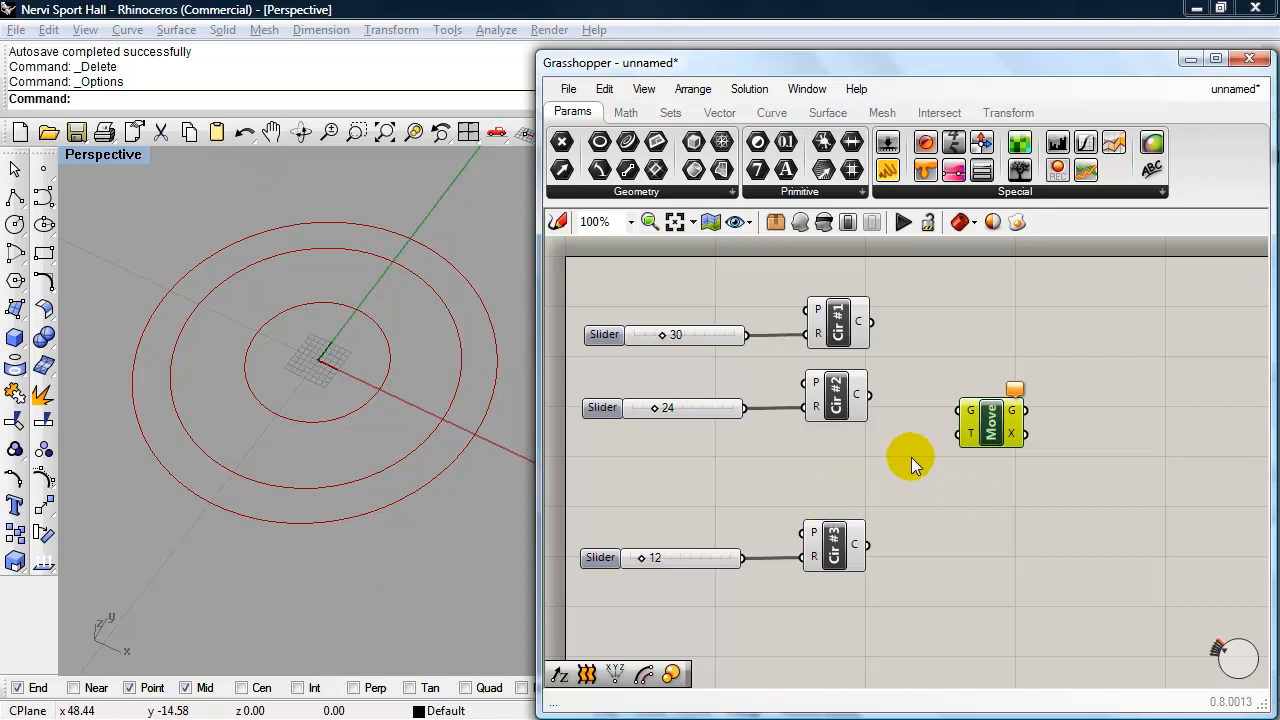
- Add a Unit Z vector component below Cir #2 and connect it to the Move component's translation (T) input
{"action": "double_click", "coordinate": [853, 477]}
{"action": "left_click", "coordinate": [853, 477]}
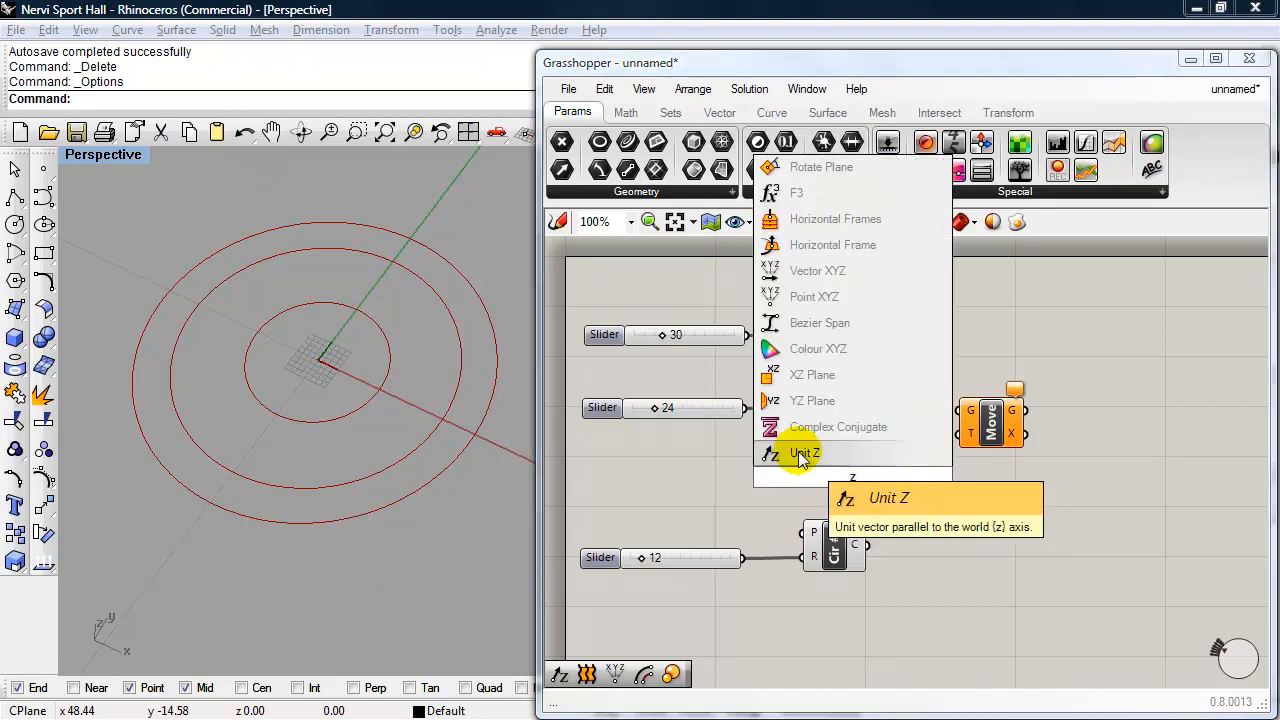
{"action": "left_click", "coordinate": [800, 455]}
{"action": "left_click", "coordinate": [862, 470]}
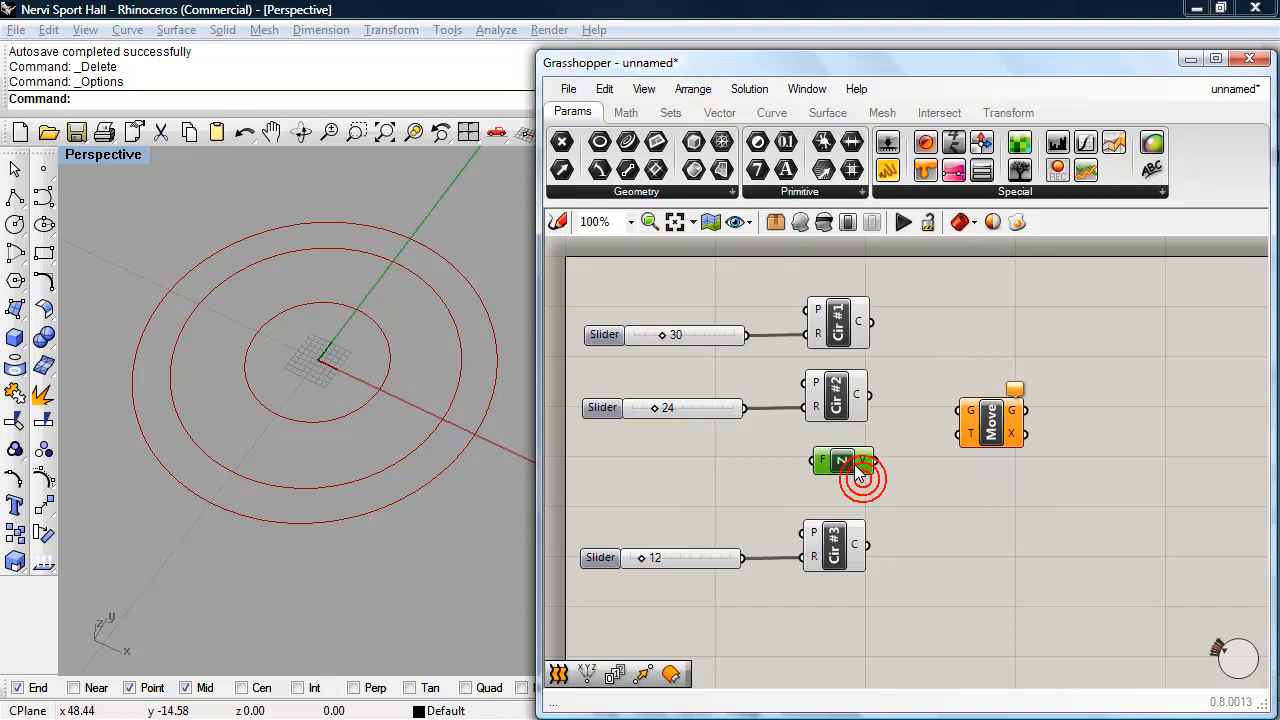
{"action": "left_click_drag", "start_coordinate": [875, 461], "coordinate": [965, 434]}
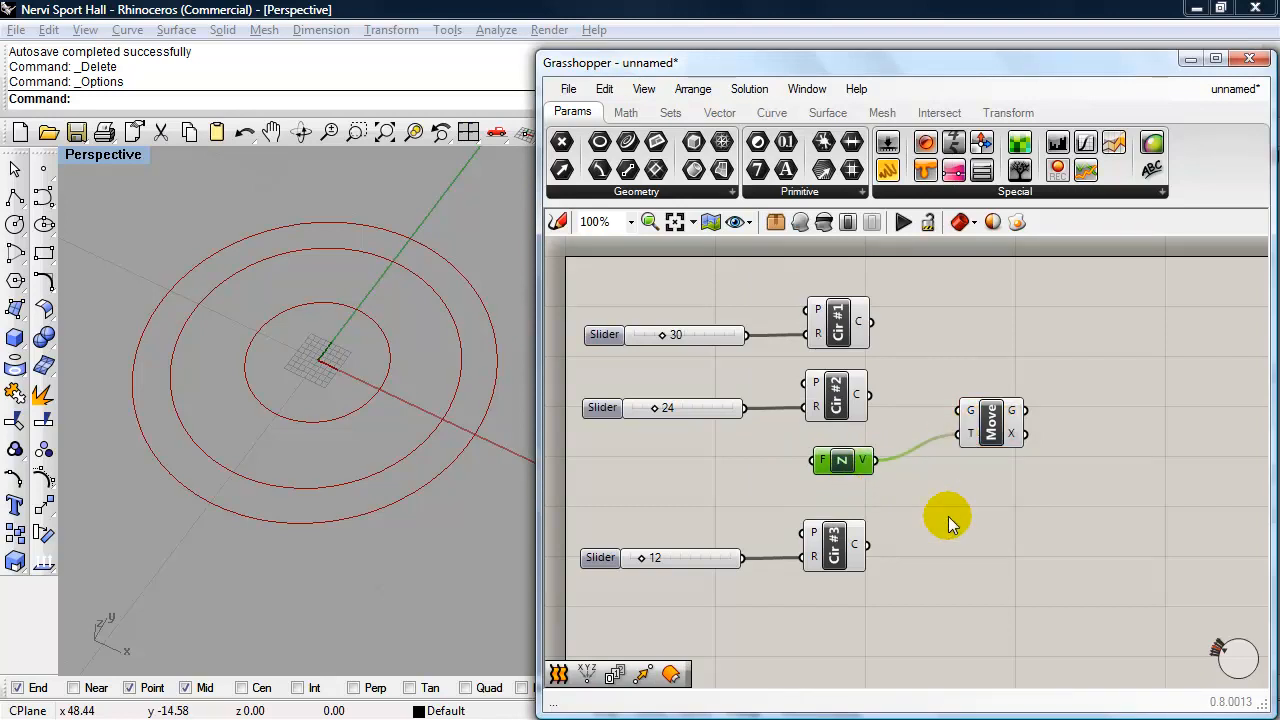
- Connect the Cir #2 circle output (C) to the Move component's geometry (G) input
{"action": "mouse_move", "coordinate": [973, 438]}
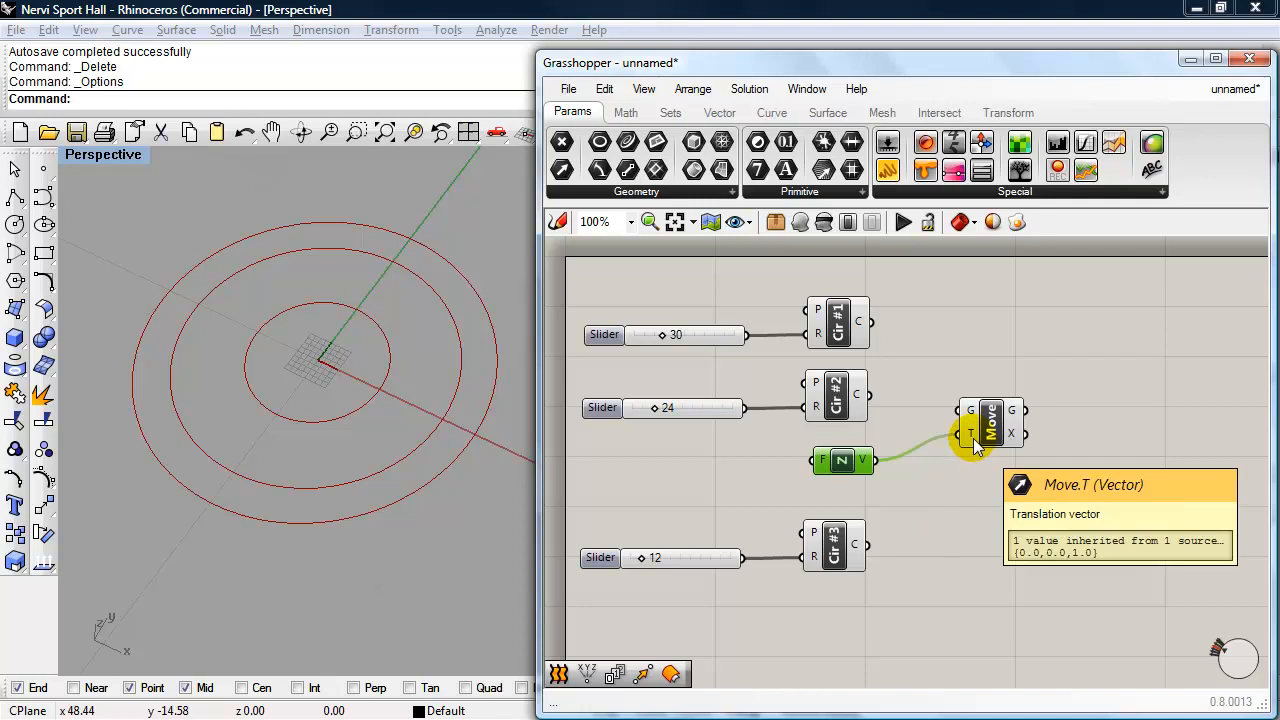
{"action": "left_click", "coordinate": [840, 404]}
{"action": "left_click_drag", "start_coordinate": [869, 395], "coordinate": [952, 413]}
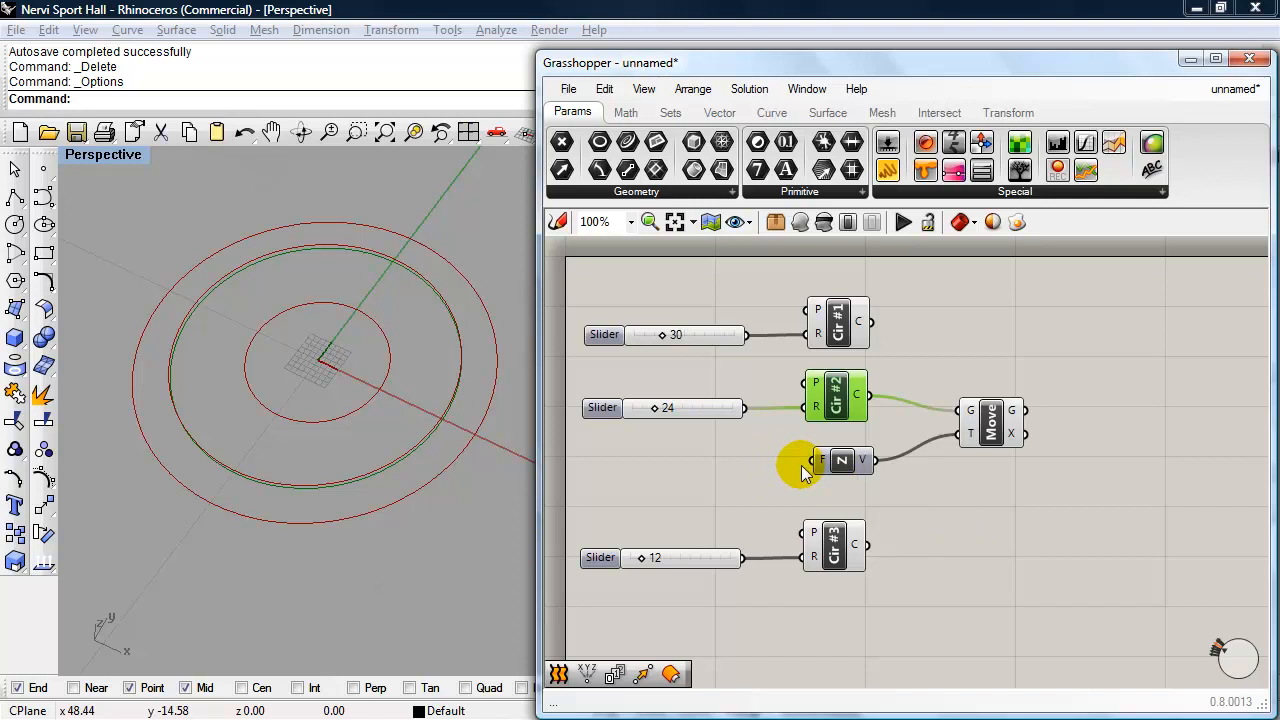
- Drive the Unit Z factor (F) input with a copy of the Cir #2 radius slider set to 4
{"action": "left_click", "coordinate": [714, 410]}
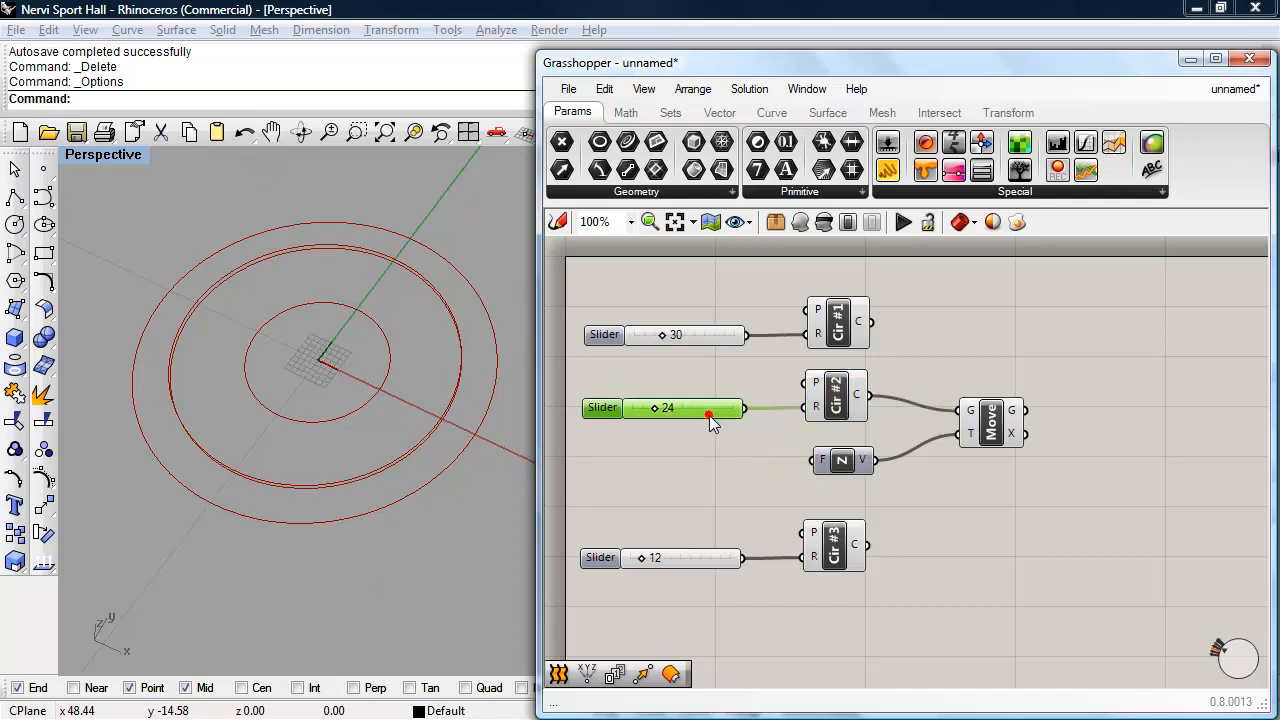
{"action": "left_click_drag", "start_coordinate": [709, 420], "coordinate": [700, 467], "text": "alt"}
{"action": "double_click", "coordinate": [604, 468]}
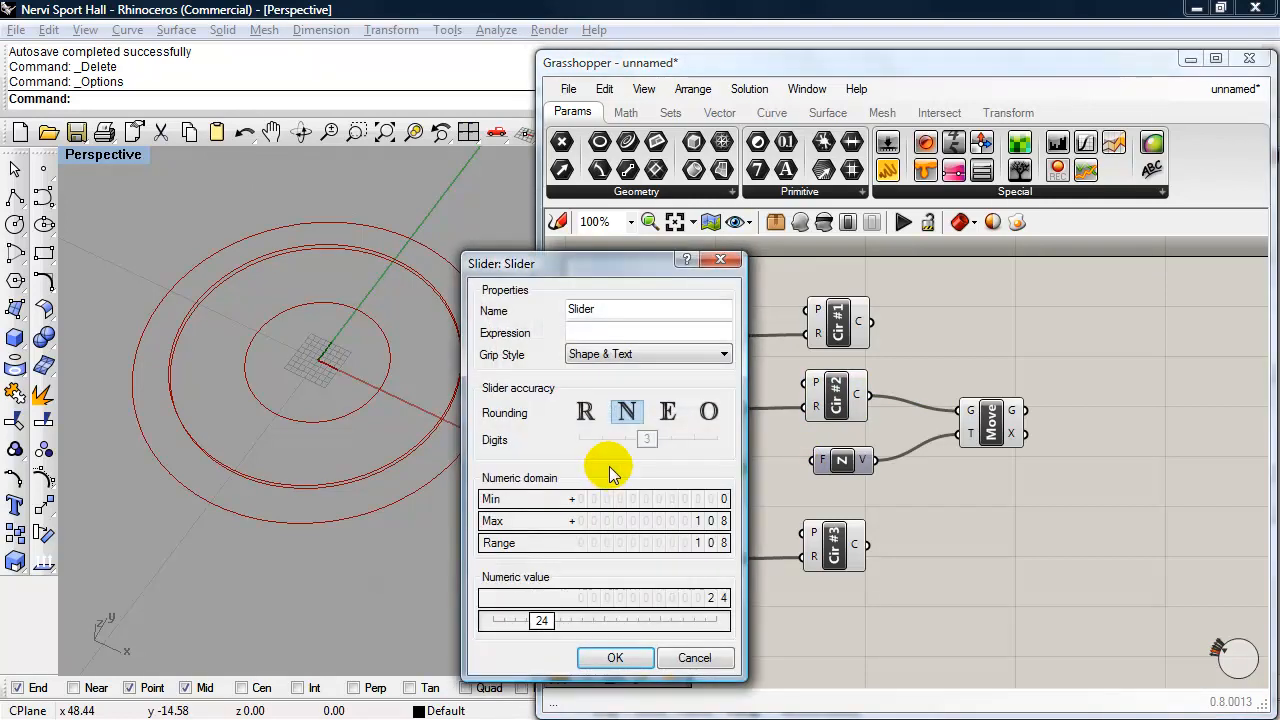
{"action": "double_click", "coordinate": [556, 621]}
{"action": "type", "text": "4"}
{"action": "left_click", "coordinate": [615, 657]}
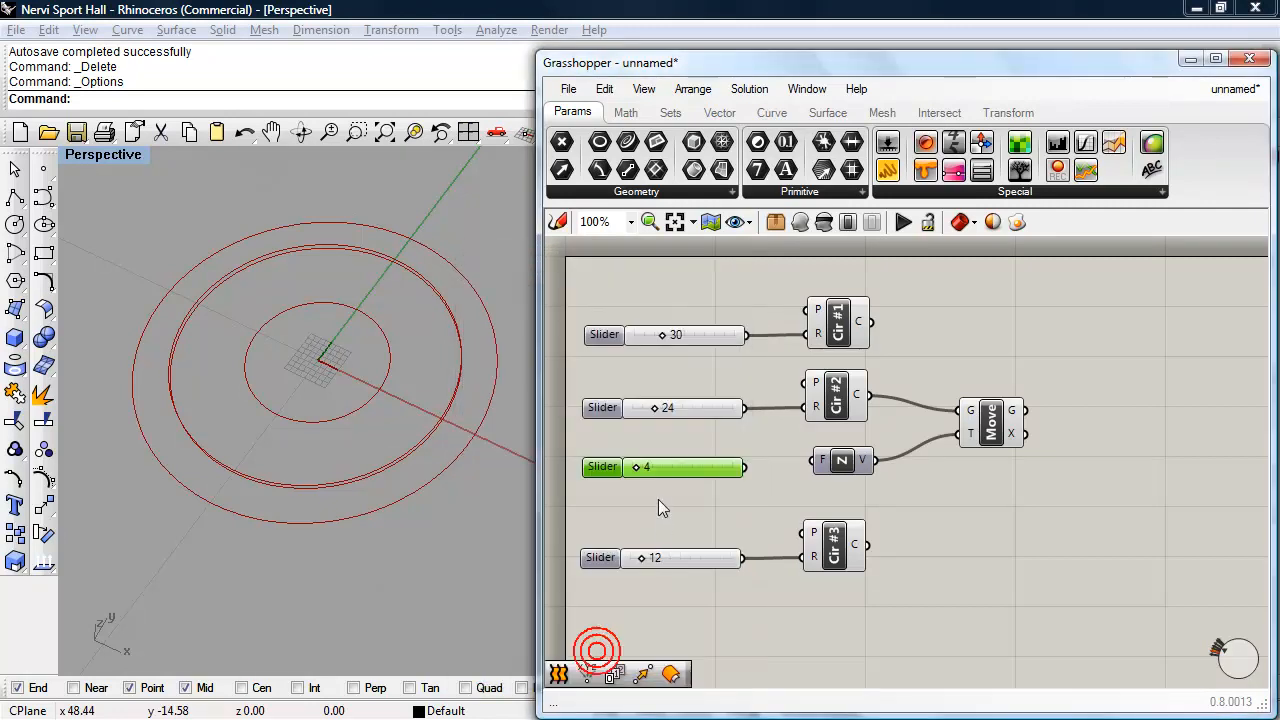
{"action": "left_click_drag", "start_coordinate": [745, 467], "coordinate": [814, 460]}
{"action": "right_click_drag", "start_coordinate": [457, 508], "coordinate": [471, 420]}
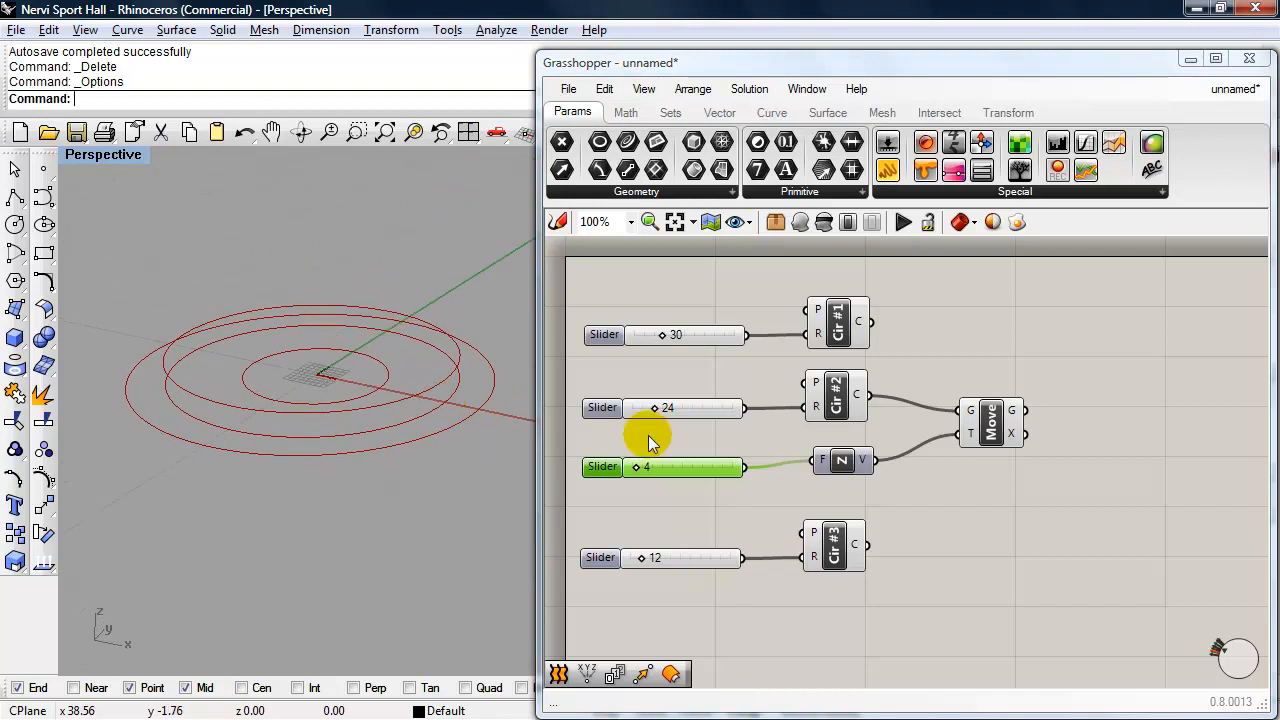
- Turn off the preview of the original Cir #2 component so only its moved circle displays
{"action": "left_click", "coordinate": [986, 430]}
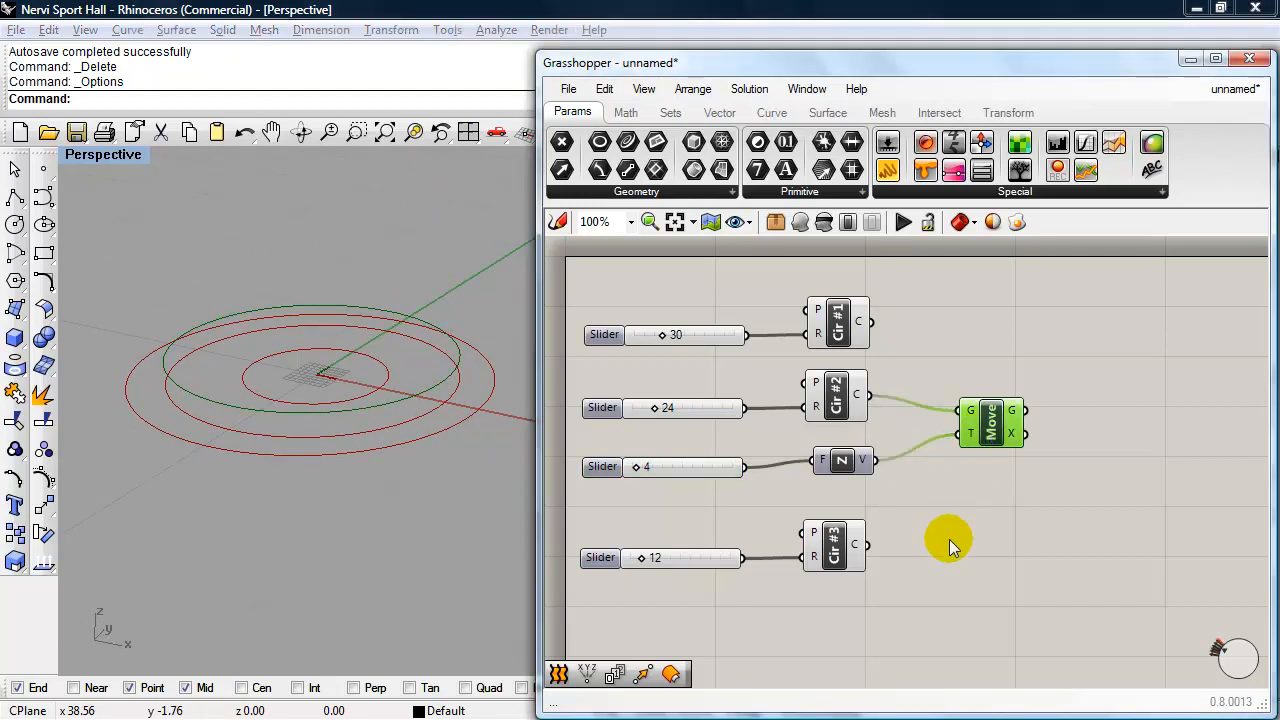
{"action": "left_click", "coordinate": [838, 395]}
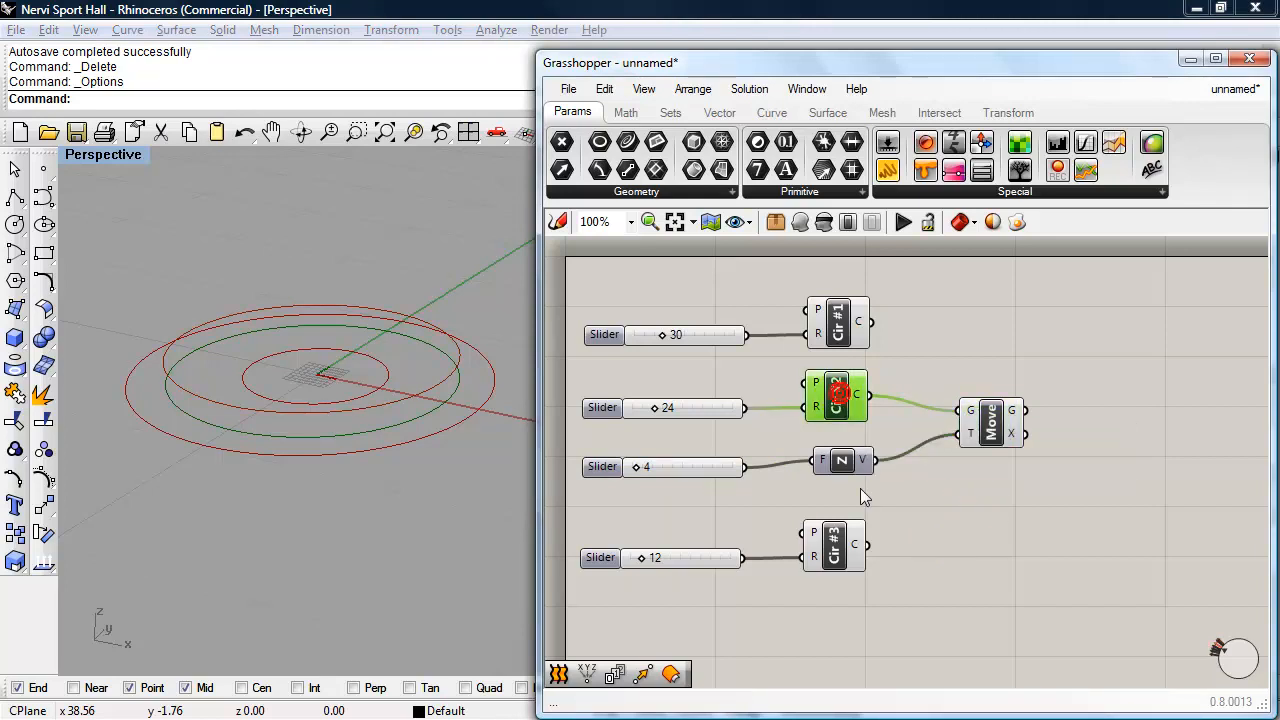
{"action": "left_click", "coordinate": [823, 224]}
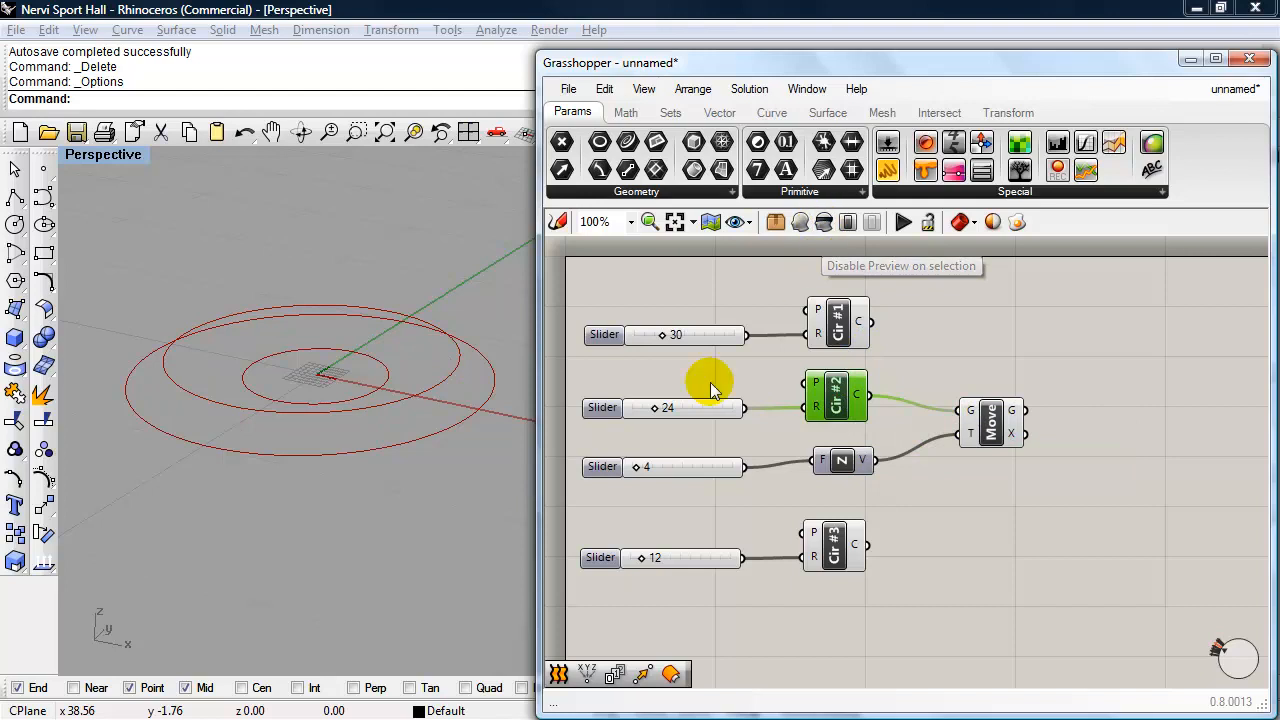
{"action": "right_click_drag", "start_coordinate": [323, 523], "coordinate": [366, 540]}
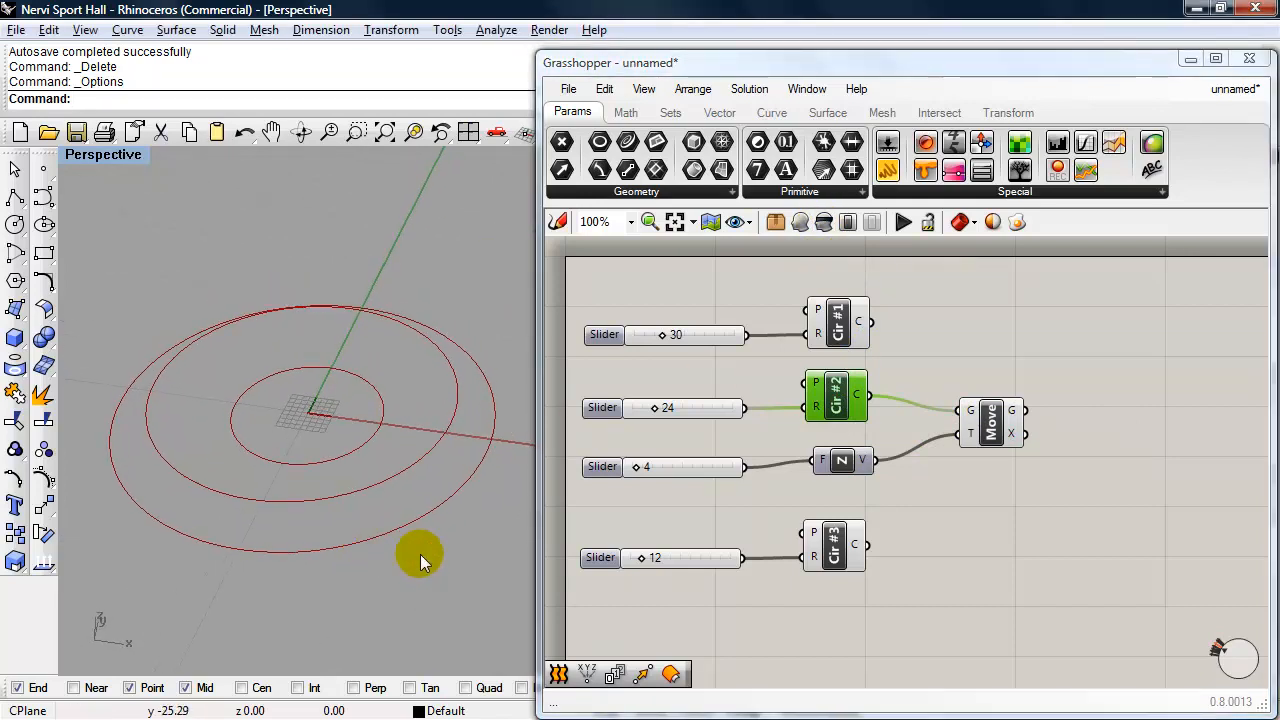
- Rename the Move component to "Move Cir #2"
{"action": "left_click", "coordinate": [988, 432]}
{"action": "right_click", "coordinate": [988, 438]}
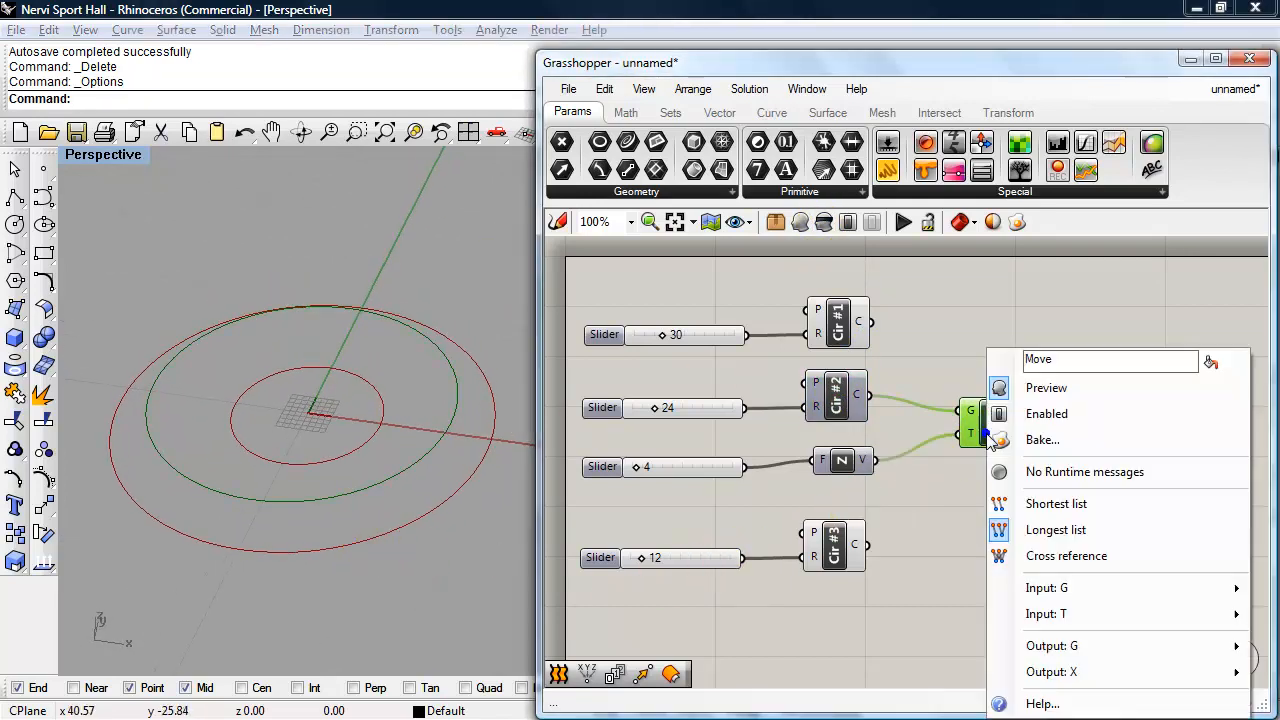
{"action": "left_click", "coordinate": [1040, 360]}
{"action": "type", "text": "Ci"}
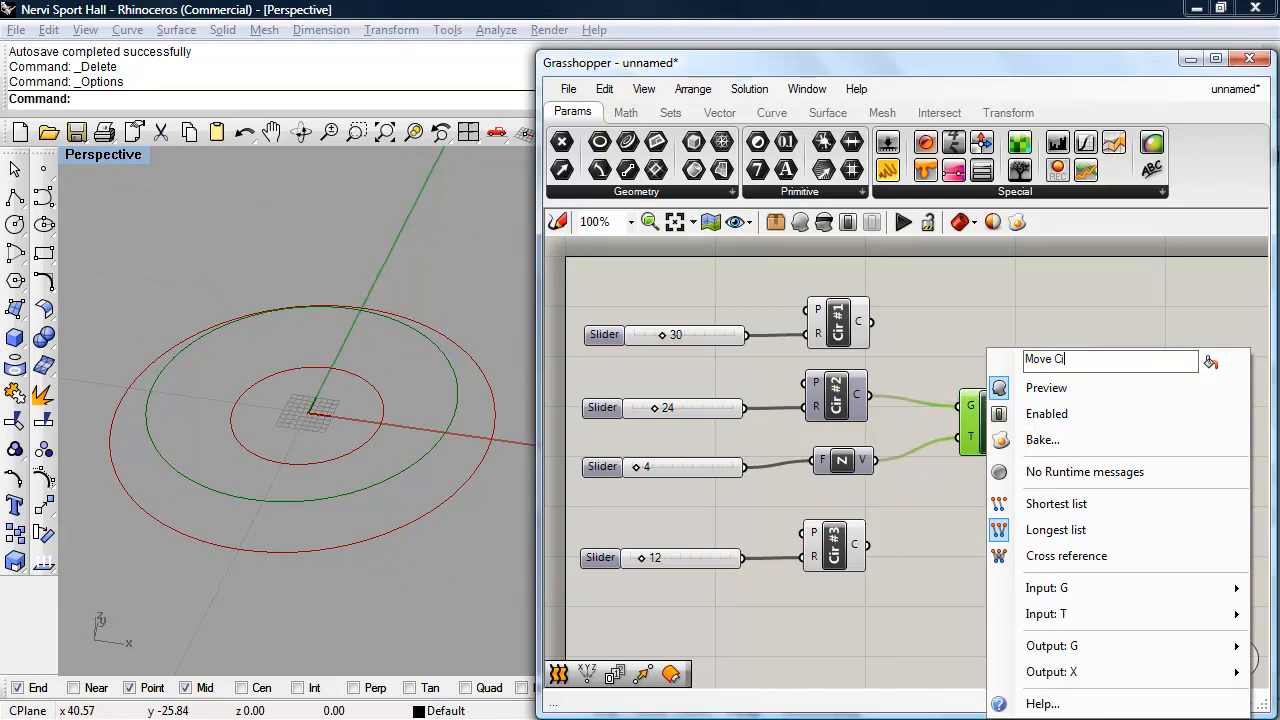
{"action": "type", "text": "r #2"}
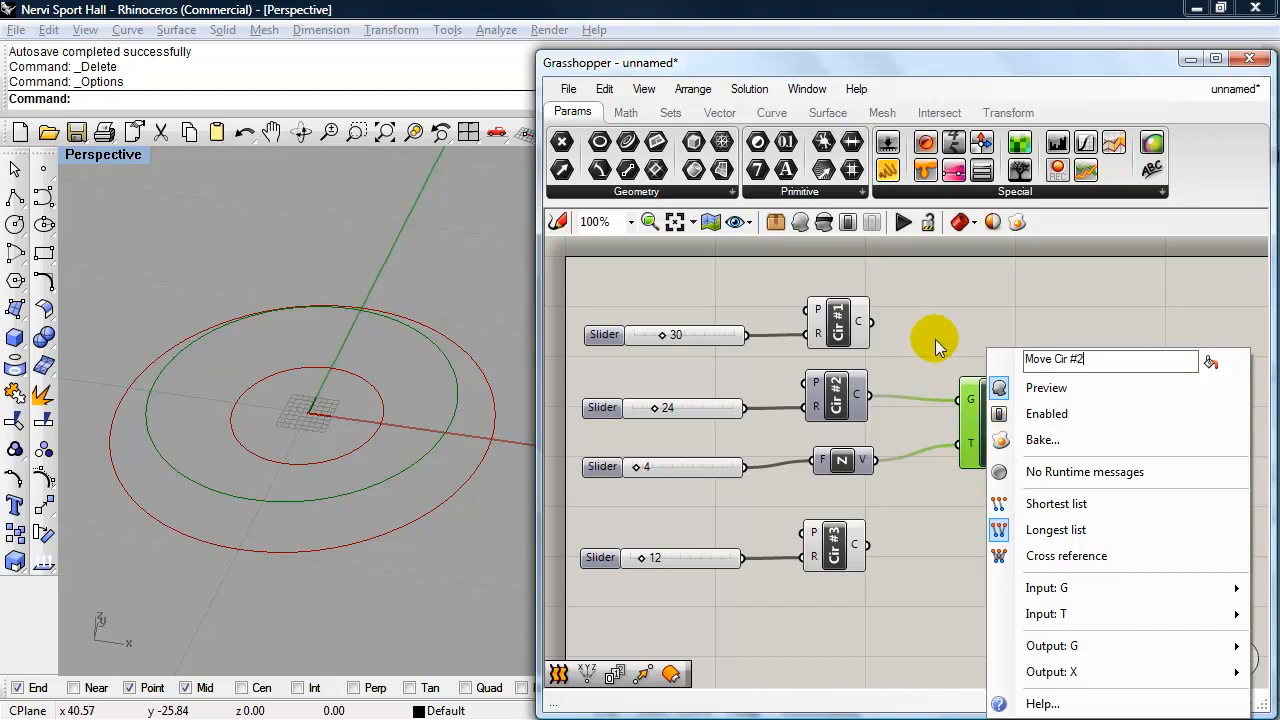
{"action": "left_click", "coordinate": [935, 345]}
{"action": "left_click", "coordinate": [994, 430]}
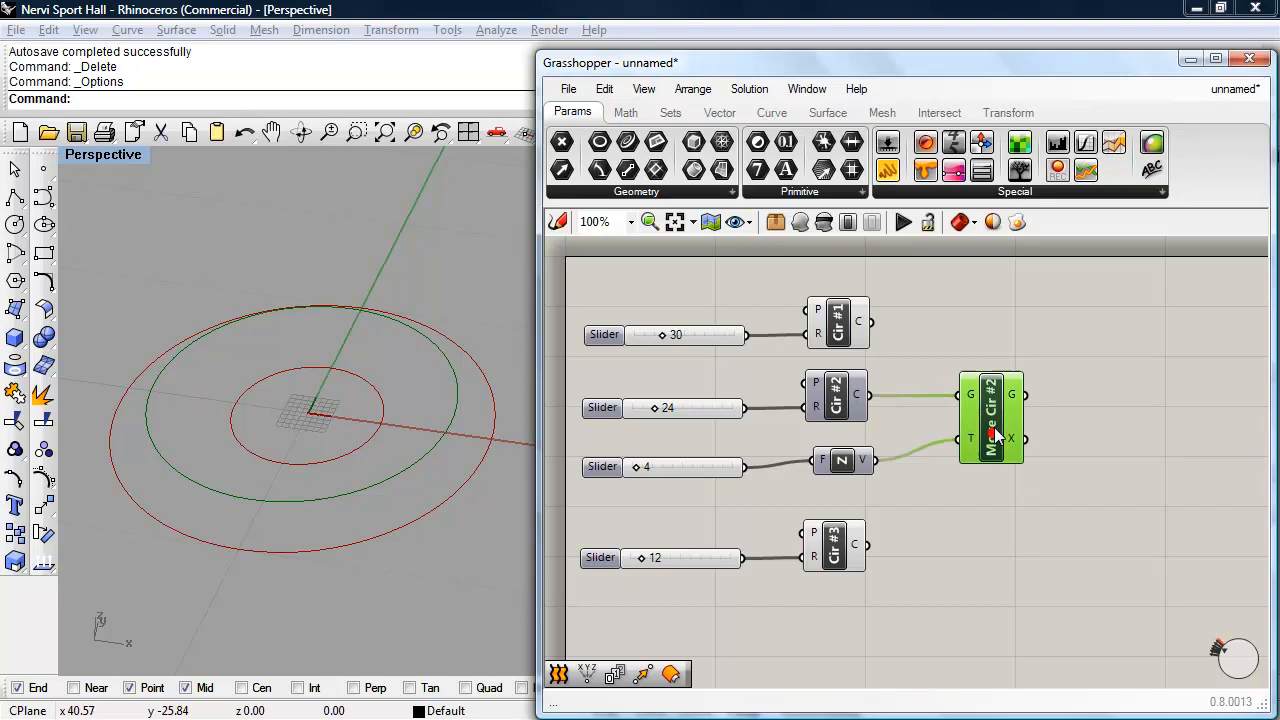
- Duplicate the height slider, Unit Z and Move components below Cir #3, and connect Cir #3 to the copied Move's geometry (G) input
{"action": "right_click_drag", "start_coordinate": [953, 511], "coordinate": [955, 487]}
{"action": "scroll", "coordinate": [955, 487], "scroll_direction": "down", "scroll_amount": 1}
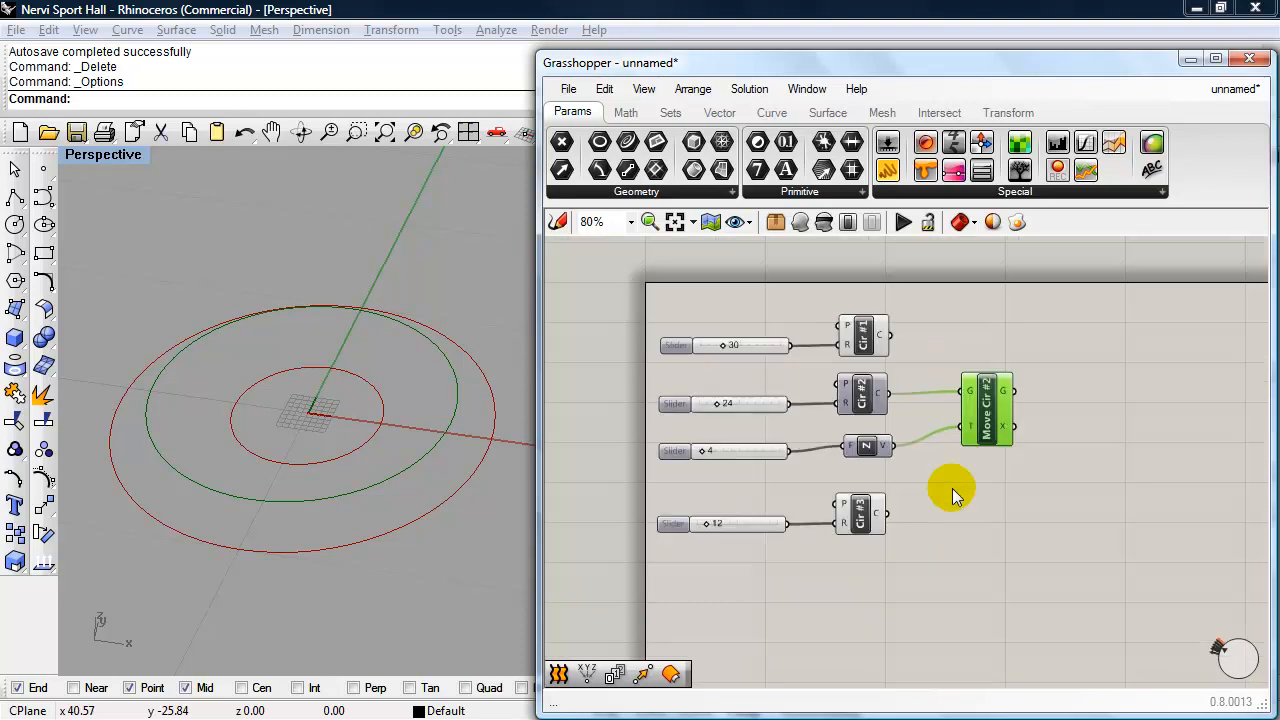
{"action": "scroll", "coordinate": [941, 506], "scroll_direction": "up", "scroll_amount": 1}
{"action": "left_click_drag", "start_coordinate": [1028, 466], "coordinate": [588, 415]}
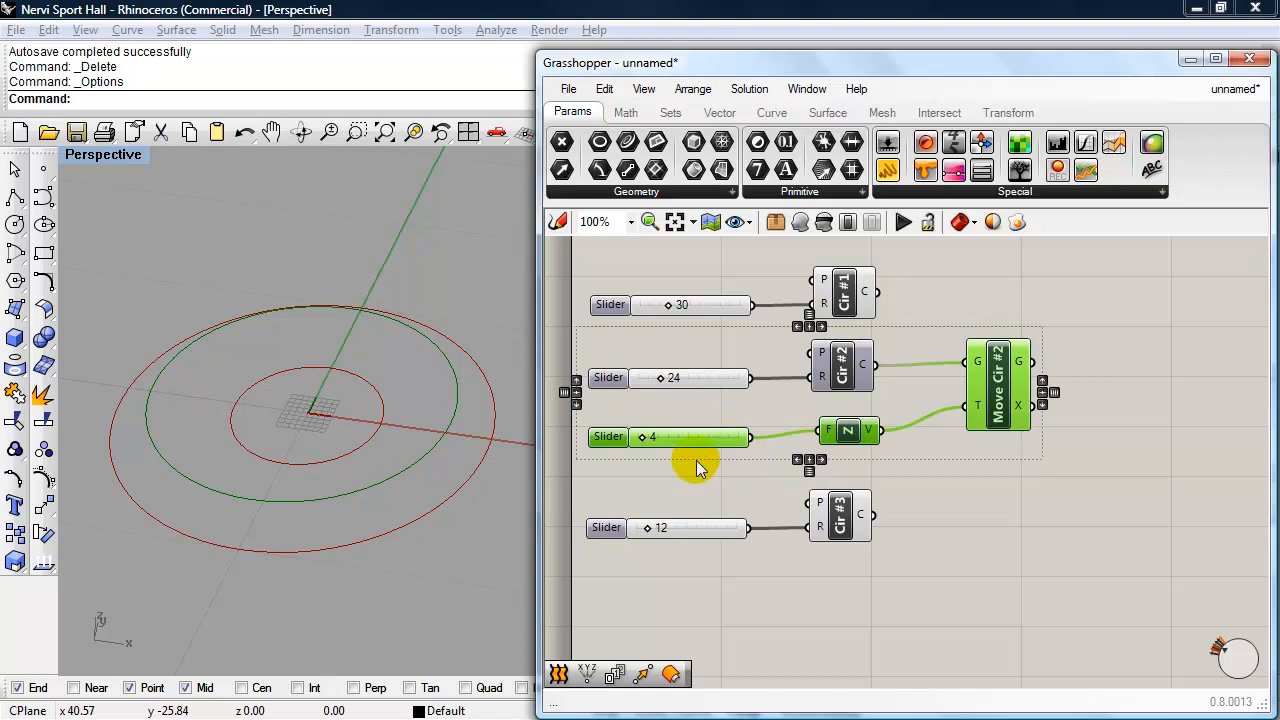
{"action": "key", "text": "ctrl+v"}
{"action": "left_click_drag", "start_coordinate": [1014, 411], "coordinate": [1008, 587]}
{"action": "right_click_drag", "start_coordinate": [1092, 525], "coordinate": [1093, 469]}
{"action": "left_click_drag", "start_coordinate": [875, 460], "coordinate": [893, 470]}
{"action": "left_click_drag", "start_coordinate": [970, 489], "coordinate": [972, 488]}
- Rename the copied Move component to "Move Cir #3" and set its height slider to 8
{"action": "right_click", "coordinate": [1006, 500]}
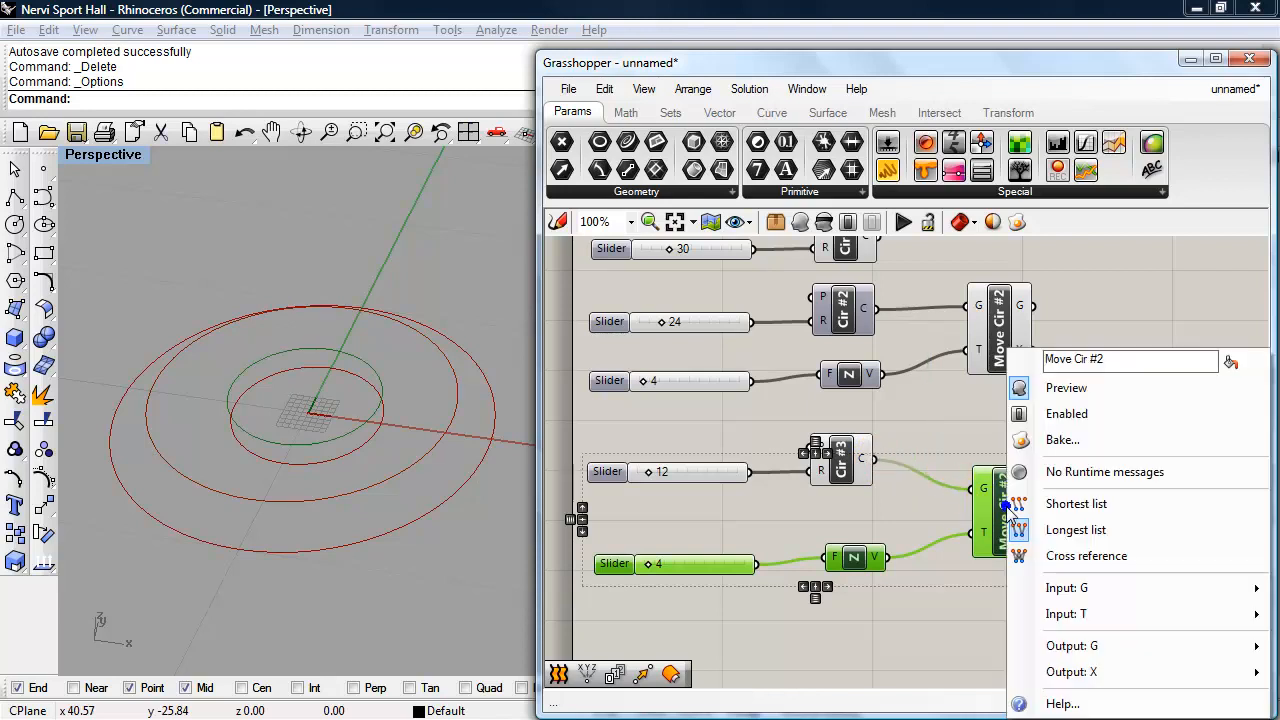
{"action": "left_click", "coordinate": [1123, 360]}
{"action": "key", "text": "BackSpace"}
{"action": "type", "text": "3"}
{"action": "left_click", "coordinate": [1120, 318]}
{"action": "left_click_drag", "start_coordinate": [1003, 512], "coordinate": [996, 500]}
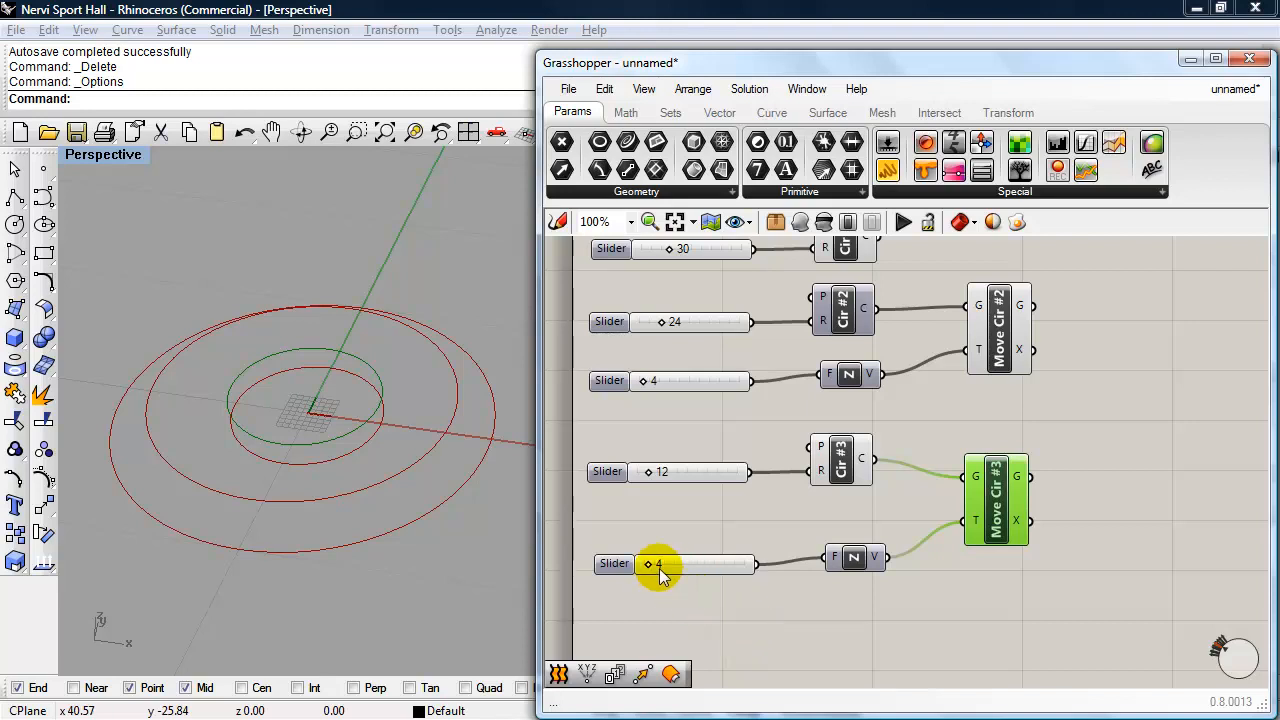
{"action": "left_click_drag", "start_coordinate": [650, 566], "coordinate": [652, 568]}
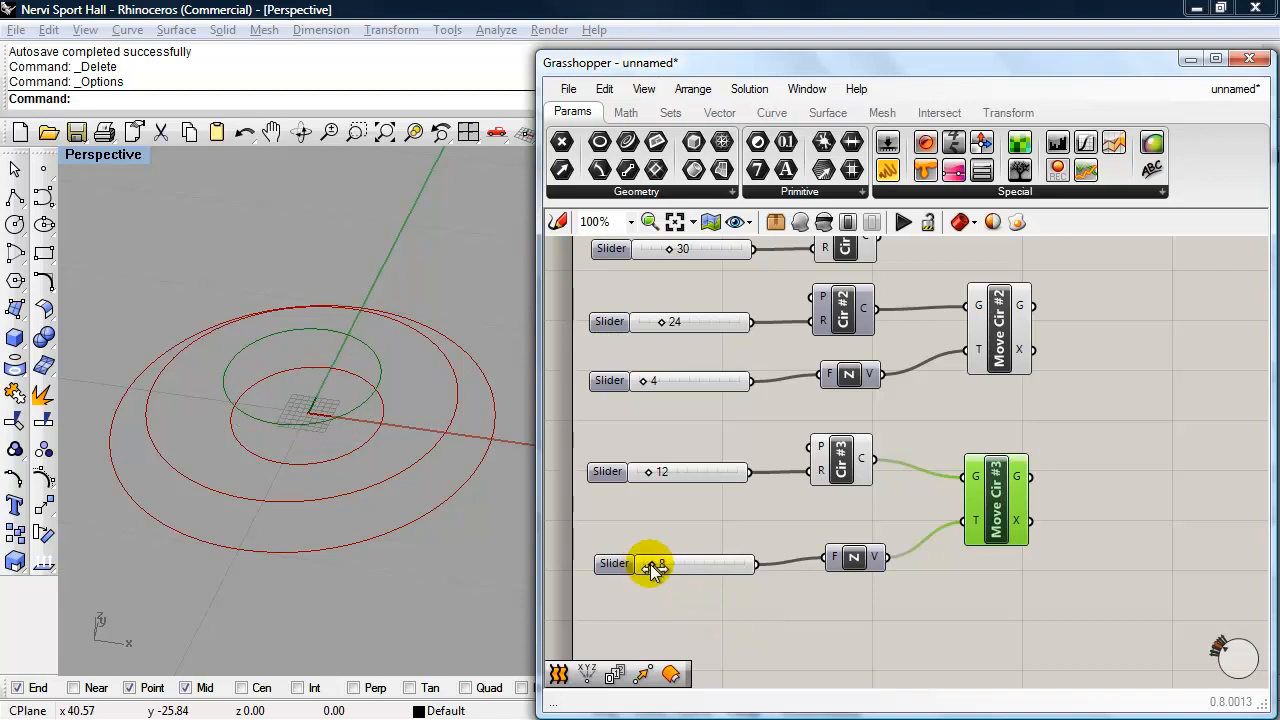
- Turn off the preview of the original Cir #3 component so only its moved circle displays
{"action": "left_click", "coordinate": [836, 470]}
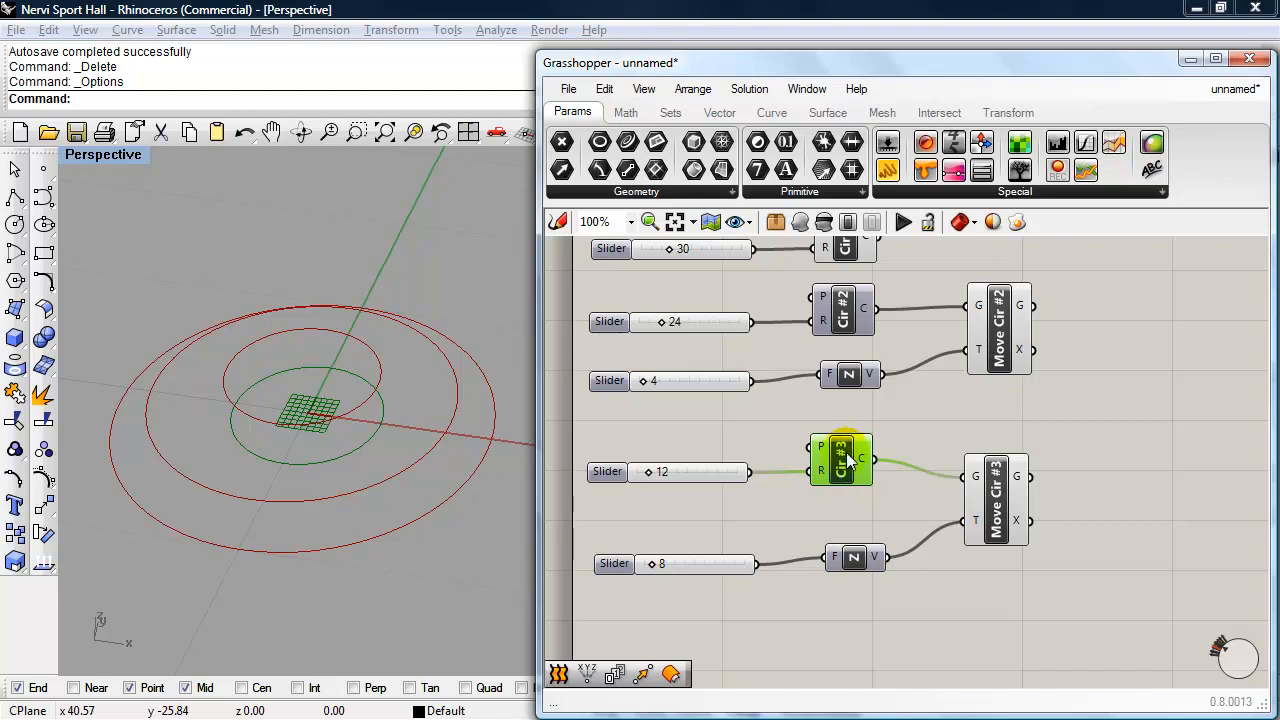
{"action": "left_click", "coordinate": [1012, 517]}
{"action": "left_click", "coordinate": [842, 452]}
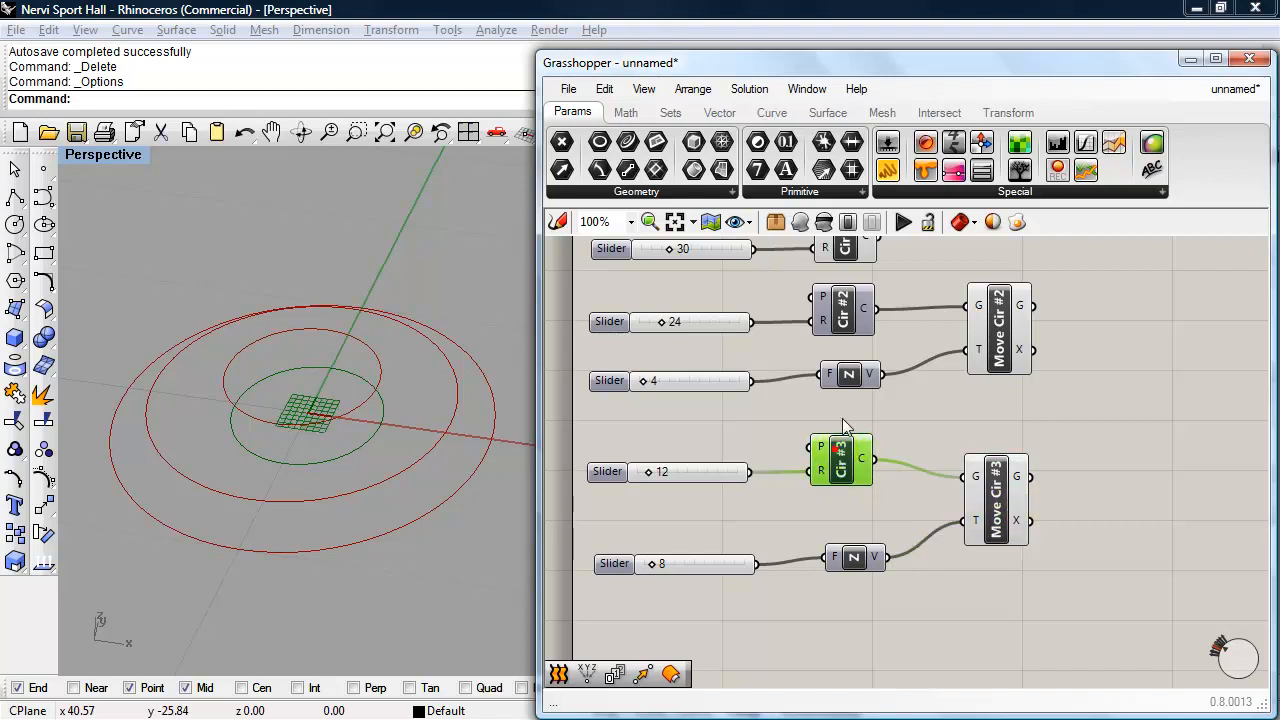
{"action": "left_click", "coordinate": [824, 224]}
{"action": "right_click_drag", "start_coordinate": [398, 435], "coordinate": [443, 394]}
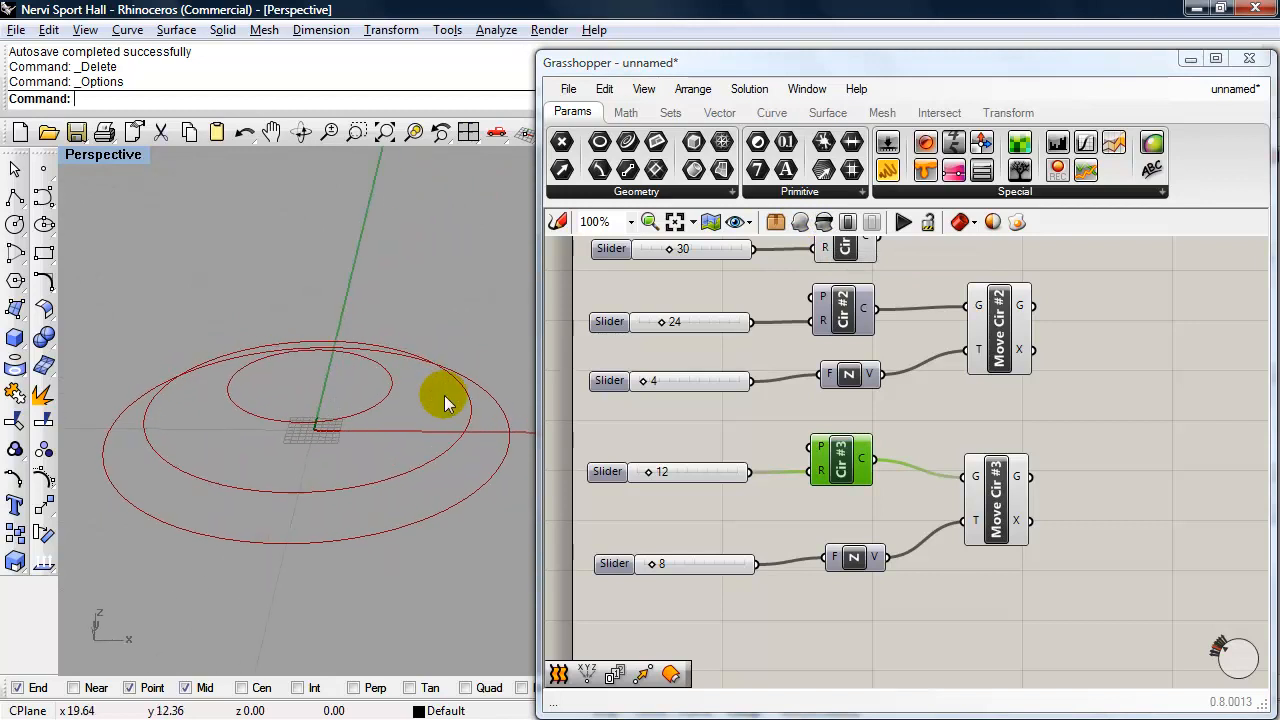
{"action": "right_click_drag", "start_coordinate": [366, 423], "coordinate": [335, 447], "text": "shift"}
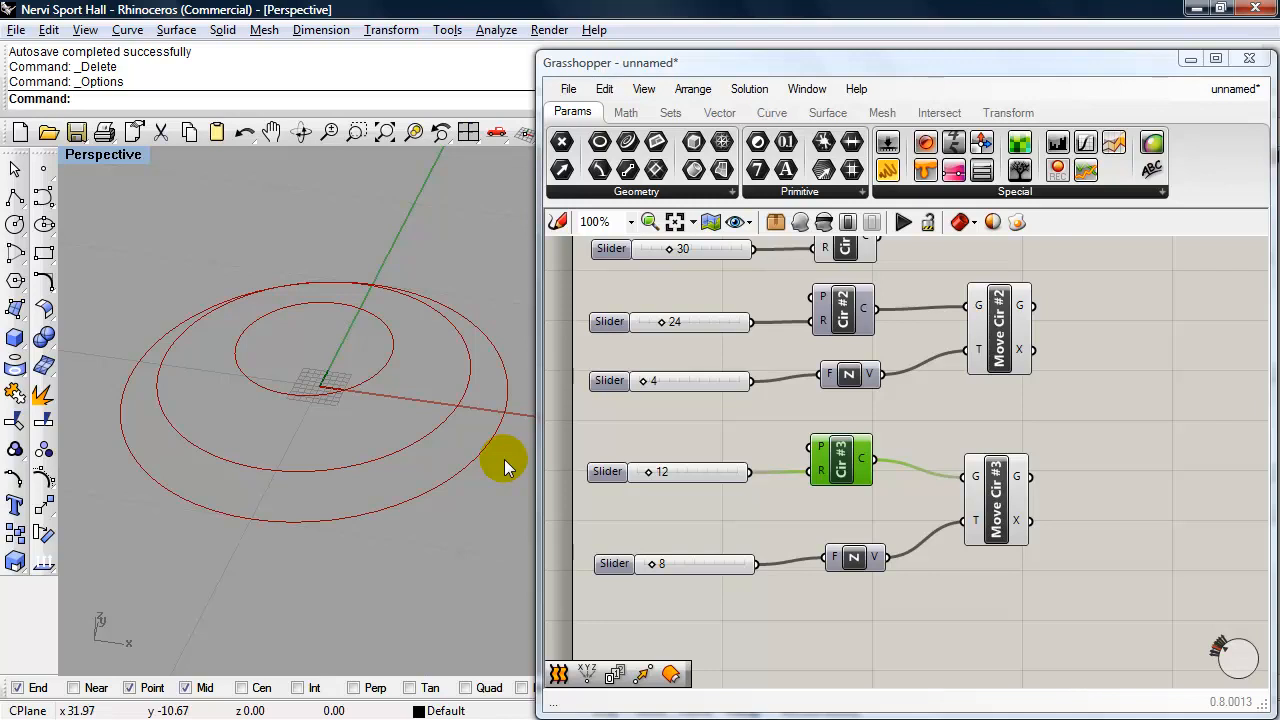
- Bake the Cir #1 circle into Rhino and select the baked curve in the Perspective viewport
{"action": "right_click_drag", "start_coordinate": [713, 282], "coordinate": [714, 428]}
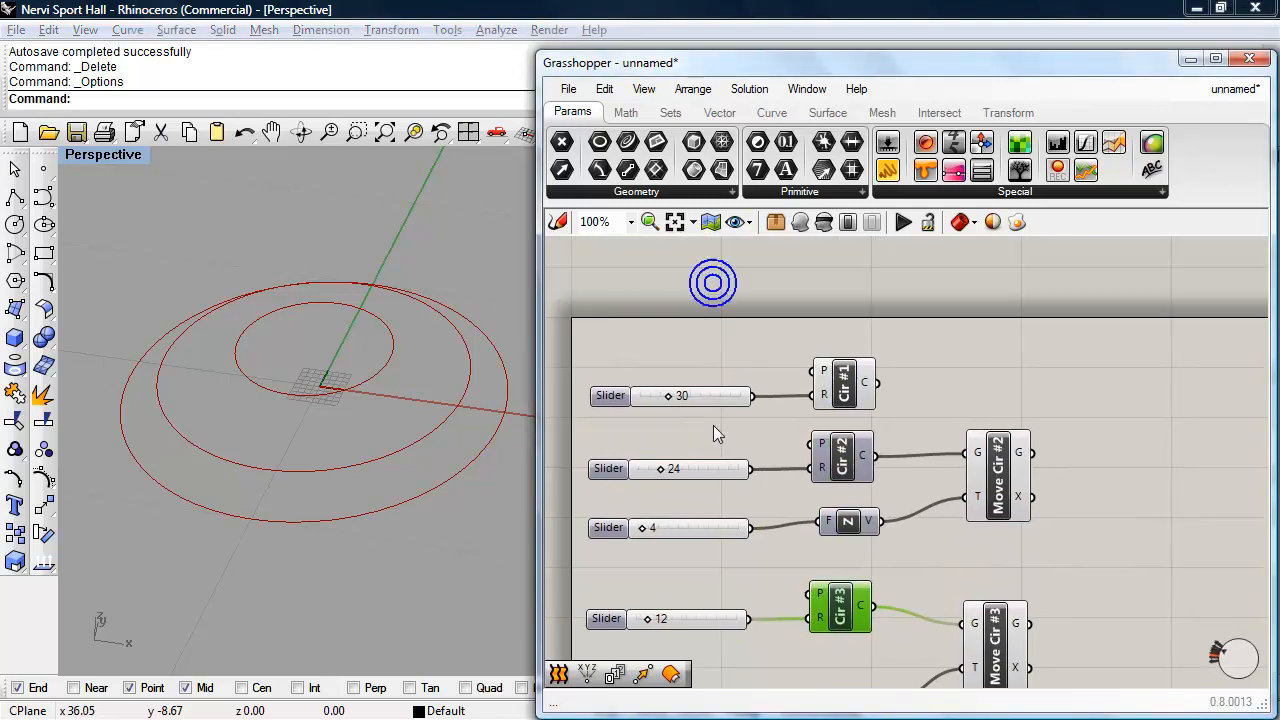
{"action": "left_click", "coordinate": [840, 390]}
{"action": "right_click_drag", "start_coordinate": [742, 362], "coordinate": [740, 289]}
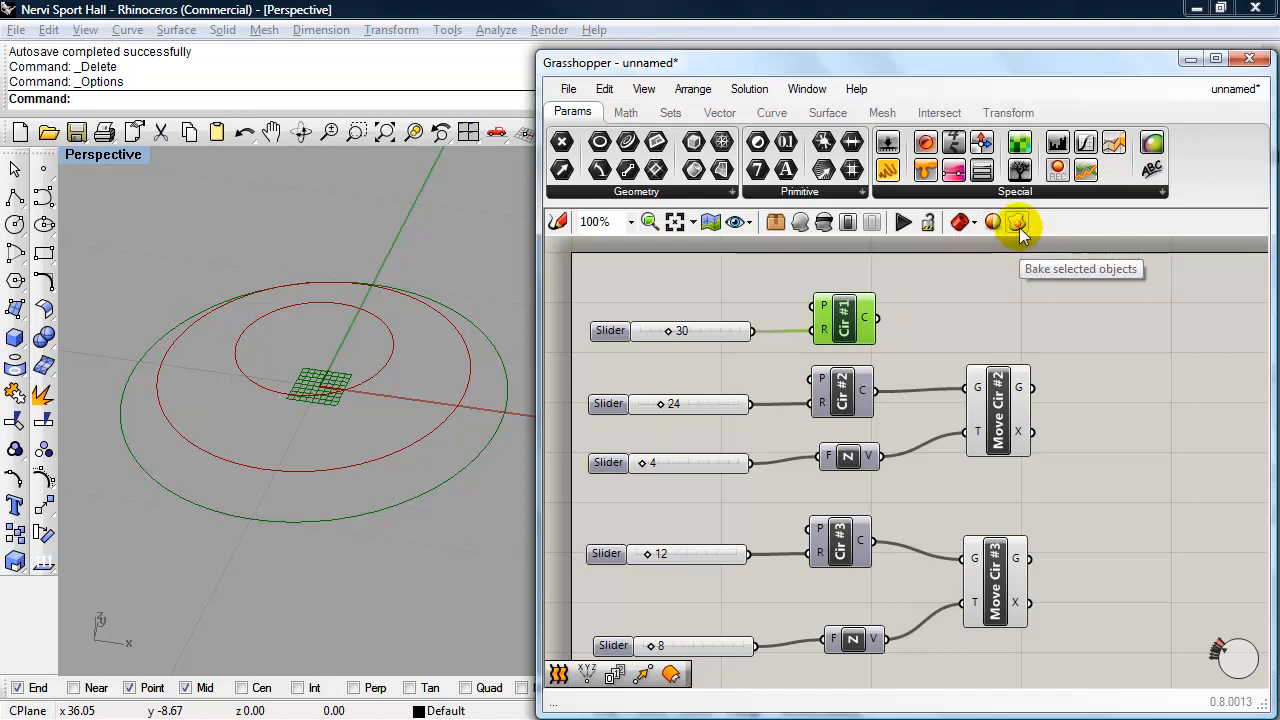
{"action": "left_click", "coordinate": [950, 322]}
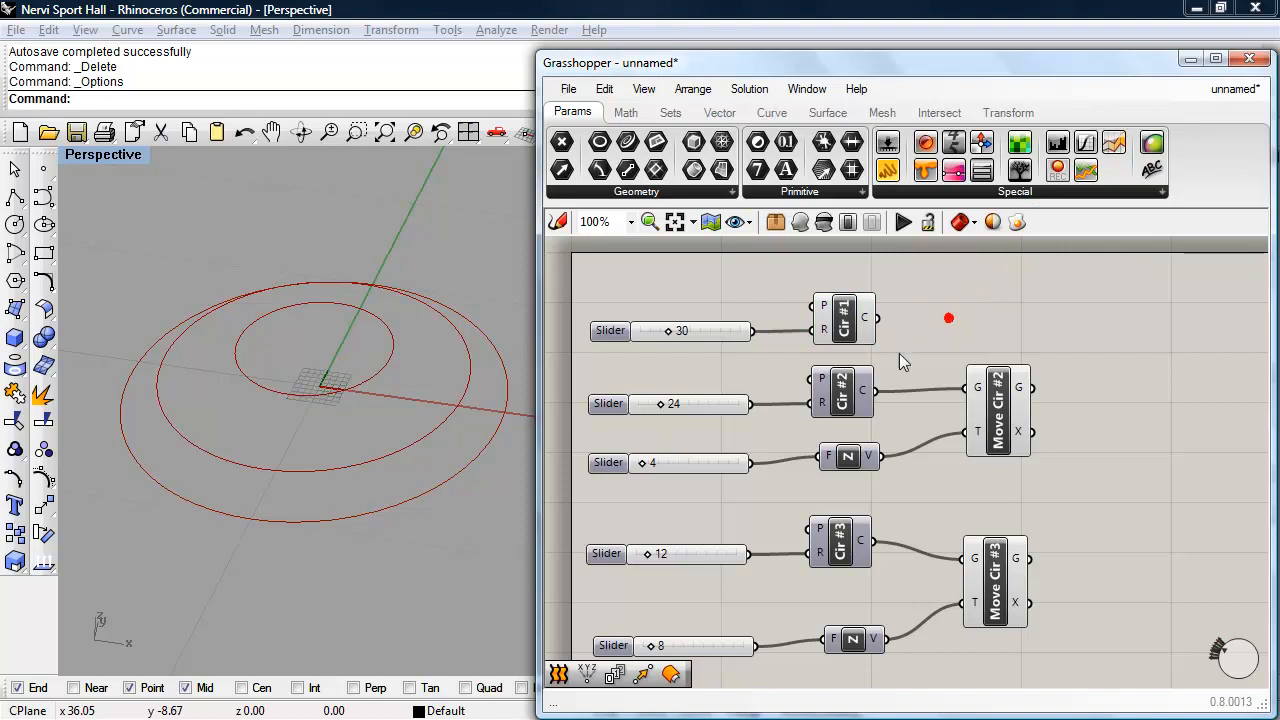
{"action": "left_click", "coordinate": [466, 469]}
{"action": "right_click_drag", "start_coordinate": [434, 557], "coordinate": [404, 564]}
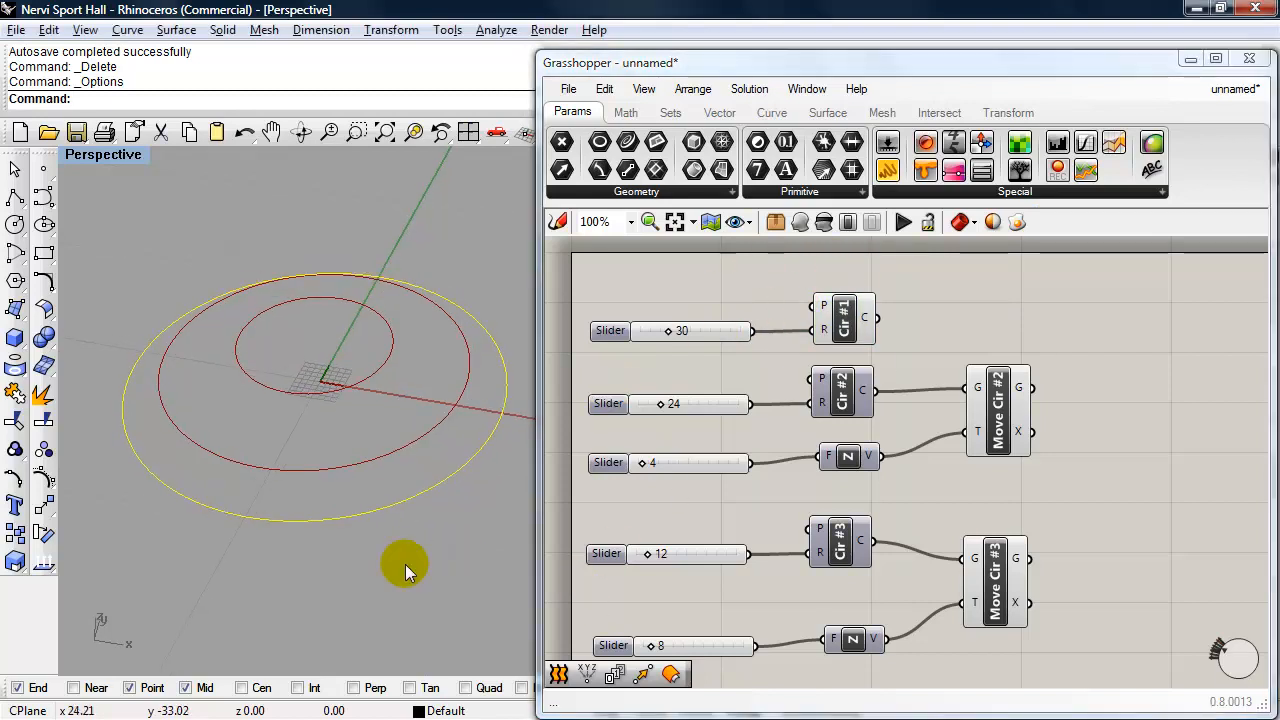
- Zoom the Perspective view to the extents and to the selected baked circle, and deselect the circle
{"action": "type", "text": "z"}
{"action": "key", "text": "Return"}
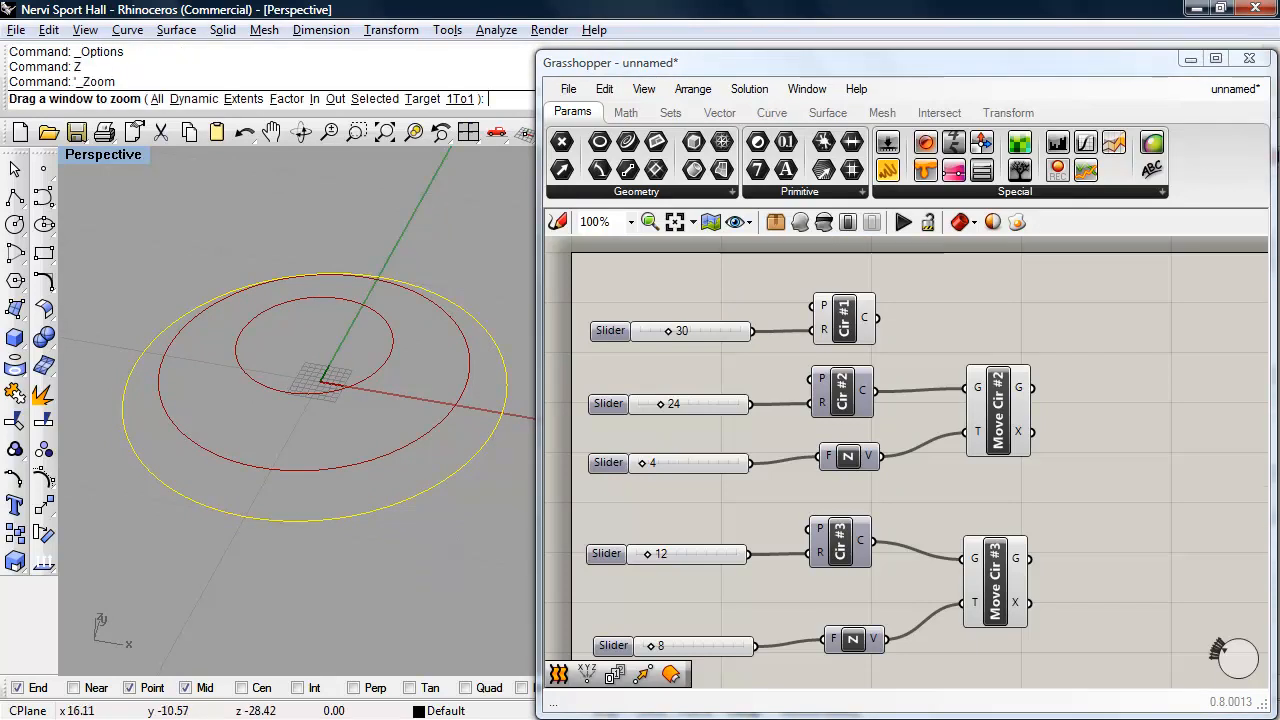
{"action": "type", "text": "e"}
{"action": "key", "text": "Return"}
{"action": "right_click_drag", "start_coordinate": [421, 535], "coordinate": [237, 525], "text": "shift"}
{"action": "scroll", "coordinate": [219, 491], "scroll_direction": "down", "scroll_amount": 4}
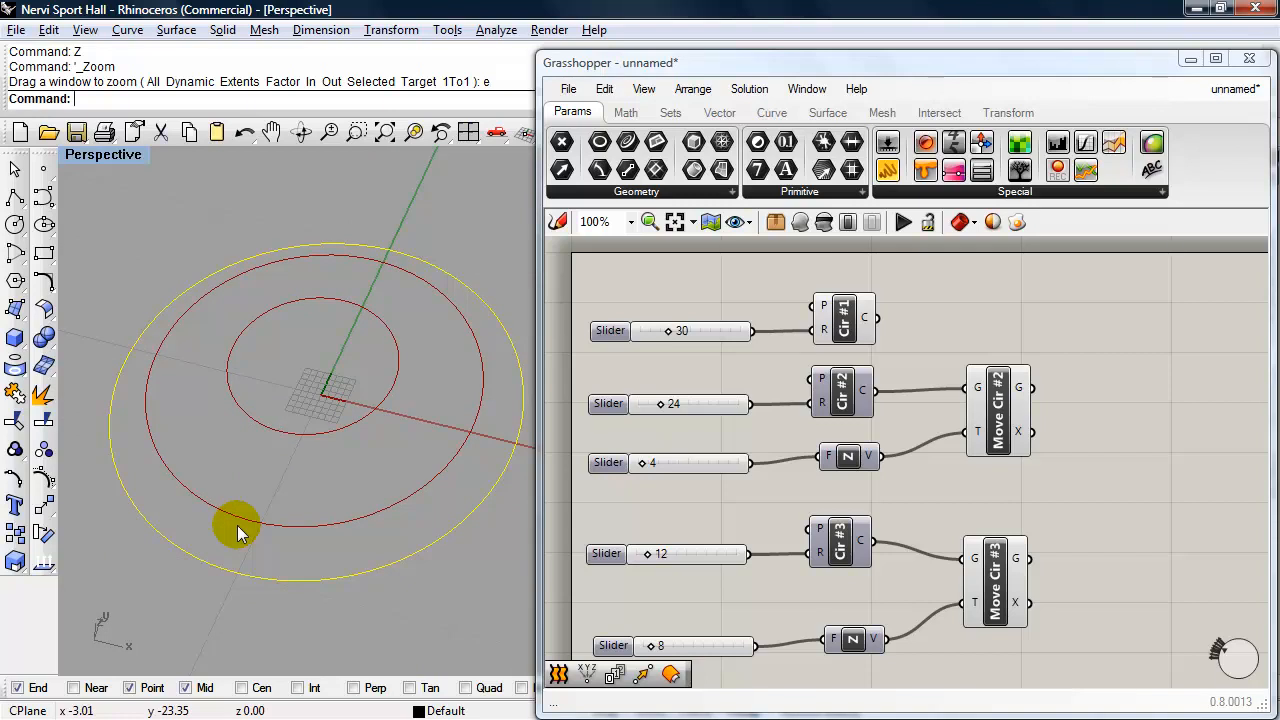
{"action": "key", "text": "Return"}
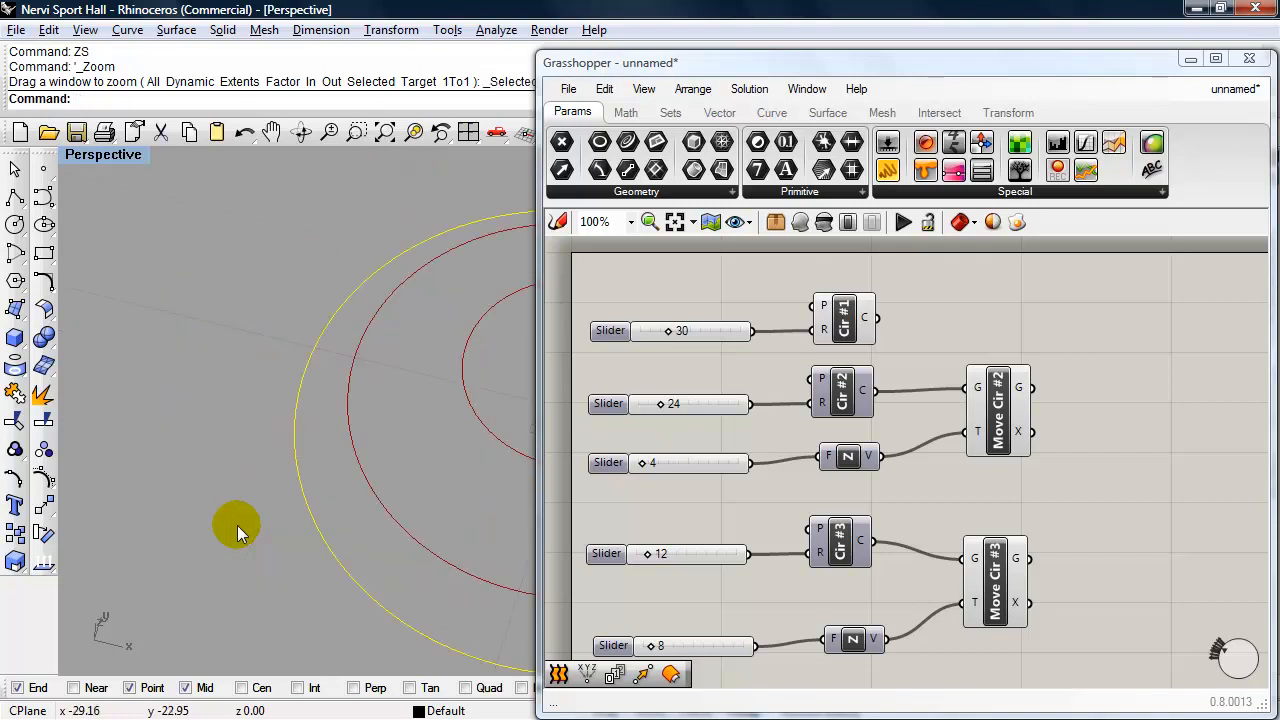
{"action": "right_click_drag", "start_coordinate": [275, 500], "coordinate": [306, 477]}
{"action": "left_click", "coordinate": [926, 543]}
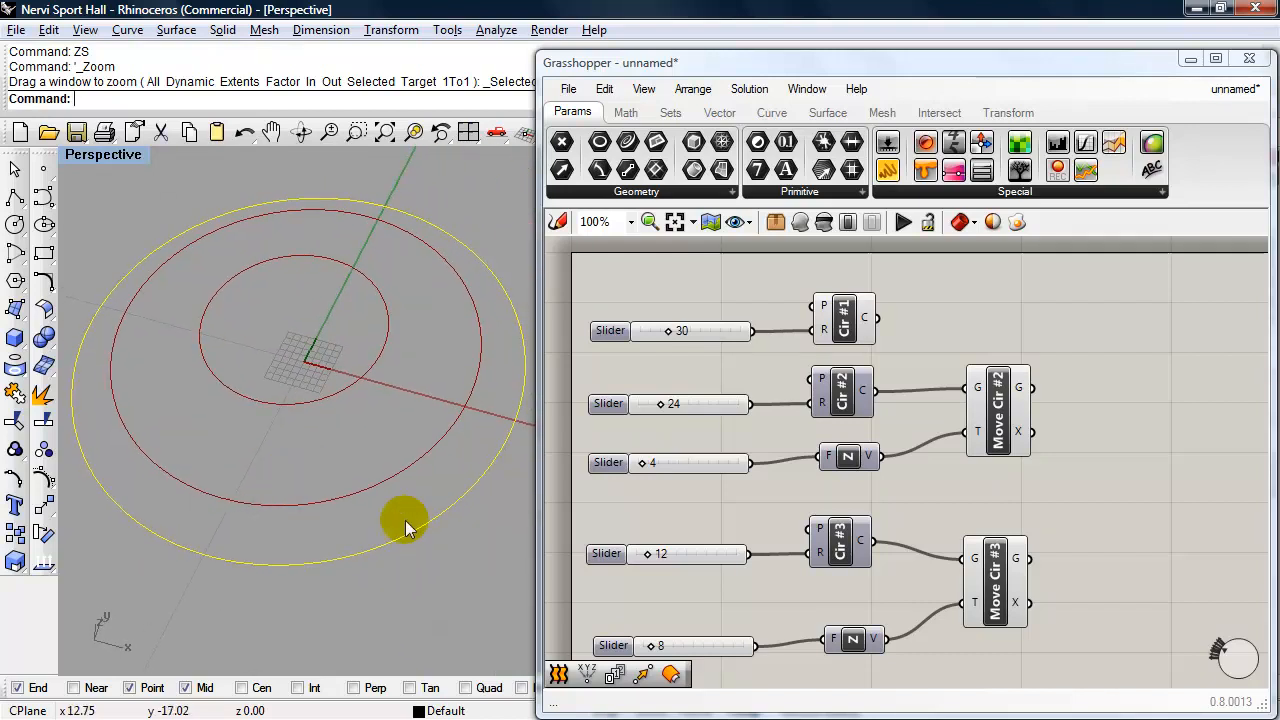
{"action": "left_click", "coordinate": [477, 574]}
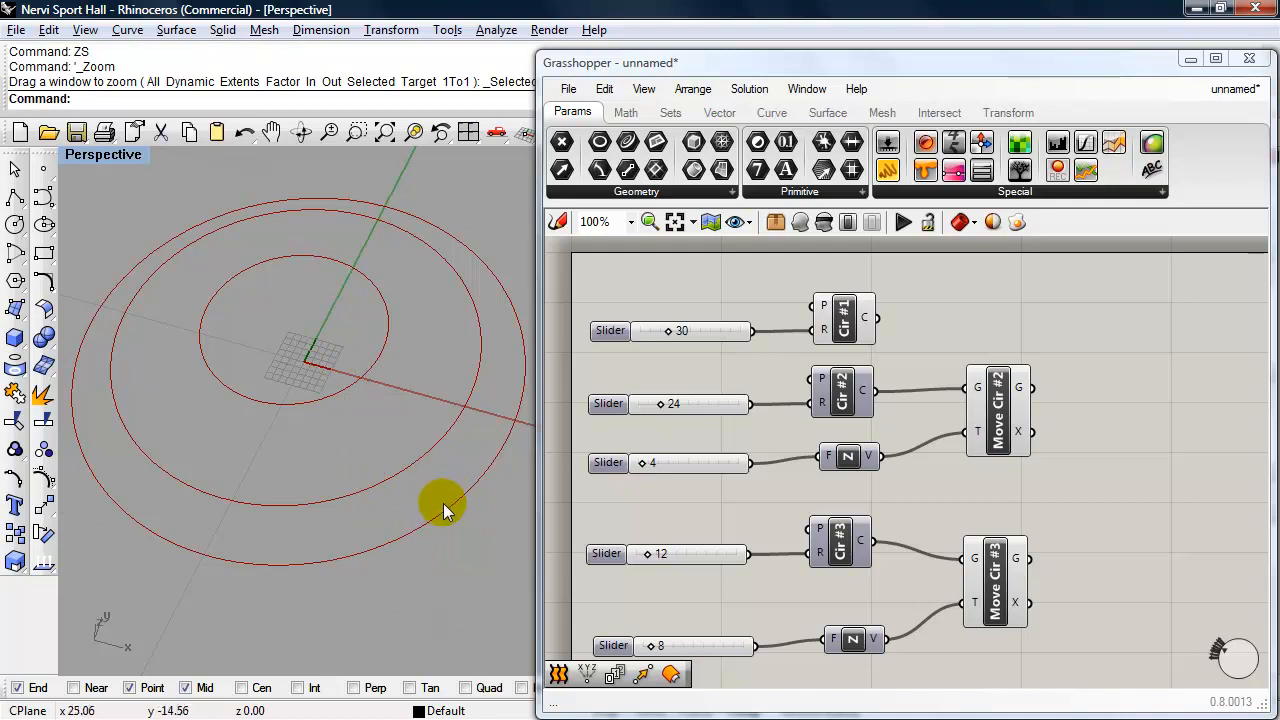
- Add an End Points component, connect Cir #1 to its curve (C) input, and duplicate the component below it
{"action": "left_click", "coordinate": [846, 330]}
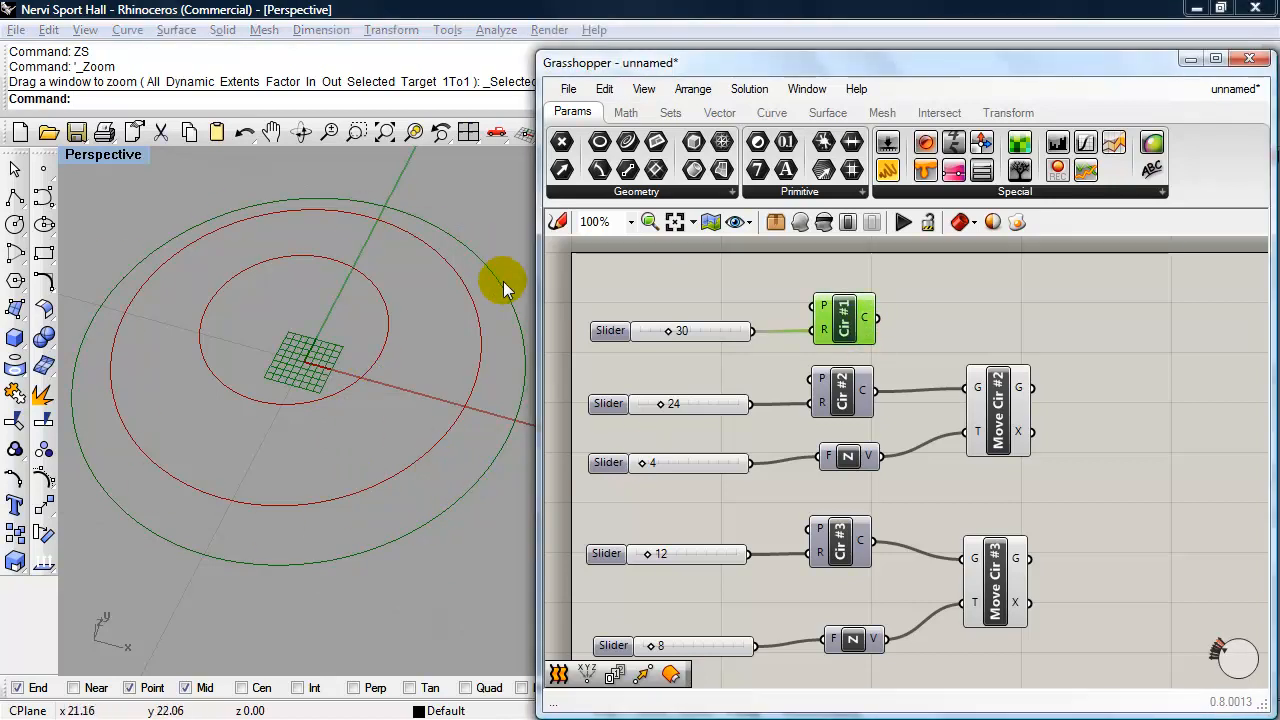
{"action": "right_click_drag", "start_coordinate": [440, 446], "coordinate": [505, 395]}
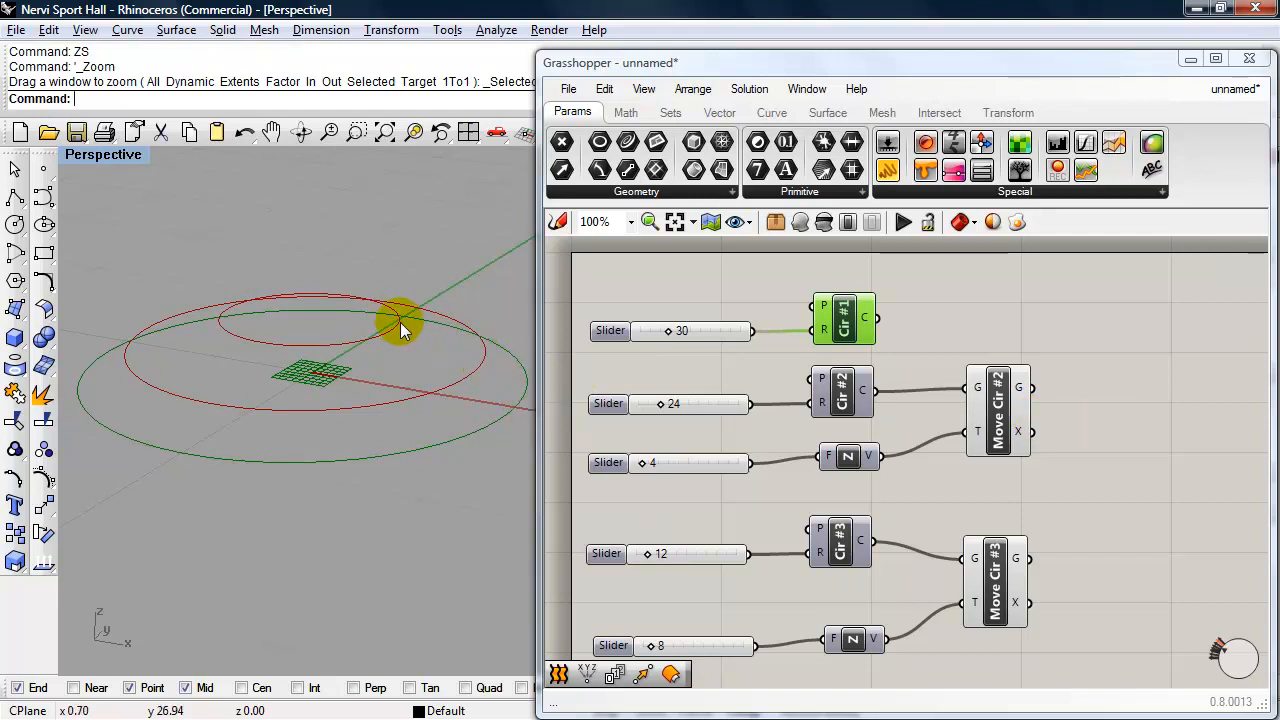
{"action": "right_click_drag", "start_coordinate": [1083, 480], "coordinate": [1066, 446]}
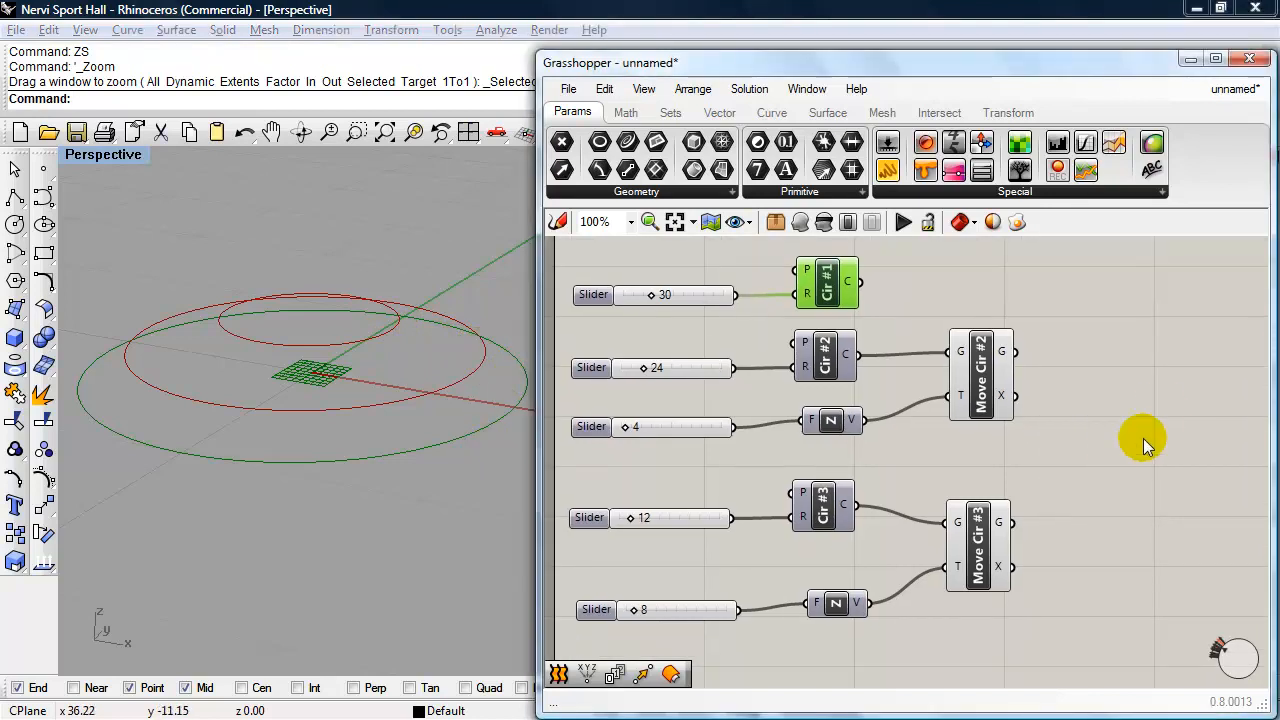
{"action": "double_click", "coordinate": [1182, 395]}
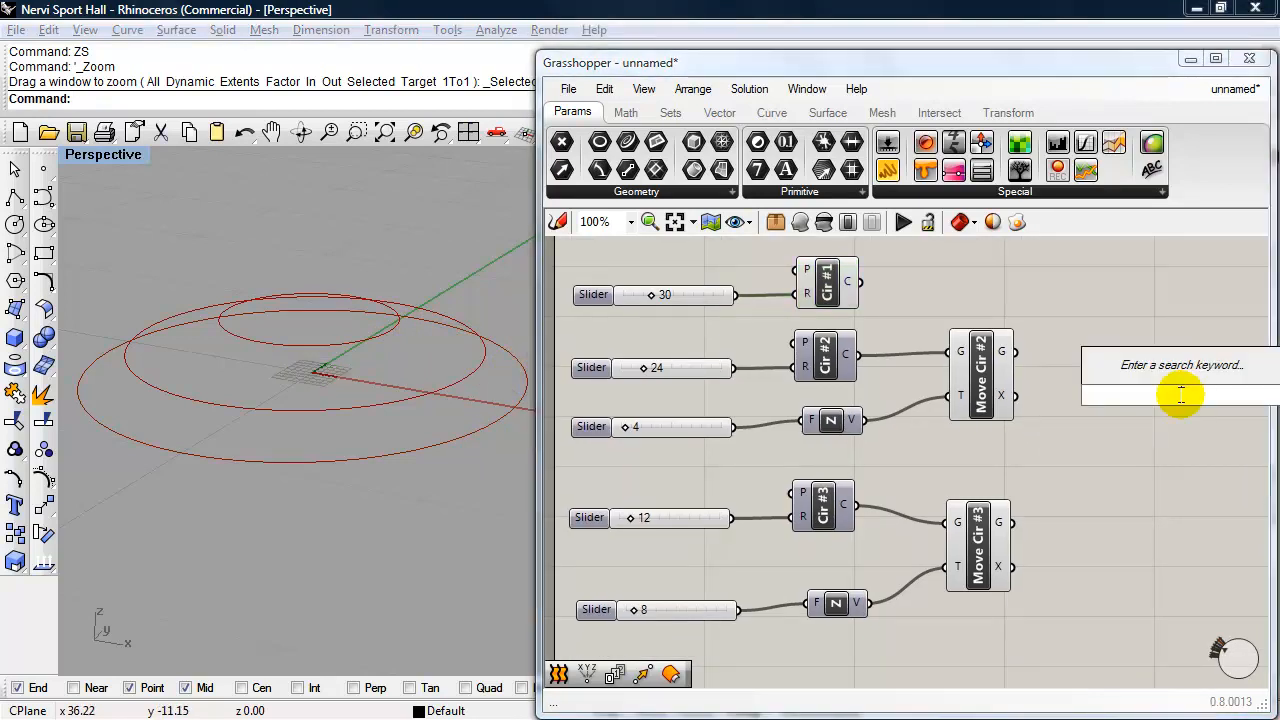
{"action": "type", "text": "end"}
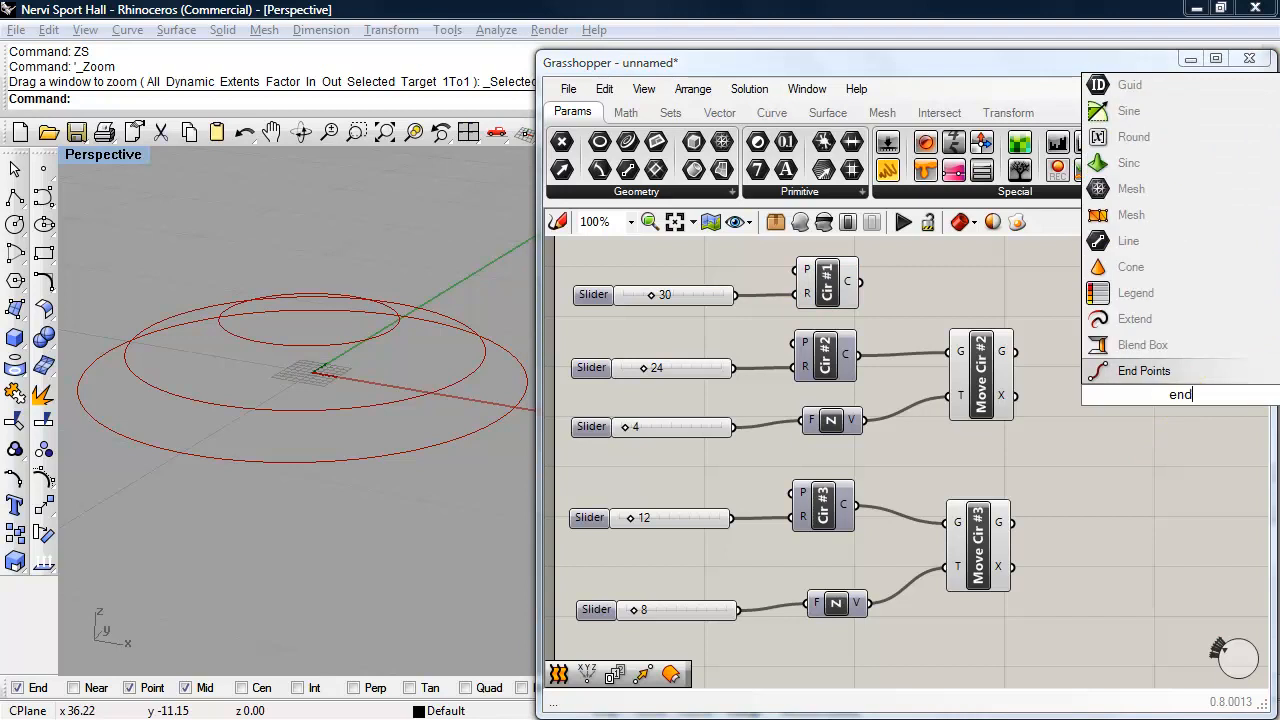
{"action": "left_click", "coordinate": [1143, 374]}
{"action": "left_click_drag", "start_coordinate": [1163, 400], "coordinate": [1110, 284]}
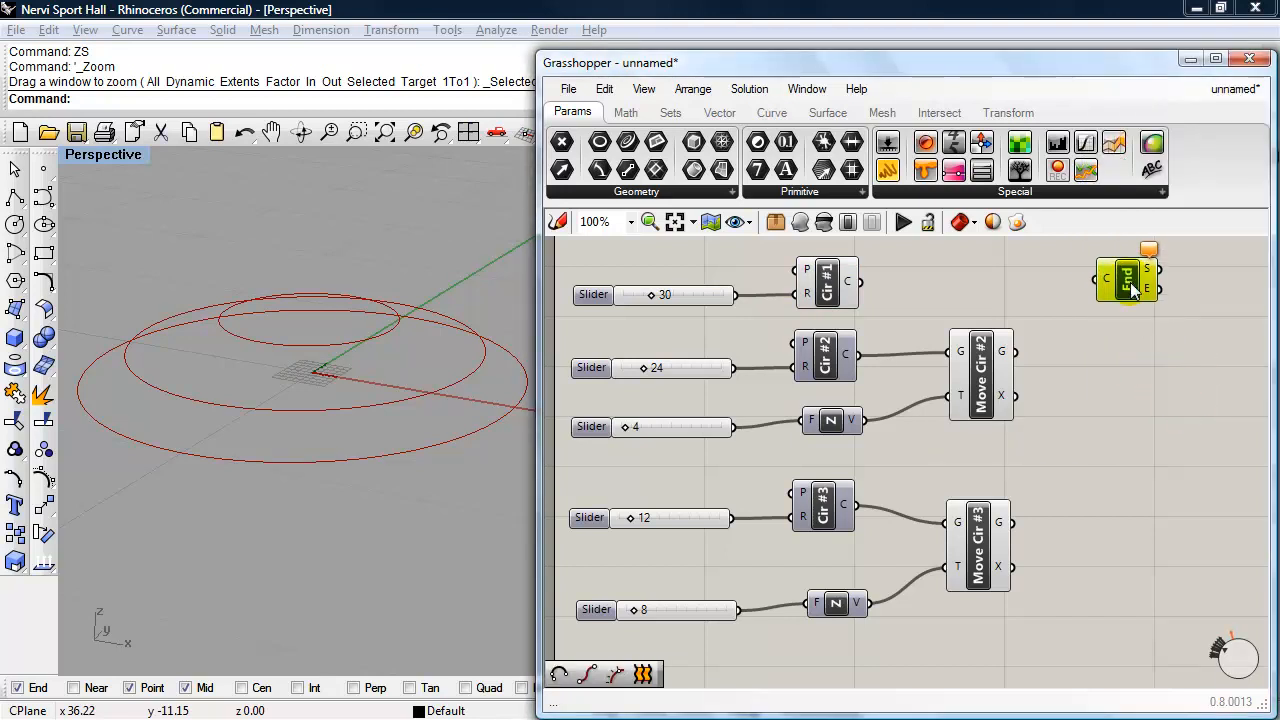
{"action": "left_click_drag", "start_coordinate": [862, 283], "coordinate": [1128, 372]}
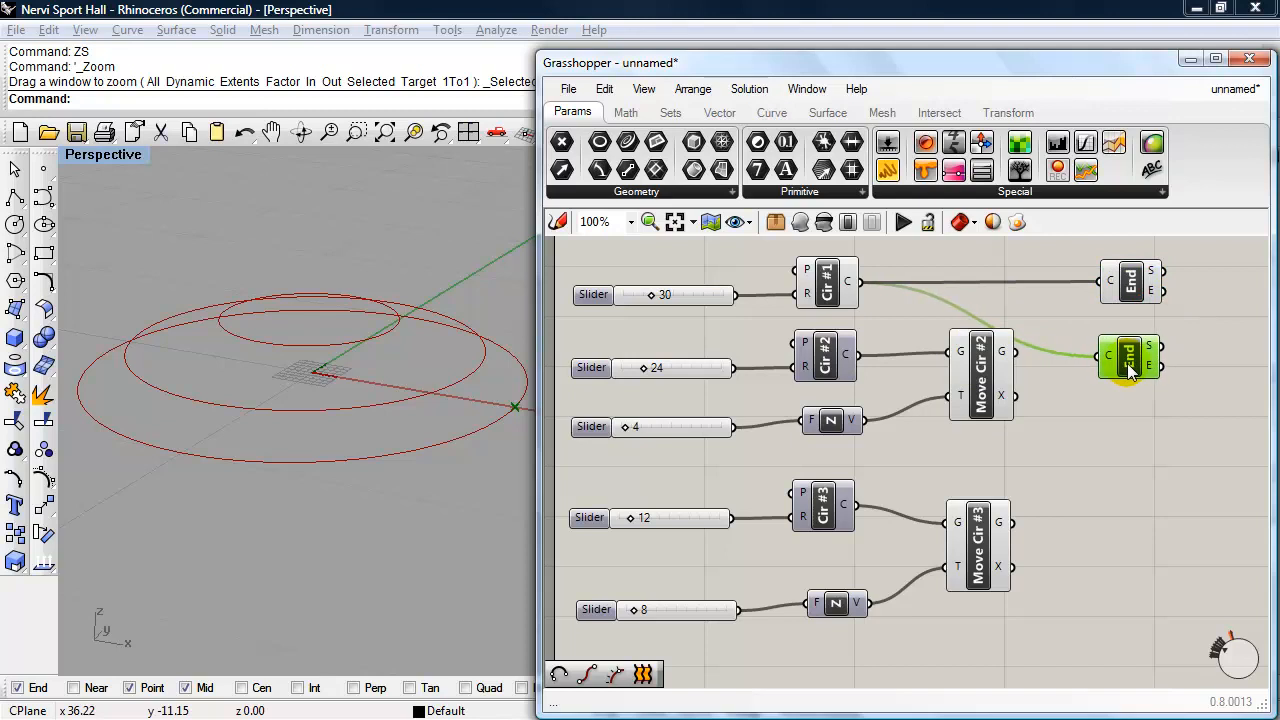
- Connect Move Cir #2's geometry output to the copied End Points component, and duplicate another End Points component for Move Cir #3's geometry output
{"action": "mouse_move", "coordinate": [1015, 351]}
{"action": "left_mouse_down"}
{"action": "mouse_move", "coordinate": [1124, 366]}
{"action": "mouse_move", "coordinate": [1129, 538]}
{"action": "left_mouse_up"}
{"action": "key", "text": "ctrl+c"}
{"action": "key", "text": "ctrl+v"}
{"action": "left_click_drag", "start_coordinate": [1012, 523], "coordinate": [1100, 524]}
{"action": "right_click_drag", "start_coordinate": [290, 470], "coordinate": [347, 478]}
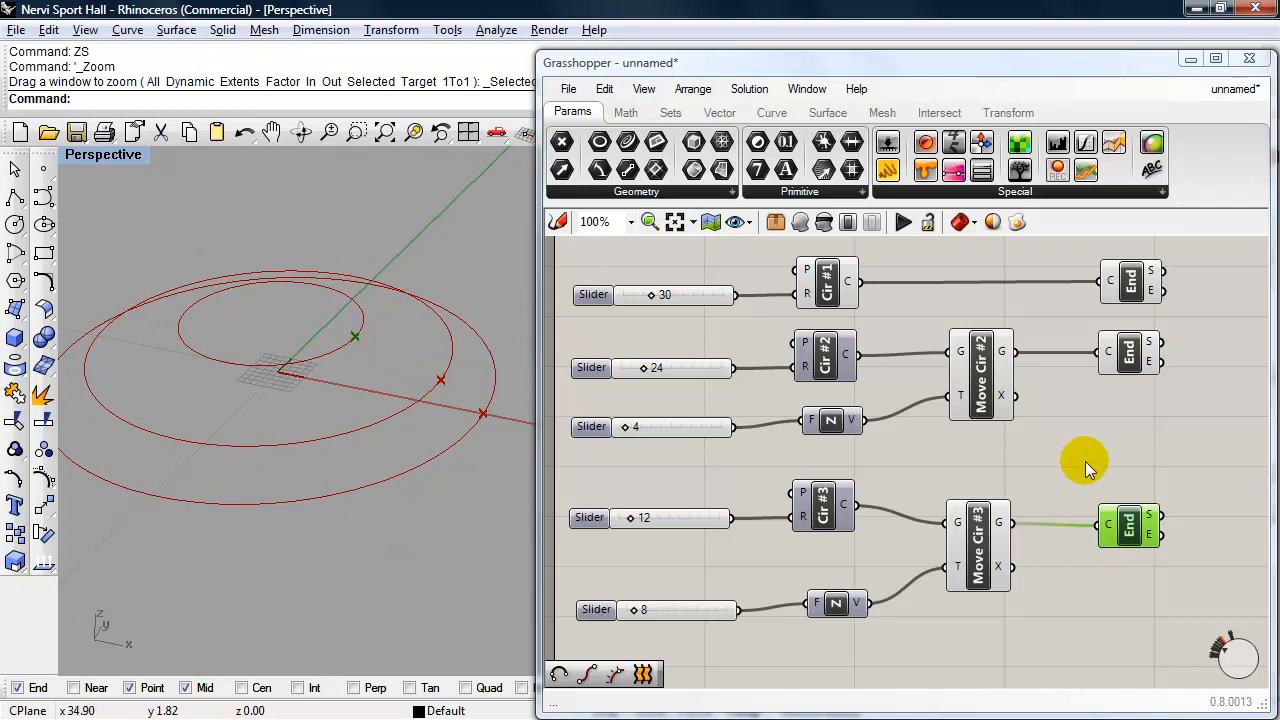
{"action": "double_click", "coordinate": [1190, 436]}
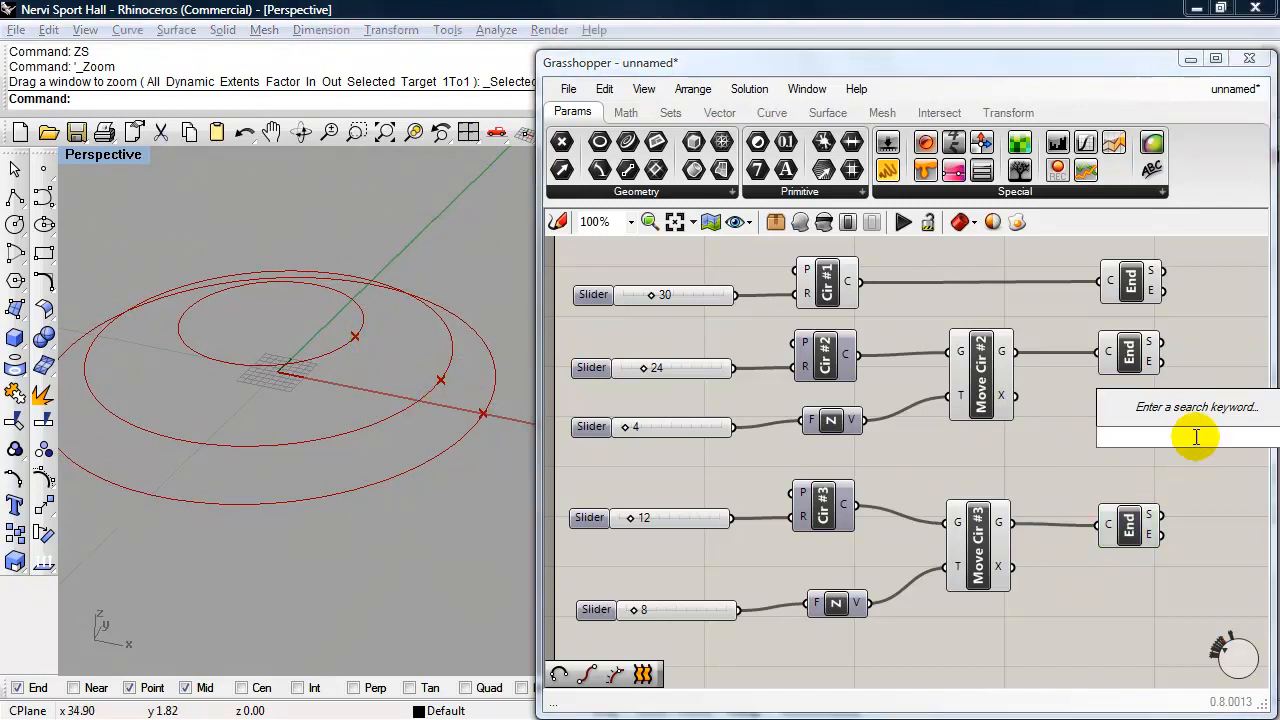
{"action": "type", "text": "arc"}
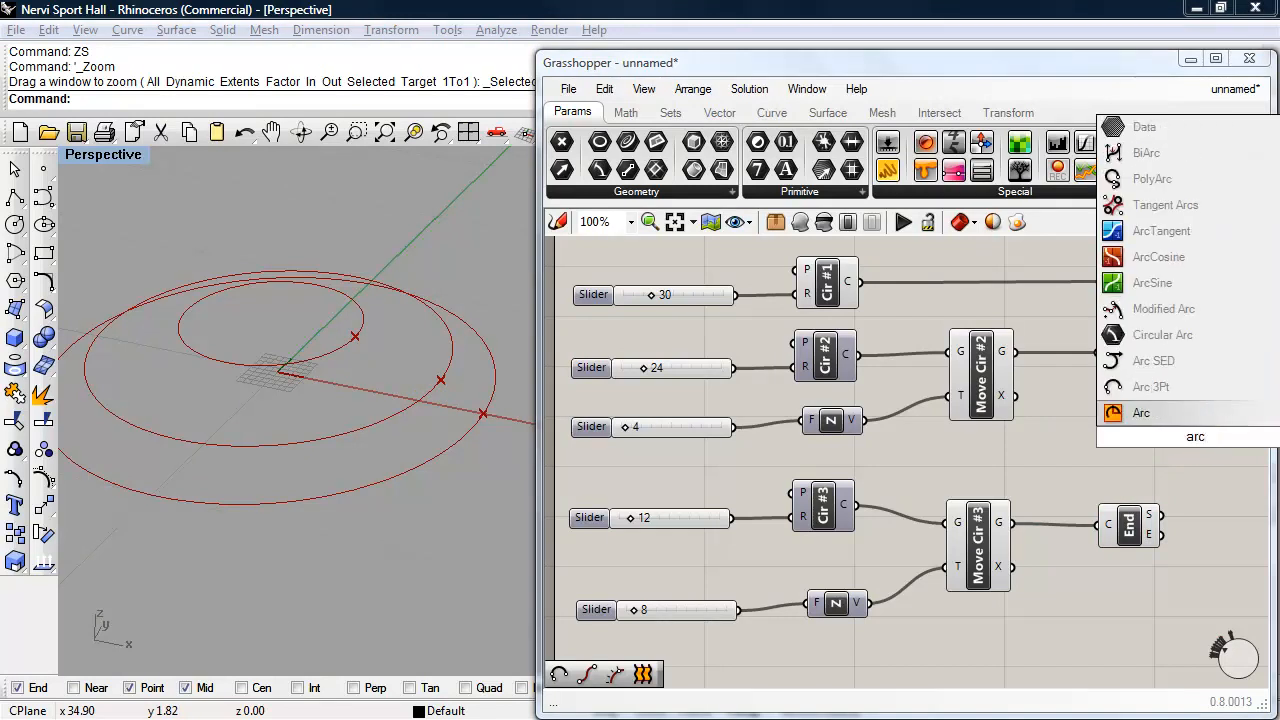
{"action": "left_click", "coordinate": [1151, 416]}
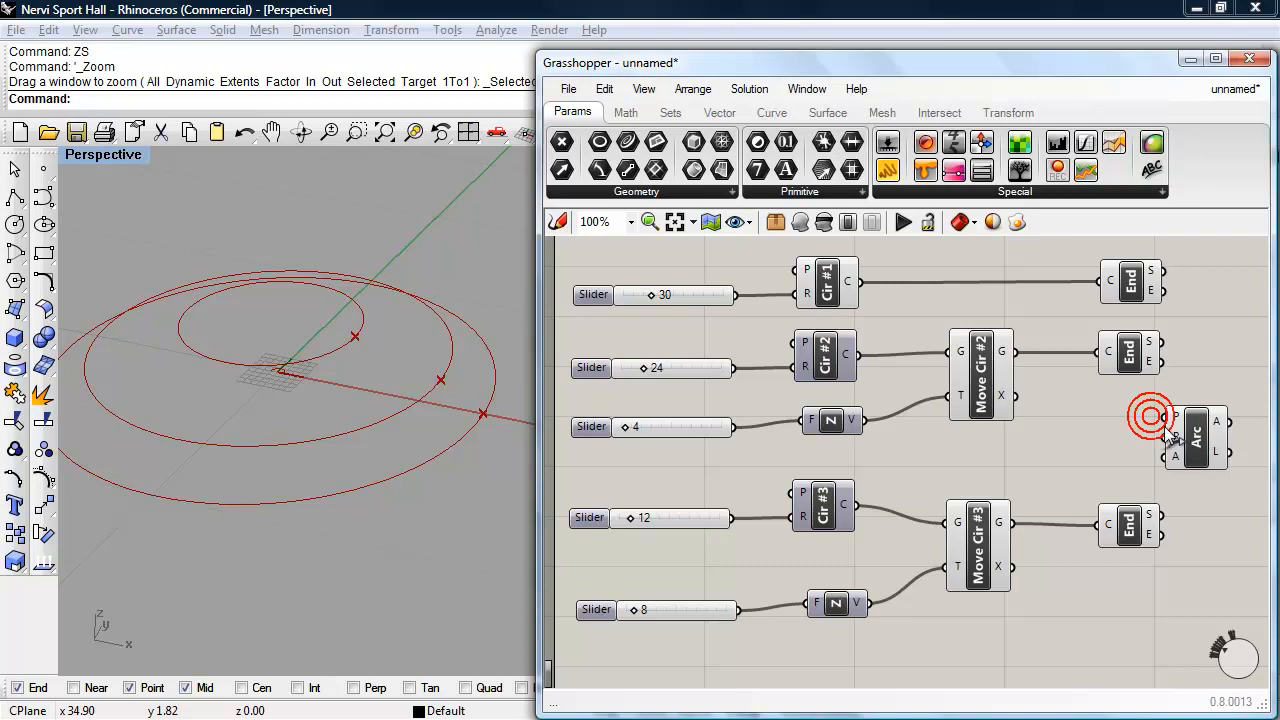
{"action": "key", "text": "Delete"}
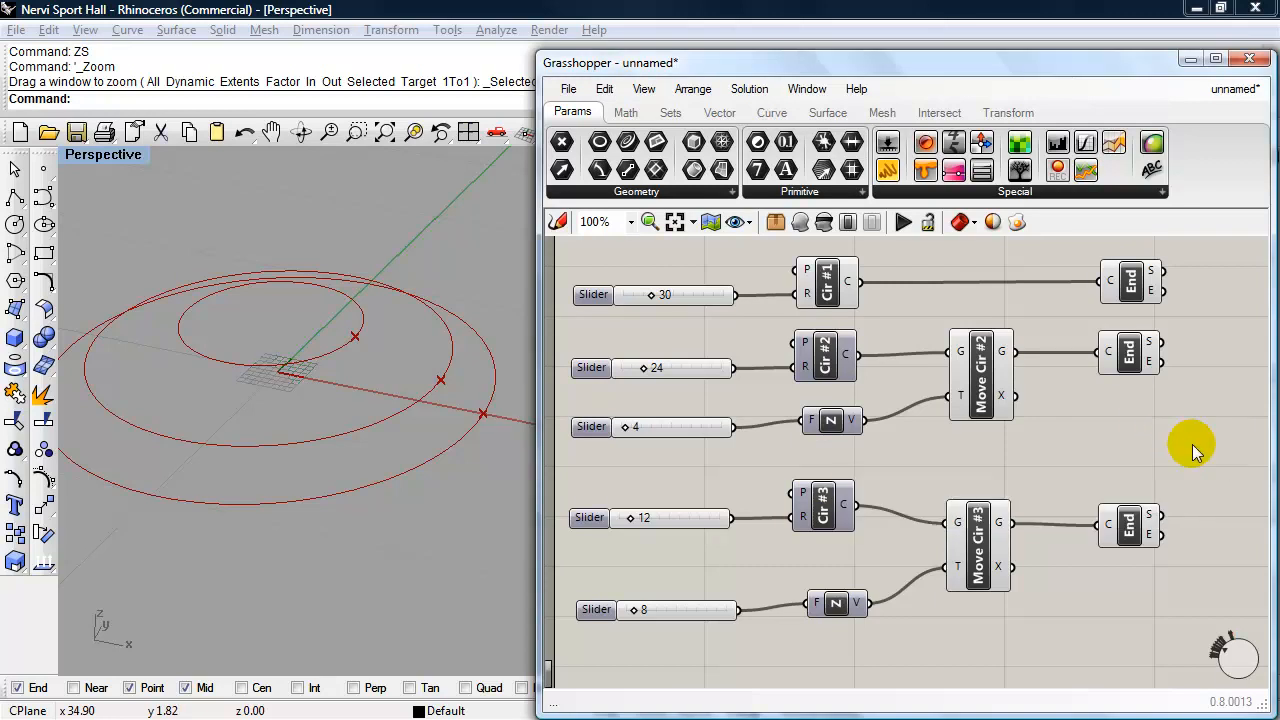
- Add an Arc 3Pt component and connect the start points (S) of the Cir #1, #2 and #3 End components to A, B and C
{"action": "double_click", "coordinate": [1192, 444]}
{"action": "type", "text": "arc"}
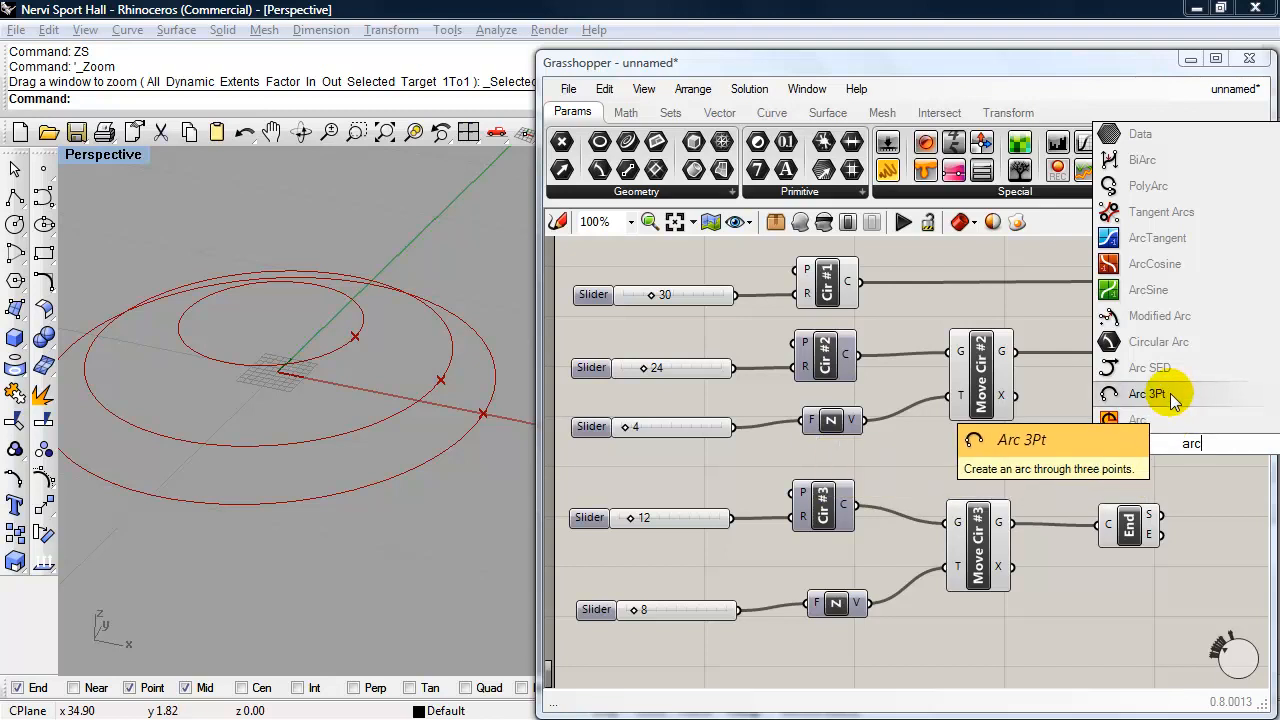
{"action": "left_click", "coordinate": [1170, 398]}
{"action": "left_click_drag", "start_coordinate": [1192, 455], "coordinate": [1218, 417]}
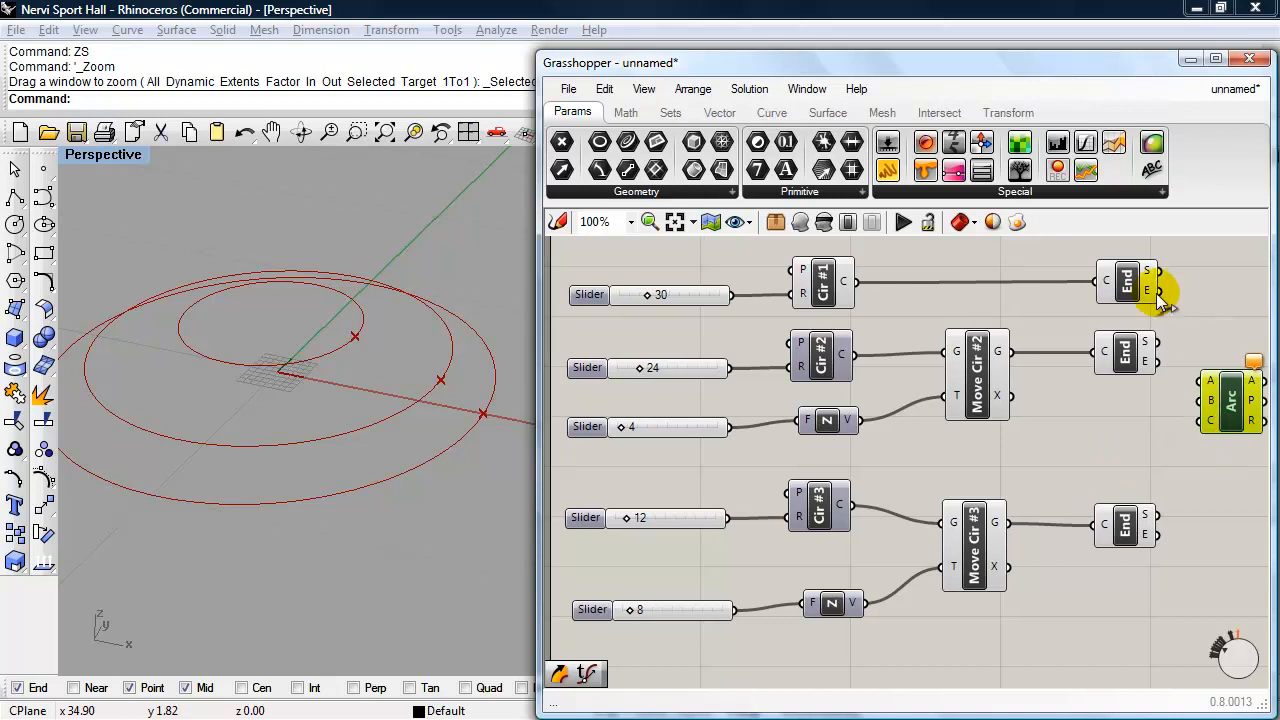
{"action": "left_click_drag", "start_coordinate": [1158, 270], "coordinate": [1199, 402]}
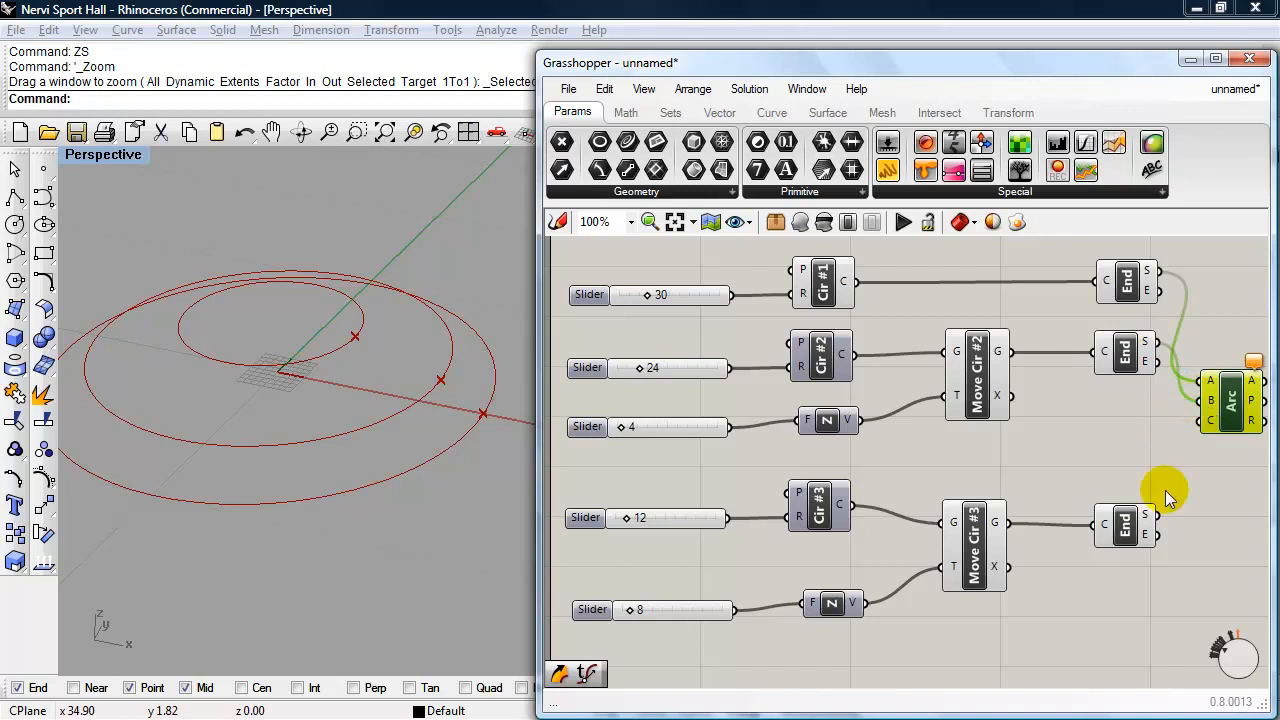
{"action": "left_click_drag", "start_coordinate": [1160, 516], "coordinate": [1202, 420]}
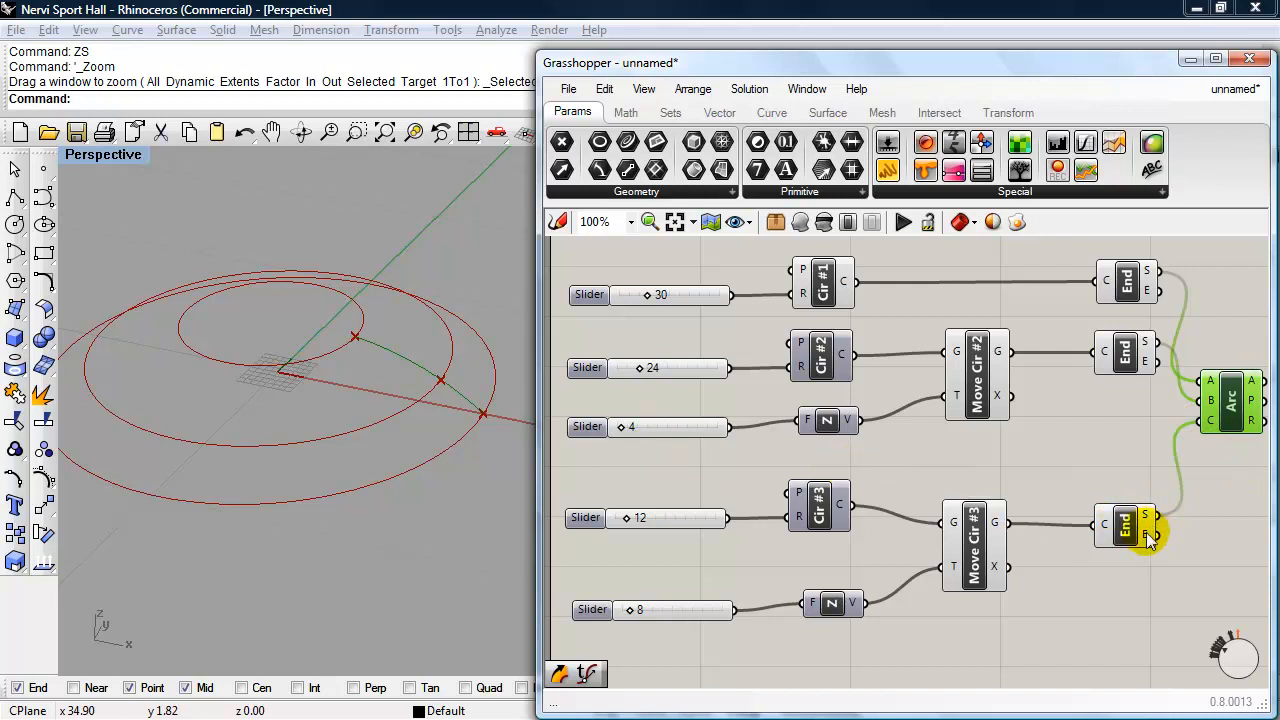
{"action": "mouse_move", "coordinate": [1150, 517]}
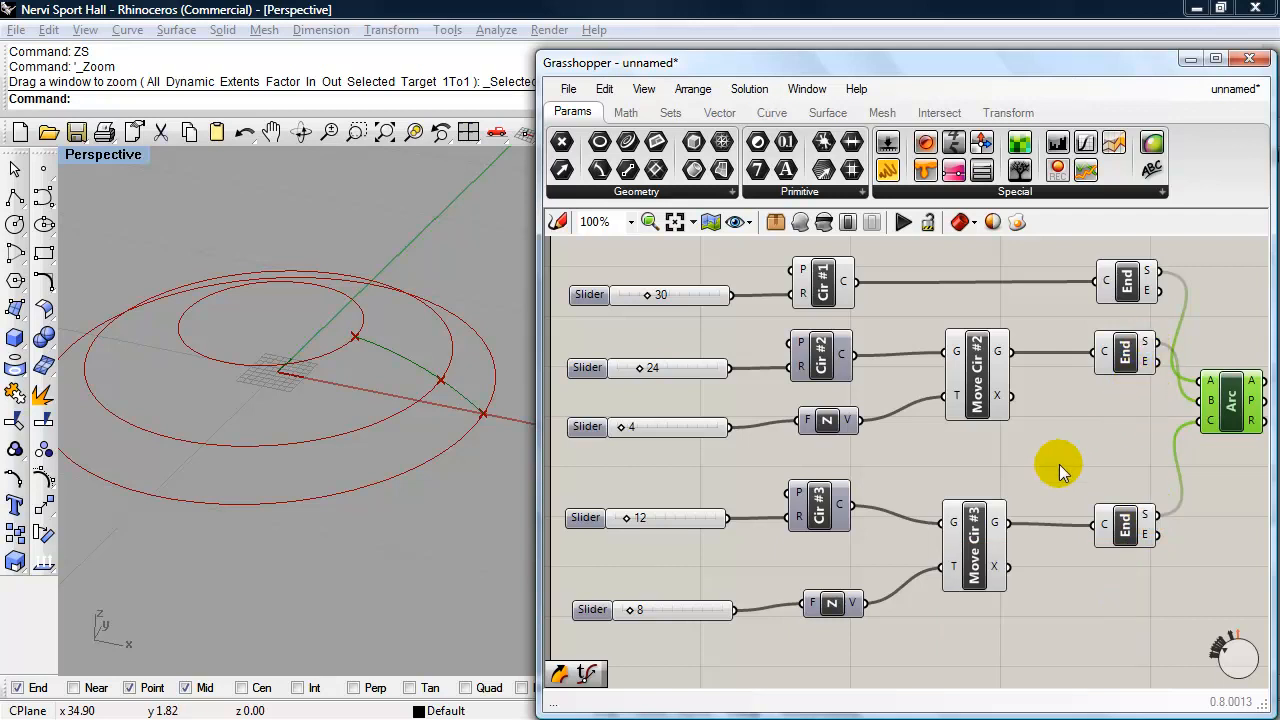
{"action": "right_click_drag", "start_coordinate": [366, 463], "coordinate": [330, 518]}
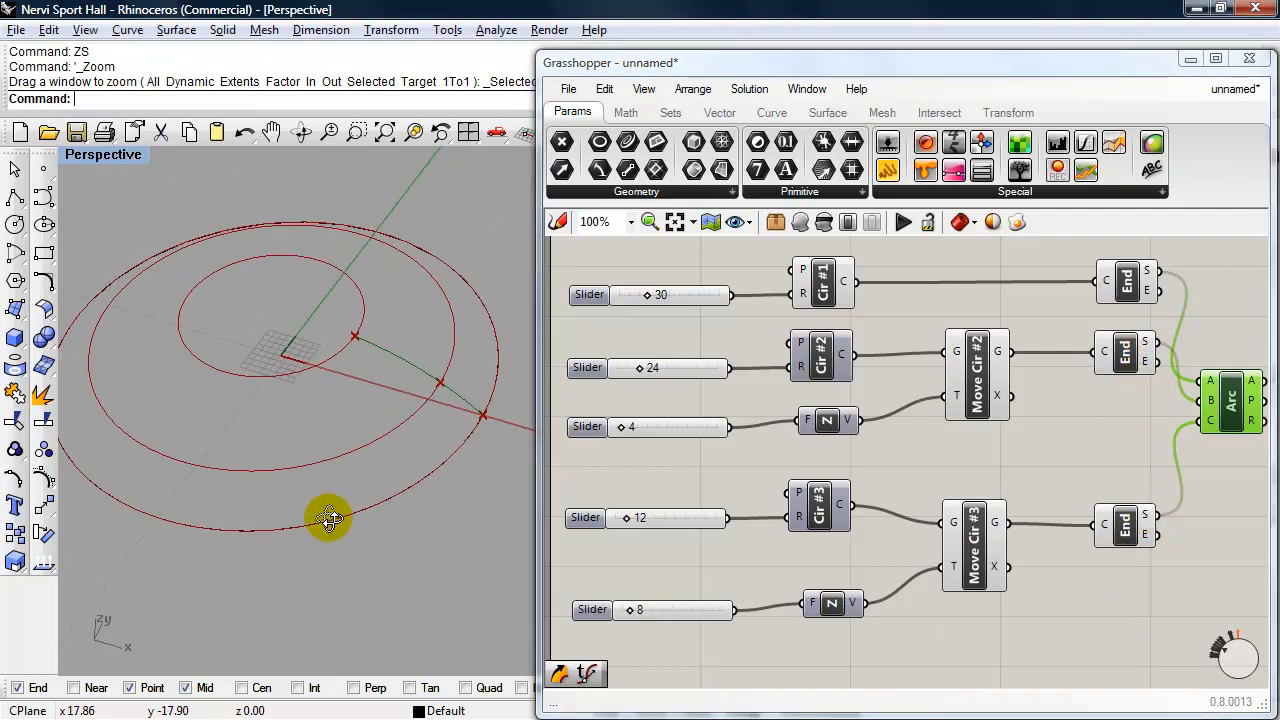
{"action": "mouse_move", "coordinate": [722, 517]}
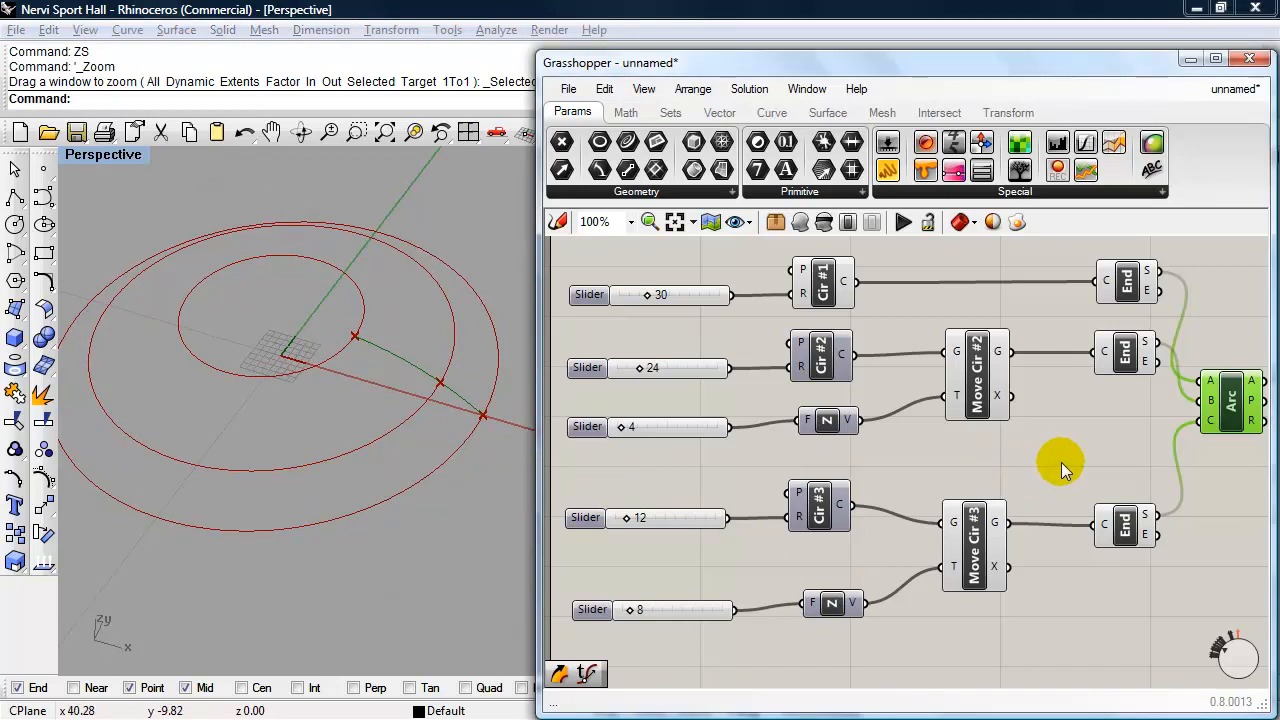
- Add a Sweep1 component beside the Arc component, leaving space between the two
{"action": "right_click_drag", "start_coordinate": [1061, 462], "coordinate": [842, 448]}
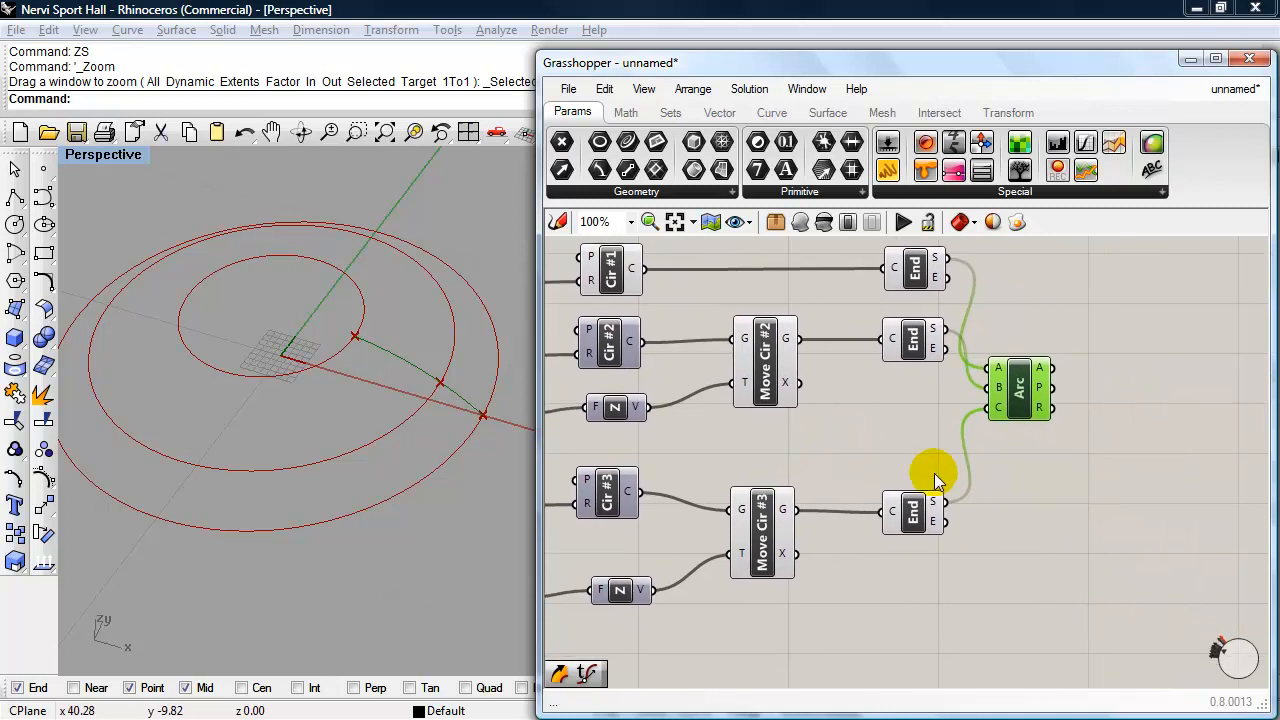
{"action": "double_click", "coordinate": [1155, 434]}
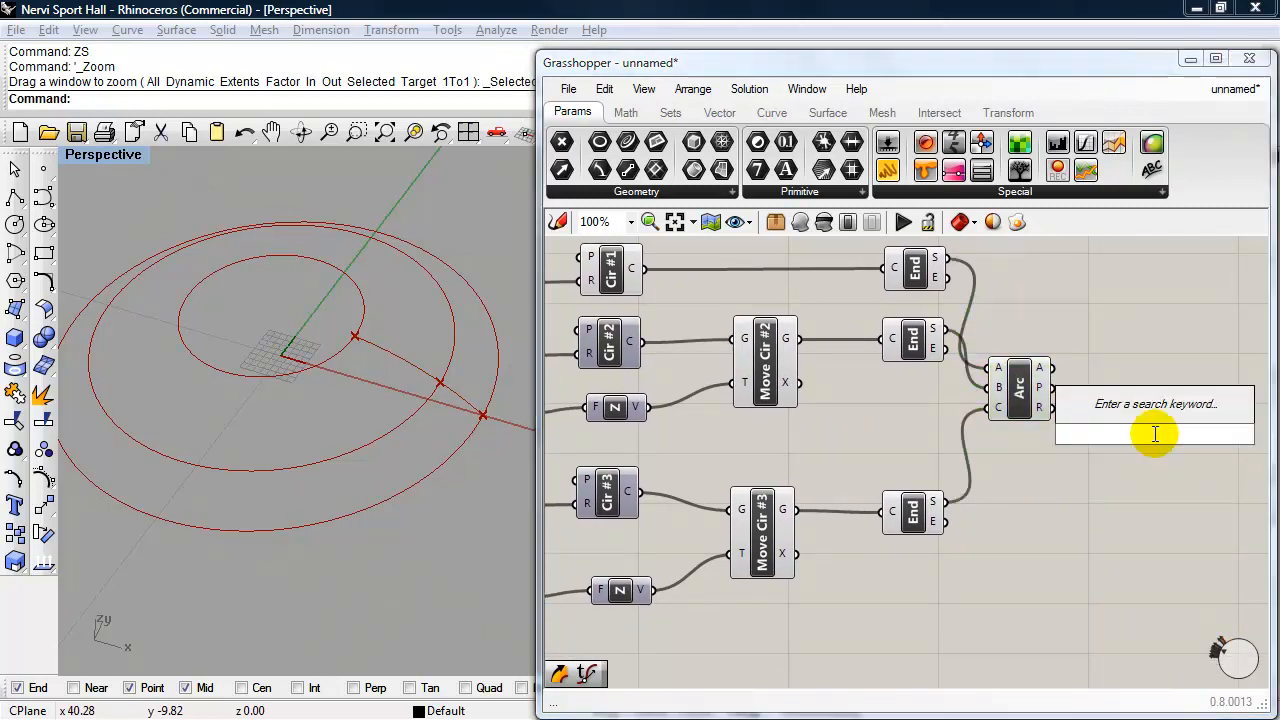
{"action": "type", "text": "swe"}
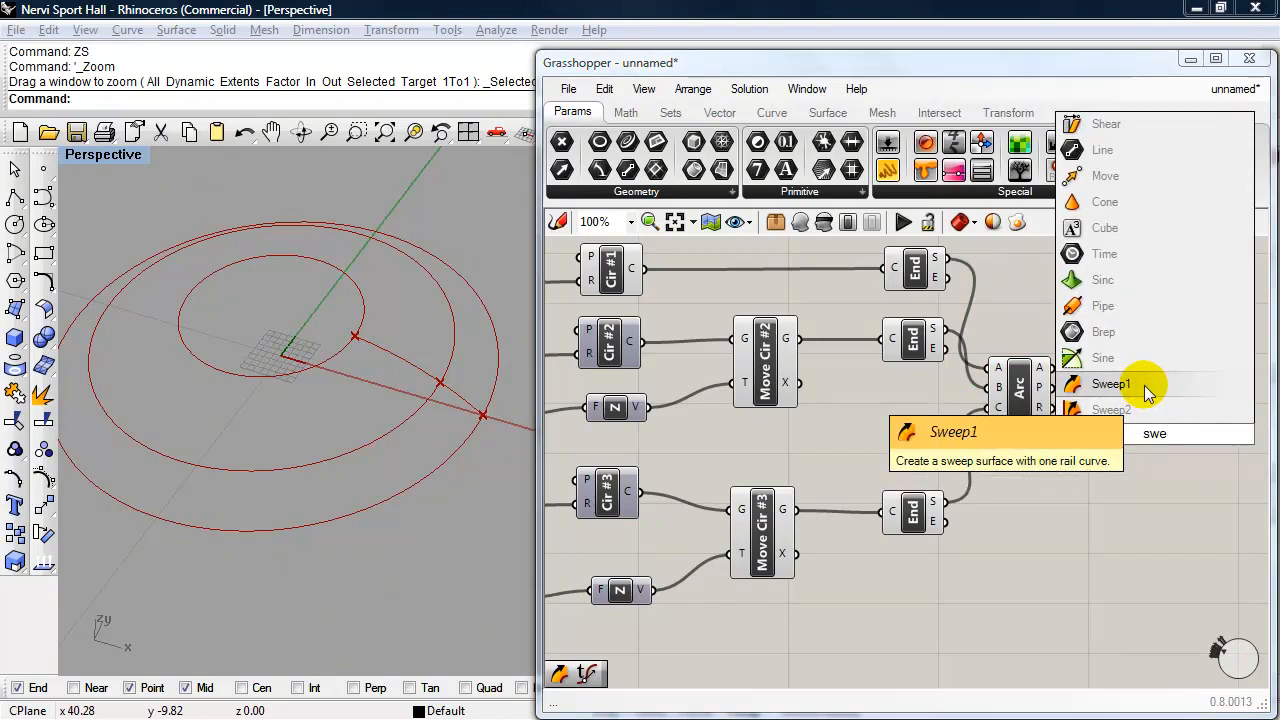
{"action": "left_click", "coordinate": [1110, 384]}
{"action": "left_click_drag", "start_coordinate": [1031, 408], "coordinate": [1055, 408]}
{"action": "left_click_drag", "start_coordinate": [1145, 372], "coordinate": [1153, 366]}
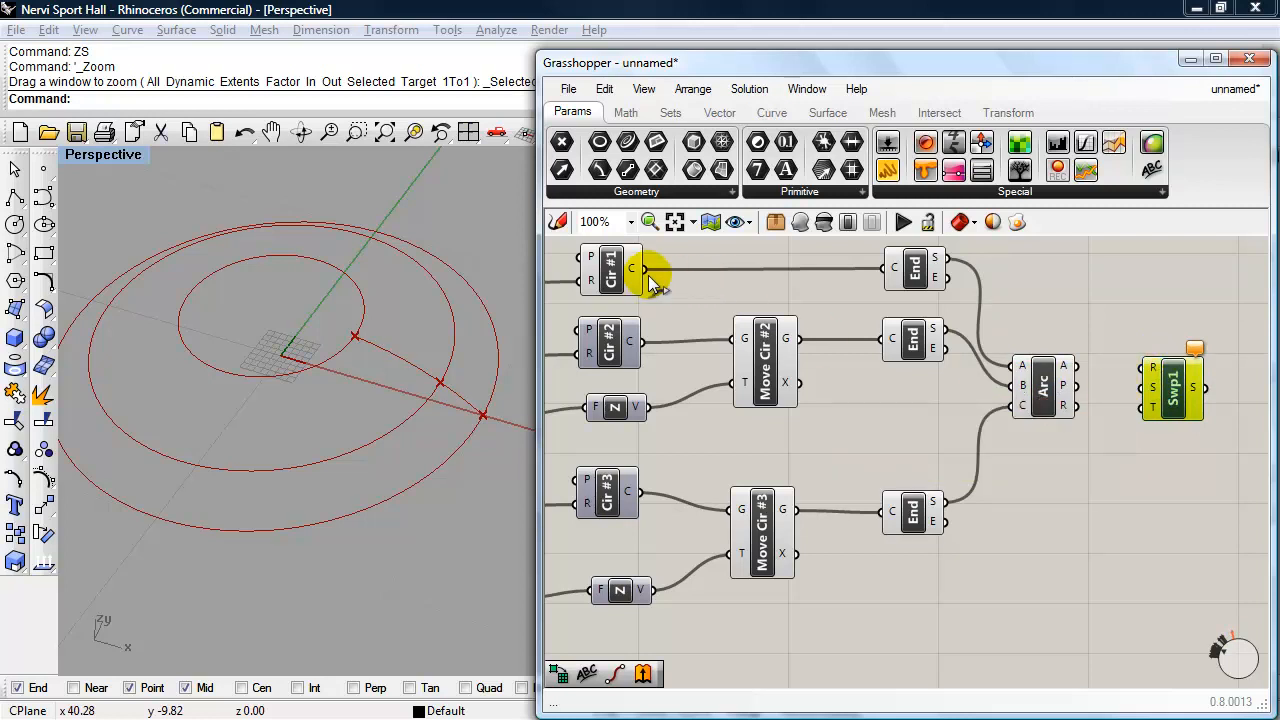
- Connect Cir #1's curve output to the sweep's rail (R) input and the Arc's A output to its section (S) input
{"action": "left_click_drag", "start_coordinate": [645, 270], "coordinate": [1227, 375]}
{"action": "right_click_drag", "start_coordinate": [1149, 437], "coordinate": [997, 435]}
{"action": "left_click_drag", "start_coordinate": [1069, 395], "coordinate": [1103, 398]}
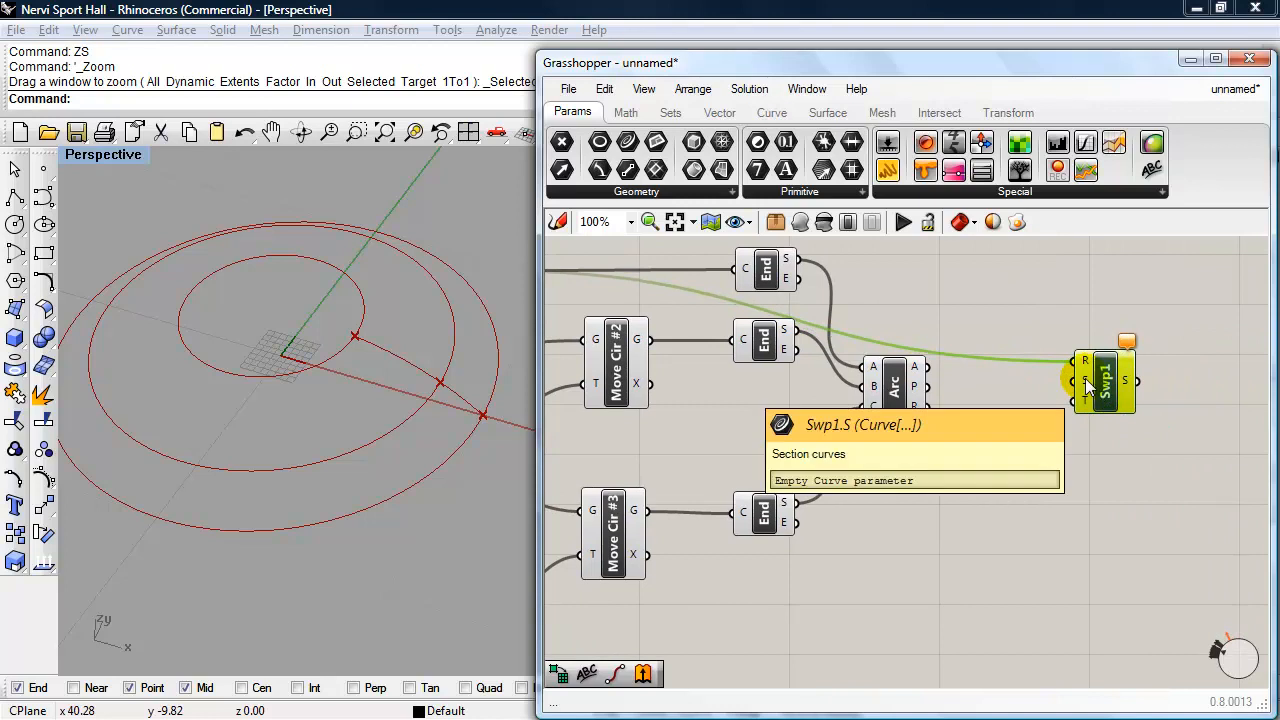
{"action": "left_click_drag", "start_coordinate": [916, 368], "coordinate": [1070, 382]}
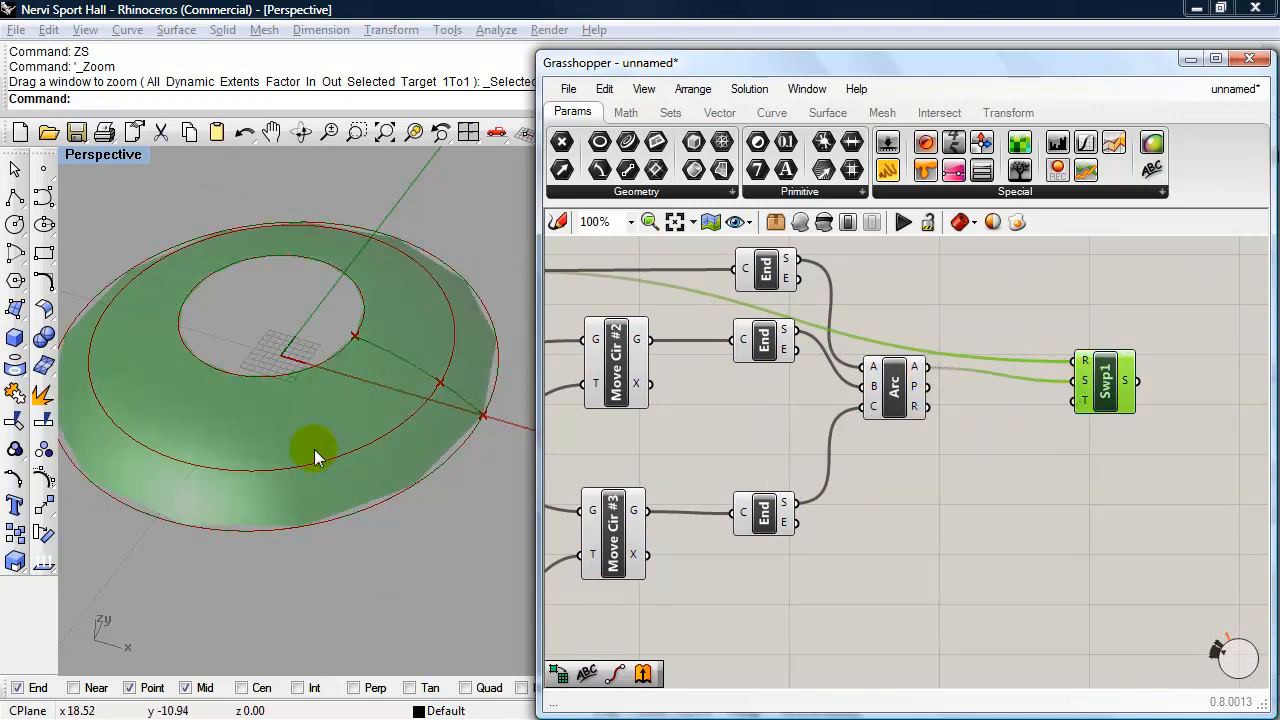
{"action": "right_click_drag", "start_coordinate": [270, 452], "coordinate": [344, 458]}
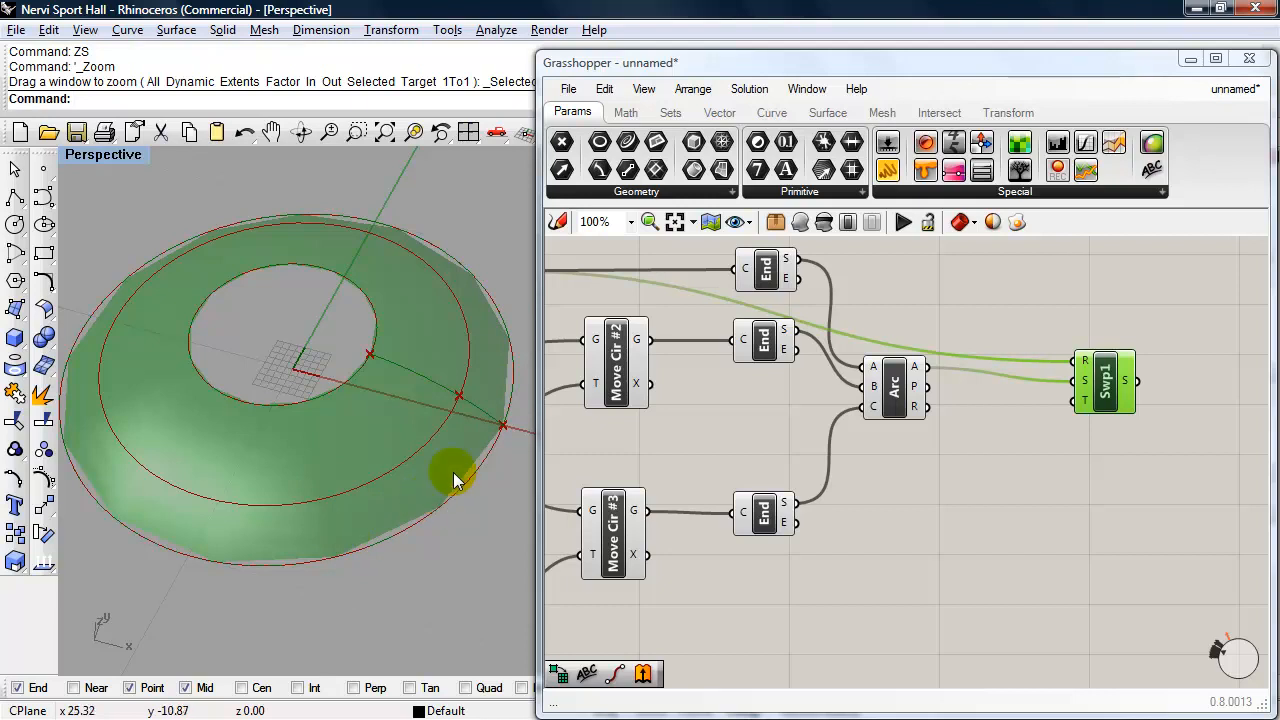
- Rename the sweep component to "Swp1-Main Dome"
{"action": "right_click", "coordinate": [1104, 405]}
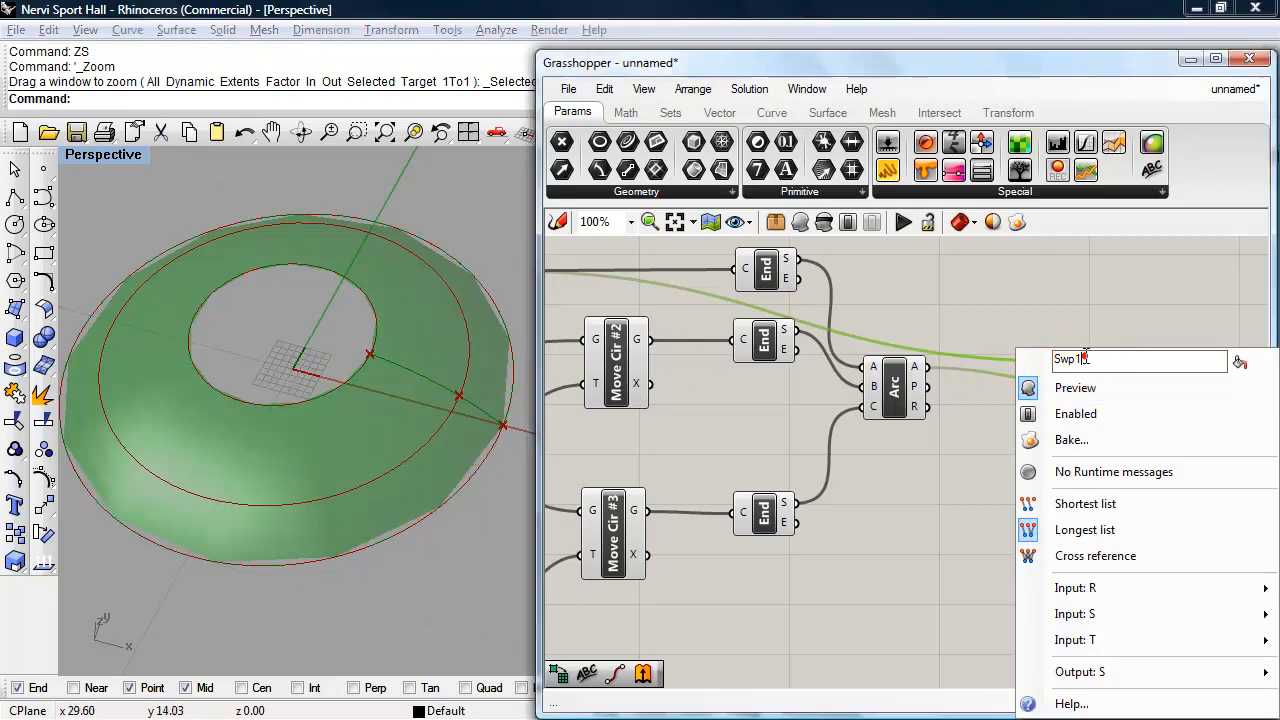
{"action": "type", "text": "-Main Dome"}
{"action": "left_click", "coordinate": [975, 269]}
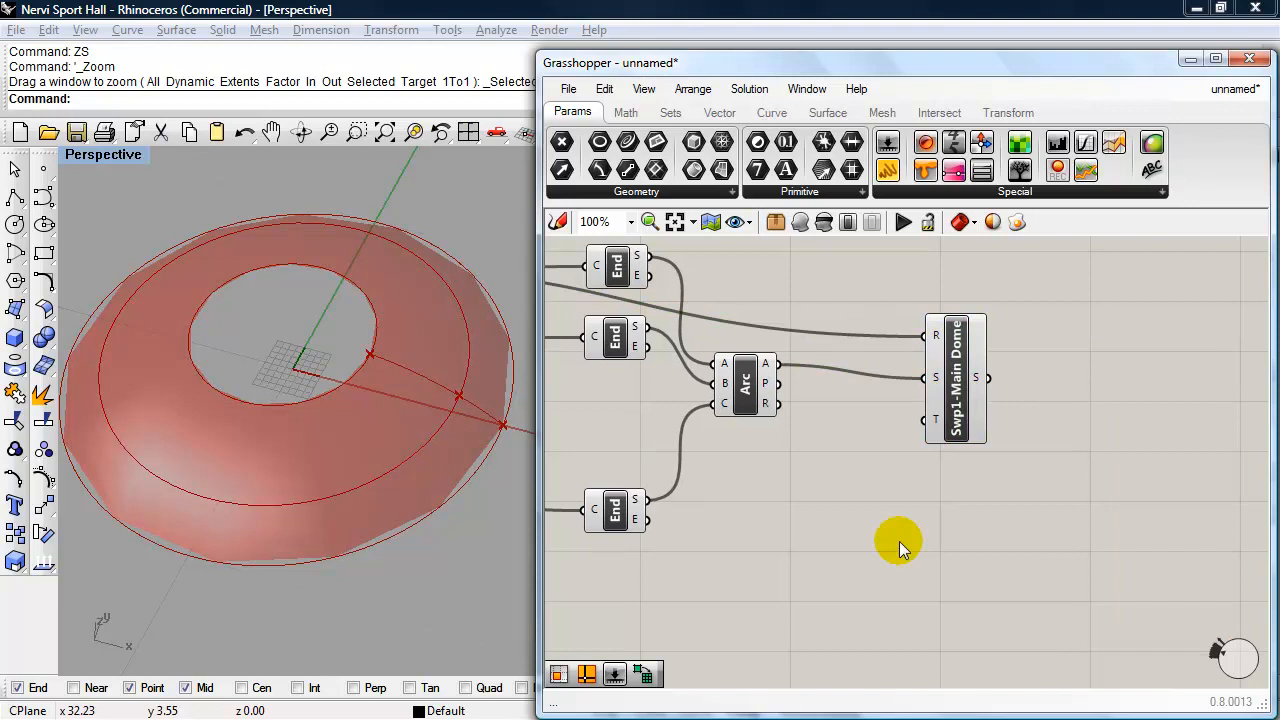
- Add a Divide Domain² component below the main dome sweep
{"action": "double_click", "coordinate": [1017, 536]}
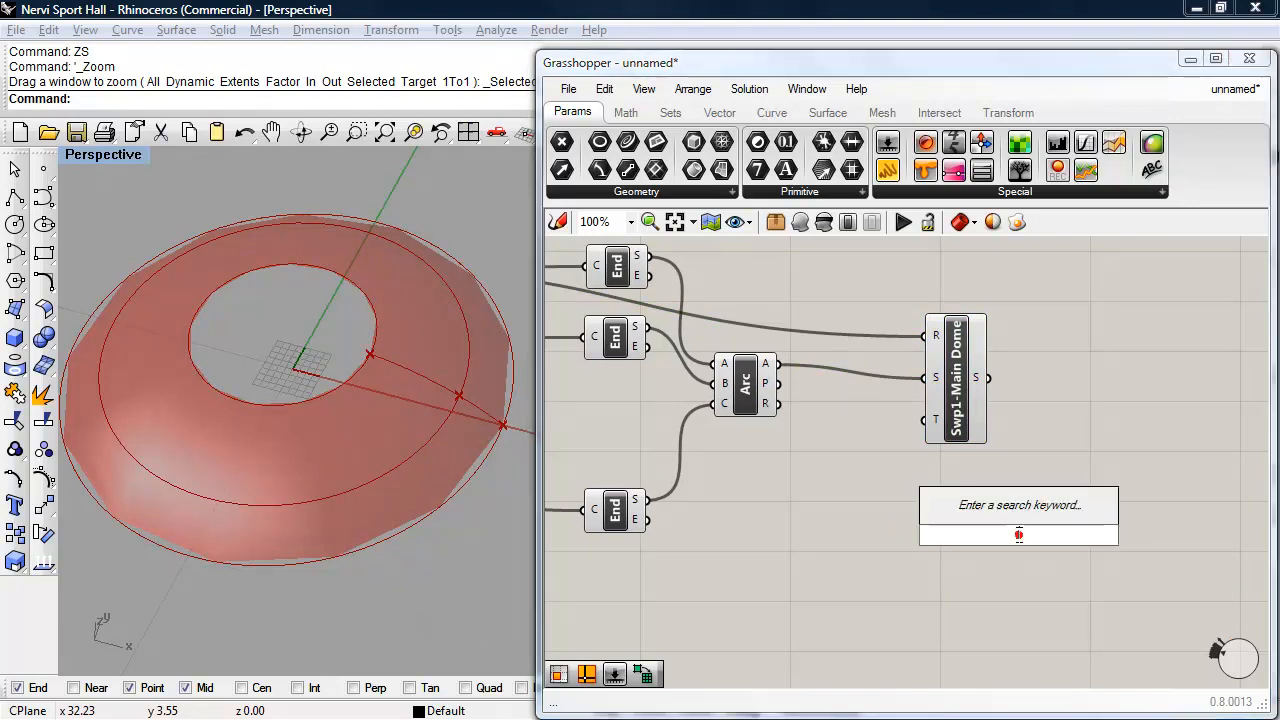
{"action": "type", "text": "divide"}
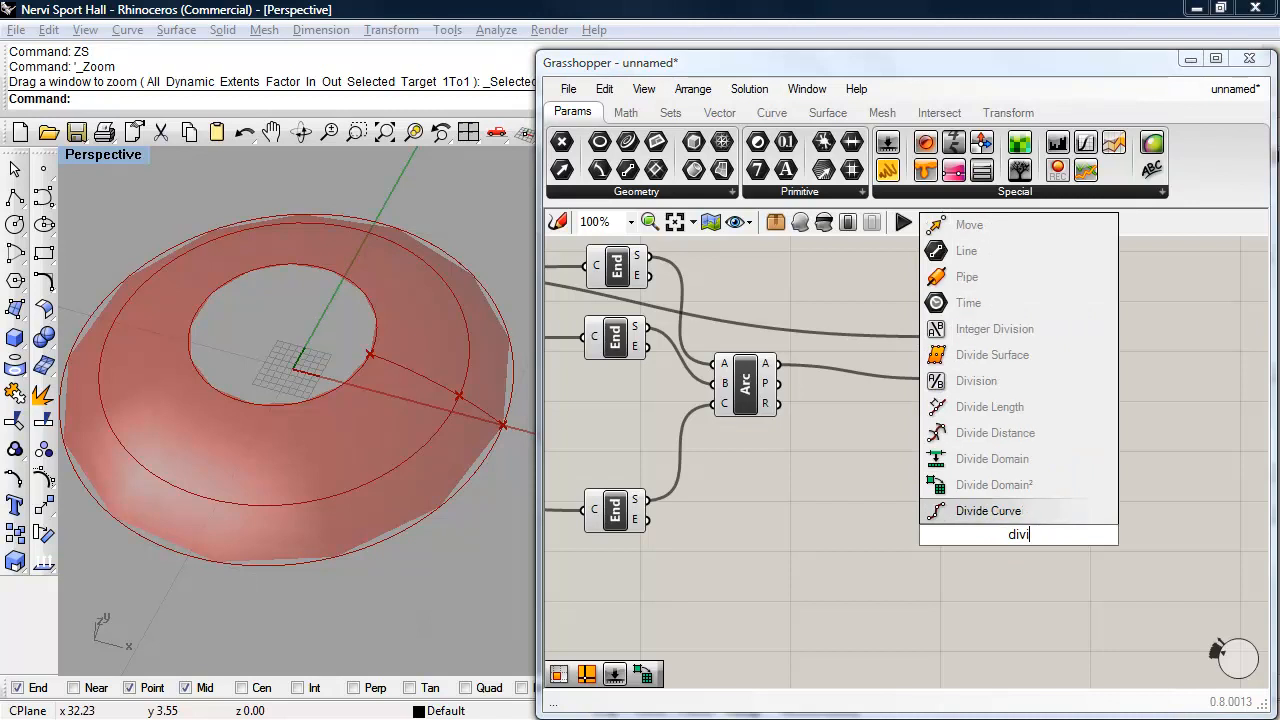
{"action": "left_click", "coordinate": [1010, 495]}
{"action": "left_click_drag", "start_coordinate": [1021, 538], "coordinate": [1009, 526]}
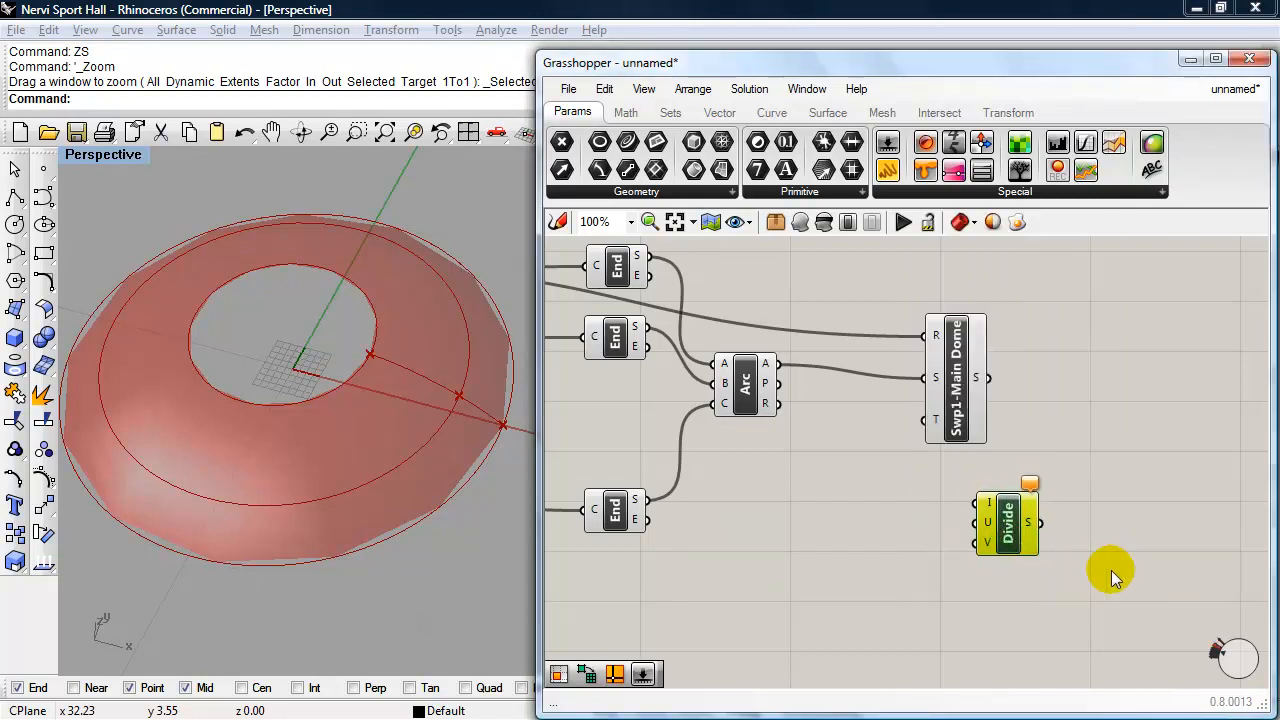
- Add an Isotrim (SubSrf) component beyond the main dome sweep and the Divide component
{"action": "double_click", "coordinate": [1119, 492]}
{"action": "type", "text": "iso"}
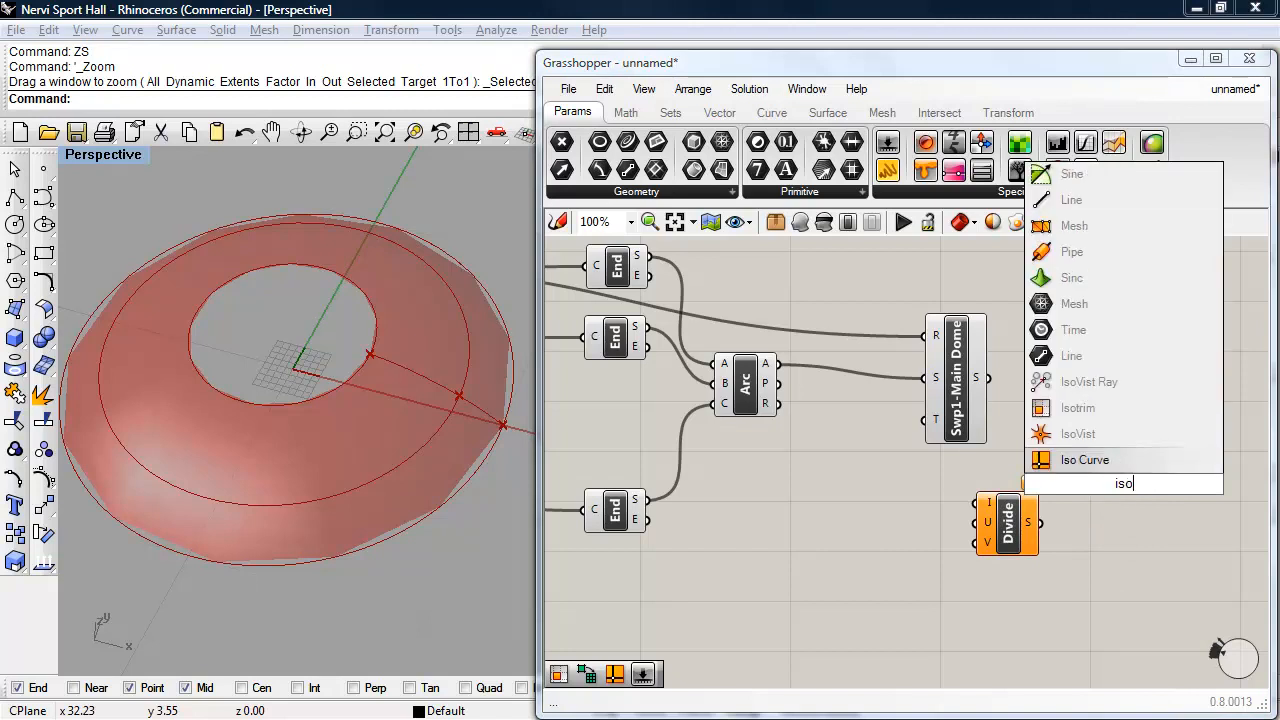
{"action": "type", "text": "t"}
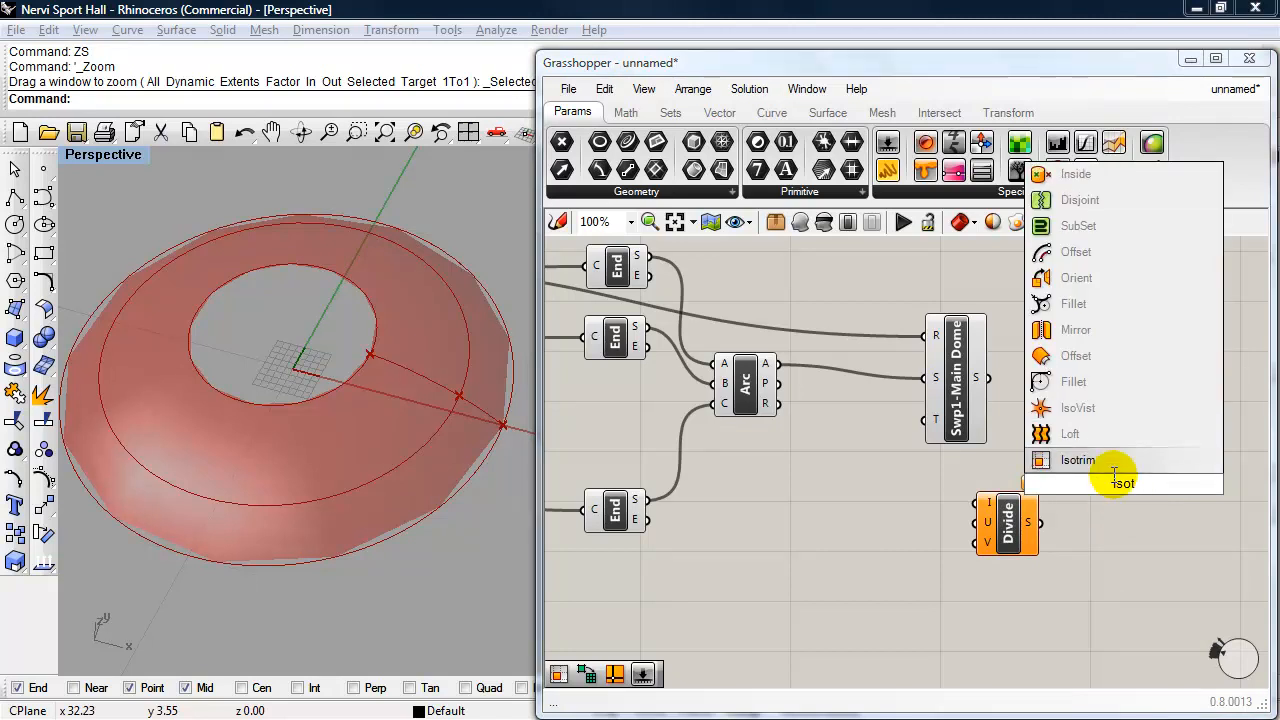
{"action": "left_click", "coordinate": [1114, 462]}
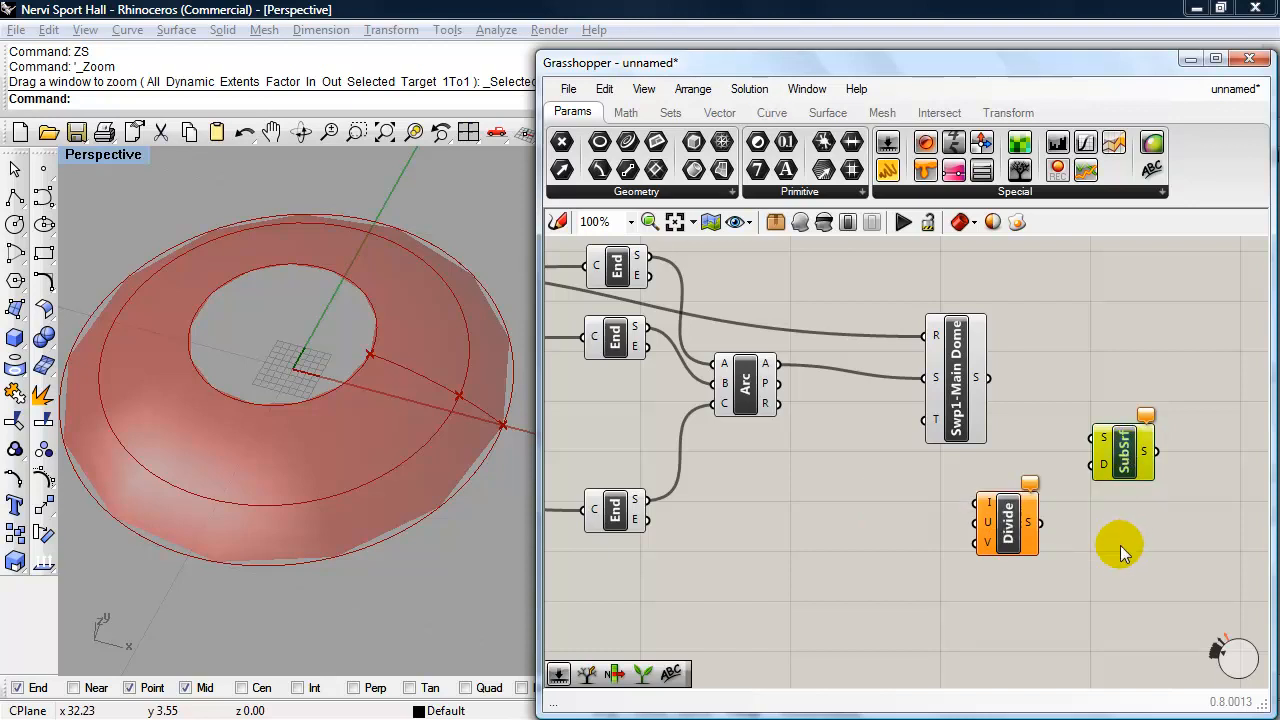
- Connect Divide's output to SubSrf's D input and the dome surface to SubSrf's S and Divide's I inputs, and space the components out
{"action": "left_click_drag", "start_coordinate": [1040, 522], "coordinate": [1078, 470]}
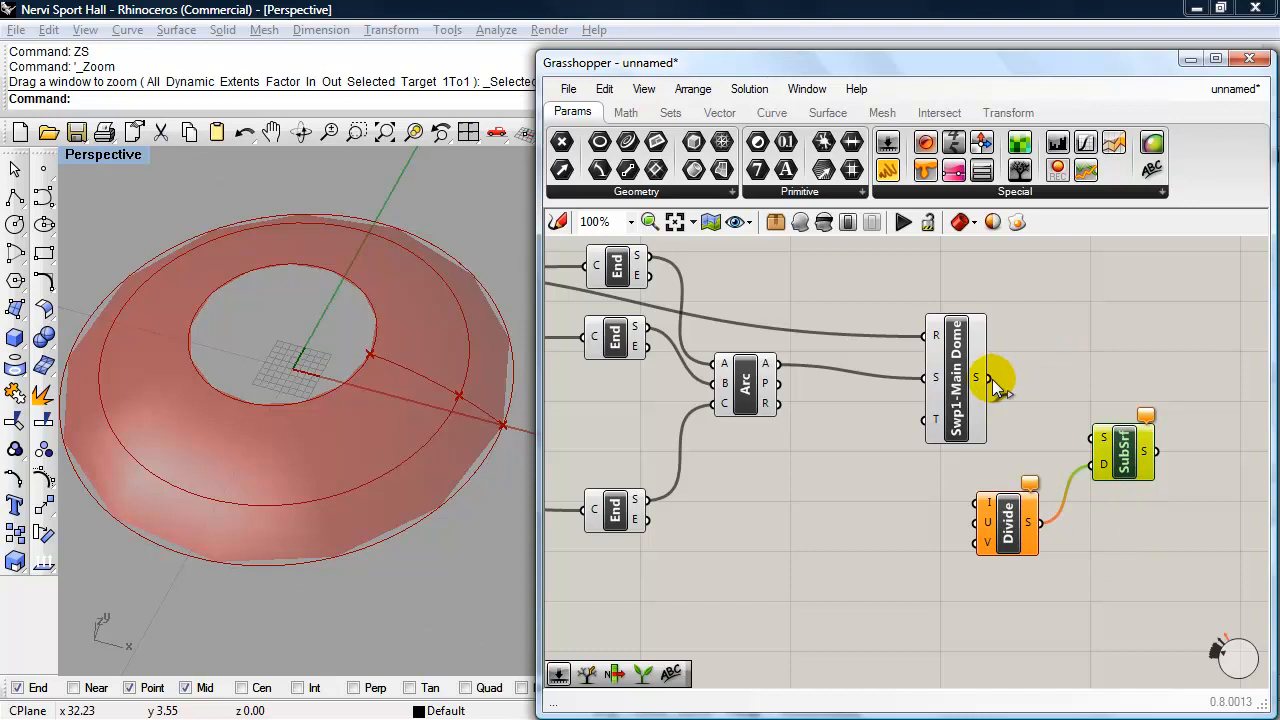
{"action": "left_click_drag", "start_coordinate": [988, 378], "coordinate": [1092, 438]}
{"action": "left_click_drag", "start_coordinate": [1014, 401], "coordinate": [915, 495]}
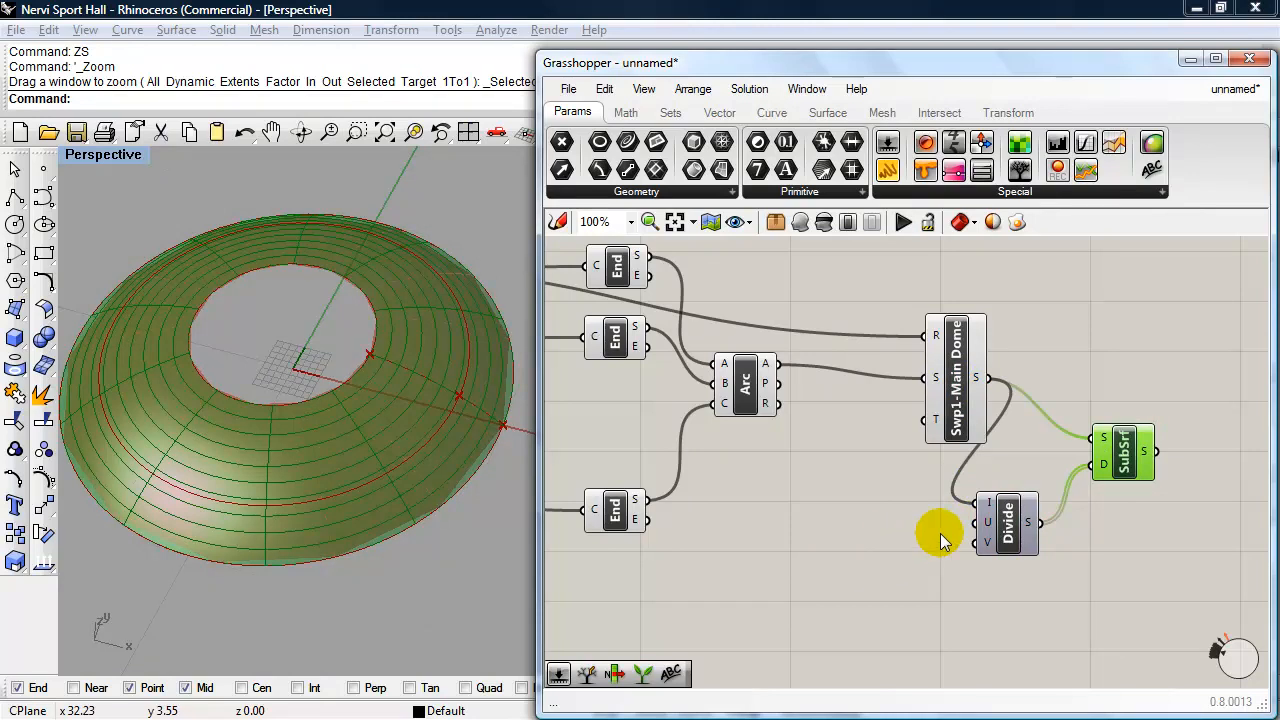
{"action": "left_click_drag", "start_coordinate": [1123, 569], "coordinate": [1033, 460]}
{"action": "left_click_drag", "start_coordinate": [1131, 462], "coordinate": [1202, 437]}
{"action": "mouse_move", "coordinate": [922, 560]}
{"action": "right_mouse_down"}
{"action": "mouse_move", "coordinate": [888, 547]}
{"action": "mouse_move", "coordinate": [904, 575]}
{"action": "right_mouse_up"}
{"action": "left_click", "coordinate": [818, 548]}
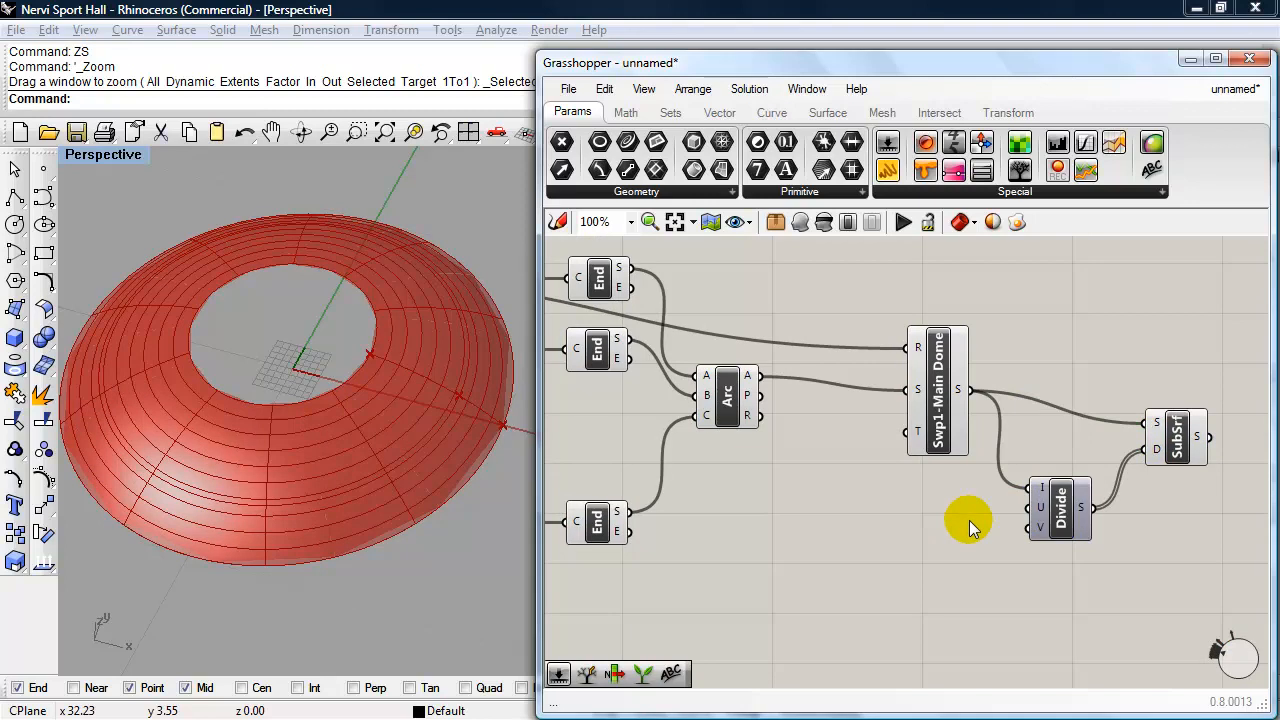
- Copy the slider that drives Move Cir #3's height, place it near Divide, and connect the copy to Divide's V input
{"action": "scroll", "coordinate": [969, 520], "scroll_direction": "down", "scroll_amount": 2}
{"action": "right_click_drag", "start_coordinate": [854, 530], "coordinate": [1084, 517]}
{"action": "left_click", "coordinate": [670, 568]}
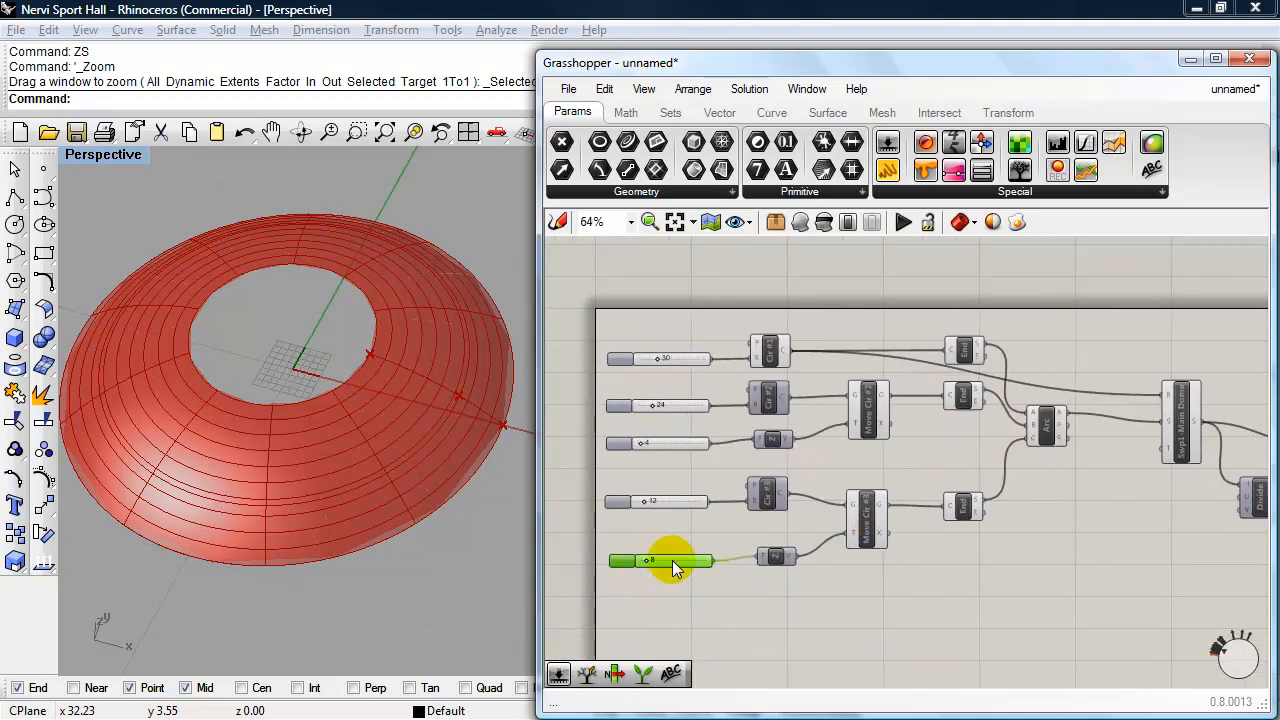
{"action": "left_click_drag", "start_coordinate": [670, 568], "coordinate": [1043, 559]}
{"action": "scroll", "coordinate": [1057, 571], "scroll_direction": "up", "scroll_amount": 2}
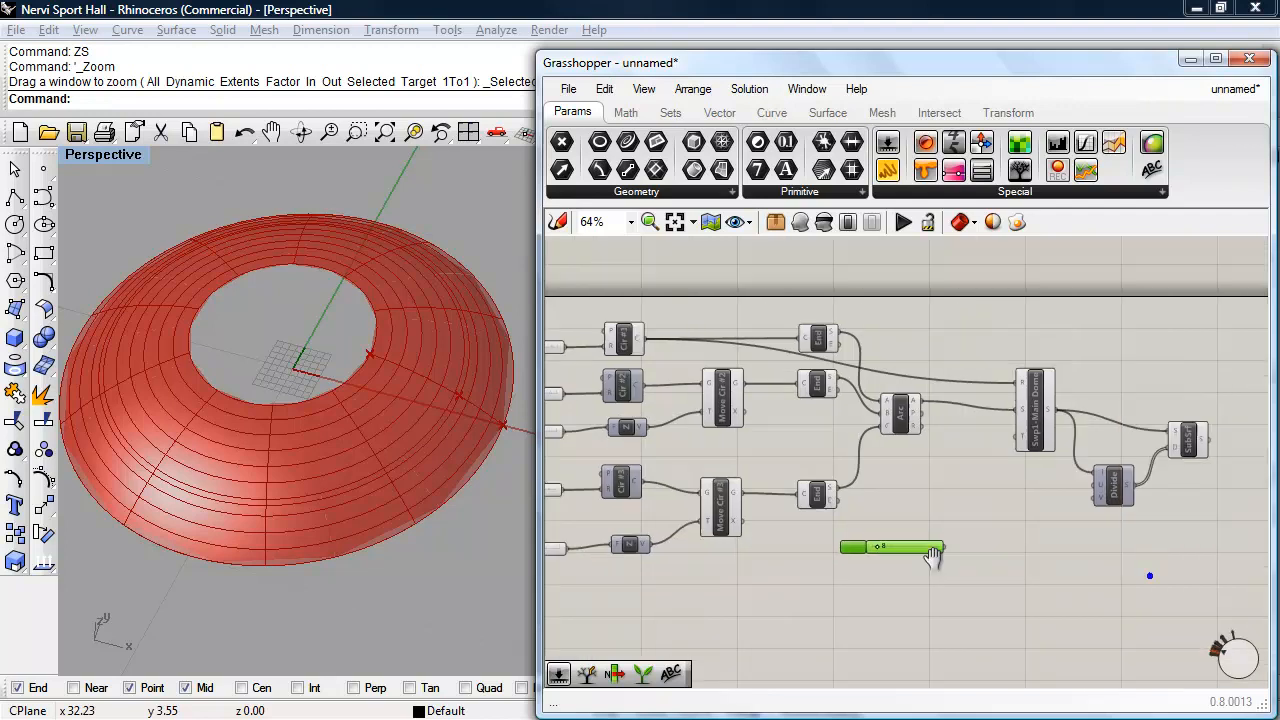
{"action": "left_click_drag", "start_coordinate": [767, 550], "coordinate": [1045, 490]}
{"action": "scroll", "coordinate": [958, 498], "scroll_direction": "up", "scroll_amount": 1}
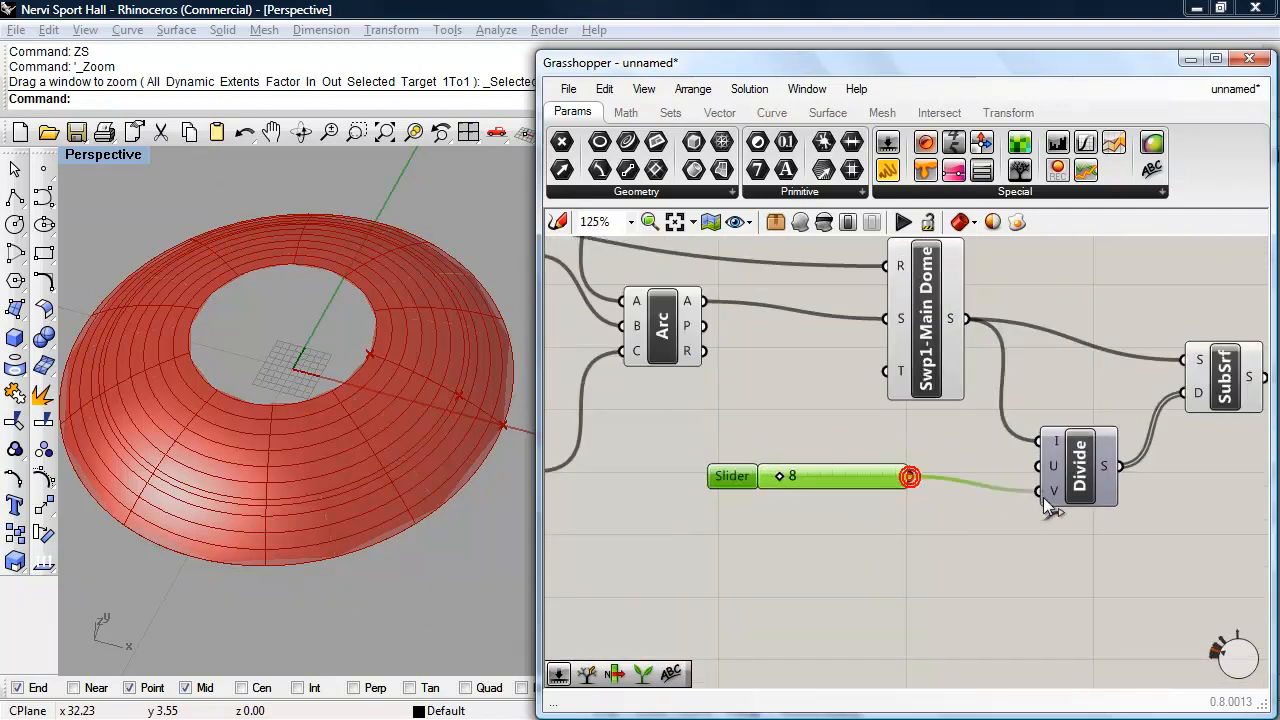
{"action": "left_click_drag", "start_coordinate": [808, 486], "coordinate": [810, 500]}
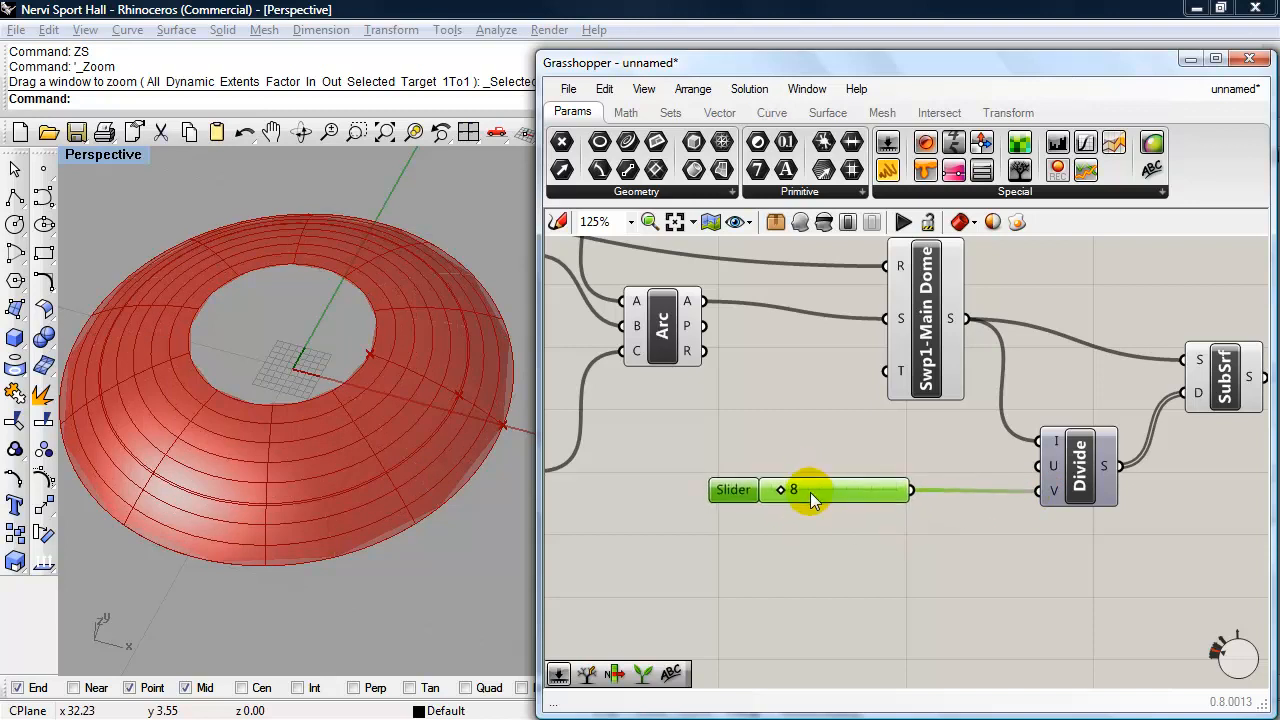
- Set the slider feeding Divide's V input to 6 in its slider settings
{"action": "double_click", "coordinate": [733, 491]}
{"action": "left_click", "coordinate": [637, 645]}
{"action": "left_click_drag", "start_coordinate": [637, 645], "coordinate": [629, 645]}
{"action": "left_click", "coordinate": [729, 686]}
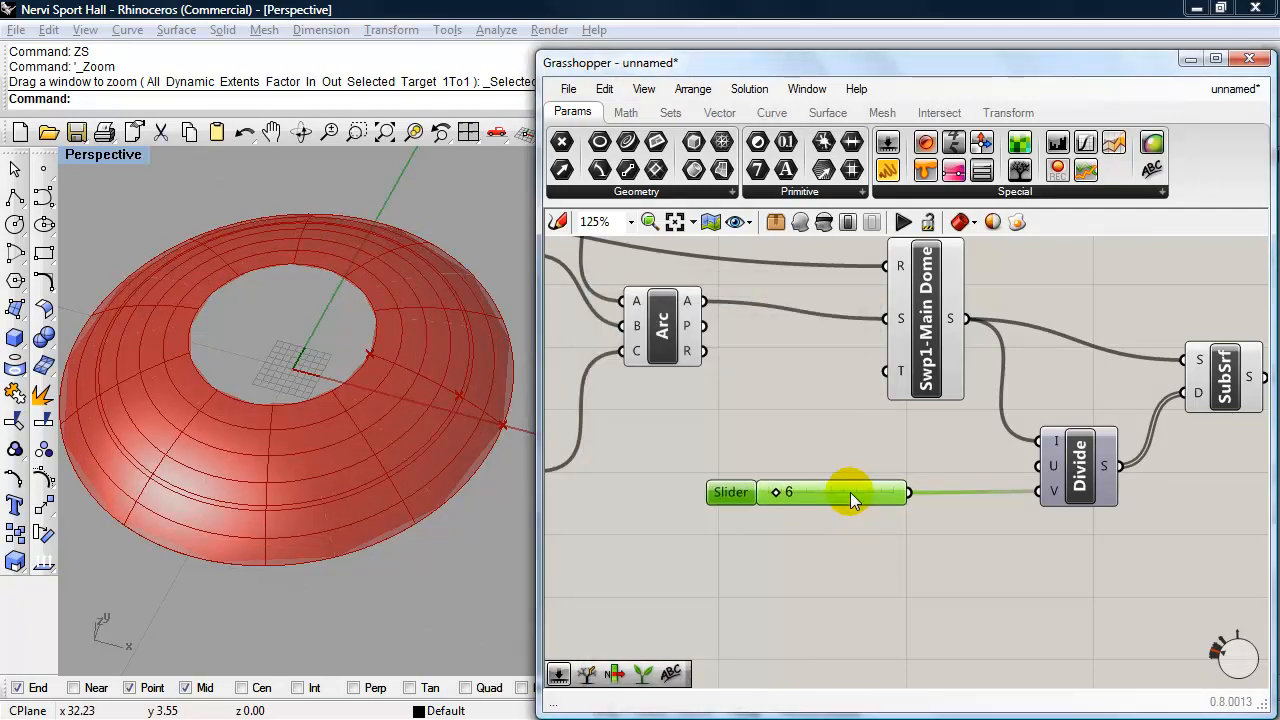
- Duplicate the V slider, connect the copy to Divide's U input, and set it to 14
{"action": "left_click_drag", "start_coordinate": [850, 492], "coordinate": [1037, 465], "text": "alt"}
{"action": "left_click_drag", "start_coordinate": [860, 463], "coordinate": [864, 463]}
{"action": "left_click_drag", "start_coordinate": [775, 452], "coordinate": [832, 458]}
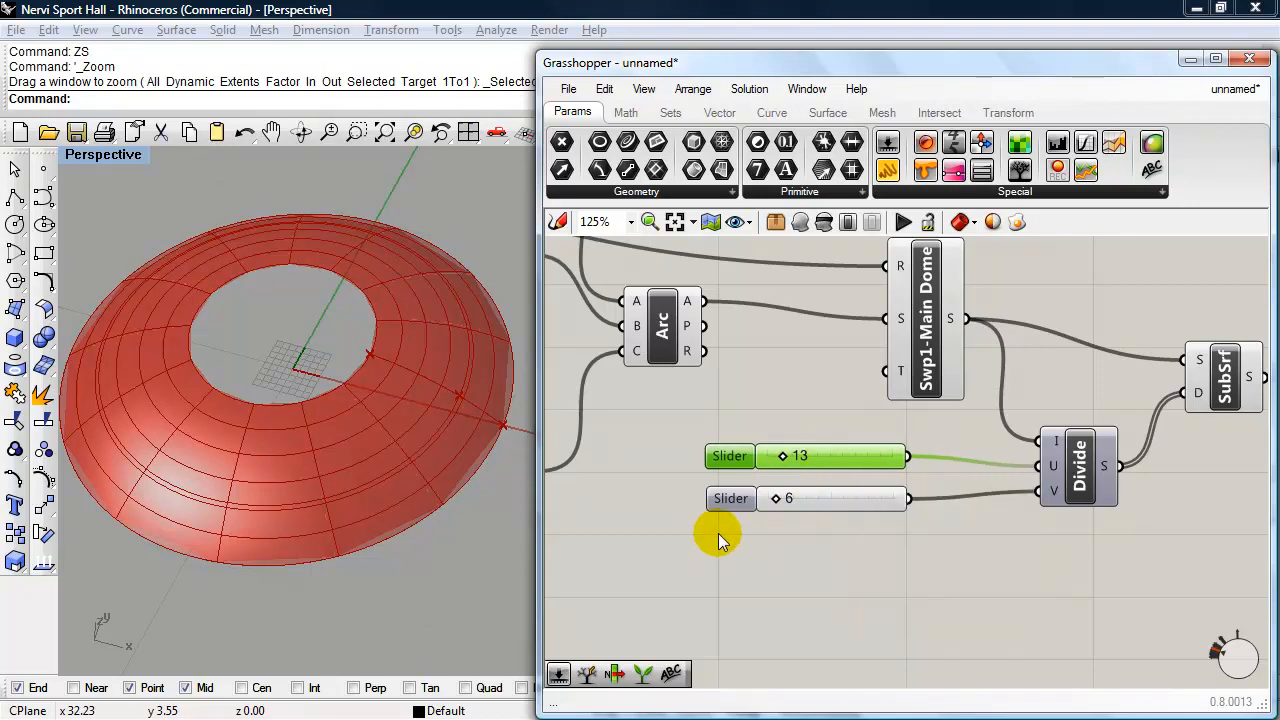
{"action": "left_click_drag", "start_coordinate": [779, 454], "coordinate": [781, 455]}
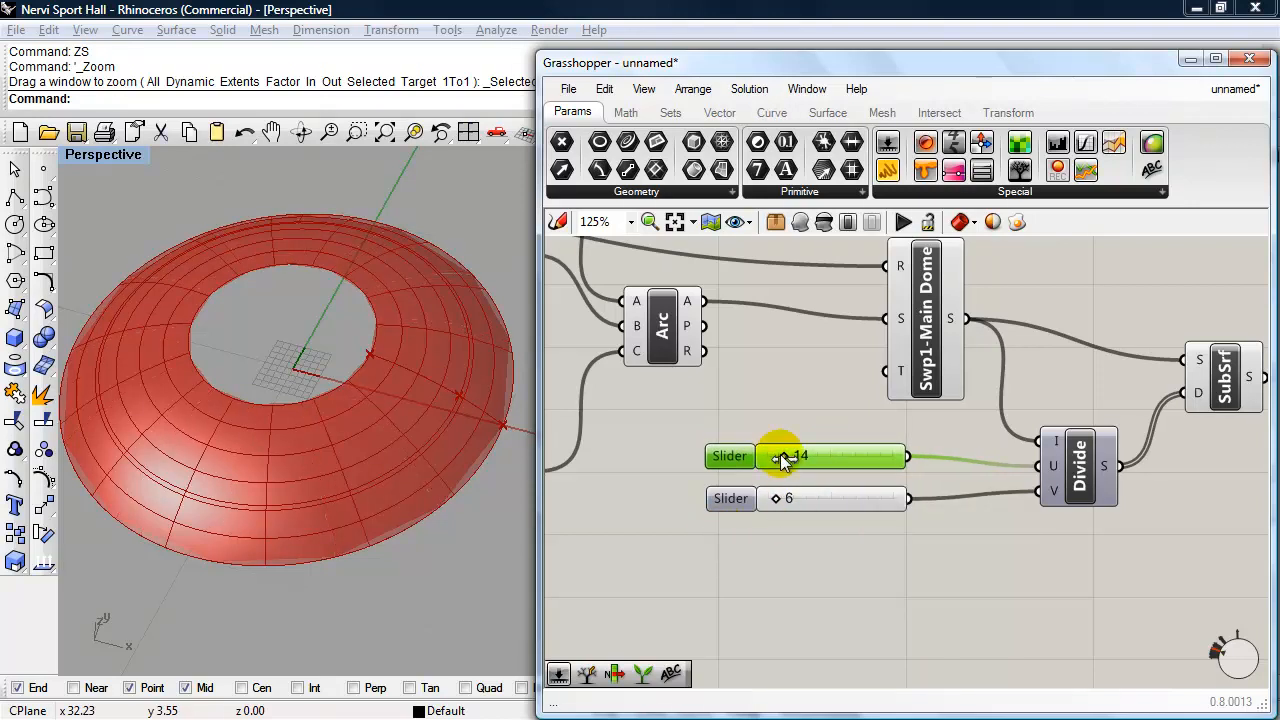
- Set the slider feeding Divide's V input to 4 and inspect the dome's subdivision up close
{"action": "right_click_drag", "start_coordinate": [309, 400], "coordinate": [306, 449]}
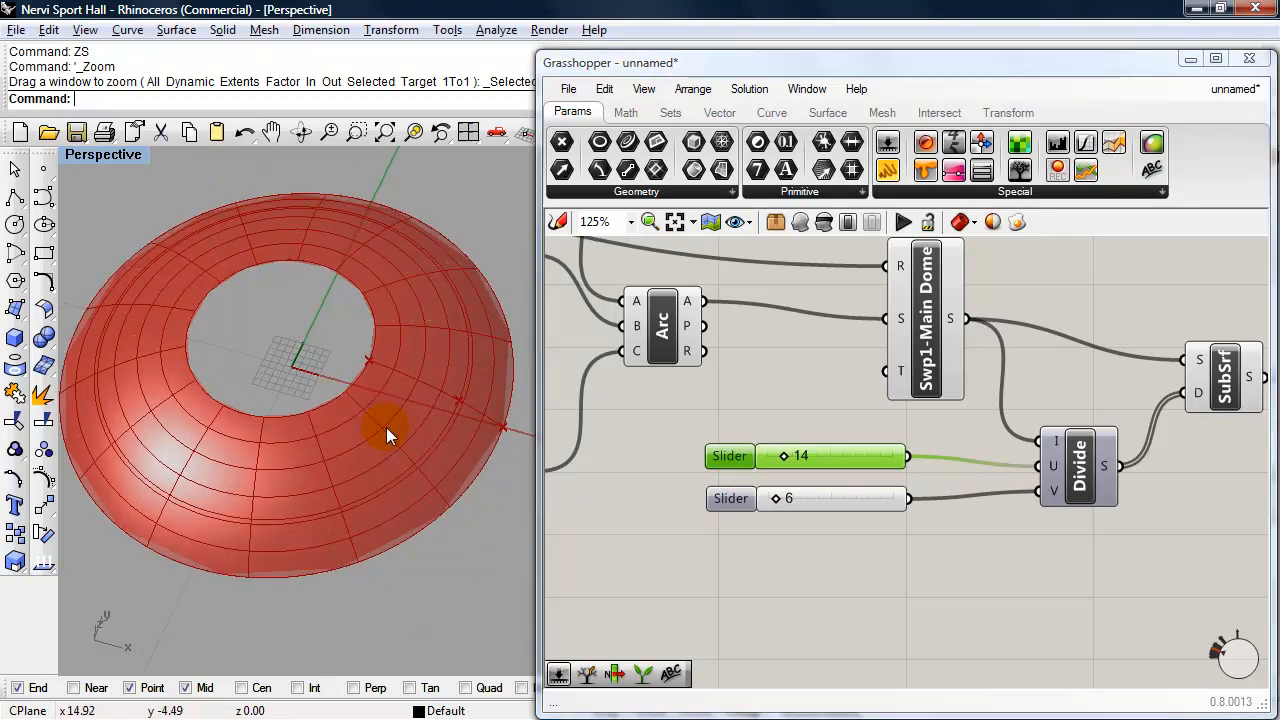
{"action": "right_click_drag", "start_coordinate": [387, 429], "coordinate": [360, 400]}
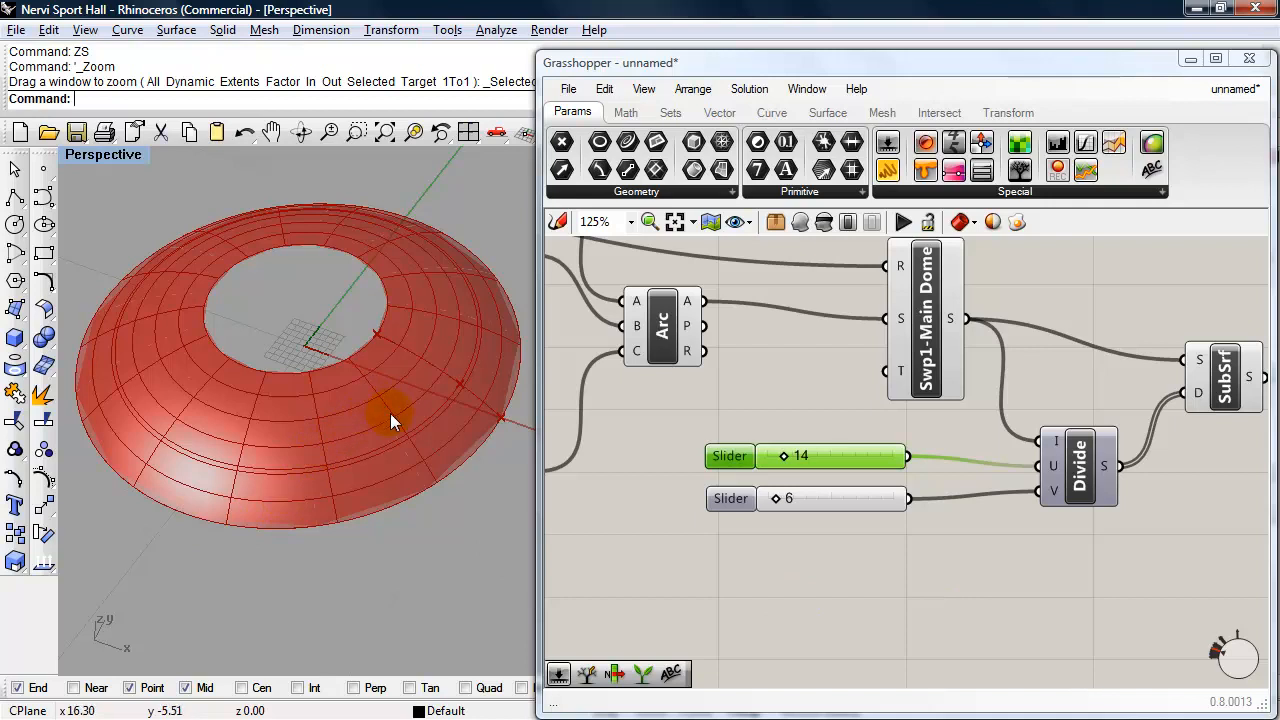
{"action": "left_click", "coordinate": [775, 495]}
{"action": "left_click_drag", "start_coordinate": [775, 495], "coordinate": [774, 499]}
{"action": "right_click_drag", "start_coordinate": [308, 436], "coordinate": [325, 471]}
{"action": "scroll", "coordinate": [329, 471], "scroll_direction": "up", "scroll_amount": 5}
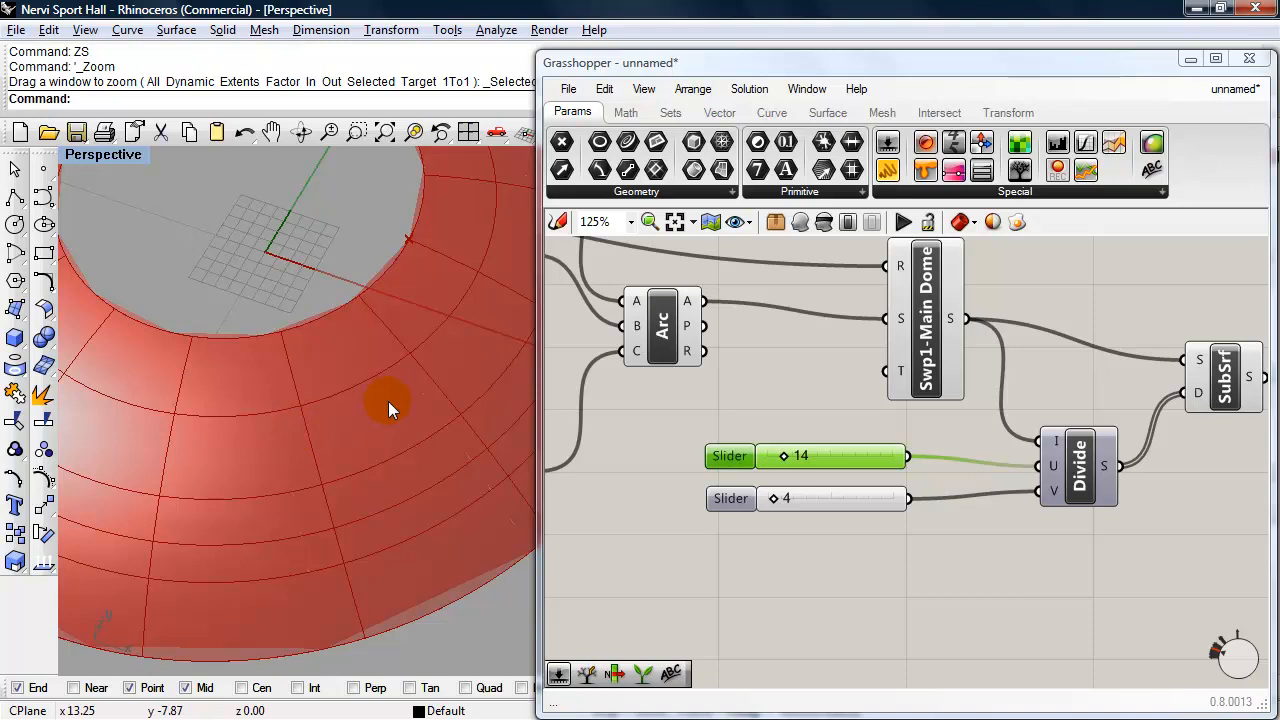
- Add an Explode (Brep Components) component after SubSrf and connect SubSrf's surface output to its B input
{"action": "mouse_move", "coordinate": [1034, 584]}
{"action": "right_mouse_down"}
{"action": "mouse_move", "coordinate": [841, 592]}
{"action": "mouse_move", "coordinate": [869, 573]}
{"action": "mouse_move", "coordinate": [874, 548]}
{"action": "right_mouse_up"}
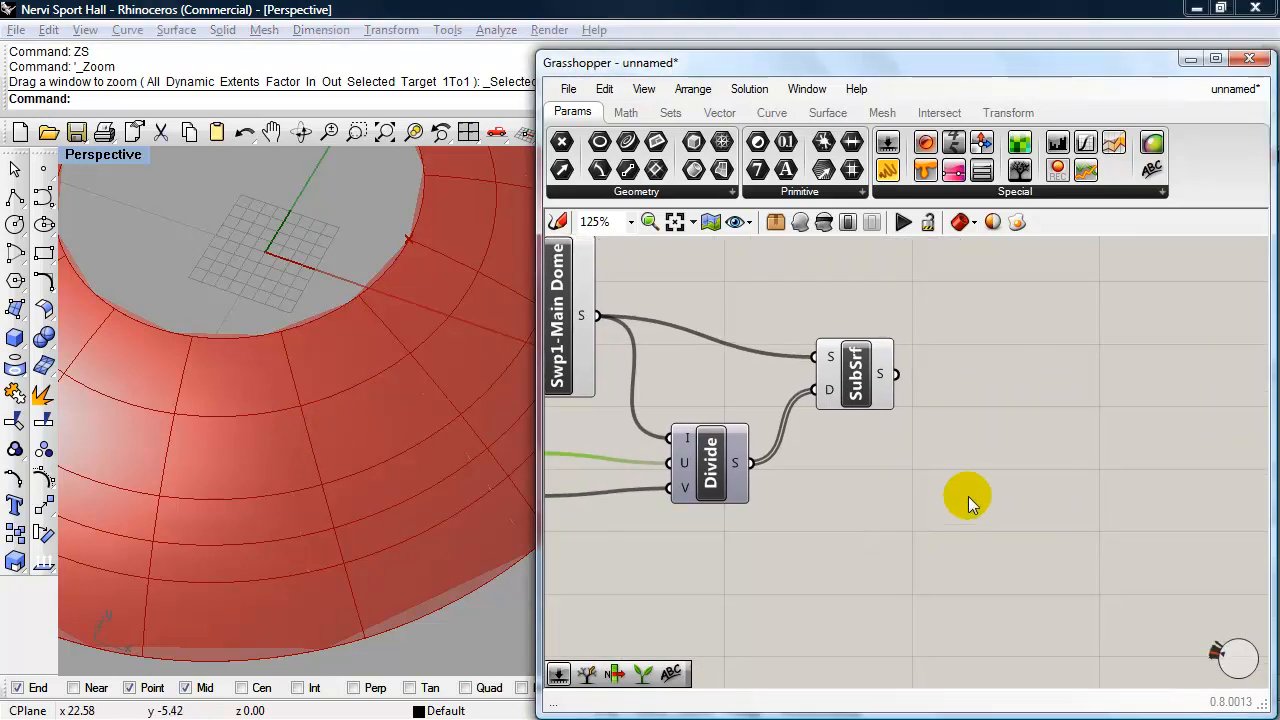
{"action": "double_click", "coordinate": [1061, 450]}
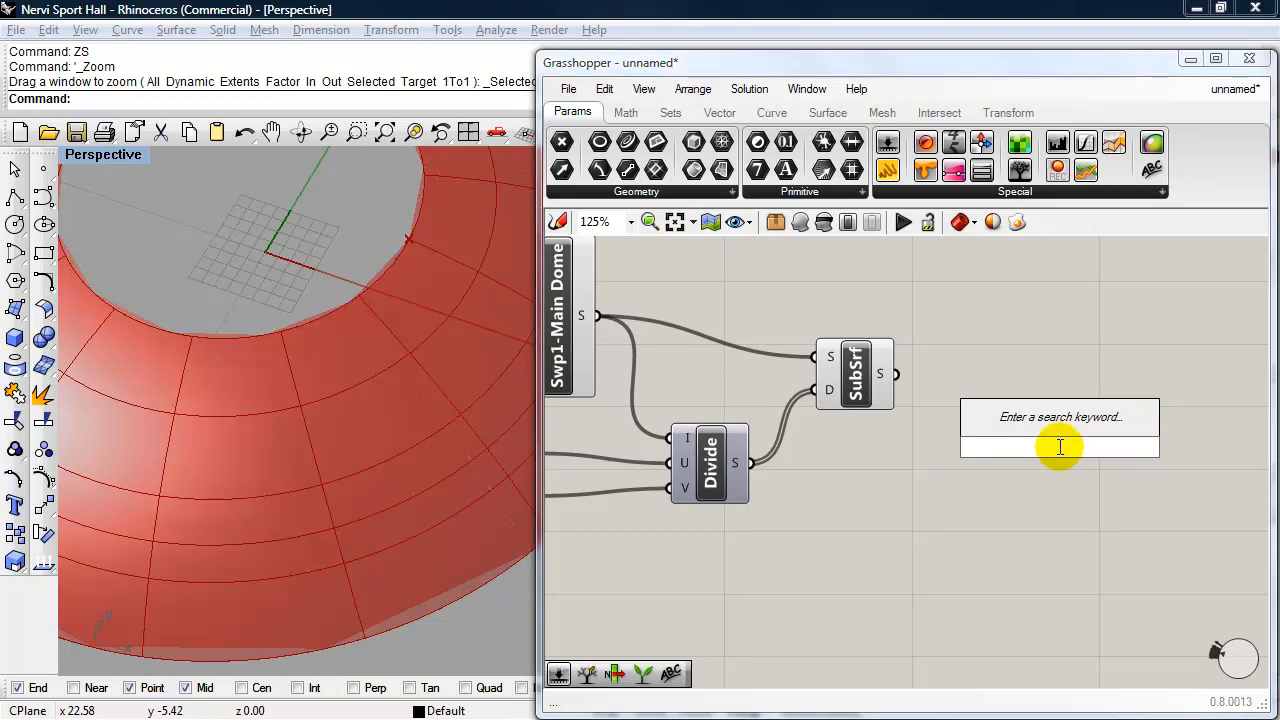
{"action": "type", "text": "explode"}
{"action": "left_click", "coordinate": [1030, 422]}
{"action": "left_click_drag", "start_coordinate": [1054, 451], "coordinate": [998, 379]}
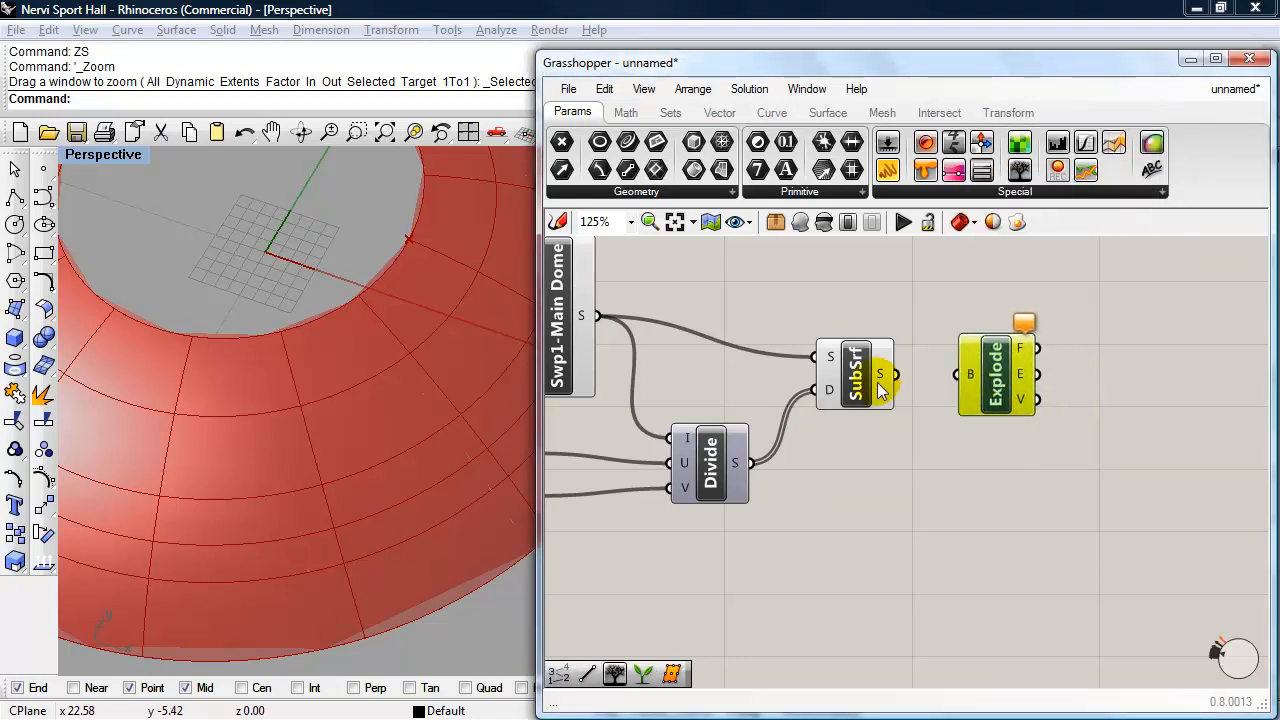
{"action": "left_click_drag", "start_coordinate": [897, 374], "coordinate": [950, 374]}
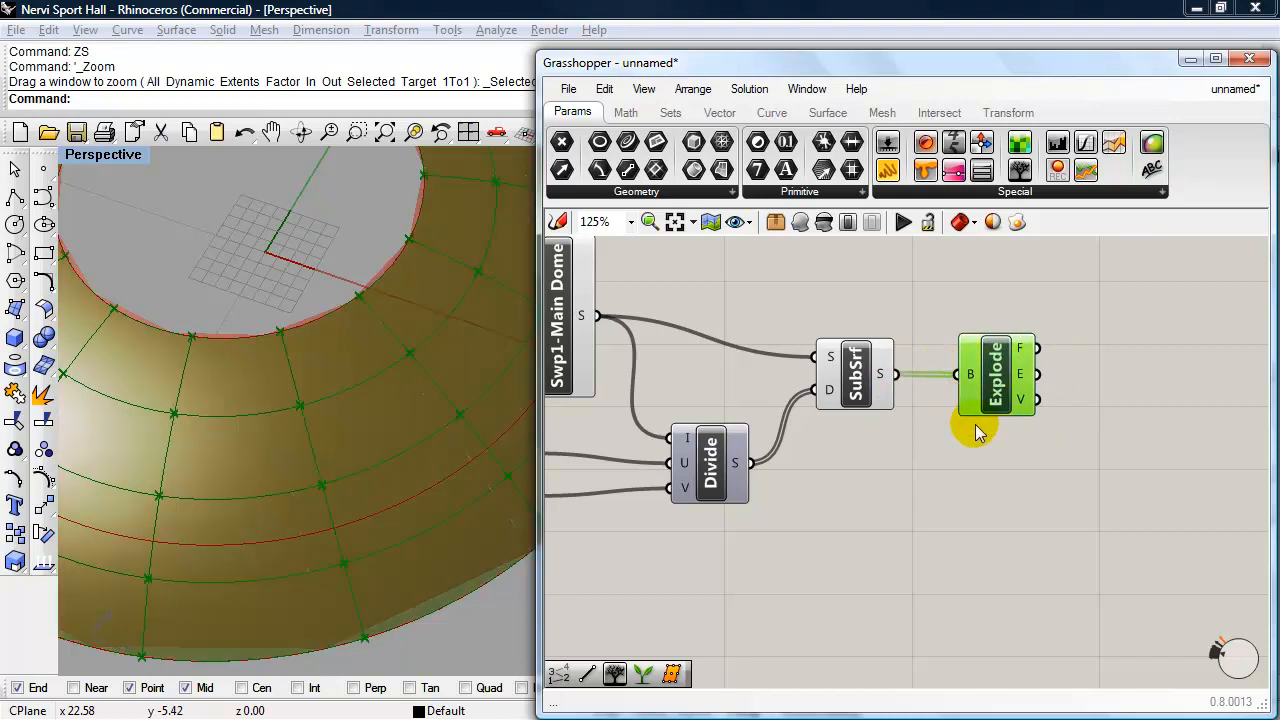
{"action": "left_click", "coordinate": [900, 488]}
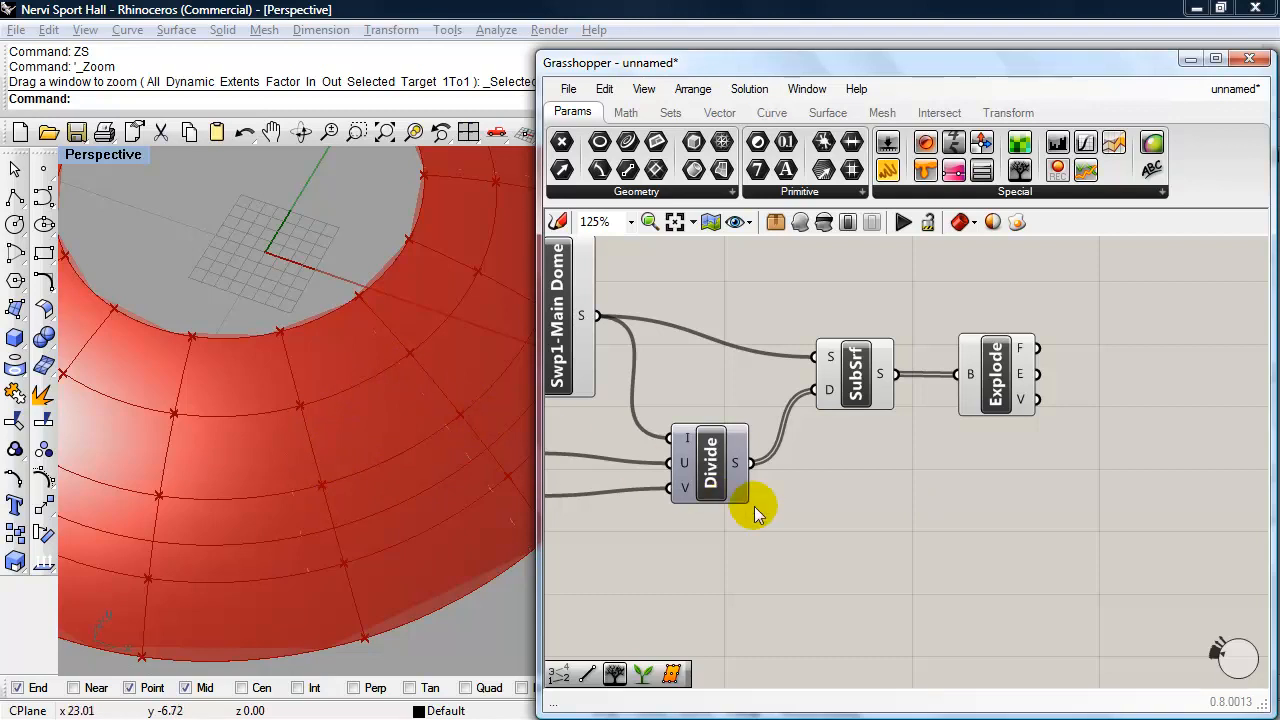
- Add a List Item component beside the Explode component
{"action": "double_click", "coordinate": [1072, 533]}
{"action": "type", "text": "list"}
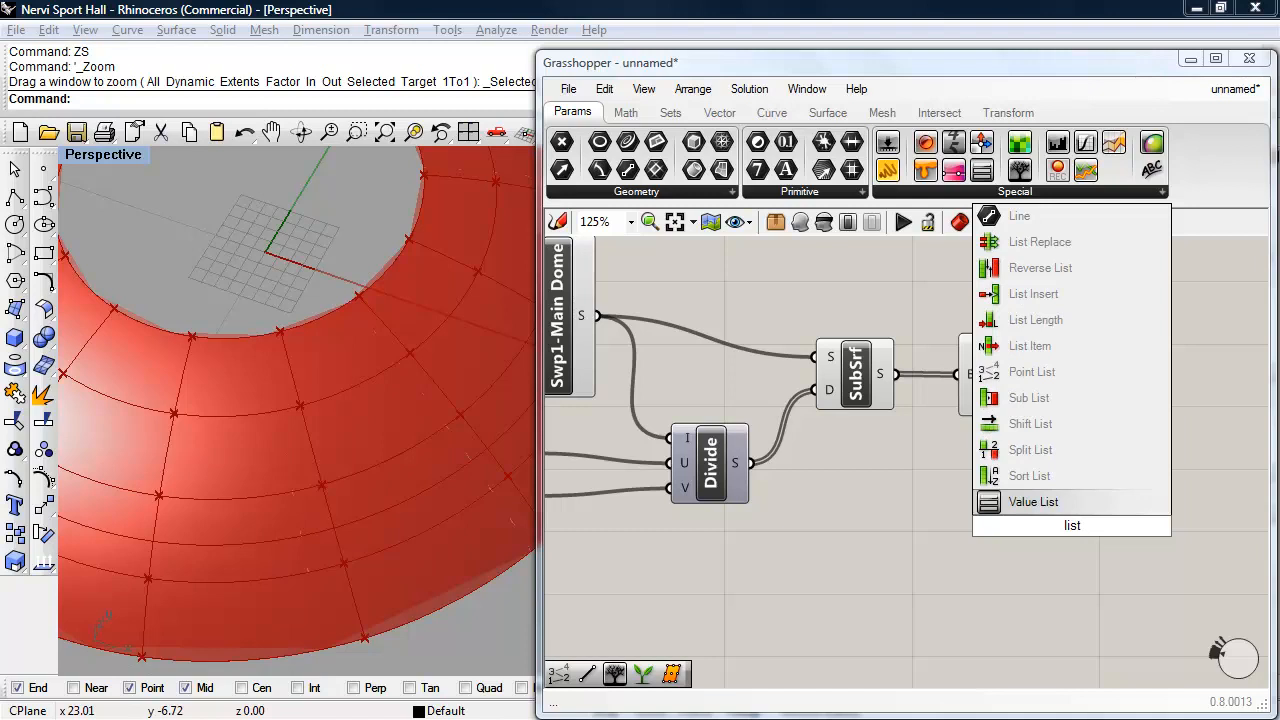
{"action": "left_click", "coordinate": [1027, 345]}
{"action": "left_click_drag", "start_coordinate": [1064, 520], "coordinate": [1156, 370]}
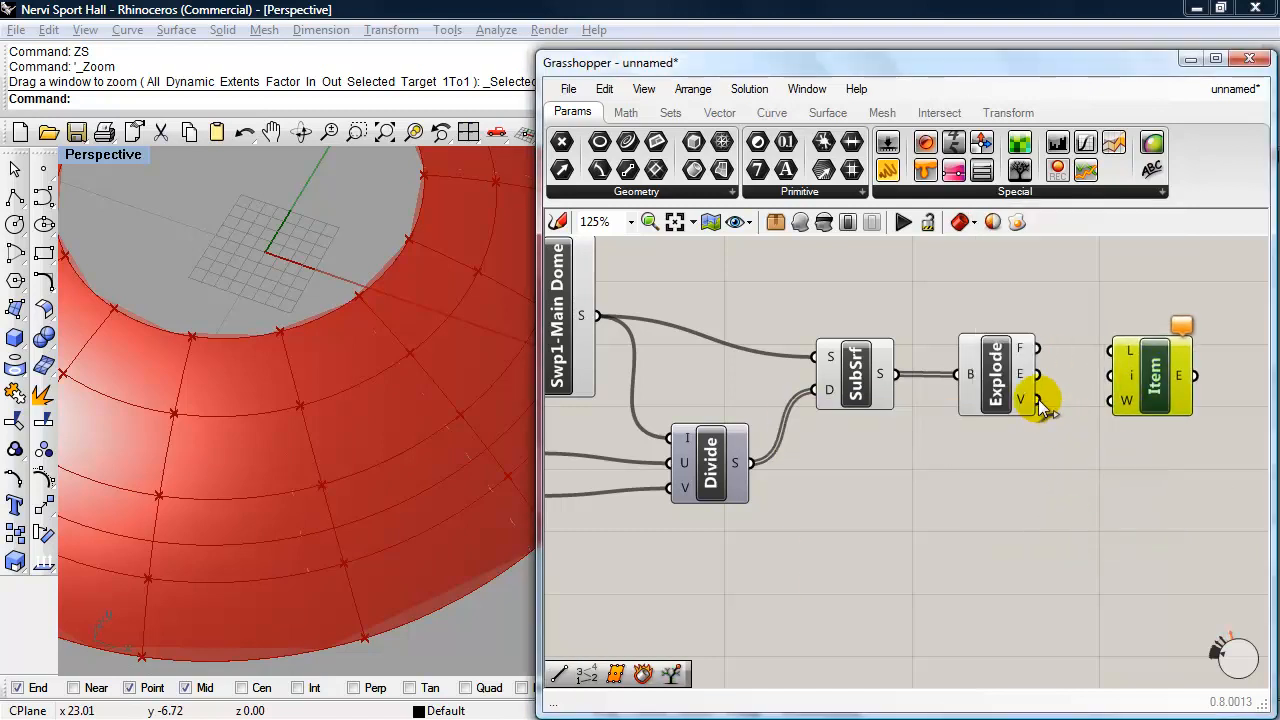
- Connect Explode's V output to the List Item's L input, and feed its i input with a copied slider set to 0
{"action": "left_click_drag", "start_coordinate": [1038, 400], "coordinate": [1112, 350]}
{"action": "left_click_drag", "start_coordinate": [1122, 402], "coordinate": [1128, 492]}
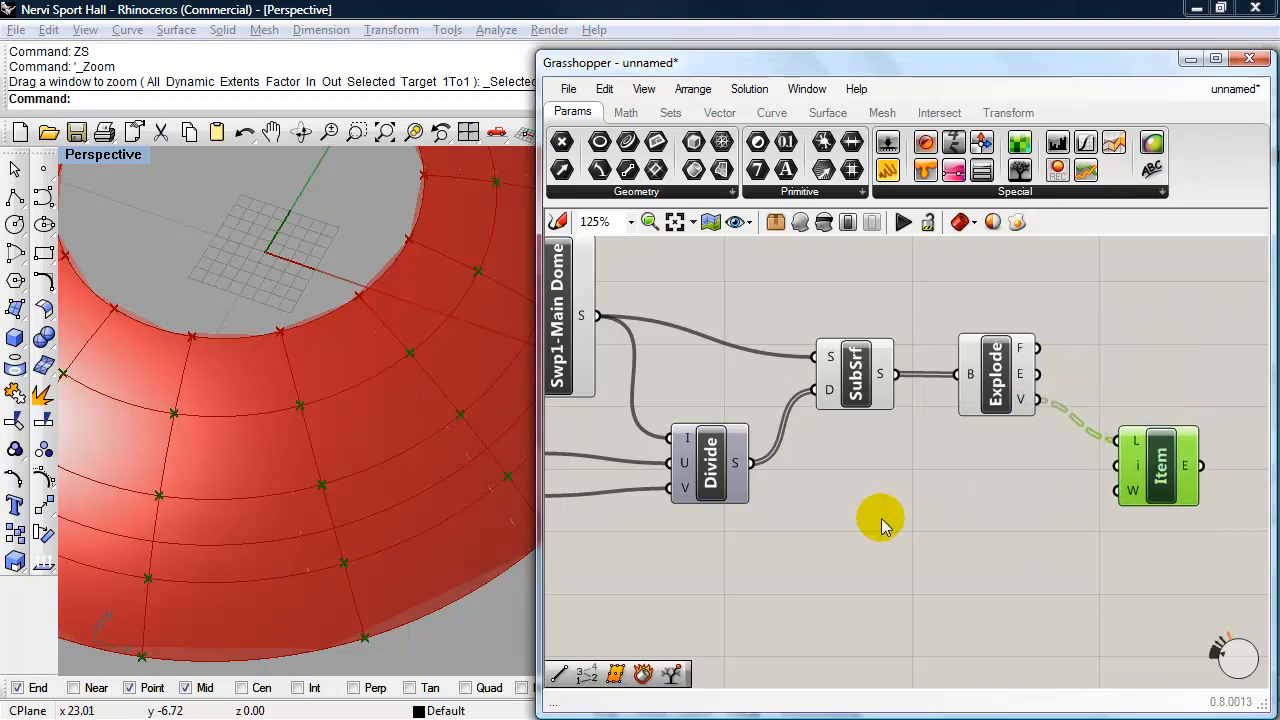
{"action": "right_click_drag", "start_coordinate": [770, 538], "coordinate": [882, 505]}
{"action": "left_click", "coordinate": [645, 458]}
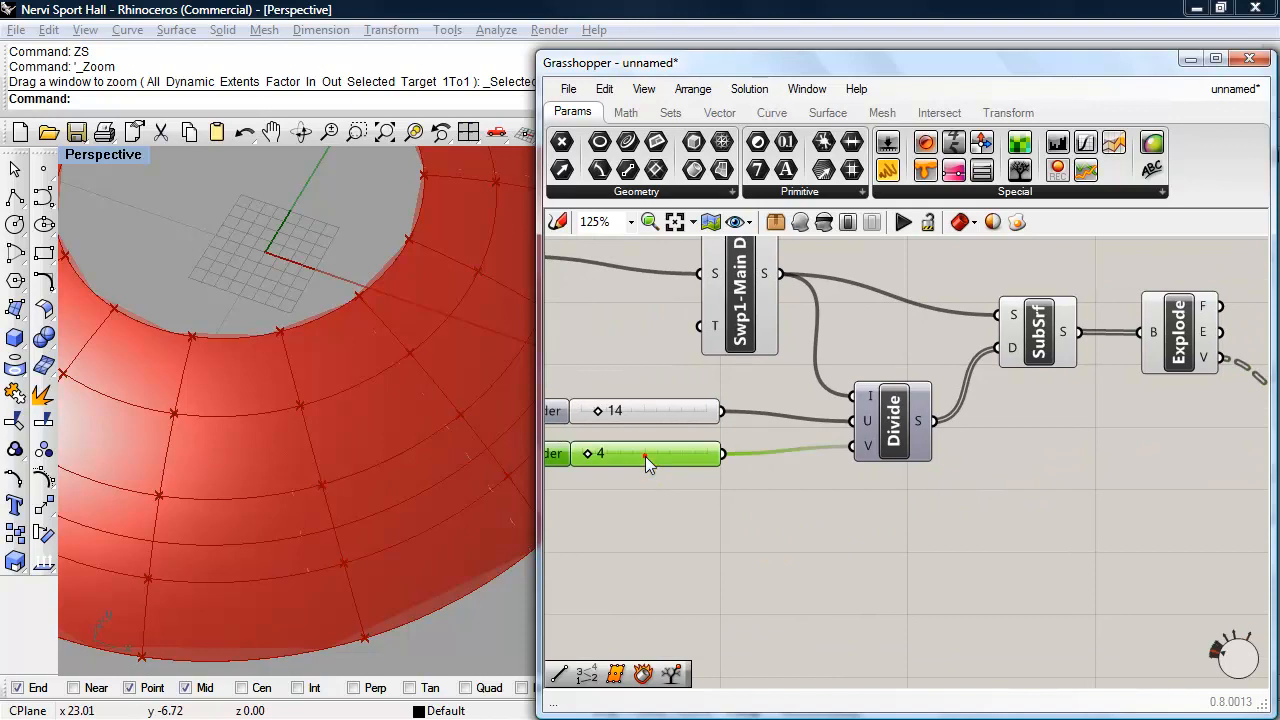
{"action": "key", "text": "ctrl+c"}
{"action": "key", "text": "ctrl+v"}
{"action": "left_click_drag", "start_coordinate": [645, 458], "coordinate": [986, 471]}
{"action": "right_click_drag", "start_coordinate": [1128, 545], "coordinate": [843, 554]}
{"action": "left_click_drag", "start_coordinate": [735, 490], "coordinate": [870, 437]}
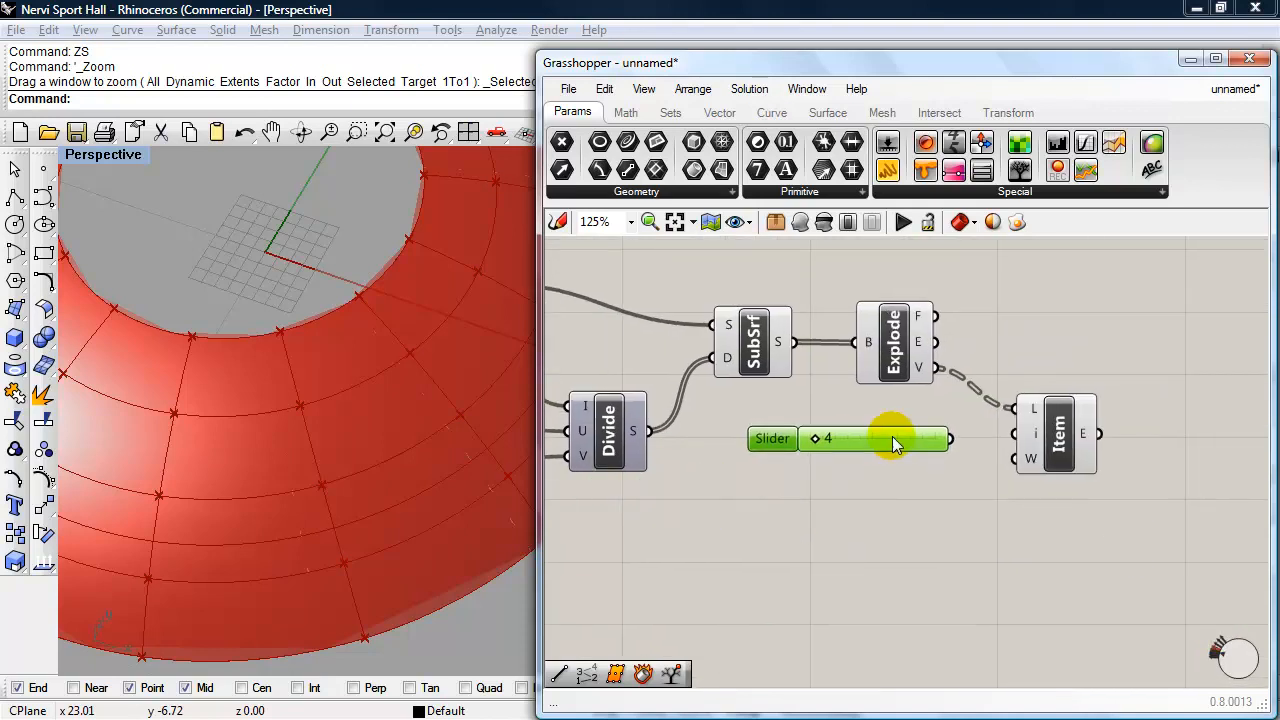
{"action": "left_click_drag", "start_coordinate": [951, 438], "coordinate": [1015, 433]}
{"action": "left_click_drag", "start_coordinate": [892, 442], "coordinate": [808, 434]}
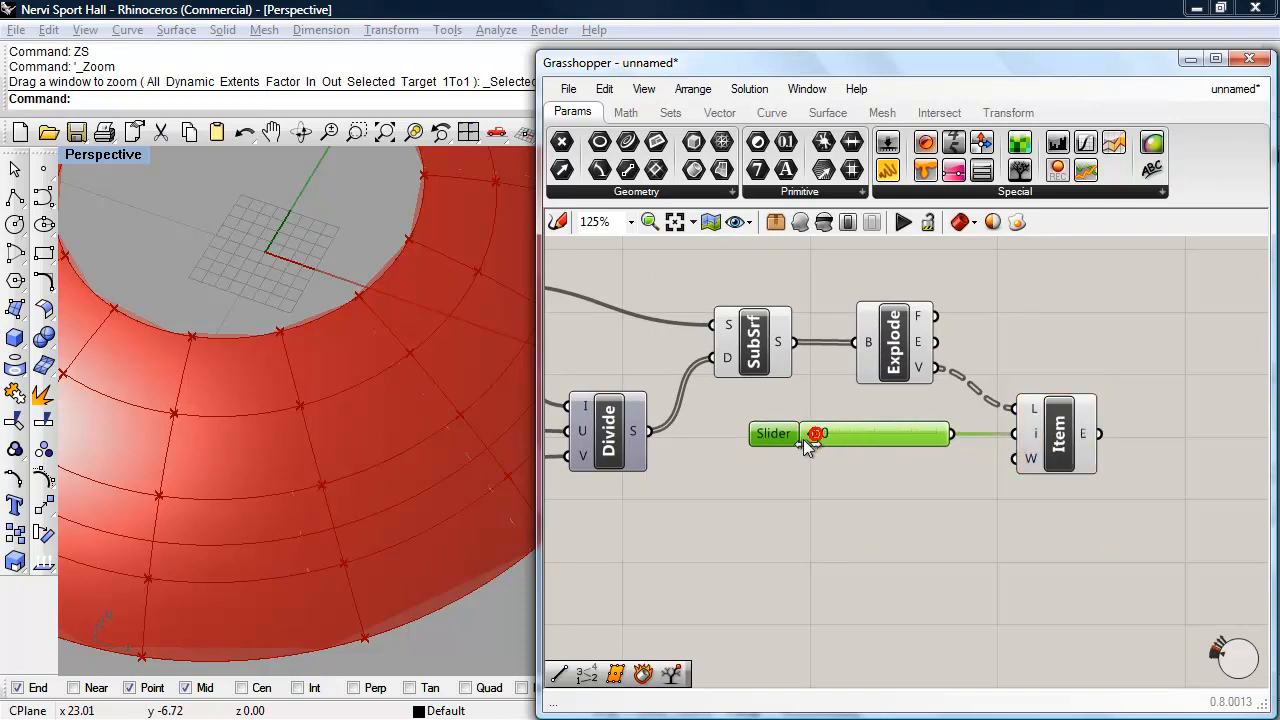
- Duplicate the List Item with its slider three times below the original and set the copies' sliders to 1, 2 and 3
{"action": "left_click", "coordinate": [1057, 450]}
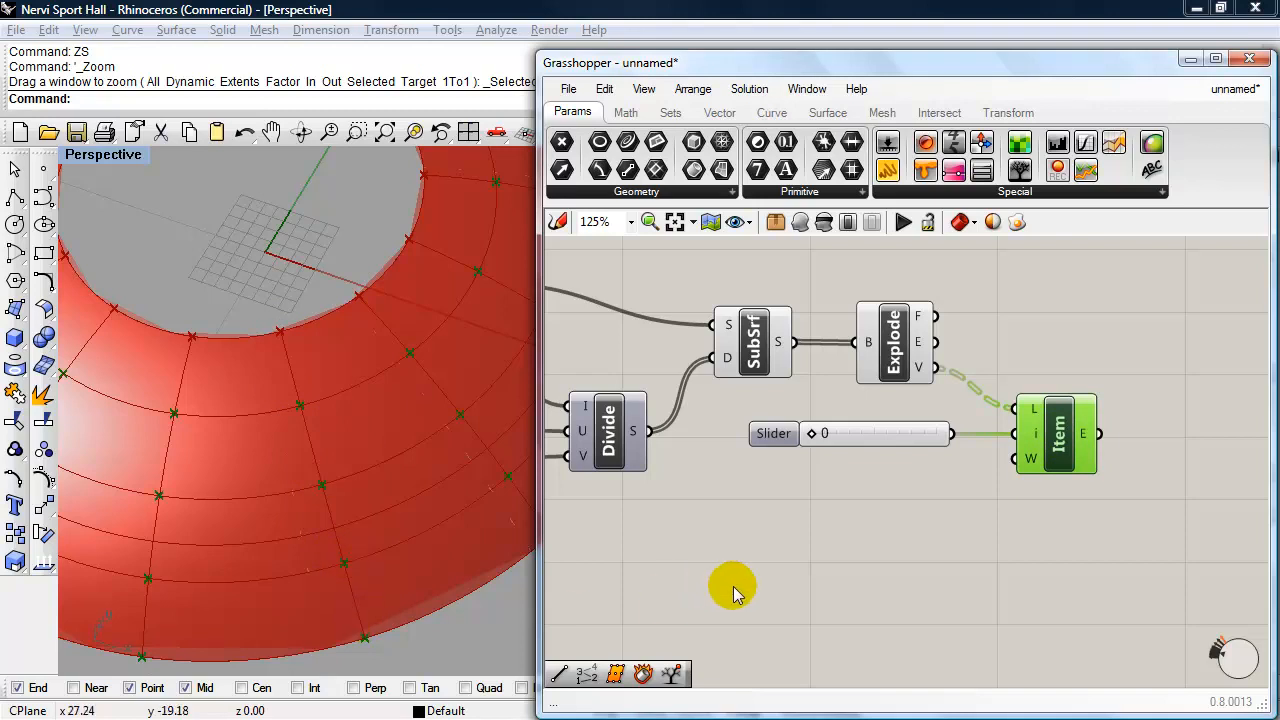
{"action": "left_click_drag", "start_coordinate": [1087, 527], "coordinate": [886, 441]}
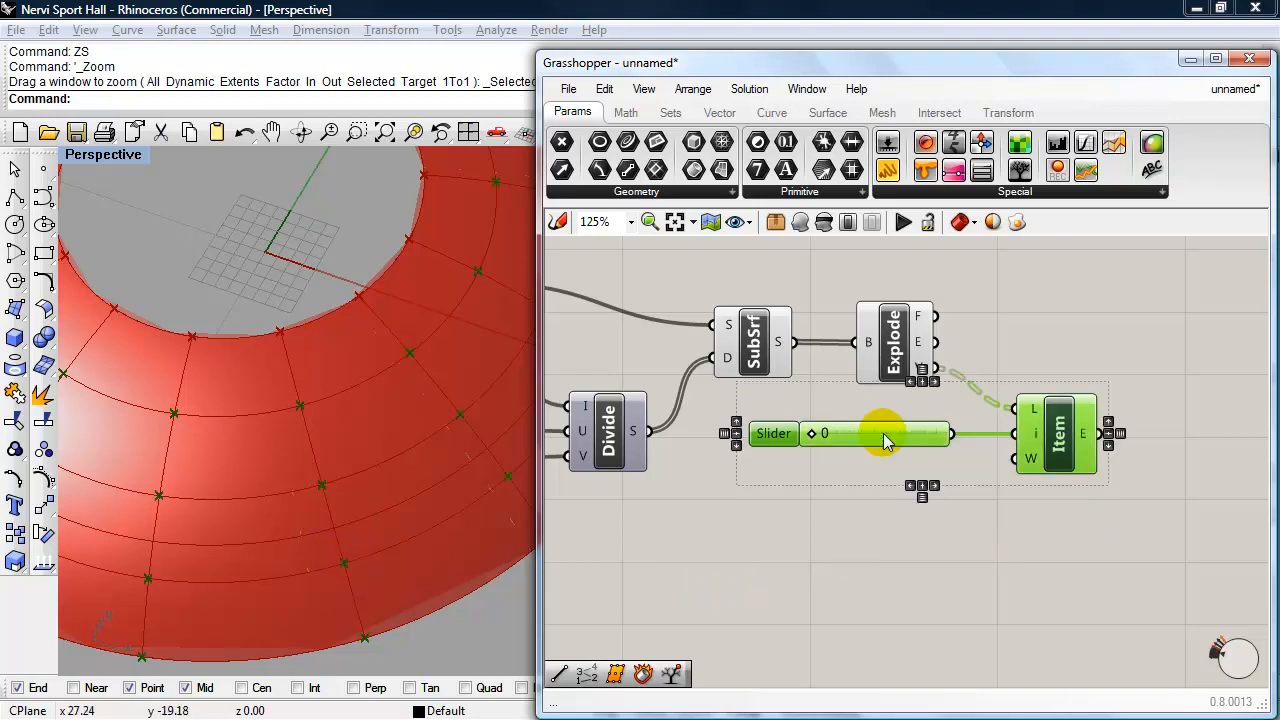
{"action": "key", "text": "ctrl+c"}
{"action": "key", "text": "ctrl+v"}
{"action": "left_click_drag", "start_coordinate": [1071, 471], "coordinate": [1068, 557]}
{"action": "right_click_drag", "start_coordinate": [1063, 560], "coordinate": [1043, 480]}
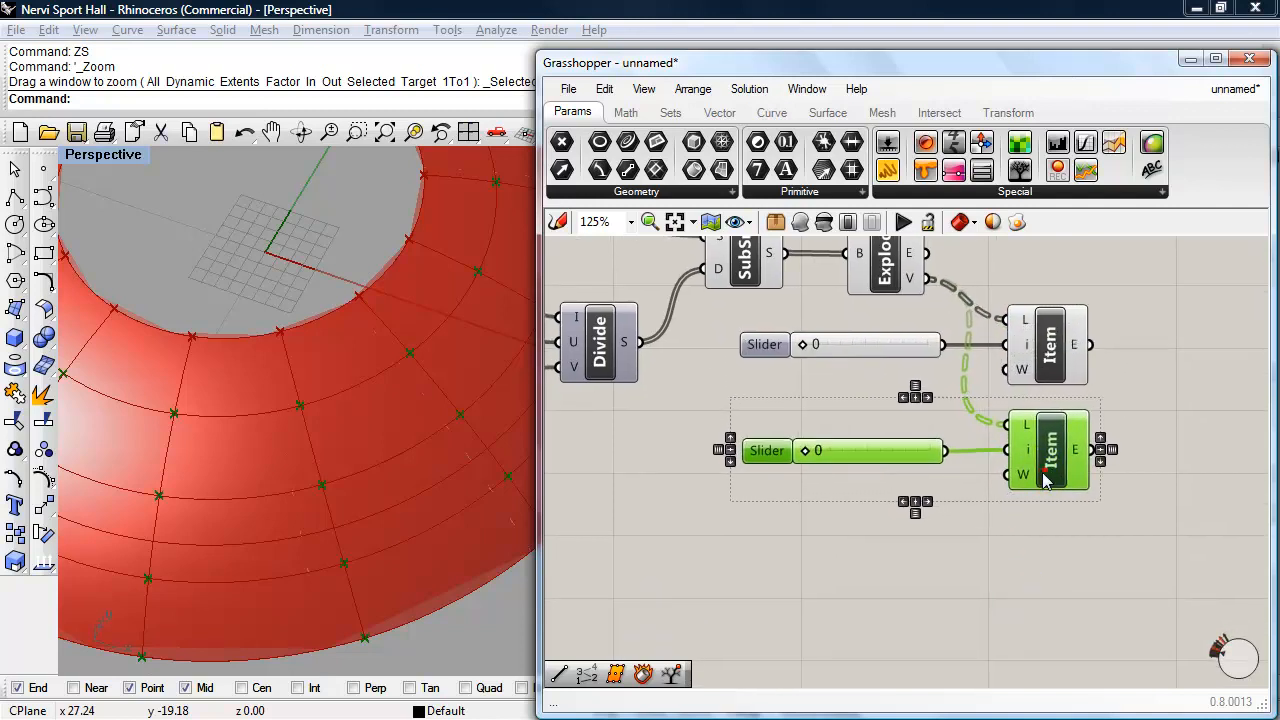
{"action": "key", "text": "ctrl+v"}
{"action": "left_click_drag", "start_coordinate": [1045, 398], "coordinate": [1043, 577]}
{"action": "key", "text": "ctrl+v"}
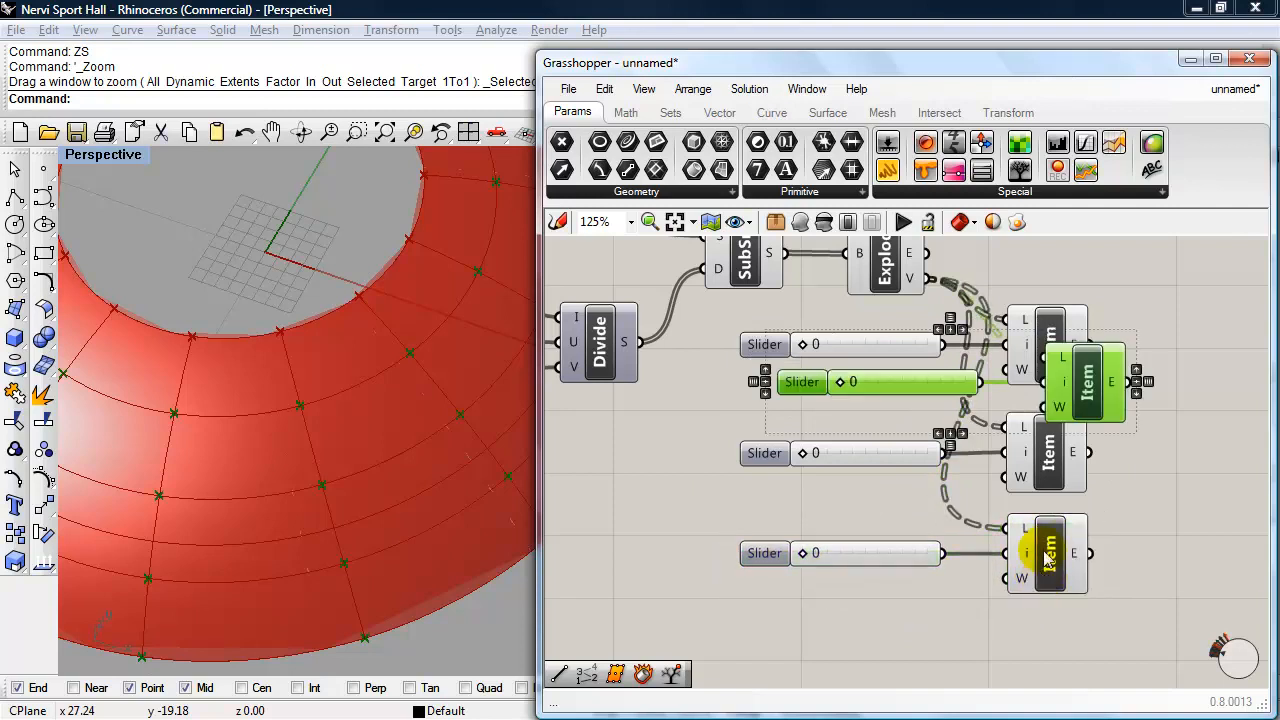
{"action": "left_click_drag", "start_coordinate": [1045, 398], "coordinate": [1029, 651]}
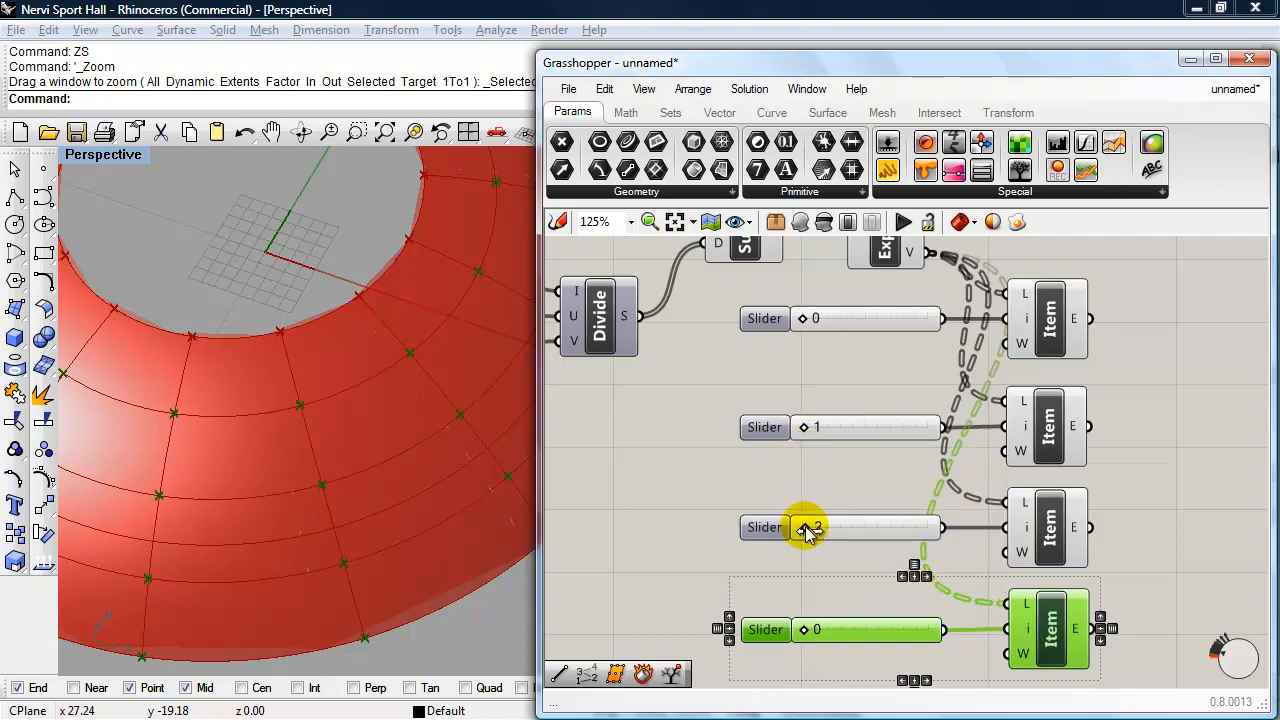
{"action": "left_click_drag", "start_coordinate": [801, 629], "coordinate": [802, 629]}
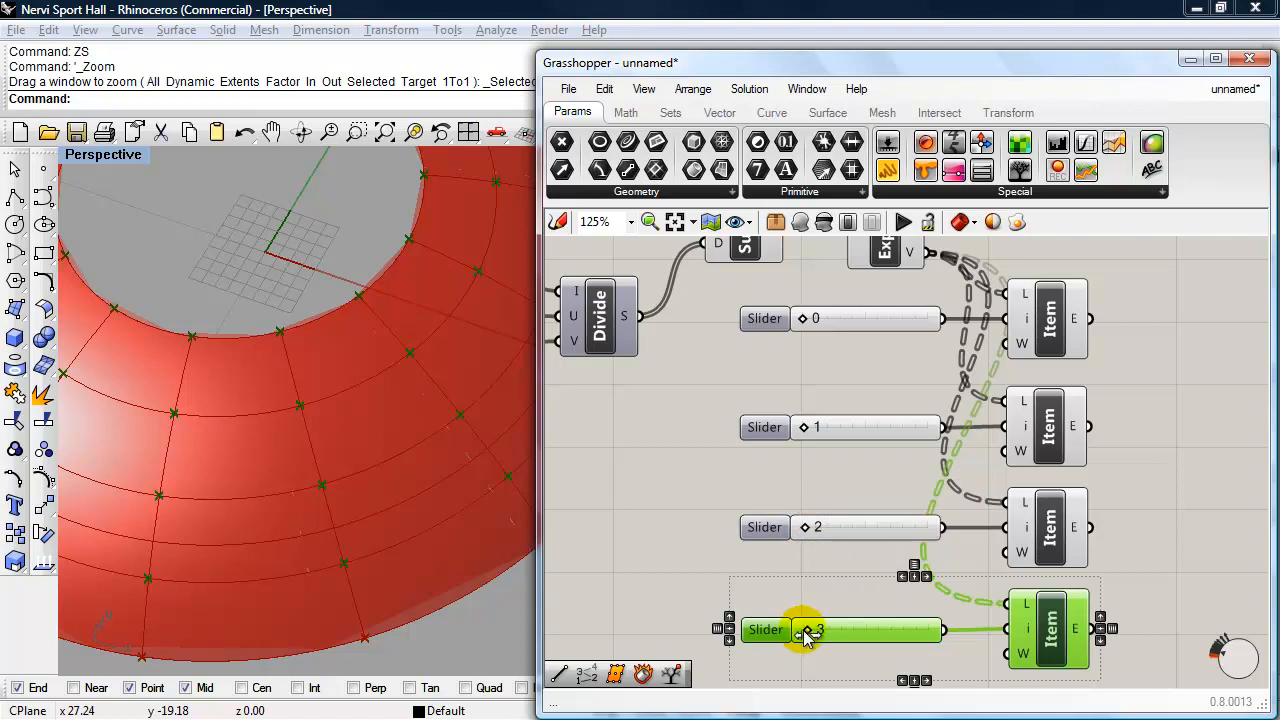
- Add a Line component beside the List Items, connecting item 0 to its A input and item 2 to its B input
{"action": "right_click_drag", "start_coordinate": [737, 554], "coordinate": [677, 517]}
{"action": "right_click_drag", "start_coordinate": [1125, 501], "coordinate": [1052, 490]}
{"action": "scroll", "coordinate": [1051, 537], "scroll_direction": "down", "scroll_amount": 2}
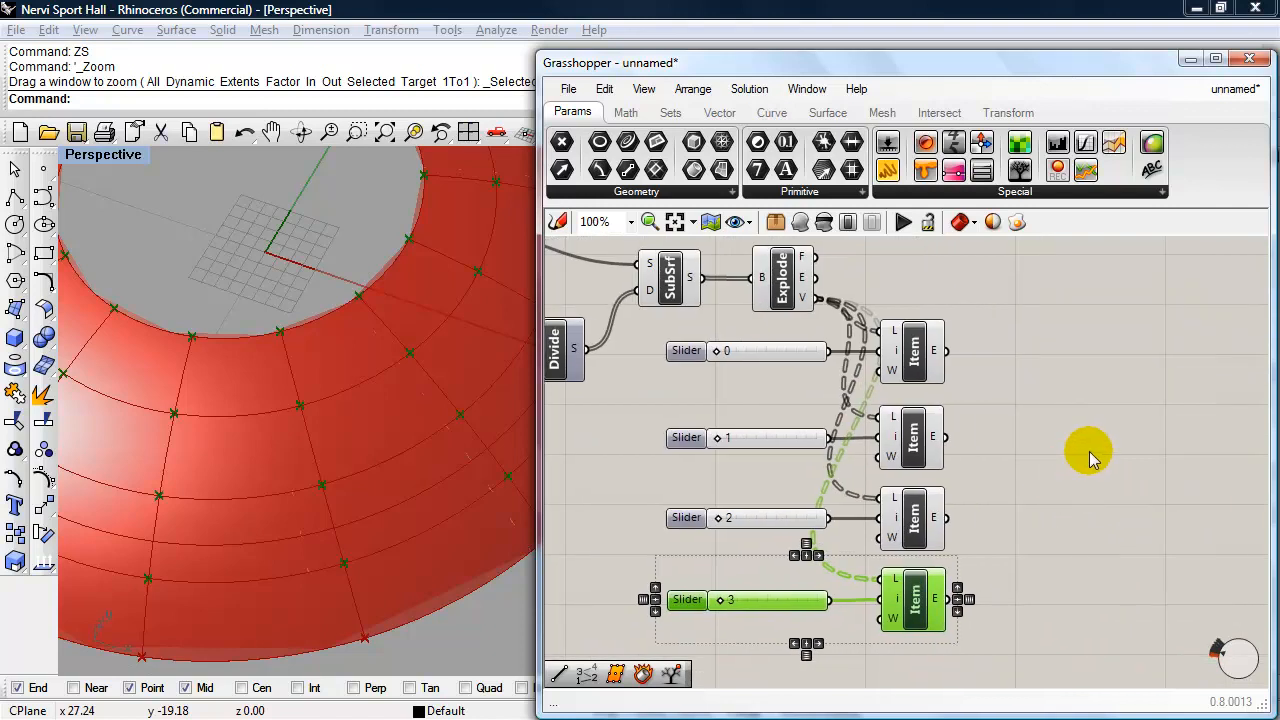
{"action": "double_click", "coordinate": [1131, 415]}
{"action": "type", "text": "li"}
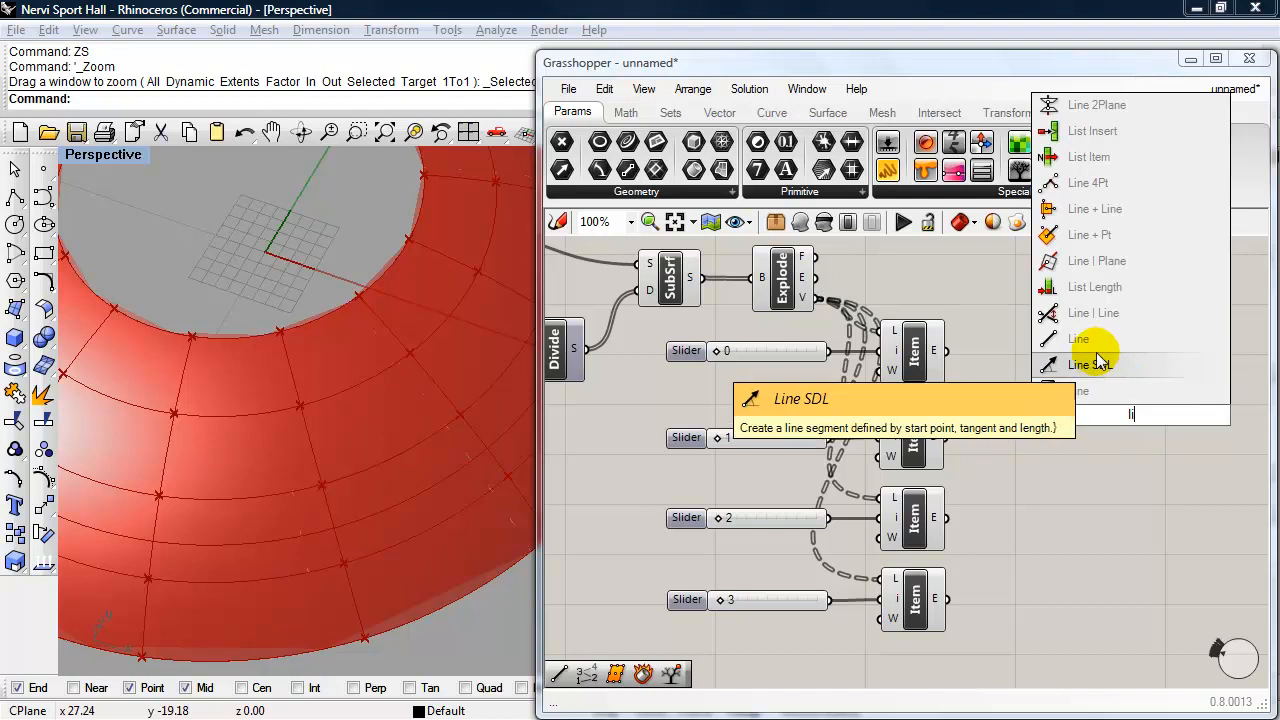
{"action": "key", "text": "Return"}
{"action": "left_click_drag", "start_coordinate": [1131, 418], "coordinate": [1075, 408]}
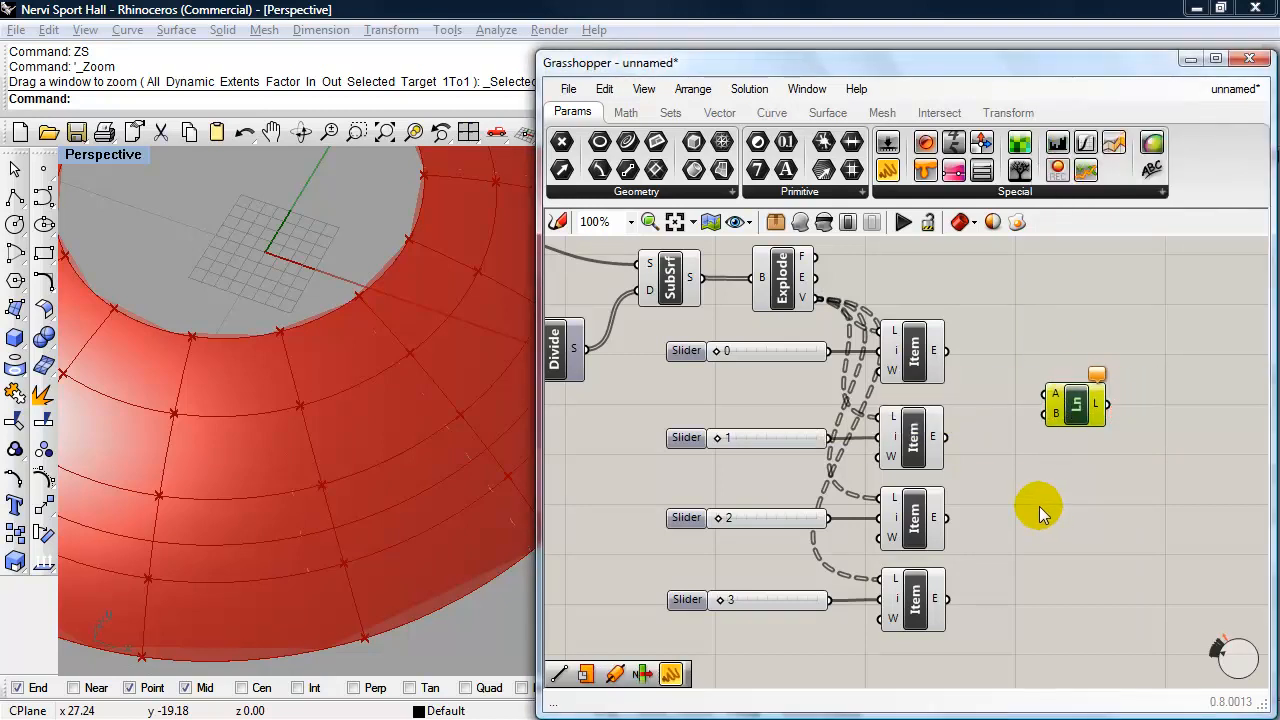
{"action": "left_click_drag", "start_coordinate": [947, 350], "coordinate": [1043, 394]}
{"action": "left_click_drag", "start_coordinate": [1012, 444], "coordinate": [1044, 412]}
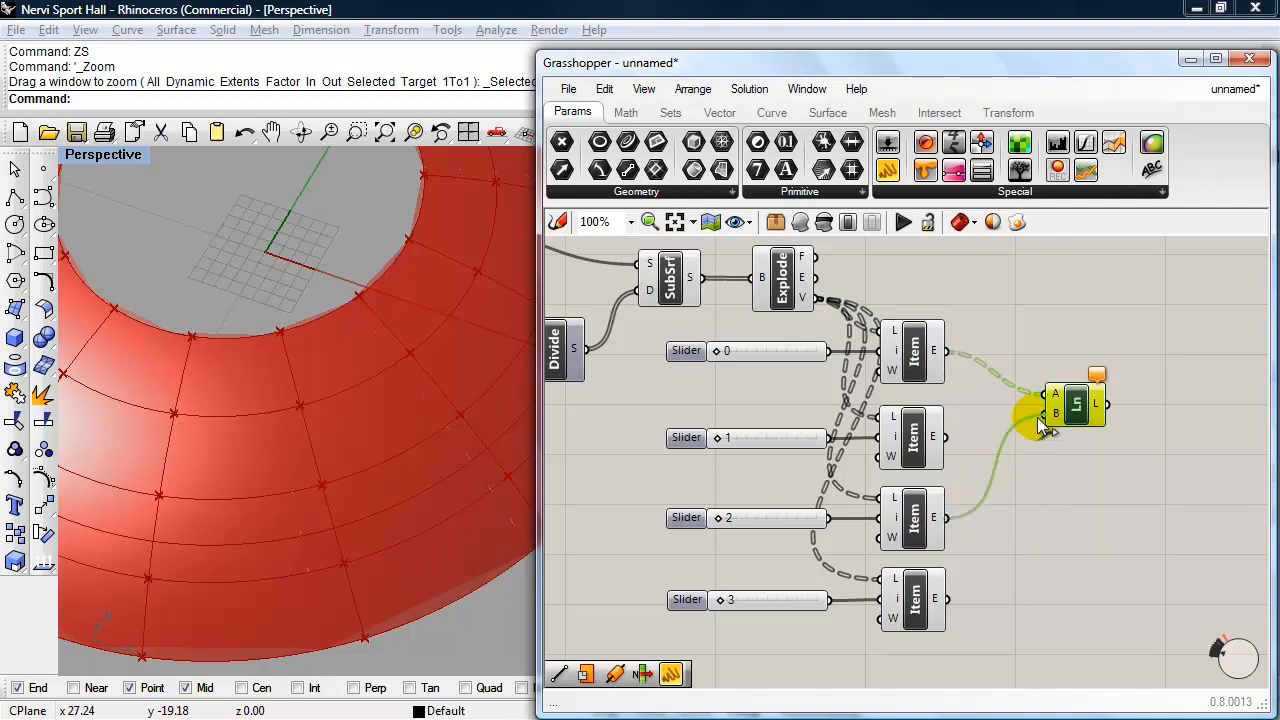
- Disable the preview of the Explode, SubSrf and Divide components
{"action": "left_click", "coordinate": [783, 291]}
{"action": "right_click_drag", "start_coordinate": [741, 325], "coordinate": [784, 358]}
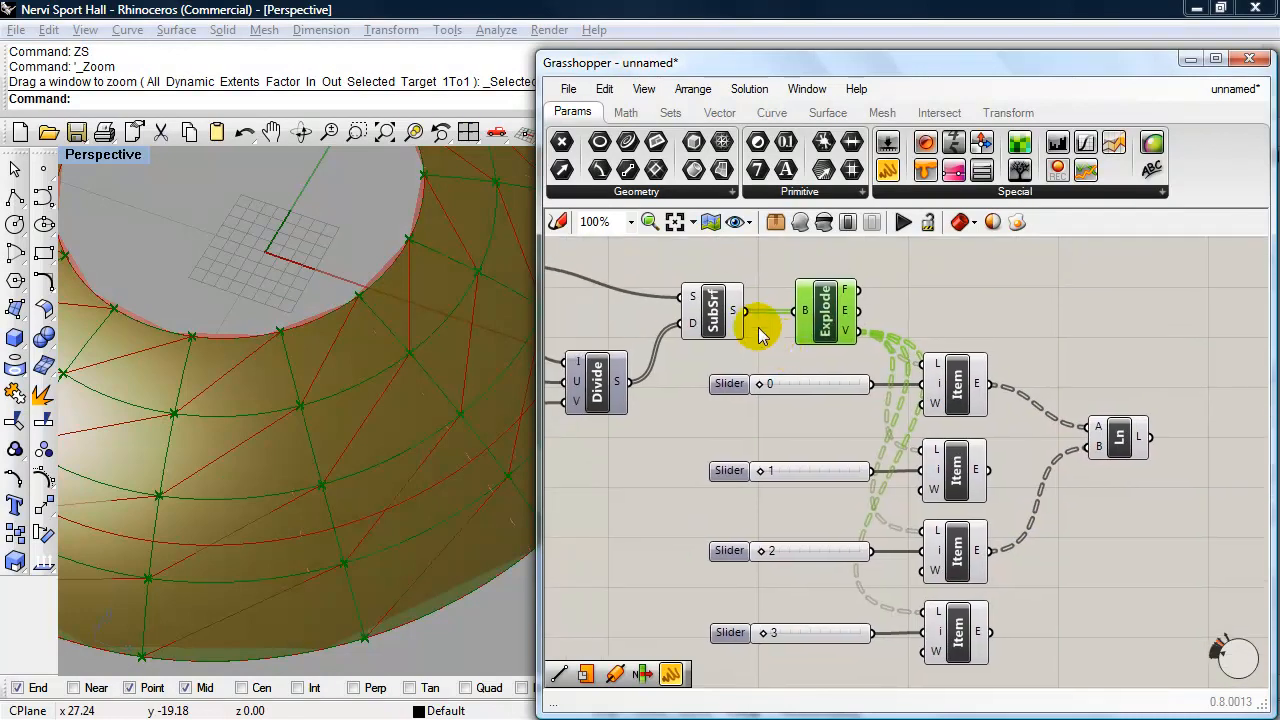
{"action": "left_click", "coordinate": [727, 330], "text": "shift"}
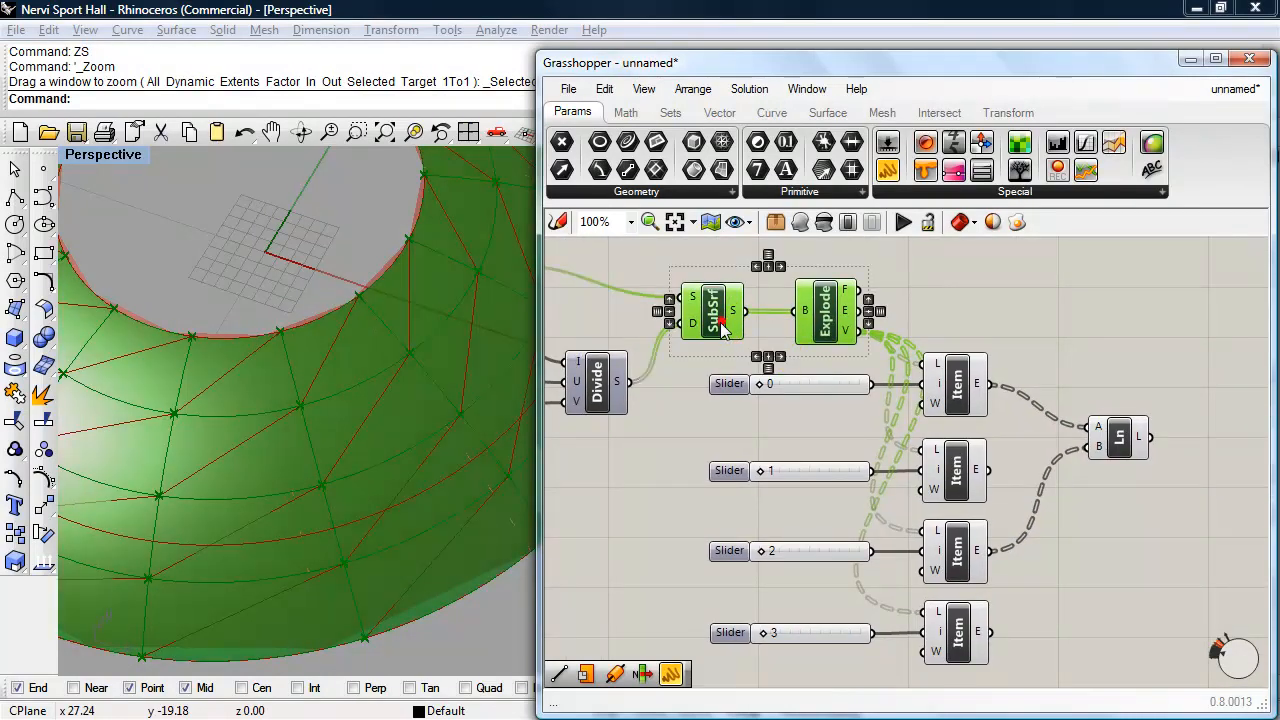
{"action": "left_click", "coordinate": [596, 392], "text": "shift"}
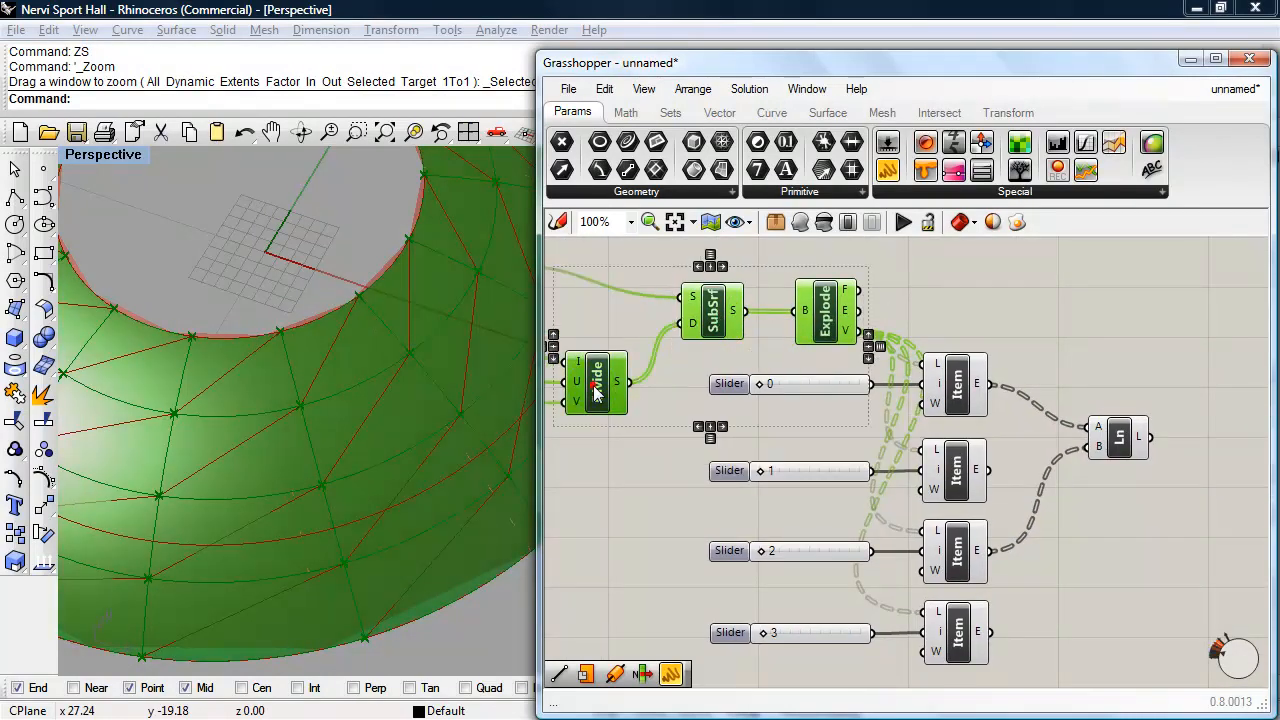
{"action": "left_click", "coordinate": [822, 222]}
- Disable the preview of the Swp1-Main Dome sweep component
{"action": "right_click_drag", "start_coordinate": [940, 308], "coordinate": [1170, 323]}
{"action": "left_click", "coordinate": [716, 284]}
{"action": "left_click", "coordinate": [800, 222]}
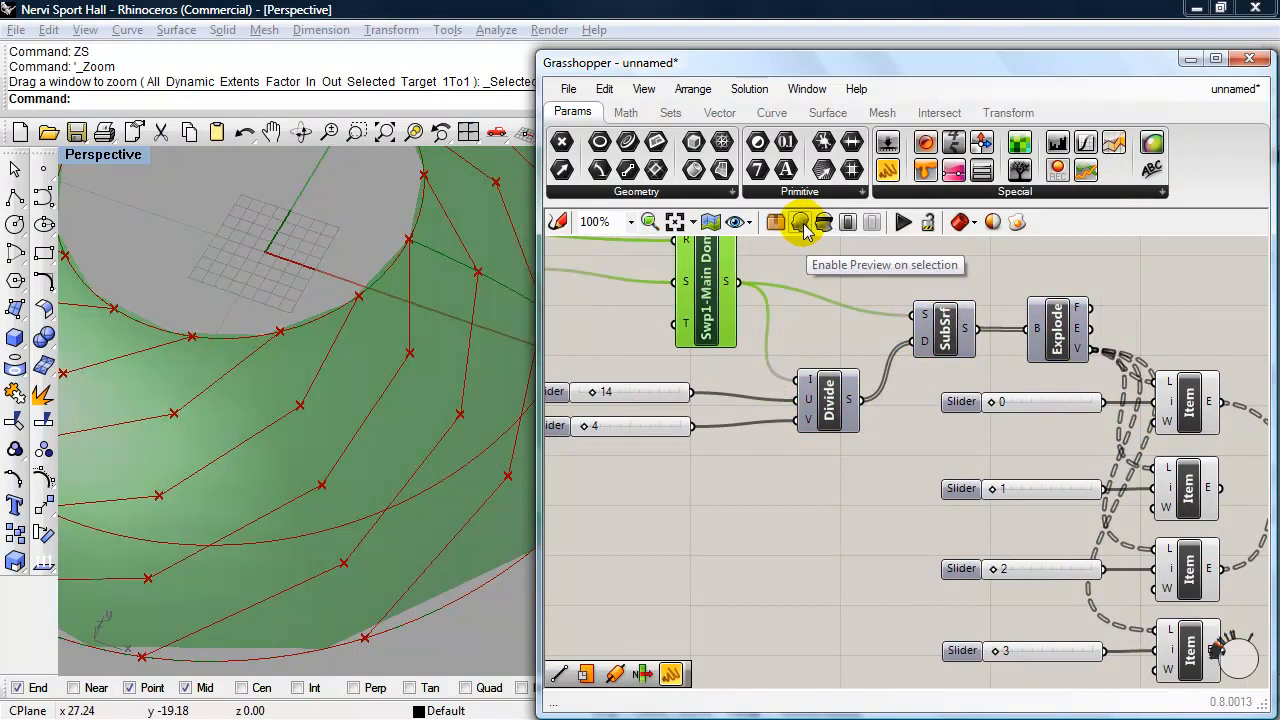
{"action": "left_click", "coordinate": [823, 222]}
- Duplicate the Line component, connect item 1 to the copy's A input and item 3 to its B input, and inspect the crossing lines
{"action": "scroll", "coordinate": [783, 443], "scroll_direction": "down", "scroll_amount": 2}
{"action": "right_click_drag", "start_coordinate": [843, 489], "coordinate": [783, 473]}
{"action": "right_click_drag", "start_coordinate": [1100, 548], "coordinate": [1011, 487]}
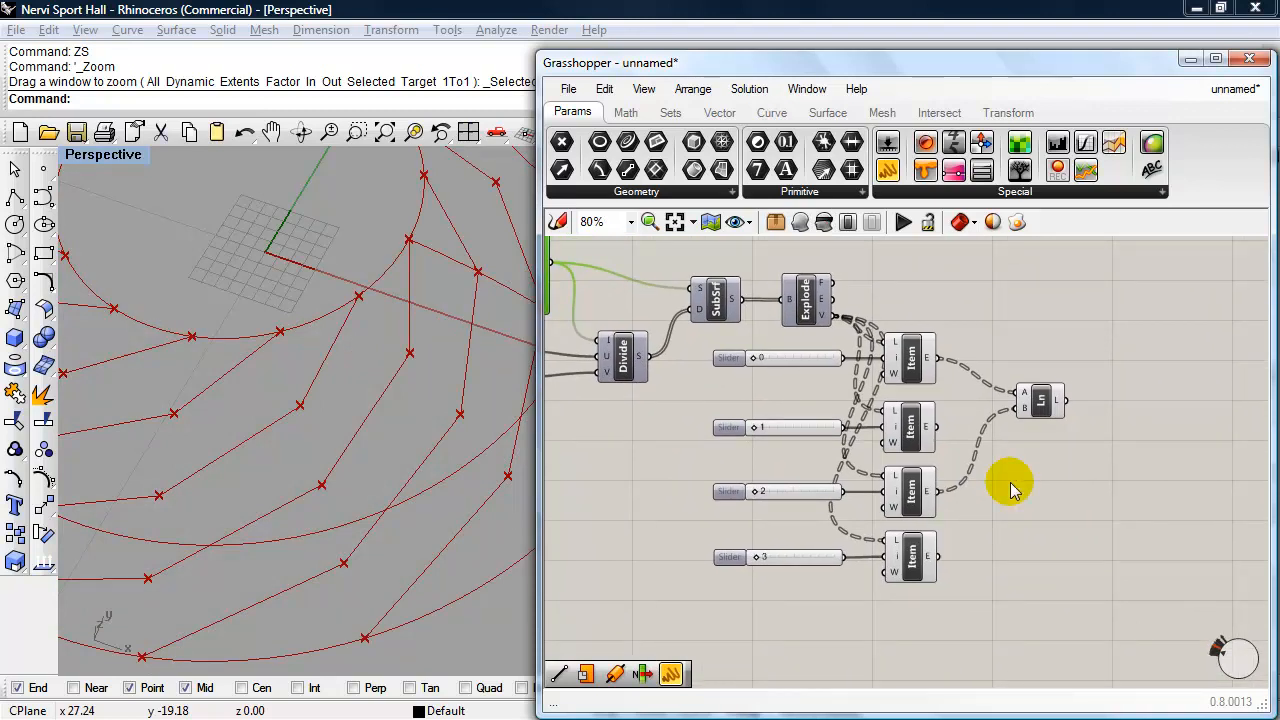
{"action": "left_click", "coordinate": [1040, 403]}
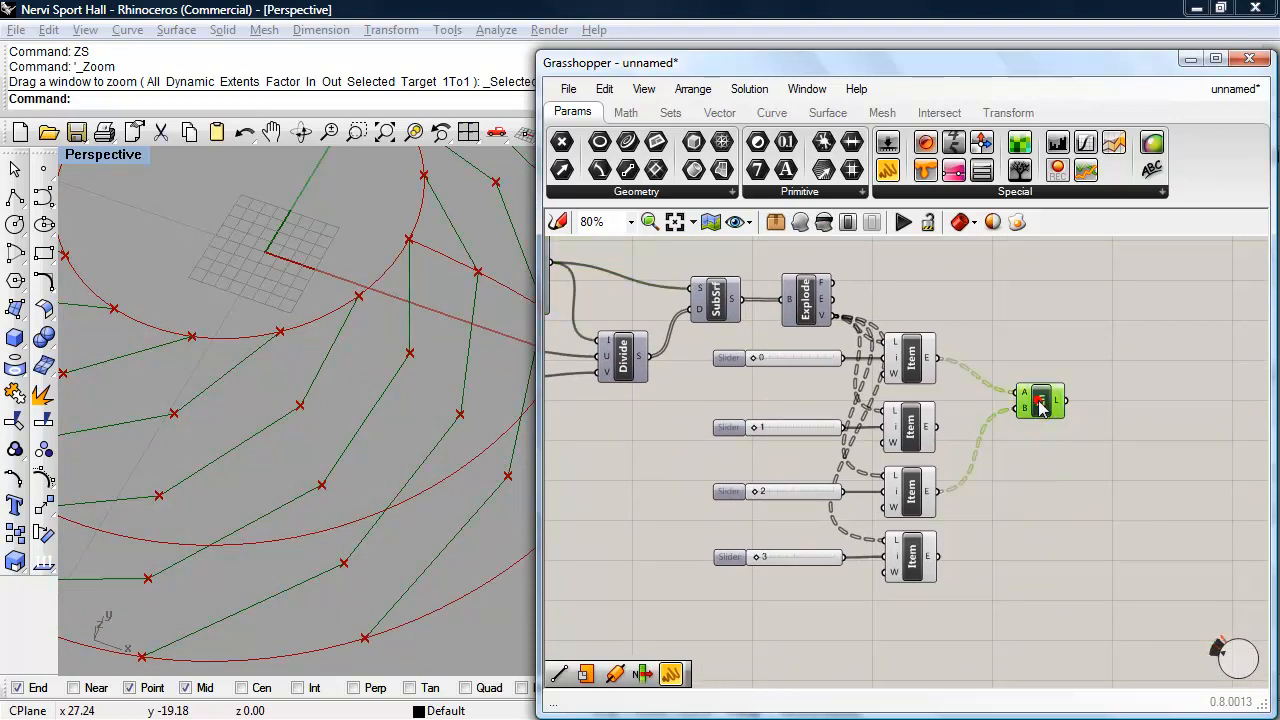
{"action": "left_click_drag", "start_coordinate": [1040, 403], "coordinate": [1032, 498], "text": "alt"}
{"action": "scroll", "coordinate": [940, 498], "scroll_direction": "up", "scroll_amount": 1}
{"action": "left_click_drag", "start_coordinate": [928, 571], "coordinate": [1033, 516]}
{"action": "right_click_drag", "start_coordinate": [400, 515], "coordinate": [380, 537]}
{"action": "scroll", "coordinate": [408, 464], "scroll_direction": "down", "scroll_amount": 4}
{"action": "scroll", "coordinate": [396, 502], "scroll_direction": "down", "scroll_amount": 2}
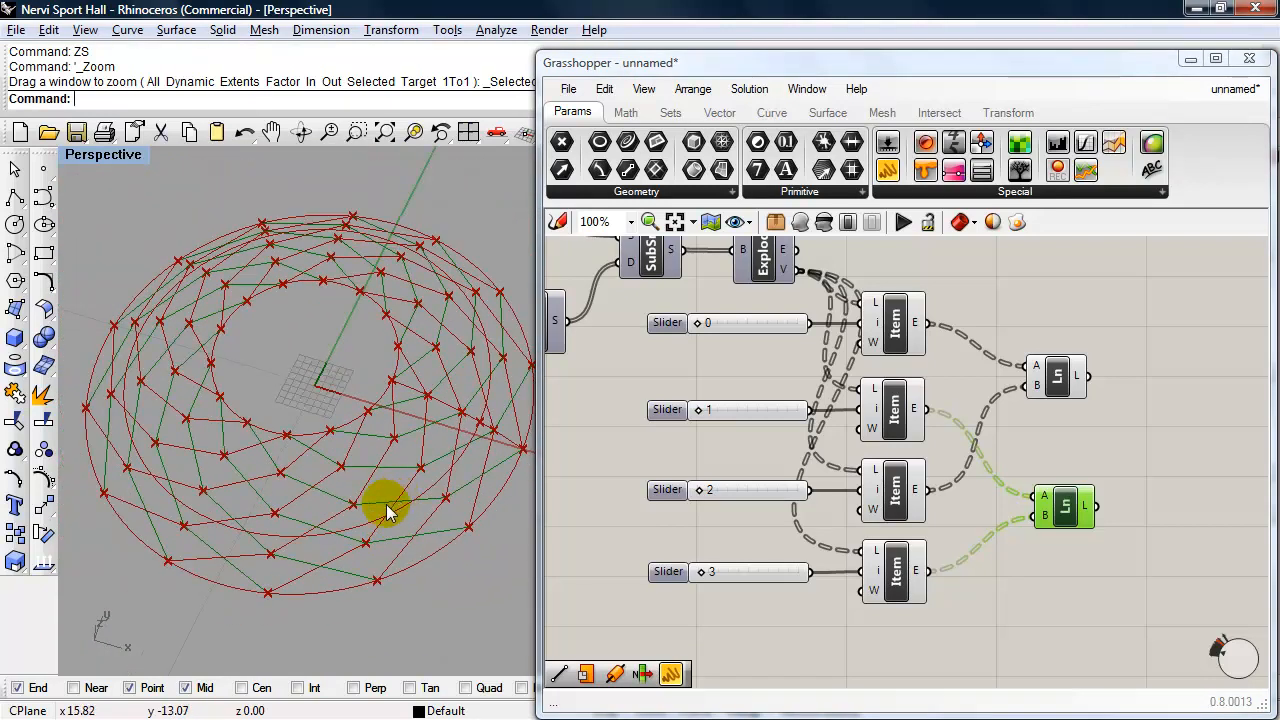
{"action": "left_click", "coordinate": [1086, 594]}
- Set the slider feeding Divide's U input to 108
{"action": "right_click_drag", "start_coordinate": [263, 477], "coordinate": [277, 423]}
{"action": "right_click_drag", "start_coordinate": [596, 474], "coordinate": [817, 527]}
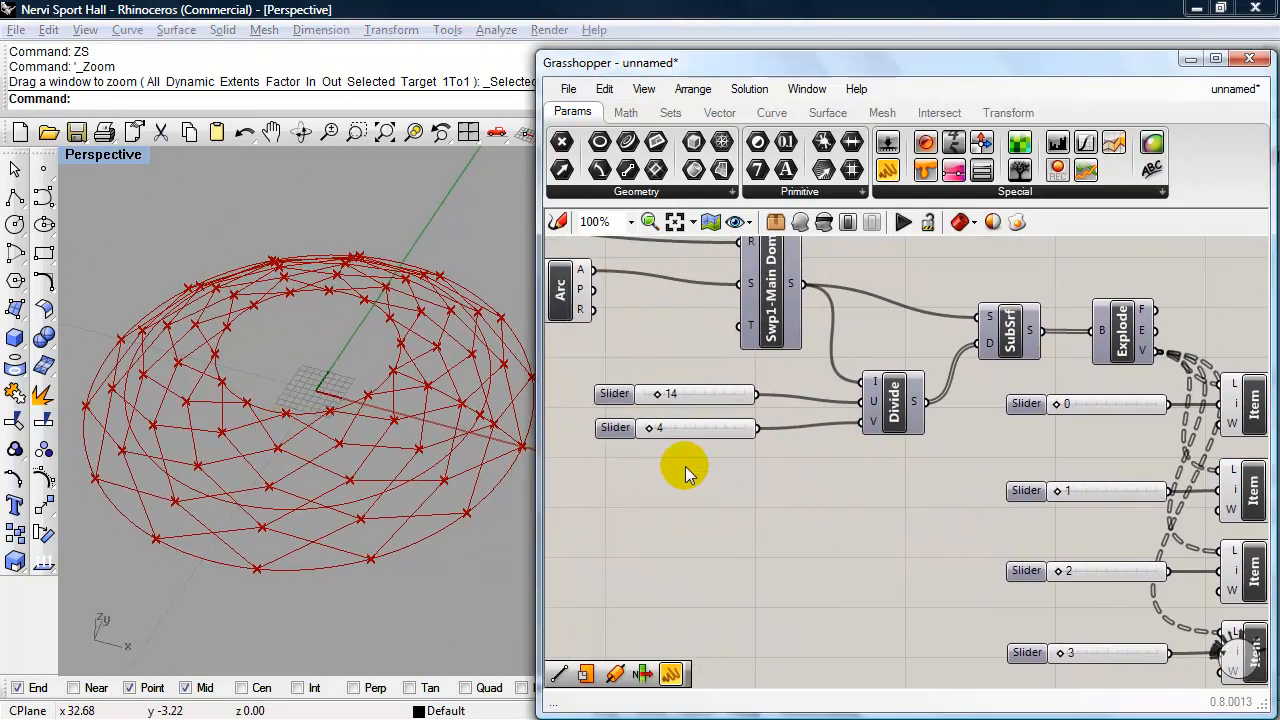
{"action": "scroll", "coordinate": [687, 468], "scroll_direction": "up", "scroll_amount": 1}
{"action": "right_click_drag", "start_coordinate": [684, 469], "coordinate": [754, 514]}
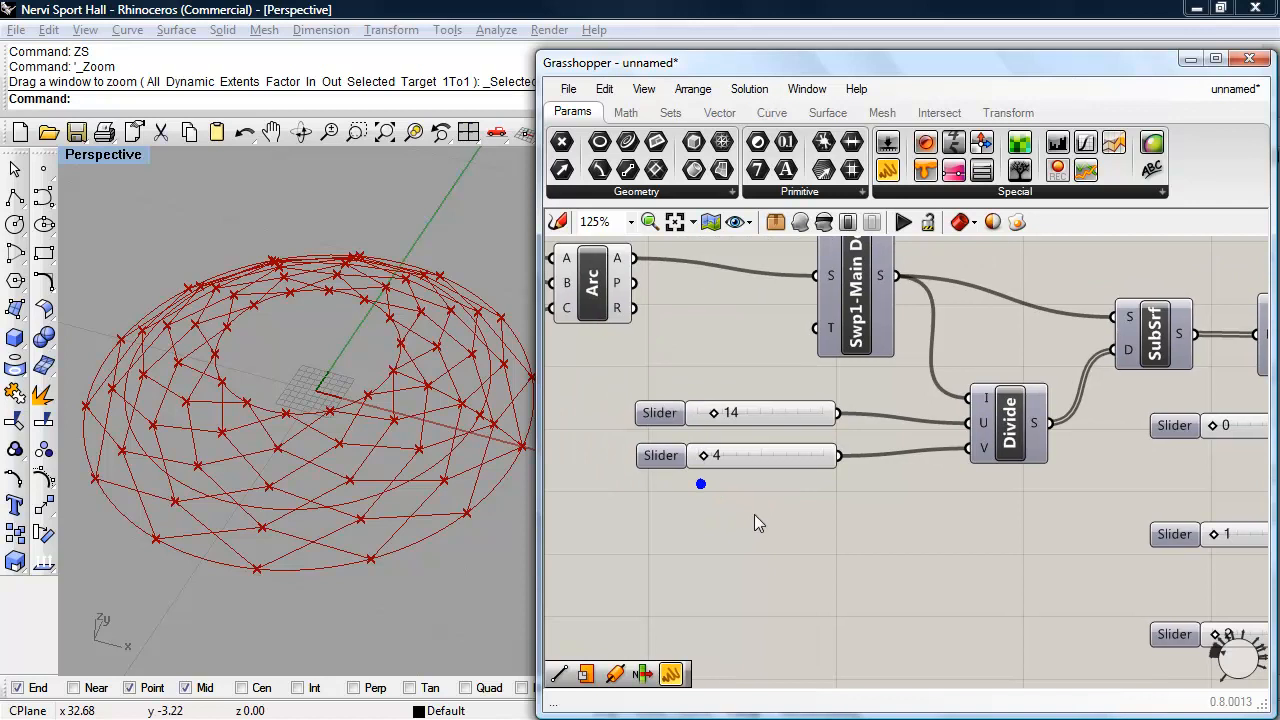
{"action": "double_click", "coordinate": [664, 414]}
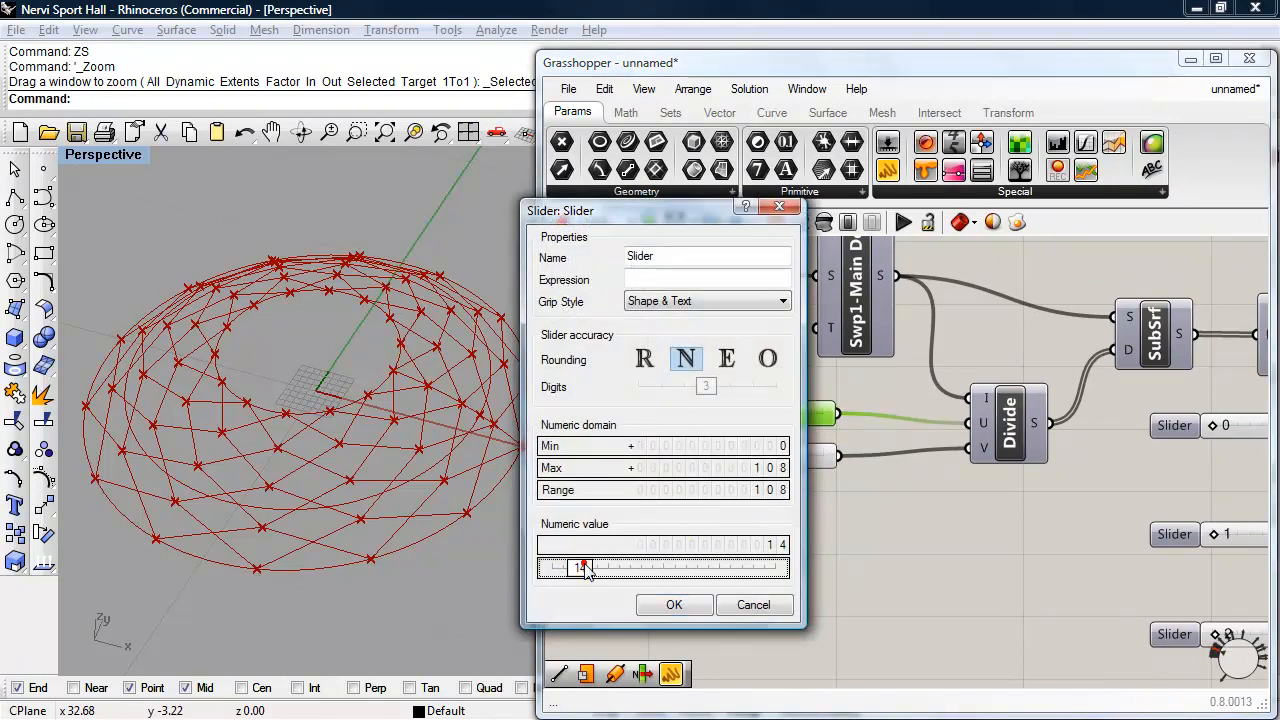
{"action": "double_click", "coordinate": [584, 570]}
{"action": "type", "text": "108"}
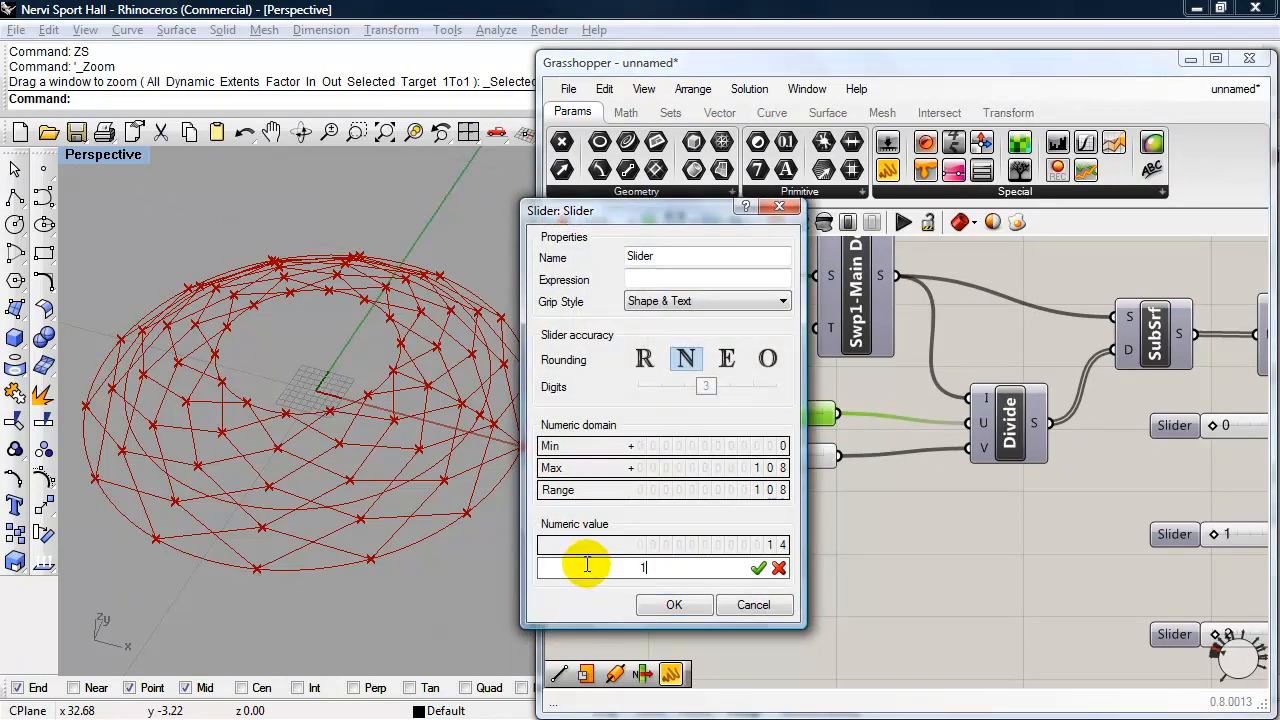
{"action": "left_click", "coordinate": [676, 606]}
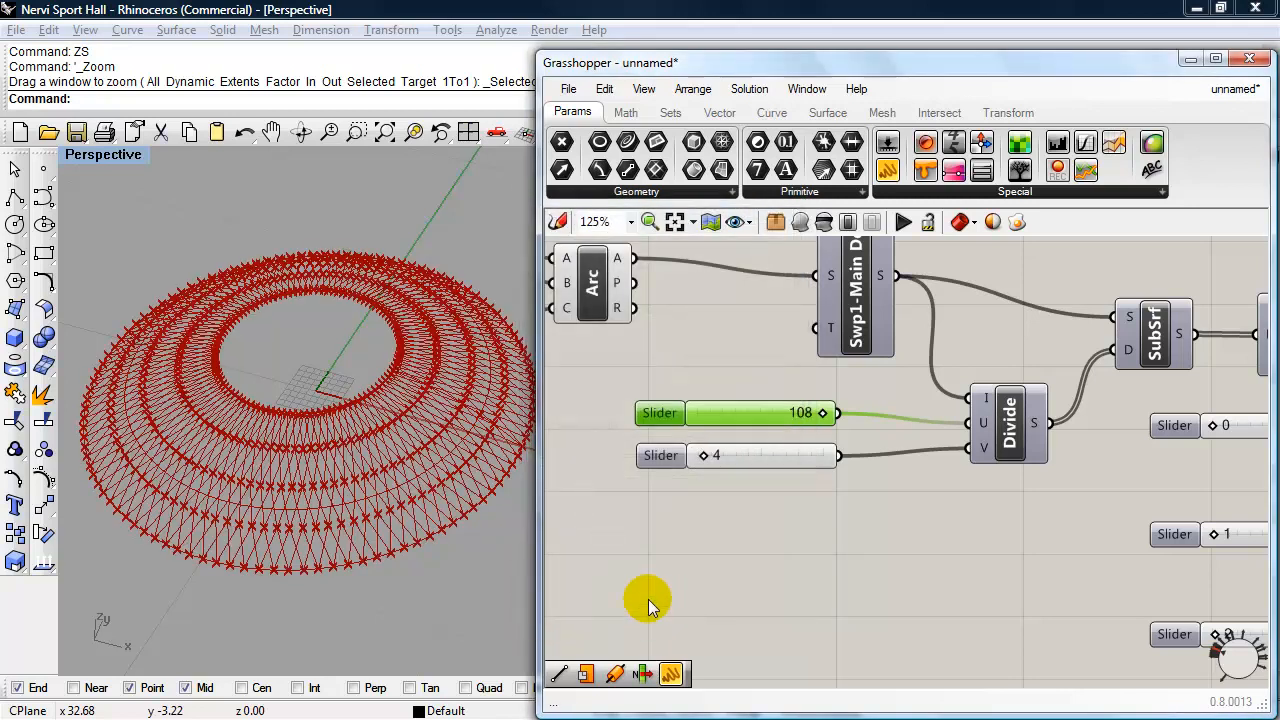
- Disable the preview of all four List Item components
{"action": "right_click_drag", "start_coordinate": [849, 551], "coordinate": [766, 471]}
{"action": "scroll", "coordinate": [814, 555], "scroll_direction": "down", "scroll_amount": 1}
{"action": "scroll", "coordinate": [766, 471], "scroll_direction": "down", "scroll_amount": 1}
{"action": "scroll", "coordinate": [1000, 530], "scroll_direction": "up", "scroll_amount": 1}
{"action": "right_click_drag", "start_coordinate": [1072, 527], "coordinate": [977, 573]}
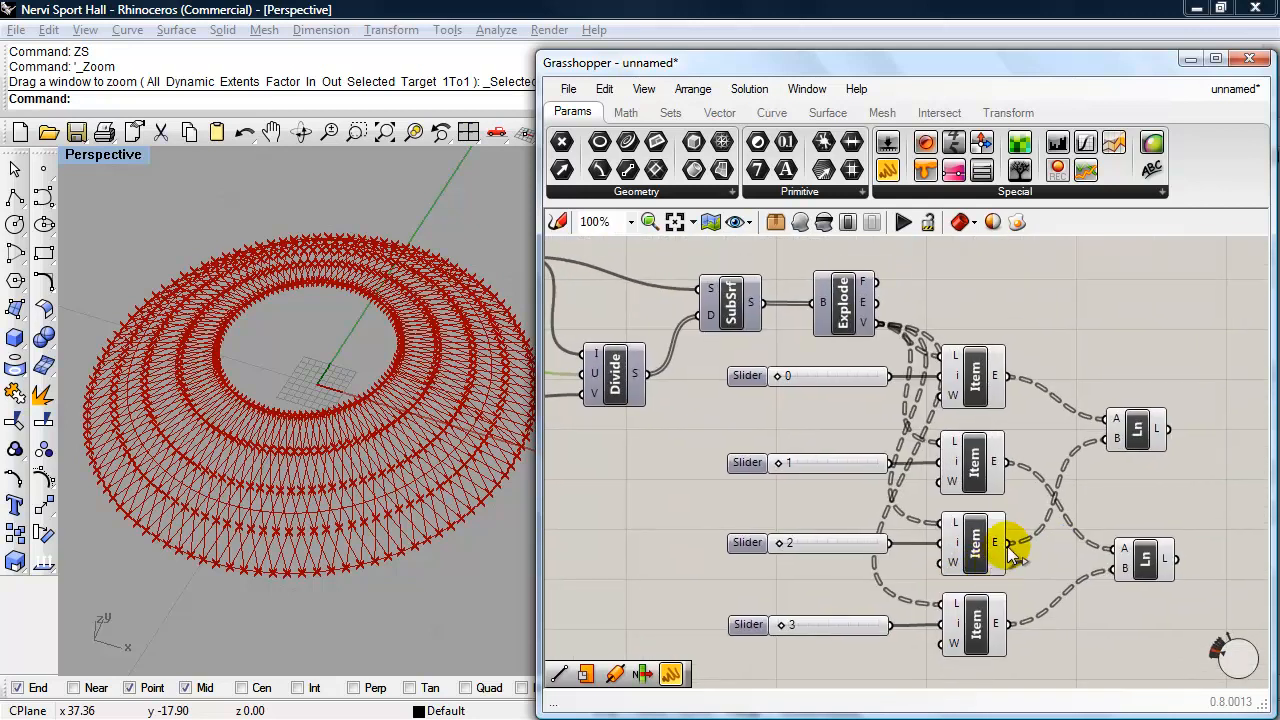
{"action": "right_click_drag", "start_coordinate": [1071, 573], "coordinate": [1023, 549]}
{"action": "left_click_drag", "start_coordinate": [923, 640], "coordinate": [893, 372]}
{"action": "left_click", "coordinate": [823, 222]}
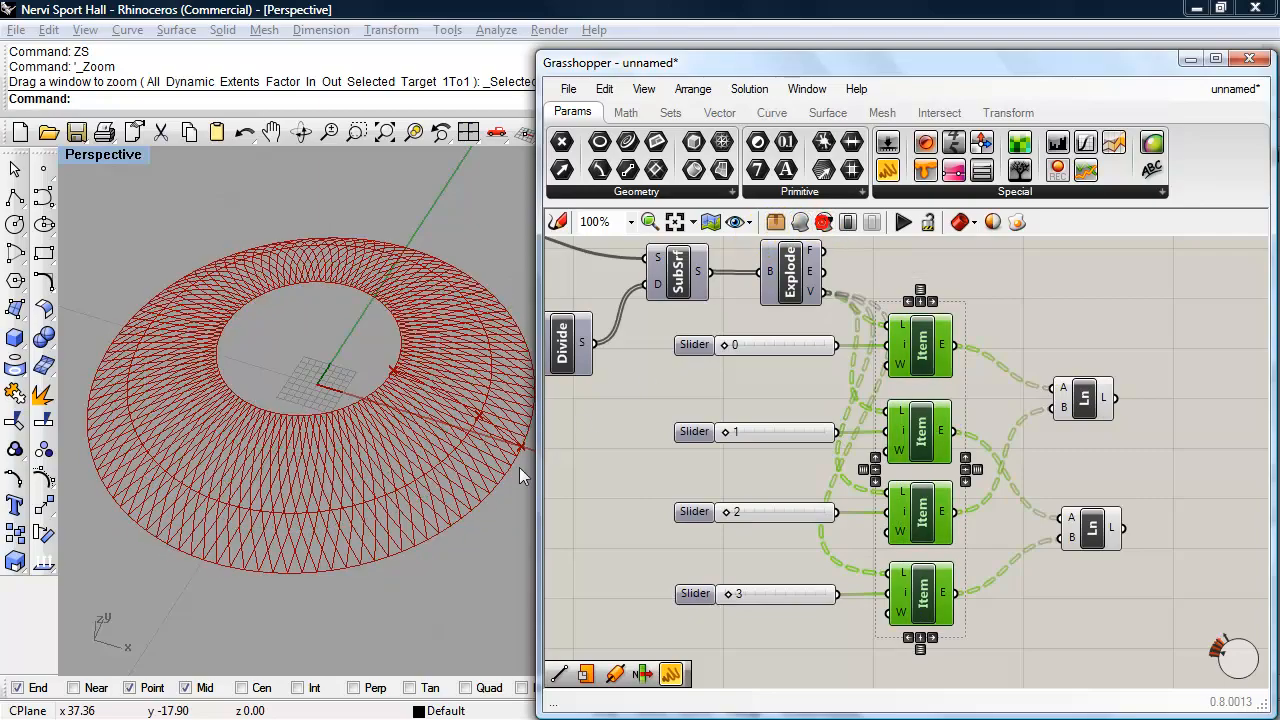
- Compare the dome lattice with the construction photo on page 4 of Nervi-Sports_Complex.pdf in Adobe Acrobat, and return to Rhino
{"action": "right_click_drag", "start_coordinate": [410, 490], "coordinate": [419, 533]}
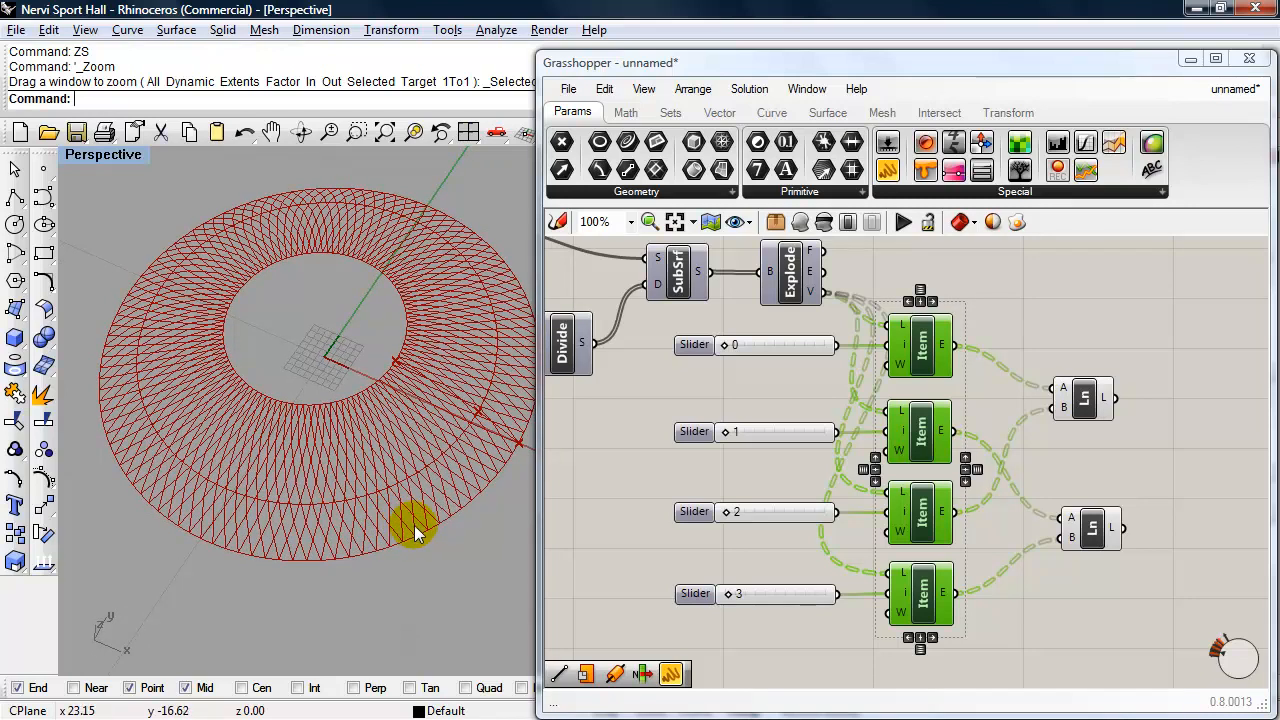
{"action": "key", "text": "alt+Tab"}
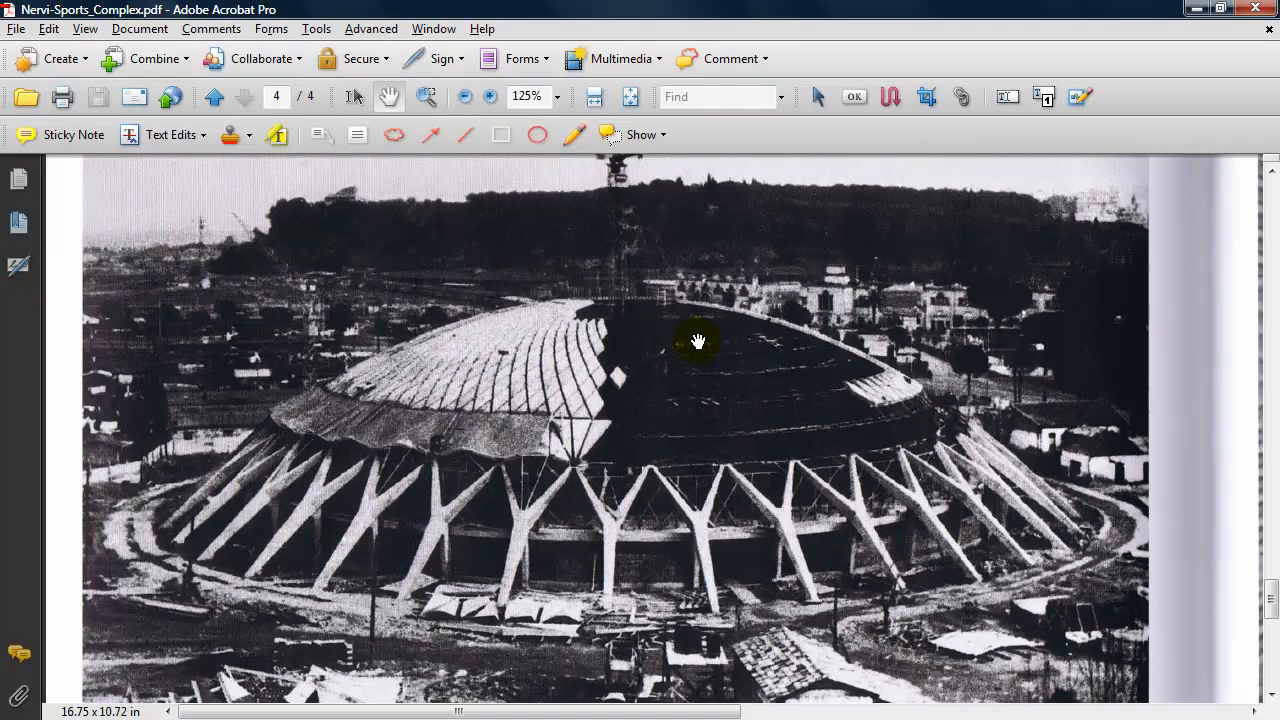
{"action": "key", "text": "alt+Tab"}
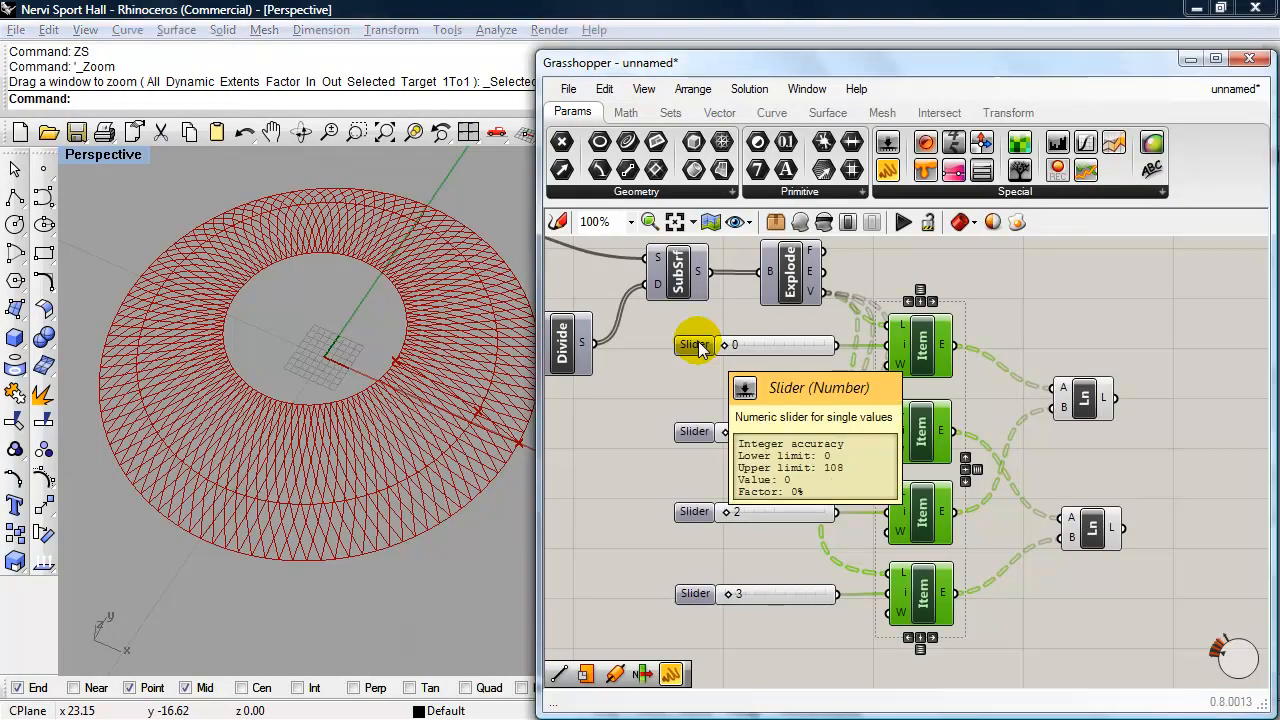
- Review the radius and height sliders driving the three circles, and examine the dome lattice from a lower angle
{"action": "right_click_drag", "start_coordinate": [625, 394], "coordinate": [973, 551]}
{"action": "right_click_drag", "start_coordinate": [690, 446], "coordinate": [1110, 461]}
{"action": "right_click_drag", "start_coordinate": [925, 424], "coordinate": [1187, 437]}
{"action": "right_click_drag", "start_coordinate": [702, 350], "coordinate": [740, 335]}
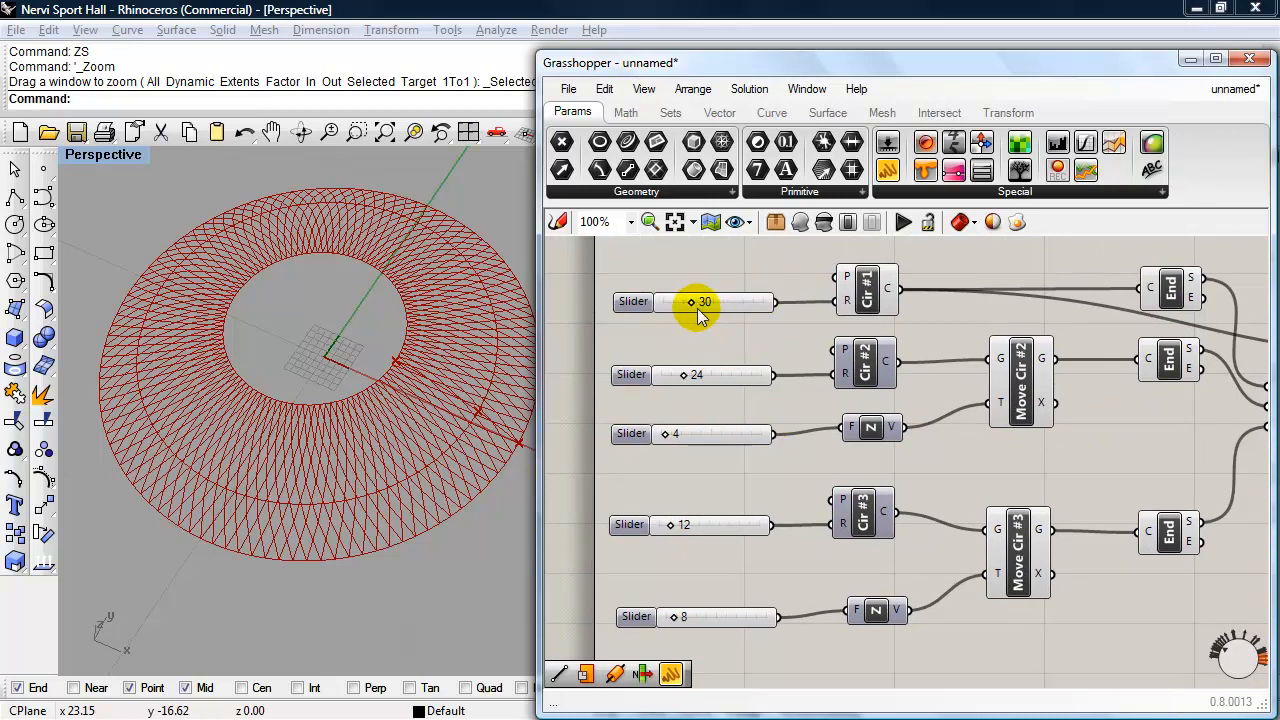
{"action": "left_click_drag", "start_coordinate": [691, 301], "coordinate": [695, 310]}
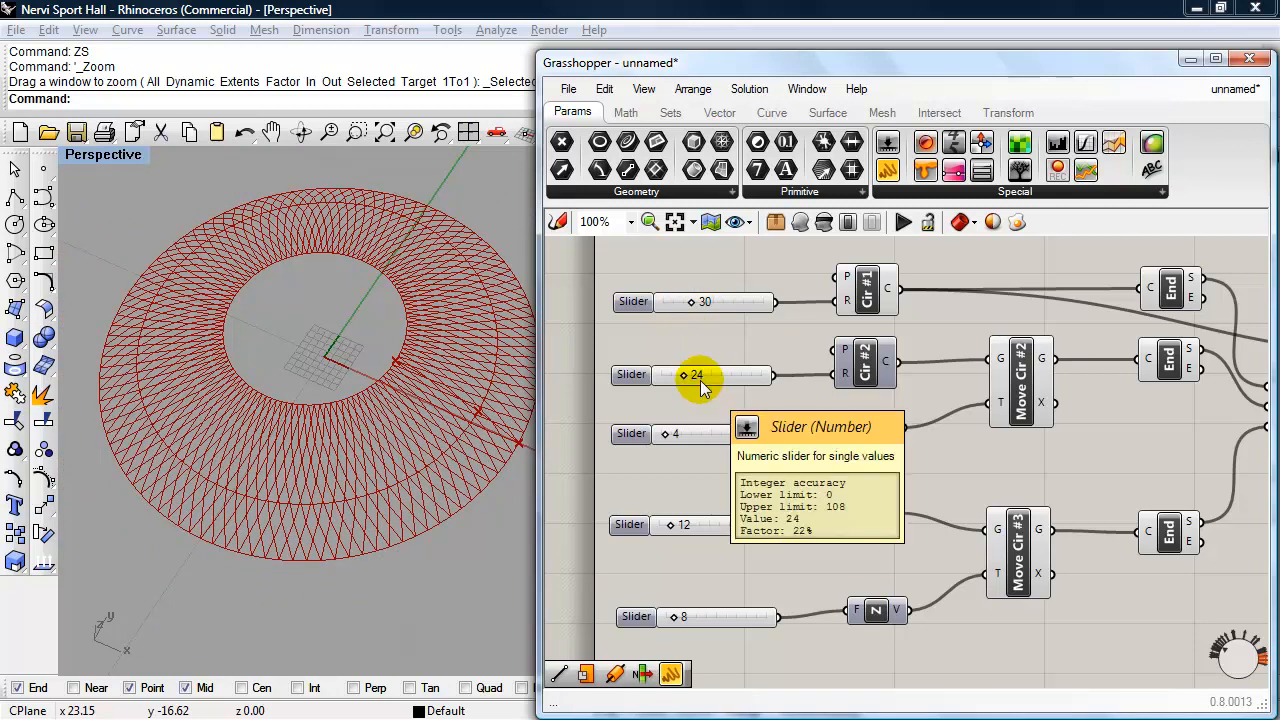
{"action": "left_click_drag", "start_coordinate": [787, 62], "coordinate": [764, 45]}
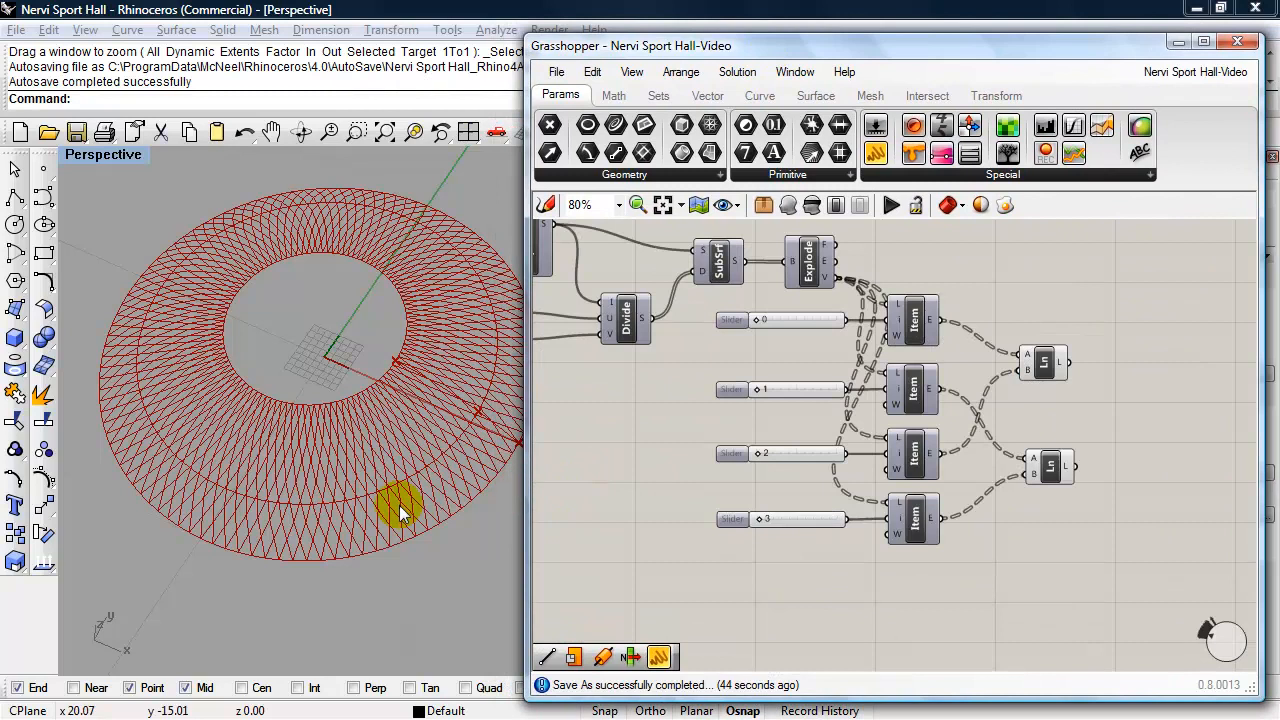
{"action": "right_click_drag", "start_coordinate": [351, 500], "coordinate": [366, 443]}
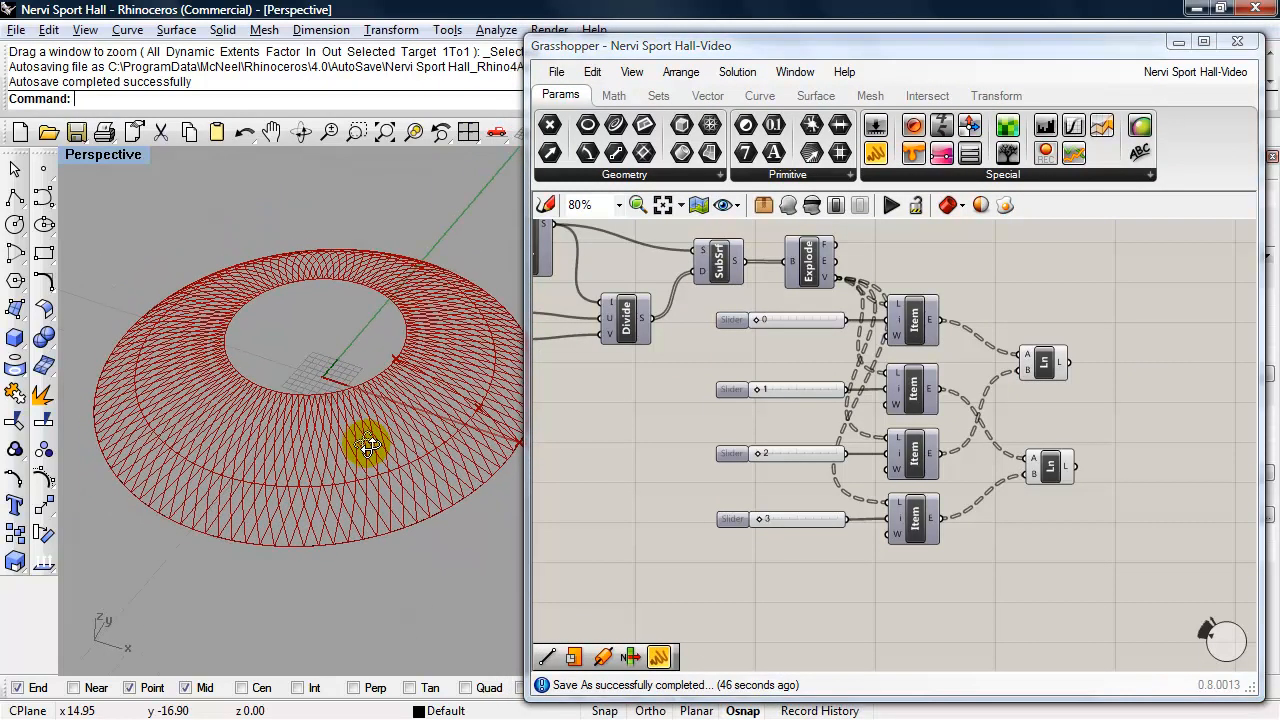
- Disable the preview of the Arc component that feeds the Swp1-Main Dome sweep
{"action": "right_click_drag", "start_coordinate": [600, 471], "coordinate": [887, 546]}
{"action": "right_click_drag", "start_coordinate": [706, 519], "coordinate": [941, 578]}
{"action": "left_click", "coordinate": [861, 382]}
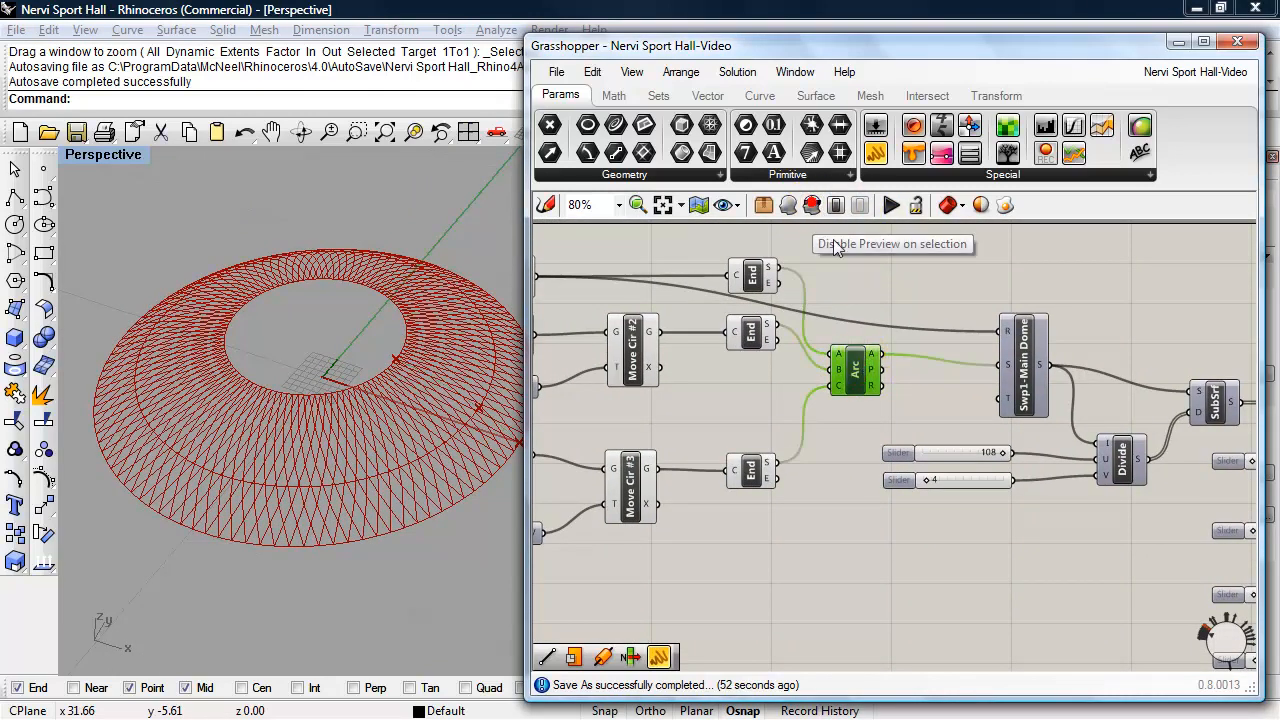
- Disable the preview of the three End components and of Move Cir #2
{"action": "right_click_drag", "start_coordinate": [873, 274], "coordinate": [963, 286]}
{"action": "left_click", "coordinate": [843, 483]}
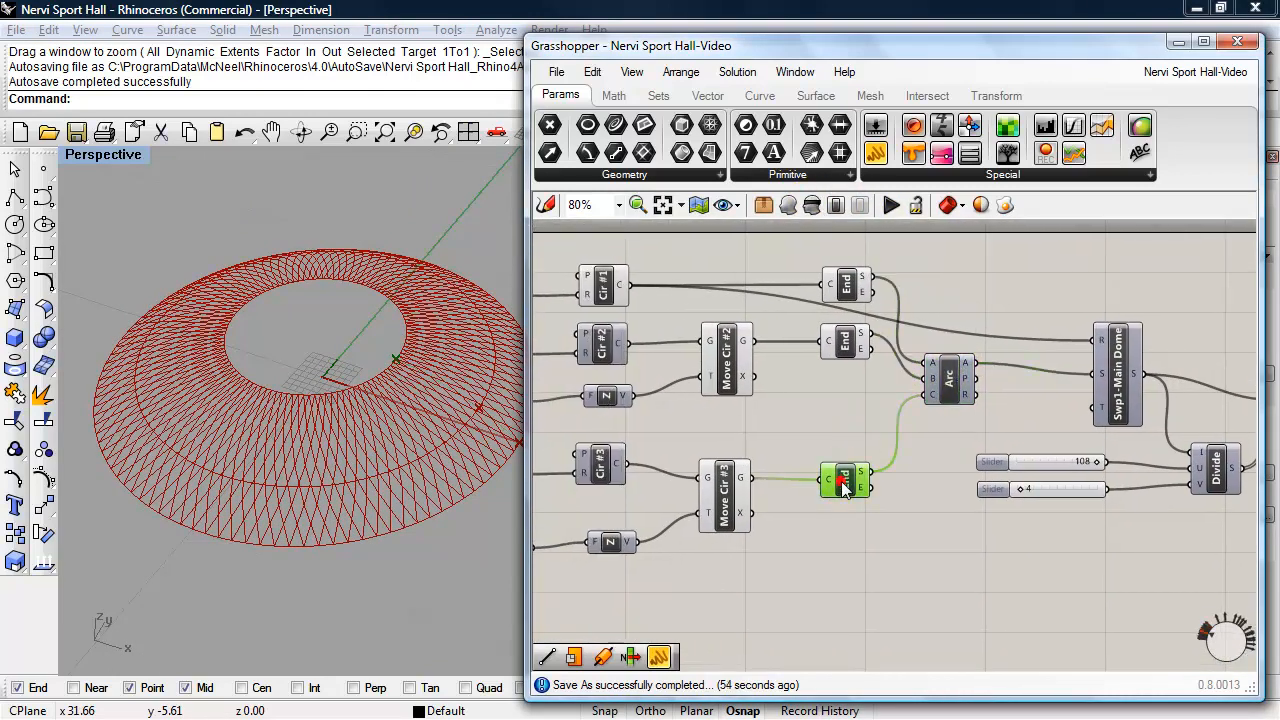
{"action": "left_click", "coordinate": [853, 344], "text": "shift"}
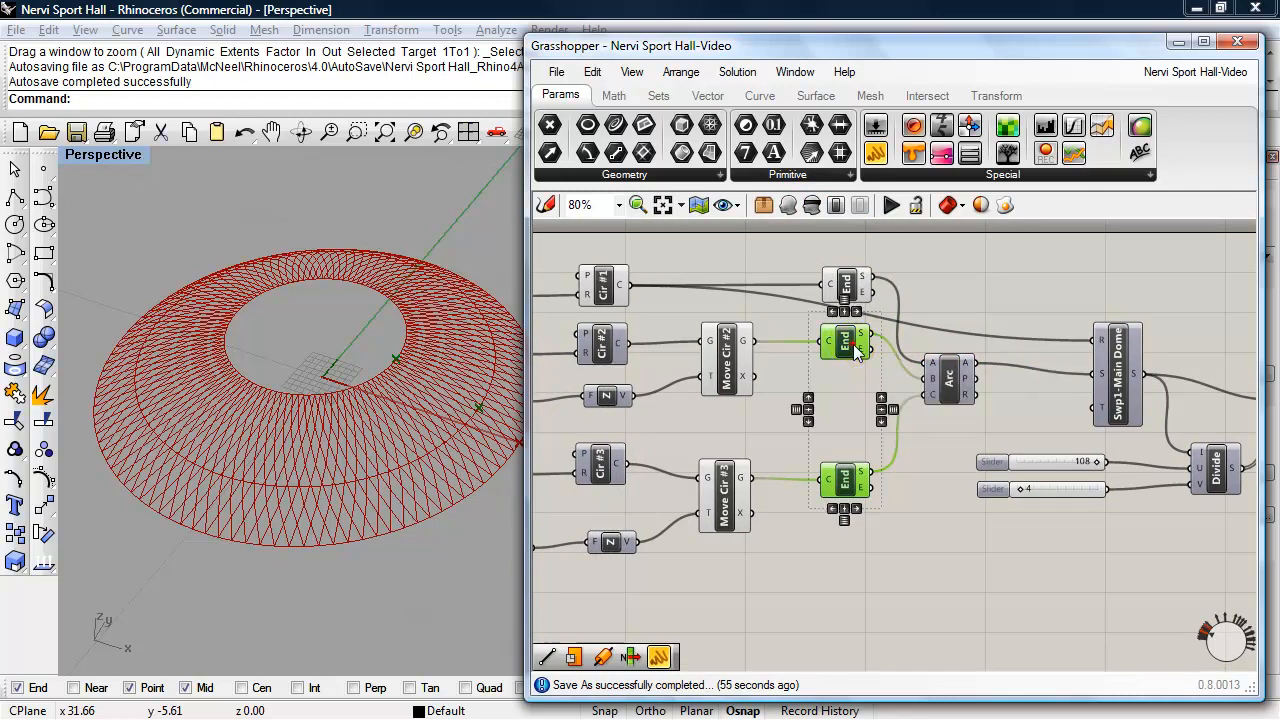
{"action": "left_click", "coordinate": [845, 283], "text": "shift"}
{"action": "right_click_drag", "start_coordinate": [400, 404], "coordinate": [373, 449]}
{"action": "right_click_drag", "start_coordinate": [427, 551], "coordinate": [391, 543]}
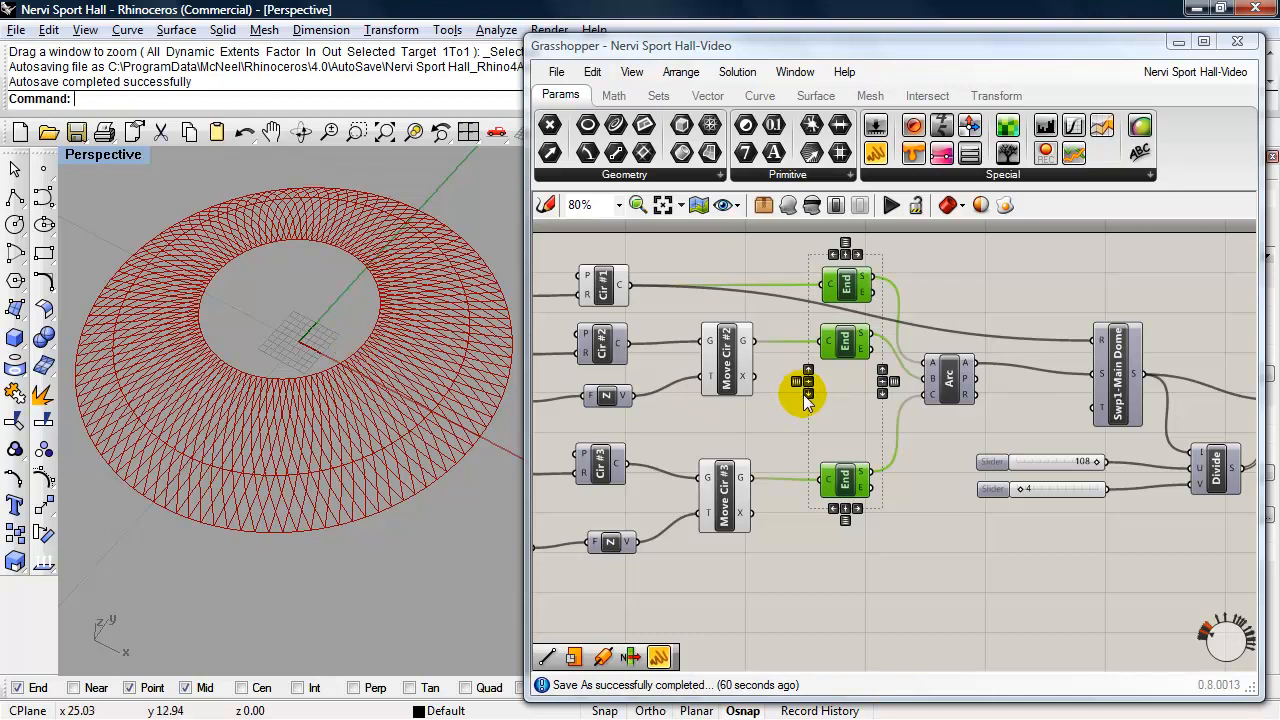
{"action": "left_click", "coordinate": [735, 368]}
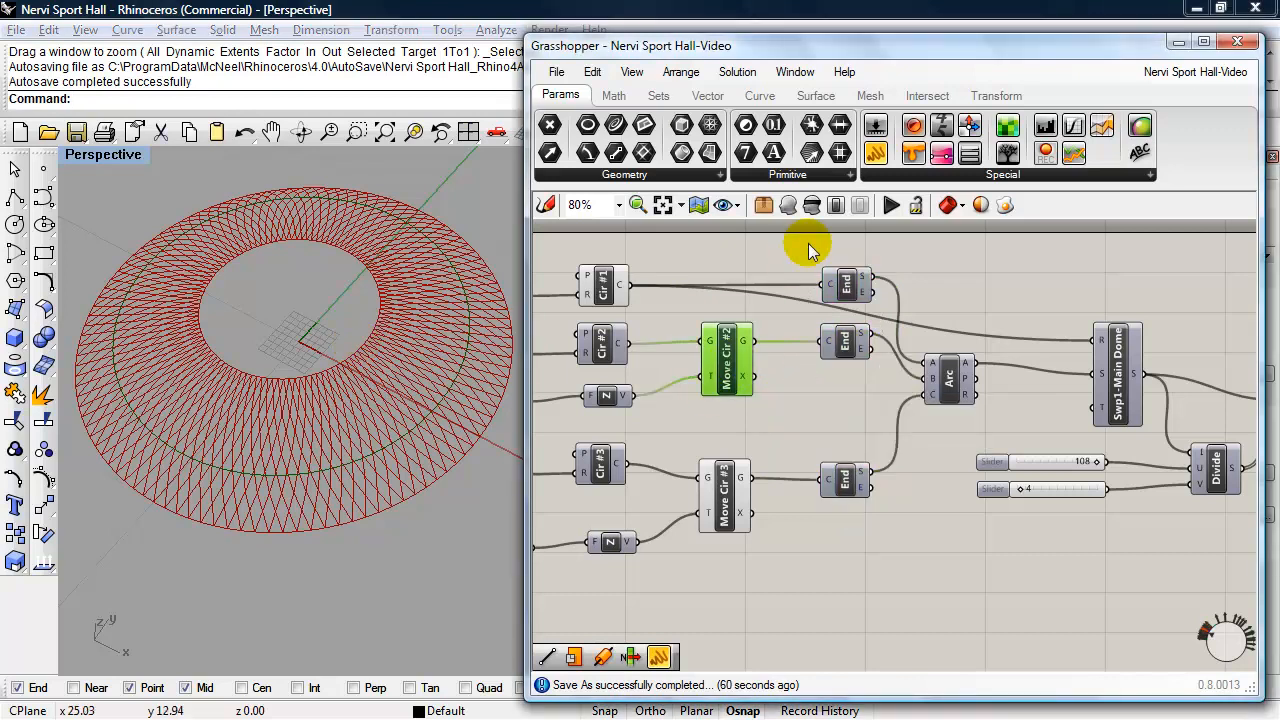
{"action": "mouse_move", "coordinate": [323, 451]}
{"action": "right_mouse_down"}
{"action": "mouse_move", "coordinate": [346, 391]}
{"action": "mouse_move", "coordinate": [320, 474]}
{"action": "right_mouse_up"}
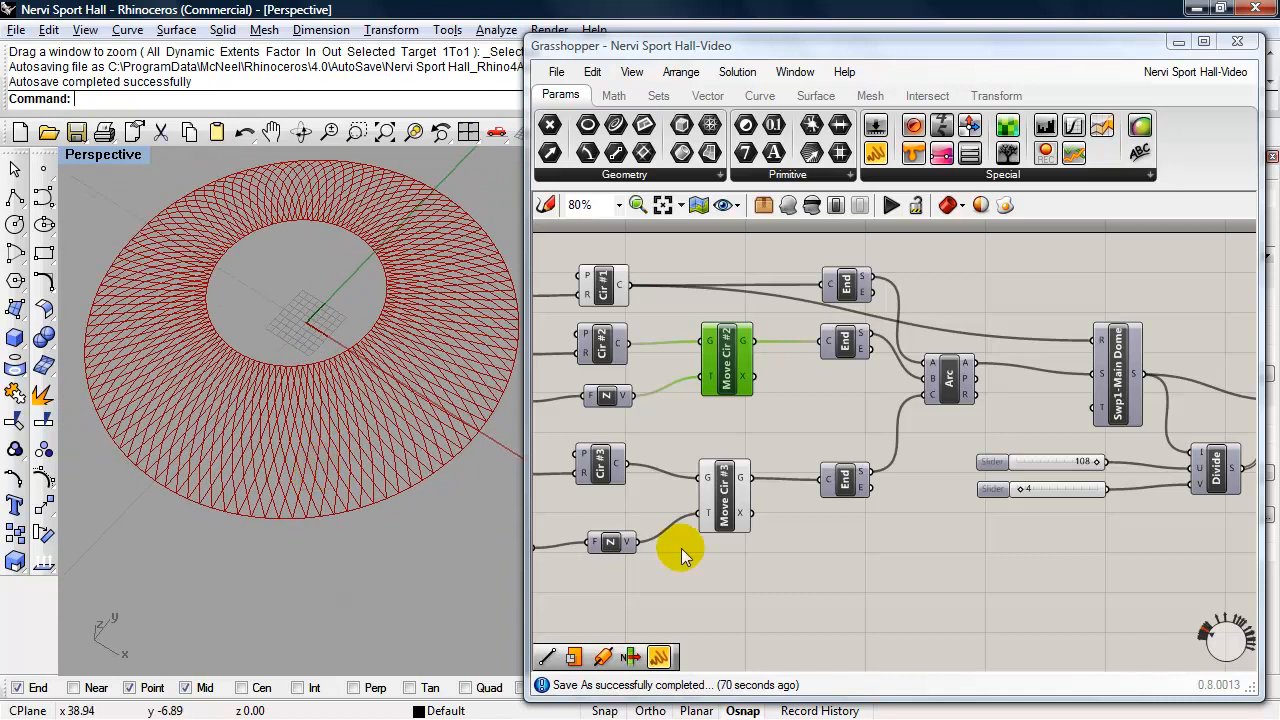
- Group all components of the definition and switch the group's boundary from a box to rectangular outlines around the components
{"action": "scroll", "coordinate": [953, 583], "scroll_direction": "down", "scroll_amount": 3}
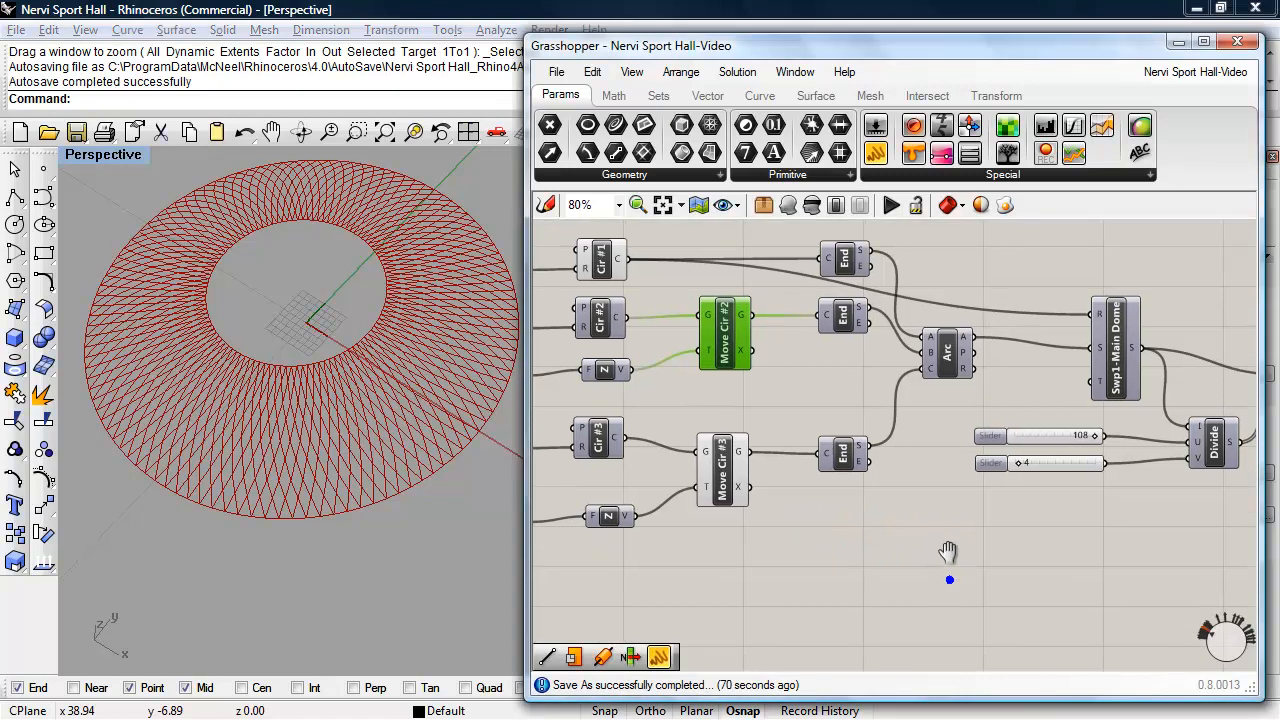
{"action": "scroll", "coordinate": [885, 489], "scroll_direction": "down", "scroll_amount": 3}
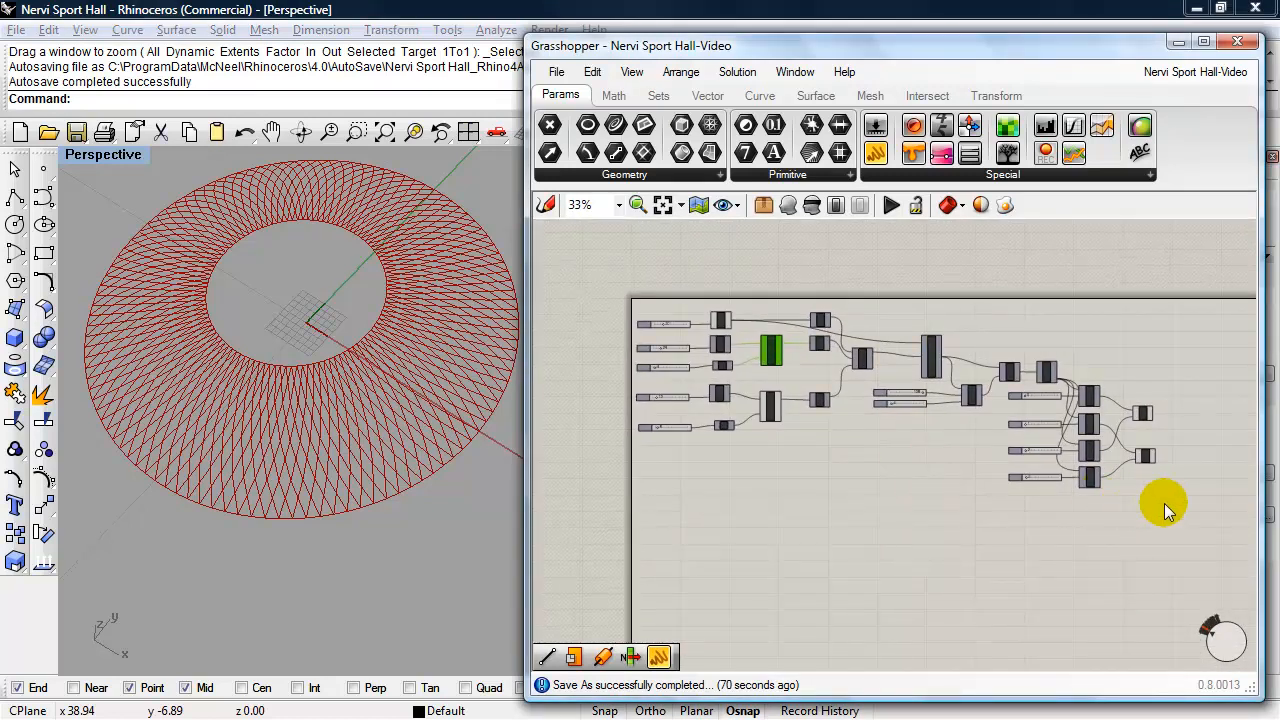
{"action": "left_click", "coordinate": [1143, 549]}
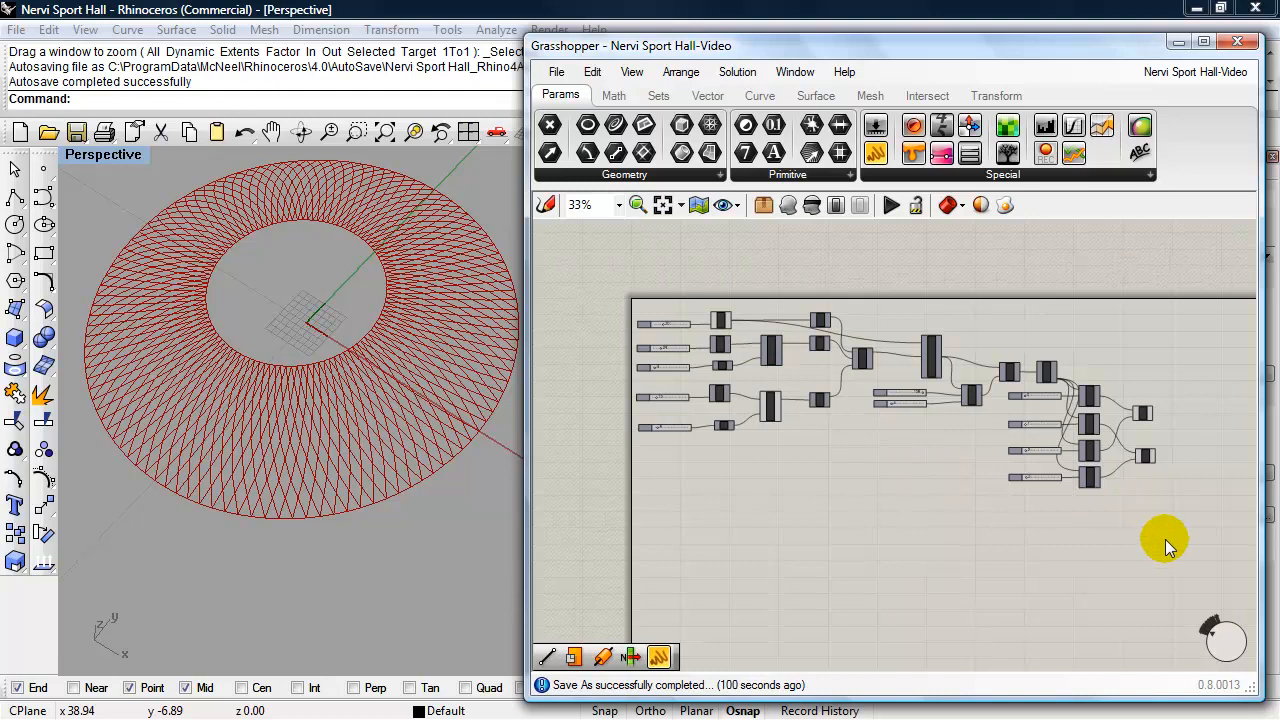
{"action": "left_click_drag", "start_coordinate": [1165, 539], "coordinate": [625, 287]}
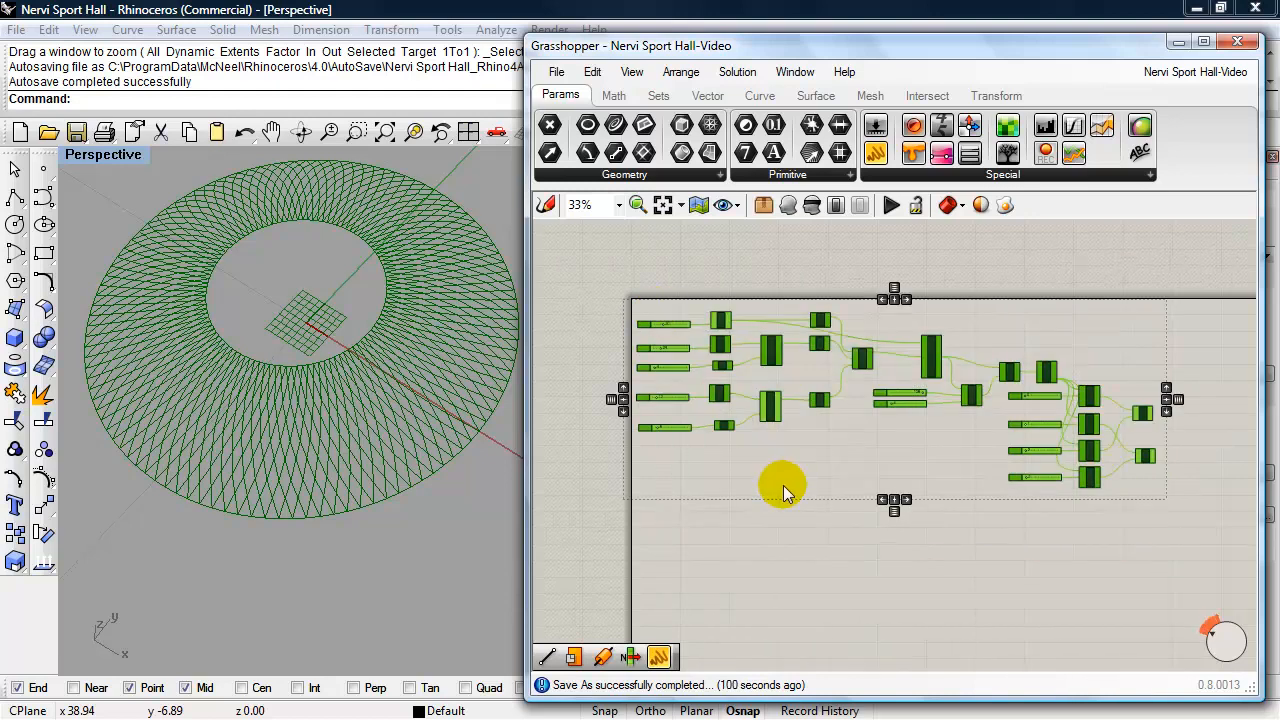
{"action": "key", "text": "ctrl+g"}
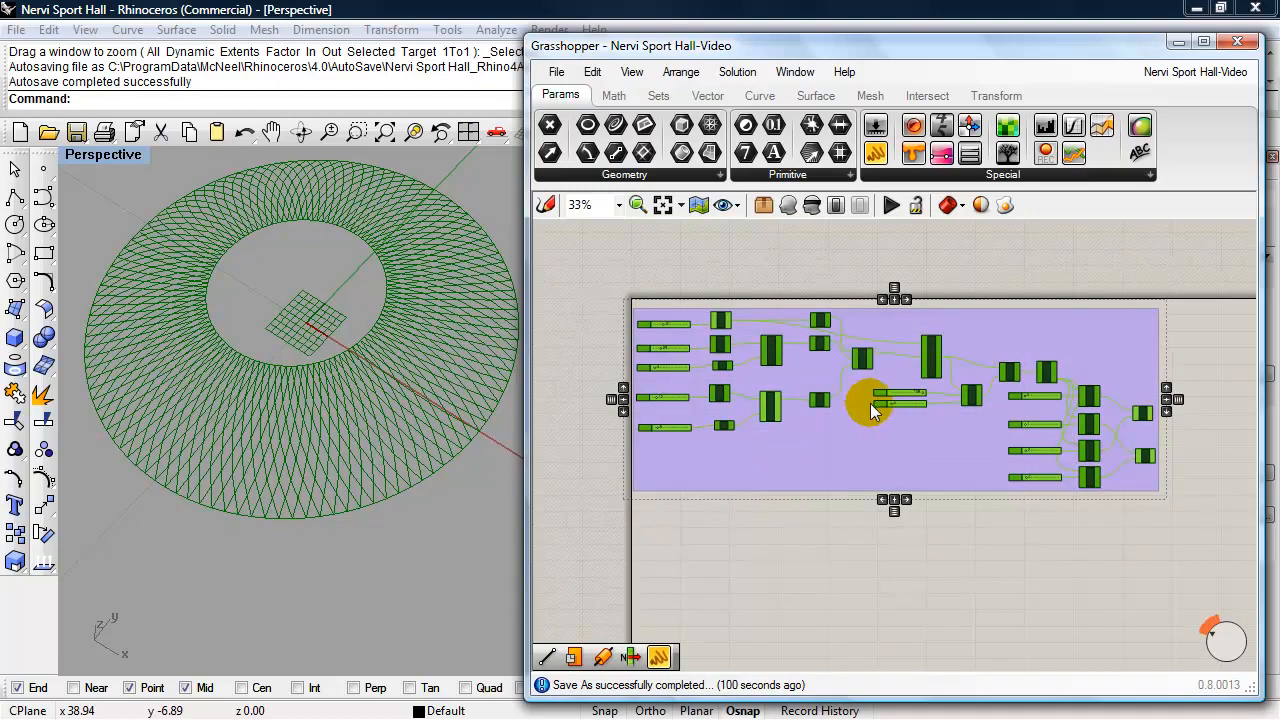
{"action": "left_click", "coordinate": [834, 438]}
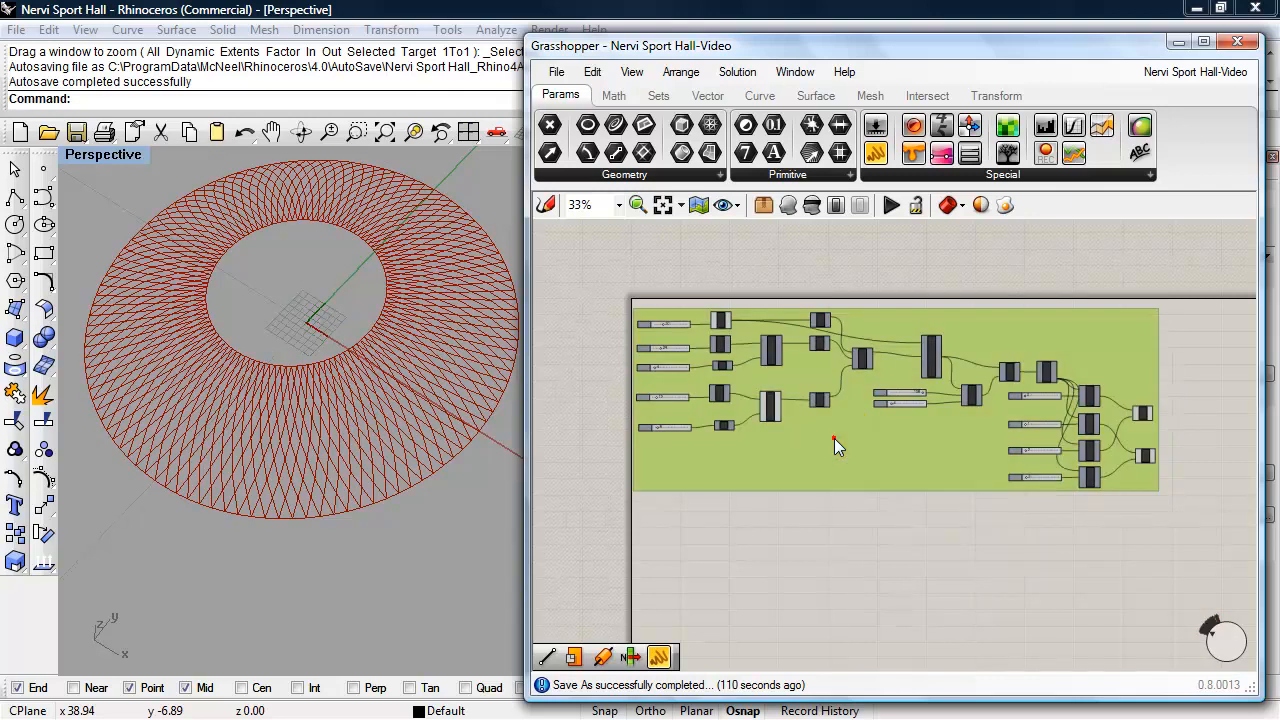
{"action": "double_click", "coordinate": [909, 424]}
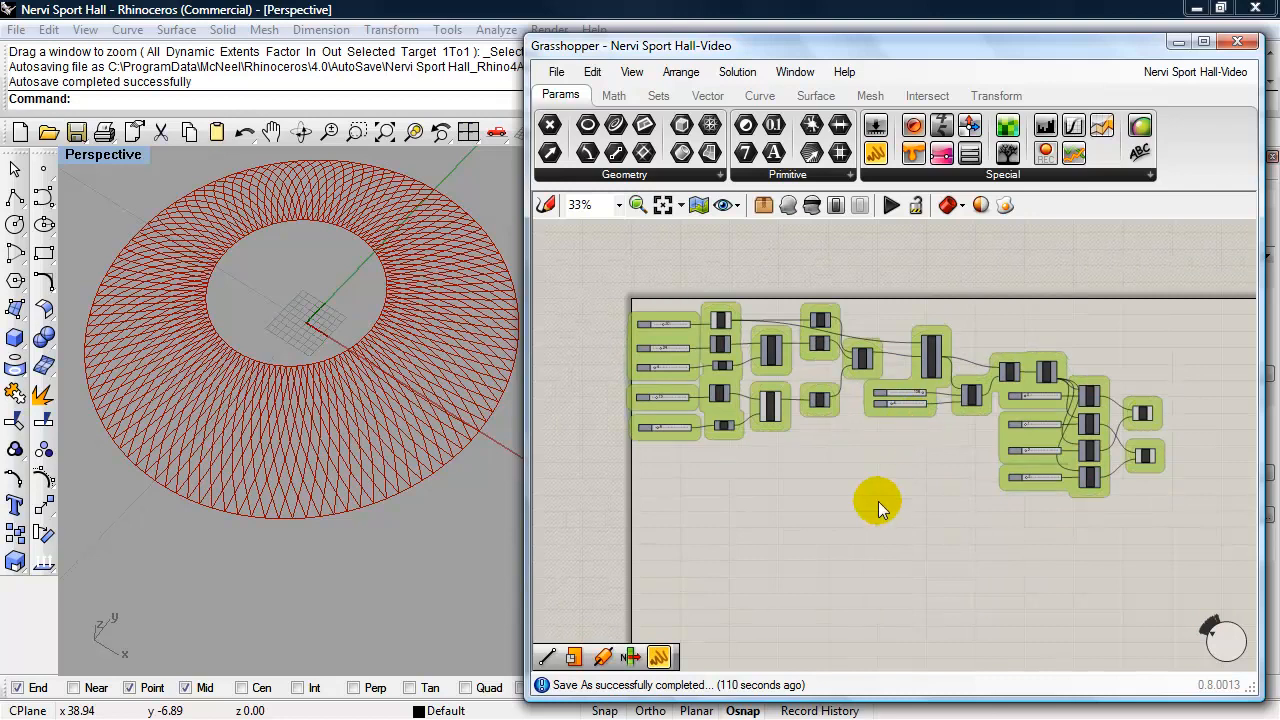
- Add a scribble note reading "Main Dome" at size 50 beside the grouped components
{"action": "right_click_drag", "start_coordinate": [878, 500], "coordinate": [800, 485]}
{"action": "scroll", "coordinate": [800, 485], "scroll_direction": "up", "scroll_amount": 1}
{"action": "scroll", "coordinate": [800, 488], "scroll_direction": "down", "scroll_amount": 1}
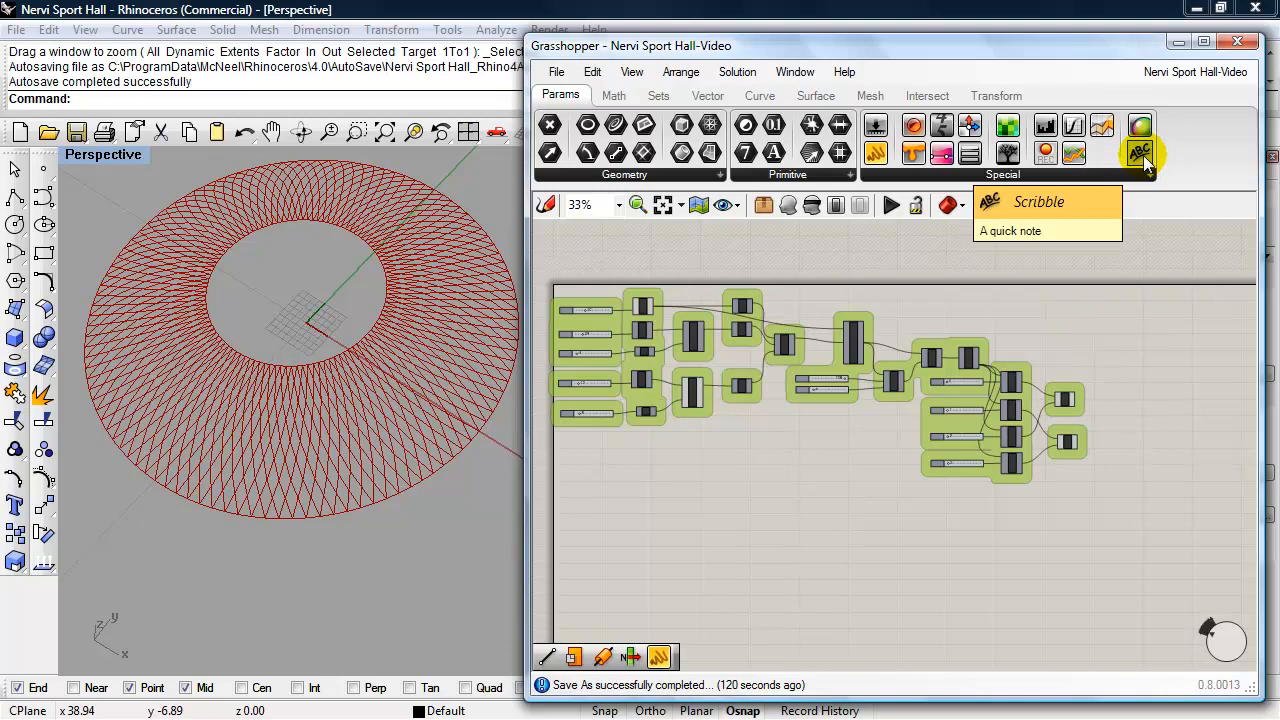
{"action": "mouse_move", "coordinate": [1143, 155]}
{"action": "left_mouse_down"}
{"action": "mouse_move", "coordinate": [1071, 329]}
{"action": "mouse_move", "coordinate": [1050, 334]}
{"action": "left_mouse_up"}
{"action": "double_click", "coordinate": [1043, 330]}
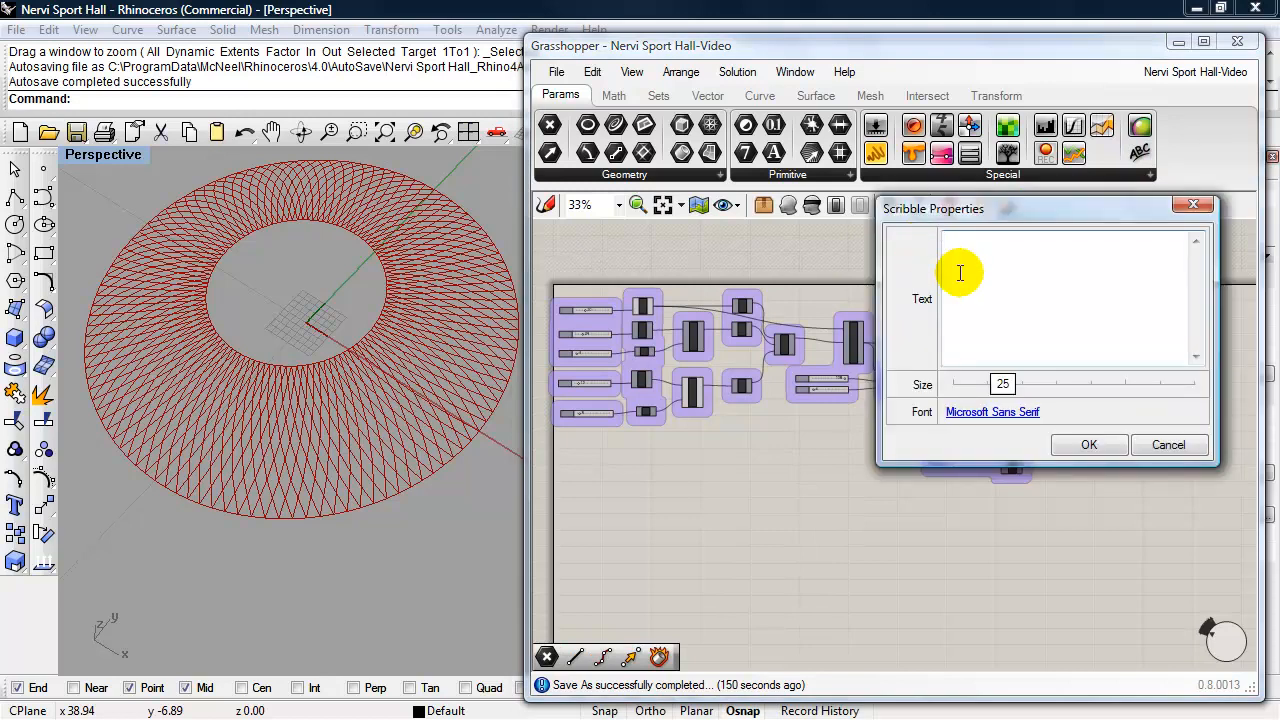
{"action": "type", "text": "M"}
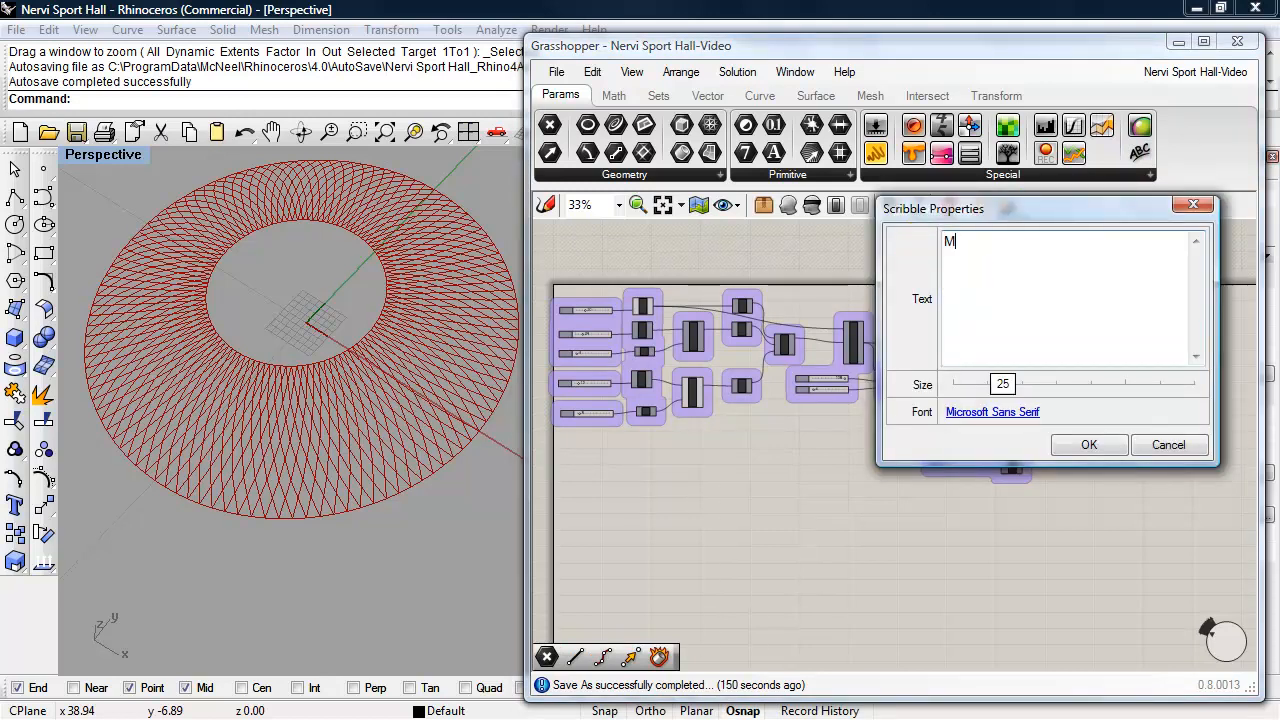
{"action": "type", "text": "ain Dome"}
{"action": "left_click_drag", "start_coordinate": [1005, 385], "coordinate": [1080, 396]}
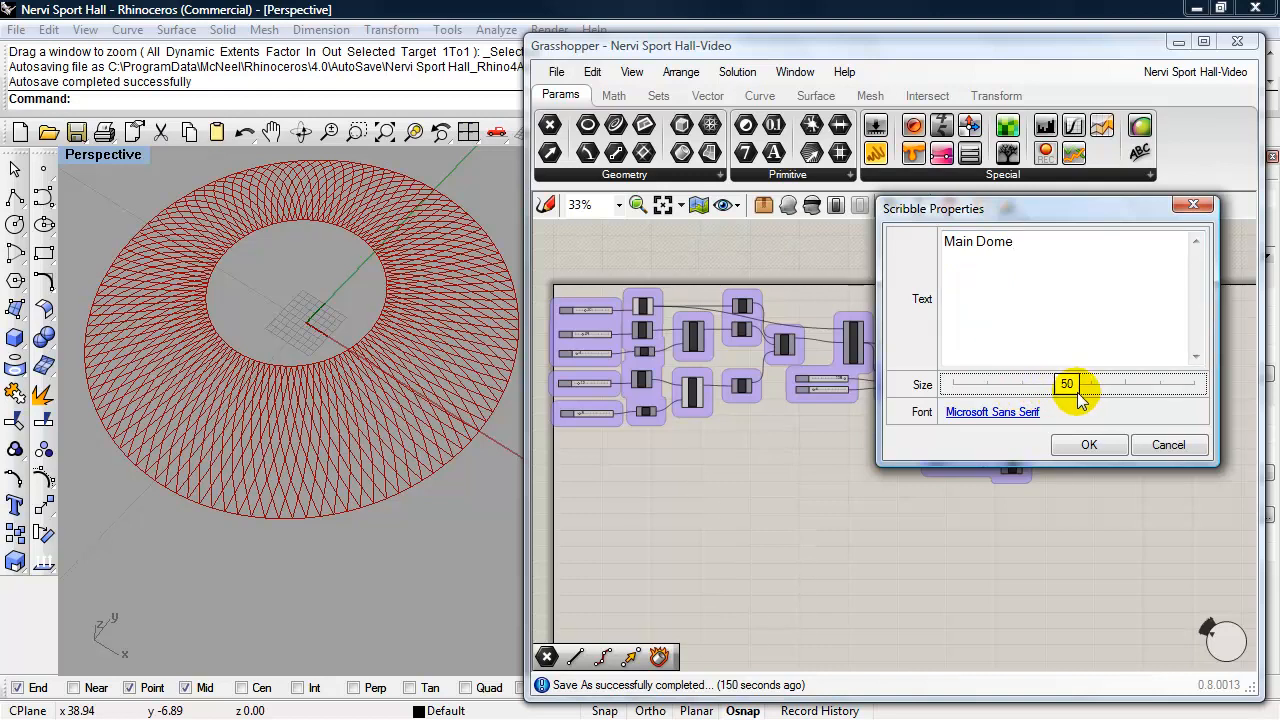
{"action": "left_click", "coordinate": [1089, 444]}
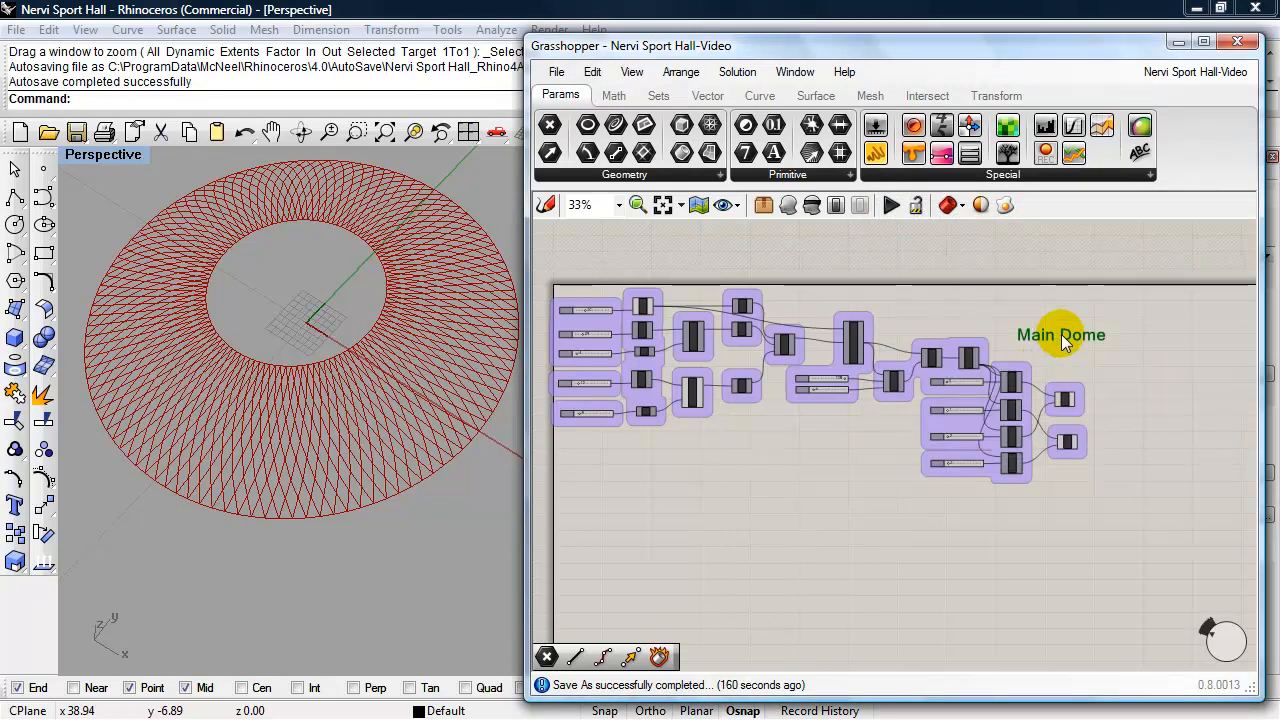
- Place the Main Dome label horizontally, just above the List Item and Line components
{"action": "mouse_move", "coordinate": [1060, 334]}
{"action": "left_mouse_down"}
{"action": "mouse_move", "coordinate": [1048, 339]}
{"action": "mouse_move", "coordinate": [1060, 333]}
{"action": "mouse_move", "coordinate": [1040, 322]}
{"action": "mouse_move", "coordinate": [1053, 344]}
{"action": "mouse_move", "coordinate": [1045, 330]}
{"action": "mouse_move", "coordinate": [1094, 350]}
{"action": "left_mouse_up"}
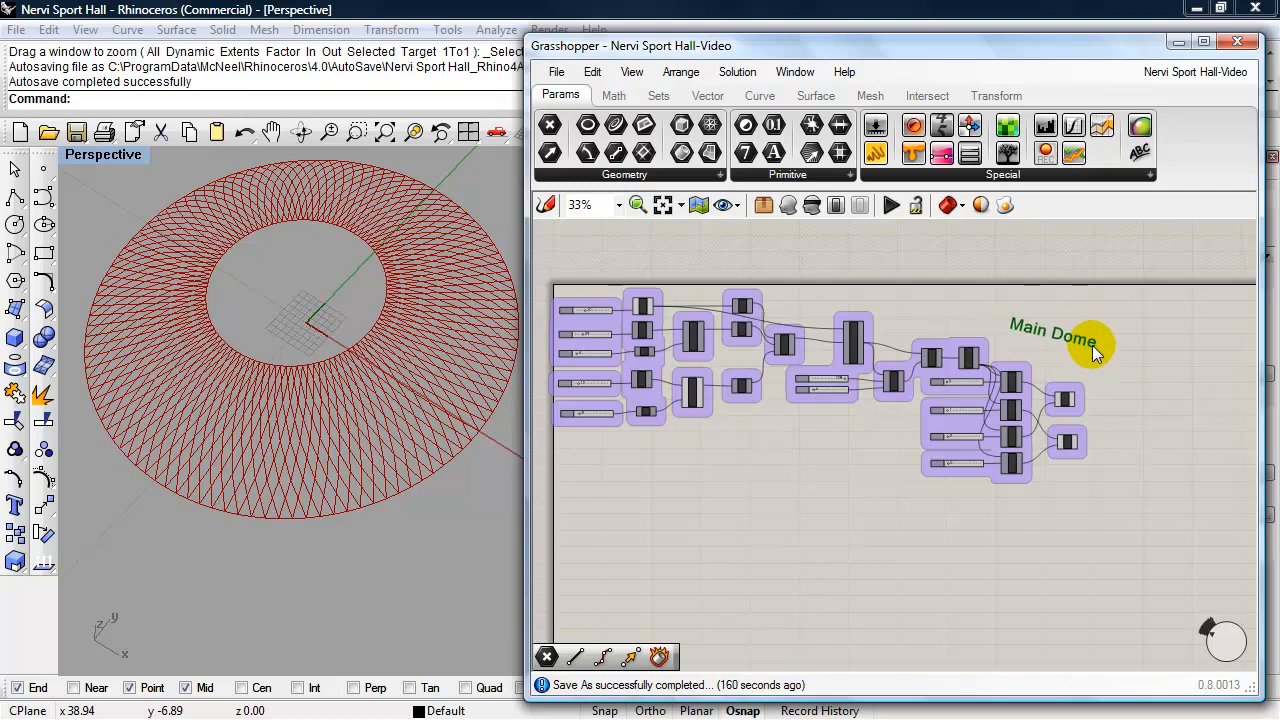
{"action": "mouse_move", "coordinate": [1016, 334]}
{"action": "left_mouse_down"}
{"action": "mouse_move", "coordinate": [1061, 335]}
{"action": "mouse_move", "coordinate": [1048, 345]}
{"action": "left_mouse_up"}
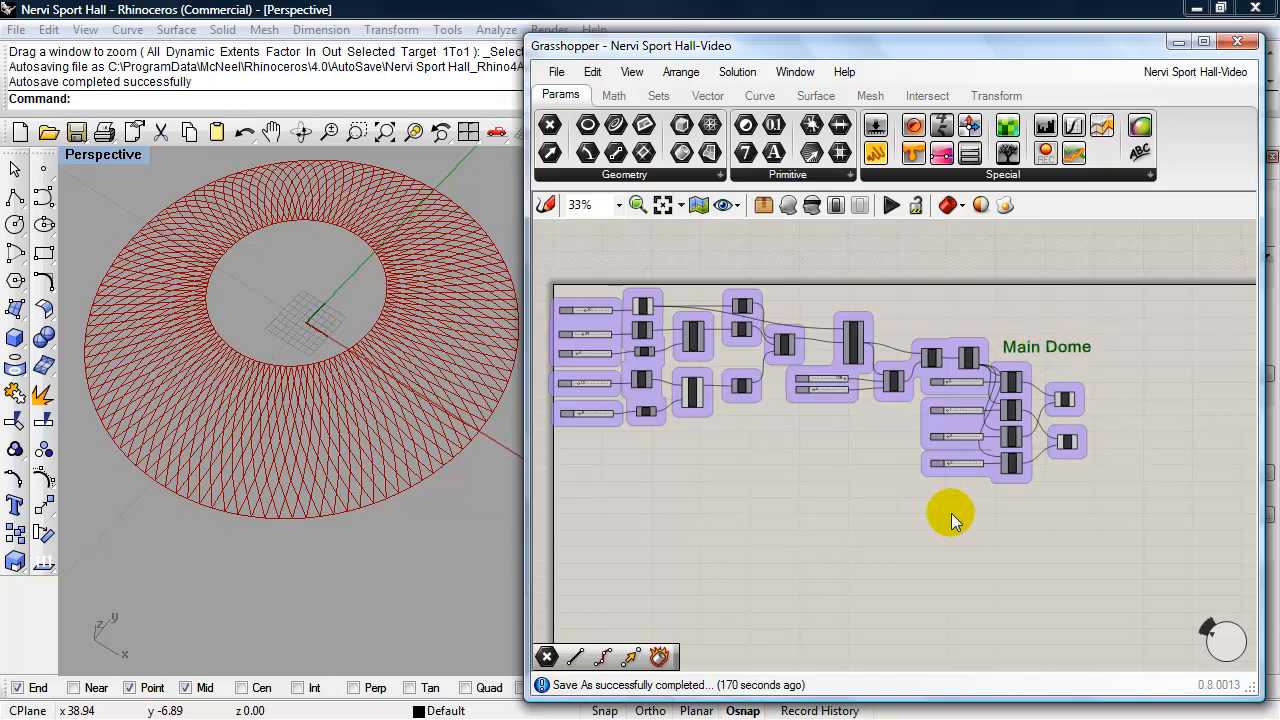
{"action": "left_click", "coordinate": [307, 336]}
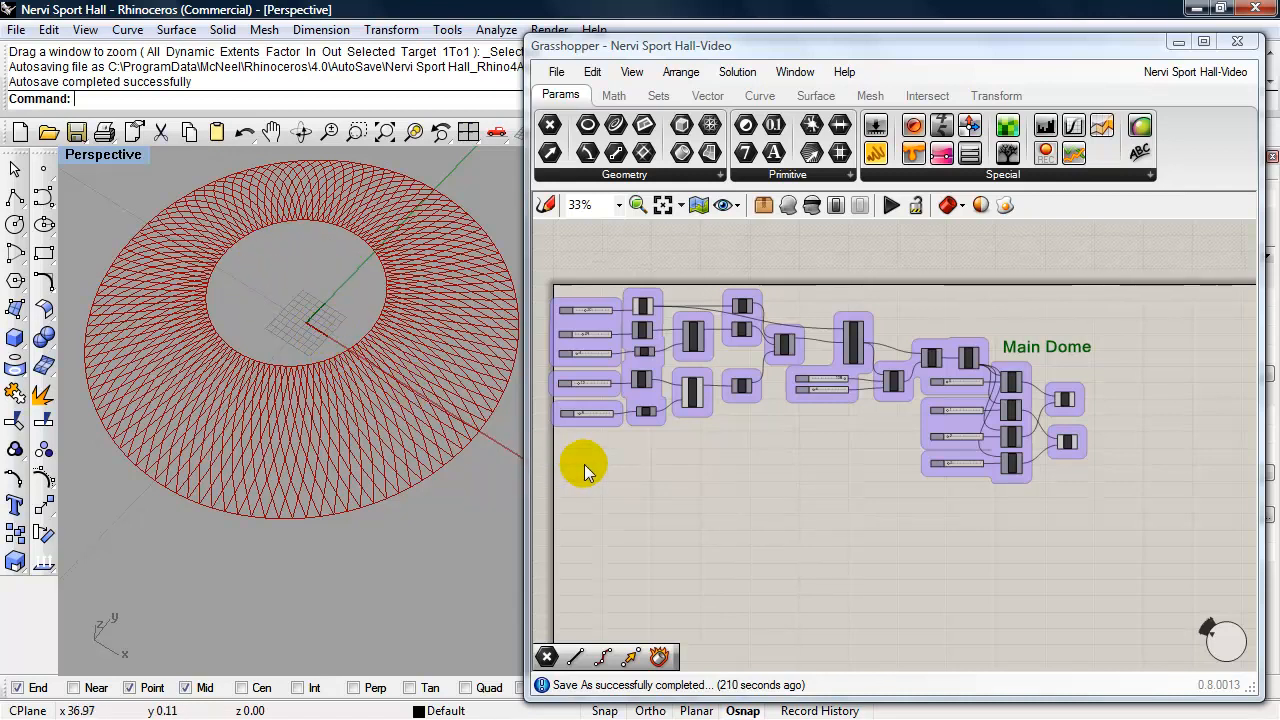
- Duplicate Cir #2, Move Cir #2, their Z vector and both sliders, and place the copies below the Main Dome group
{"action": "scroll", "coordinate": [591, 463], "scroll_direction": "up", "scroll_amount": 3}
{"action": "right_click_drag", "start_coordinate": [663, 470], "coordinate": [846, 600]}
{"action": "scroll", "coordinate": [799, 558], "scroll_direction": "up", "scroll_amount": 2}
{"action": "left_click", "coordinate": [809, 285]}
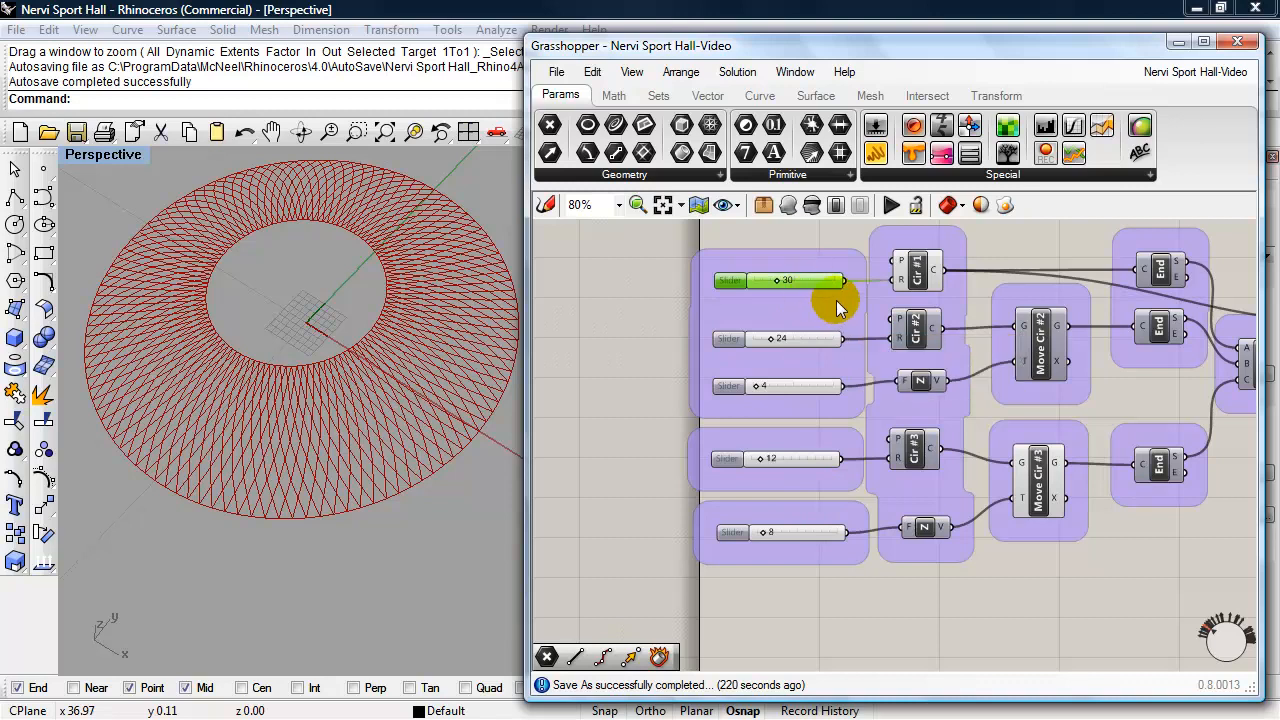
{"action": "left_click", "coordinate": [806, 340]}
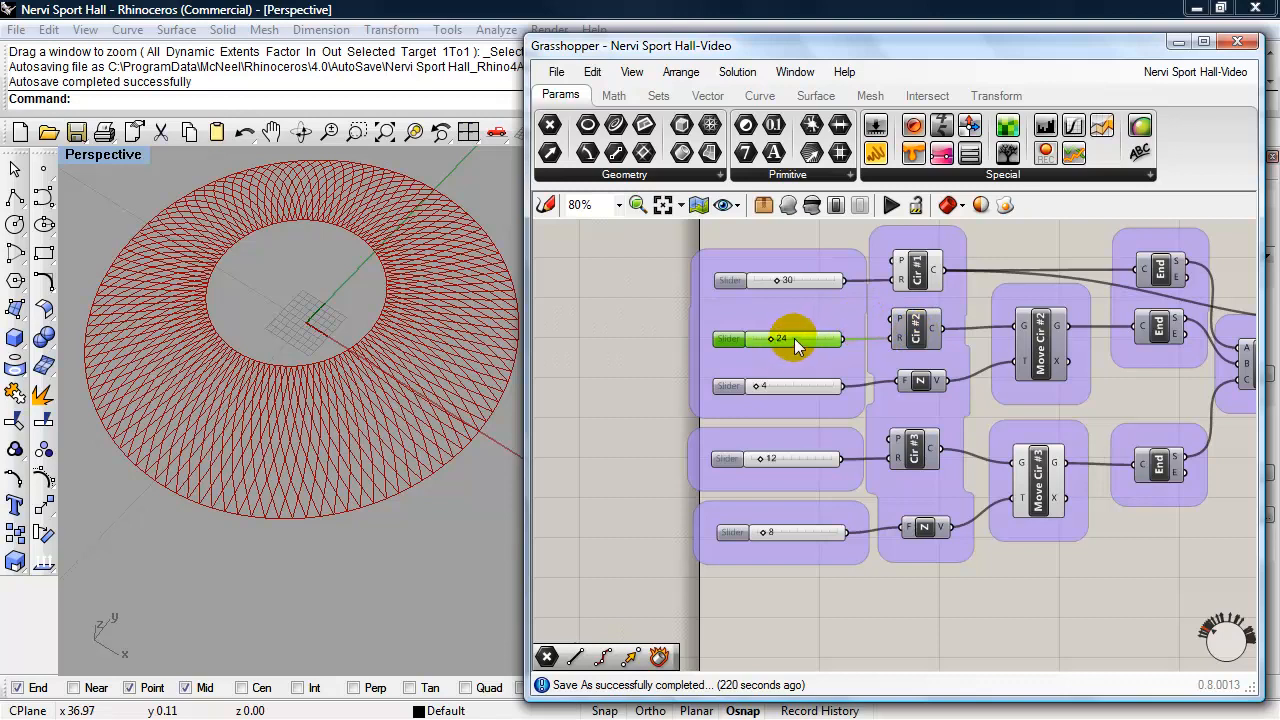
{"action": "left_click", "coordinate": [915, 330], "text": "shift"}
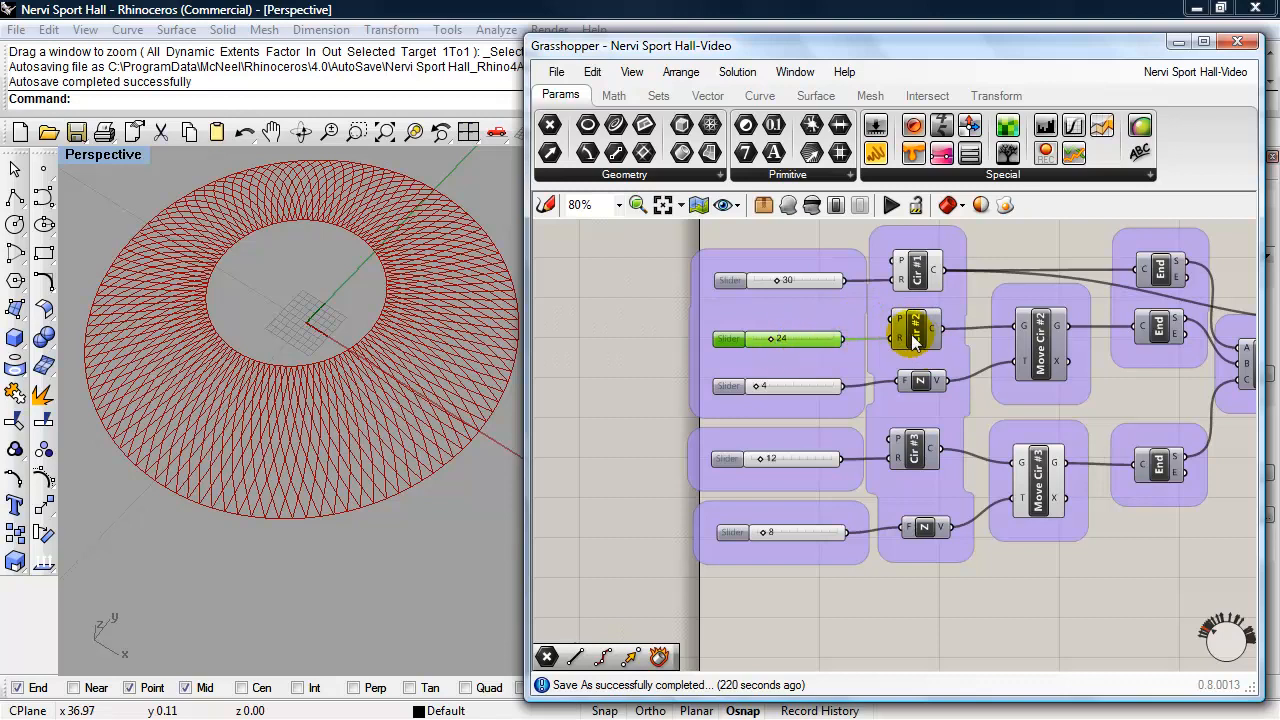
{"action": "left_click", "coordinate": [1043, 352], "text": "shift"}
{"action": "left_click", "coordinate": [938, 388], "text": "shift"}
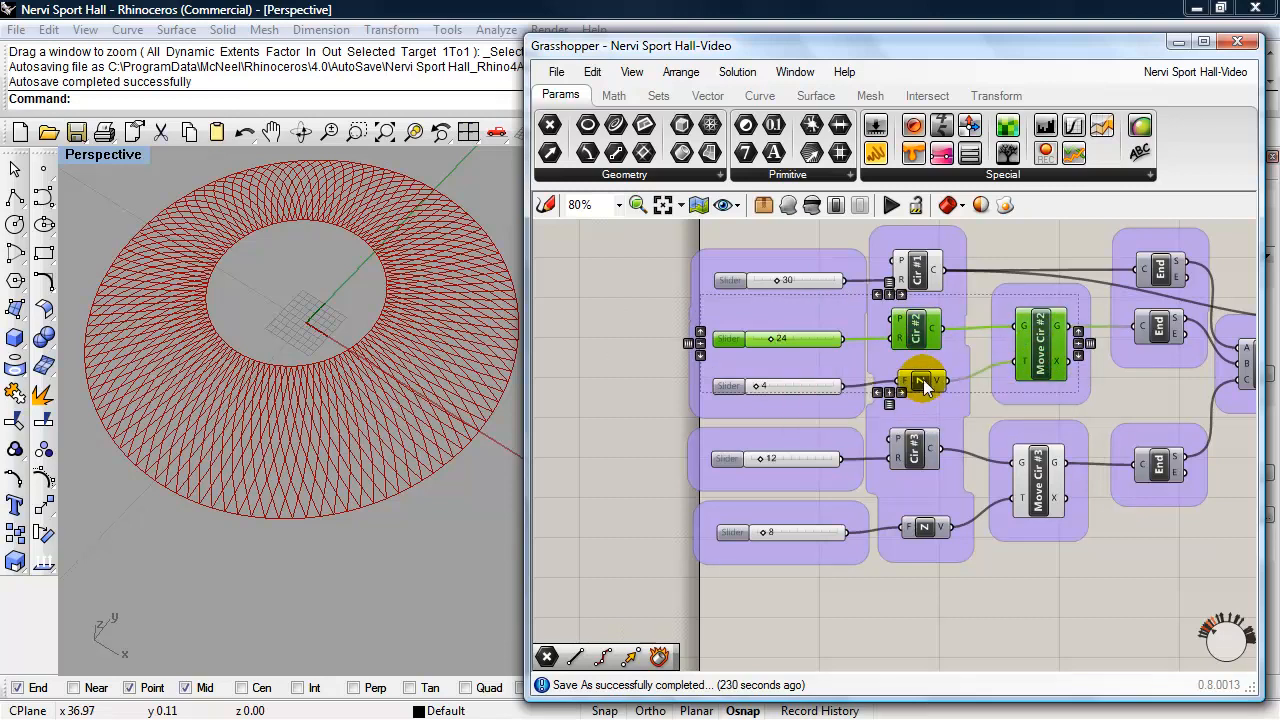
{"action": "left_click", "coordinate": [783, 386], "text": "shift"}
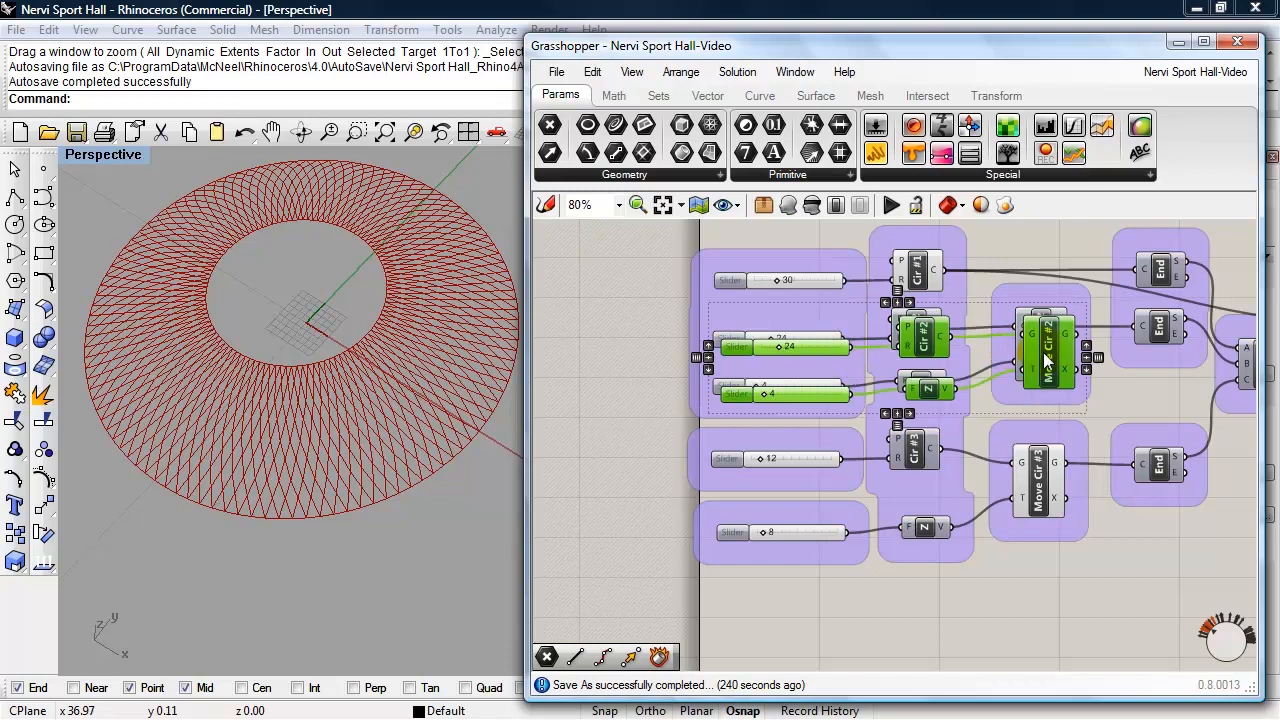
{"action": "key", "text": "ctrl+v"}
{"action": "right_click_drag", "start_coordinate": [1083, 574], "coordinate": [1042, 340]}
{"action": "left_click_drag", "start_coordinate": [1000, 389], "coordinate": [991, 505]}
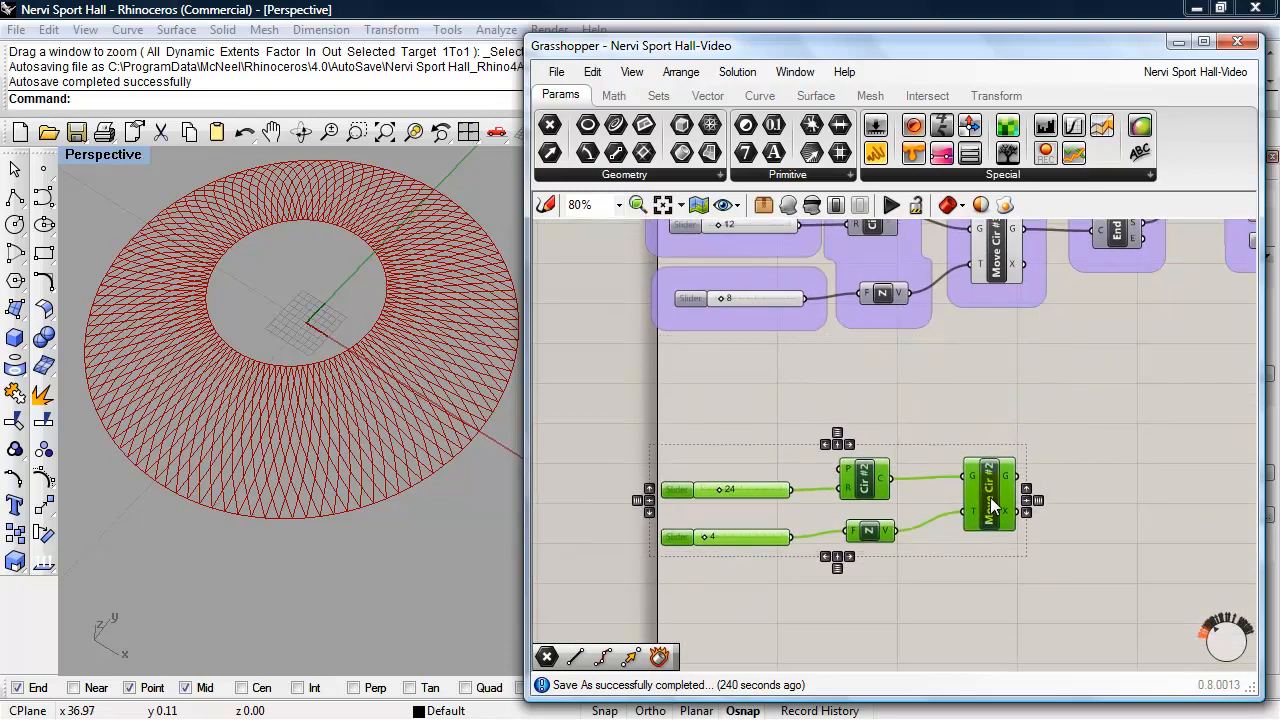
- Rename the copied circle component Cir #4 and the copied move component Move Cir #4
{"action": "left_click", "coordinate": [971, 393]}
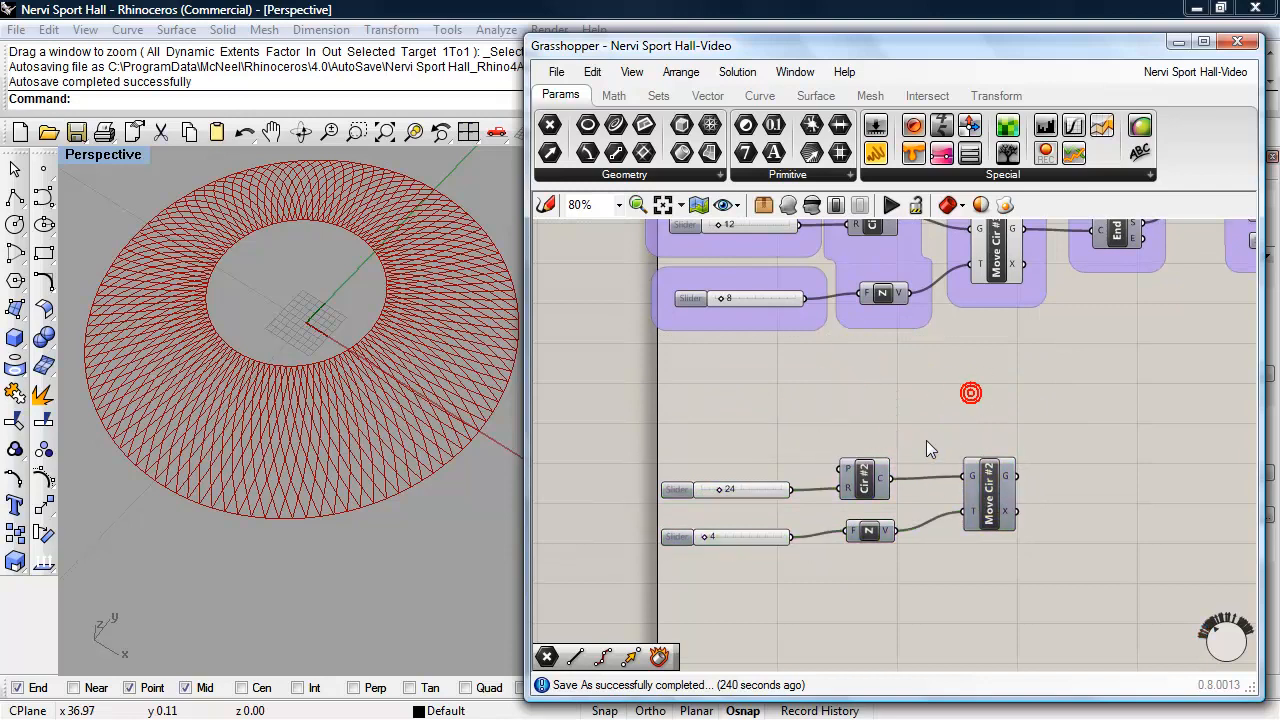
{"action": "right_click", "coordinate": [866, 483]}
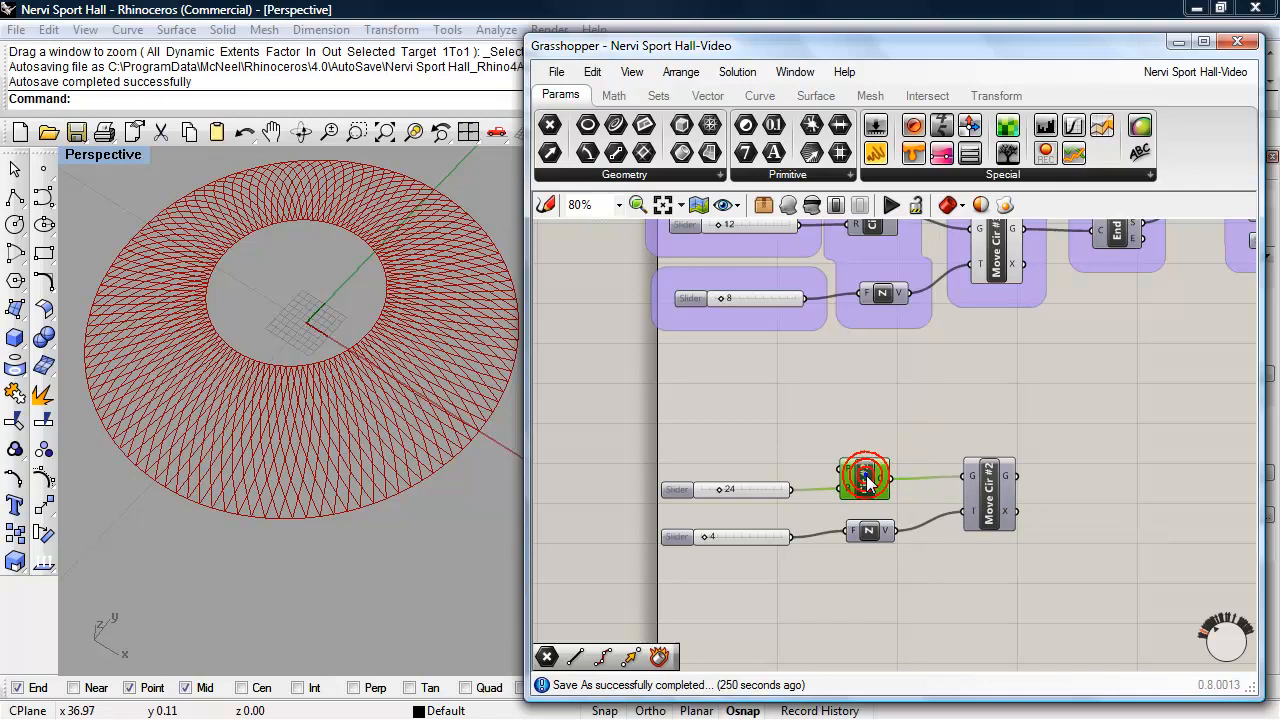
{"action": "key", "text": "BackSpace"}
{"action": "type", "text": "5"}
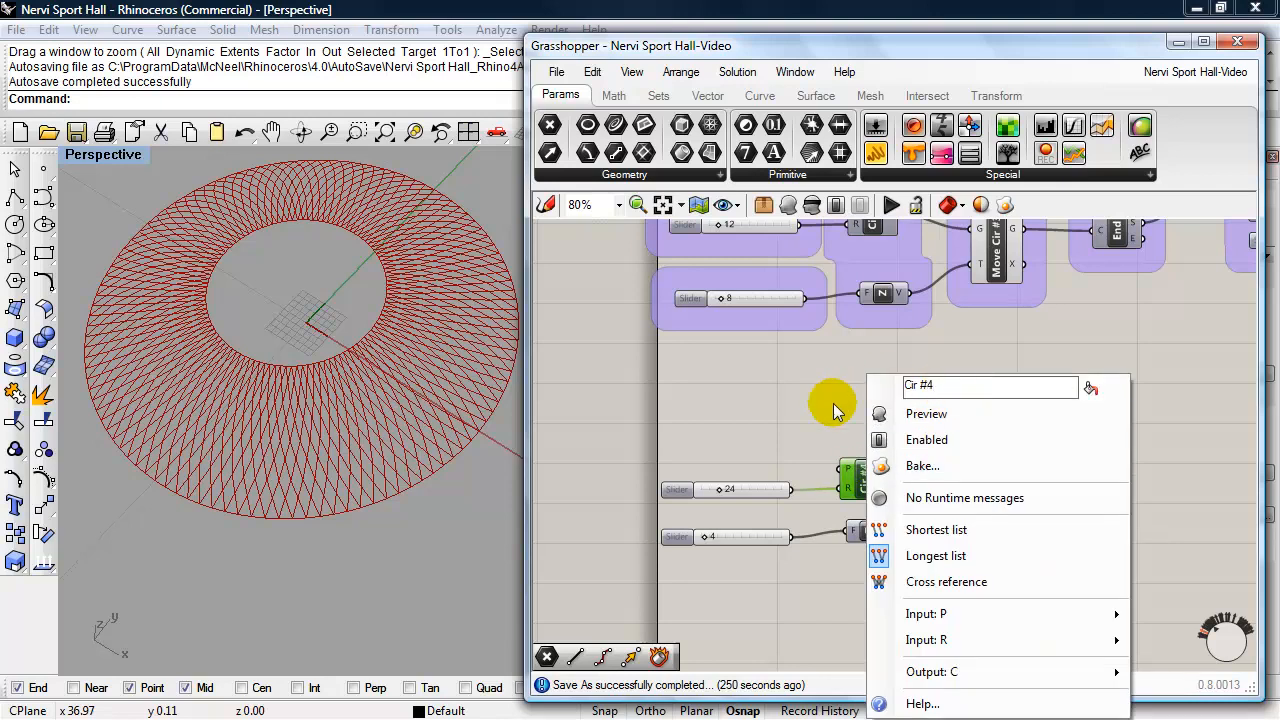
{"action": "left_click", "coordinate": [814, 404]}
{"action": "right_click", "coordinate": [987, 497]}
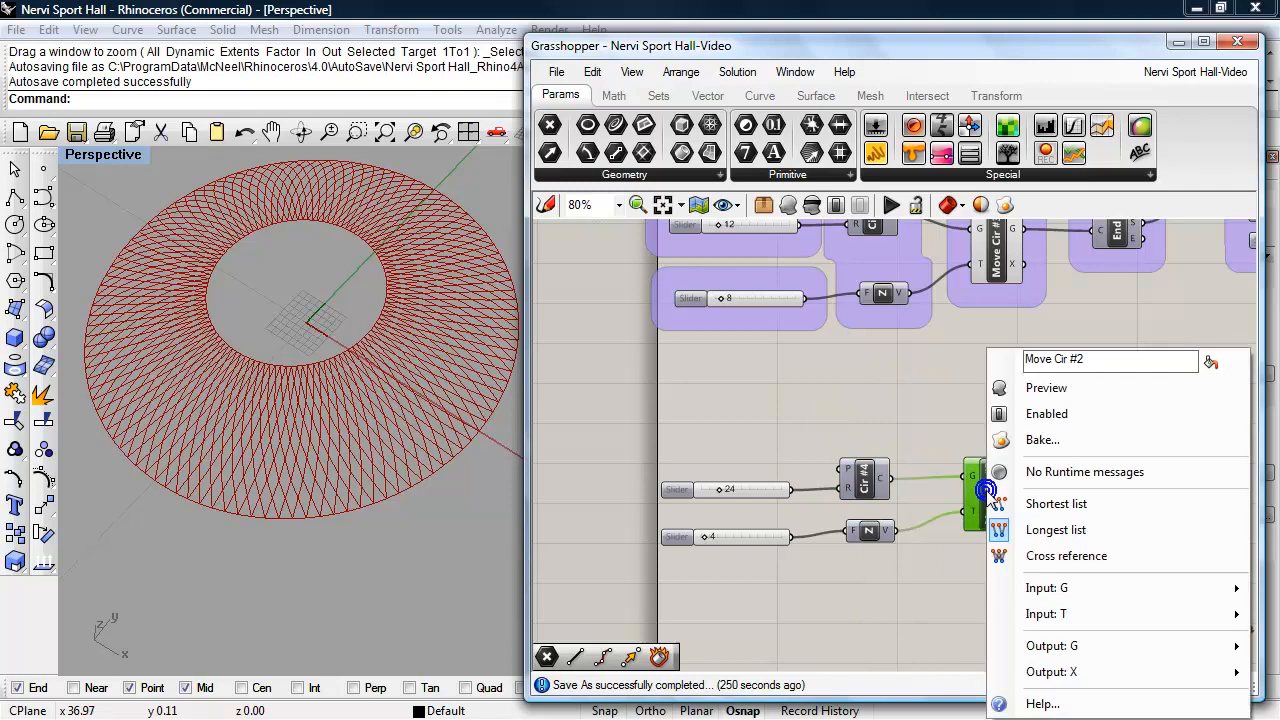
{"action": "key", "text": "BackSpace"}
{"action": "type", "text": "4"}
{"action": "left_click", "coordinate": [942, 404]}
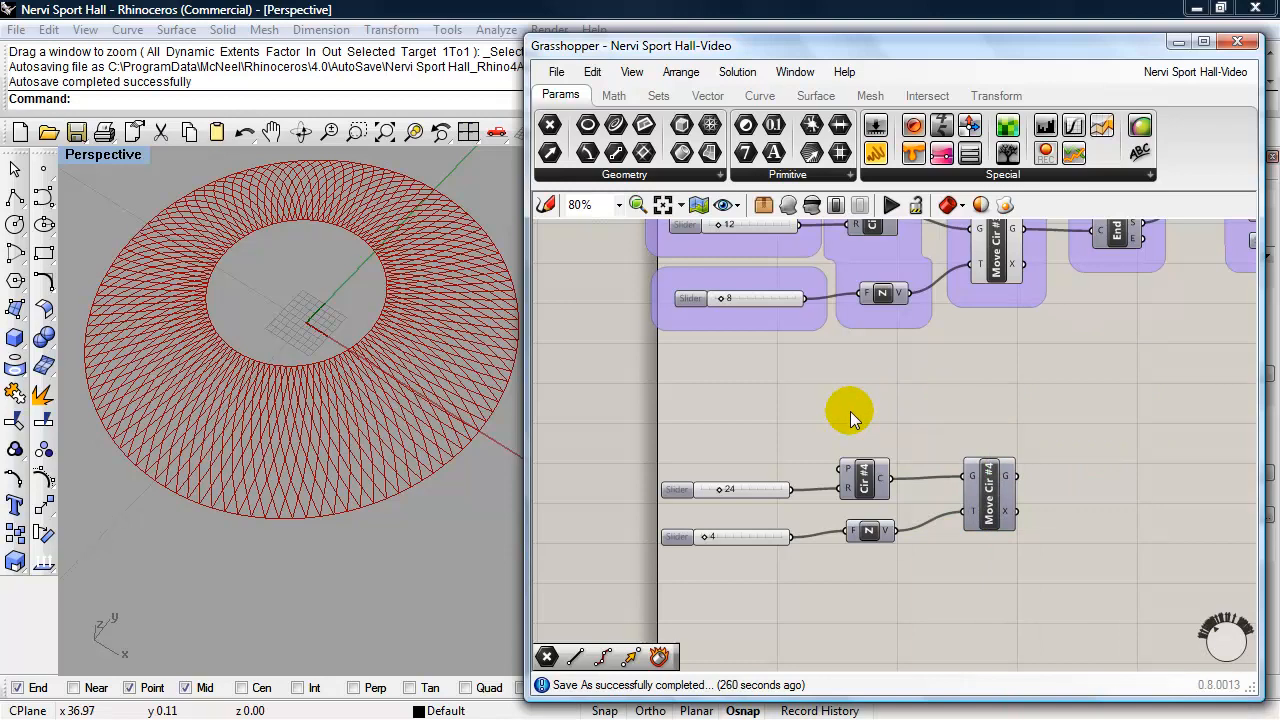
- Set Cir #4's radius slider and its Z height slider to 8, and enable the preview of Move Cir #4
{"action": "left_click_drag", "start_coordinate": [719, 491], "coordinate": [706, 495]}
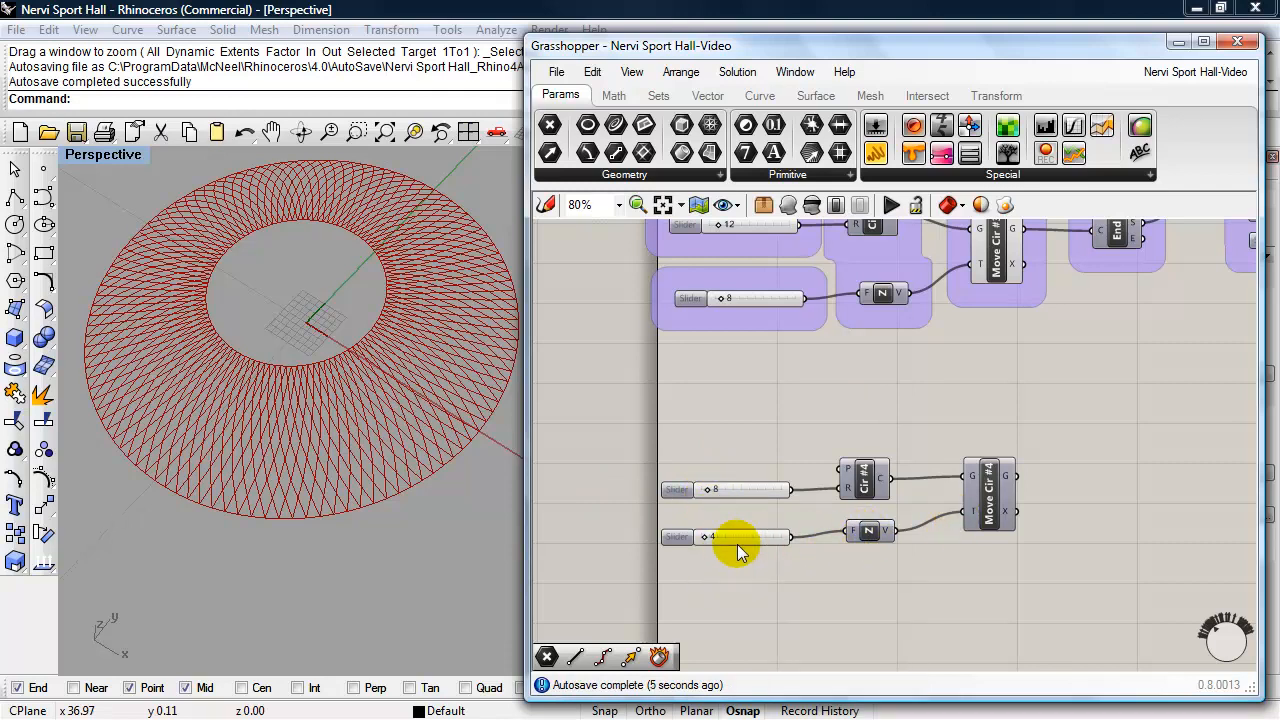
{"action": "left_click_drag", "start_coordinate": [705, 535], "coordinate": [708, 538]}
{"action": "left_click", "coordinate": [987, 500]}
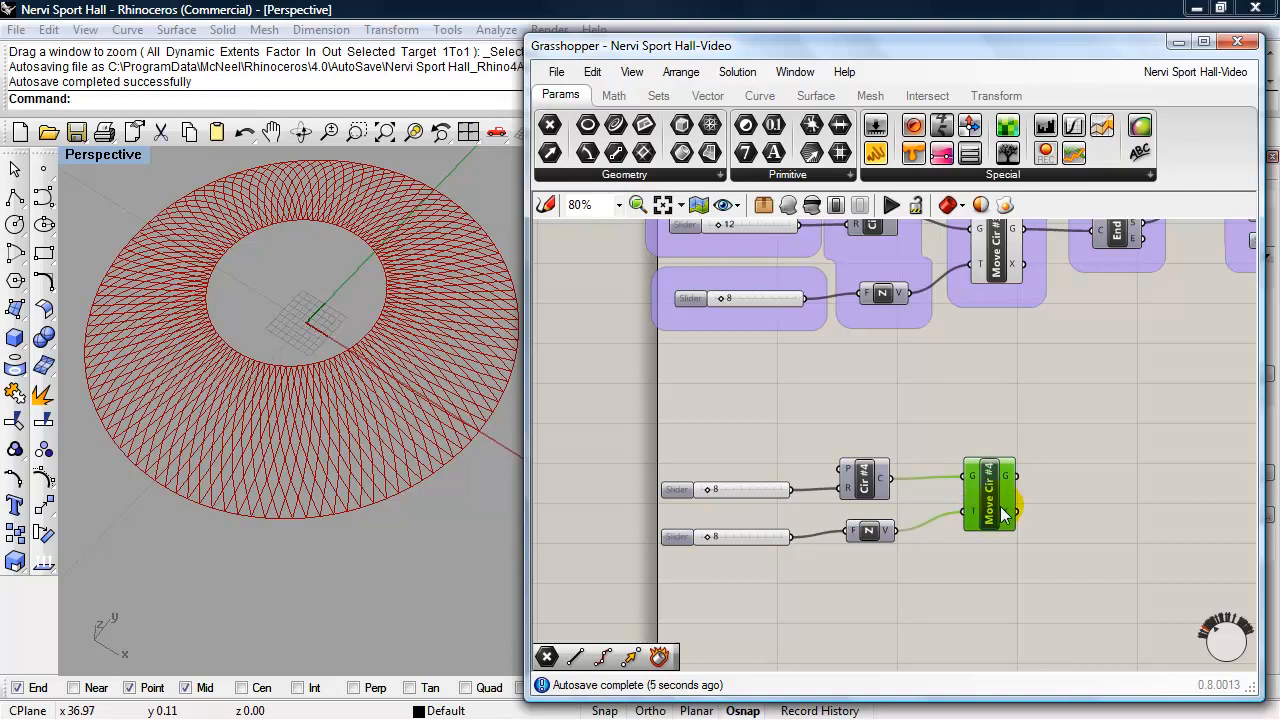
{"action": "left_click", "coordinate": [788, 205]}
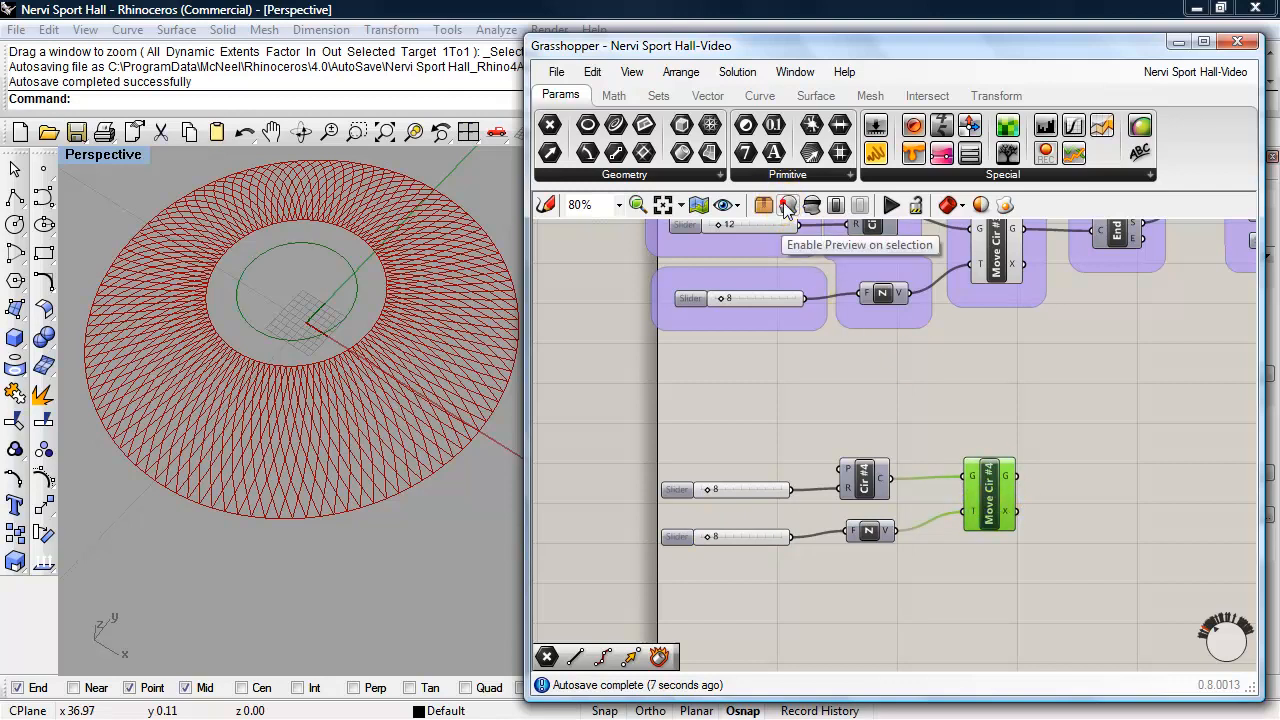
{"action": "right_click_drag", "start_coordinate": [351, 416], "coordinate": [314, 360]}
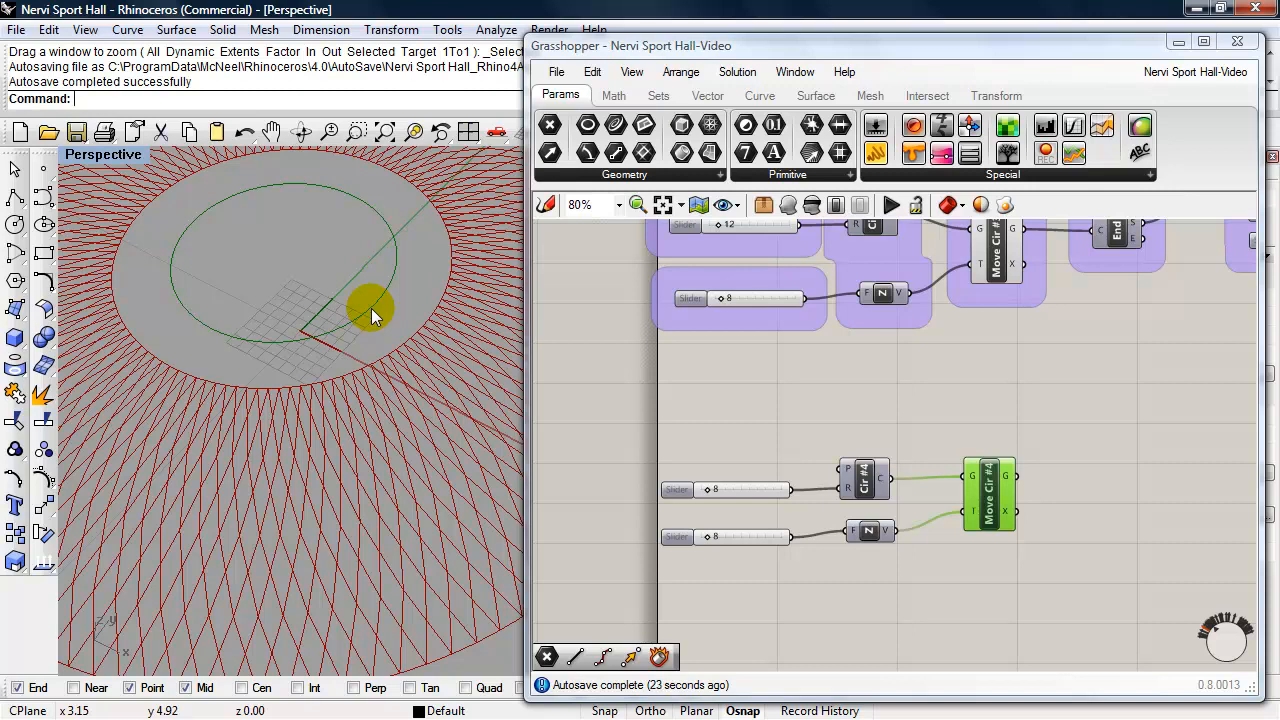
- Add a Divide Curve component beyond Move Cir #4 and feed it the moved circle's geometry
{"action": "double_click", "coordinate": [1132, 481]}
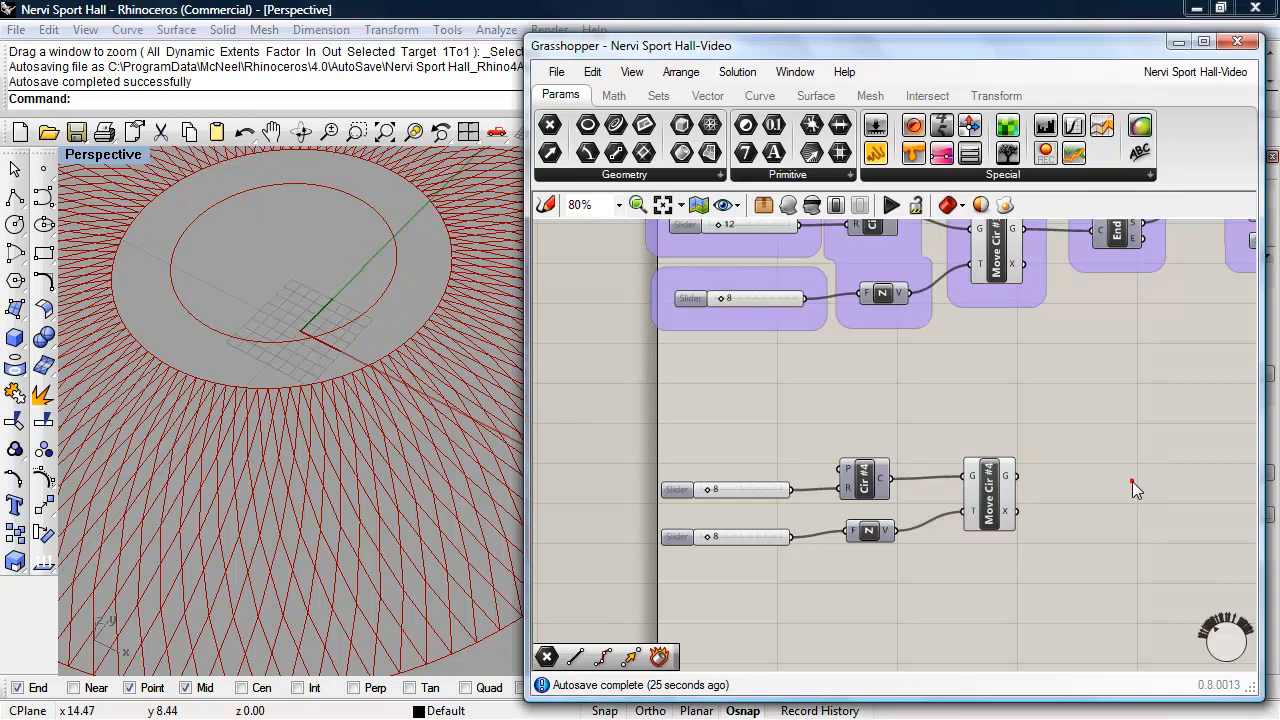
{"action": "type", "text": "divide"}
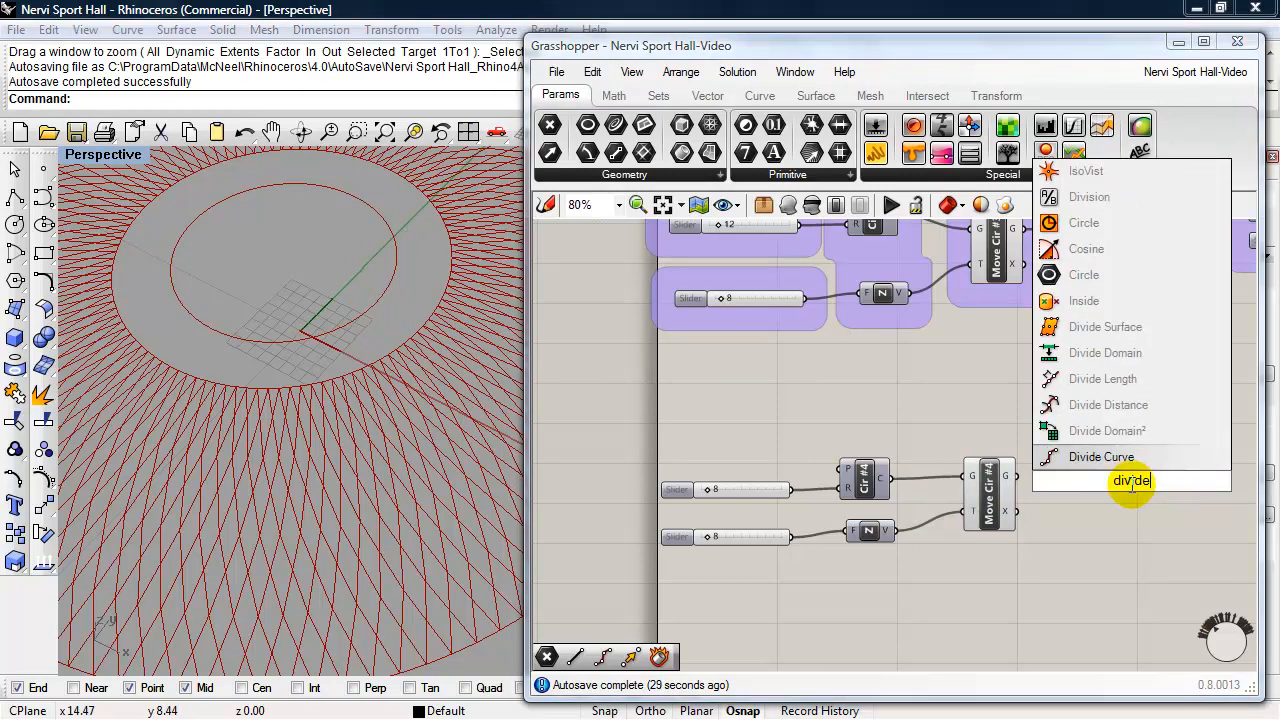
{"action": "left_click", "coordinate": [1088, 457]}
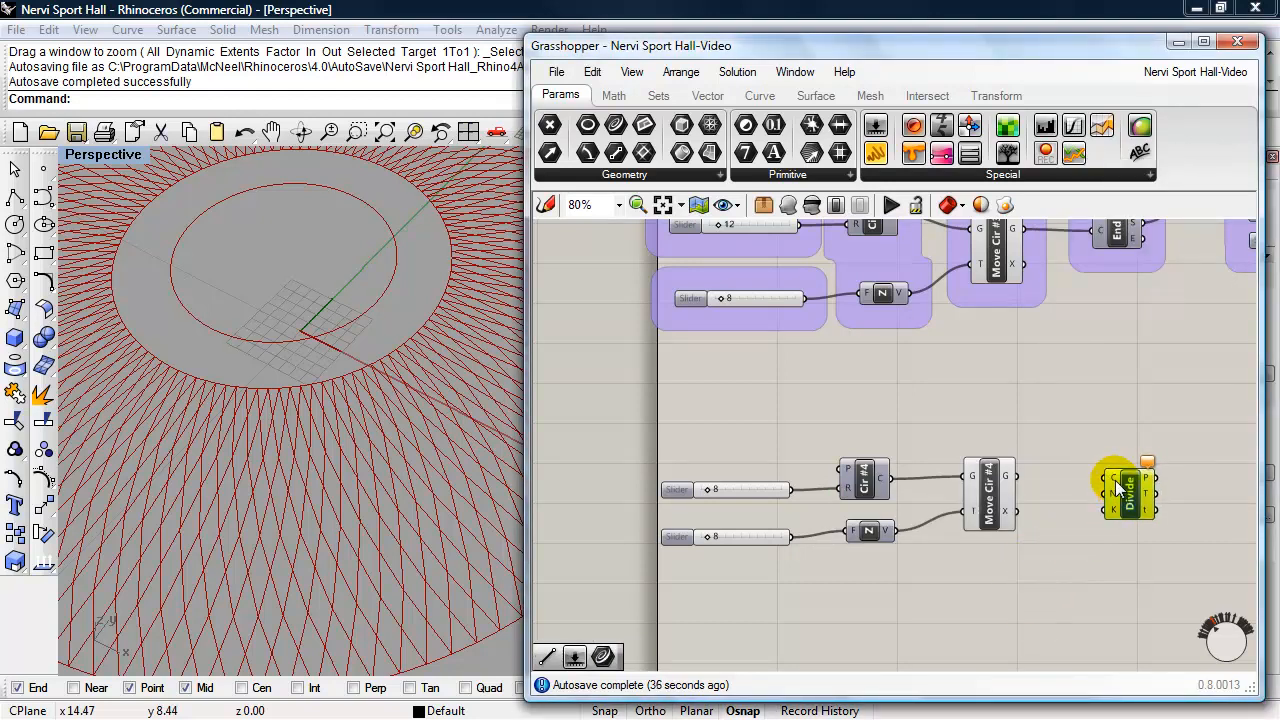
{"action": "mouse_move", "coordinate": [1119, 488]}
{"action": "left_click_drag", "start_coordinate": [1119, 488], "coordinate": [1016, 476]}
{"action": "left_click_drag", "start_coordinate": [1098, 480], "coordinate": [1130, 510]}
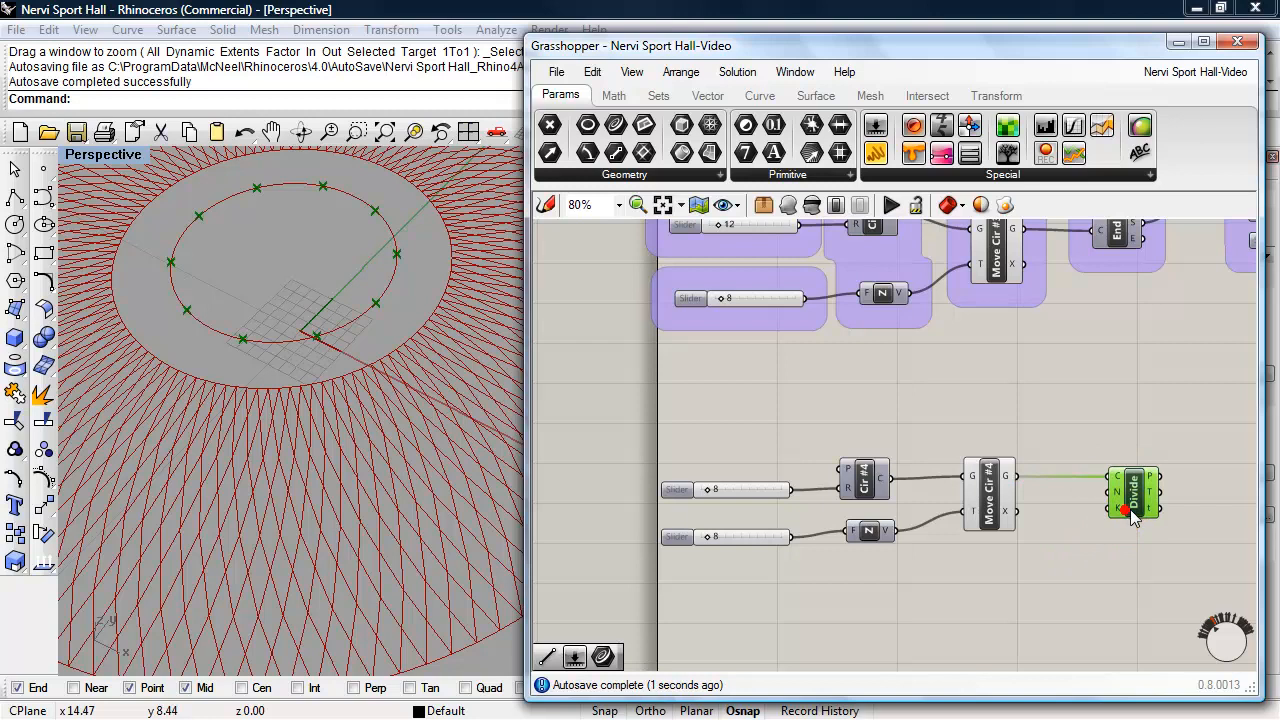
- Duplicate the Z height slider, connect the copy to Divide's number of segments, and set it to 108
{"action": "mouse_move", "coordinate": [1122, 500]}
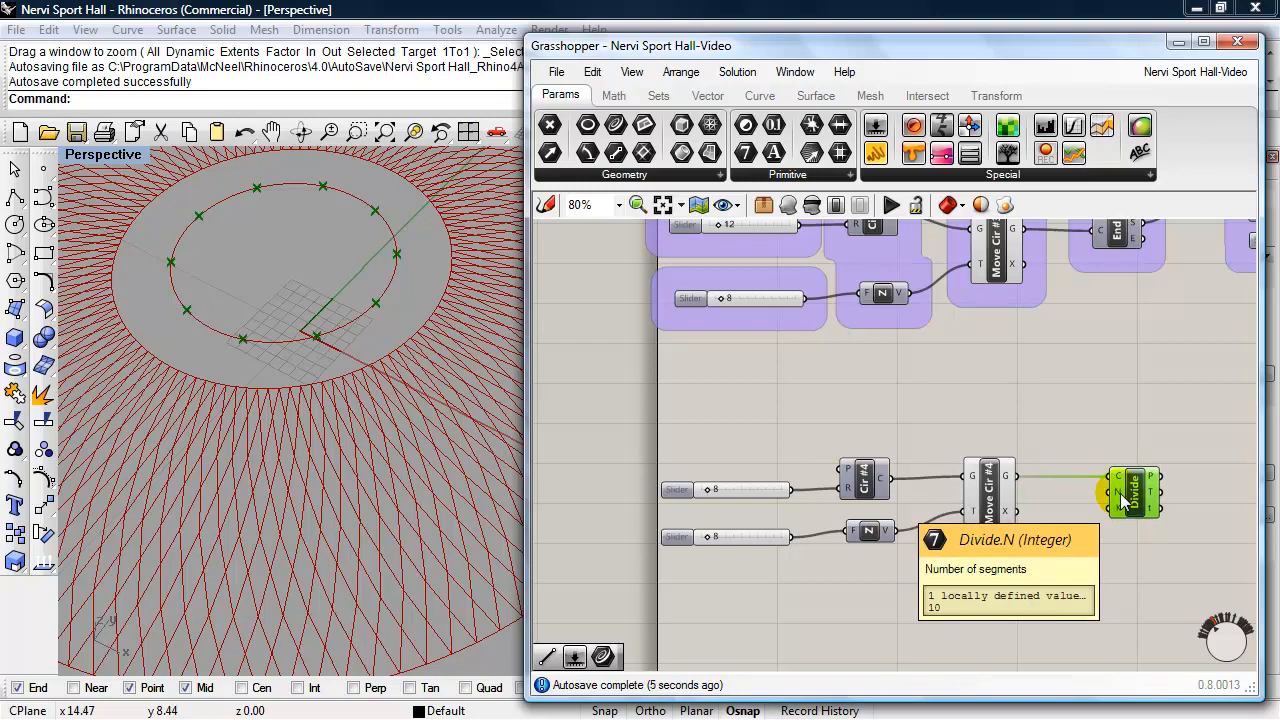
{"action": "left_click", "coordinate": [768, 537]}
{"action": "key", "text": "ctrl+c"}
{"action": "key", "text": "ctrl+v"}
{"action": "left_click_drag", "start_coordinate": [762, 543], "coordinate": [1117, 492]}
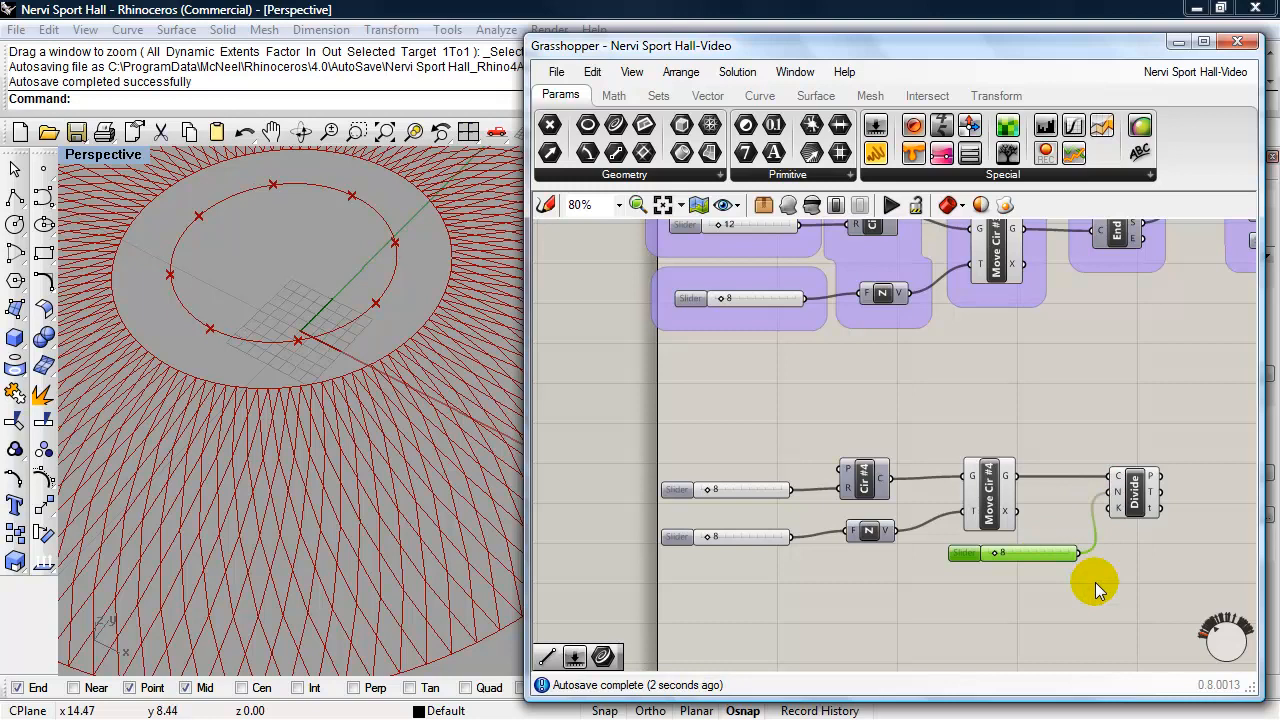
{"action": "double_click", "coordinate": [966, 554]}
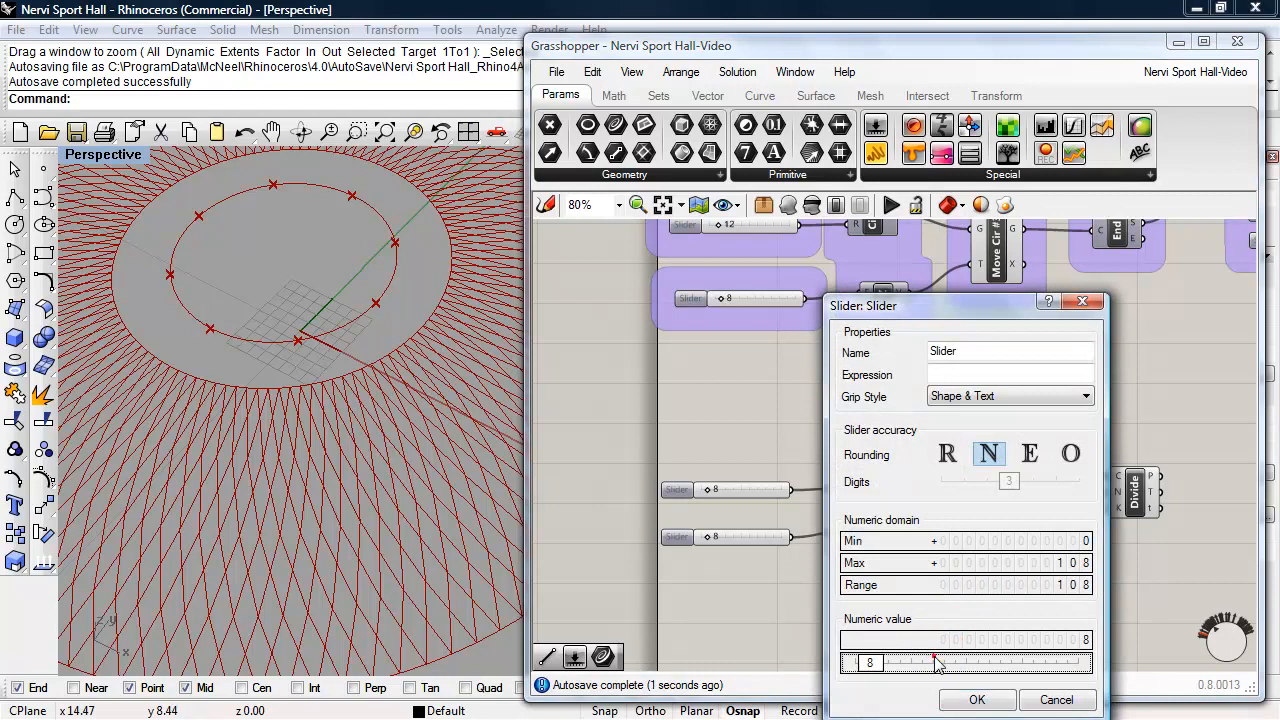
{"action": "double_click", "coordinate": [887, 665]}
{"action": "type", "text": "108"}
{"action": "left_click", "coordinate": [1061, 663]}
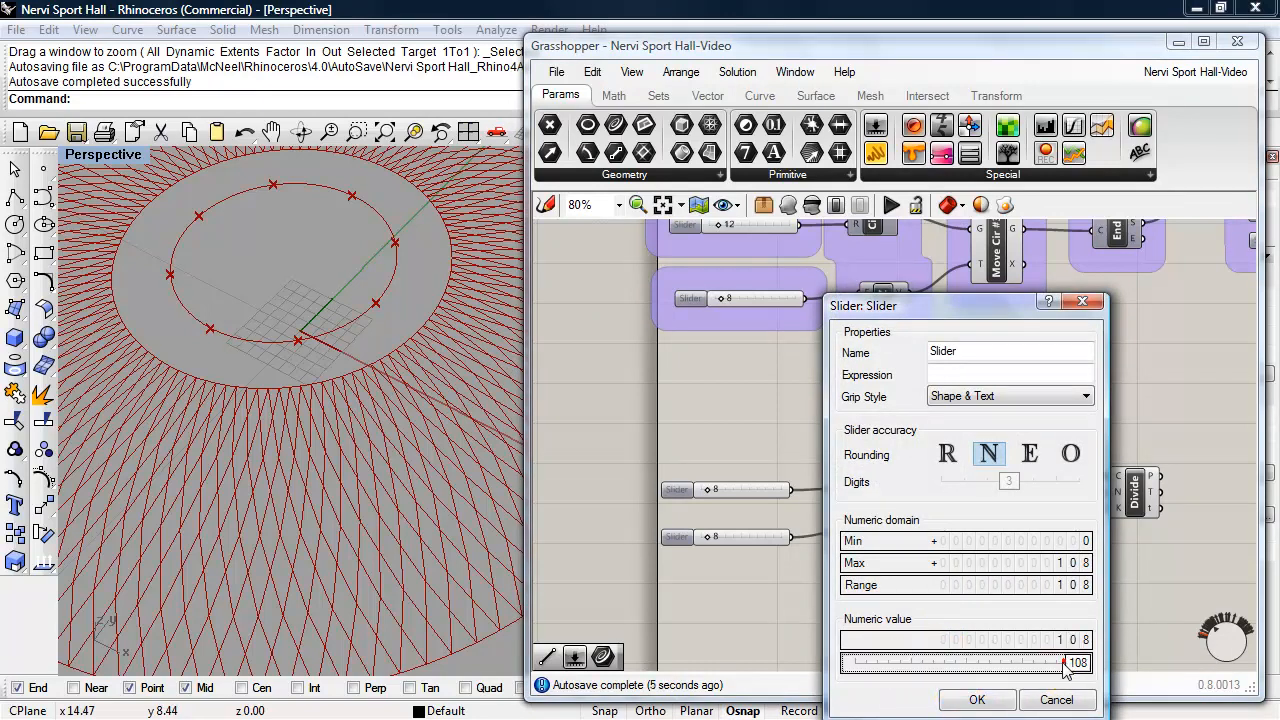
{"action": "left_click", "coordinate": [984, 699]}
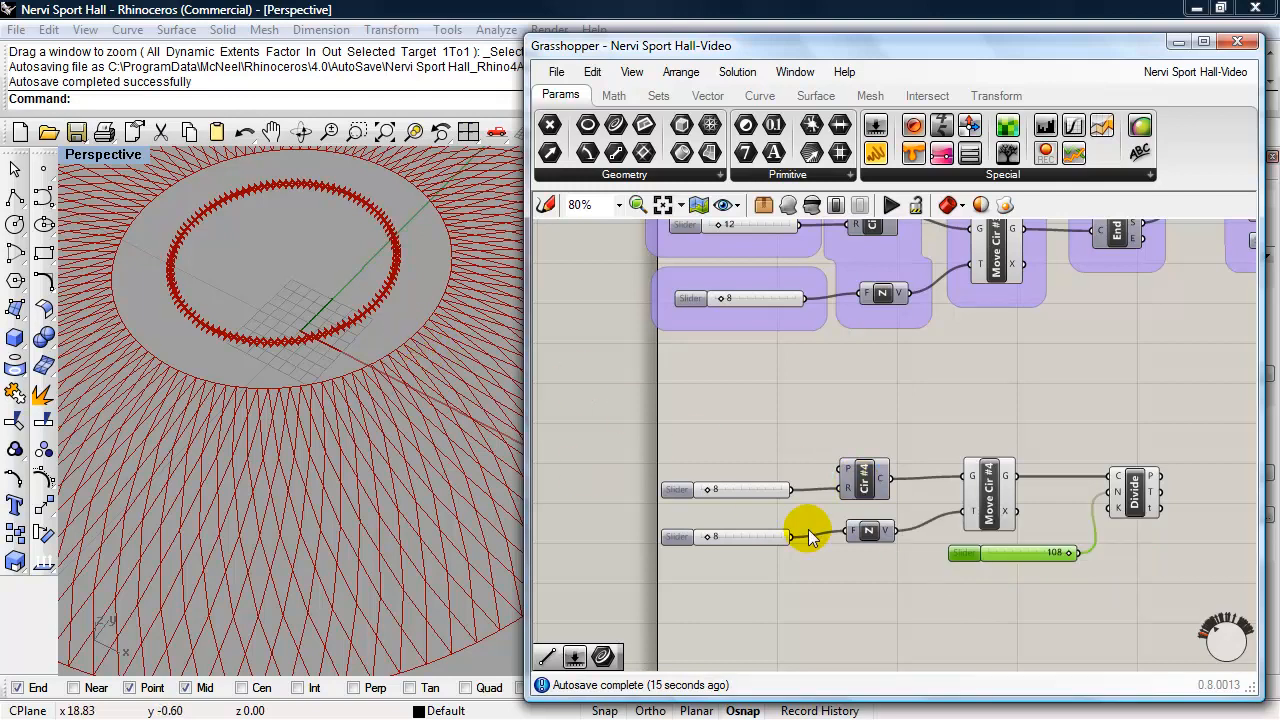
- Duplicate the Divide component with its 108 slider, place the copies above the originals, and feed the copied Divide with Move Cir #3's geometry
{"action": "right_click_drag", "start_coordinate": [885, 403], "coordinate": [866, 429]}
{"action": "left_click_drag", "start_coordinate": [1103, 612], "coordinate": [922, 492]}
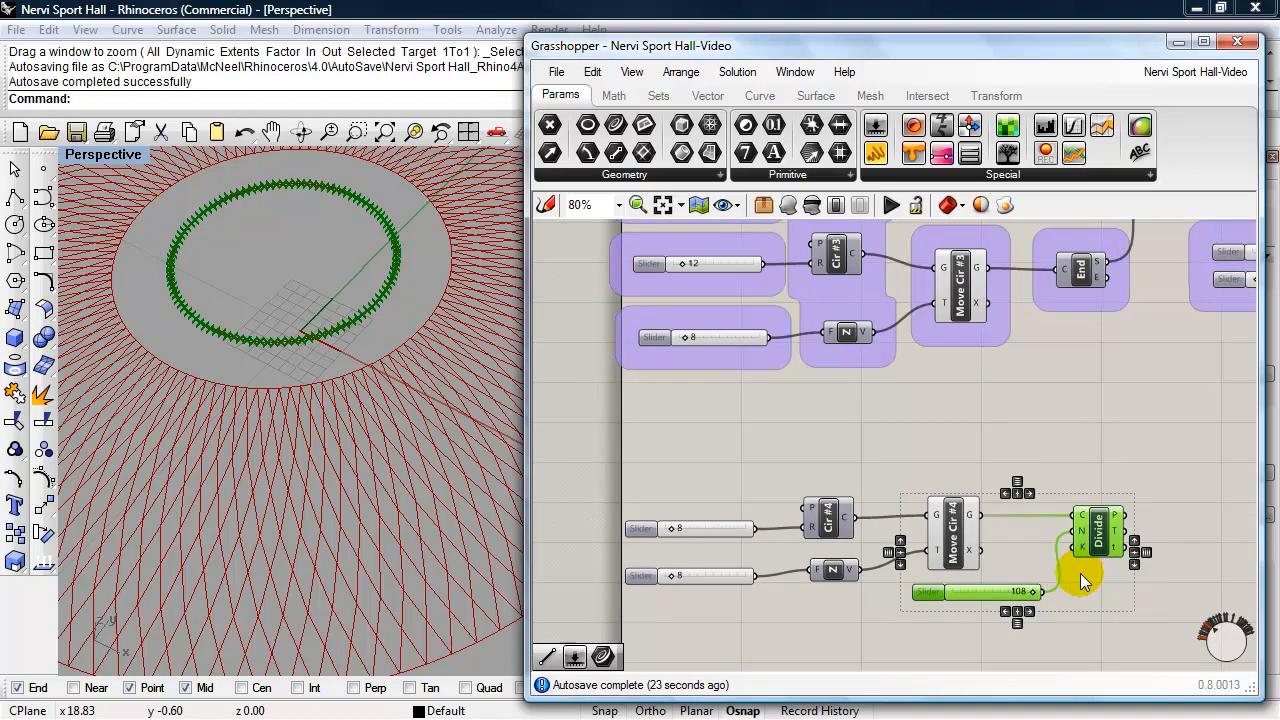
{"action": "left_click_drag", "start_coordinate": [1105, 551], "coordinate": [1107, 426], "text": "alt"}
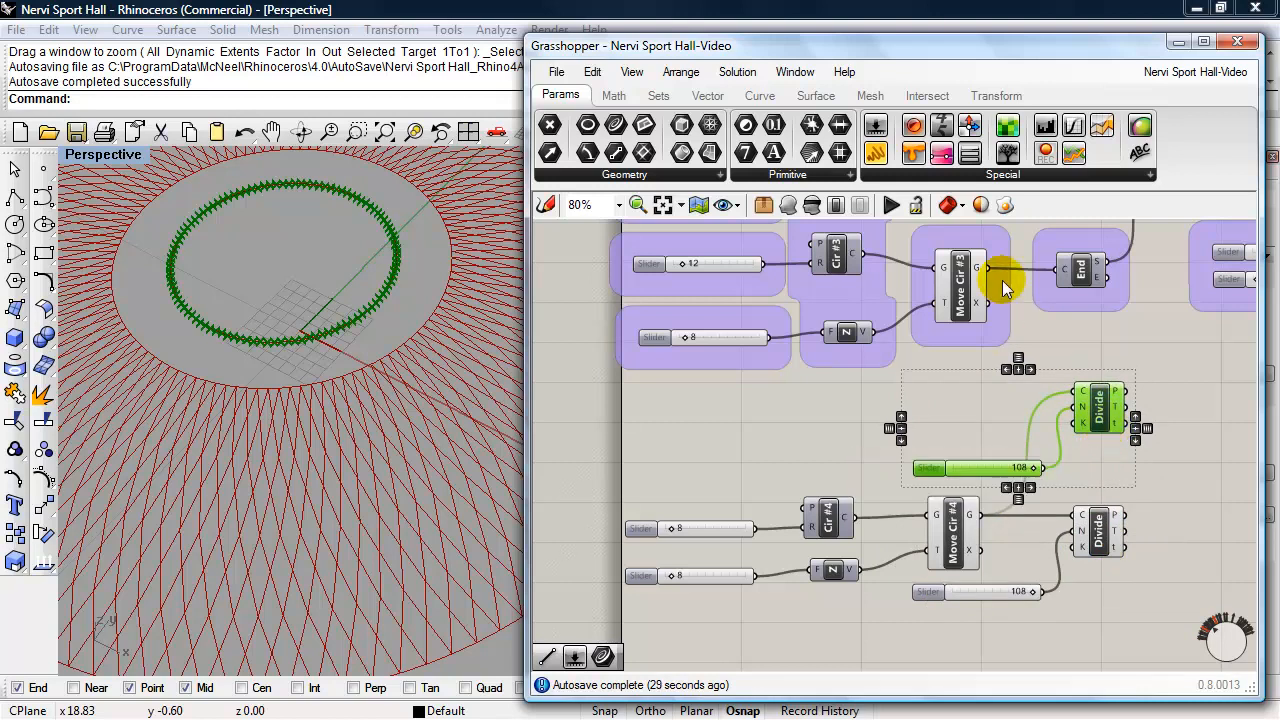
{"action": "left_click_drag", "start_coordinate": [989, 268], "coordinate": [1080, 391]}
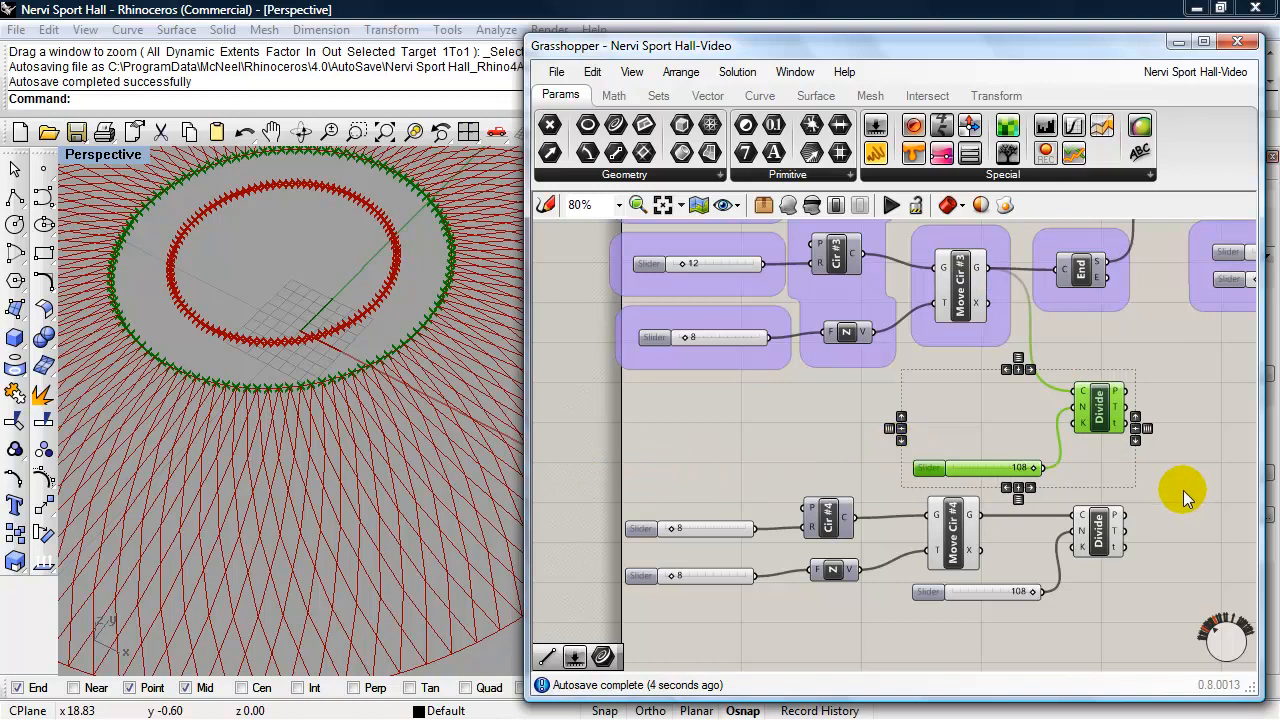
- Add a Line component connecting the division points of Move Cir #3, as start, to those of Move Cir #4, as end
{"action": "right_click_drag", "start_coordinate": [1182, 490], "coordinate": [1016, 483]}
{"action": "left_click", "coordinate": [1077, 480]}
{"action": "double_click", "coordinate": [1077, 480]}
{"action": "type", "text": "line"}
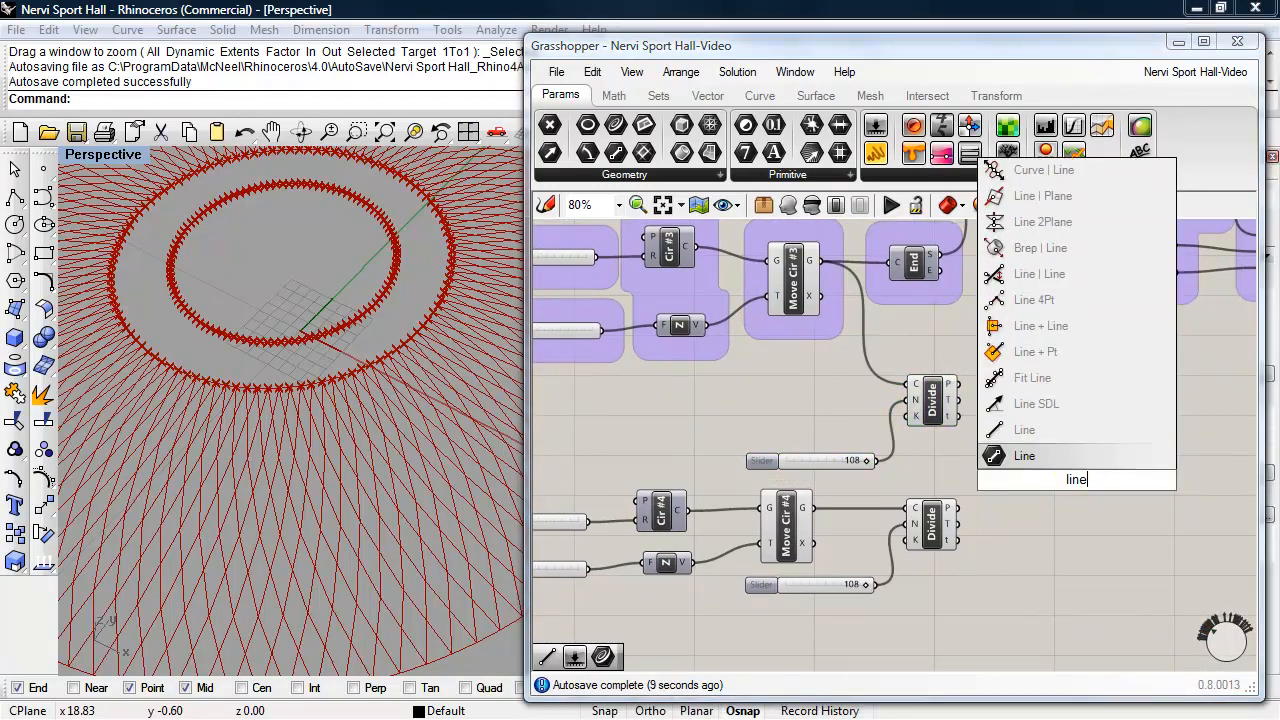
{"action": "left_click", "coordinate": [1030, 455]}
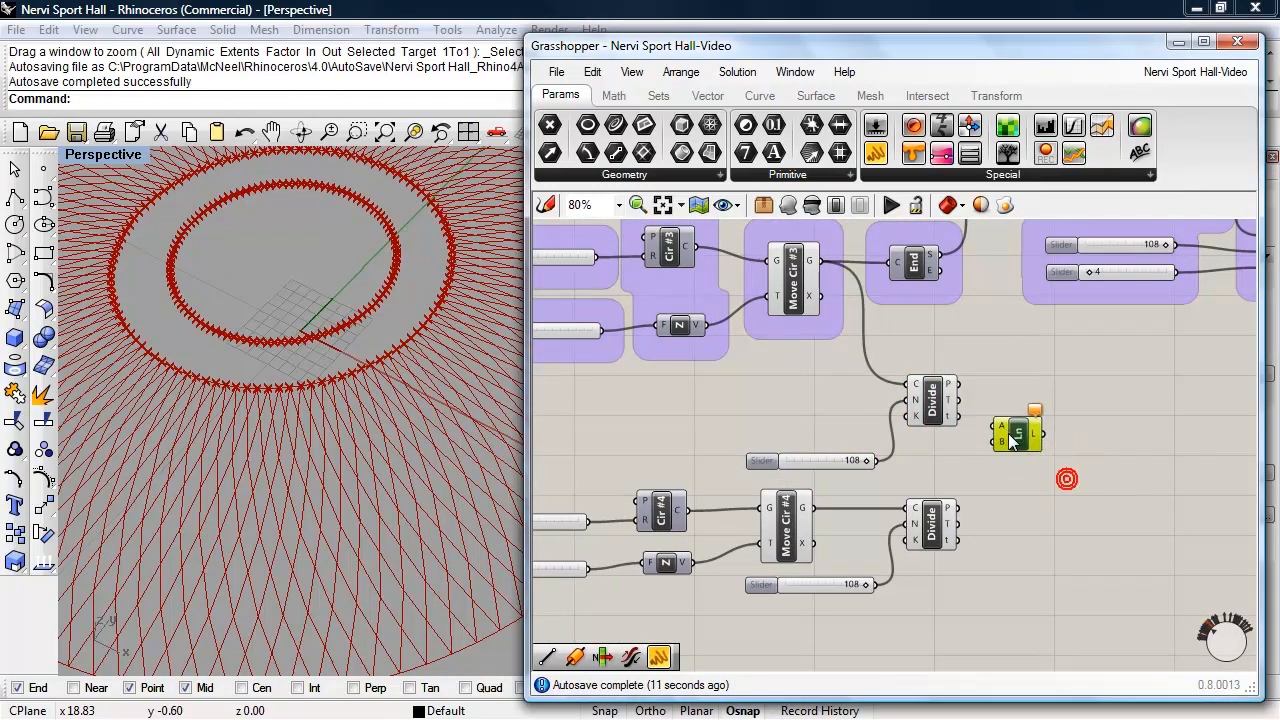
{"action": "left_click_drag", "start_coordinate": [1017, 455], "coordinate": [1017, 463]}
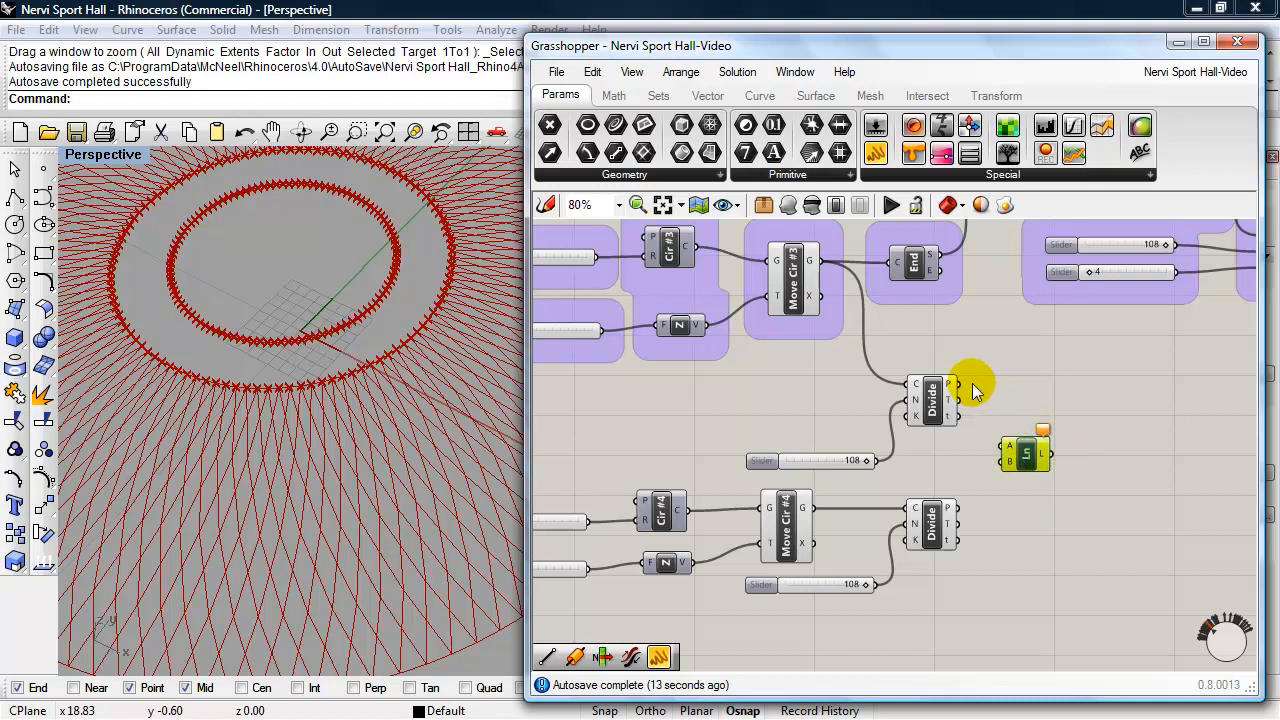
{"action": "left_click_drag", "start_coordinate": [962, 387], "coordinate": [1005, 448]}
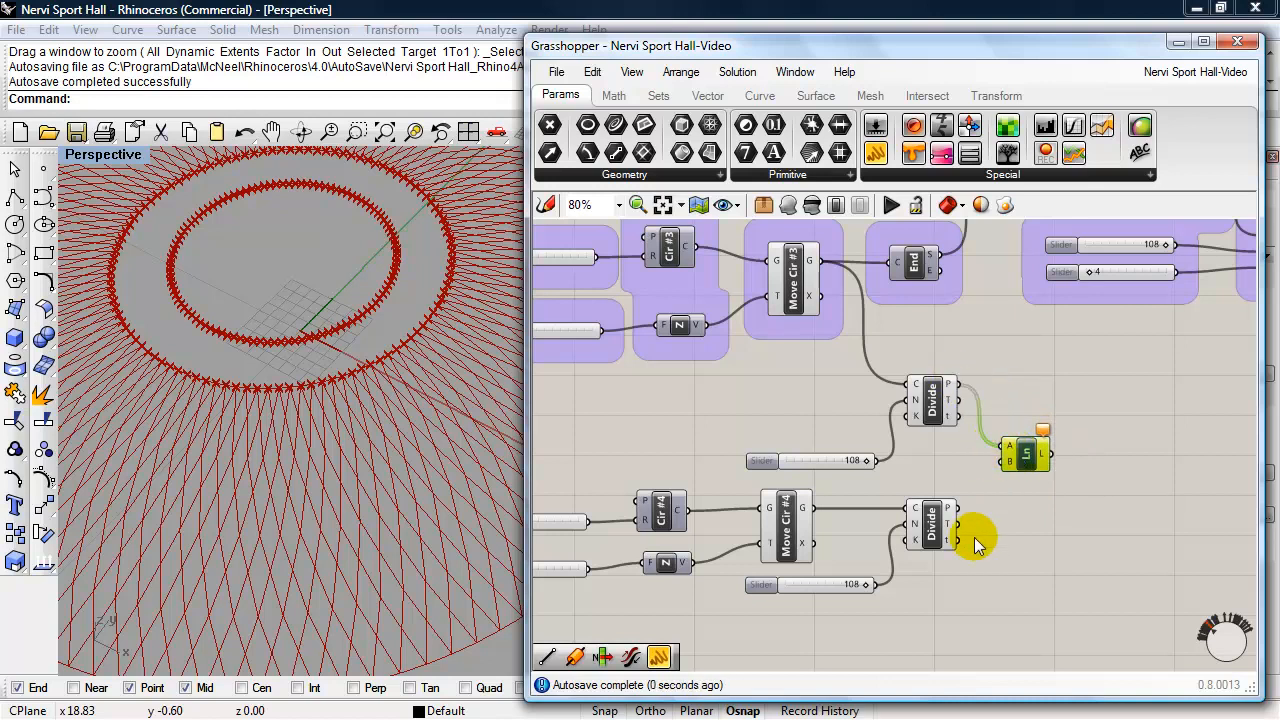
{"action": "left_click_drag", "start_coordinate": [958, 508], "coordinate": [1003, 466]}
{"action": "right_click_drag", "start_coordinate": [362, 428], "coordinate": [371, 463]}
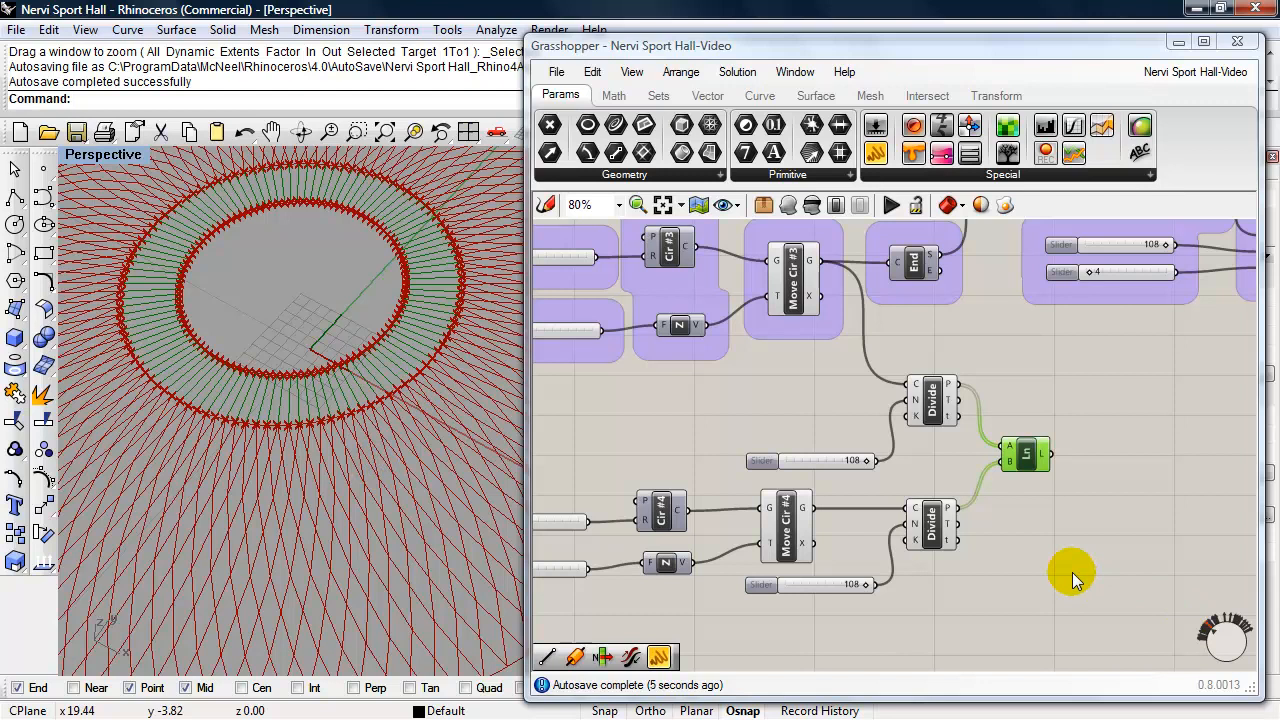
- Hide the preview of both Divide components so only the lines between the circles are drawn
{"action": "left_click", "coordinate": [930, 521]}
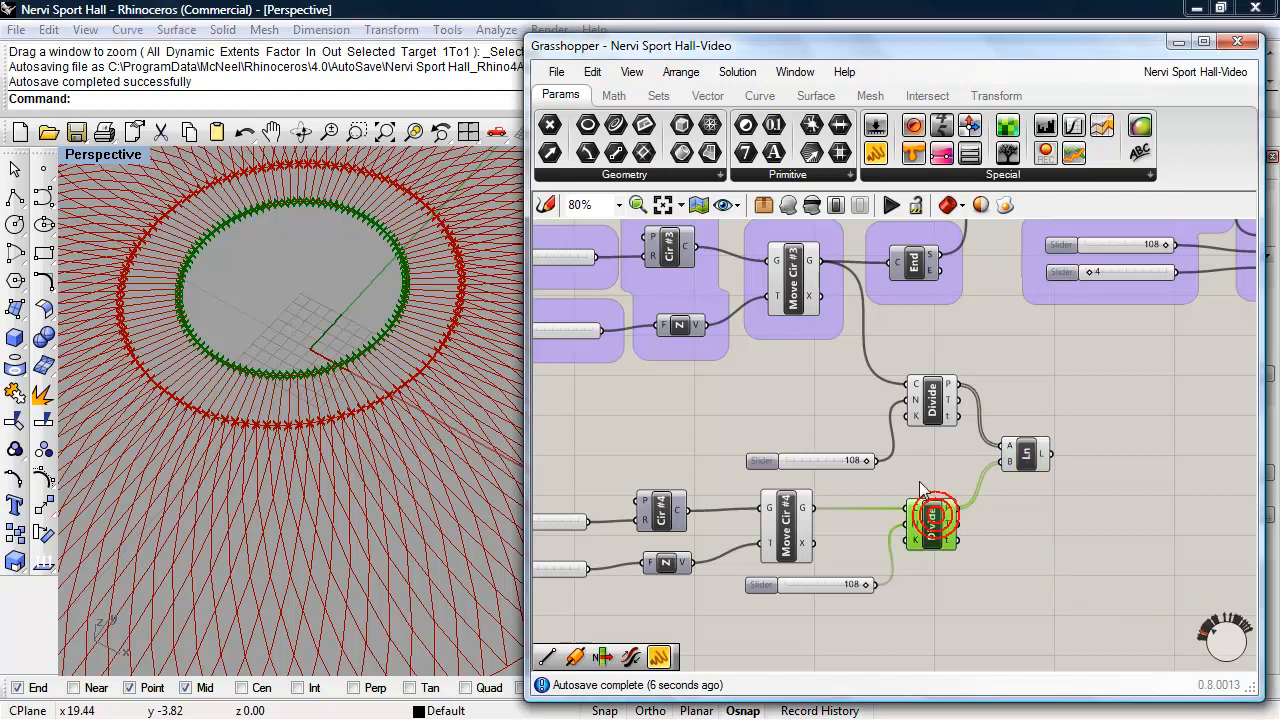
{"action": "left_click", "coordinate": [911, 421], "text": "shift"}
{"action": "left_click", "coordinate": [812, 205]}
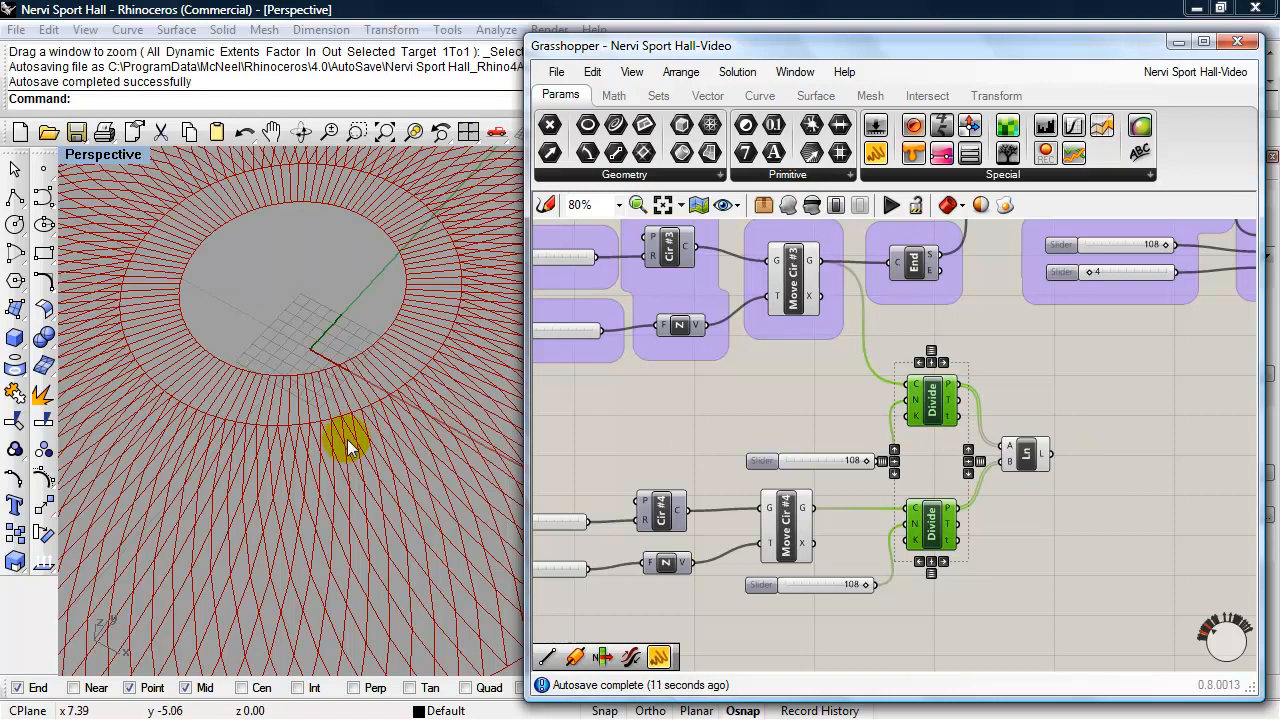
{"action": "scroll", "coordinate": [348, 438], "scroll_direction": "down", "scroll_amount": 5}
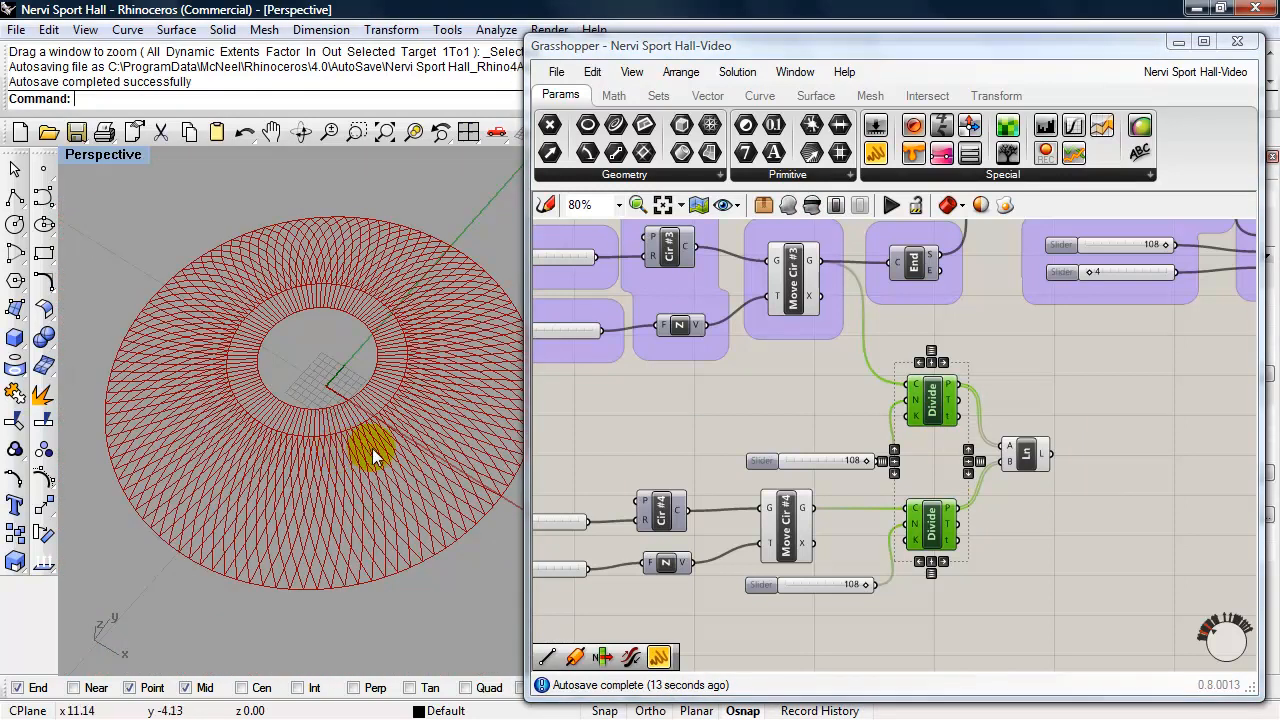
{"action": "right_click_drag", "start_coordinate": [402, 453], "coordinate": [372, 453], "text": "shift"}
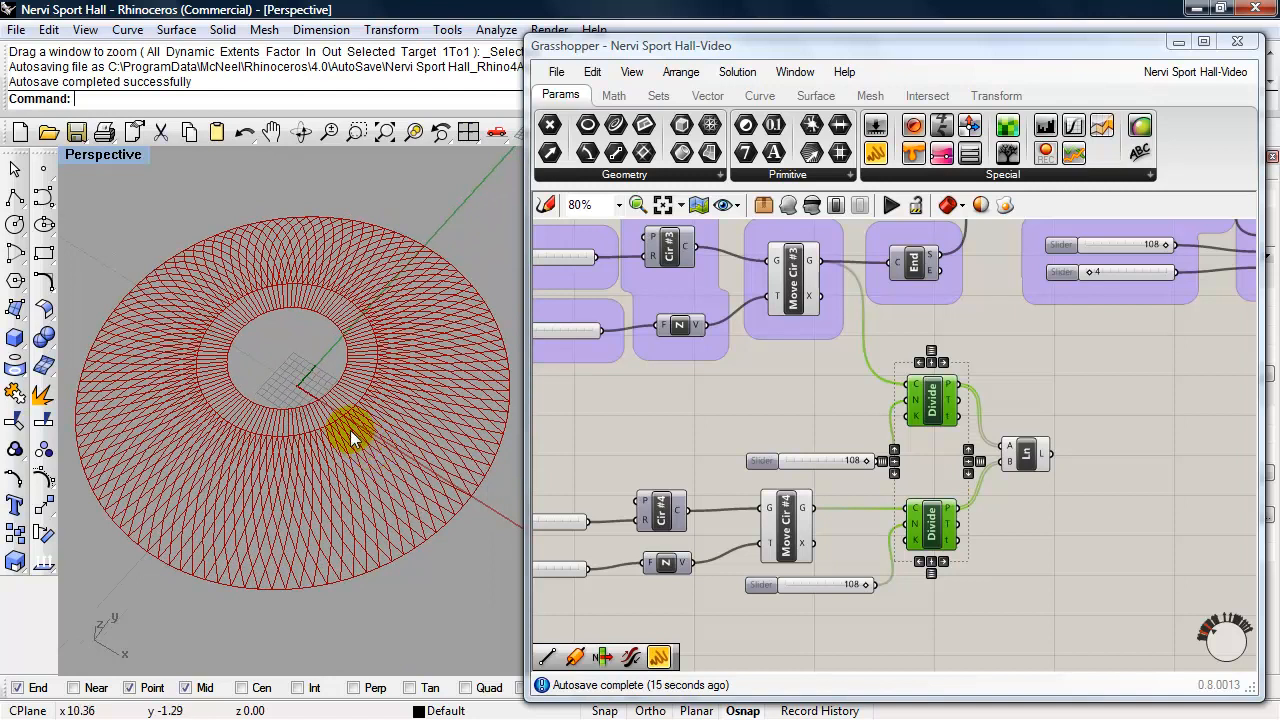
- Group the Line, both Divide components, Move Cir #4, Cir #4, its Z vector and all four sliders
{"action": "left_click", "coordinate": [674, 420]}
{"action": "scroll", "coordinate": [674, 420], "scroll_direction": "down", "scroll_amount": 2}
{"action": "right_click_drag", "start_coordinate": [704, 423], "coordinate": [753, 403]}
{"action": "scroll", "coordinate": [700, 425], "scroll_direction": "up", "scroll_amount": 2}
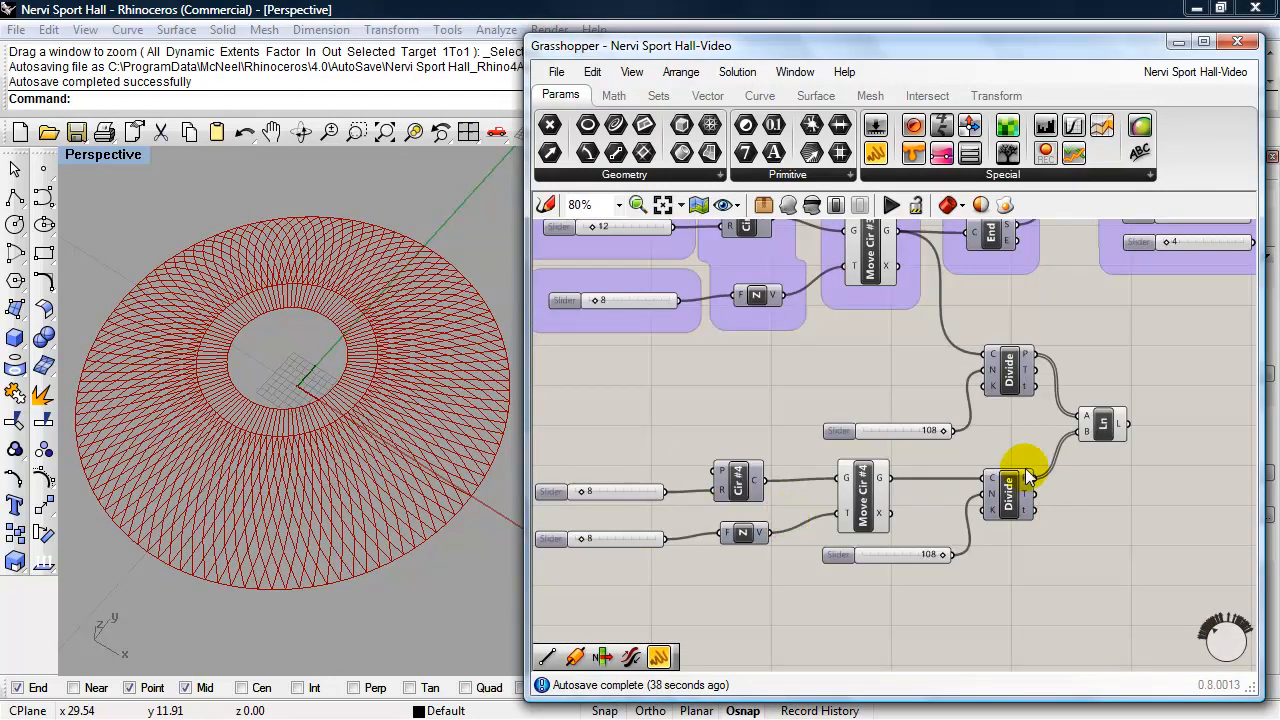
{"action": "left_click", "coordinate": [1104, 432]}
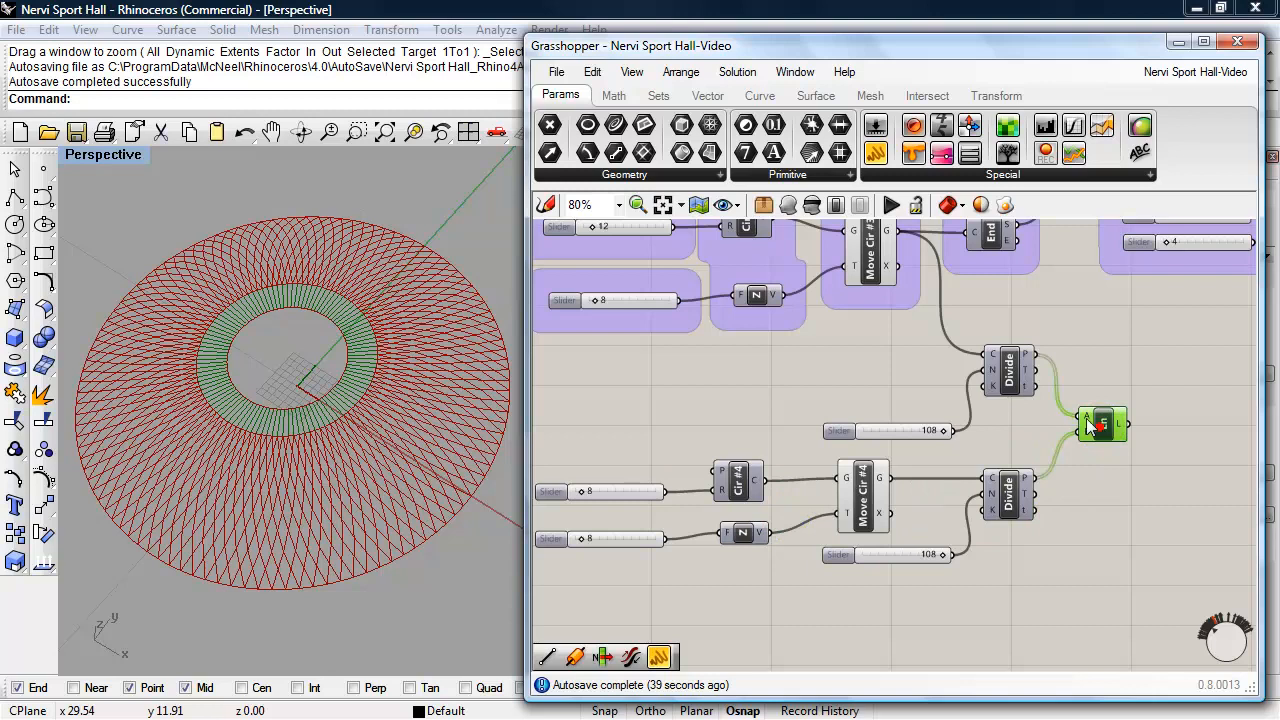
{"action": "left_click", "coordinate": [1007, 508], "text": "shift"}
{"action": "left_click", "coordinate": [1008, 372], "text": "shift"}
{"action": "left_click", "coordinate": [900, 430], "text": "shift"}
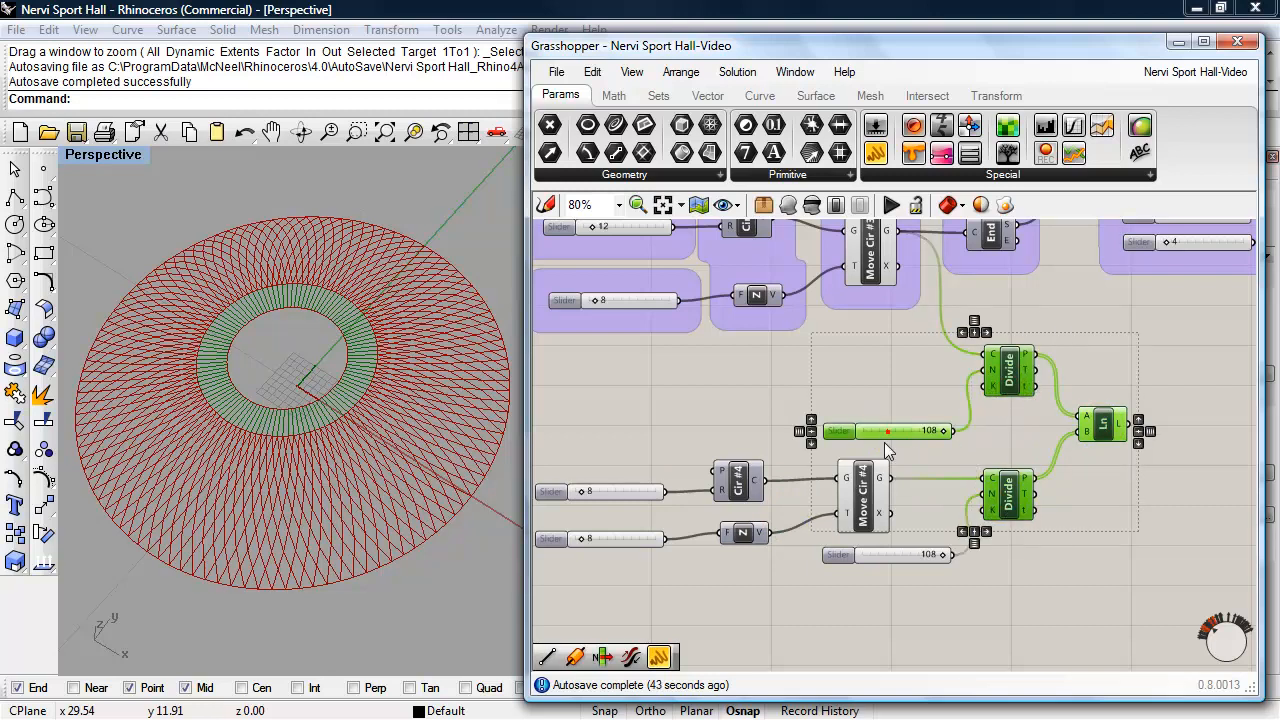
{"action": "left_click", "coordinate": [866, 520], "text": "shift"}
{"action": "left_click", "coordinate": [864, 555], "text": "shift"}
{"action": "left_click", "coordinate": [750, 536], "text": "shift"}
{"action": "left_click", "coordinate": [738, 484], "text": "shift"}
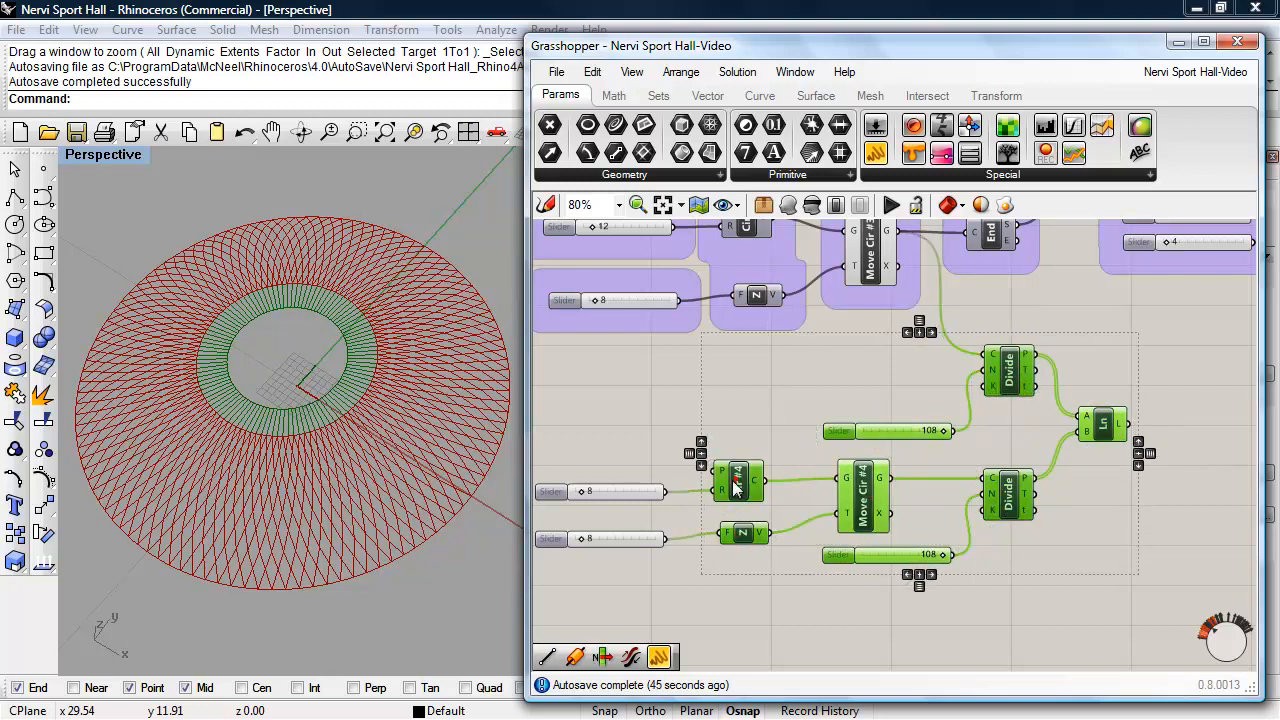
{"action": "left_click", "coordinate": [597, 496], "text": "shift"}
{"action": "left_click", "coordinate": [620, 540], "text": "shift"}
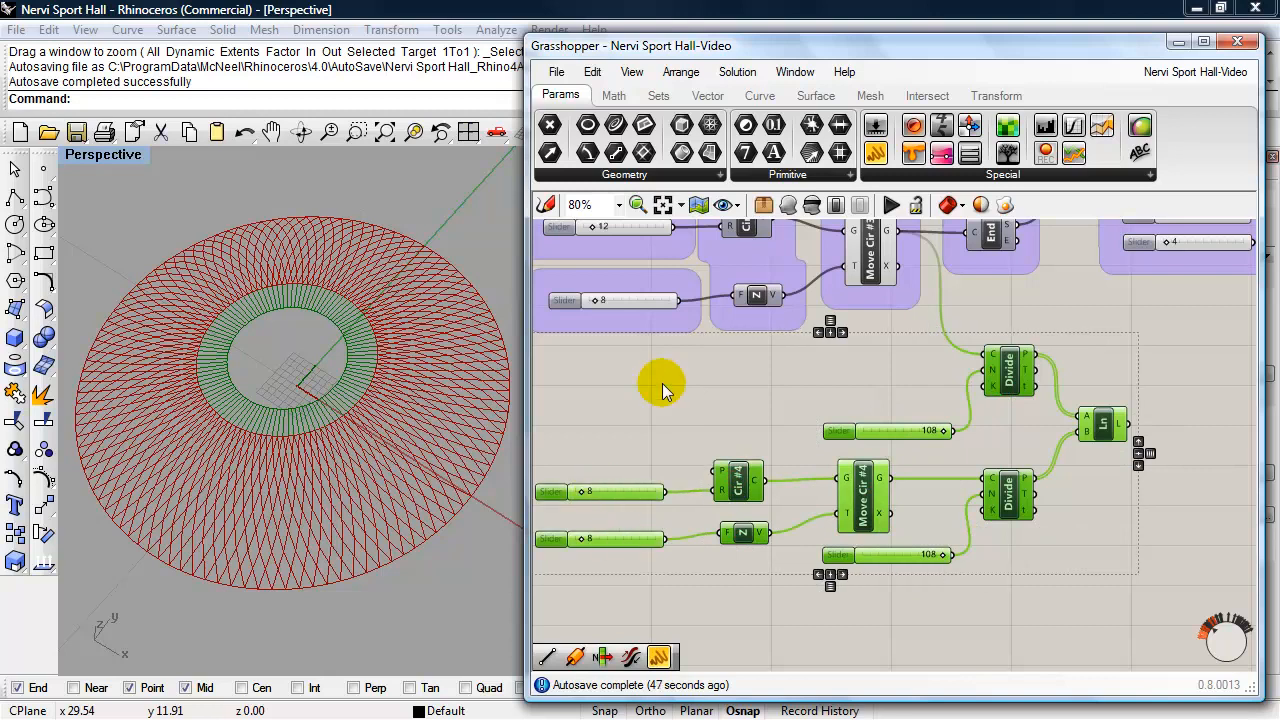
{"action": "key", "text": "ctrl+g"}
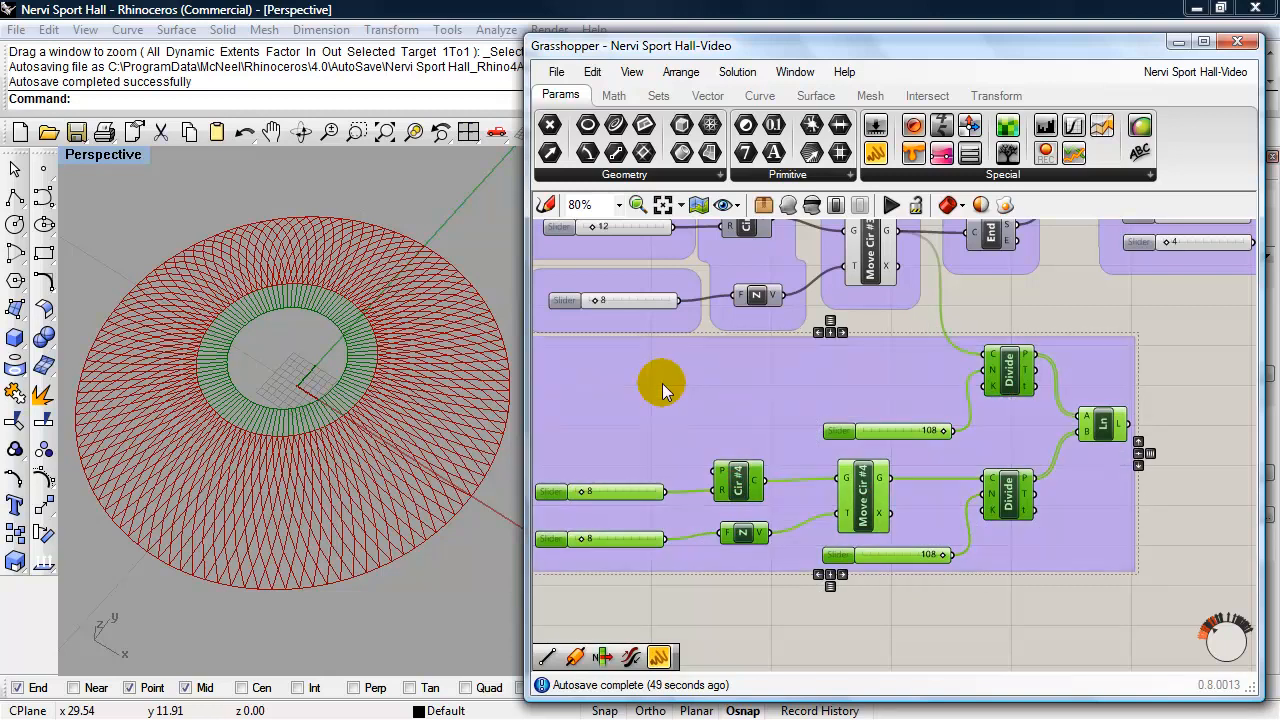
- Change the new group's outline from the blob to the boxed style of the Main Dome group
{"action": "left_click", "coordinate": [663, 386]}
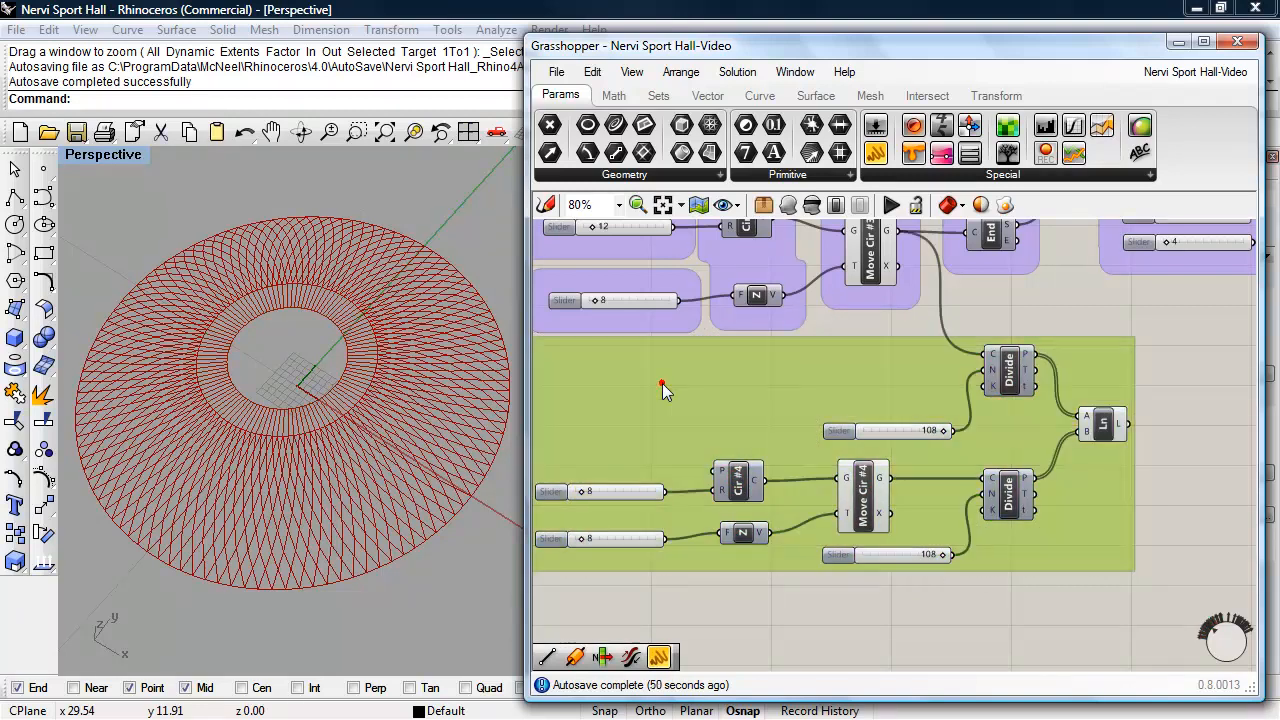
{"action": "left_click", "coordinate": [858, 386]}
{"action": "left_click", "coordinate": [771, 366]}
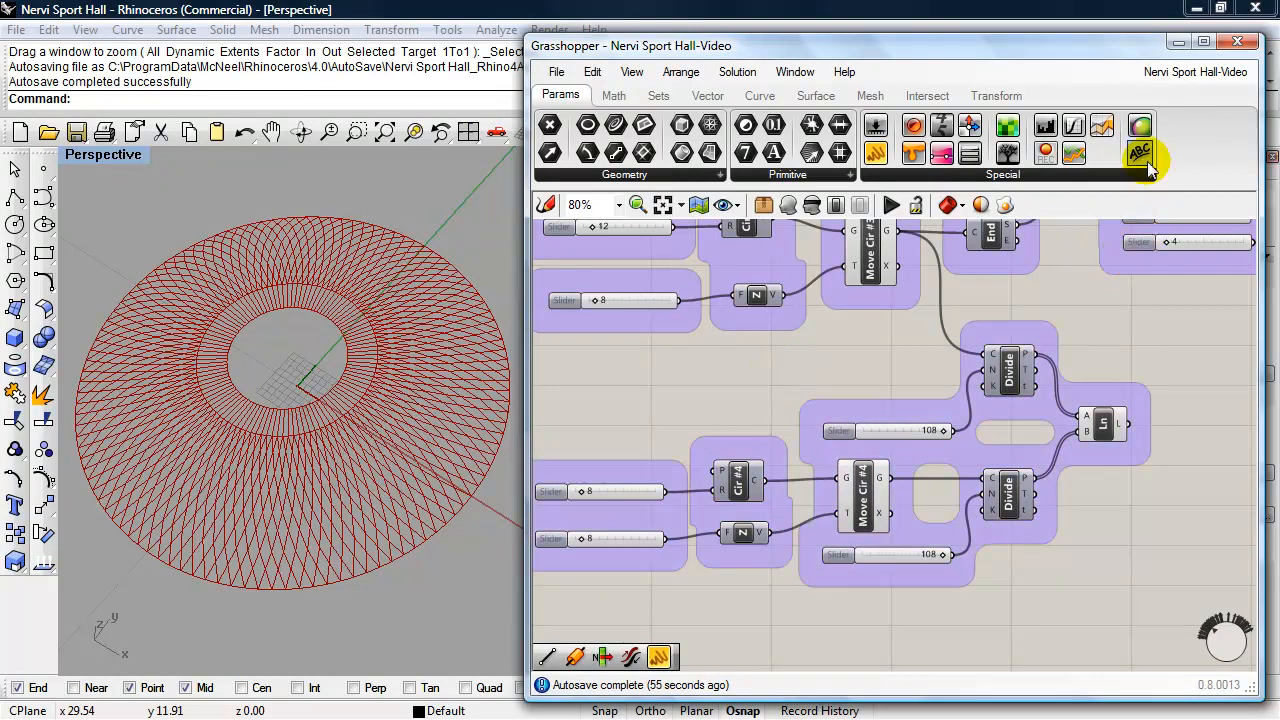
- Add an enlarged scribble label reading Top Dome beside the new group, below the Line component
{"action": "mouse_move", "coordinate": [1192, 354]}
{"action": "left_mouse_down"}
{"action": "mouse_move", "coordinate": [1157, 531]}
{"action": "mouse_move", "coordinate": [1138, 543]}
{"action": "left_mouse_up"}
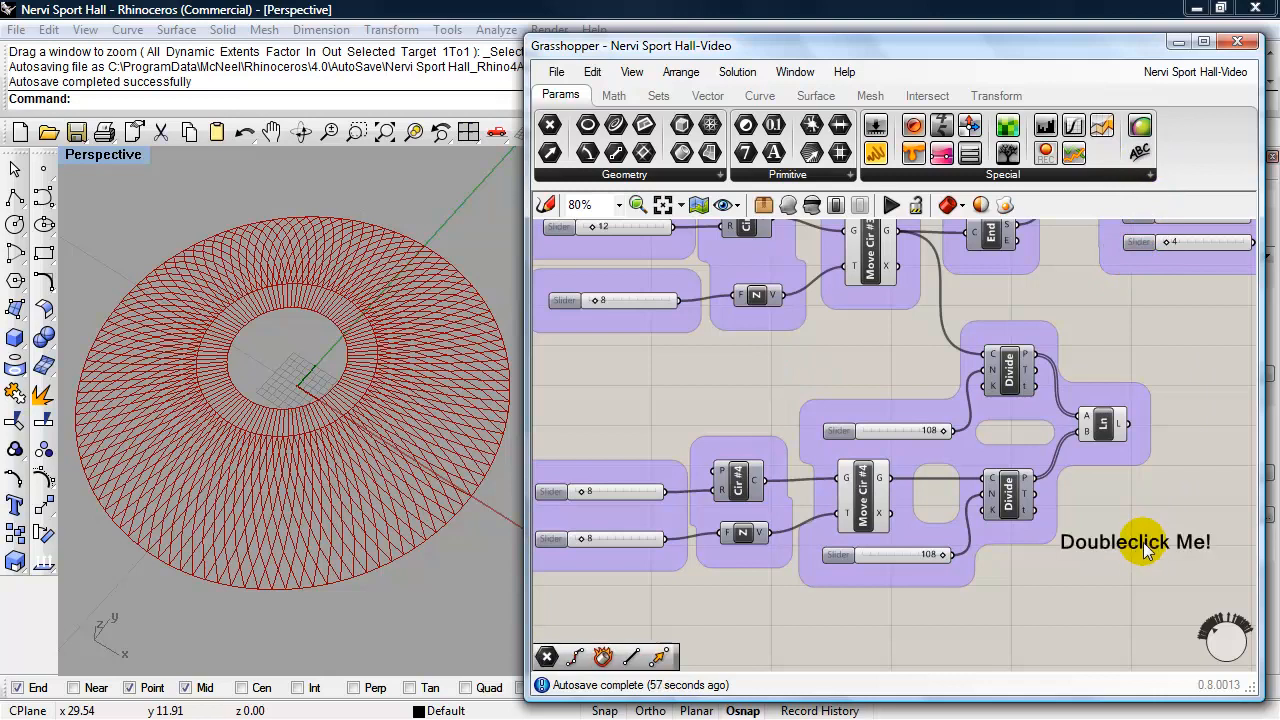
{"action": "double_click", "coordinate": [1143, 542]}
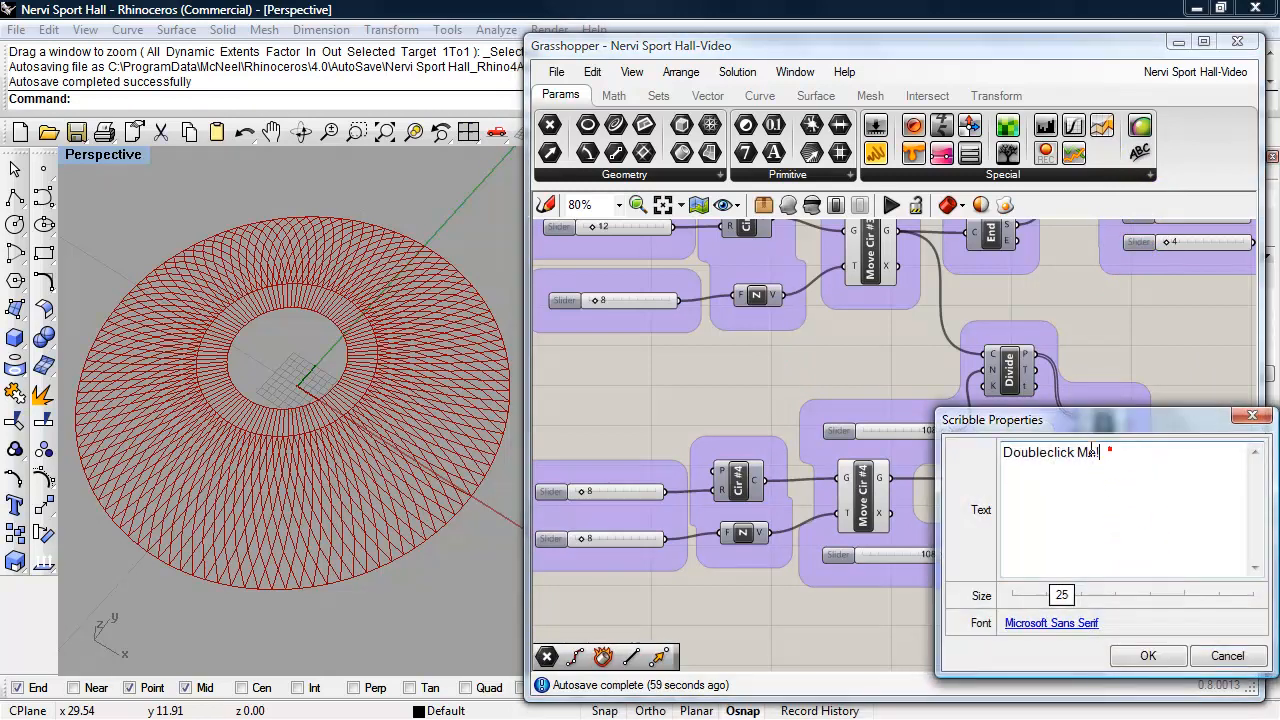
{"action": "triple_click", "coordinate": [1110, 450]}
{"action": "type", "text": "Top Dome"}
{"action": "left_click_drag", "start_coordinate": [1062, 595], "coordinate": [1136, 614]}
{"action": "left_click", "coordinate": [1148, 655]}
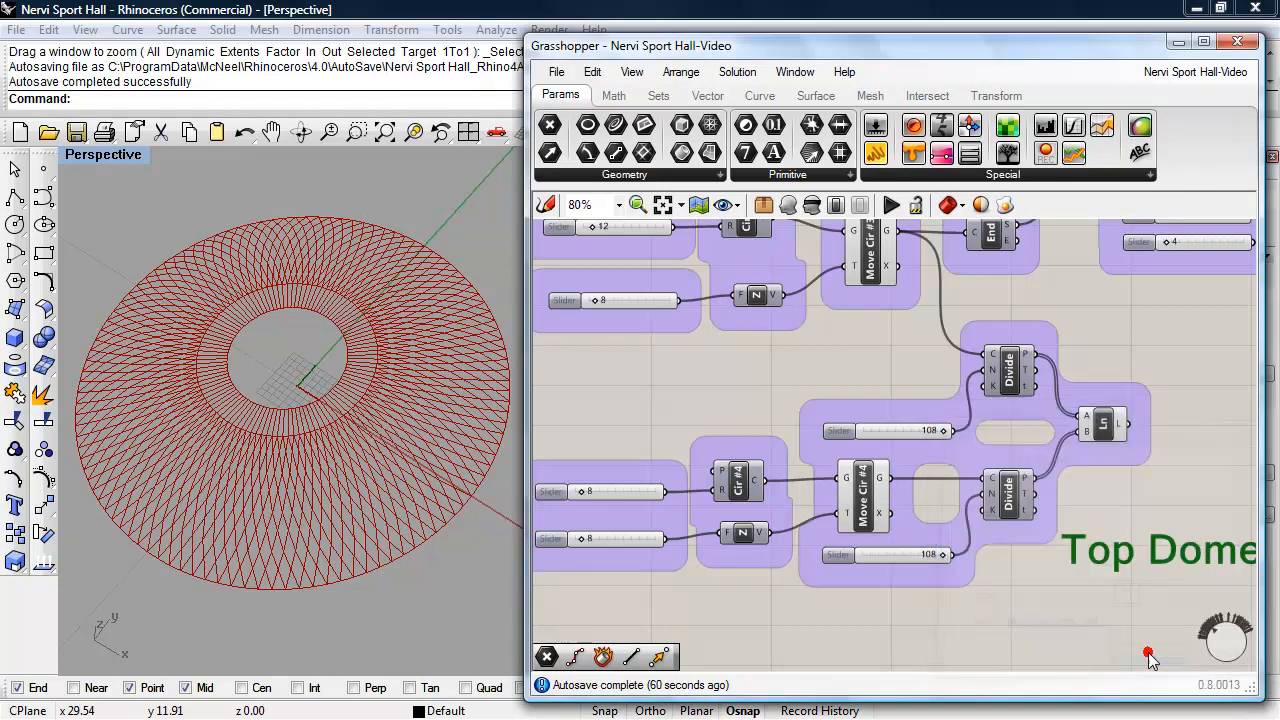
{"action": "scroll", "coordinate": [1060, 585], "scroll_direction": "down", "scroll_amount": 3}
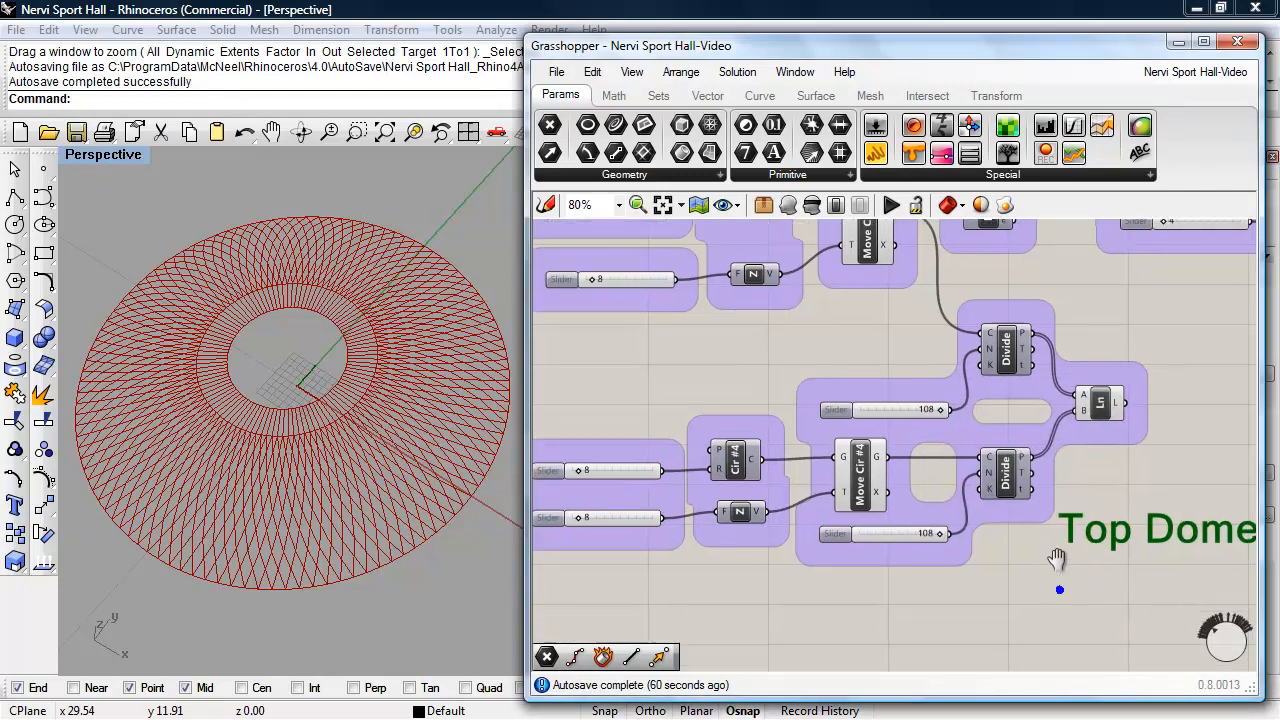
{"action": "scroll", "coordinate": [1018, 516], "scroll_direction": "down", "scroll_amount": 1}
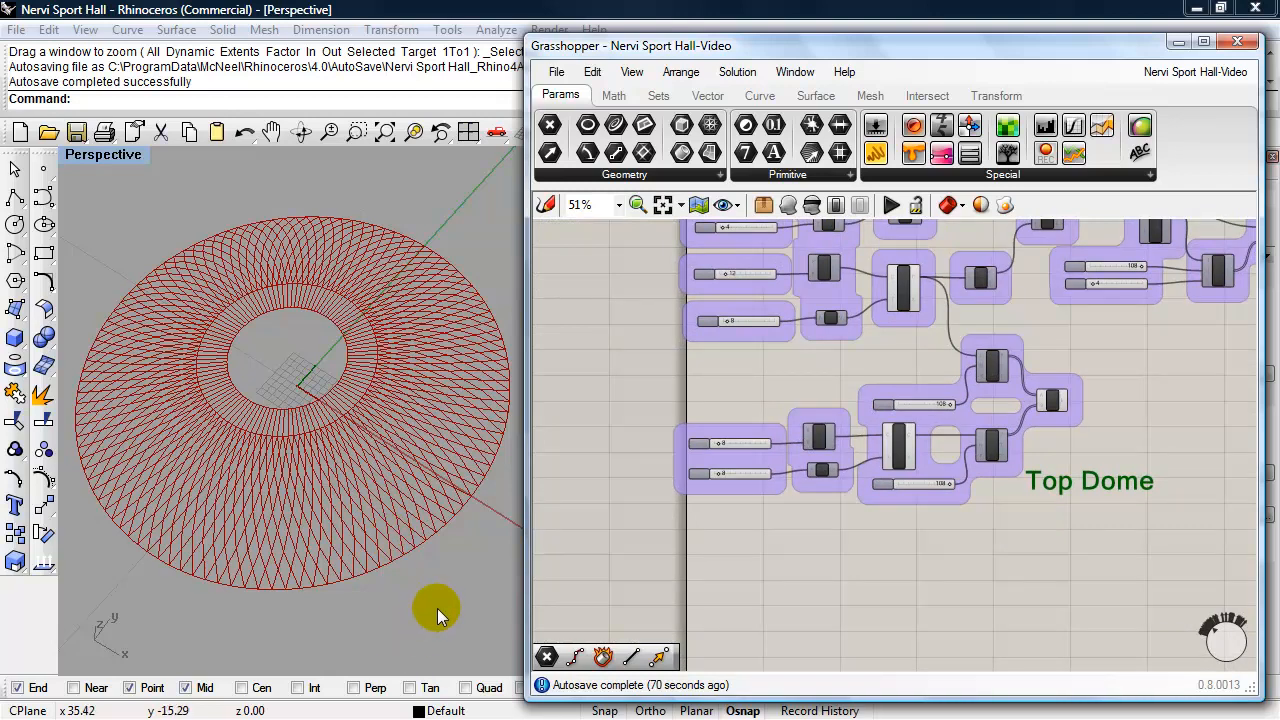
- Switch to the PDF document with the photograph of the sports hall
{"action": "key", "text": "alt+Tab"}
{"action": "key", "text": "alt+Tab"}
{"action": "key", "text": "alt+Tab"}
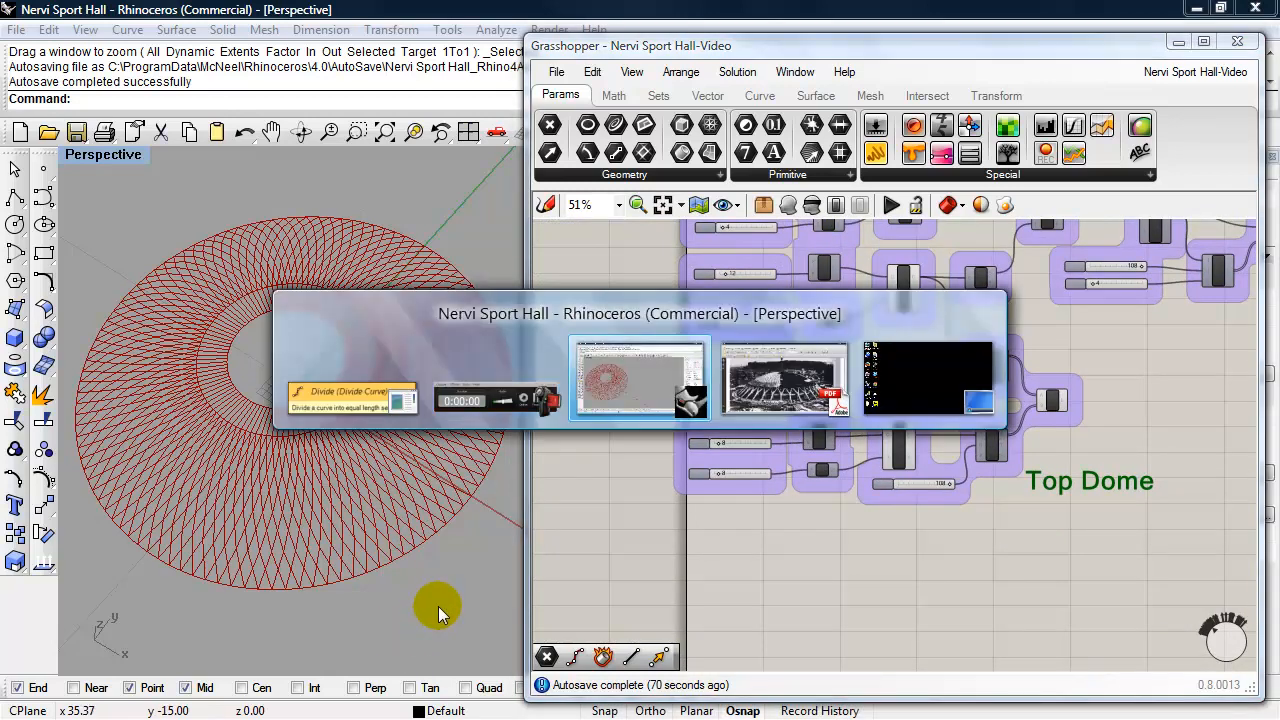
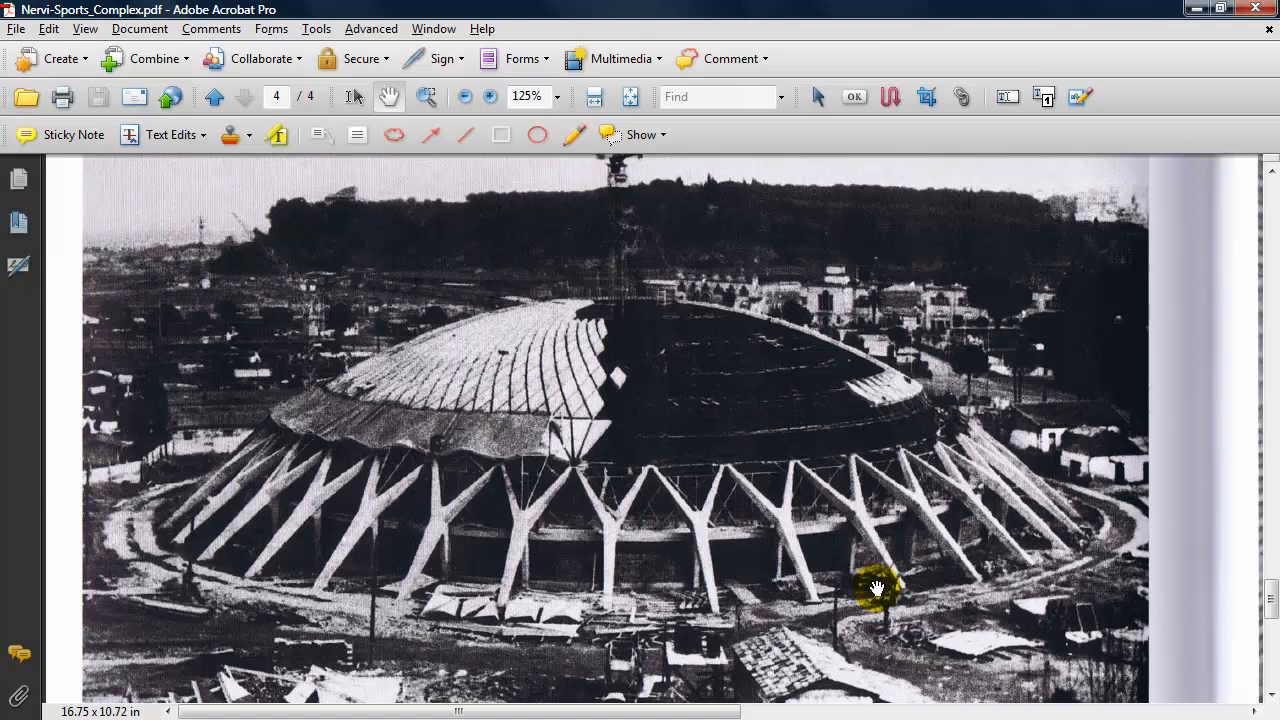
- Back in Grasshopper, duplicate the Cir #4, Z vector, Move Cir #4 and lower Divide chain with its three sliders, and place the copy below the group
{"action": "key", "text": "alt+Tab"}
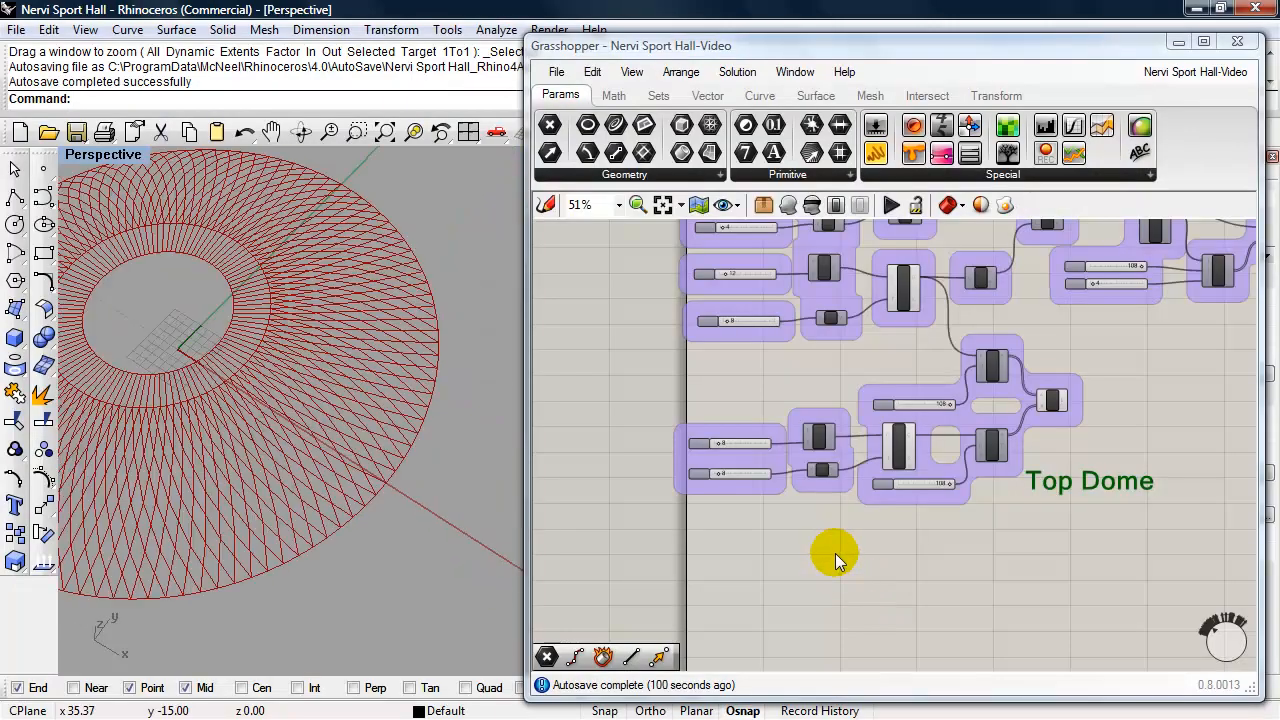
{"action": "scroll", "coordinate": [835, 553], "scroll_direction": "up", "scroll_amount": 3}
{"action": "right_click_drag", "start_coordinate": [914, 551], "coordinate": [863, 443]}
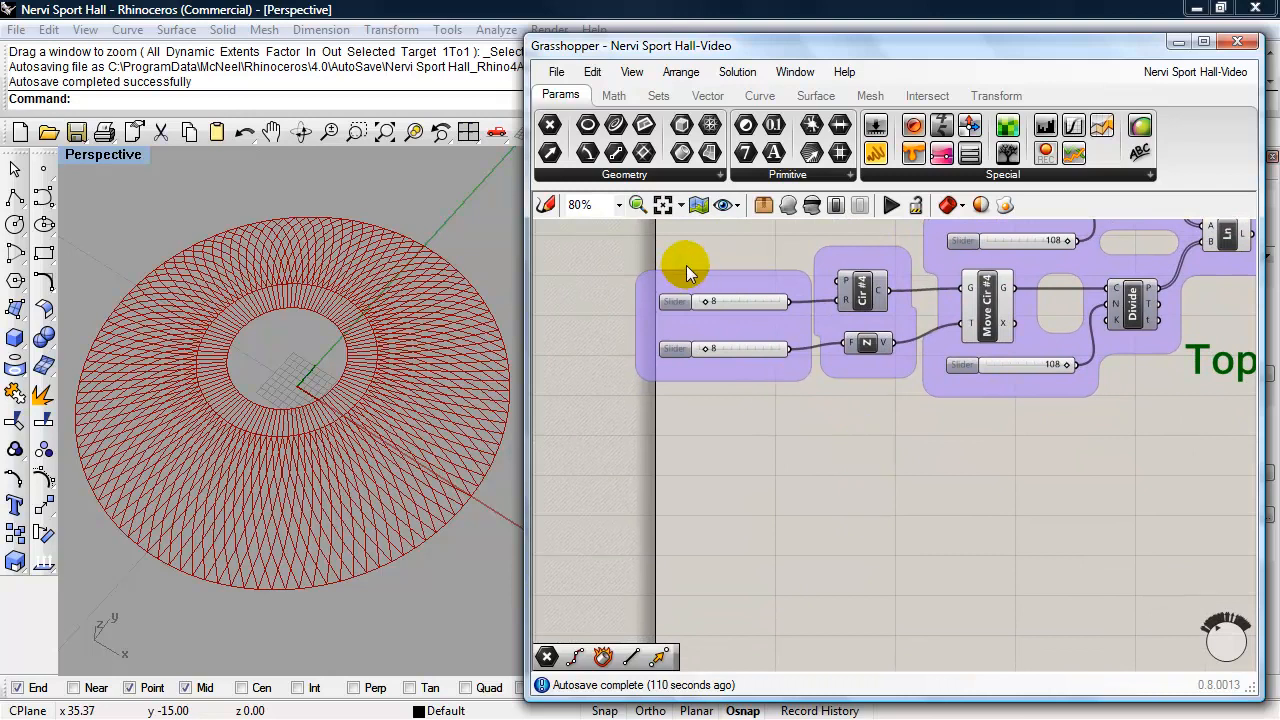
{"action": "left_click", "coordinate": [733, 298]}
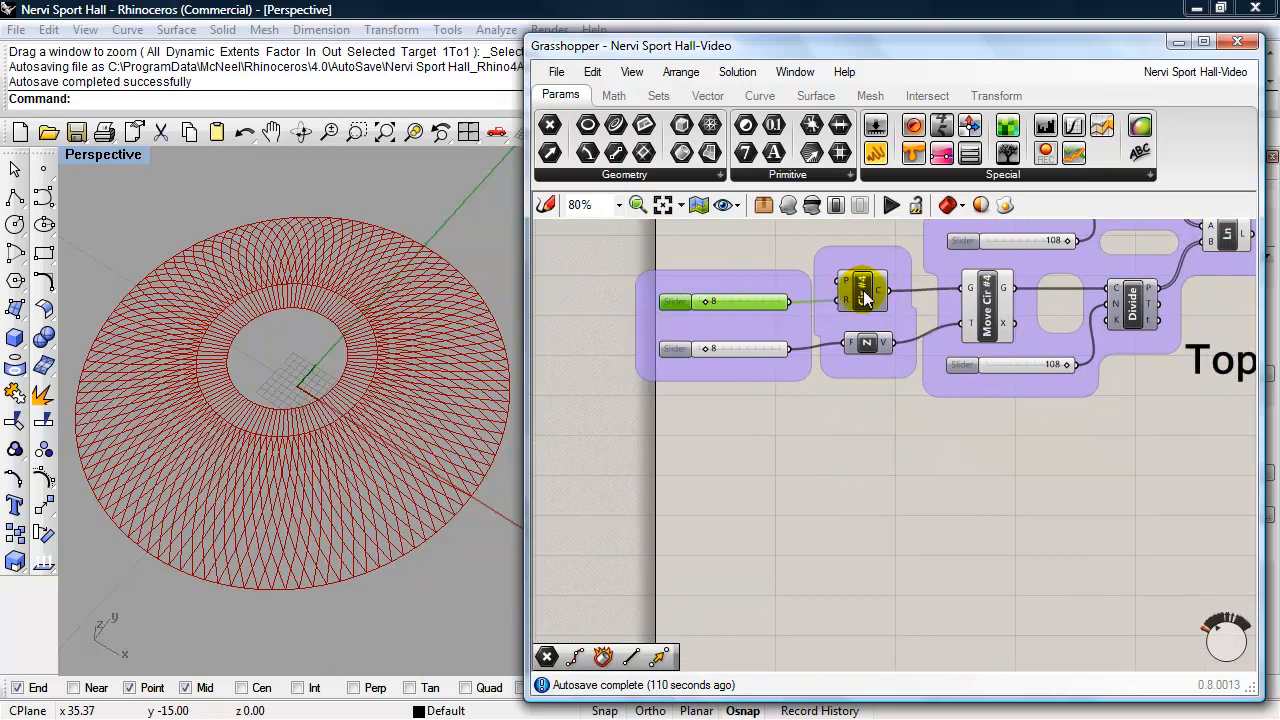
{"action": "left_click", "coordinate": [863, 292], "text": "shift"}
{"action": "left_click", "coordinate": [990, 310], "text": "shift"}
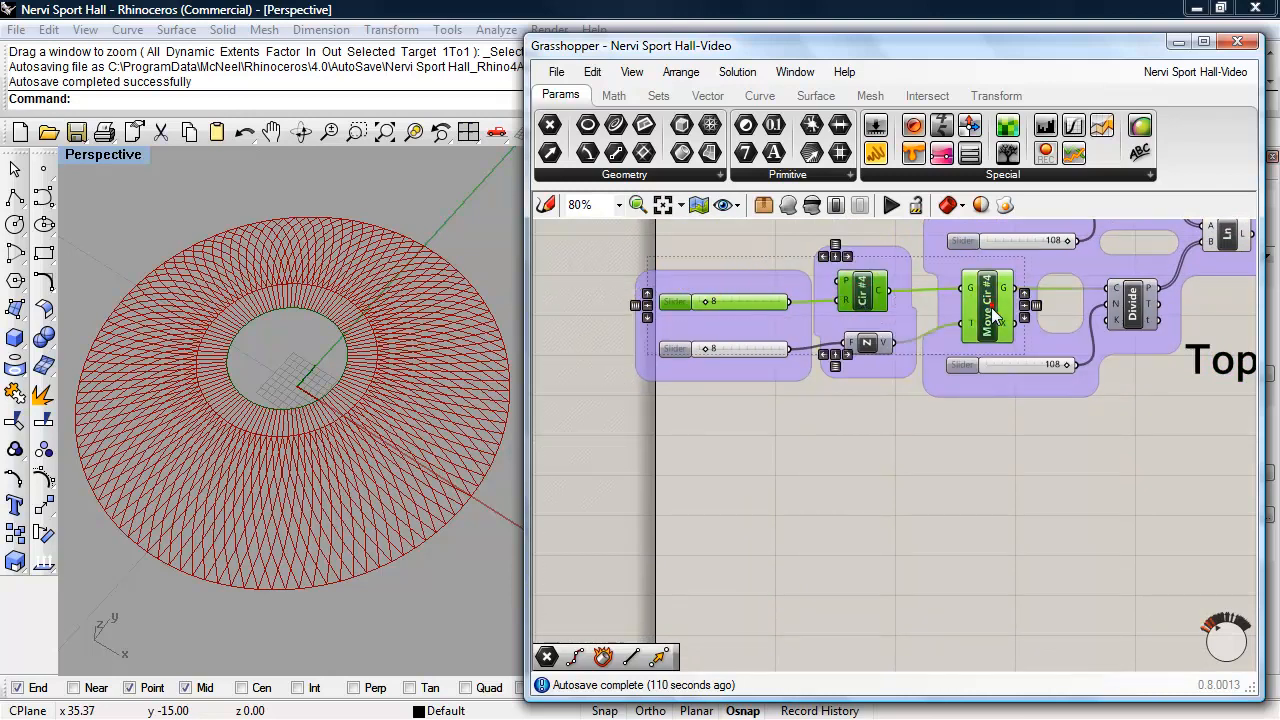
{"action": "left_click", "coordinate": [866, 343], "text": "shift"}
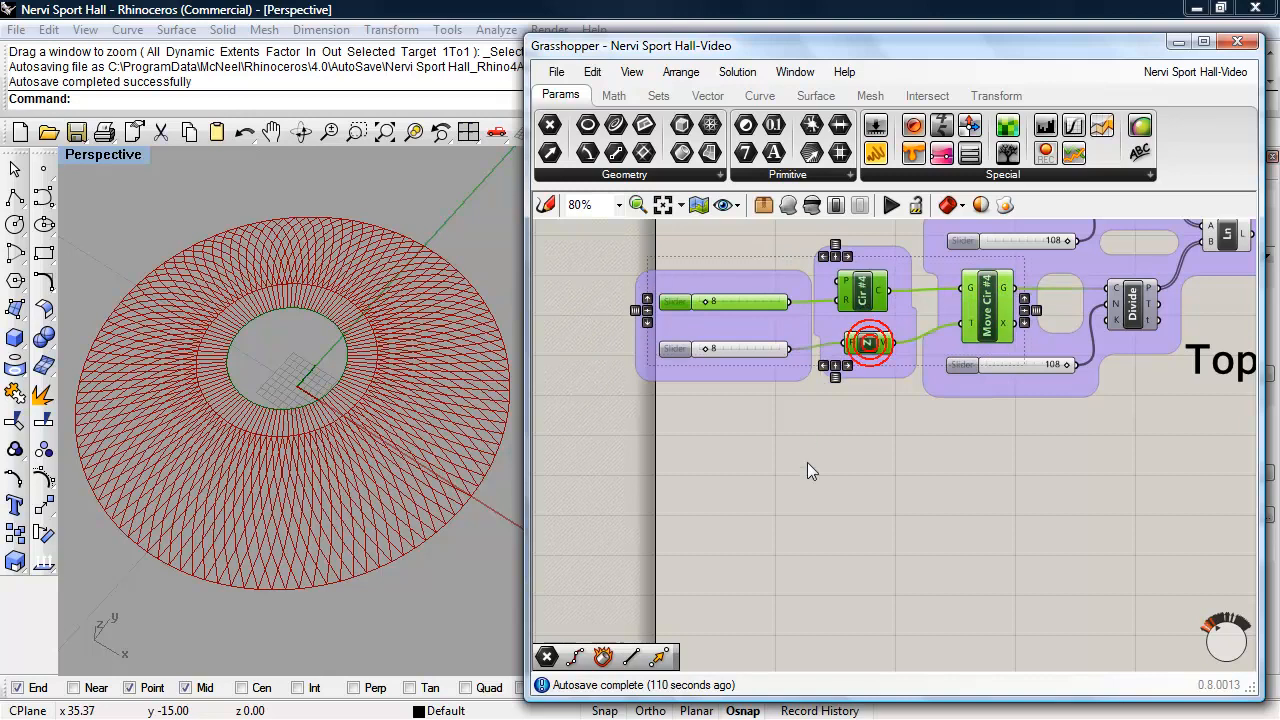
{"action": "left_click", "coordinate": [750, 350], "text": "shift"}
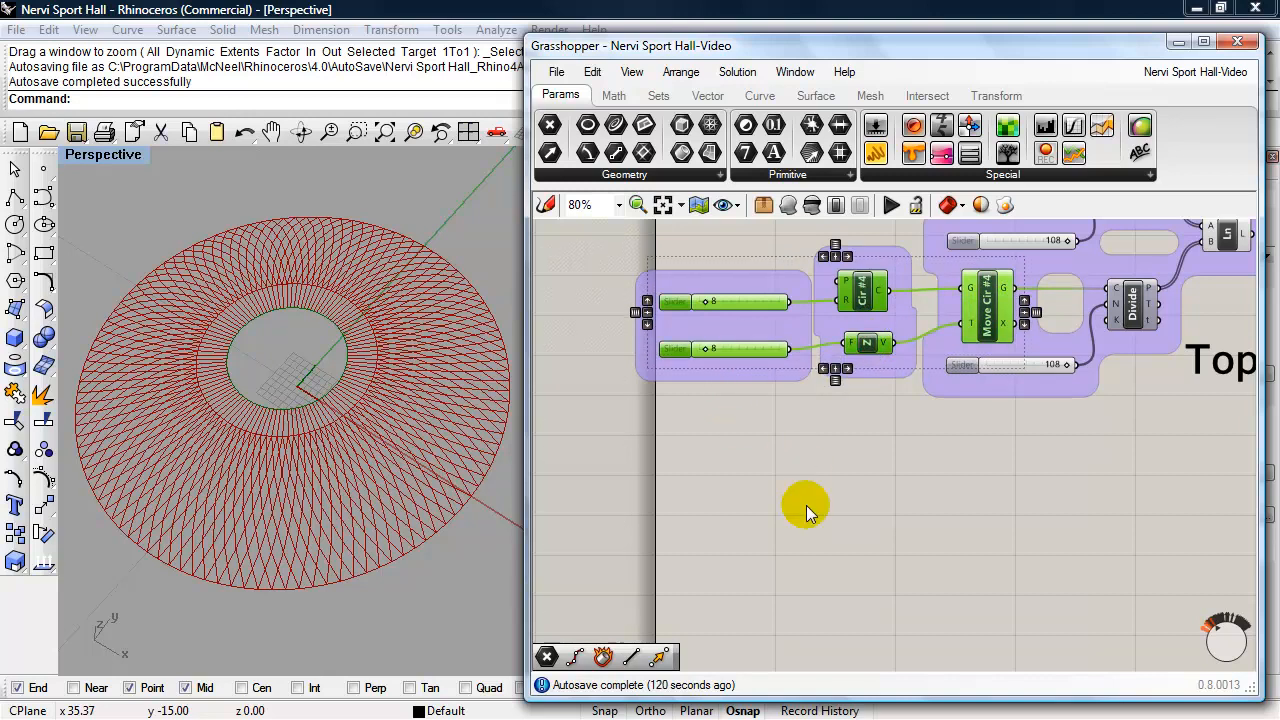
{"action": "left_click", "coordinate": [1028, 370], "text": "shift"}
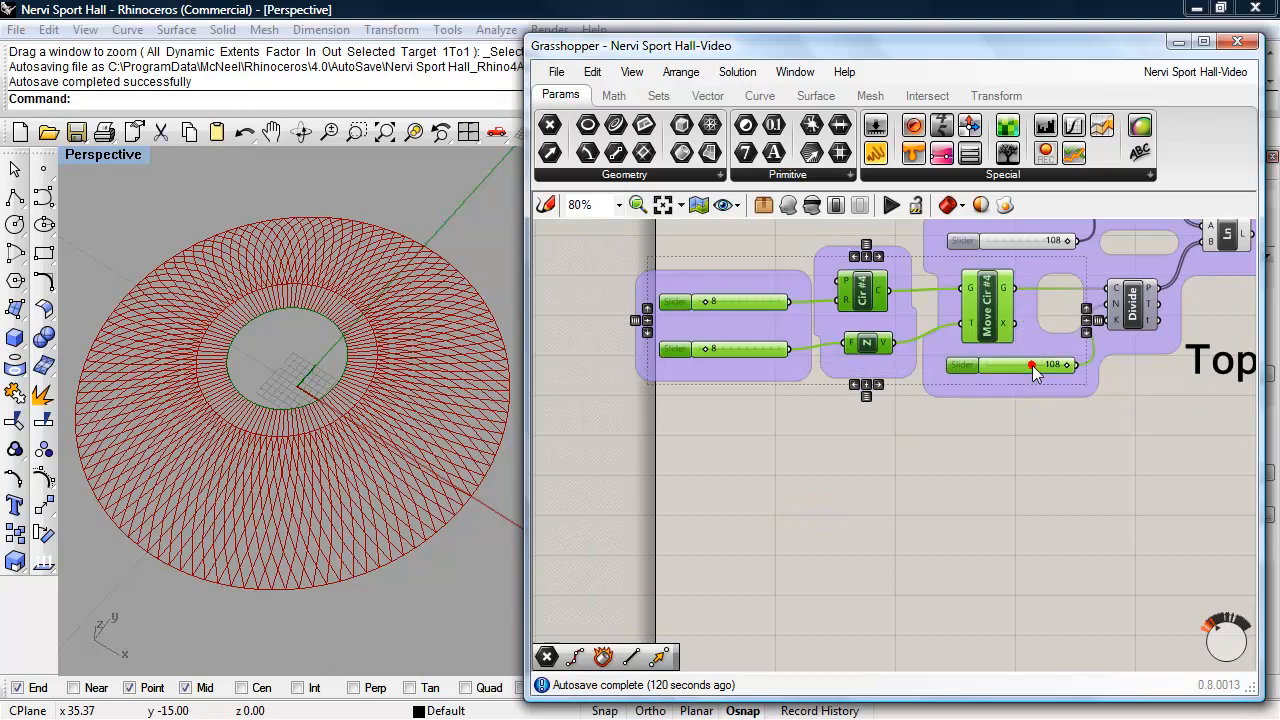
{"action": "left_click", "coordinate": [1130, 305], "text": "shift"}
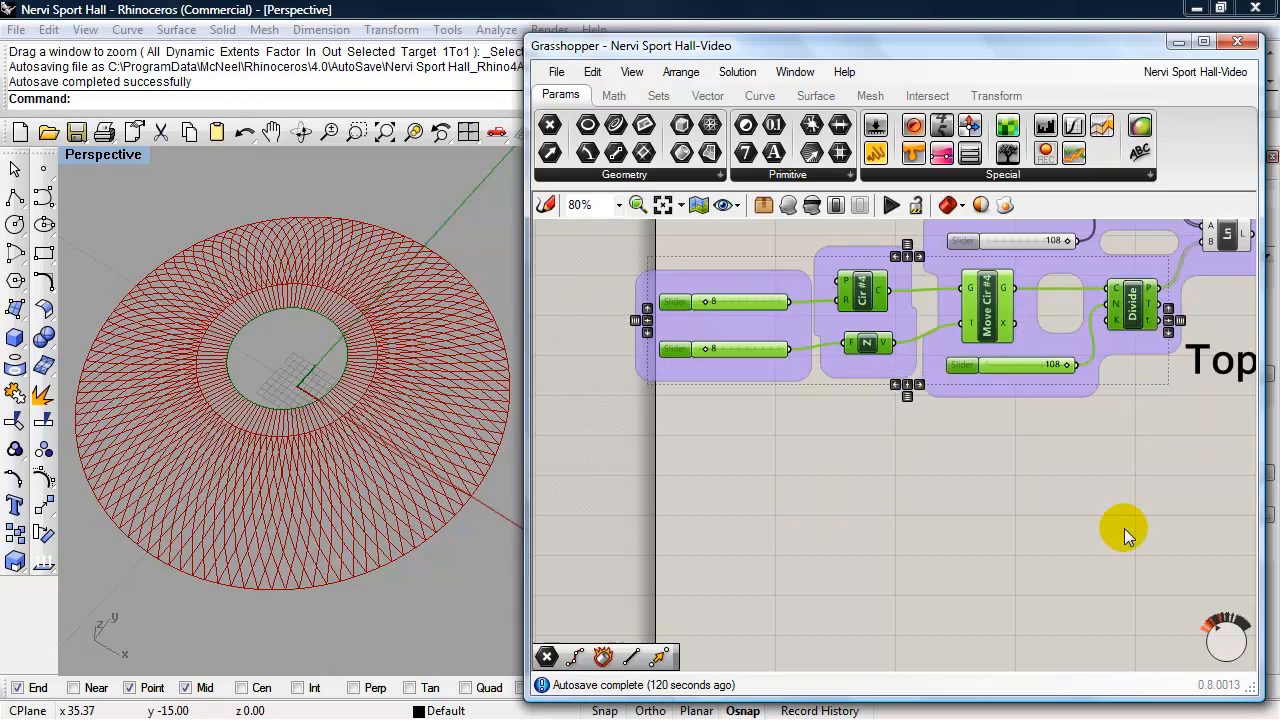
{"action": "key", "text": "ctrl+c"}
{"action": "key", "text": "ctrl+v"}
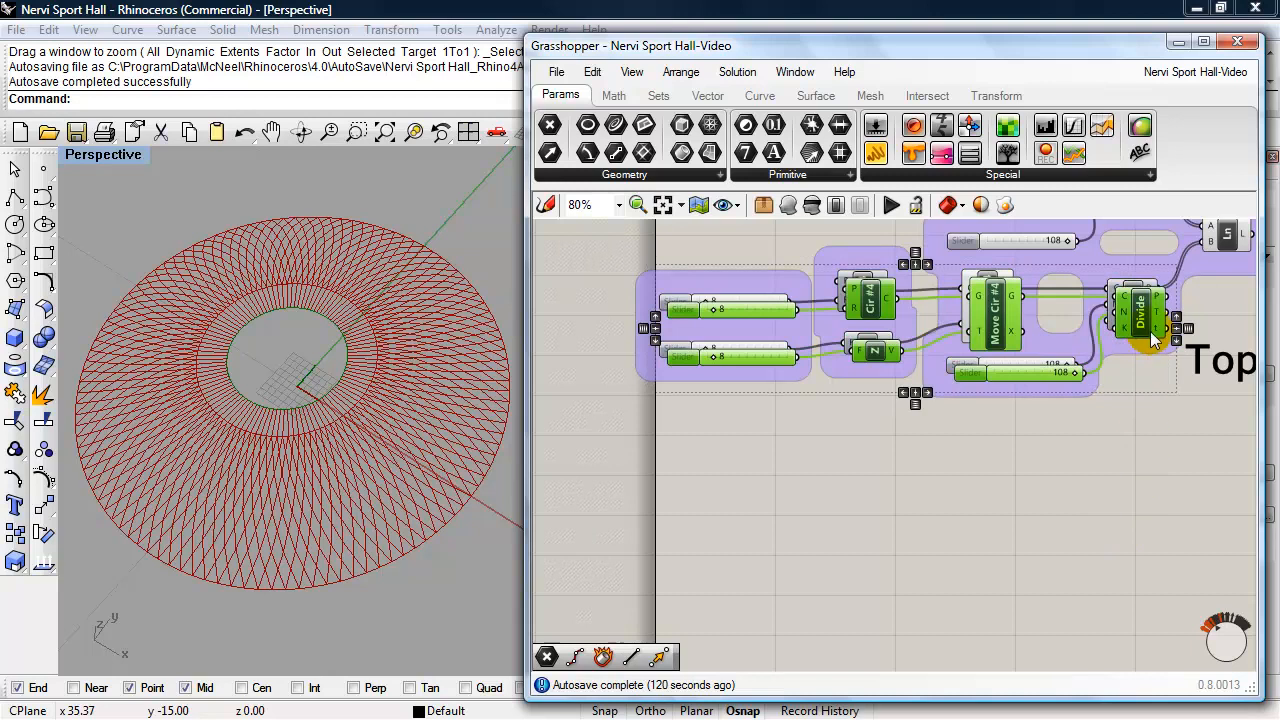
{"action": "left_click_drag", "start_coordinate": [1148, 338], "coordinate": [1131, 526]}
{"action": "left_click", "coordinate": [1125, 582]}
- Rename the copied circle component as Cir #5
{"action": "left_click", "coordinate": [859, 502]}
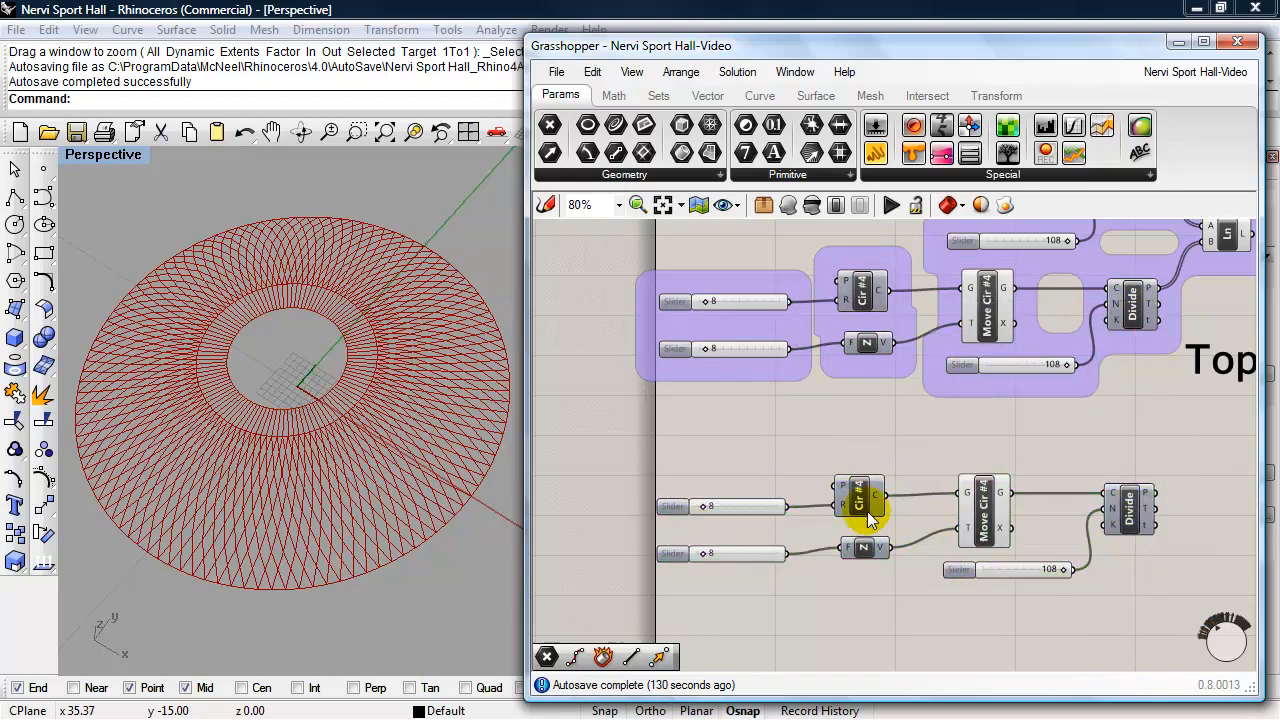
{"action": "right_click", "coordinate": [859, 502]}
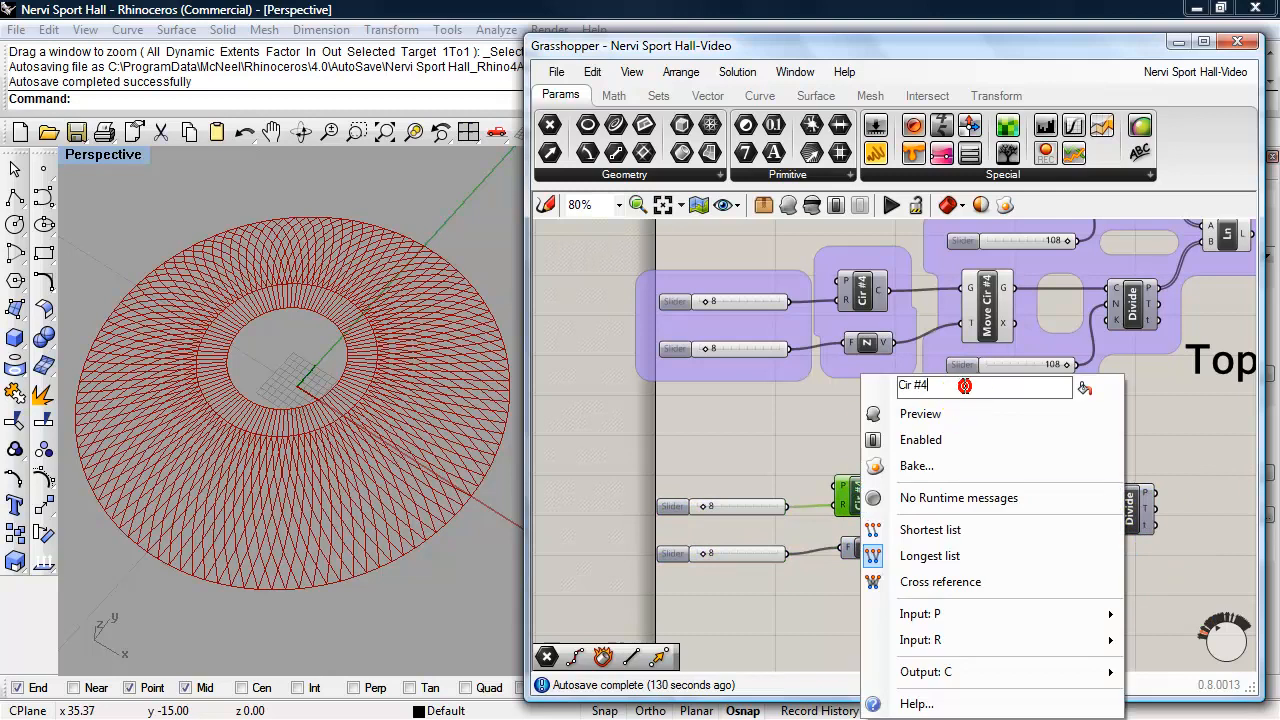
{"action": "key", "text": "BackSpace"}
{"action": "type", "text": "5"}
{"action": "left_click", "coordinate": [779, 431]}
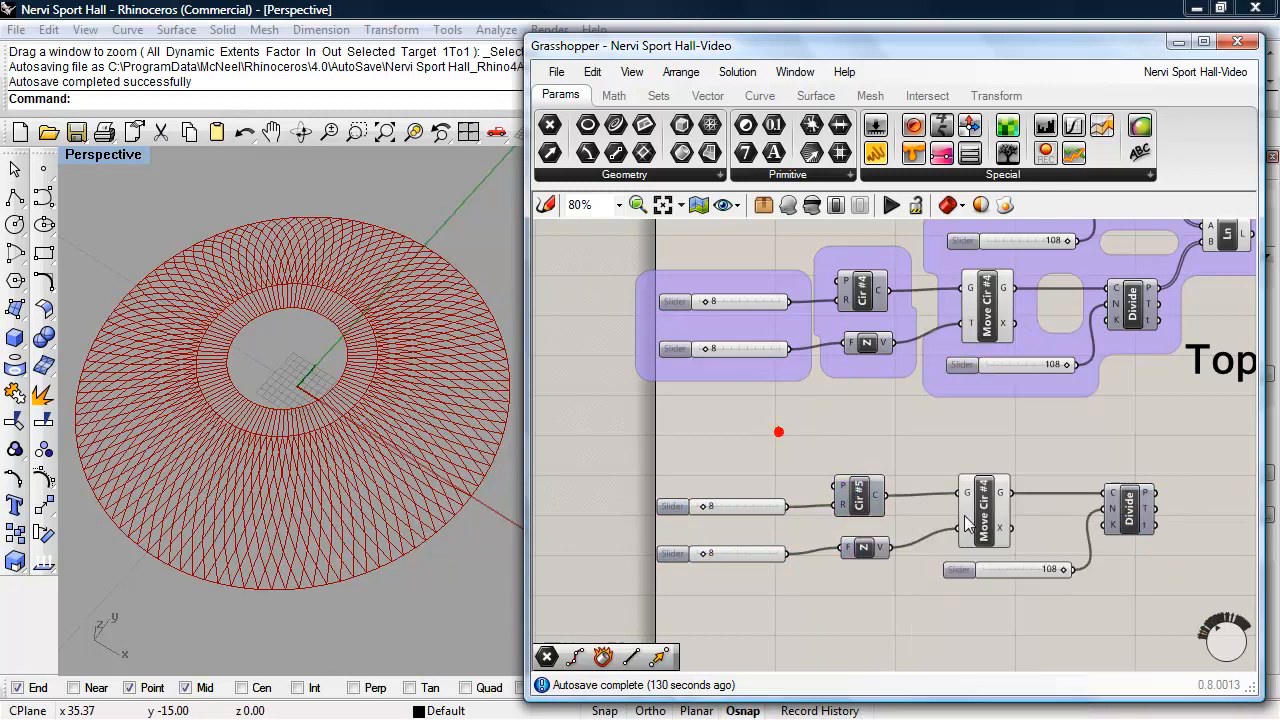
- Rename the copied move component as Move Cir #5
{"action": "left_click", "coordinate": [990, 520]}
{"action": "right_click", "coordinate": [990, 520]}
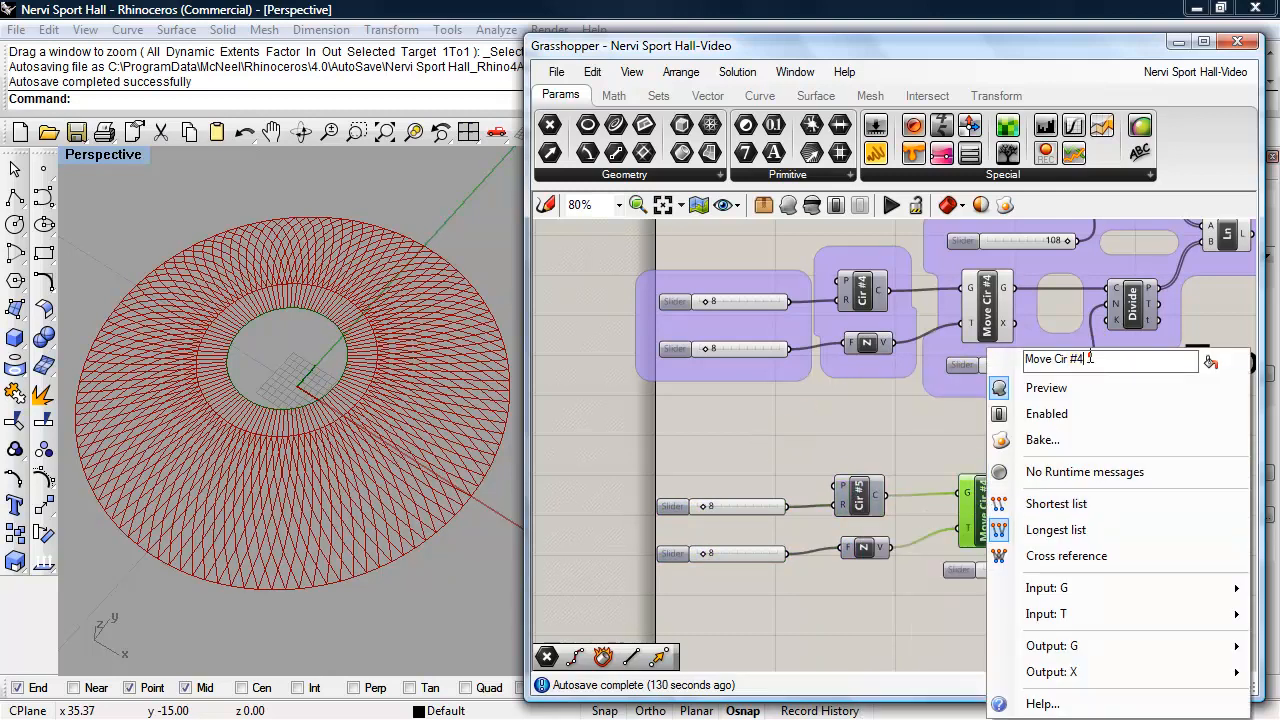
{"action": "key", "text": "BackSpace"}
{"action": "type", "text": "5"}
{"action": "left_click", "coordinate": [922, 440]}
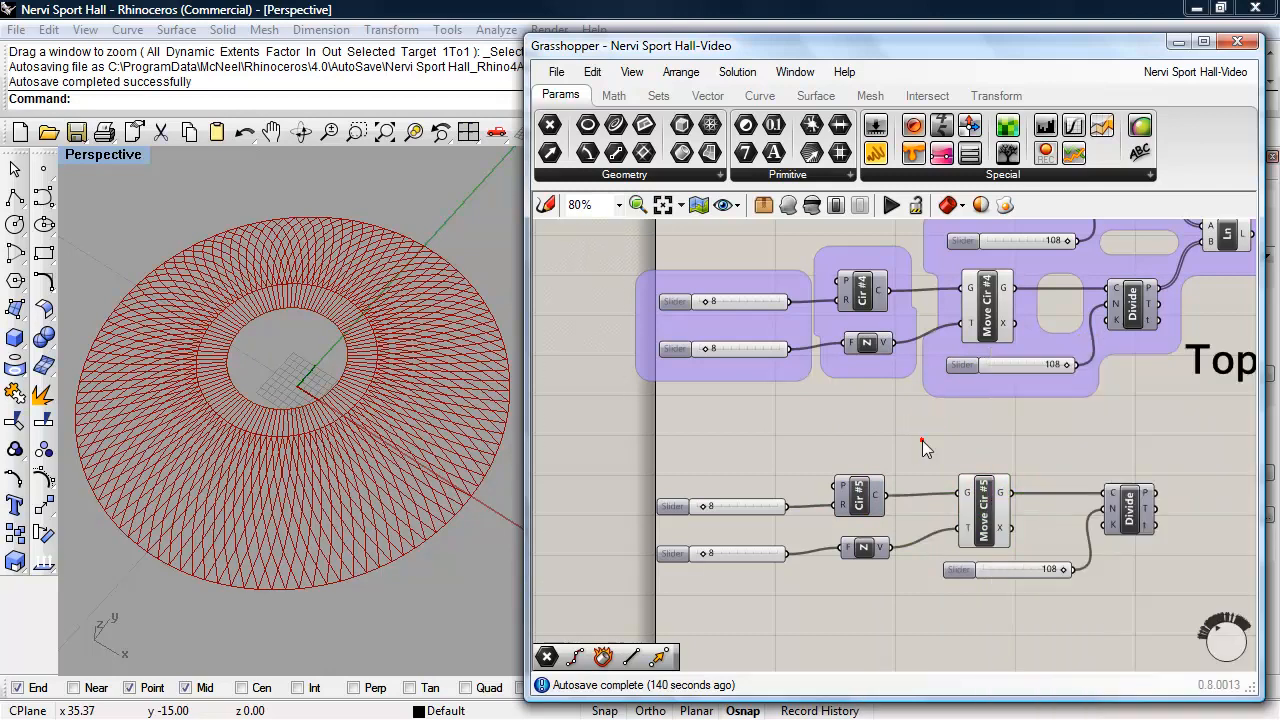
- Set the radius slider of Cir #5 to 39
{"action": "right_click_drag", "start_coordinate": [980, 437], "coordinate": [955, 380]}
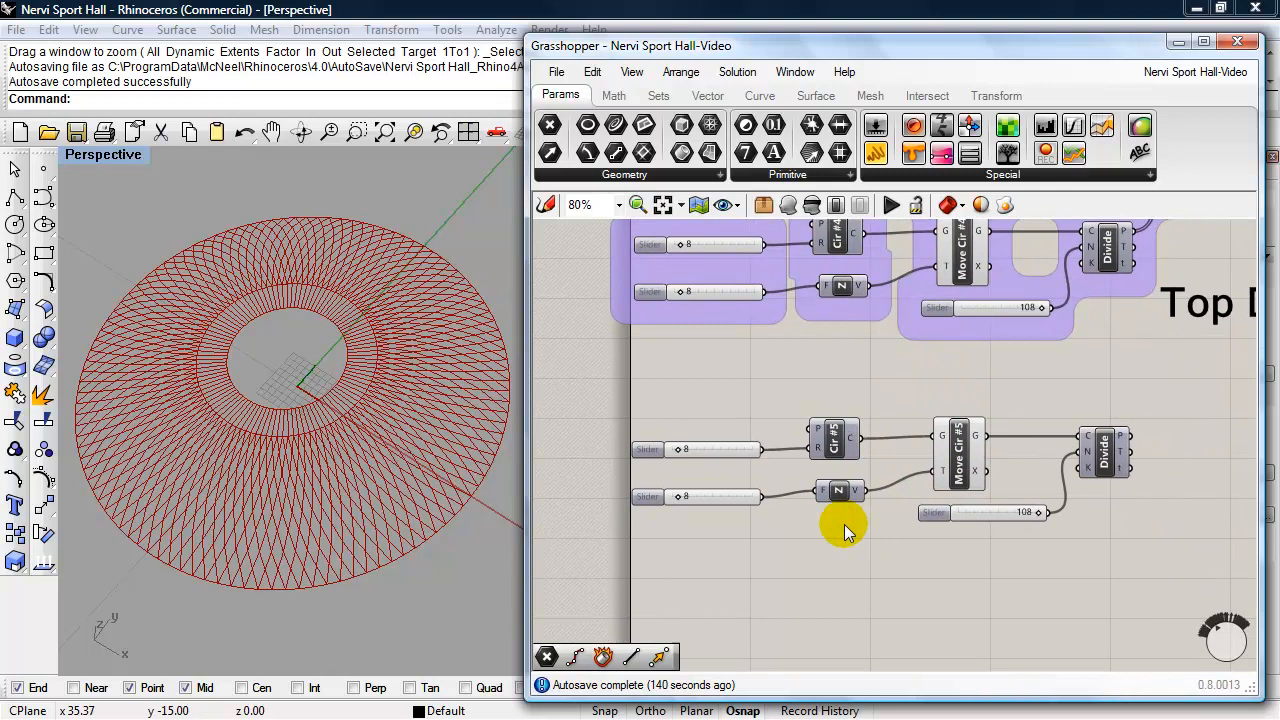
{"action": "left_click_drag", "start_coordinate": [678, 450], "coordinate": [706, 460]}
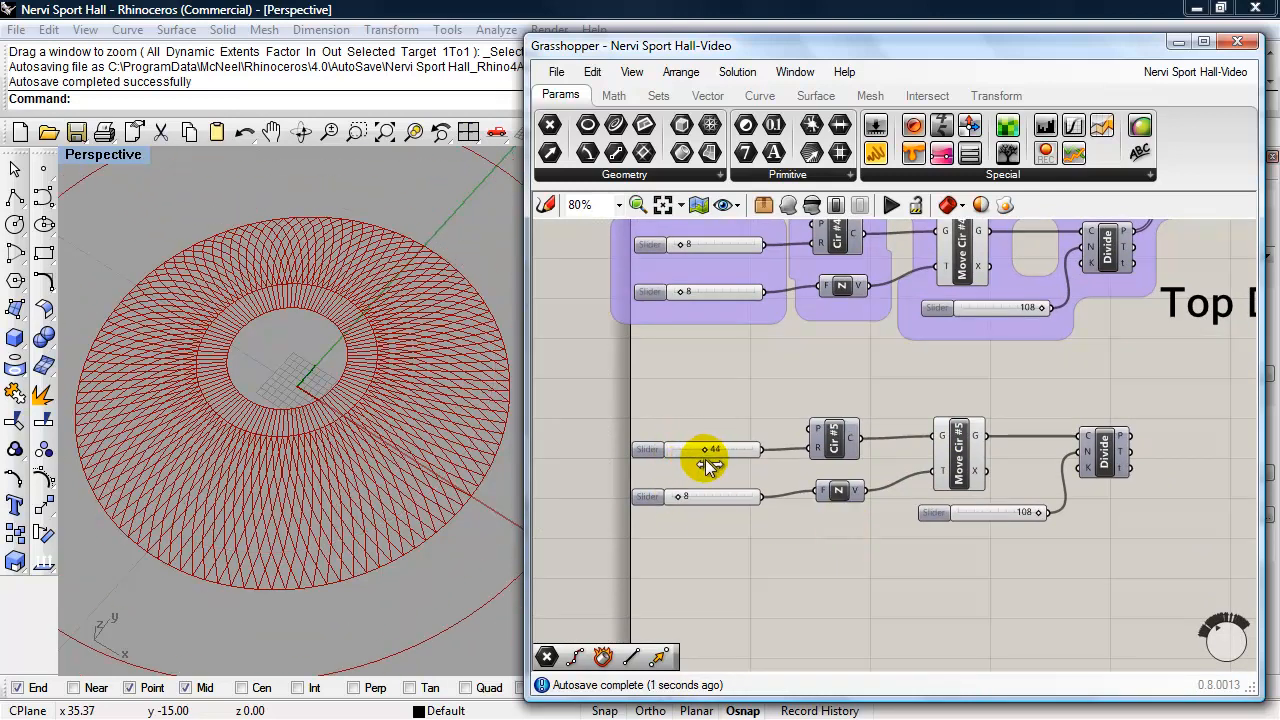
{"action": "right_click_drag", "start_coordinate": [371, 537], "coordinate": [447, 418]}
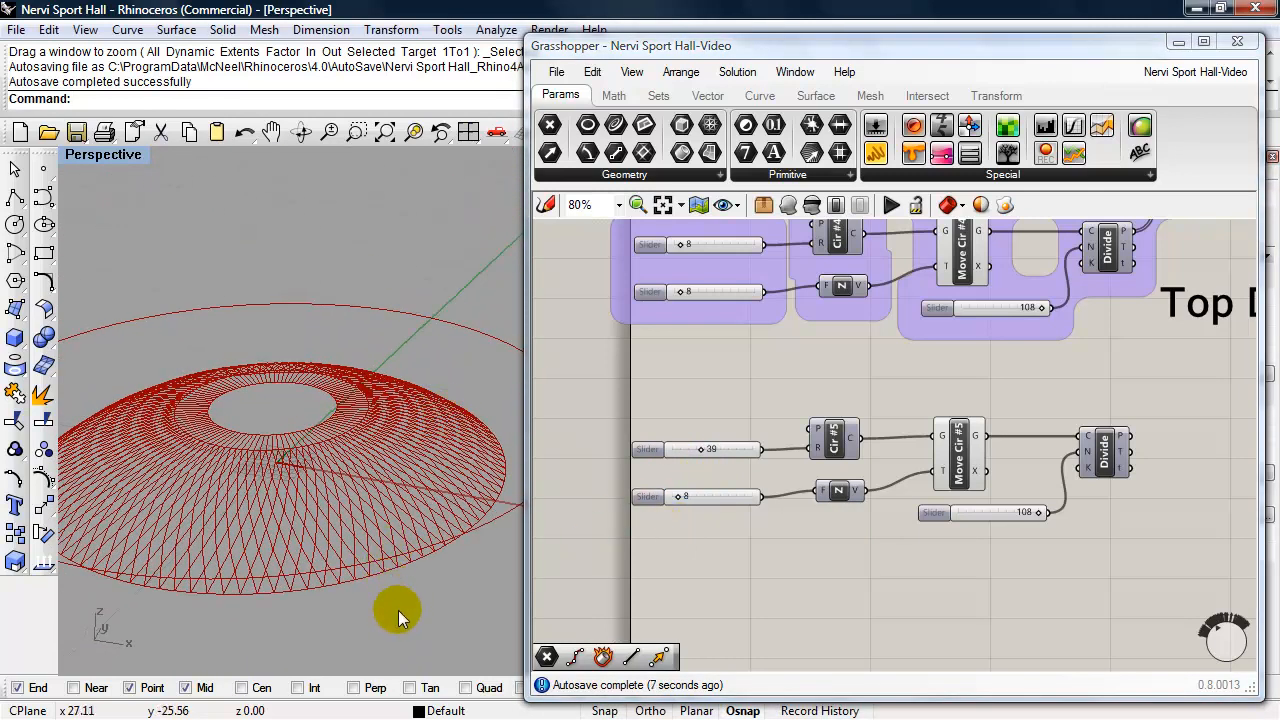
{"action": "right_click_drag", "start_coordinate": [398, 610], "coordinate": [419, 523]}
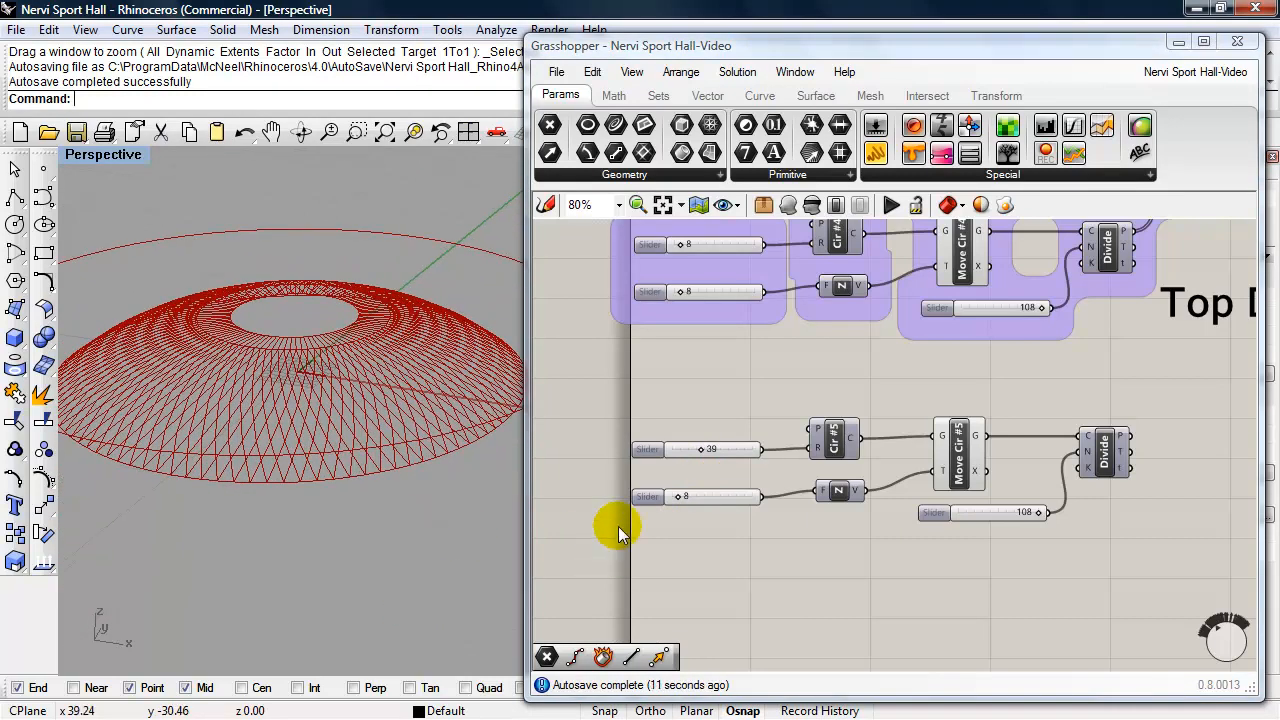
- Set the numeric domain of the slider feeding the copied Z vector to a minimum of -20 and a maximum of 0
{"action": "double_click", "coordinate": [645, 496]}
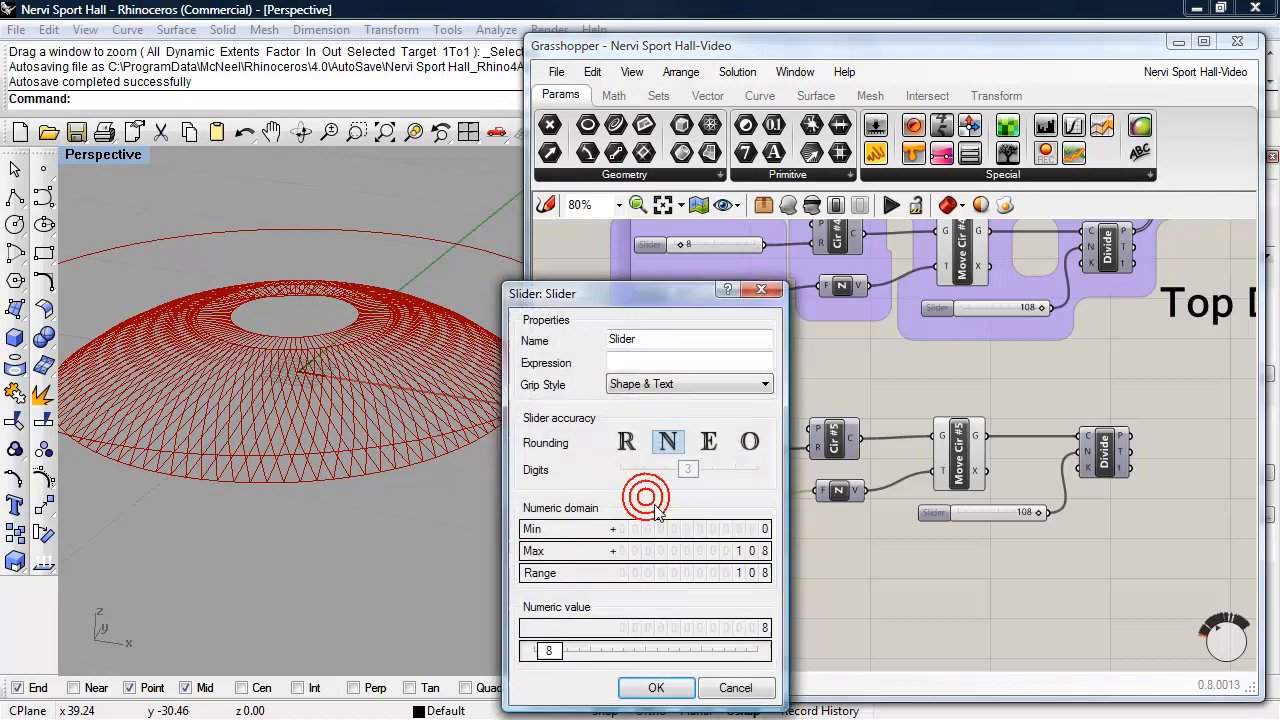
{"action": "left_click_drag", "start_coordinate": [677, 289], "coordinate": [769, 183]}
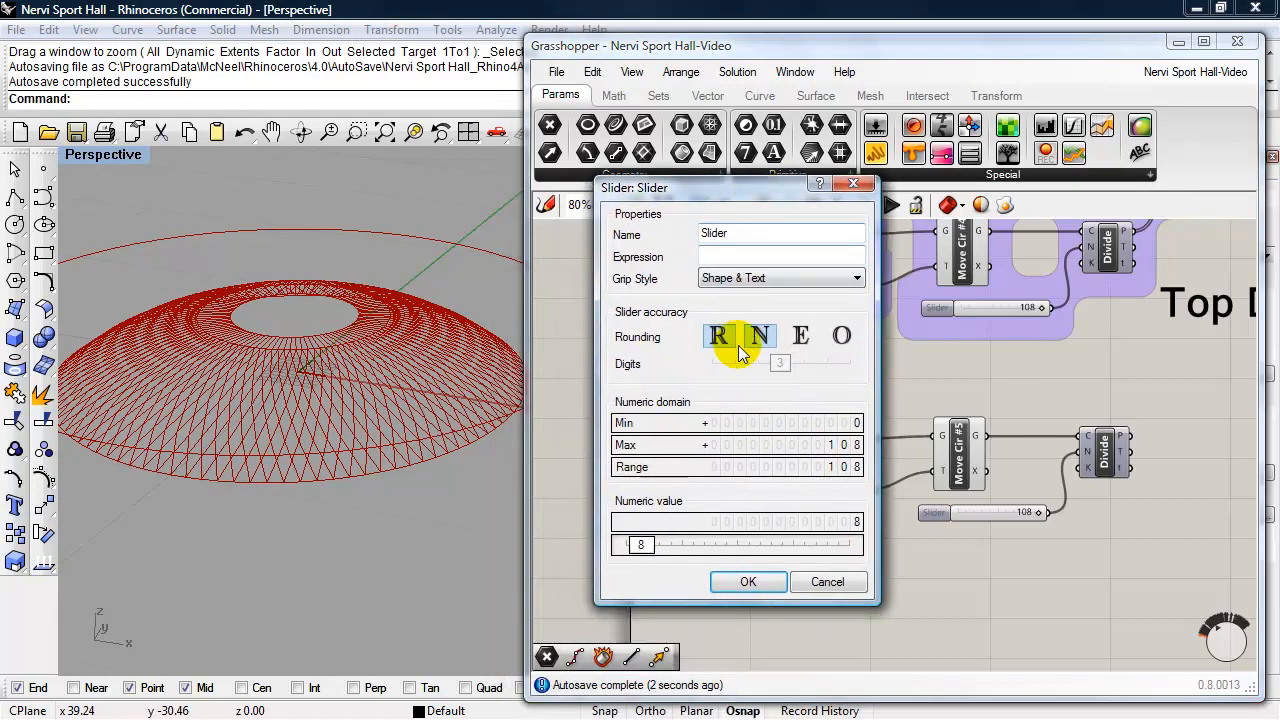
{"action": "double_click", "coordinate": [787, 447]}
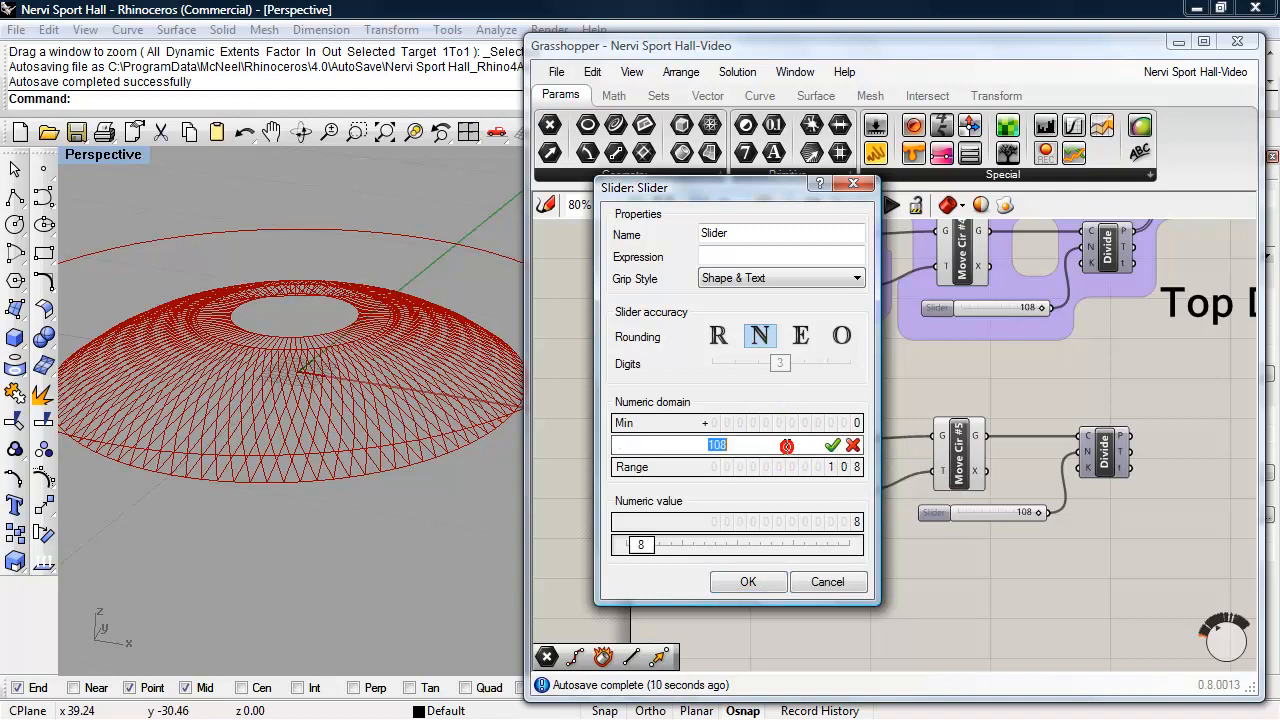
{"action": "type", "text": "0"}
{"action": "left_click", "coordinate": [831, 445]}
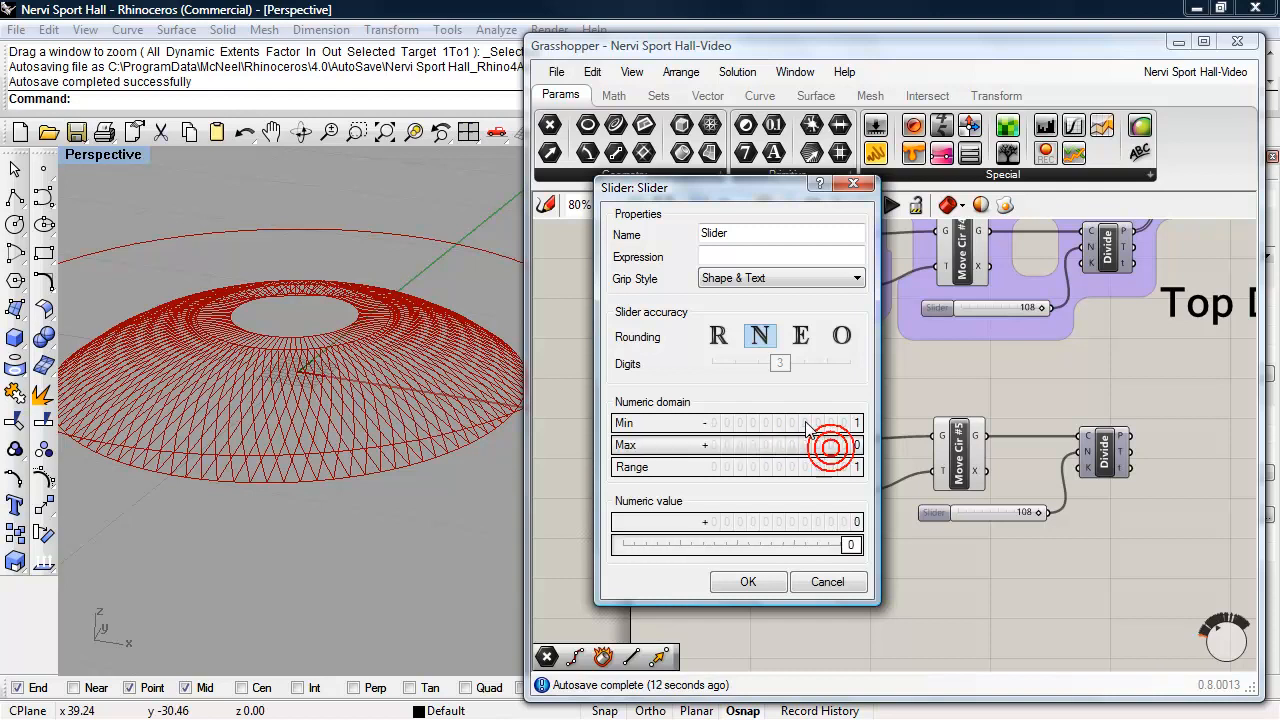
{"action": "double_click", "coordinate": [805, 423]}
{"action": "type", "text": "-"}
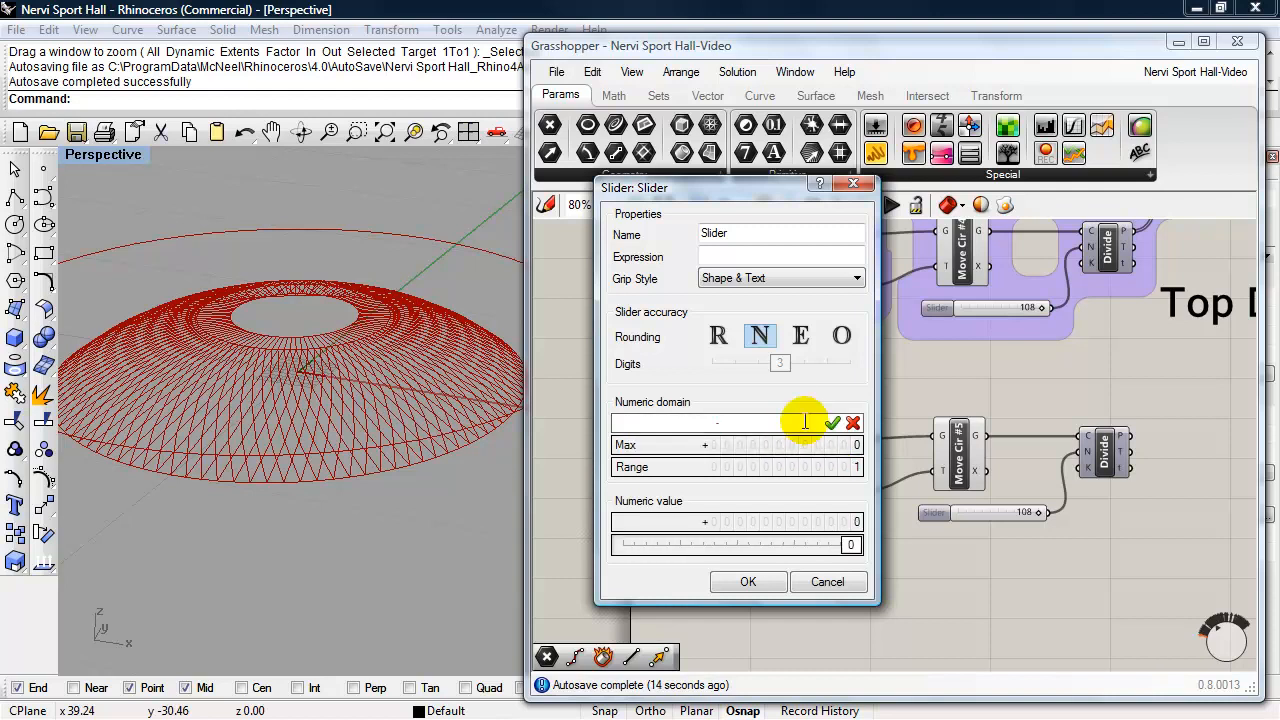
{"action": "type", "text": "20"}
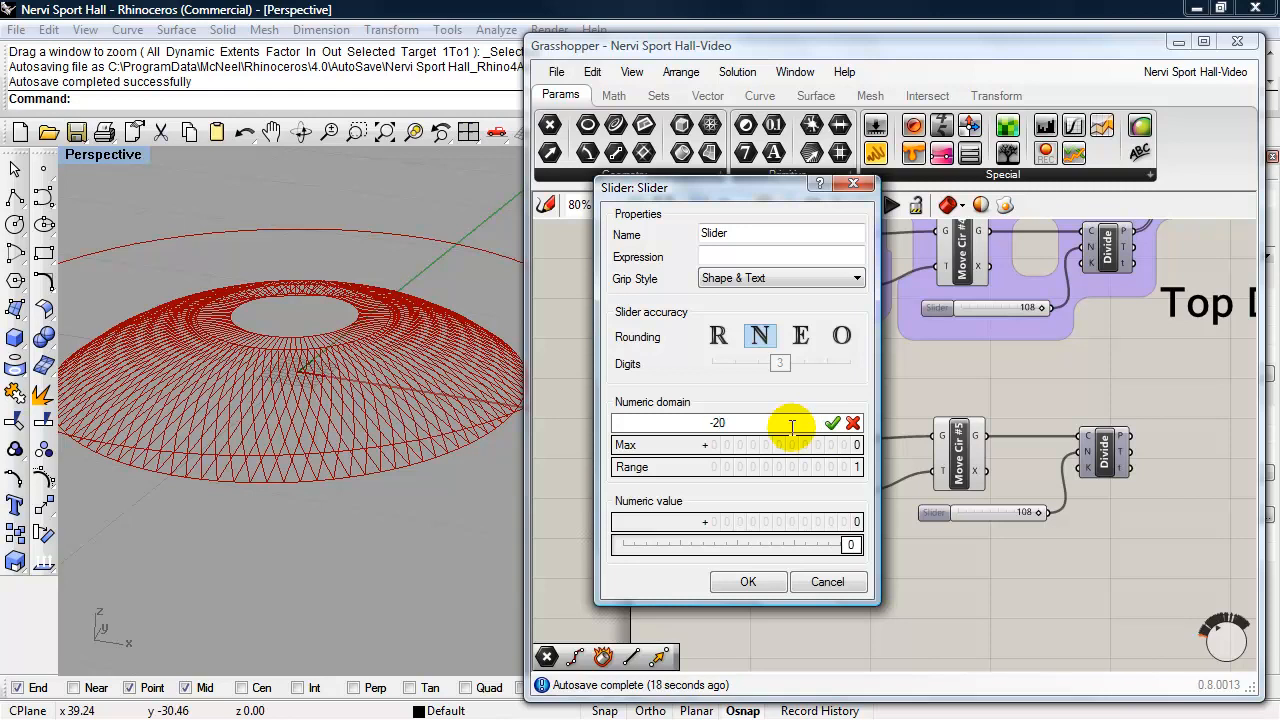
{"action": "left_click", "coordinate": [748, 581]}
- Set the value of the copied Z vector's slider to -6
{"action": "mouse_move", "coordinate": [680, 498]}
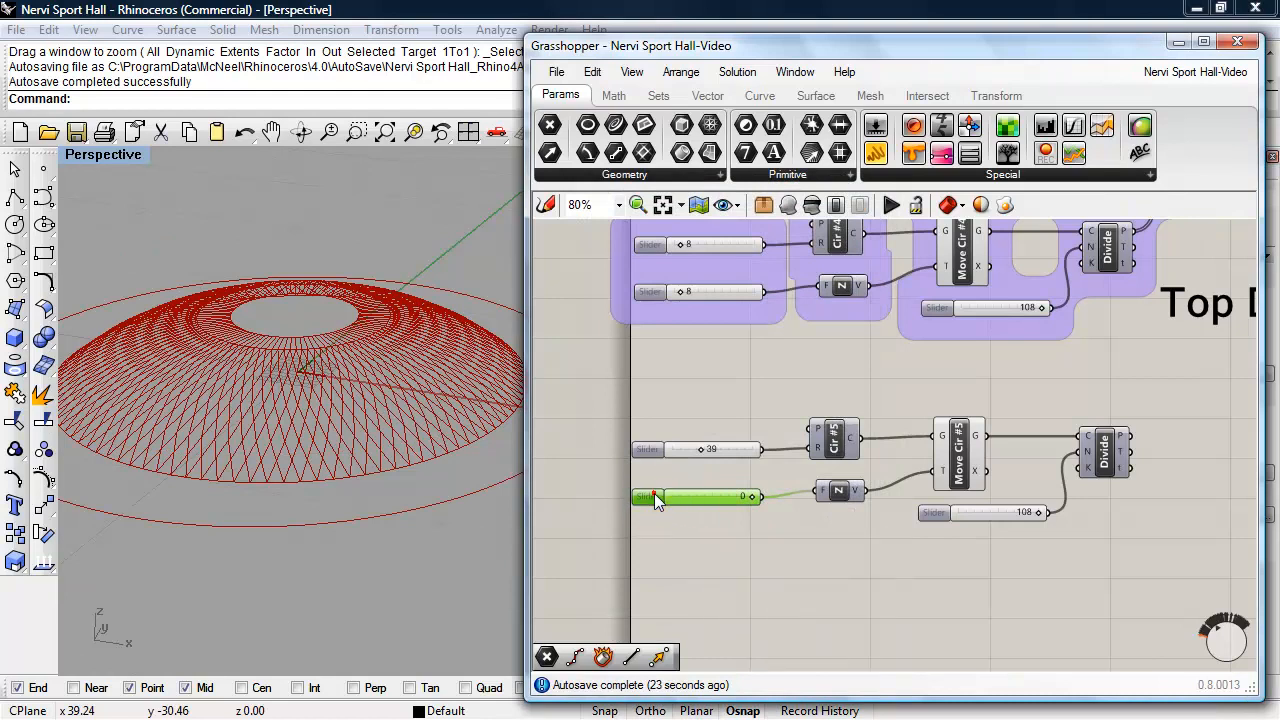
{"action": "double_click", "coordinate": [654, 492]}
{"action": "double_click", "coordinate": [678, 647]}
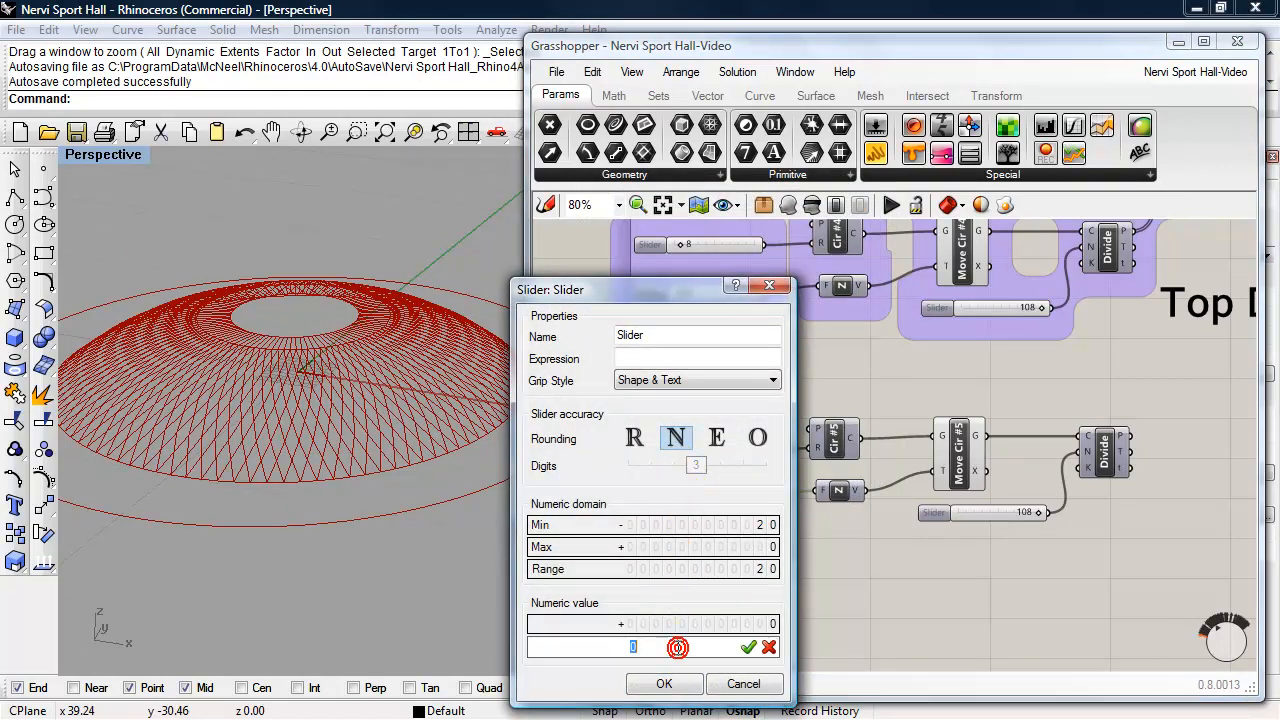
{"action": "type", "text": "-6"}
{"action": "left_click", "coordinate": [748, 647]}
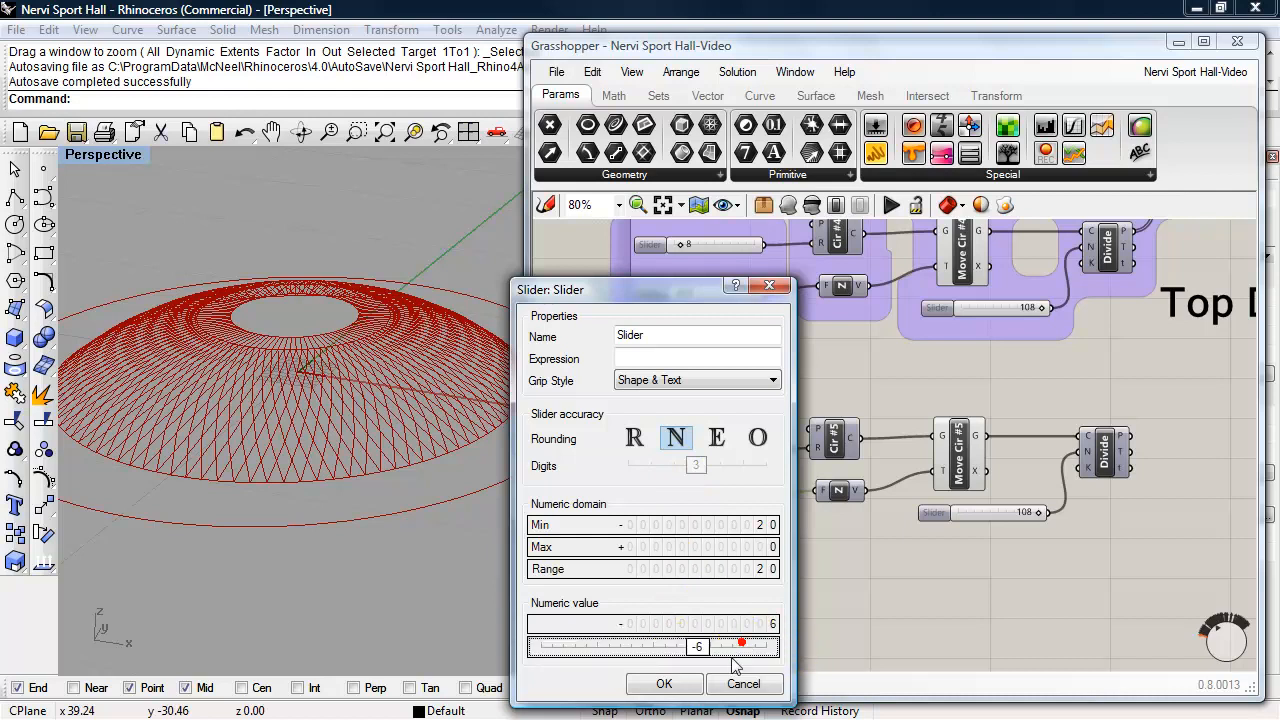
{"action": "left_click", "coordinate": [663, 684]}
{"action": "scroll", "coordinate": [361, 576], "scroll_direction": "down", "scroll_amount": 5}
{"action": "right_click_drag", "start_coordinate": [359, 575], "coordinate": [328, 571]}
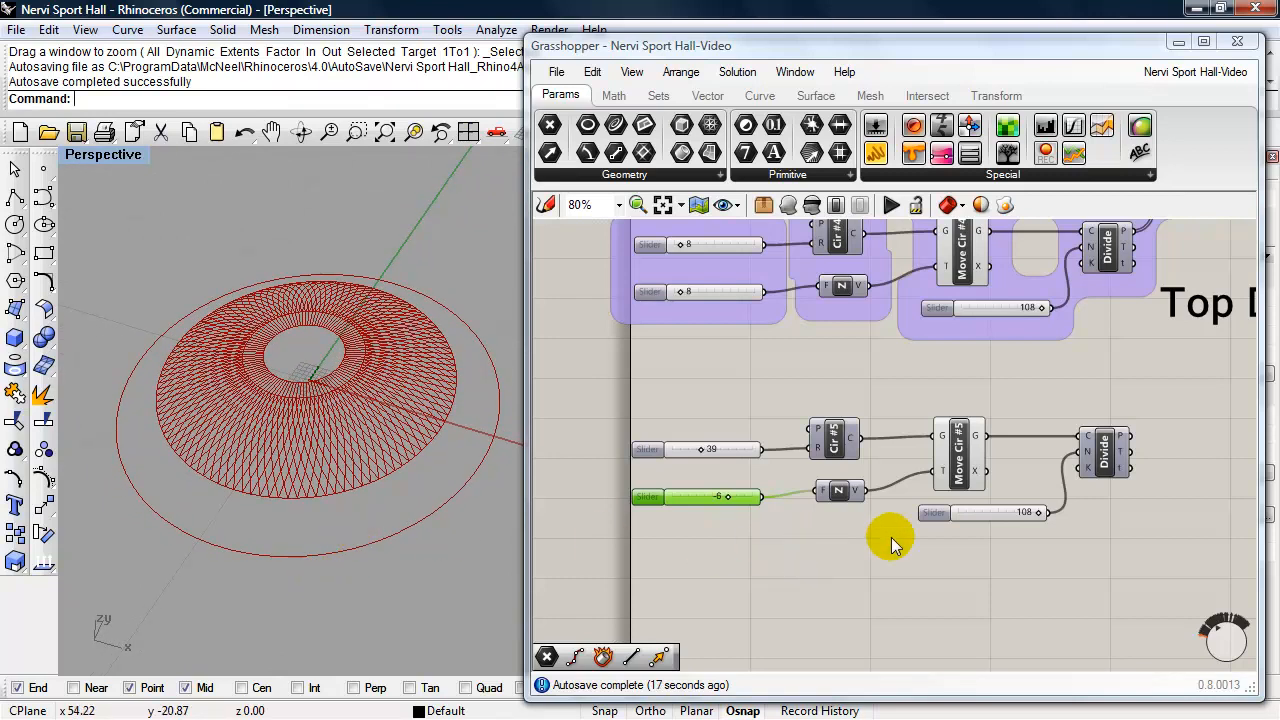
- Turn on the preview of the copied Divide component
{"action": "left_click", "coordinate": [1103, 464]}
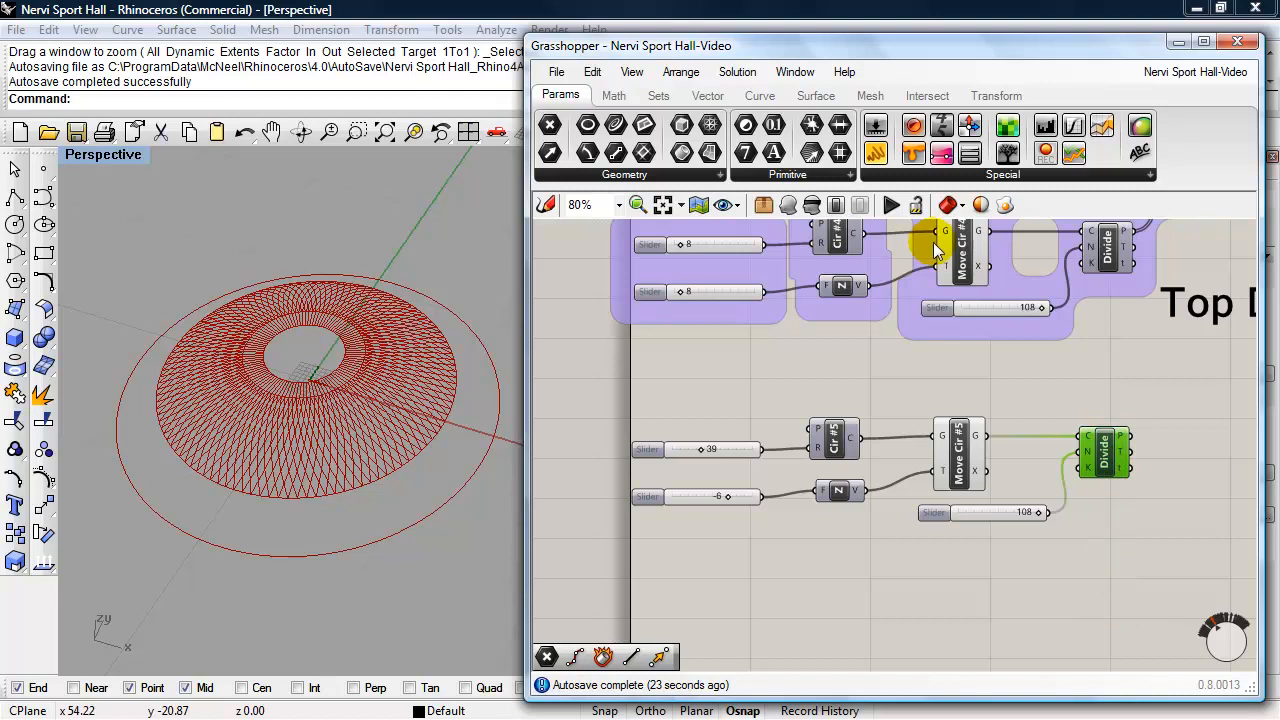
{"action": "left_click", "coordinate": [787, 204]}
{"action": "right_click_drag", "start_coordinate": [463, 485], "coordinate": [472, 477]}
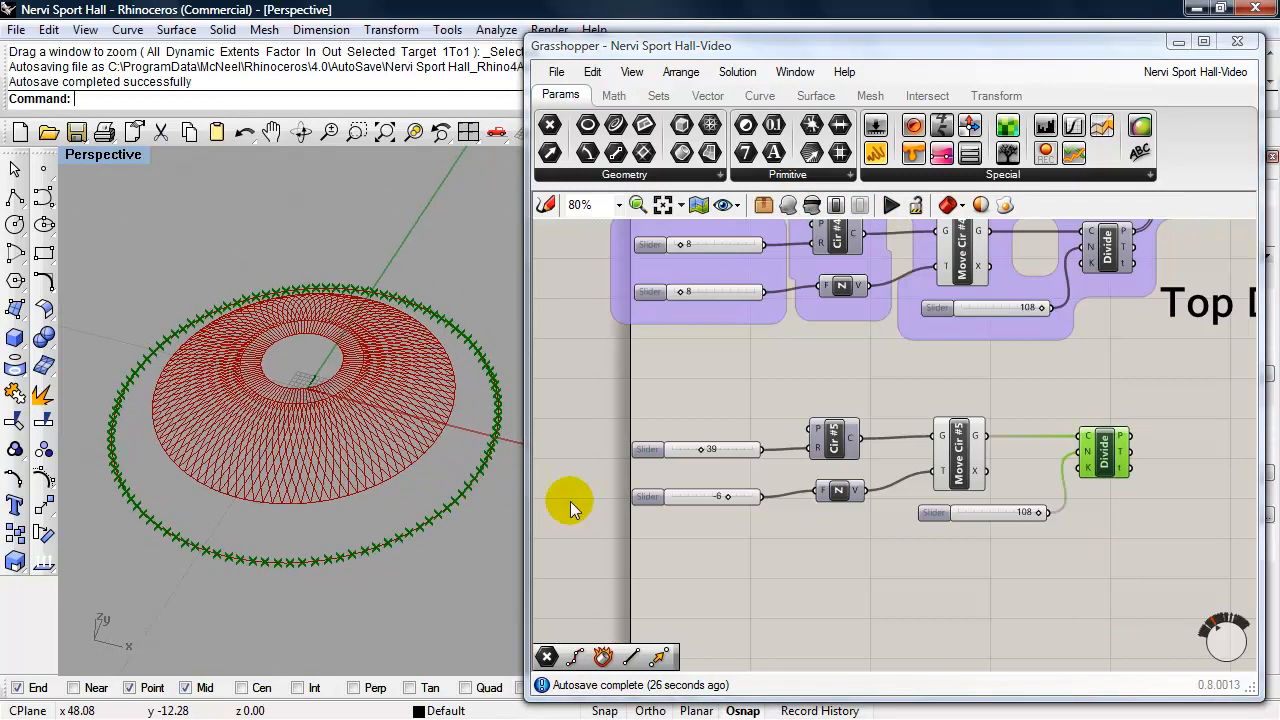
- Set the division count slider of the copied Divide component to 36
{"action": "double_click", "coordinate": [926, 509]}
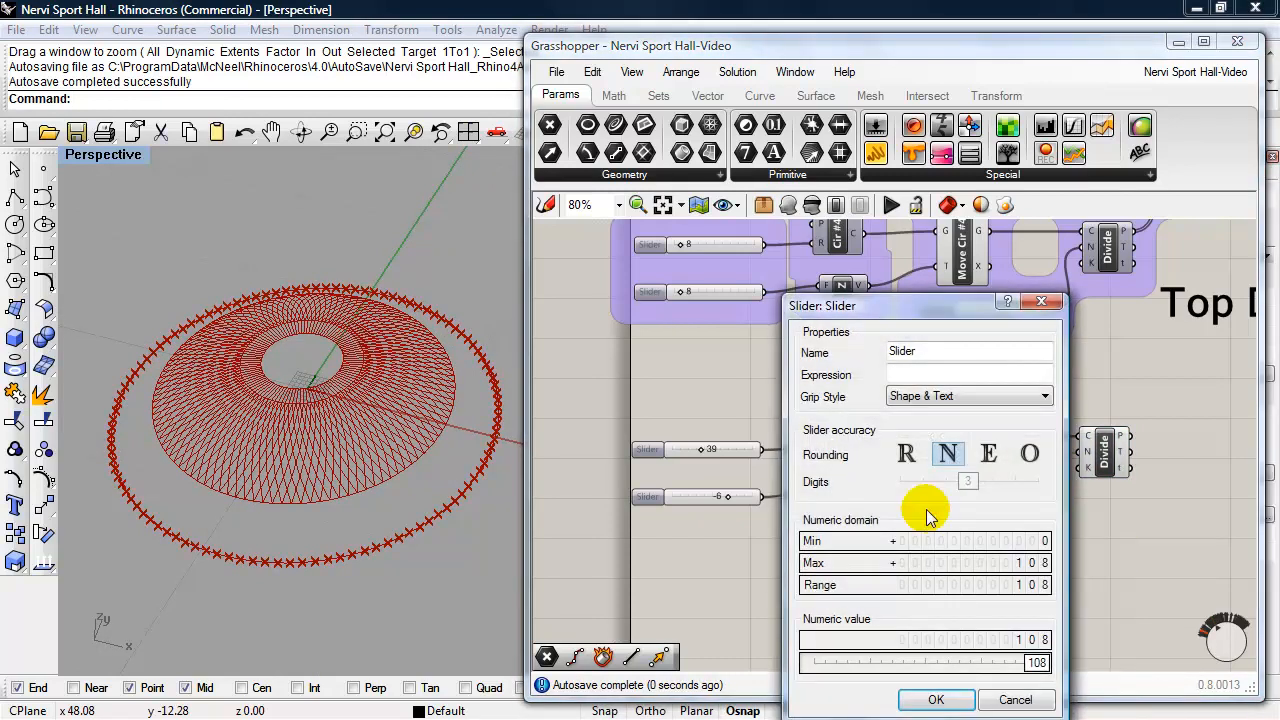
{"action": "double_click", "coordinate": [1037, 663]}
{"action": "type", "text": "36"}
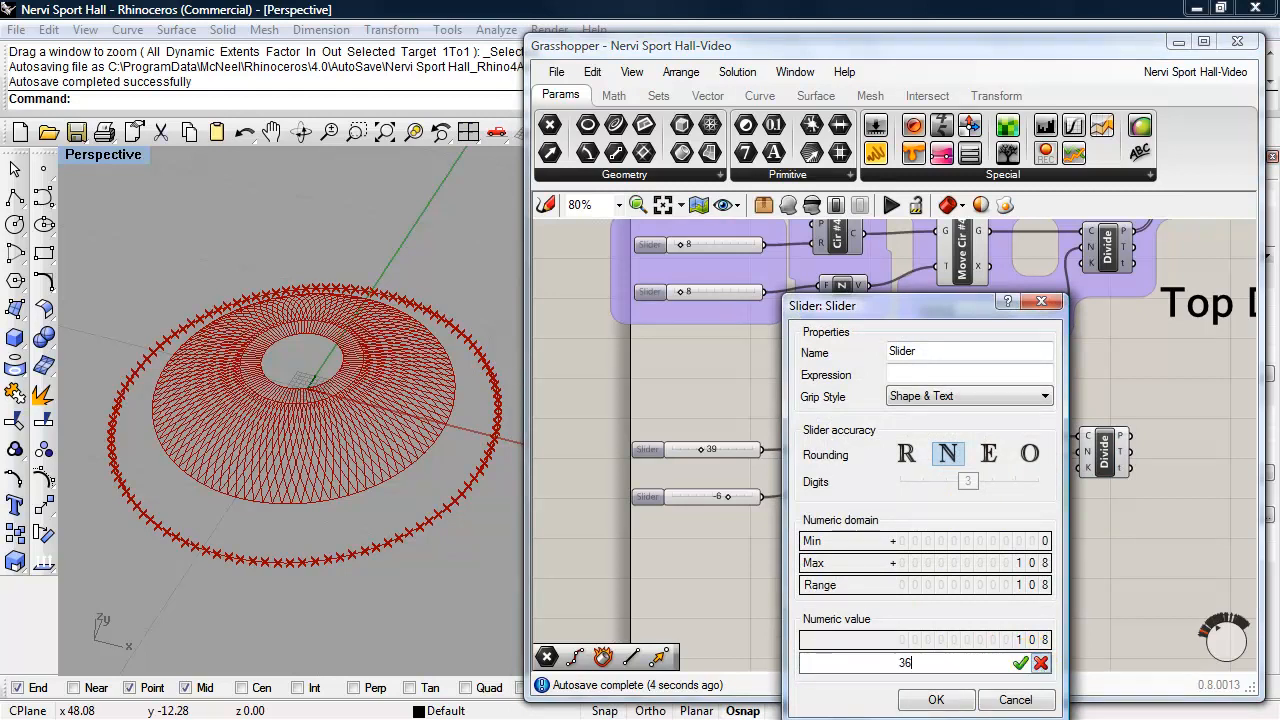
{"action": "left_click", "coordinate": [1021, 664]}
{"action": "left_click", "coordinate": [936, 699]}
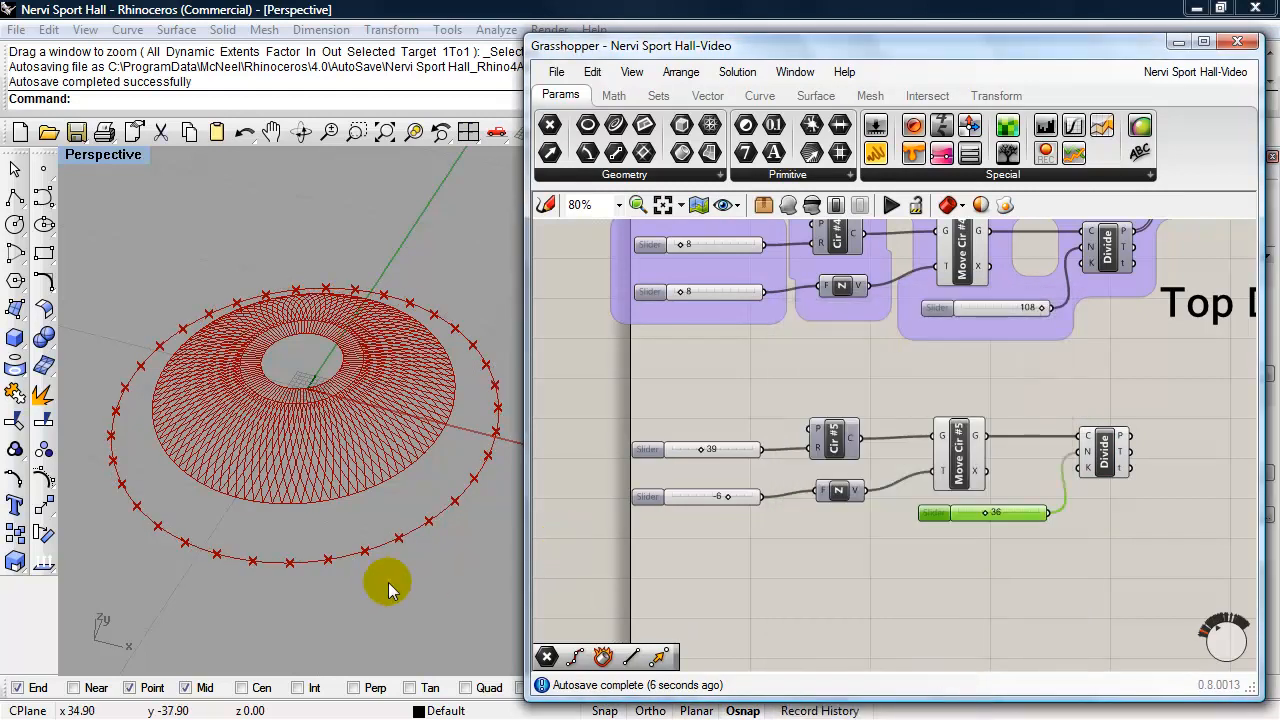
{"action": "right_click_drag", "start_coordinate": [372, 597], "coordinate": [376, 596]}
{"action": "scroll", "coordinate": [355, 545], "scroll_direction": "up", "scroll_amount": 2}
{"action": "scroll", "coordinate": [355, 545], "scroll_direction": "down", "scroll_amount": 2}
{"action": "scroll", "coordinate": [355, 544], "scroll_direction": "up", "scroll_amount": 2}
{"action": "mouse_move", "coordinate": [358, 519]}
{"action": "right_mouse_down", "text": "shift"}
{"action": "mouse_move", "coordinate": [344, 528]}
{"action": "mouse_move", "coordinate": [354, 520]}
{"action": "right_mouse_up", "text": "shift"}
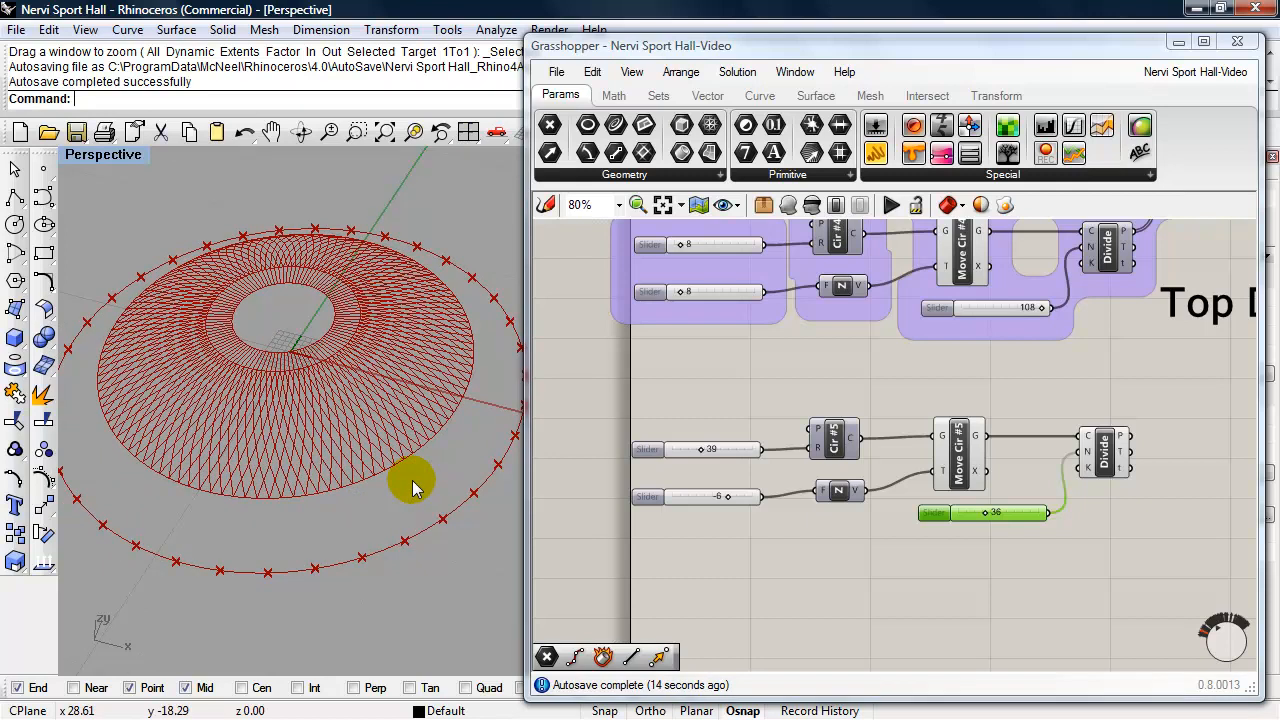
- Duplicate the whole Cir #5 chain, including its sliders, Move and Divide components, and place the copy directly below the original
{"action": "right_click_drag", "start_coordinate": [760, 555], "coordinate": [776, 495]}
{"action": "left_click_drag", "start_coordinate": [1158, 494], "coordinate": [650, 358]}
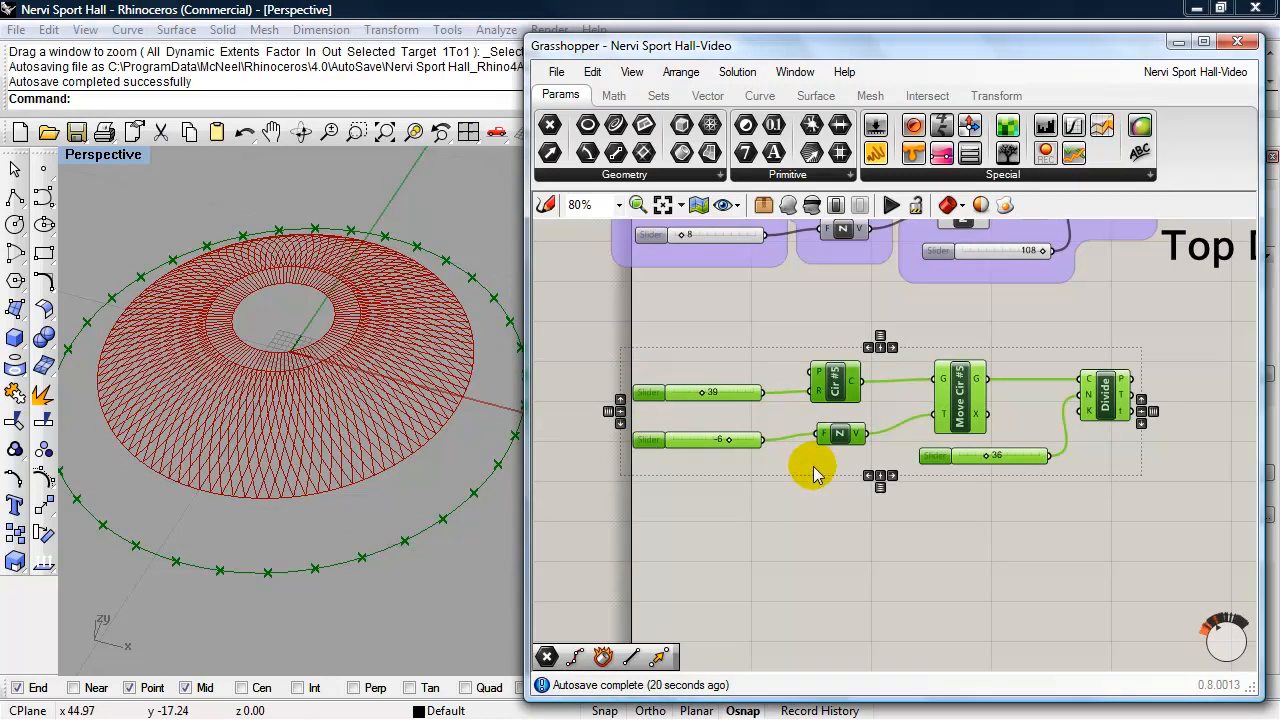
{"action": "key", "text": "ctrl+v"}
{"action": "left_click_drag", "start_coordinate": [972, 419], "coordinate": [972, 538]}
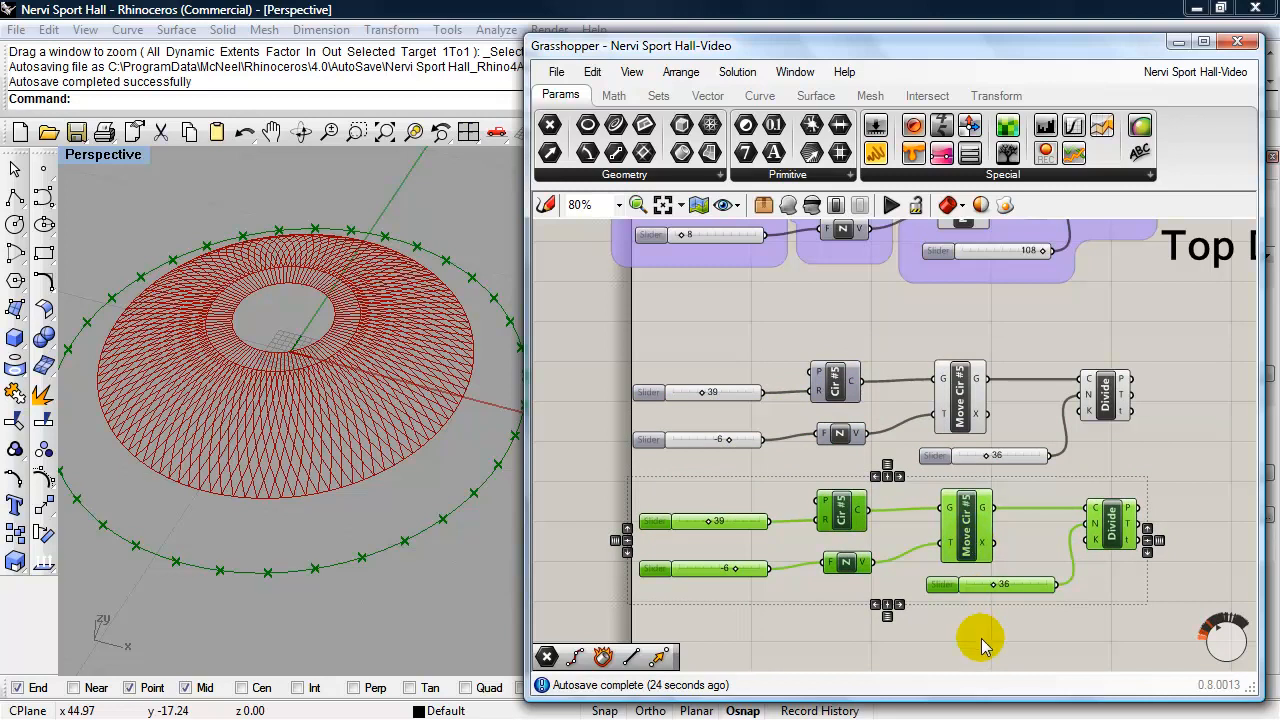
{"action": "right_click_drag", "start_coordinate": [974, 634], "coordinate": [974, 603]}
{"action": "left_click", "coordinate": [963, 600]}
- Rename the circle component of the copied chain as Cir #6
{"action": "right_click", "coordinate": [841, 485]}
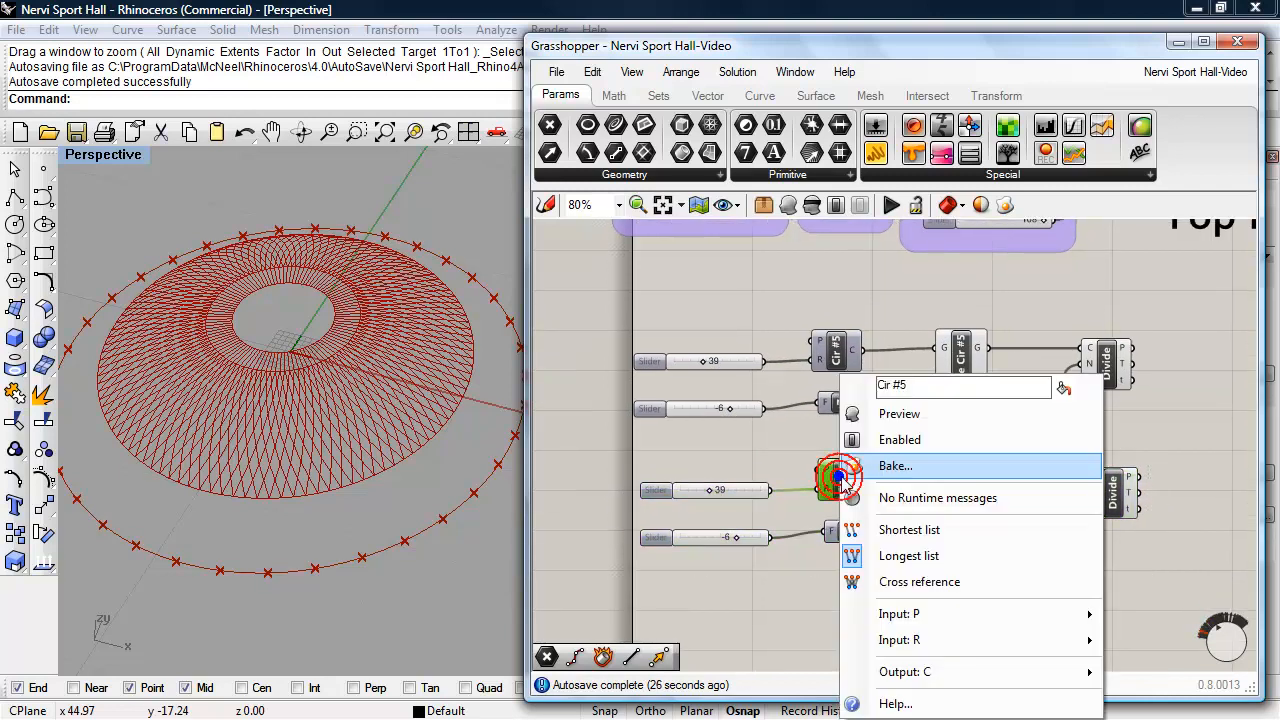
{"action": "left_click", "coordinate": [926, 388]}
{"action": "key", "text": "BackSpace"}
{"action": "type", "text": "6"}
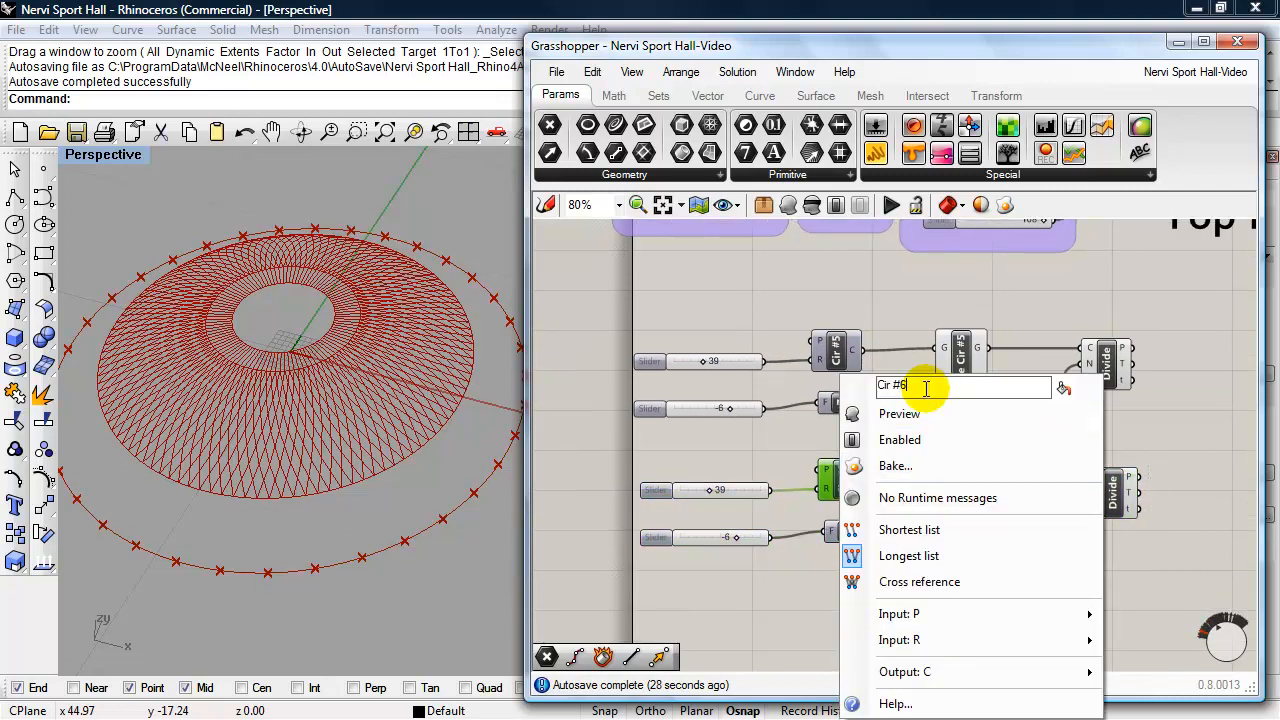
{"action": "left_click", "coordinate": [775, 573]}
- Rename the Move component of the copied chain as Move Cir #6
{"action": "left_click", "coordinate": [967, 494]}
{"action": "right_click", "coordinate": [967, 494]}
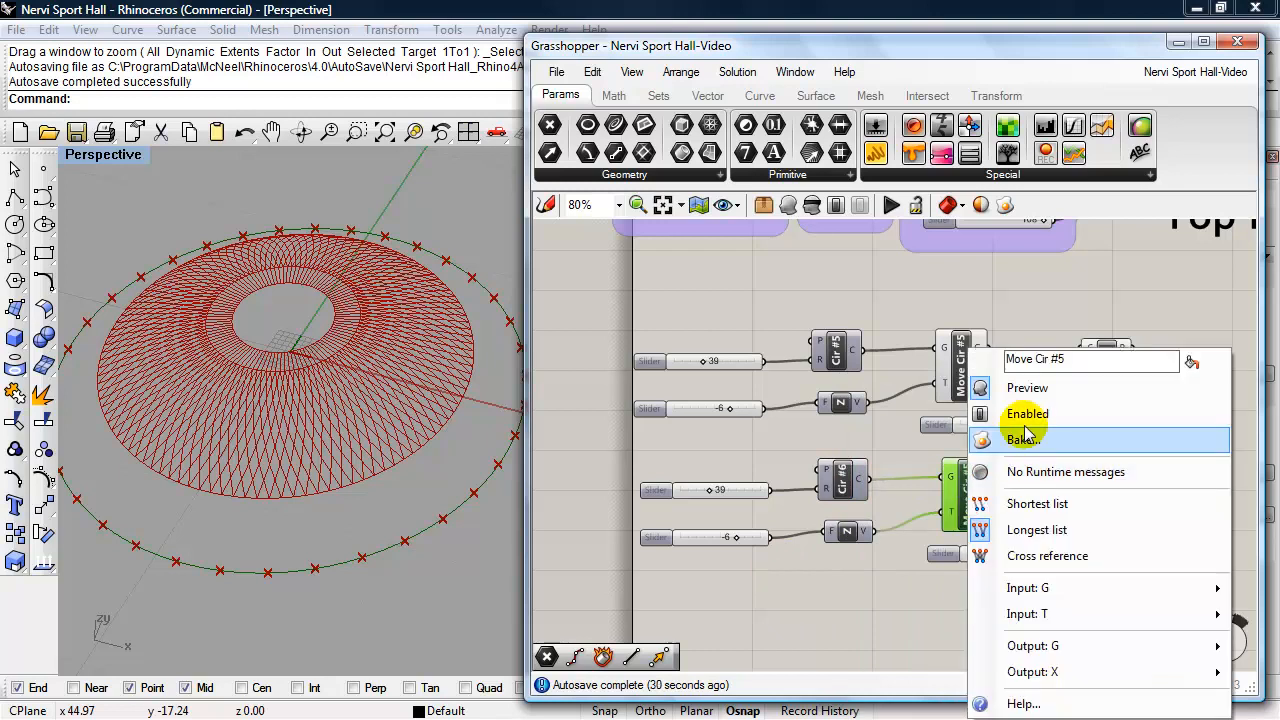
{"action": "left_click", "coordinate": [1082, 364]}
{"action": "key", "text": "BackSpace"}
{"action": "type", "text": "6"}
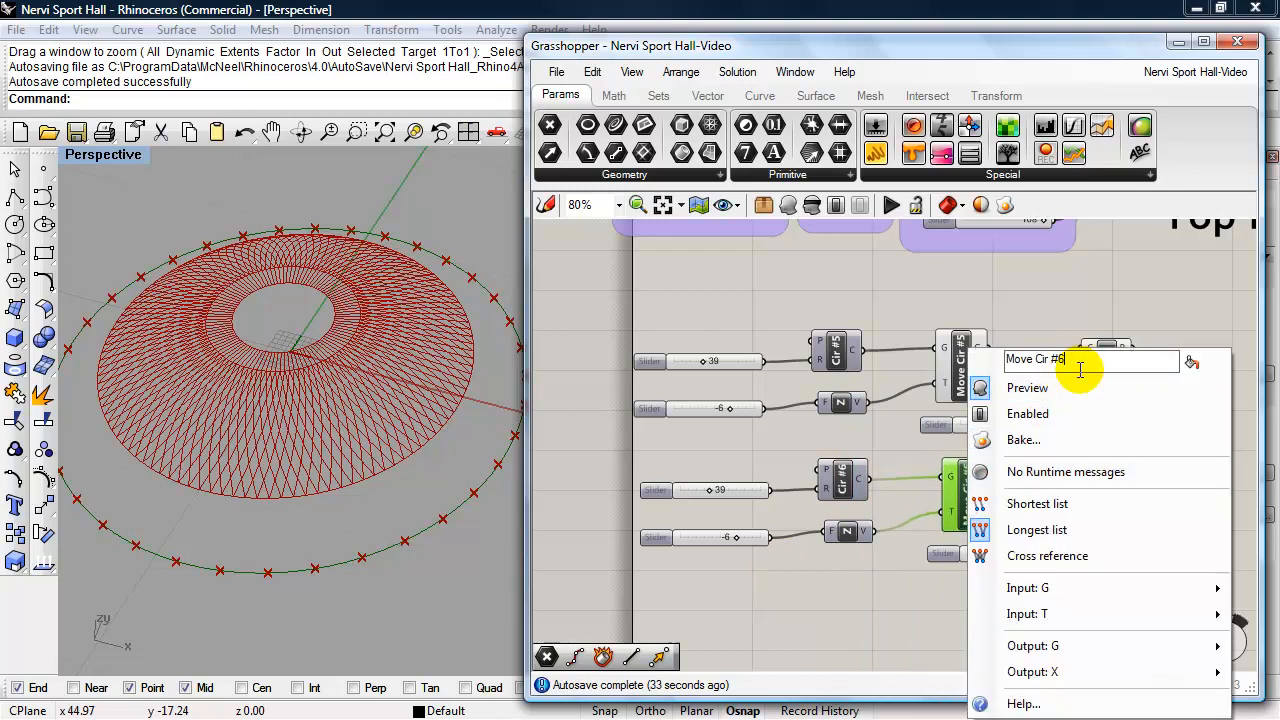
{"action": "left_click", "coordinate": [866, 588]}
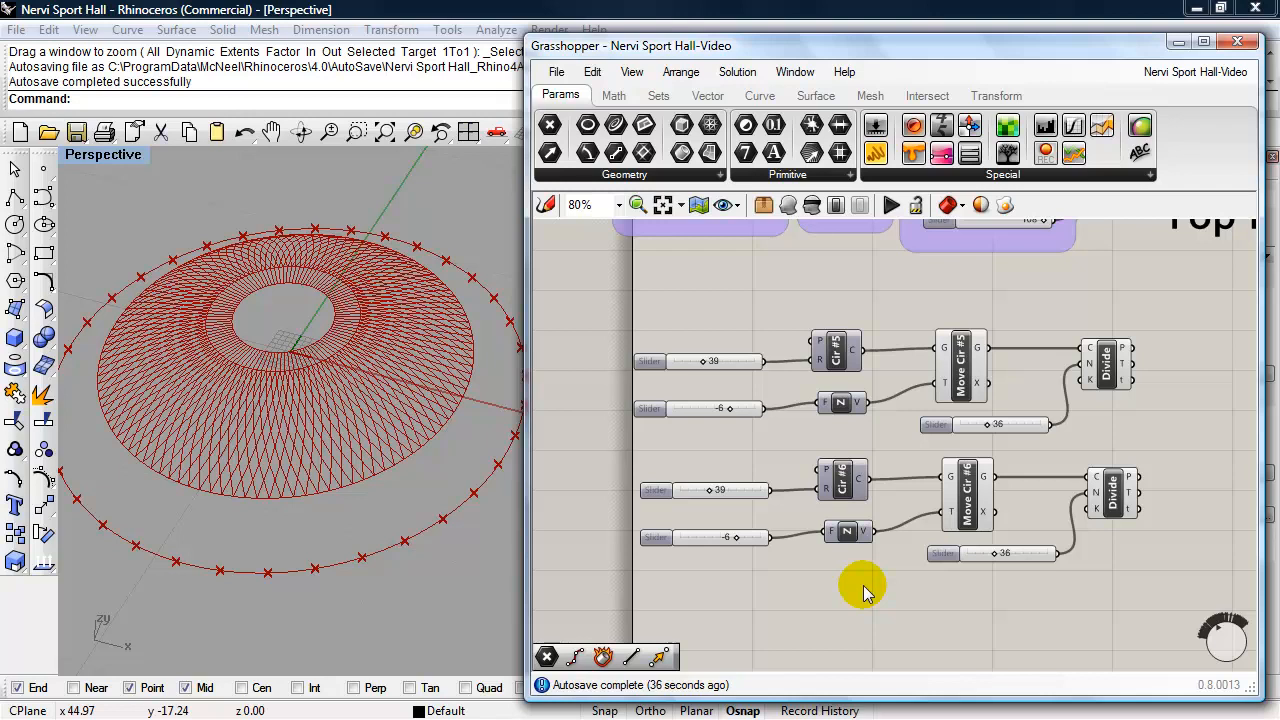
- Set the Cir #6 radius slider to 35 and its Z vector slider to -3
{"action": "left_click_drag", "start_coordinate": [708, 490], "coordinate": [706, 493]}
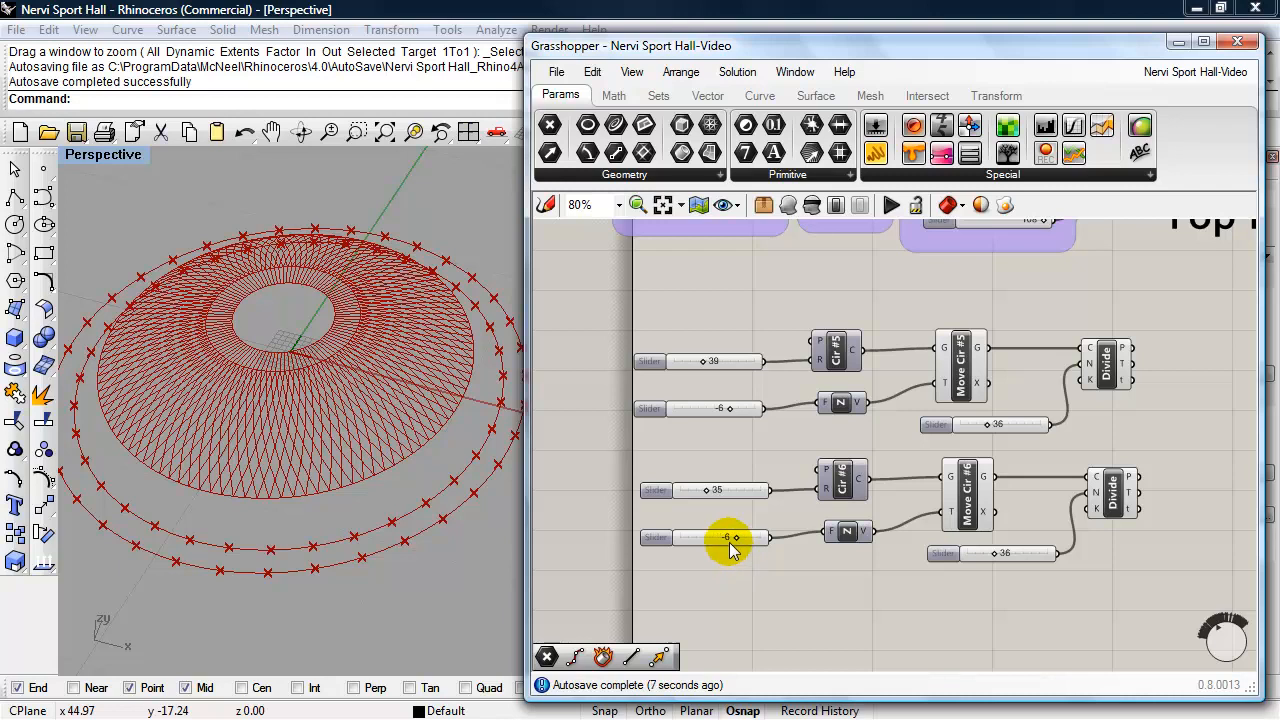
{"action": "left_click_drag", "start_coordinate": [736, 538], "coordinate": [749, 541]}
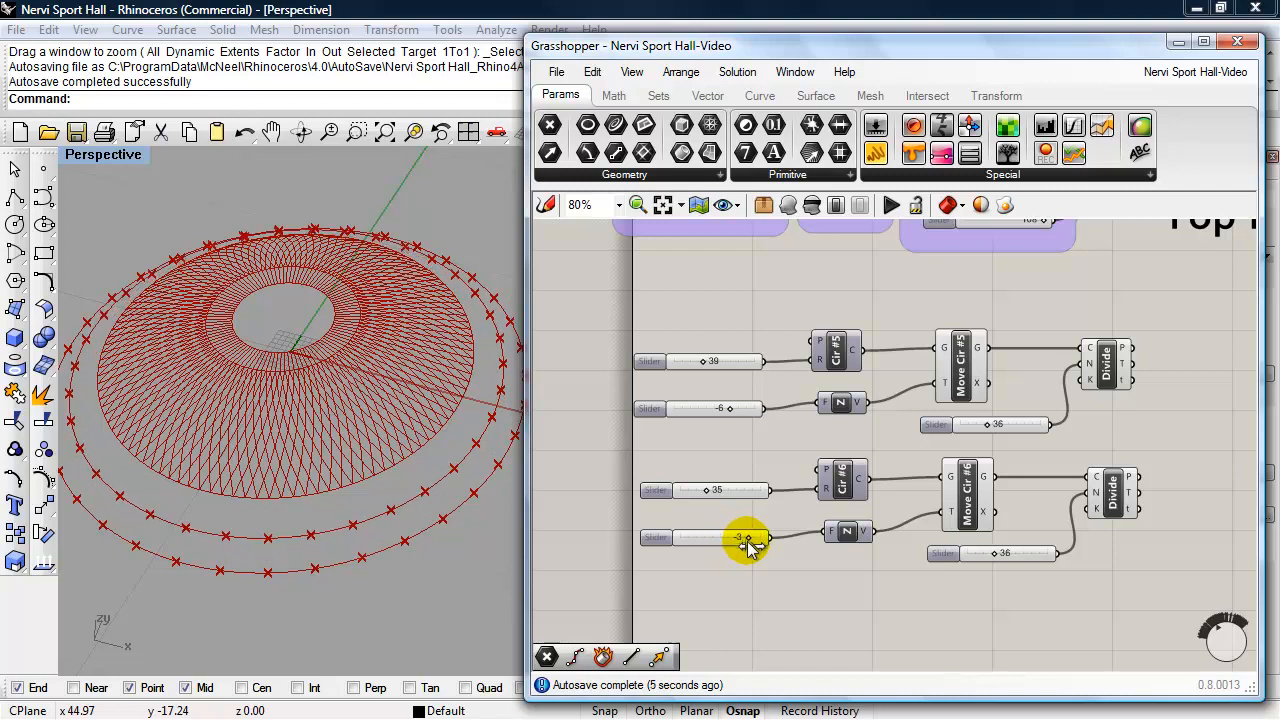
{"action": "right_click_drag", "start_coordinate": [453, 573], "coordinate": [414, 541]}
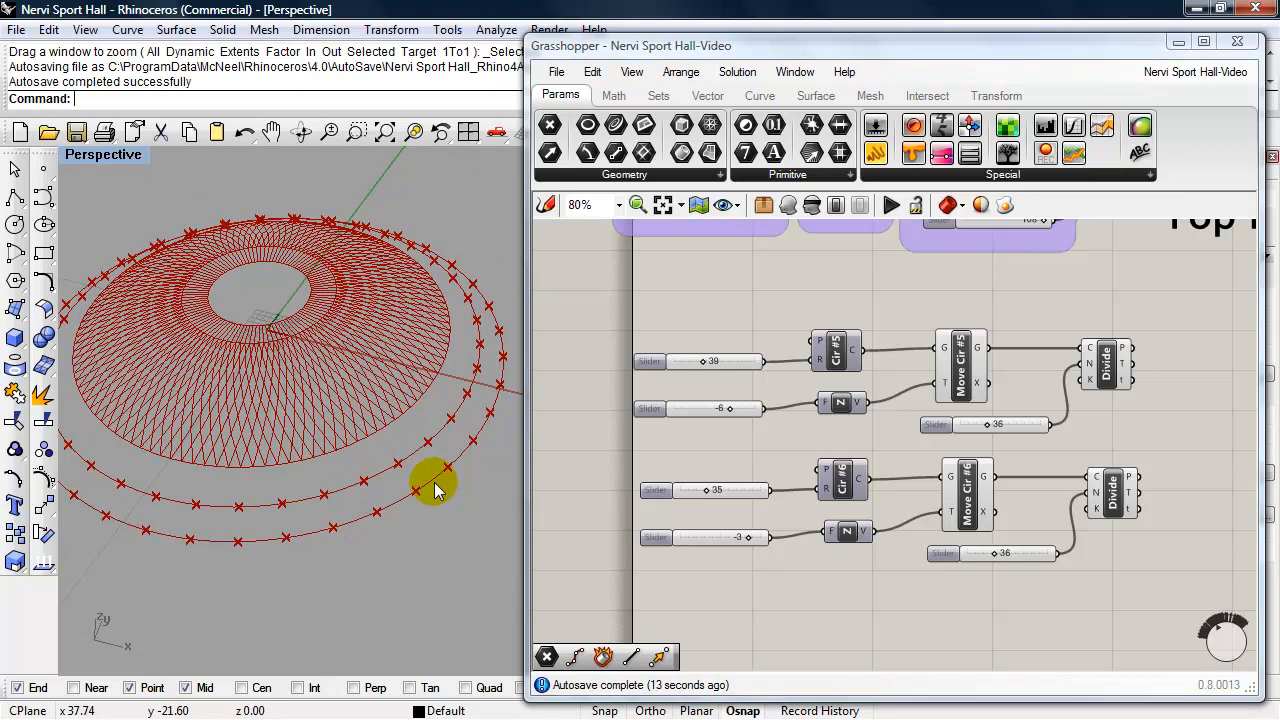
- Add a two-point Line component and connect the Cir #5 division points to input A and the Cir #6 division points to input B
{"action": "right_click_drag", "start_coordinate": [1074, 584], "coordinate": [900, 592]}
{"action": "double_click", "coordinate": [1043, 437]}
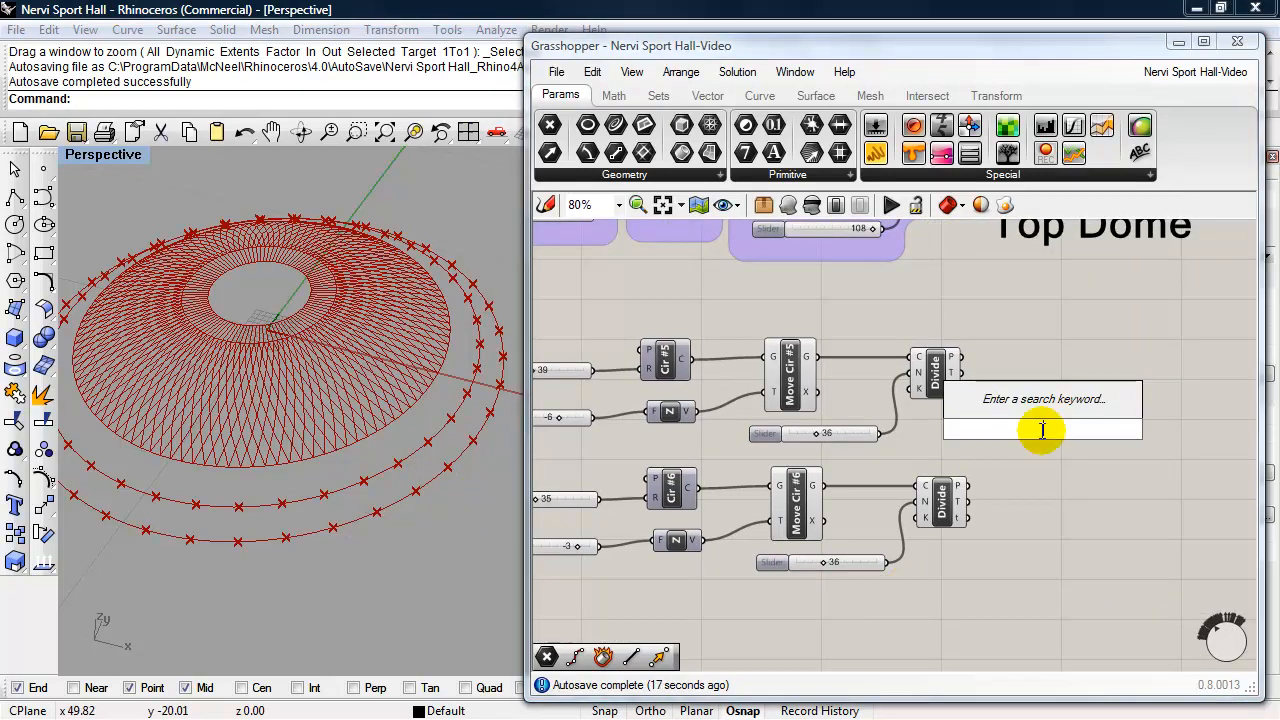
{"action": "type", "text": "line"}
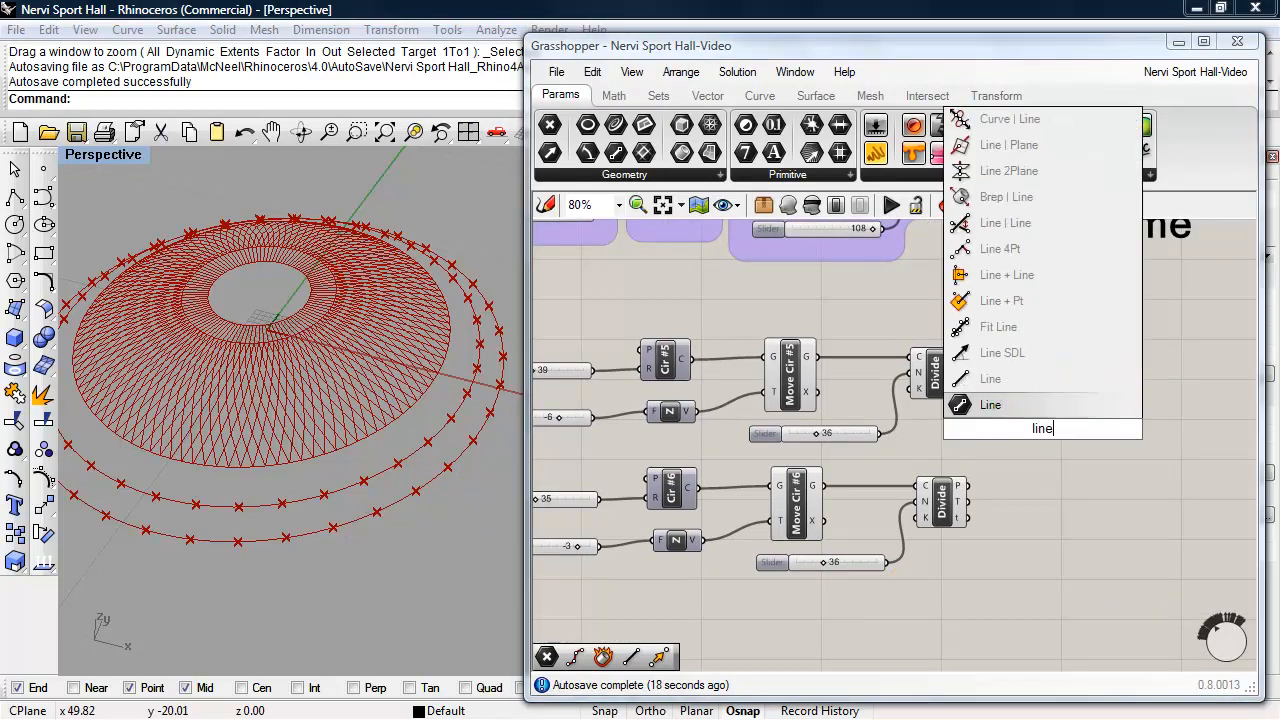
{"action": "left_click", "coordinate": [990, 404]}
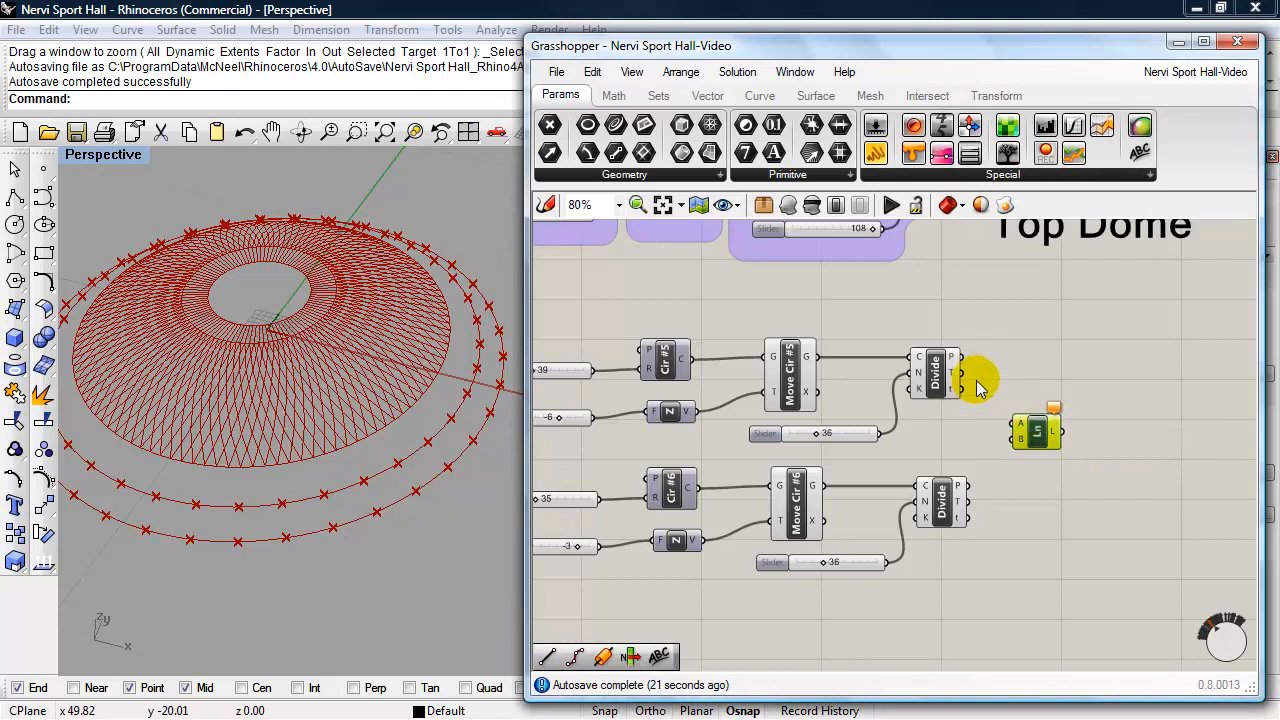
{"action": "left_click_drag", "start_coordinate": [963, 362], "coordinate": [1018, 426]}
{"action": "left_click_drag", "start_coordinate": [960, 486], "coordinate": [1020, 438]}
{"action": "mouse_move", "coordinate": [415, 546]}
{"action": "right_mouse_down"}
{"action": "mouse_move", "coordinate": [405, 560]}
{"action": "mouse_move", "coordinate": [395, 542]}
{"action": "right_mouse_up"}
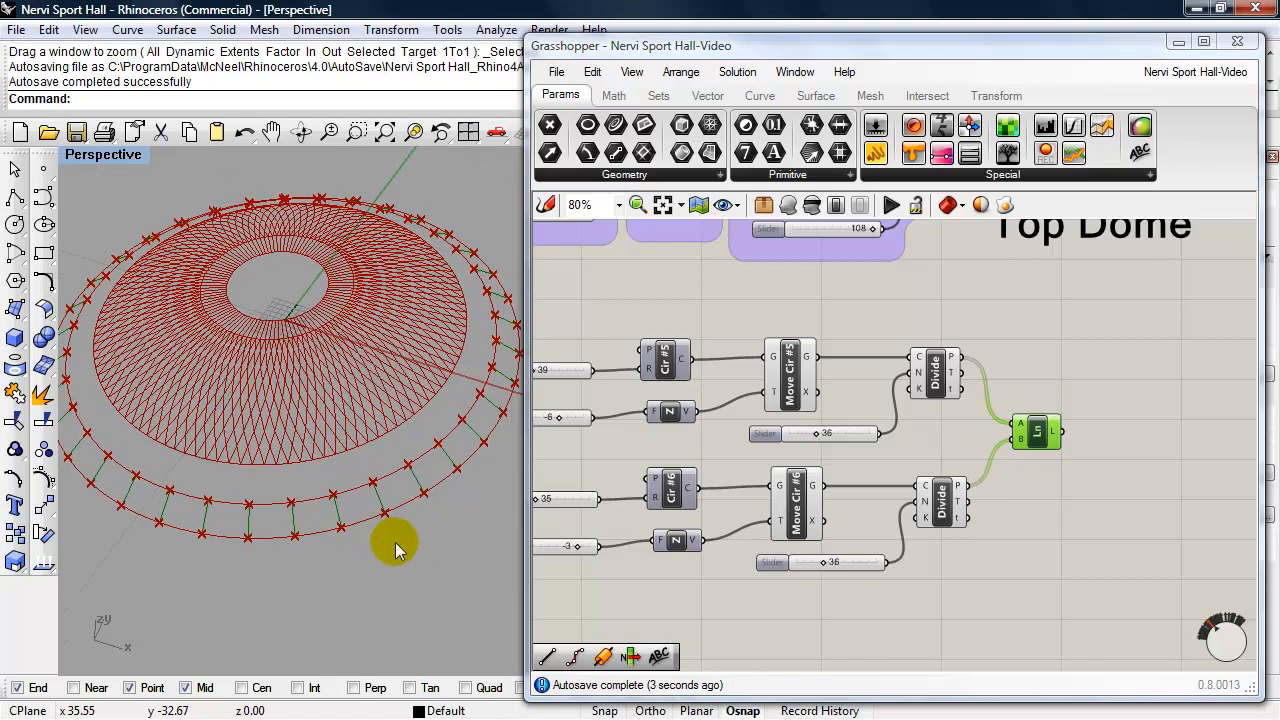
- Turn off the preview of the Cir #5 and Cir #6 Divide components and save the definition
{"action": "left_click", "coordinate": [922, 372]}
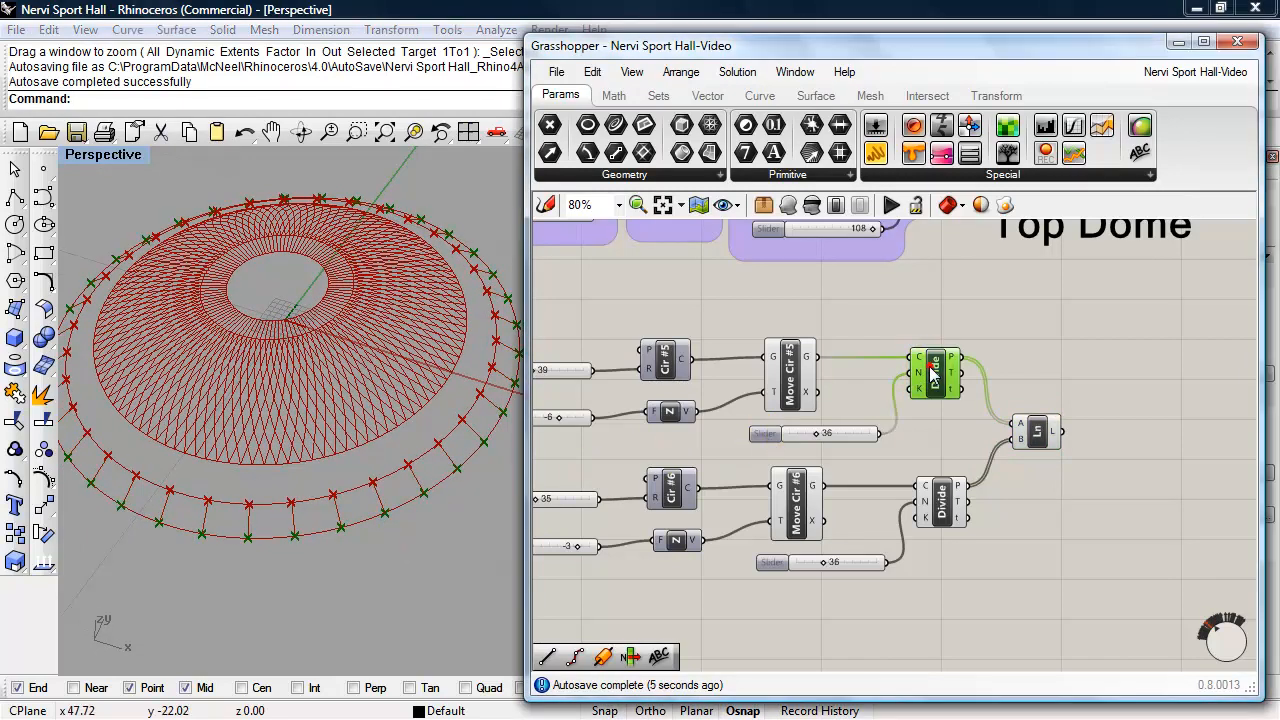
{"action": "left_click", "coordinate": [942, 500], "text": "shift"}
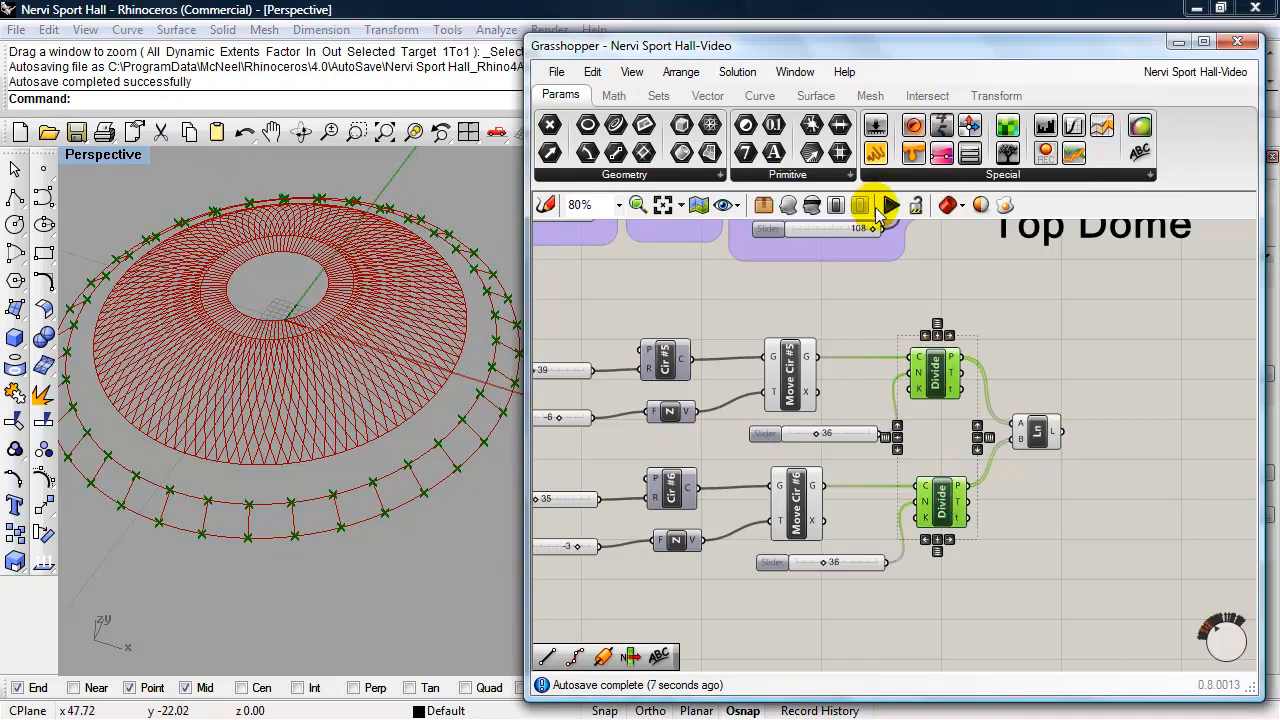
{"action": "left_click", "coordinate": [811, 206]}
{"action": "mouse_move", "coordinate": [443, 509]}
{"action": "right_mouse_down"}
{"action": "mouse_move", "coordinate": [437, 523]}
{"action": "mouse_move", "coordinate": [453, 524]}
{"action": "right_mouse_up"}
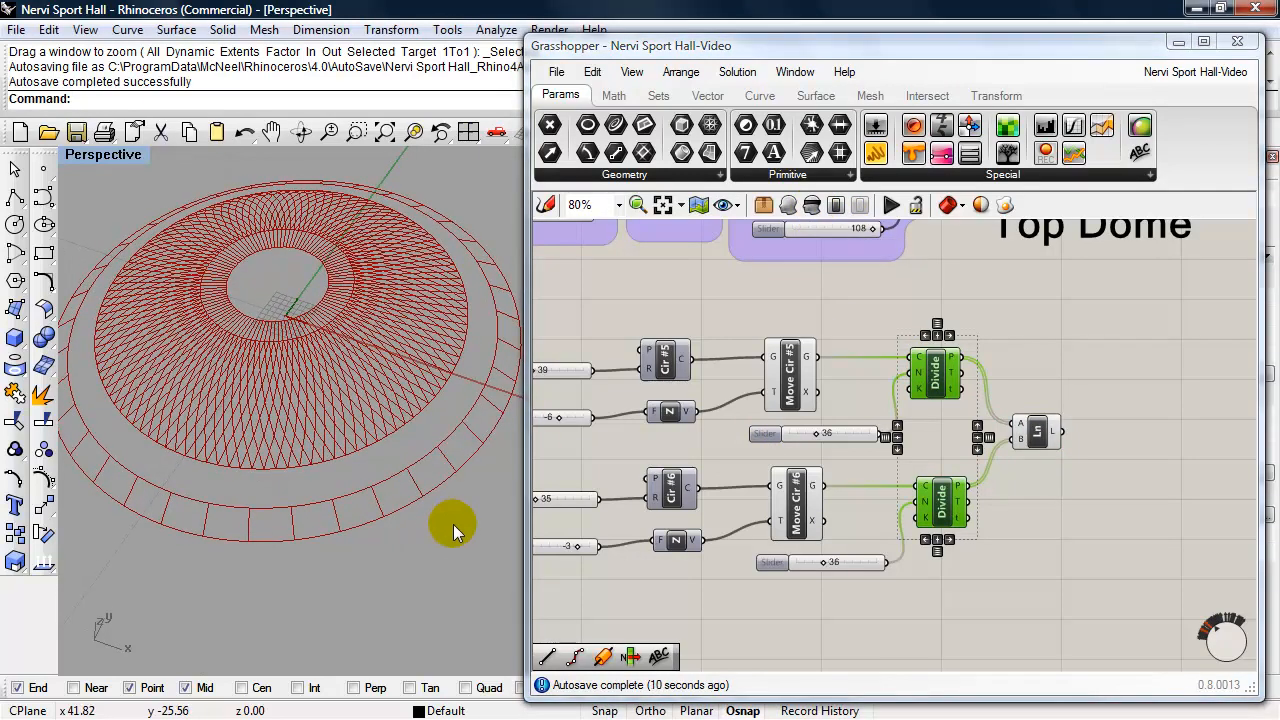
{"action": "left_click", "coordinate": [1046, 520]}
{"action": "key", "text": "ctrl+s"}
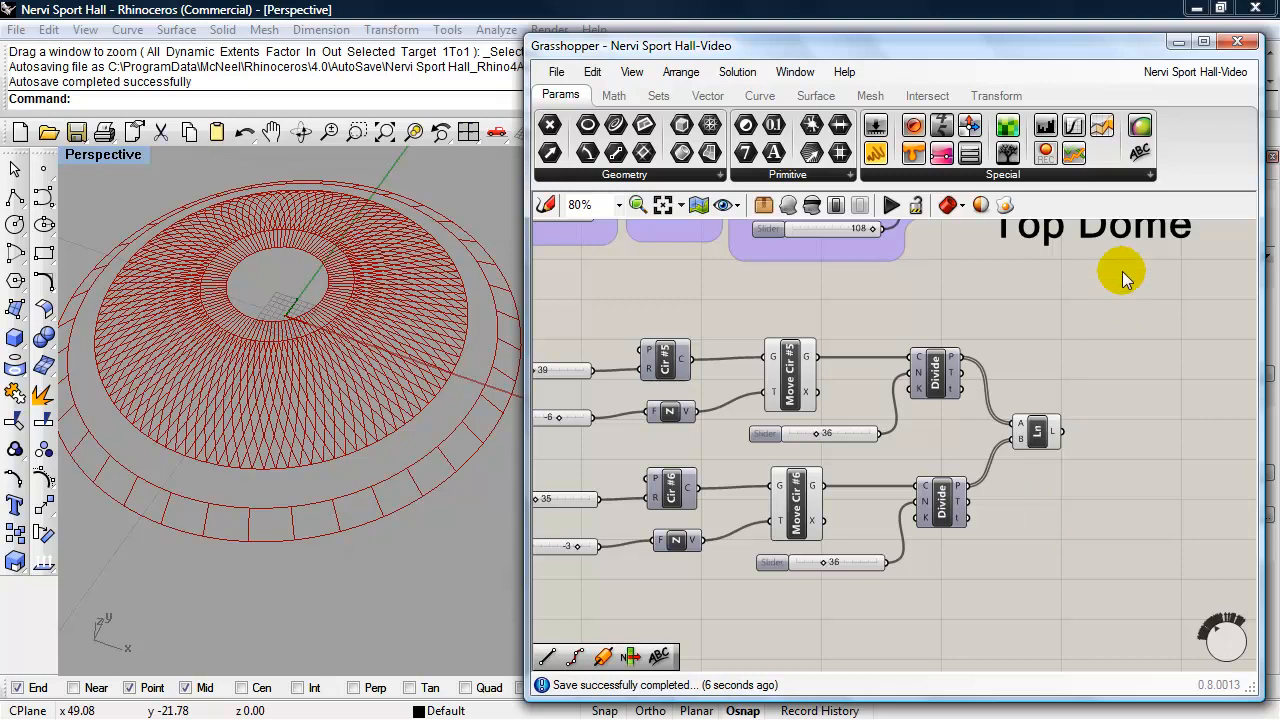
- Group the Cir #5 and Cir #6 chains with the Line component and give the group a blob outline
{"action": "scroll", "coordinate": [1044, 502], "scroll_direction": "down", "scroll_amount": 1}
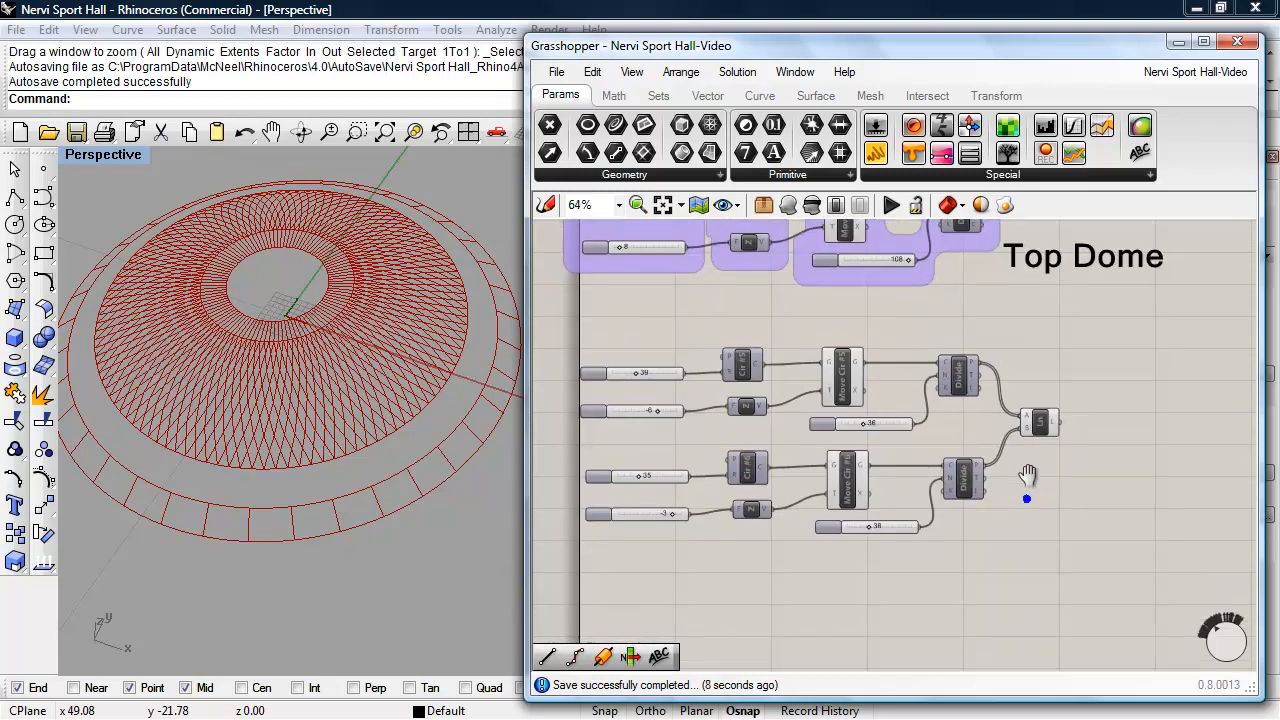
{"action": "left_click_drag", "start_coordinate": [1066, 550], "coordinate": [608, 351]}
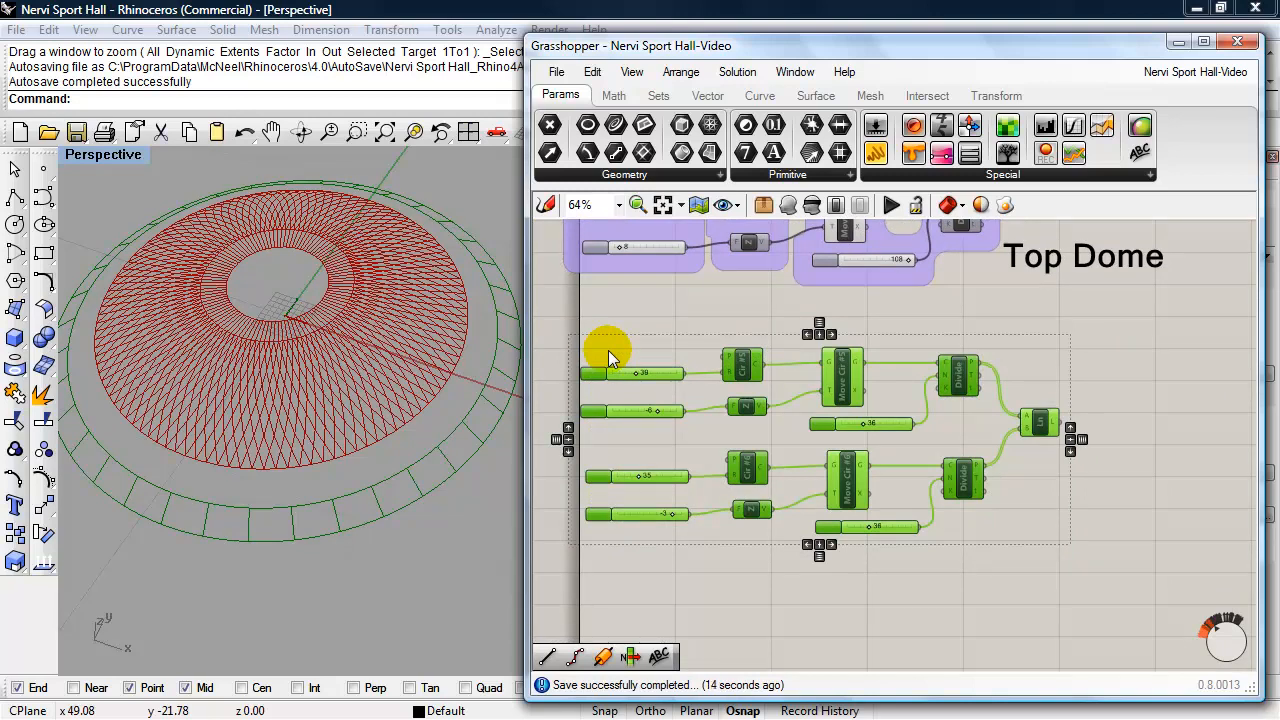
{"action": "key", "text": "ctrl+g"}
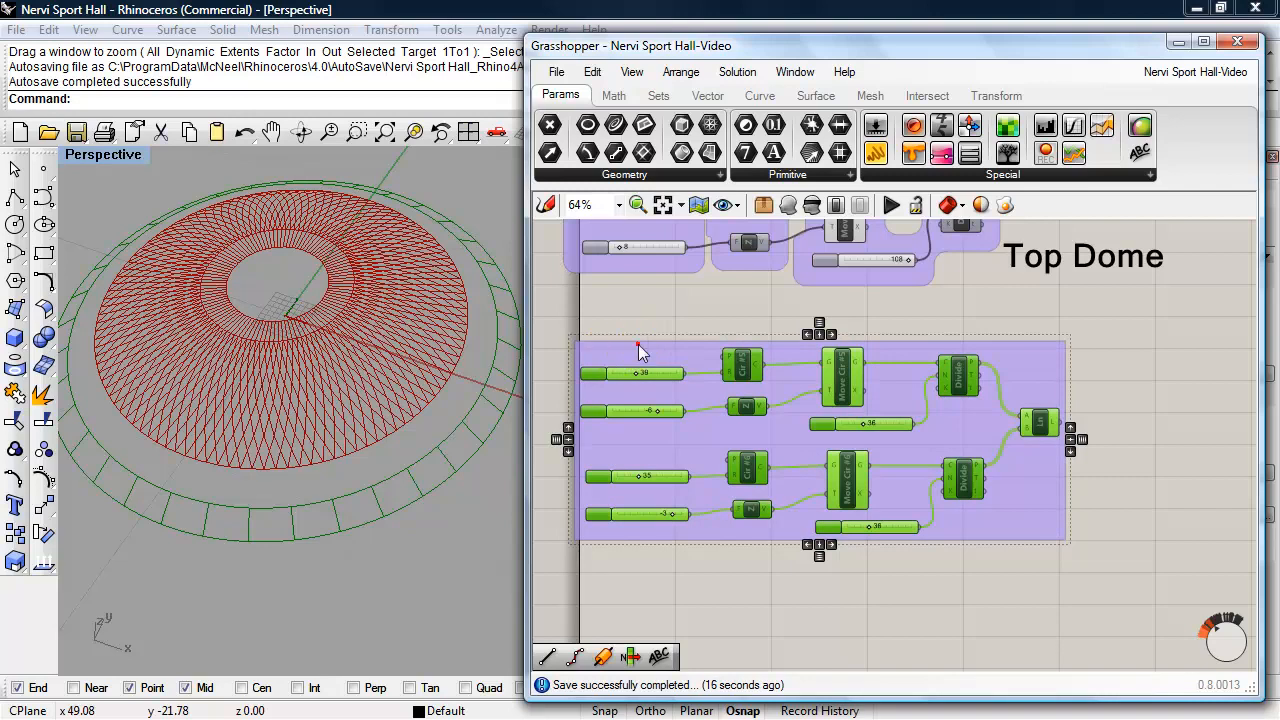
{"action": "left_click", "coordinate": [638, 344]}
{"action": "double_click", "coordinate": [639, 344]}
{"action": "left_click", "coordinate": [1079, 312]}
- Copy the Top Dome label beside the new group and change the copy's text to Columns
{"action": "left_click", "coordinate": [1109, 257]}
{"action": "left_click", "coordinate": [1110, 262]}
{"action": "left_click_drag", "start_coordinate": [1110, 262], "coordinate": [1115, 501], "text": "alt"}
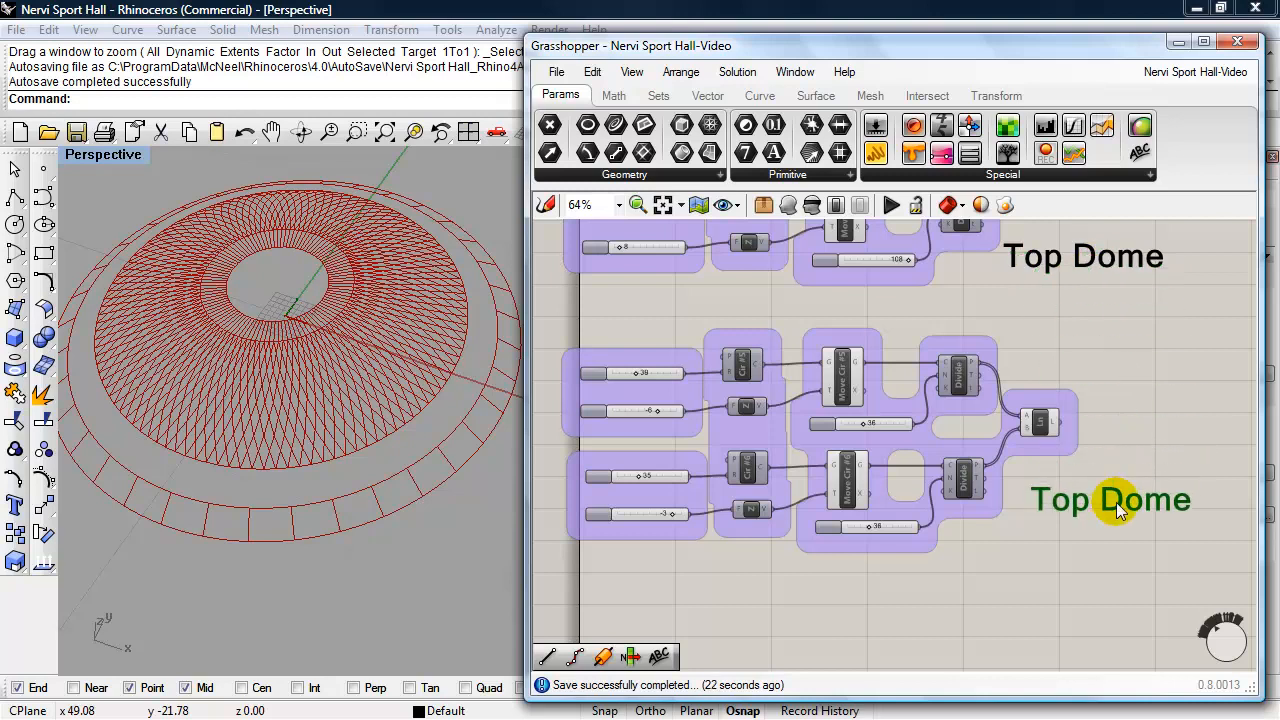
{"action": "double_click", "coordinate": [1116, 489]}
{"action": "left_click_drag", "start_coordinate": [1080, 403], "coordinate": [951, 400]}
{"action": "type", "text": "Columns"}
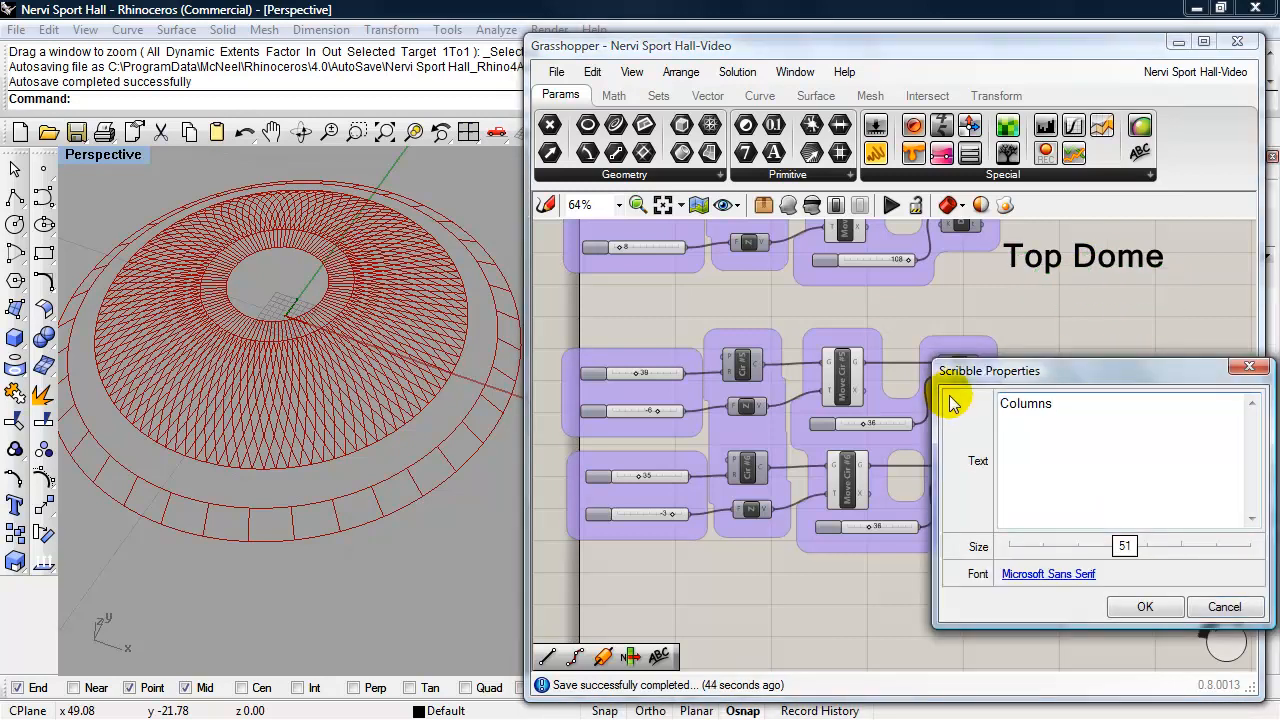
{"action": "left_click", "coordinate": [1140, 607]}
{"action": "left_click", "coordinate": [1058, 613]}
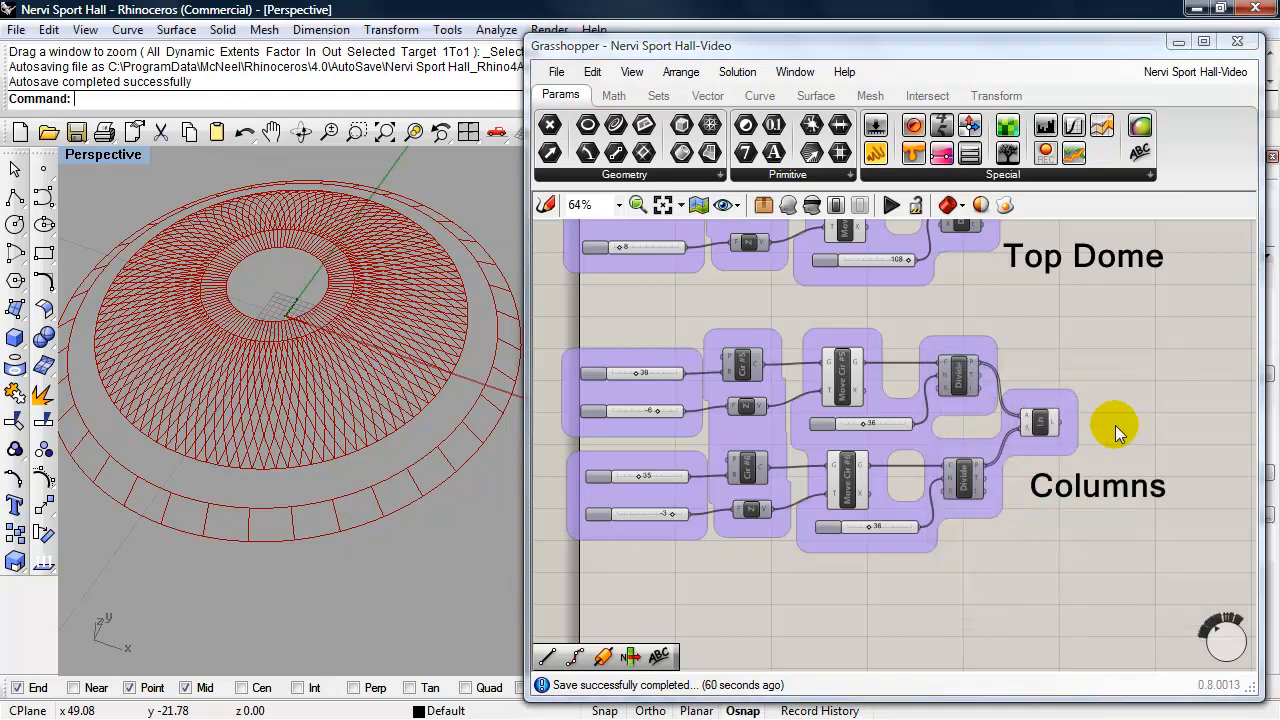
- Switch to Adobe Acrobat to examine the hall's columns in the page 4 photo, and return to Grasshopper
{"action": "key", "text": "alt+Tab"}
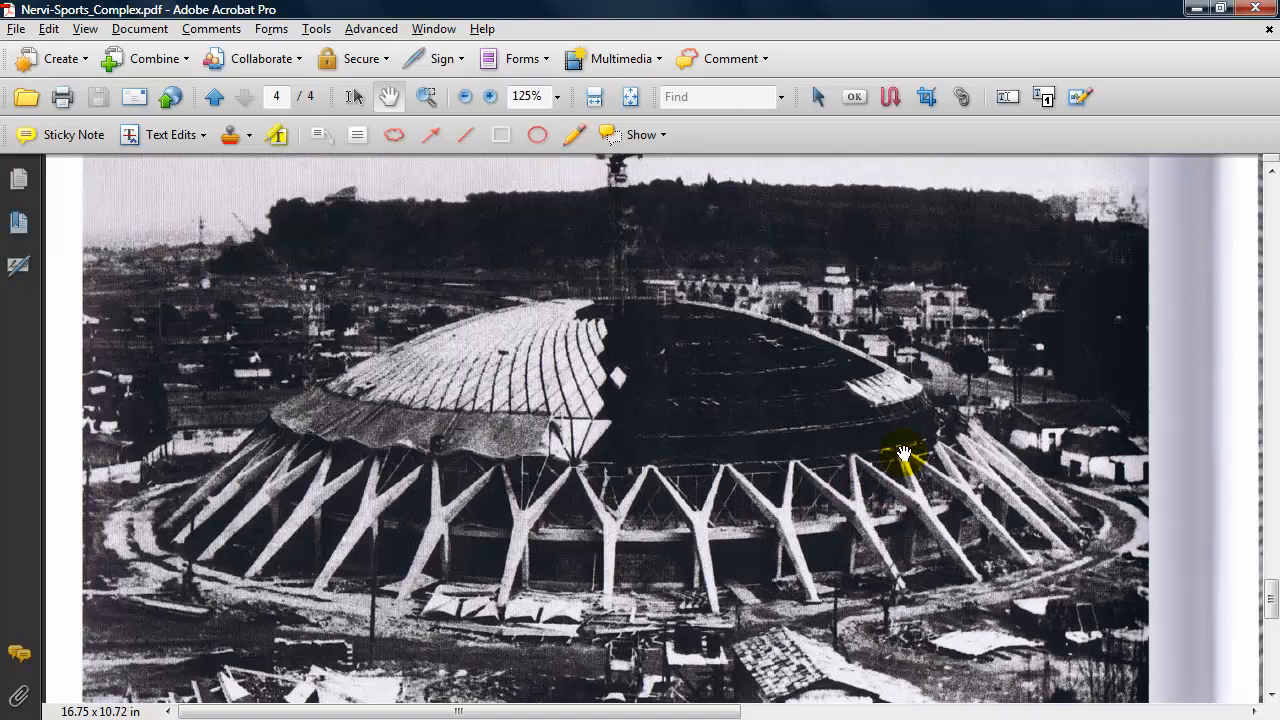
{"action": "key", "text": "alt+Tab"}
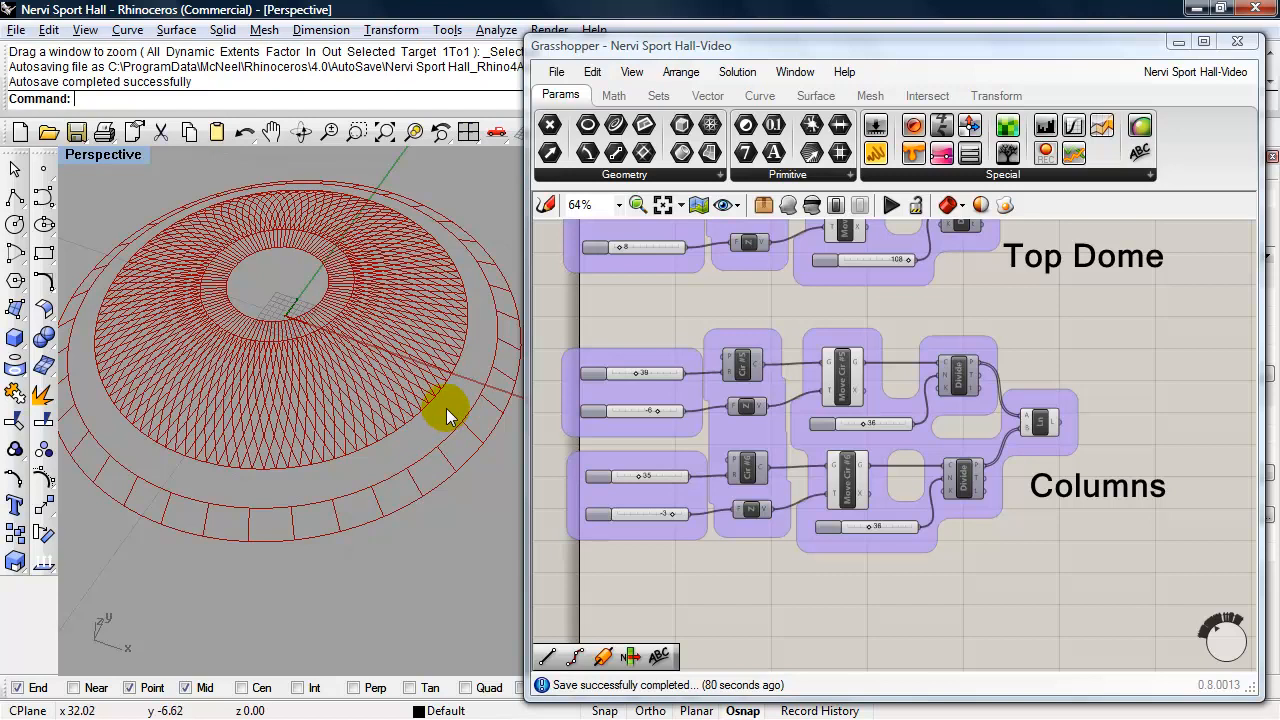
- Copy the Cir #6 chain with its sliders, Z vector, Move and Divide components, and paste it below the Columns group
{"action": "right_click_drag", "start_coordinate": [754, 600], "coordinate": [760, 500]}
{"action": "scroll", "coordinate": [759, 500], "scroll_direction": "up", "scroll_amount": 1}
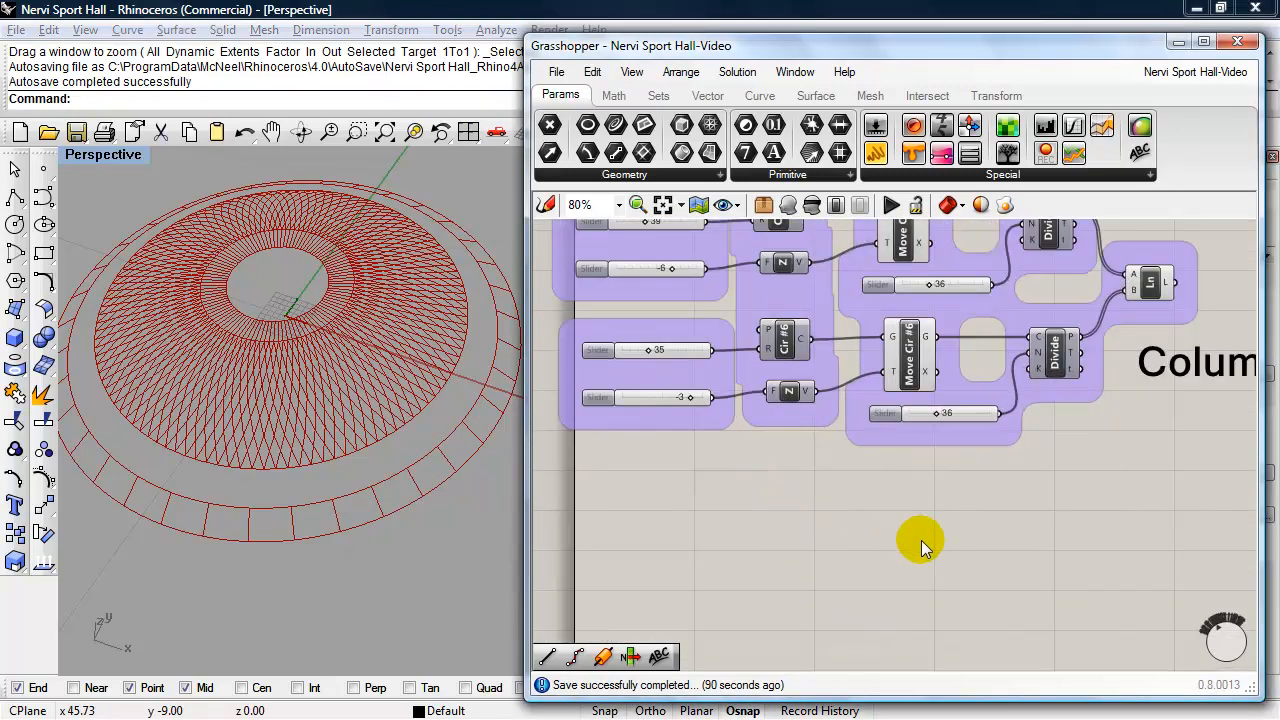
{"action": "left_click_drag", "start_coordinate": [1064, 468], "coordinate": [691, 463]}
{"action": "left_click", "coordinate": [660, 398]}
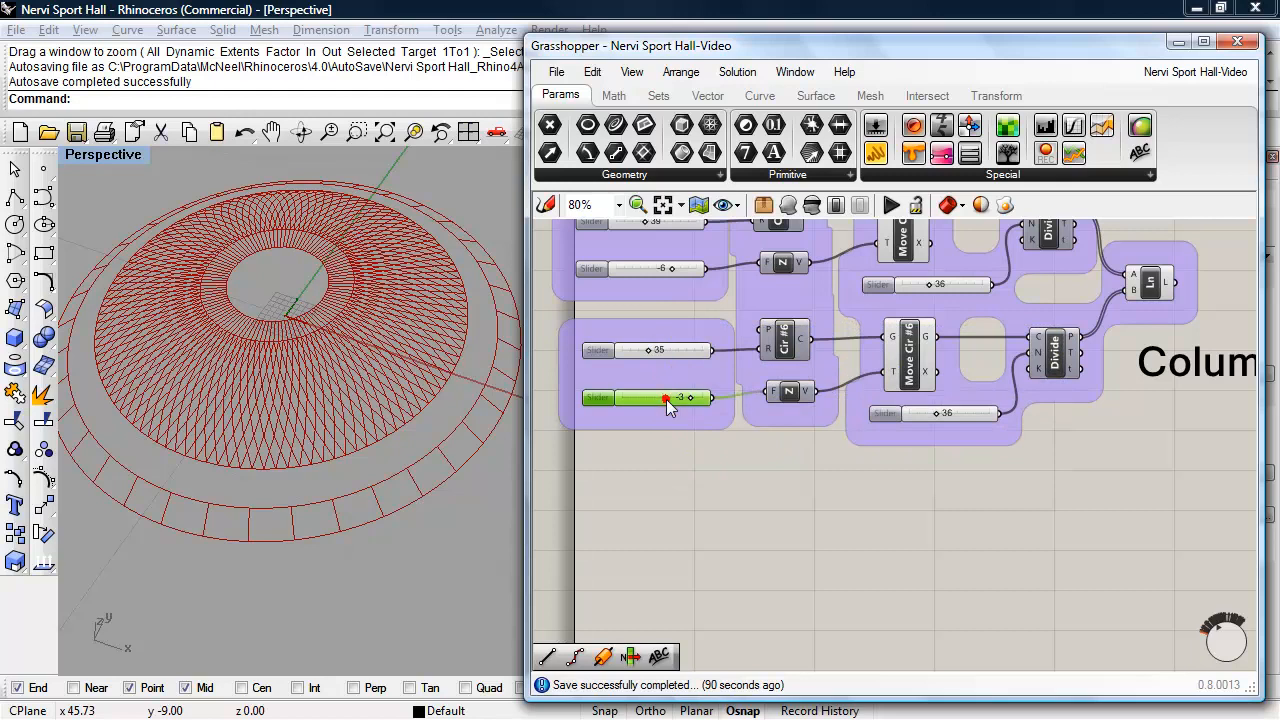
{"action": "left_click", "coordinate": [640, 352], "text": "shift"}
{"action": "left_click", "coordinate": [785, 338], "text": "shift"}
{"action": "left_click", "coordinate": [795, 395], "text": "shift"}
{"action": "left_click", "coordinate": [906, 355], "text": "shift"}
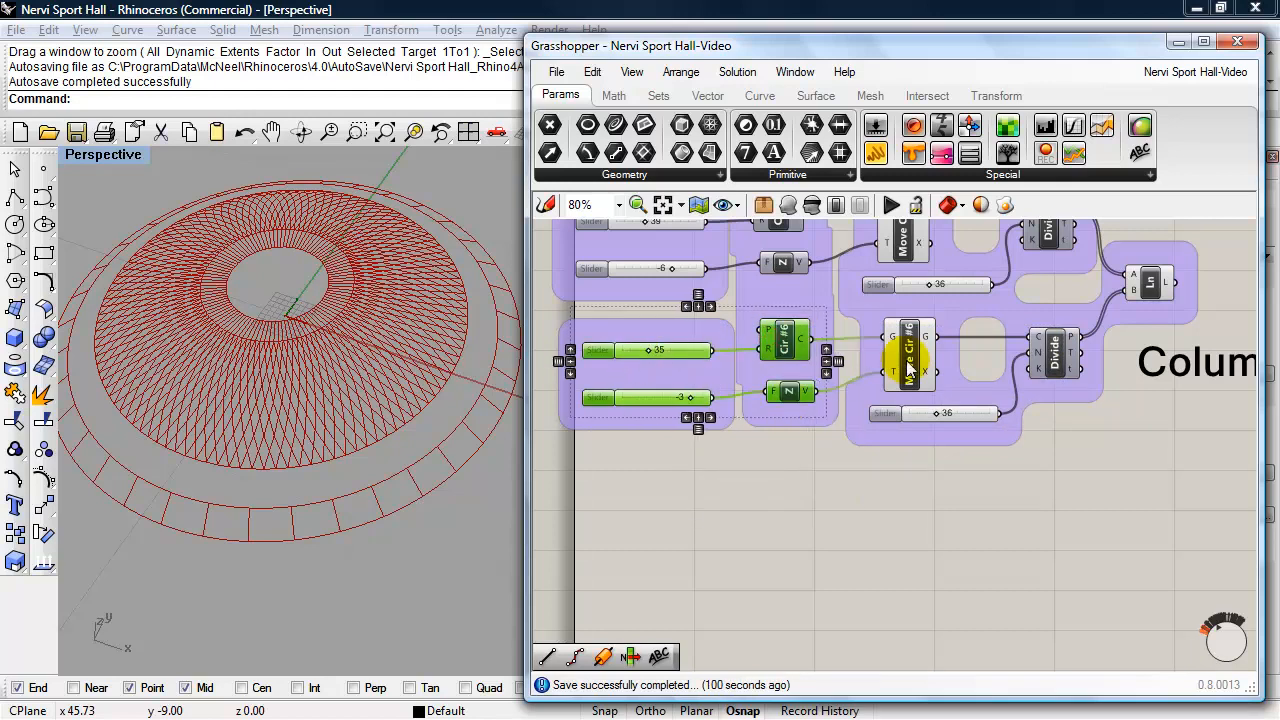
{"action": "left_click", "coordinate": [926, 413], "text": "shift"}
{"action": "left_click", "coordinate": [1041, 356], "text": "shift"}
{"action": "key", "text": "ctrl+c"}
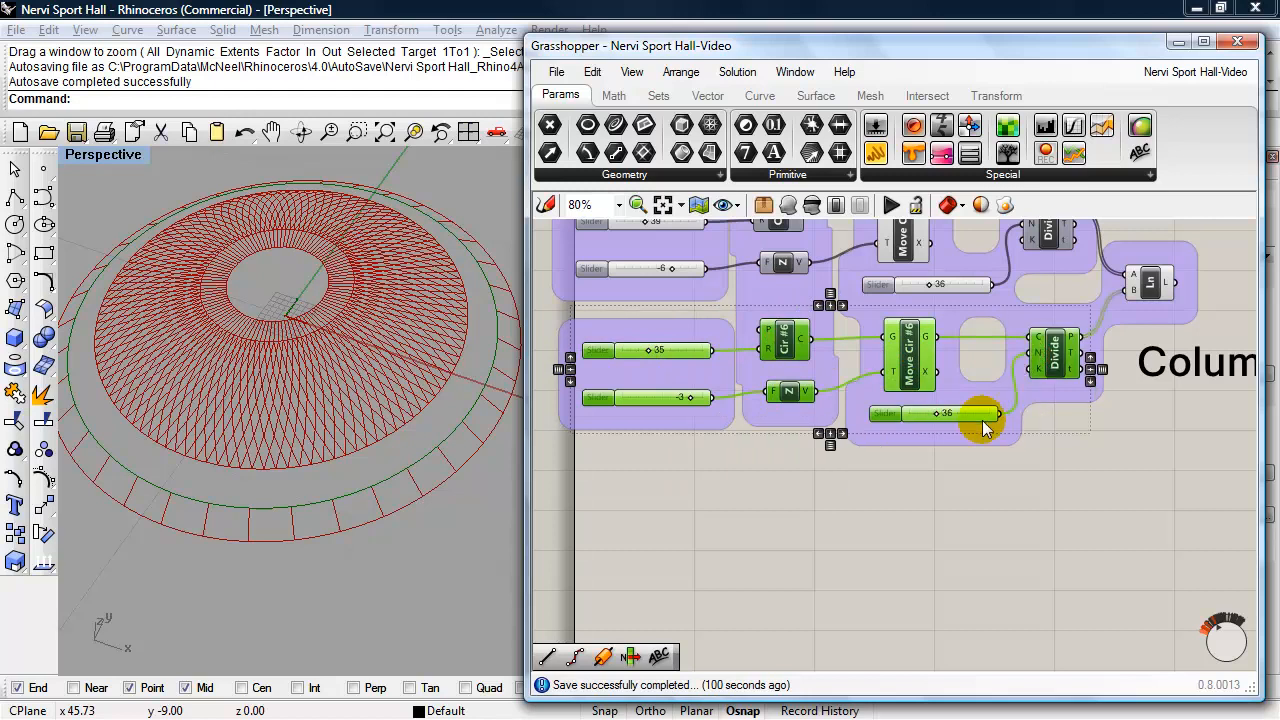
{"action": "key", "text": "ctrl+v"}
{"action": "left_click_drag", "start_coordinate": [1075, 368], "coordinate": [1061, 517]}
{"action": "left_click", "coordinate": [1032, 603]}
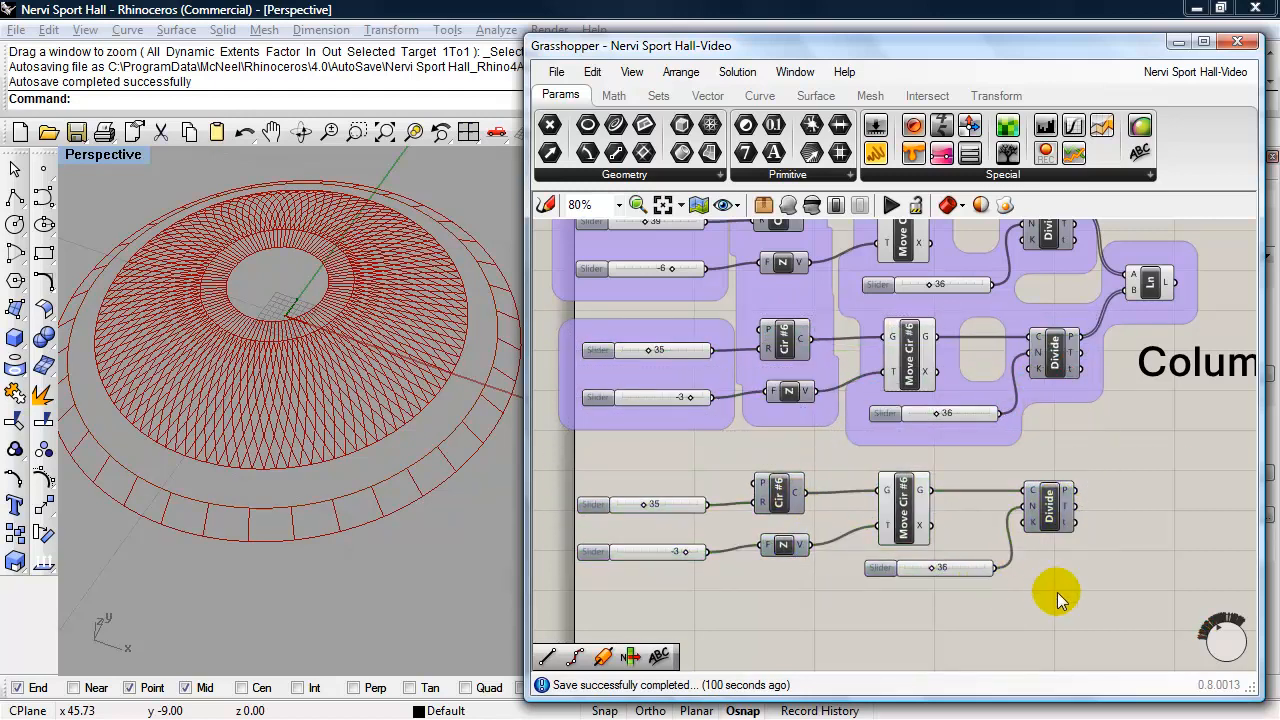
- Move the pasted chain further down from the Columns group
{"action": "left_click_drag", "start_coordinate": [1057, 591], "coordinate": [684, 488]}
{"action": "left_click_drag", "start_coordinate": [773, 492], "coordinate": [774, 531]}
{"action": "right_click_drag", "start_coordinate": [757, 466], "coordinate": [753, 366]}
{"action": "left_click", "coordinate": [727, 525]}
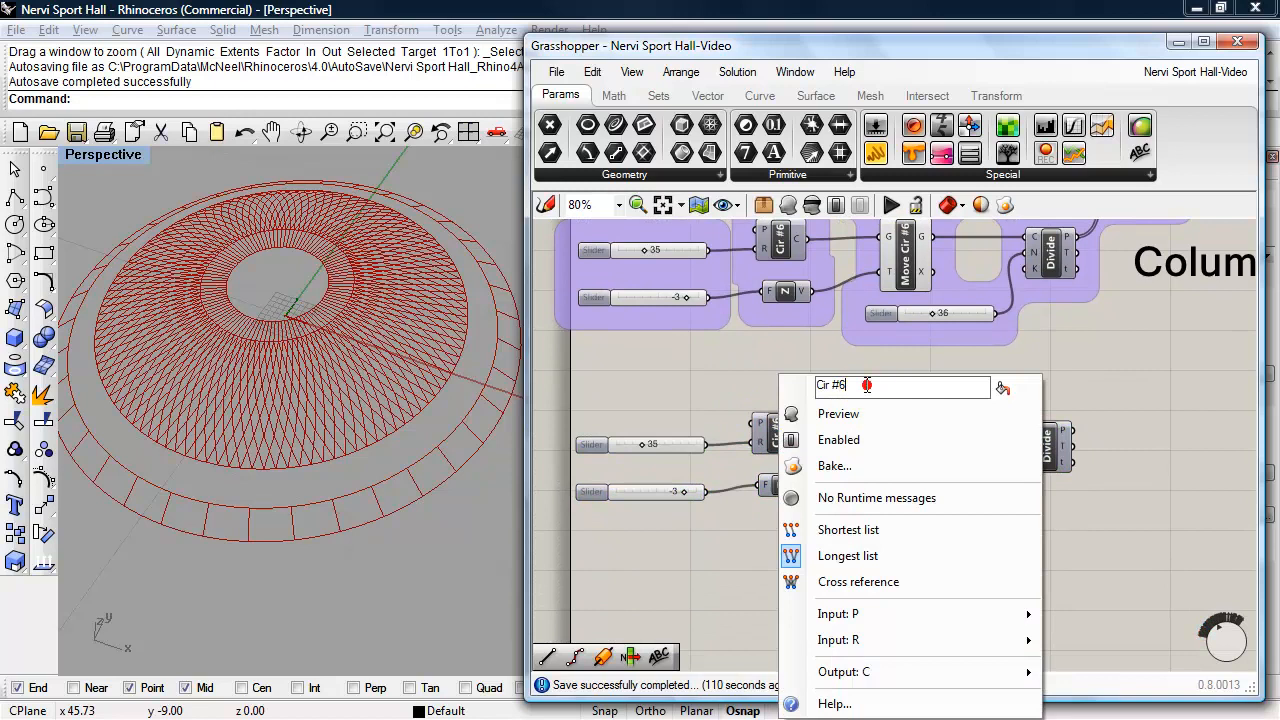
- Rename the circle component of the pasted chain as Cir #7
{"action": "key", "text": "BackSpace"}
{"action": "type", "text": "7"}
{"action": "left_click", "coordinate": [703, 549]}
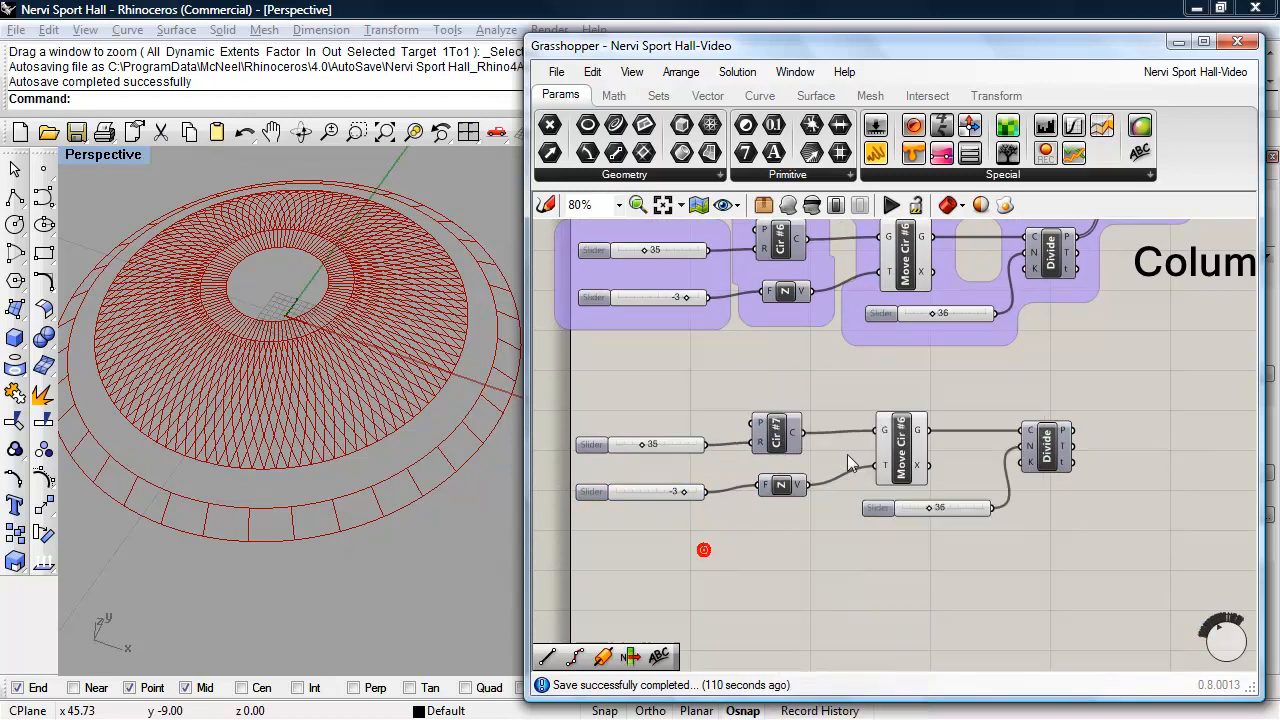
- Rename the Move component of the pasted chain as Move Cir #7
{"action": "left_click", "coordinate": [905, 452]}
{"action": "right_click", "coordinate": [905, 452]}
{"action": "left_click", "coordinate": [1009, 362]}
{"action": "key", "text": "BackSpace"}
{"action": "type", "text": "7"}
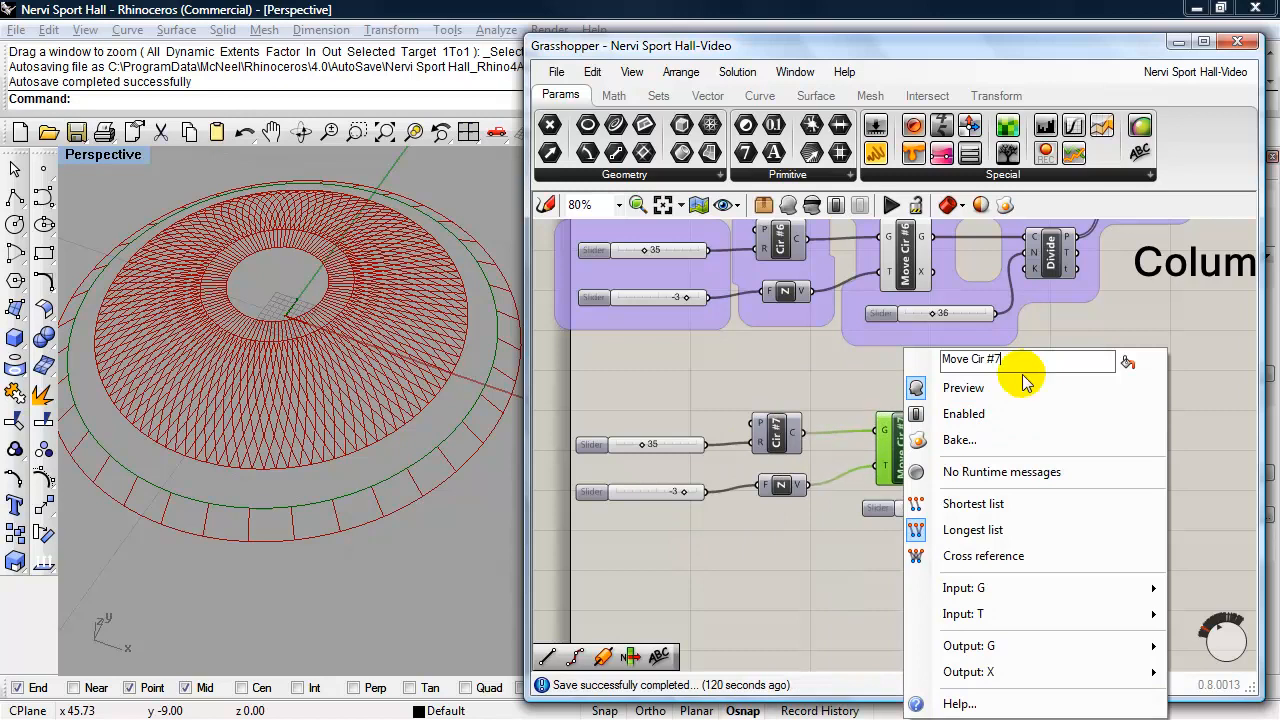
{"action": "left_click", "coordinate": [822, 552]}
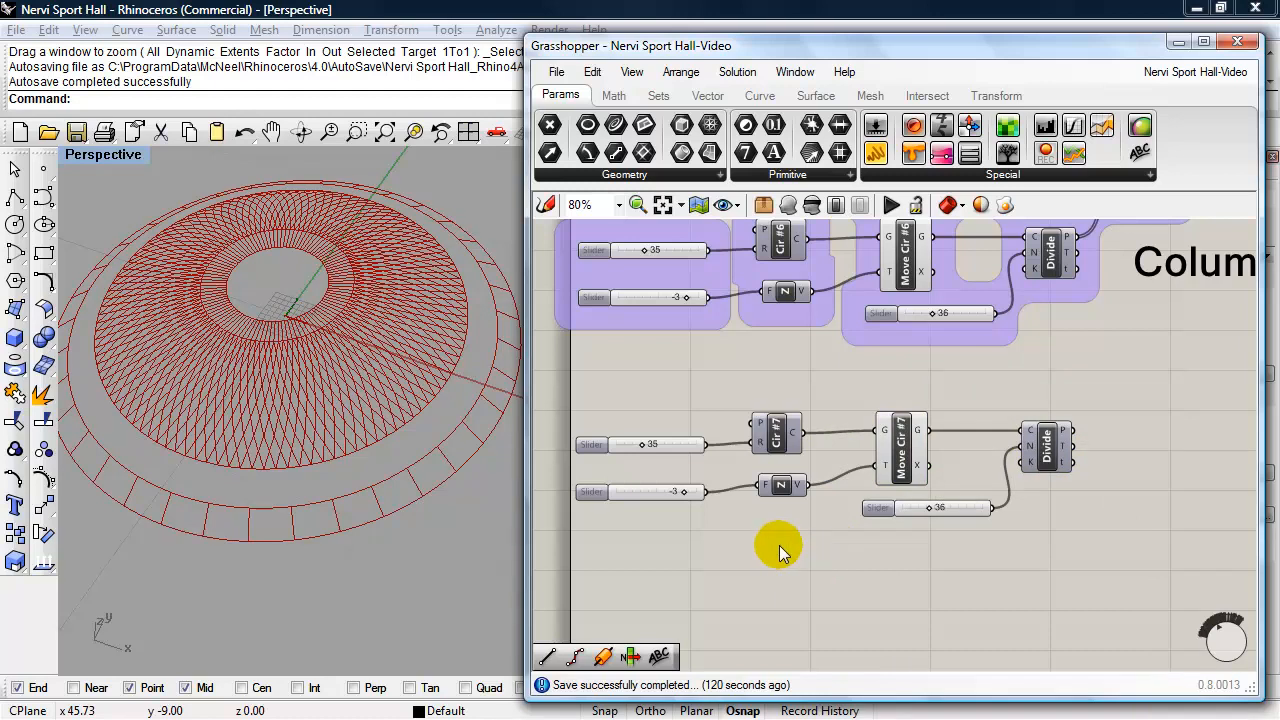
- Set the radius slider of Cir #7 to 33 and its Z vector slider to -1
{"action": "left_click_drag", "start_coordinate": [641, 447], "coordinate": [643, 443]}
{"action": "scroll", "coordinate": [639, 447], "scroll_direction": "up", "scroll_amount": 2}
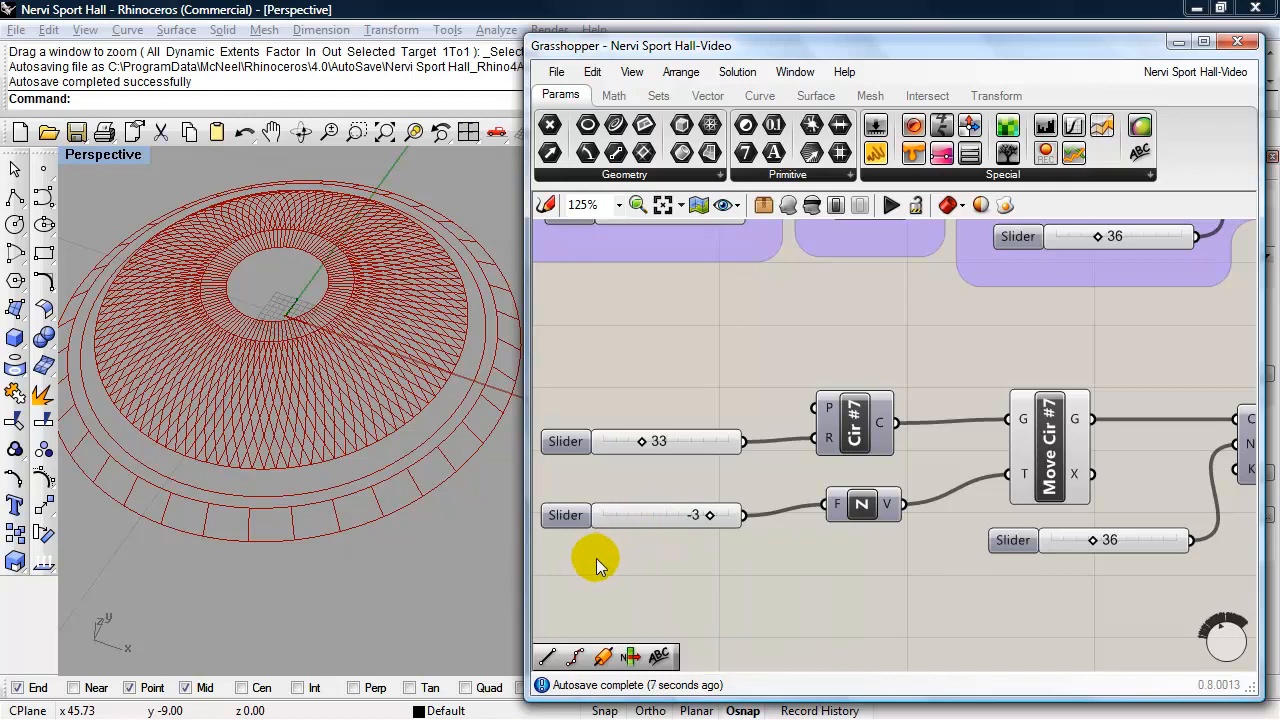
{"action": "left_click", "coordinate": [711, 521]}
{"action": "left_click_drag", "start_coordinate": [713, 521], "coordinate": [722, 515]}
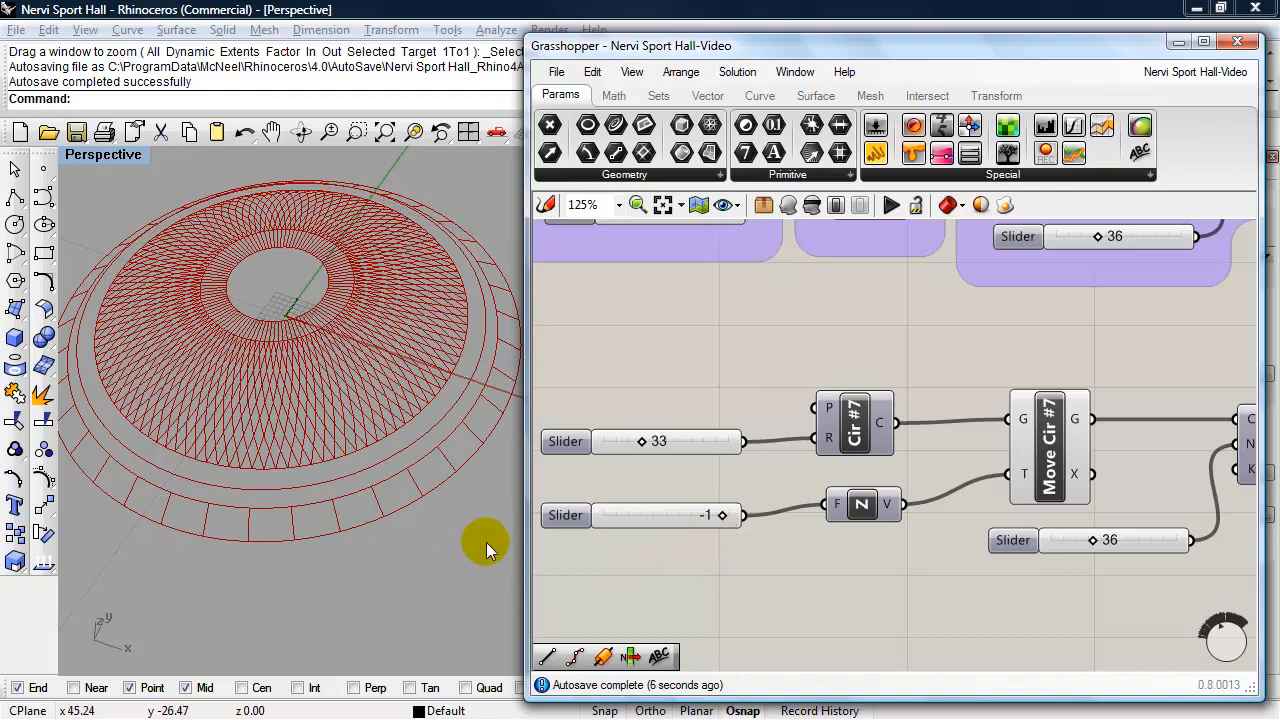
- Enable the preview of the Divide component in the Cir #7 chain
{"action": "right_click_drag", "start_coordinate": [771, 587], "coordinate": [753, 534]}
{"action": "scroll", "coordinate": [793, 544], "scroll_direction": "down", "scroll_amount": 1}
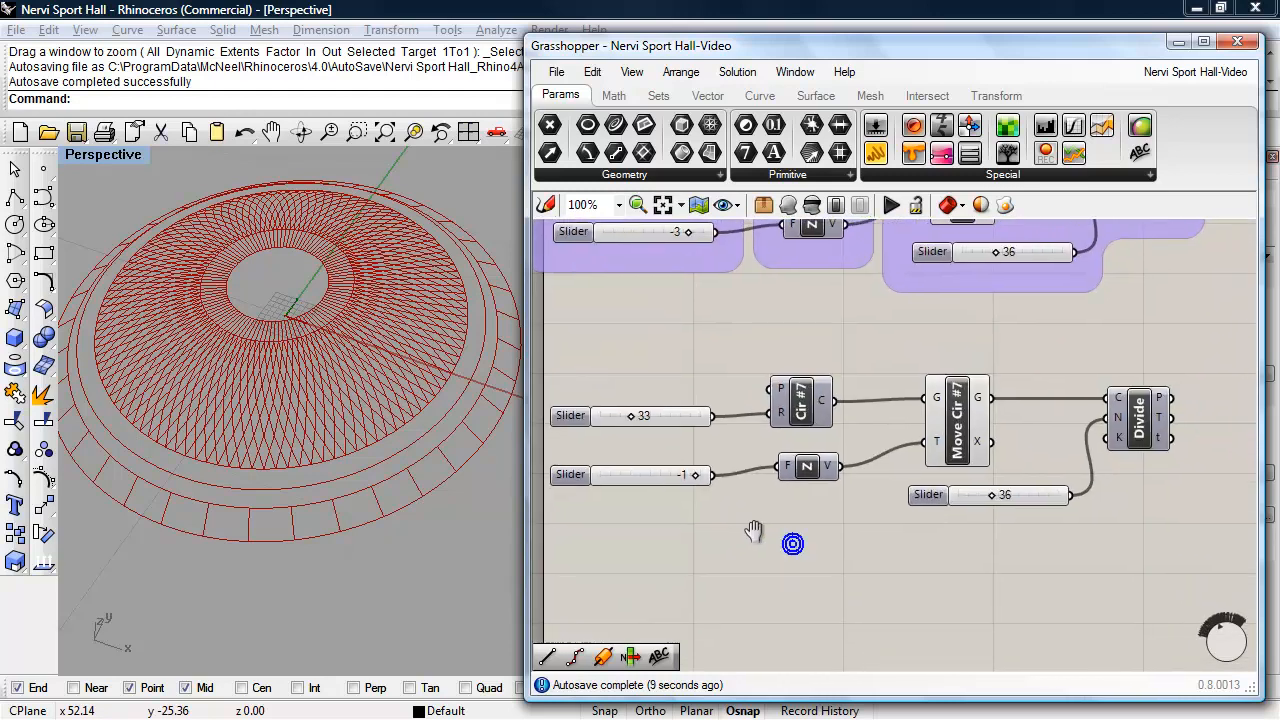
{"action": "left_click", "coordinate": [1140, 438]}
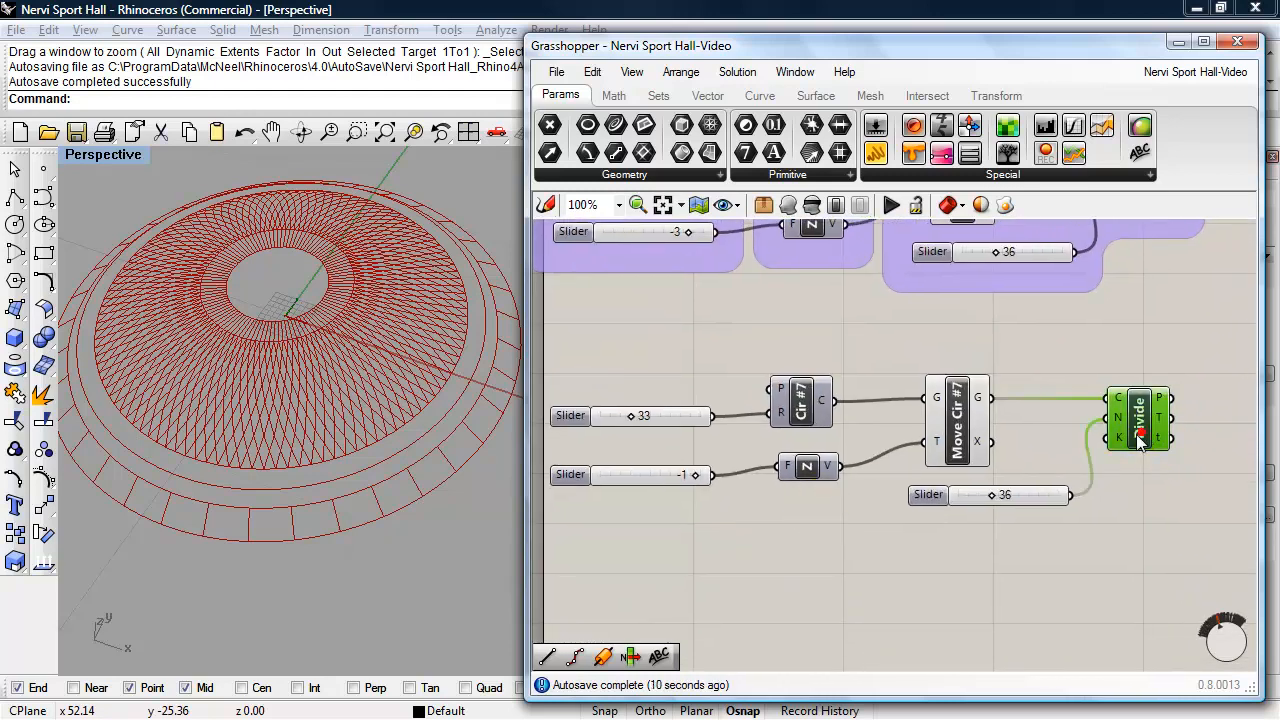
{"action": "left_click", "coordinate": [789, 203]}
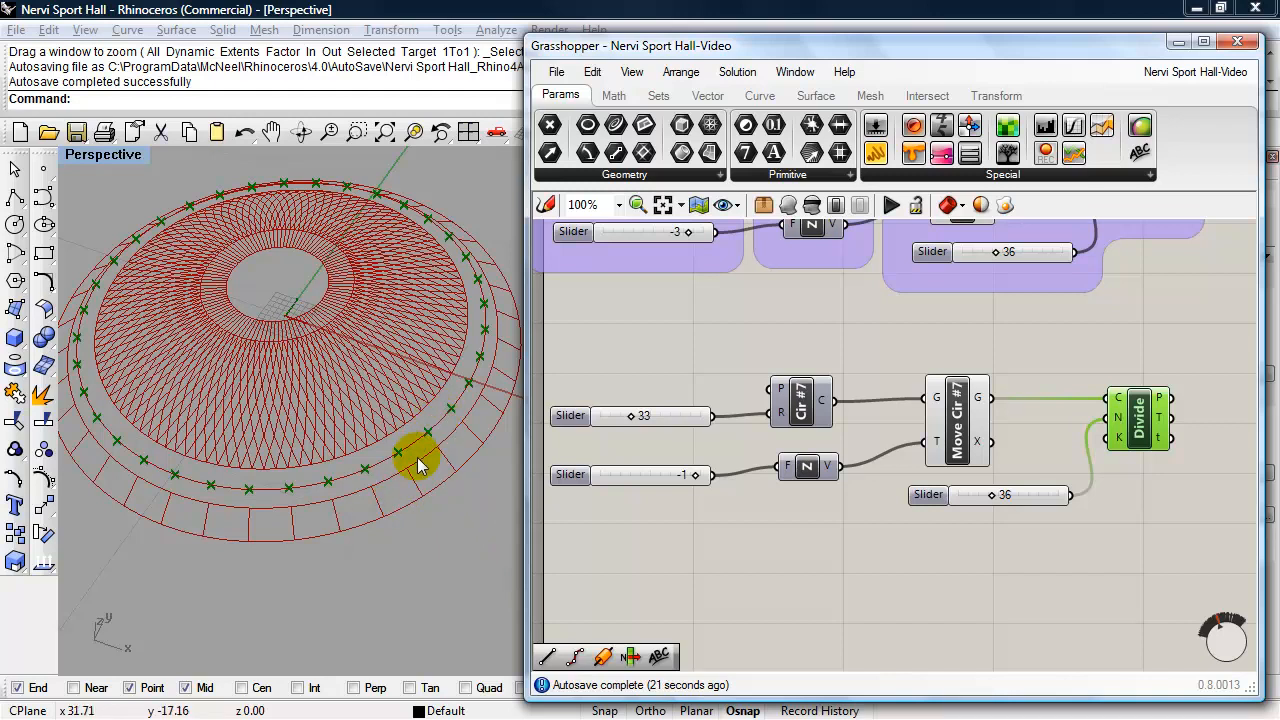
- Set the division count slider of Cir #7 to 72
{"action": "double_click", "coordinate": [926, 495]}
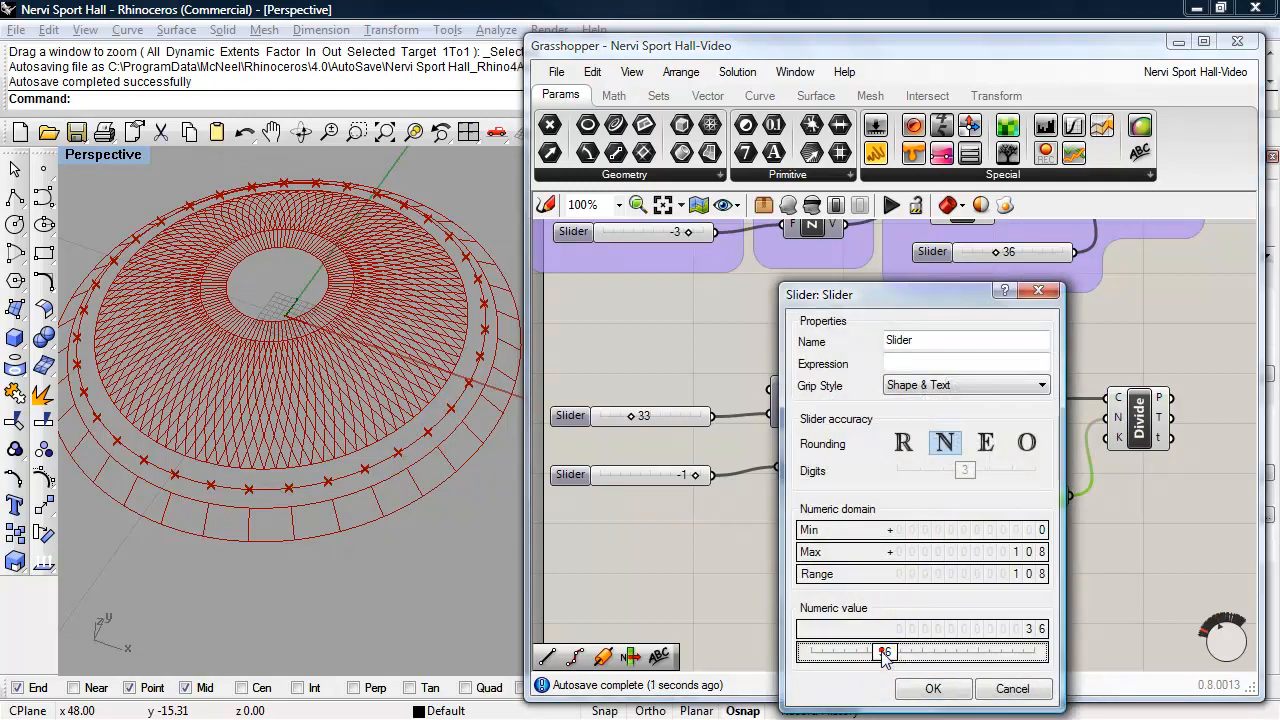
{"action": "double_click", "coordinate": [884, 651]}
{"action": "type", "text": "72"}
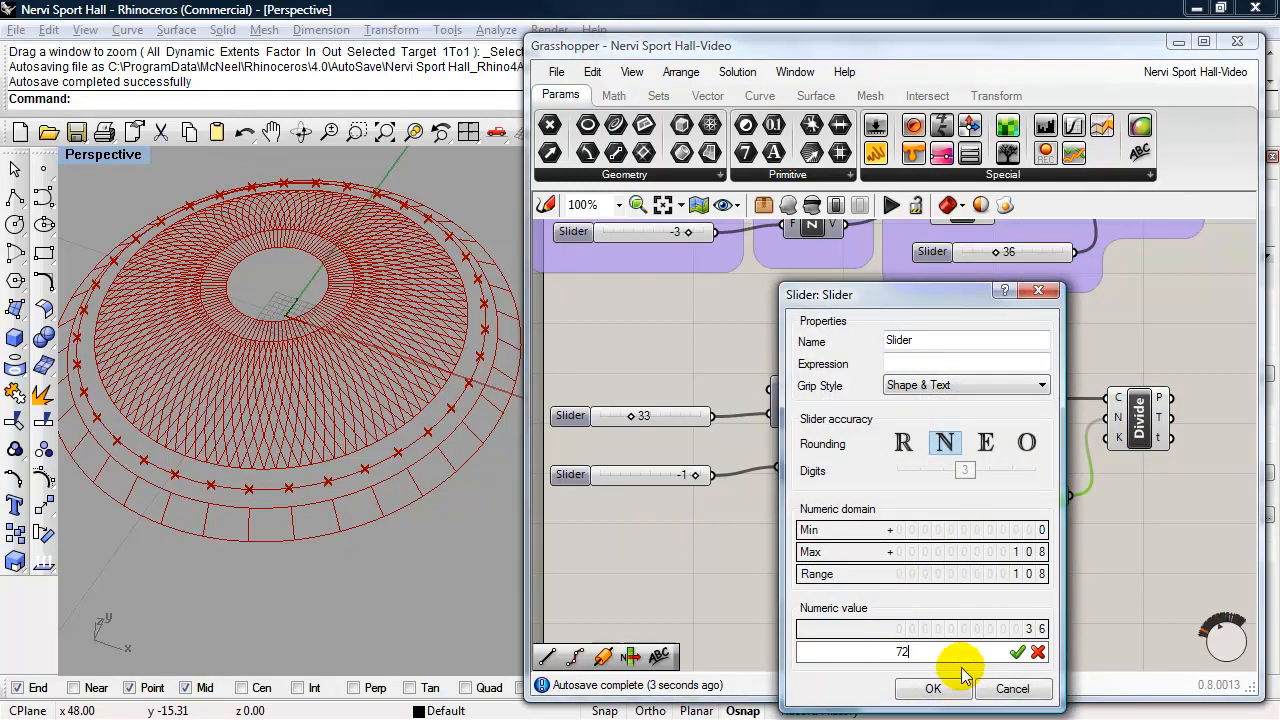
{"action": "left_click", "coordinate": [1017, 652]}
{"action": "left_click", "coordinate": [932, 688]}
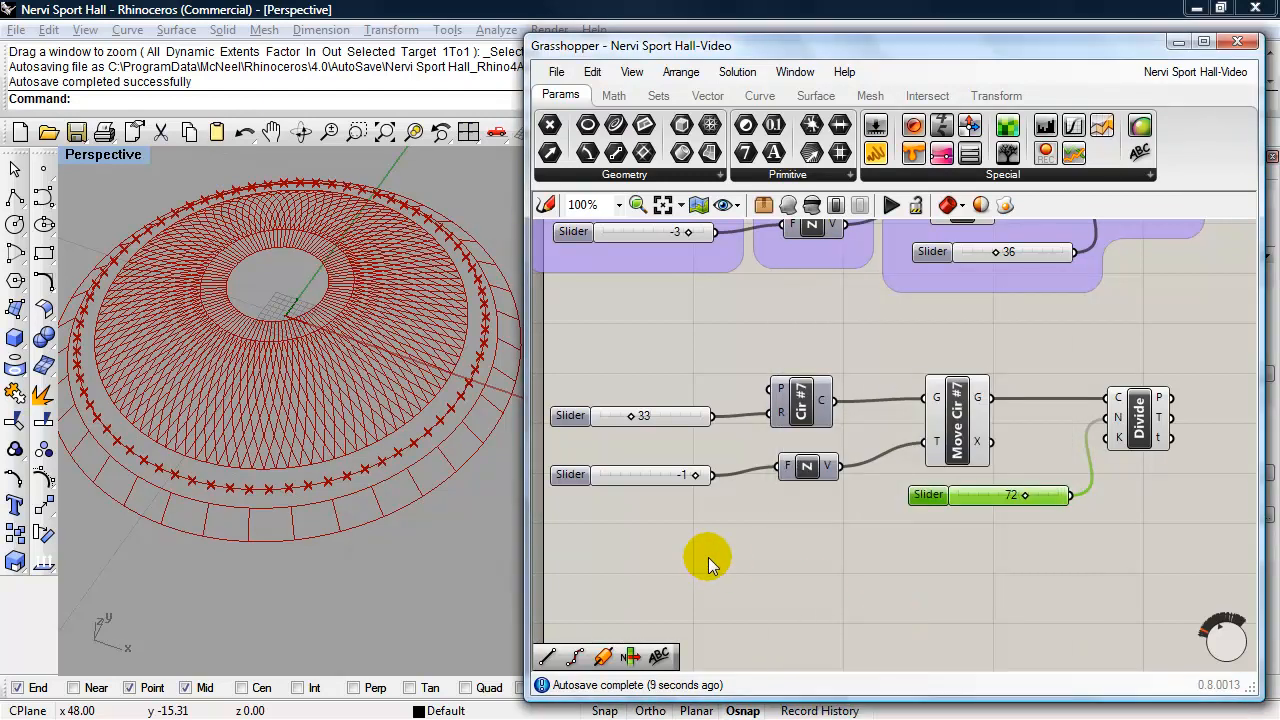
- Examine how the Cir #7 division points relate to the Cir #6 ring, and widen the Grasshopper window
{"action": "mouse_move", "coordinate": [449, 521]}
{"action": "right_mouse_down"}
{"action": "mouse_move", "coordinate": [357, 529]}
{"action": "mouse_move", "coordinate": [450, 499]}
{"action": "right_mouse_up"}
{"action": "scroll", "coordinate": [450, 481], "scroll_direction": "up", "scroll_amount": 3}
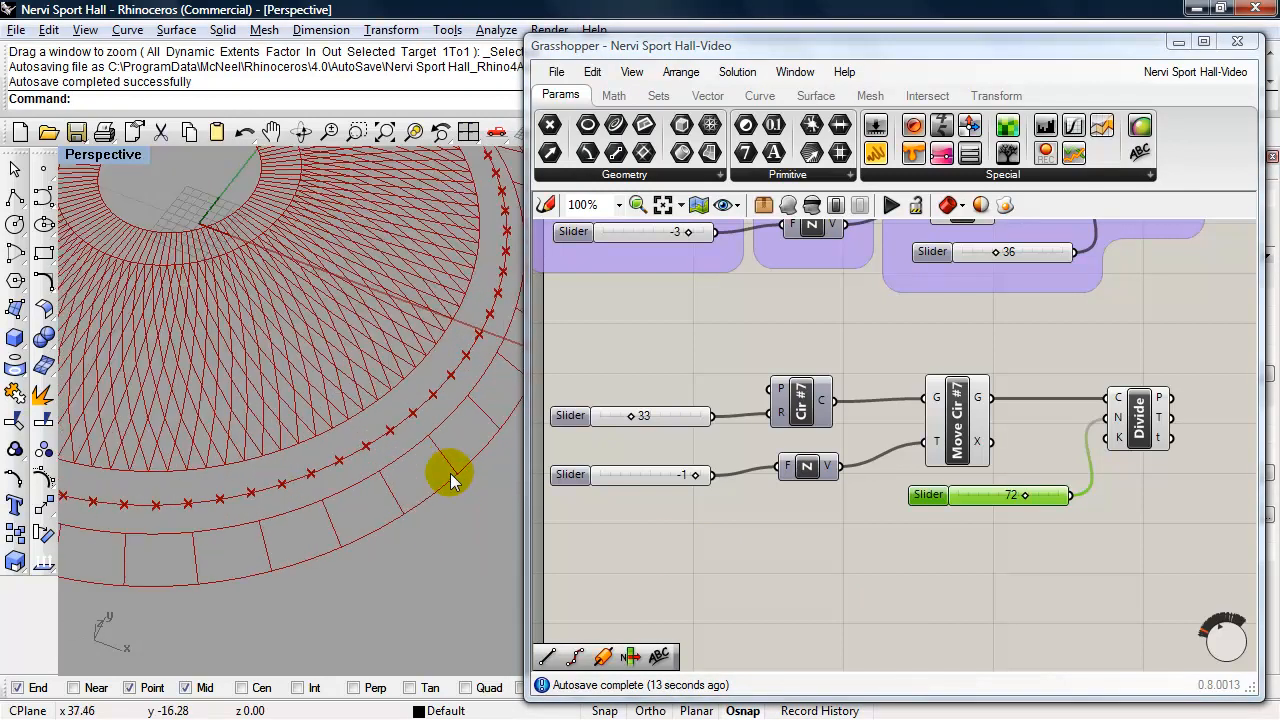
{"action": "right_click_drag", "start_coordinate": [457, 517], "coordinate": [402, 557], "text": "shift"}
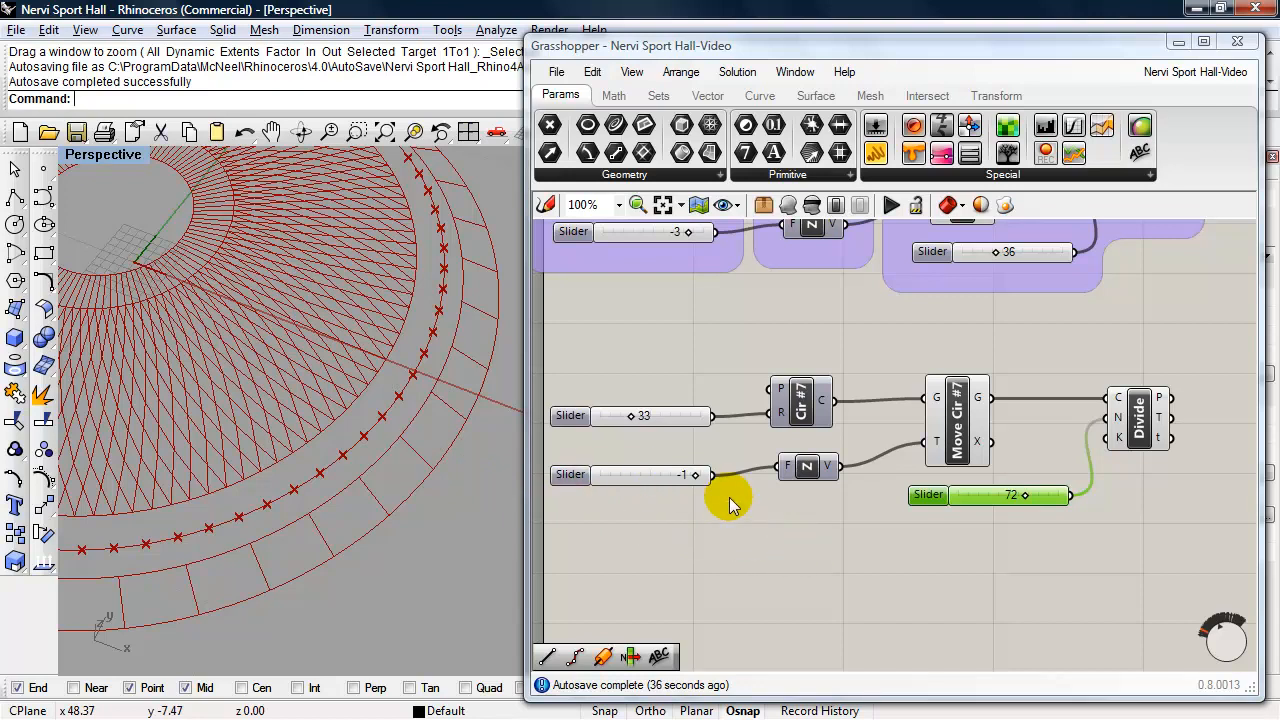
{"action": "right_click_drag", "start_coordinate": [814, 366], "coordinate": [800, 493]}
{"action": "left_click", "coordinate": [1140, 335]}
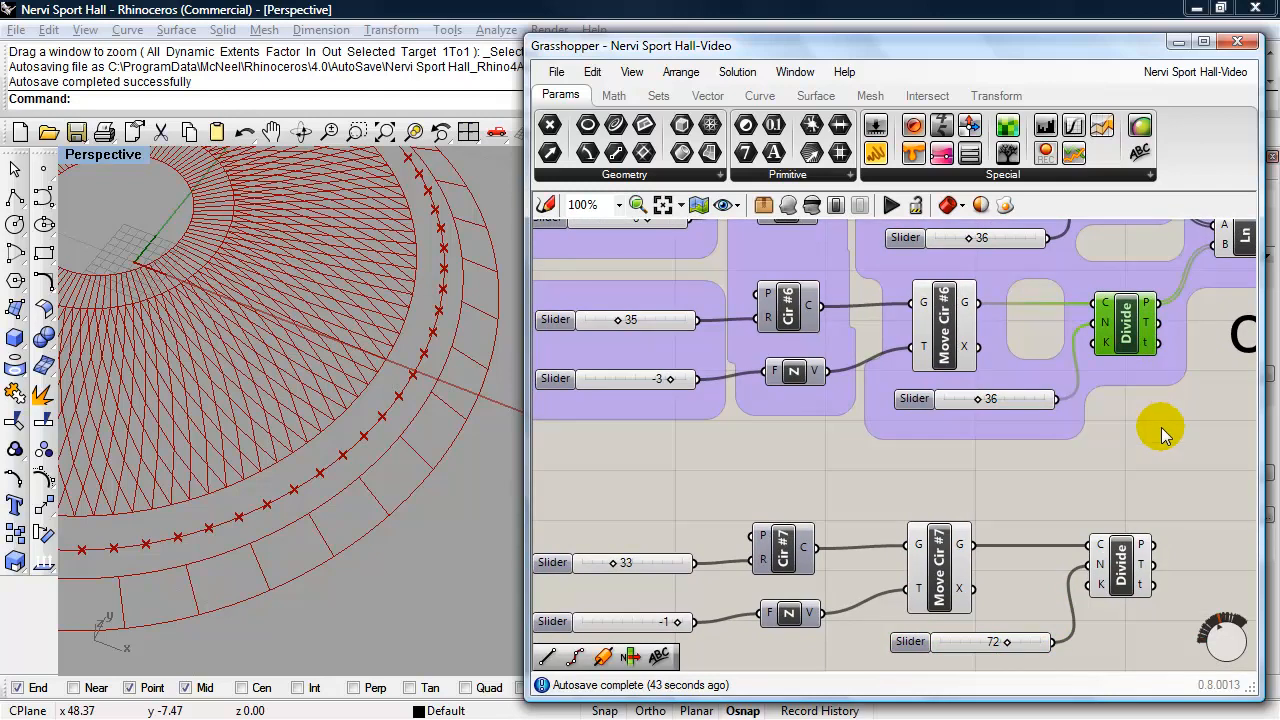
{"action": "right_click_drag", "start_coordinate": [1161, 427], "coordinate": [1153, 422]}
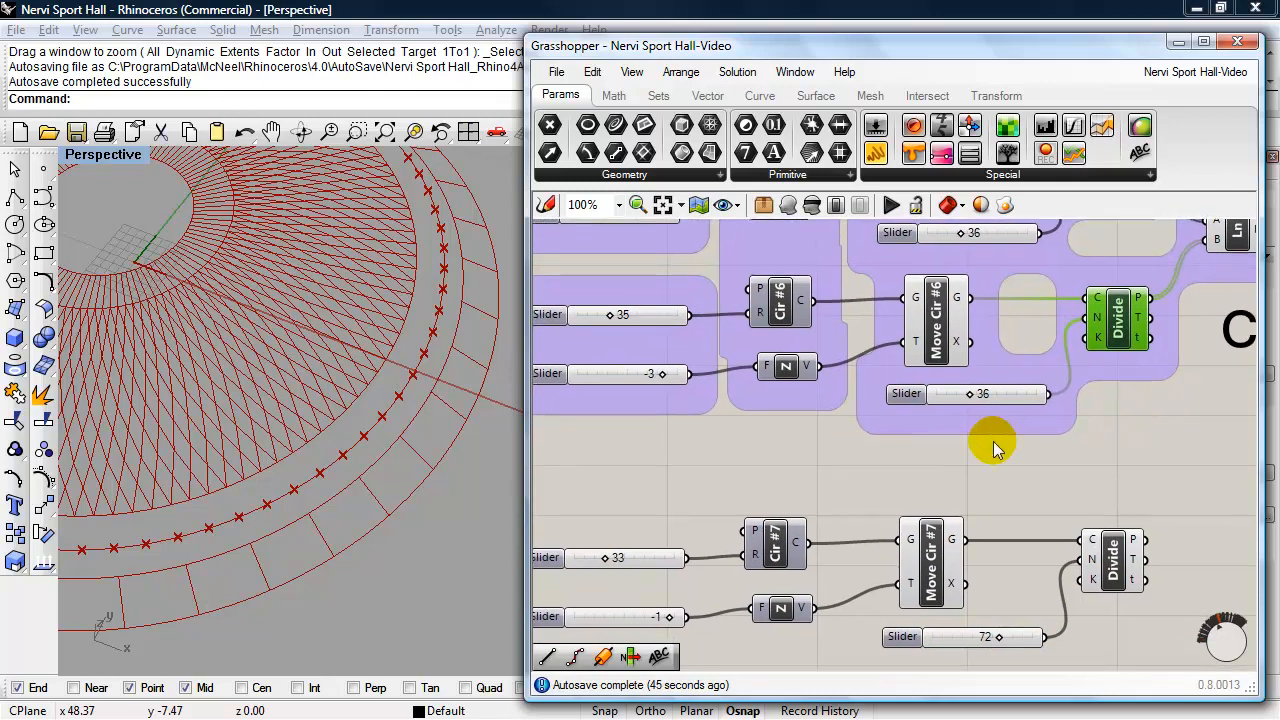
{"action": "left_click_drag", "start_coordinate": [526, 491], "coordinate": [481, 491]}
{"action": "mouse_move", "coordinate": [622, 494]}
{"action": "right_mouse_down"}
{"action": "mouse_move", "coordinate": [543, 491]}
{"action": "mouse_move", "coordinate": [643, 486]}
{"action": "right_mouse_up"}
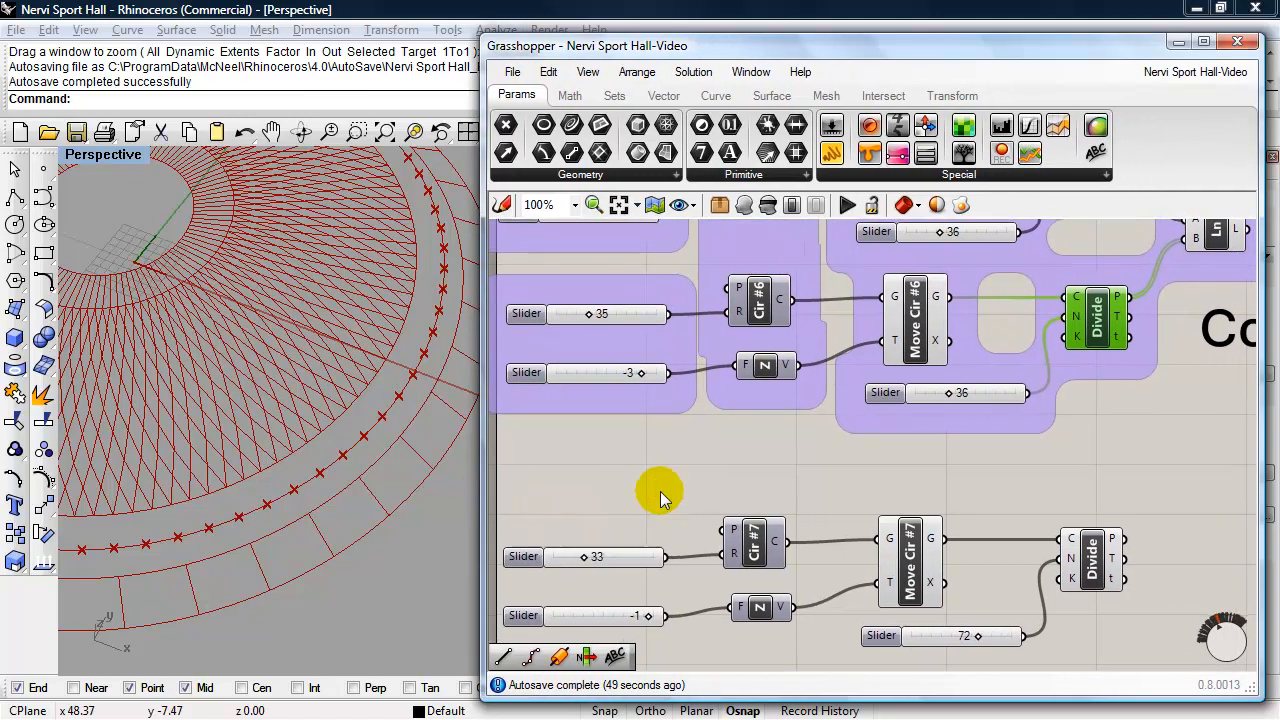
- Add a List Item component and feed it the points of the Cir #6 Divide component as its list
{"action": "double_click", "coordinate": [1185, 453]}
{"action": "type", "text": "list"}
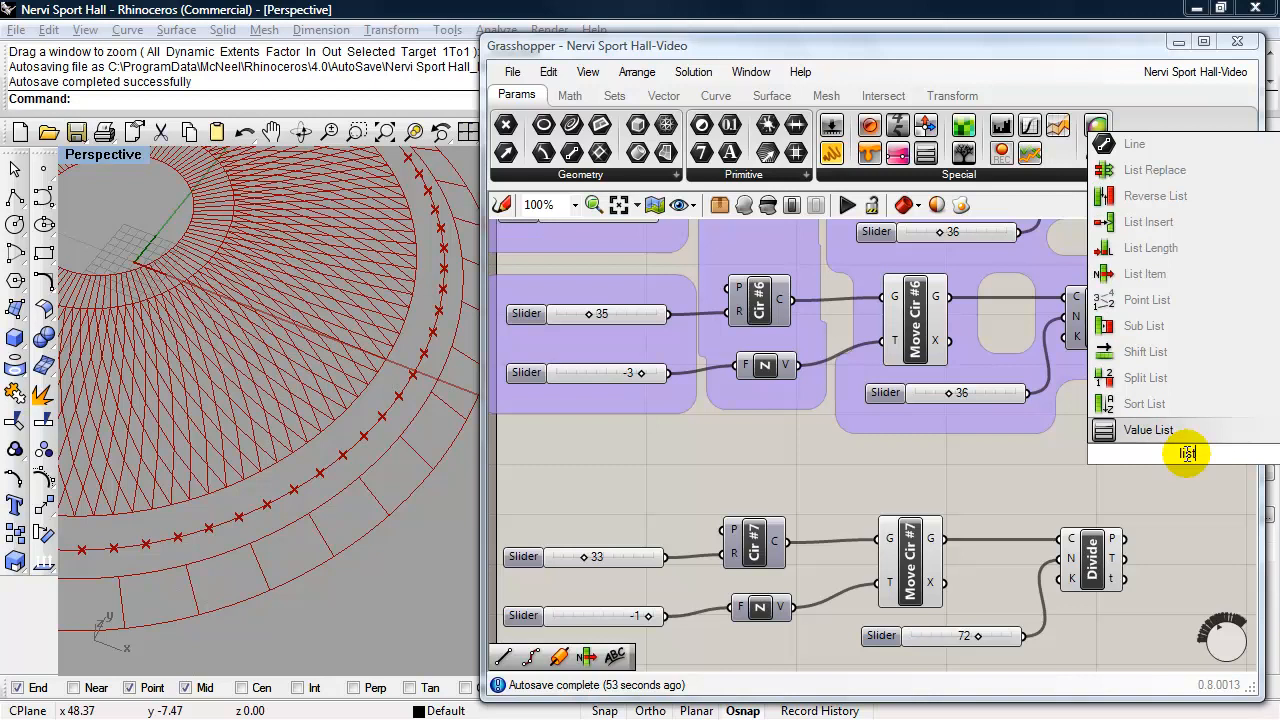
{"action": "type", "text": " i"}
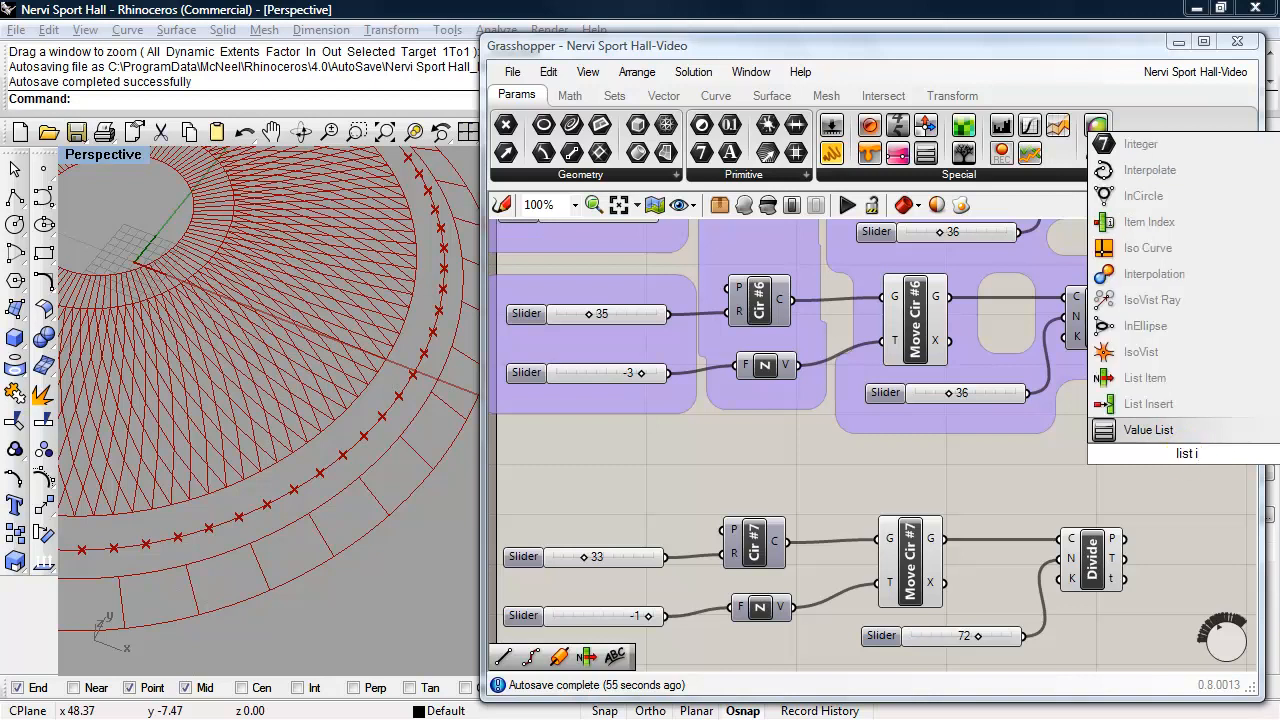
{"action": "left_click", "coordinate": [1135, 380]}
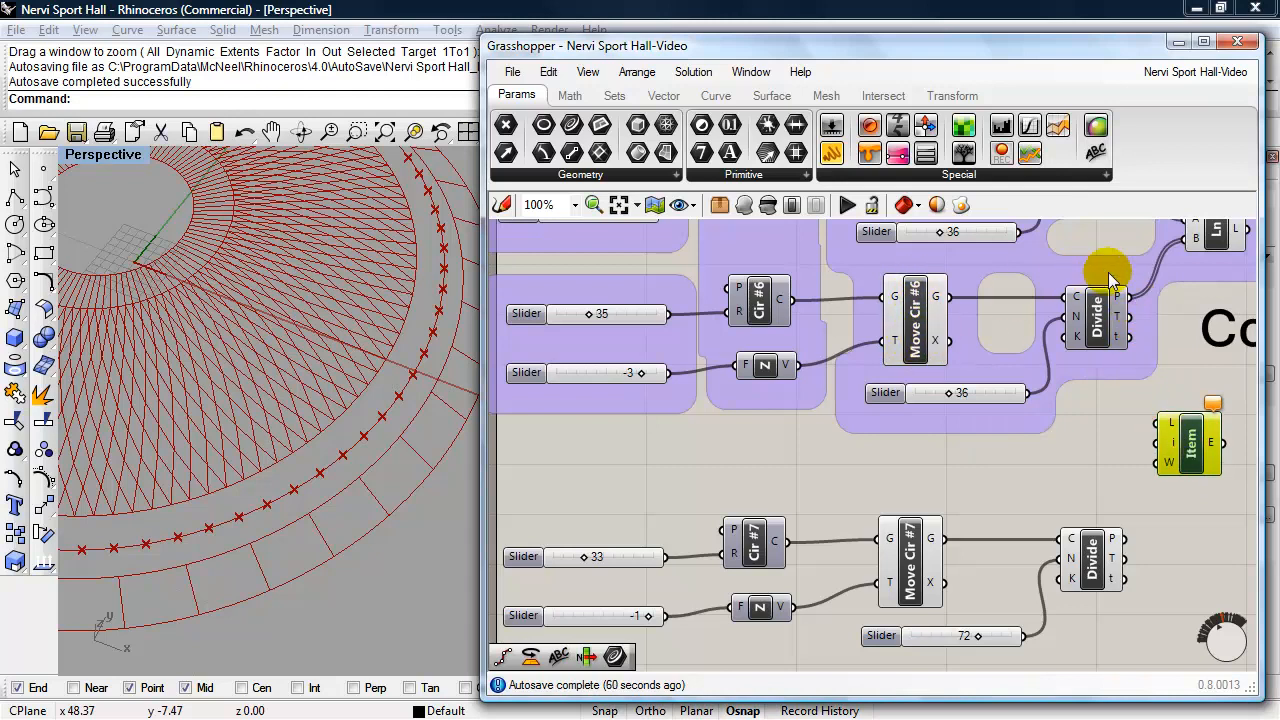
{"action": "left_click_drag", "start_coordinate": [1127, 296], "coordinate": [1162, 422]}
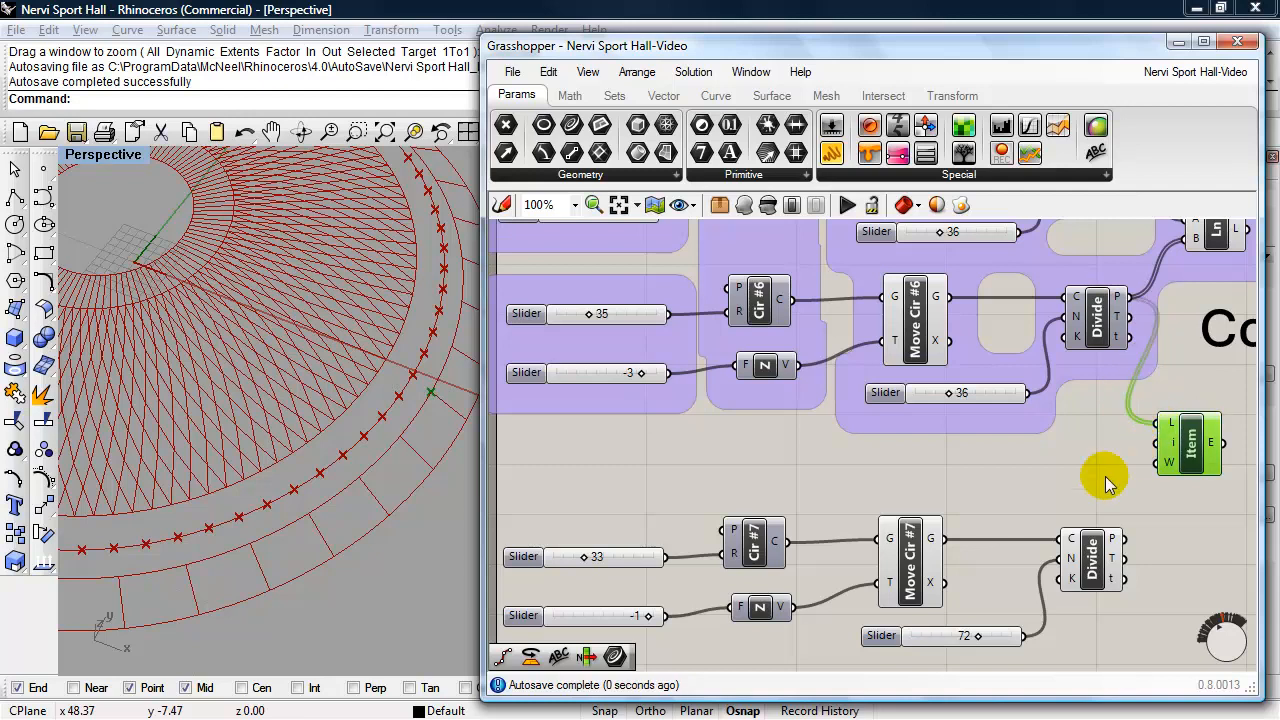
- Copy the Cir #6 division slider, set the copy to 0, connect it as the List Item index and inspect the selected point
{"action": "left_click", "coordinate": [998, 401]}
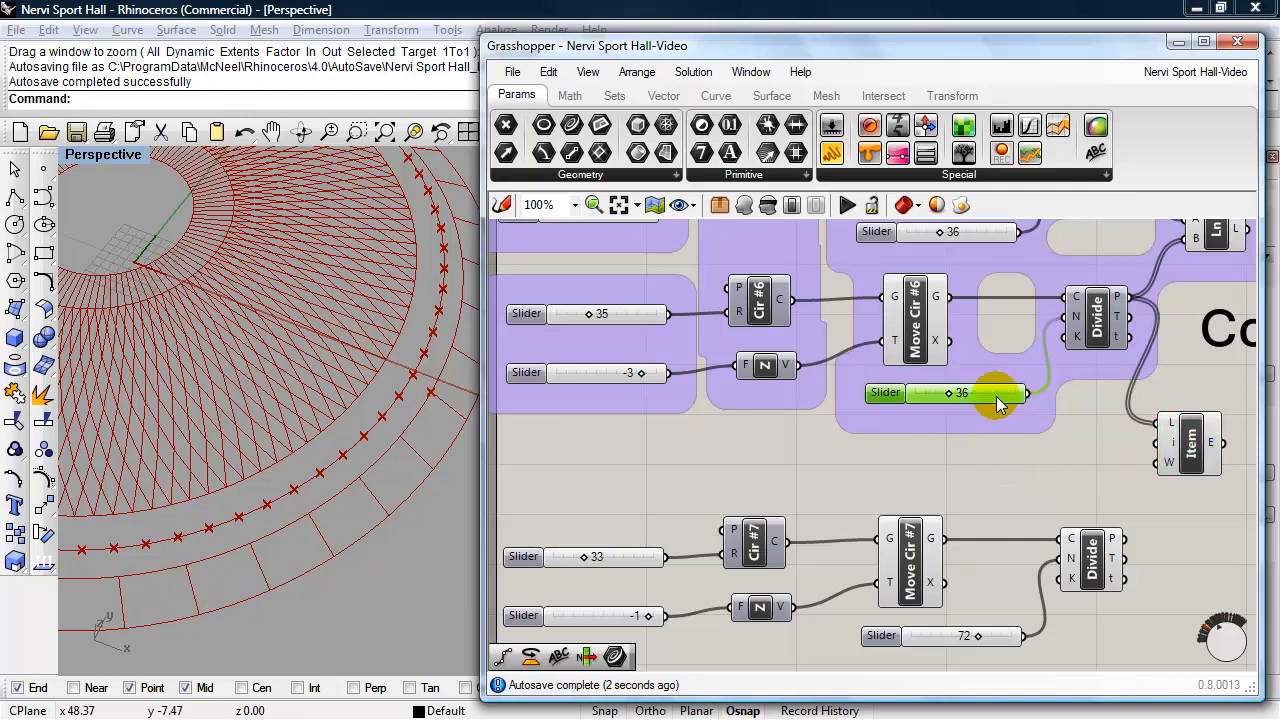
{"action": "key", "text": "ctrl+c"}
{"action": "key", "text": "ctrl+v"}
{"action": "left_click_drag", "start_coordinate": [997, 399], "coordinate": [964, 466]}
{"action": "left_click_drag", "start_coordinate": [1075, 464], "coordinate": [1051, 452]}
{"action": "left_click", "coordinate": [1182, 443]}
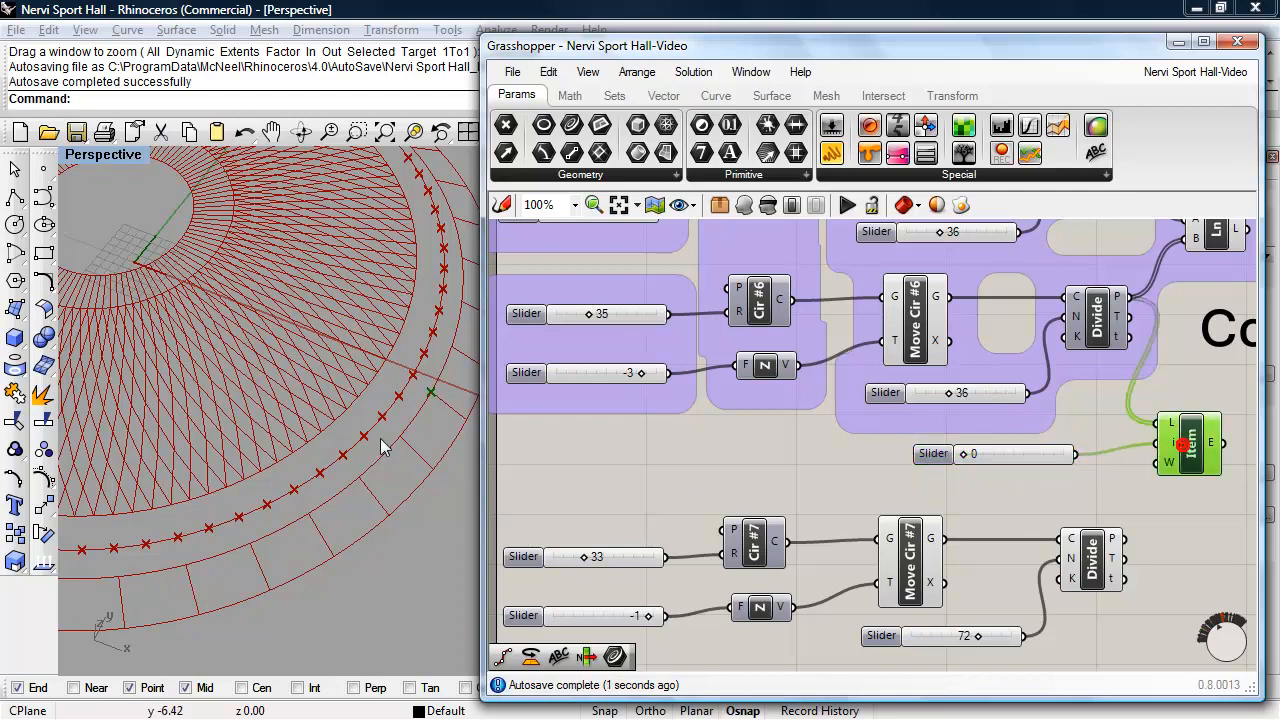
{"action": "right_click_drag", "start_coordinate": [437, 450], "coordinate": [329, 479]}
{"action": "scroll", "coordinate": [323, 381], "scroll_direction": "up", "scroll_amount": 5}
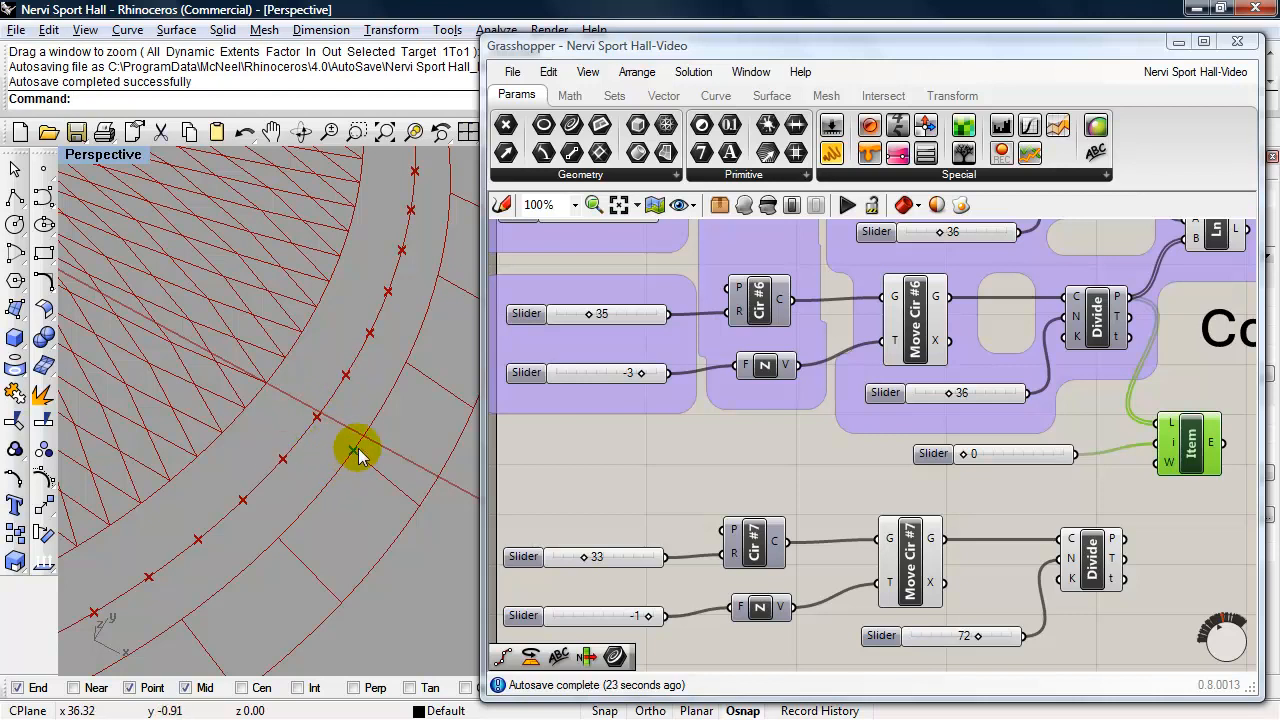
- Duplicate the List Item with its index slider below the Cir #7 chain and feed it the Cir #7 division points
{"action": "right_click_drag", "start_coordinate": [1048, 623], "coordinate": [910, 532]}
{"action": "left_click_drag", "start_coordinate": [1094, 405], "coordinate": [895, 370]}
{"action": "key", "text": "ctrl+c"}
{"action": "key", "text": "ctrl+v"}
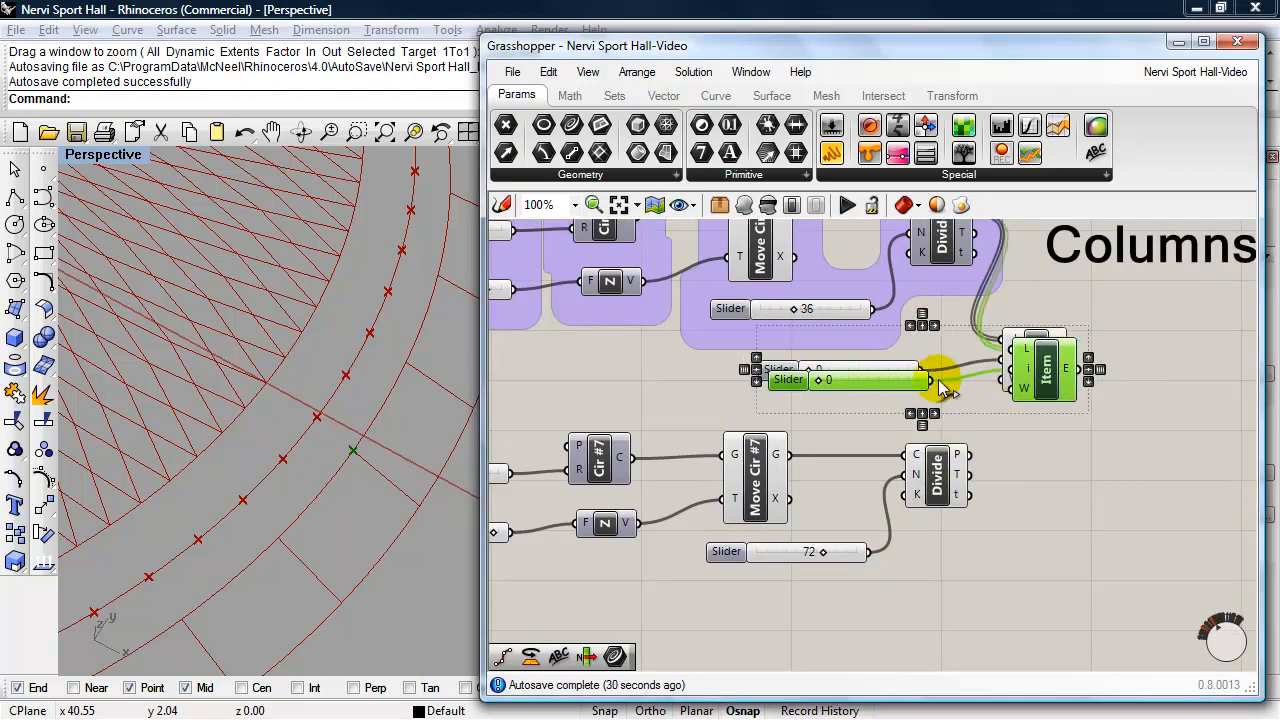
{"action": "left_click_drag", "start_coordinate": [1034, 382], "coordinate": [1018, 625]}
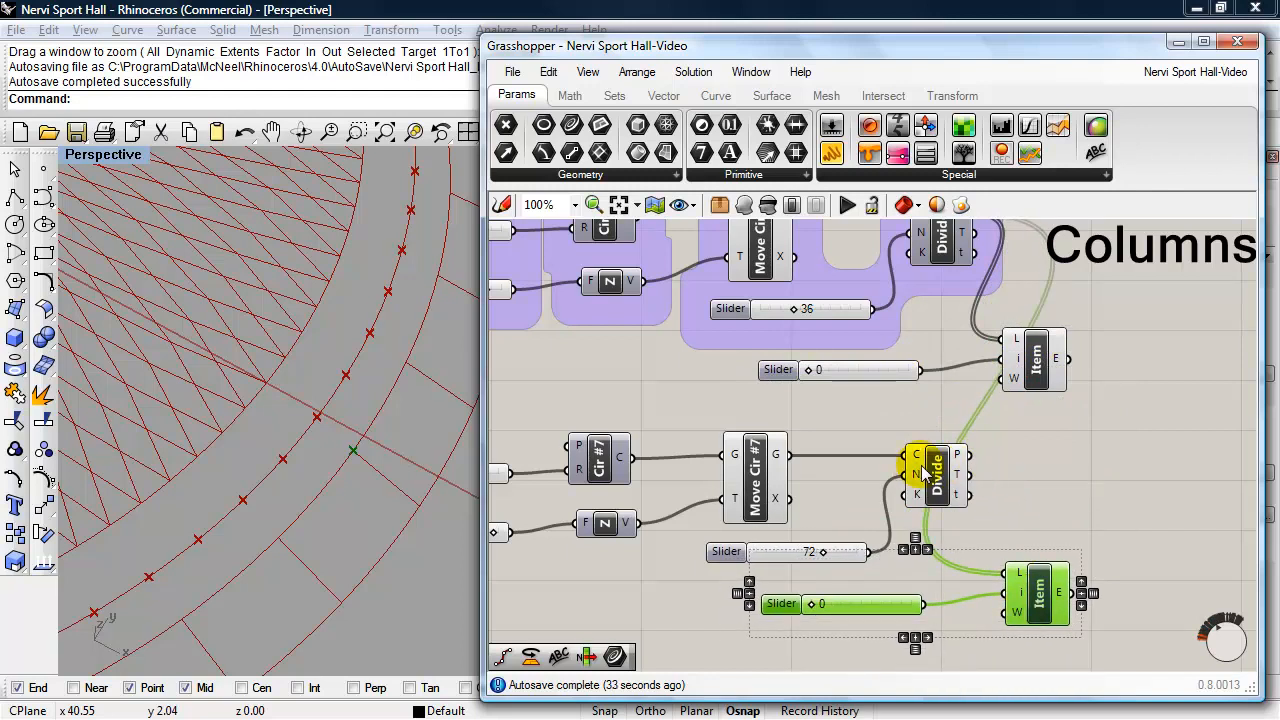
{"action": "left_click_drag", "start_coordinate": [980, 460], "coordinate": [1008, 572]}
- Set the index slider of the Cir #7 List Item to 1 and adjust the pair's placement
{"action": "left_click_drag", "start_coordinate": [1058, 646], "coordinate": [902, 606]}
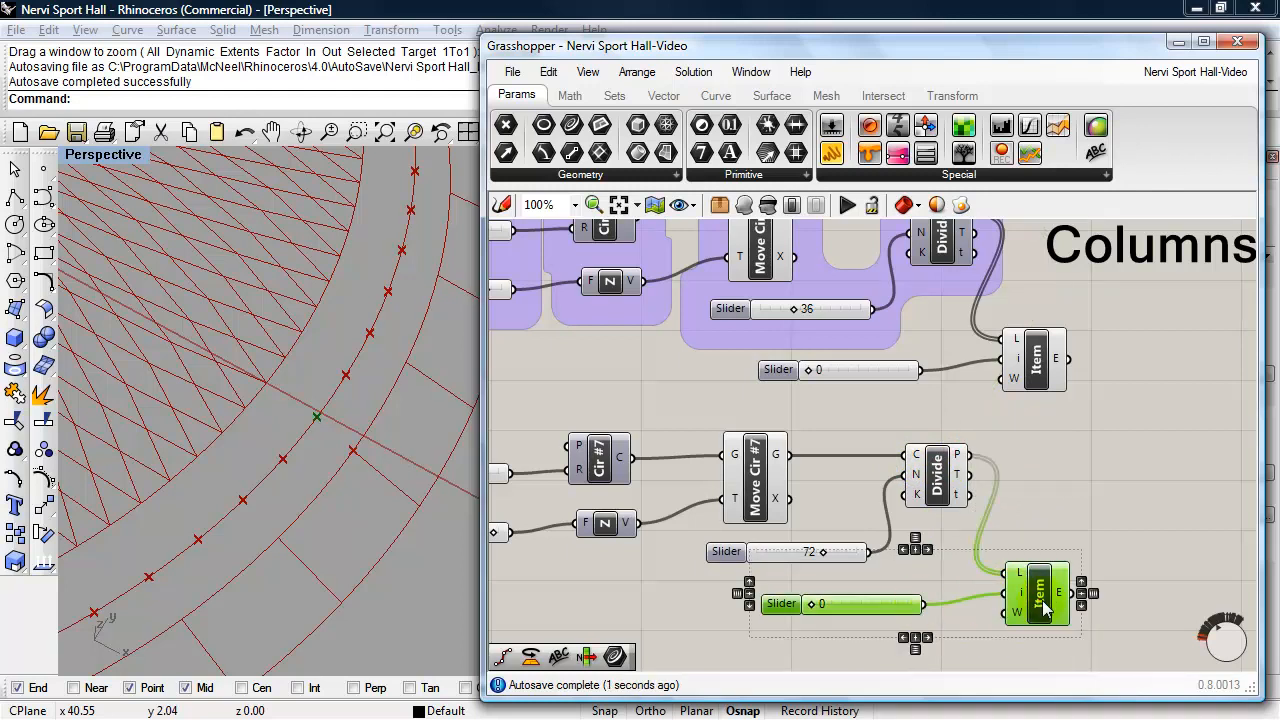
{"action": "left_click_drag", "start_coordinate": [1040, 602], "coordinate": [1050, 600]}
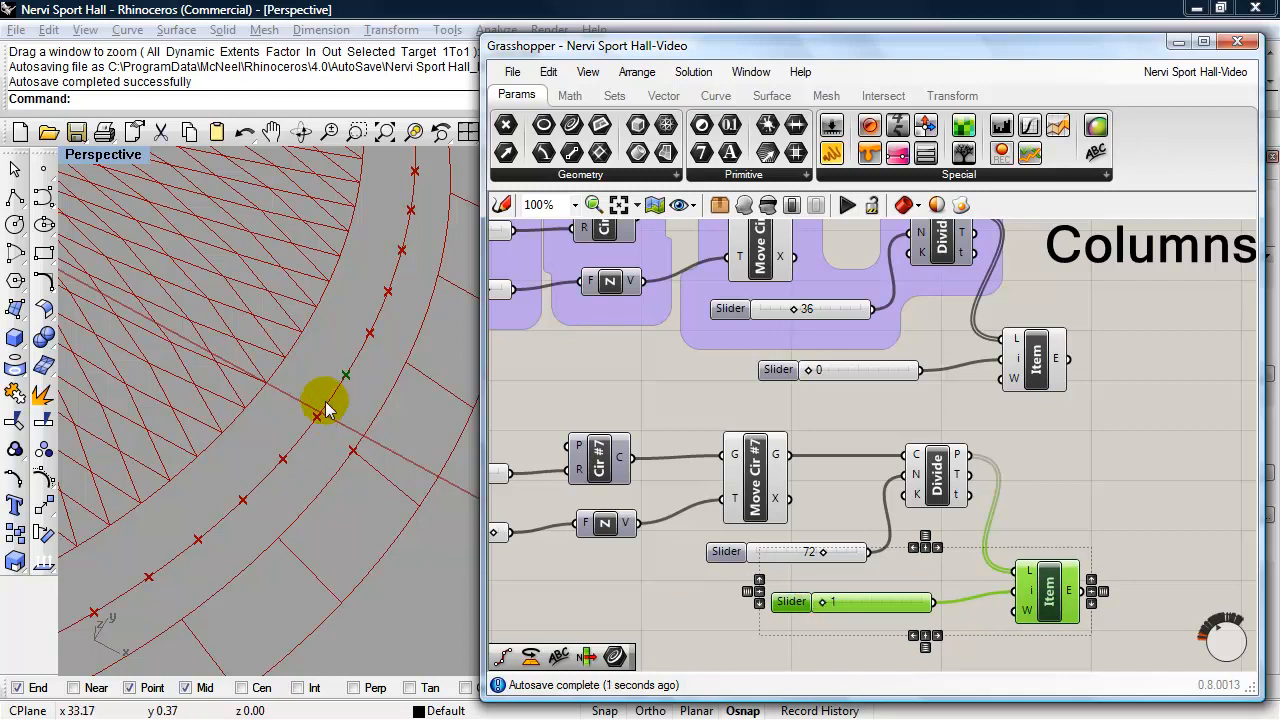
{"action": "right_click_drag", "start_coordinate": [668, 576], "coordinate": [667, 496]}
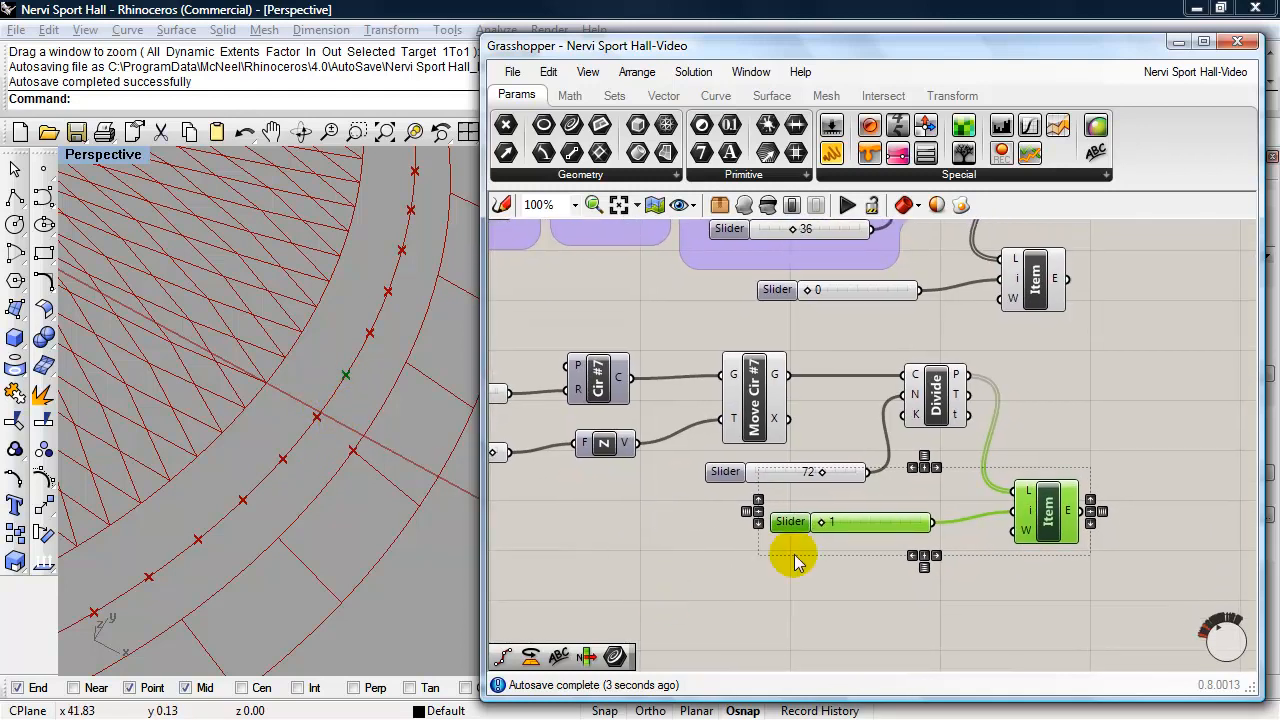
- Duplicate the Cir #7 List Item and its slider just below the original, and set the copy's index to 71
{"action": "left_click_drag", "start_coordinate": [1063, 589], "coordinate": [903, 518]}
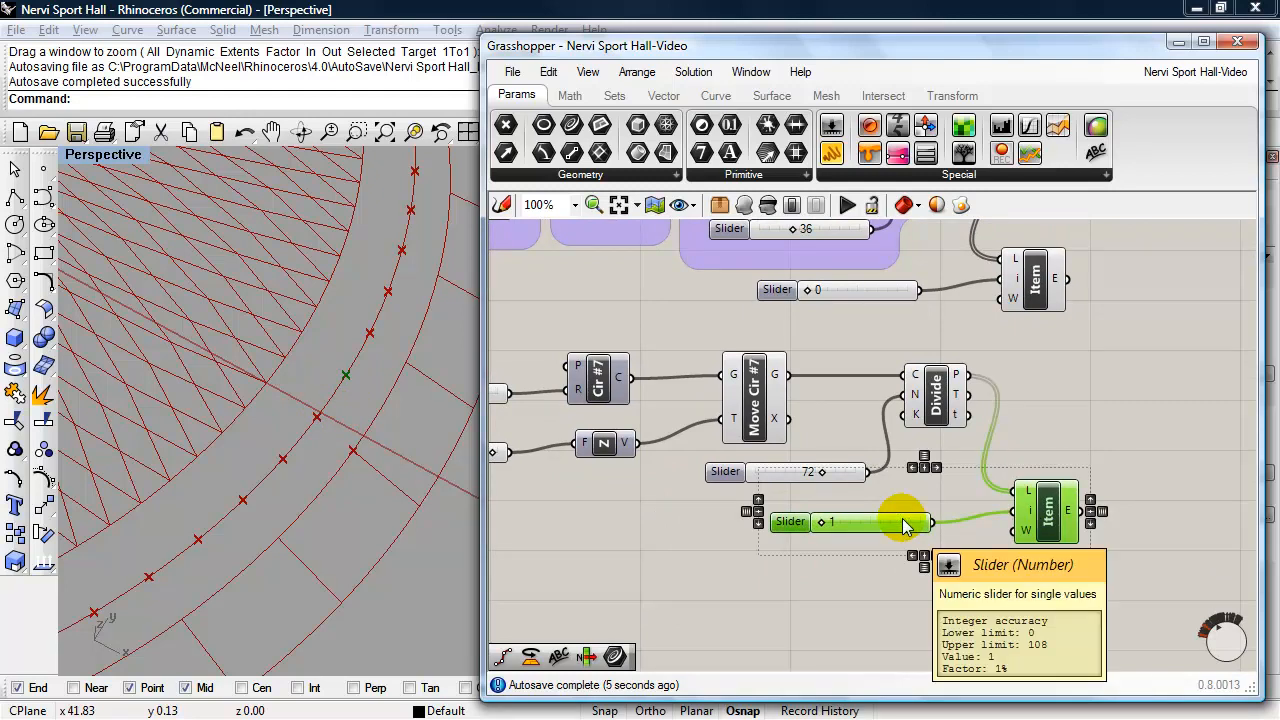
{"action": "left_click_drag", "start_coordinate": [1031, 533], "coordinate": [1035, 612], "text": "alt"}
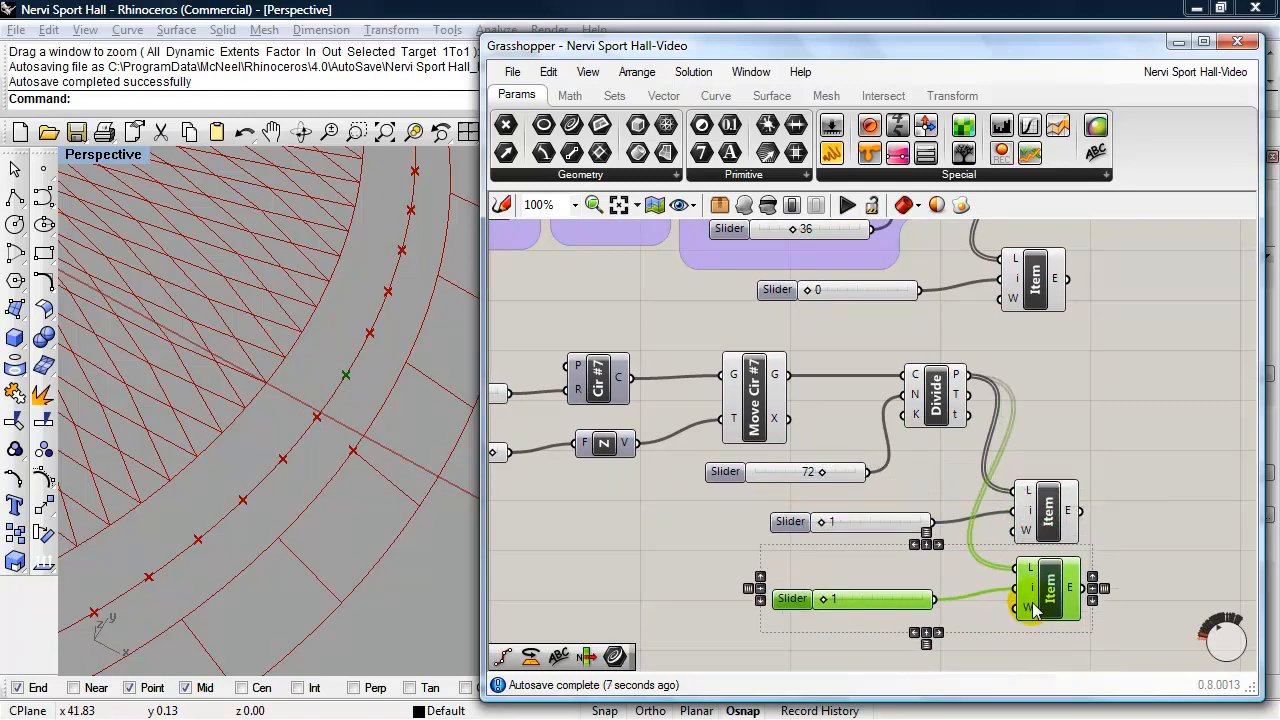
{"action": "double_click", "coordinate": [782, 597]}
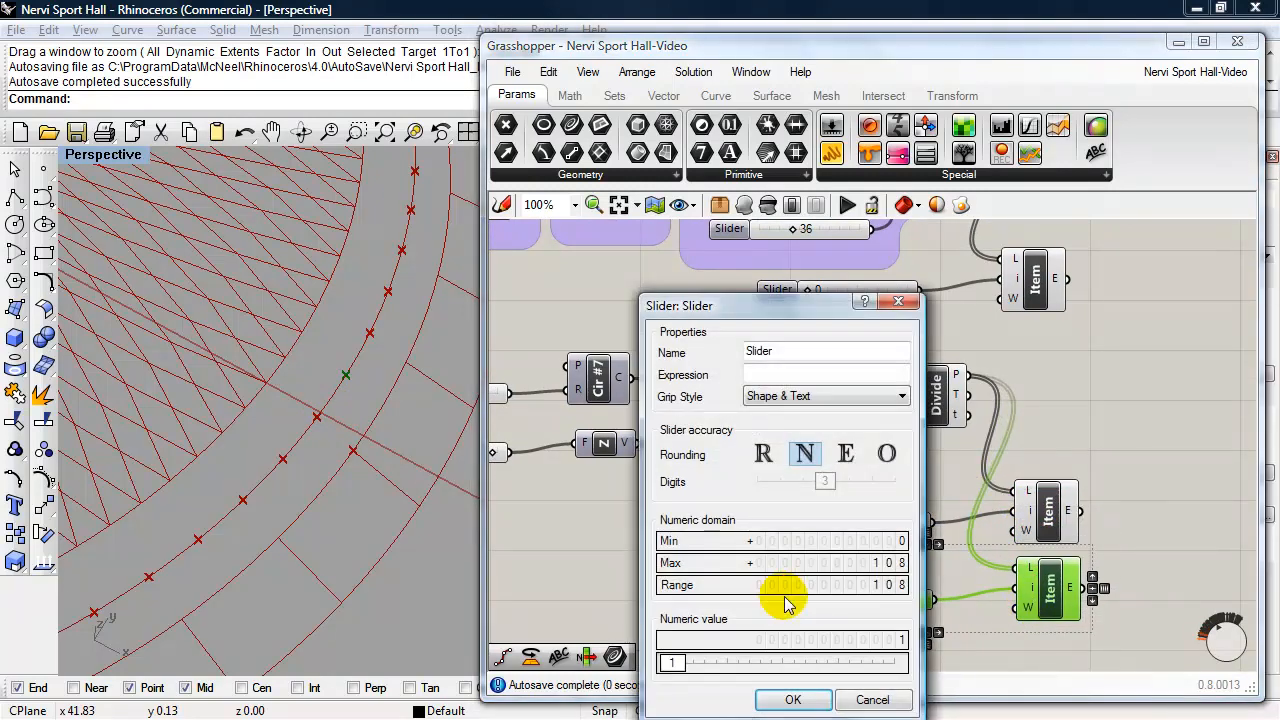
{"action": "double_click", "coordinate": [667, 659]}
{"action": "type", "text": "71"}
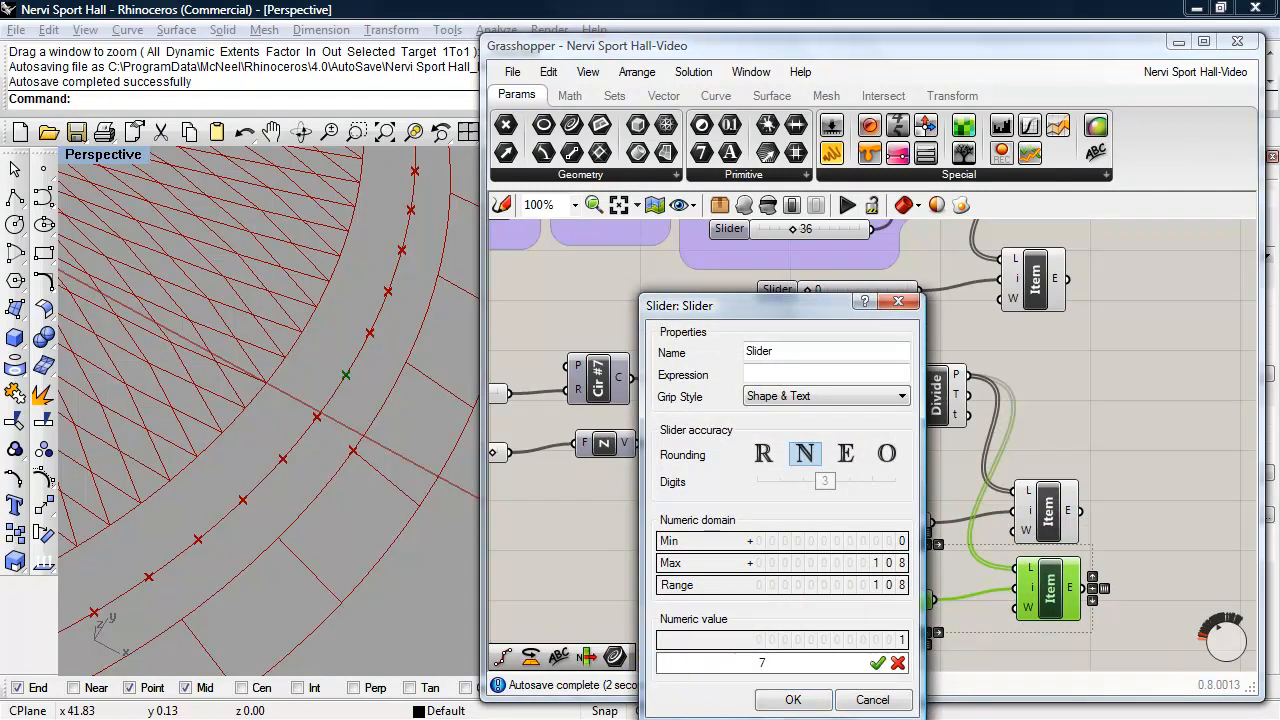
{"action": "left_click", "coordinate": [790, 699]}
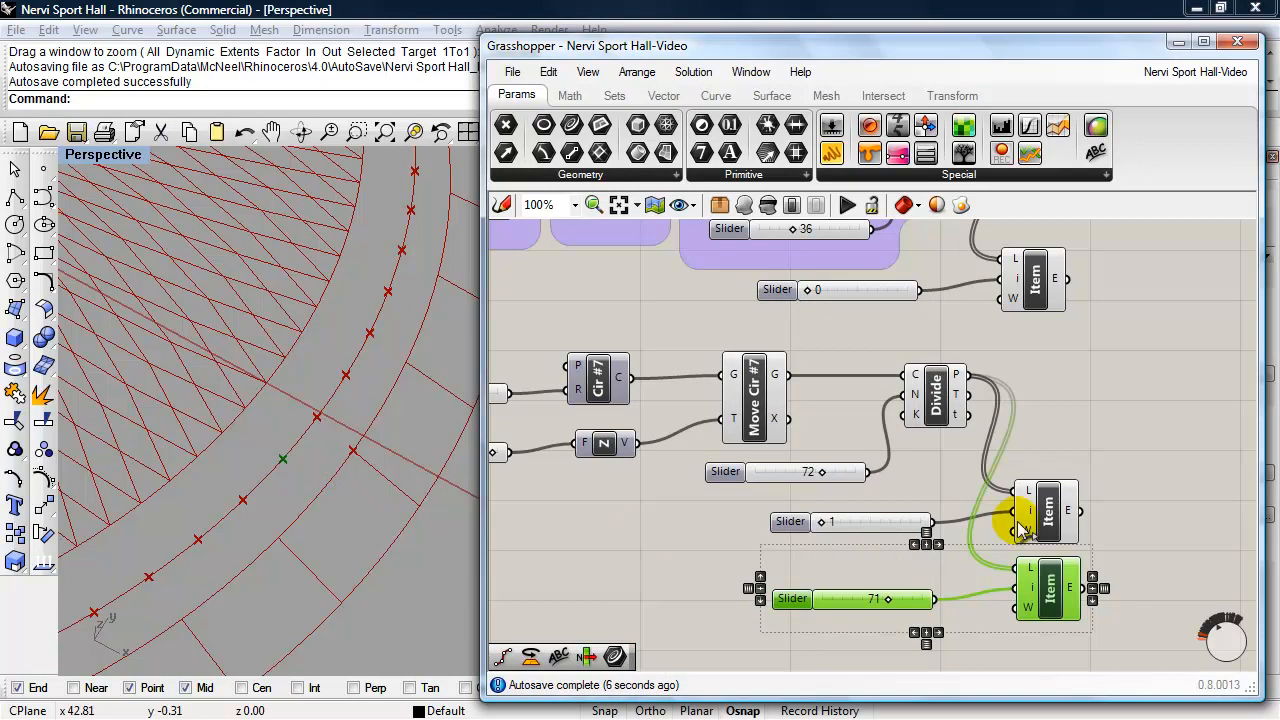
- Move the three List Item components and their index sliders further away from the Divide components
{"action": "right_click_drag", "start_coordinate": [1100, 494], "coordinate": [1040, 493]}
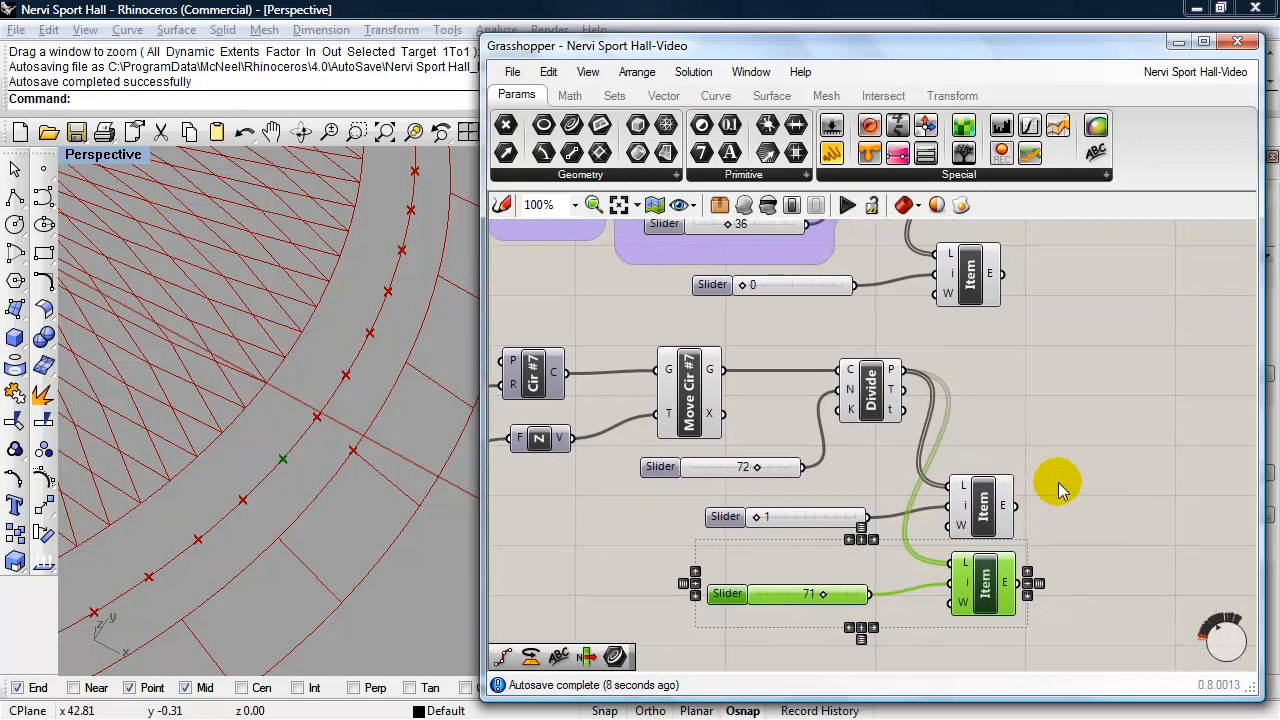
{"action": "left_click", "coordinate": [1058, 482]}
{"action": "right_click_drag", "start_coordinate": [1132, 456], "coordinate": [1086, 449]}
{"action": "left_click_drag", "start_coordinate": [1008, 310], "coordinate": [630, 245]}
{"action": "left_click_drag", "start_coordinate": [905, 290], "coordinate": [1182, 319]}
{"action": "right_click_drag", "start_coordinate": [1134, 402], "coordinate": [968, 396]}
{"action": "left_click_drag", "start_coordinate": [884, 620], "coordinate": [566, 485]}
{"action": "left_click_drag", "start_coordinate": [743, 516], "coordinate": [1026, 519]}
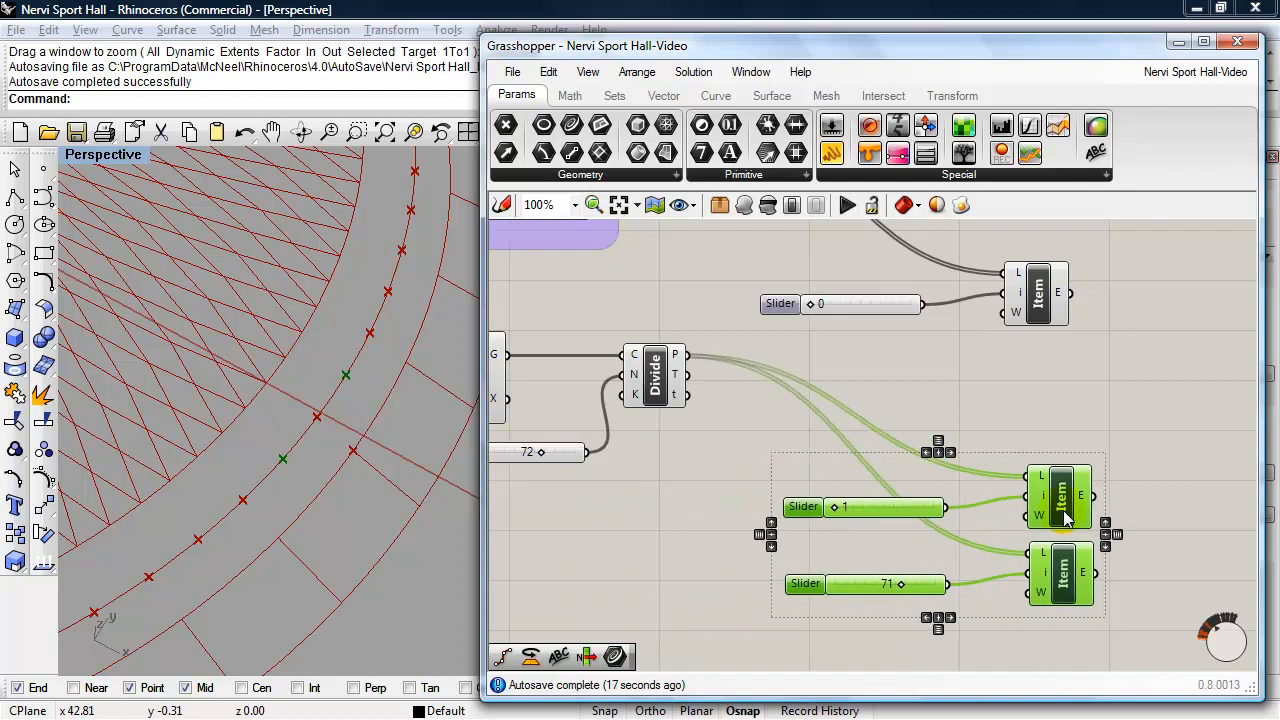
{"action": "left_click_drag", "start_coordinate": [1057, 466], "coordinate": [1043, 468]}
- Add a two-point Line component beyond the outputs of the List Item components
{"action": "right_click_drag", "start_coordinate": [1103, 400], "coordinate": [1034, 409]}
{"action": "double_click", "coordinate": [1136, 403]}
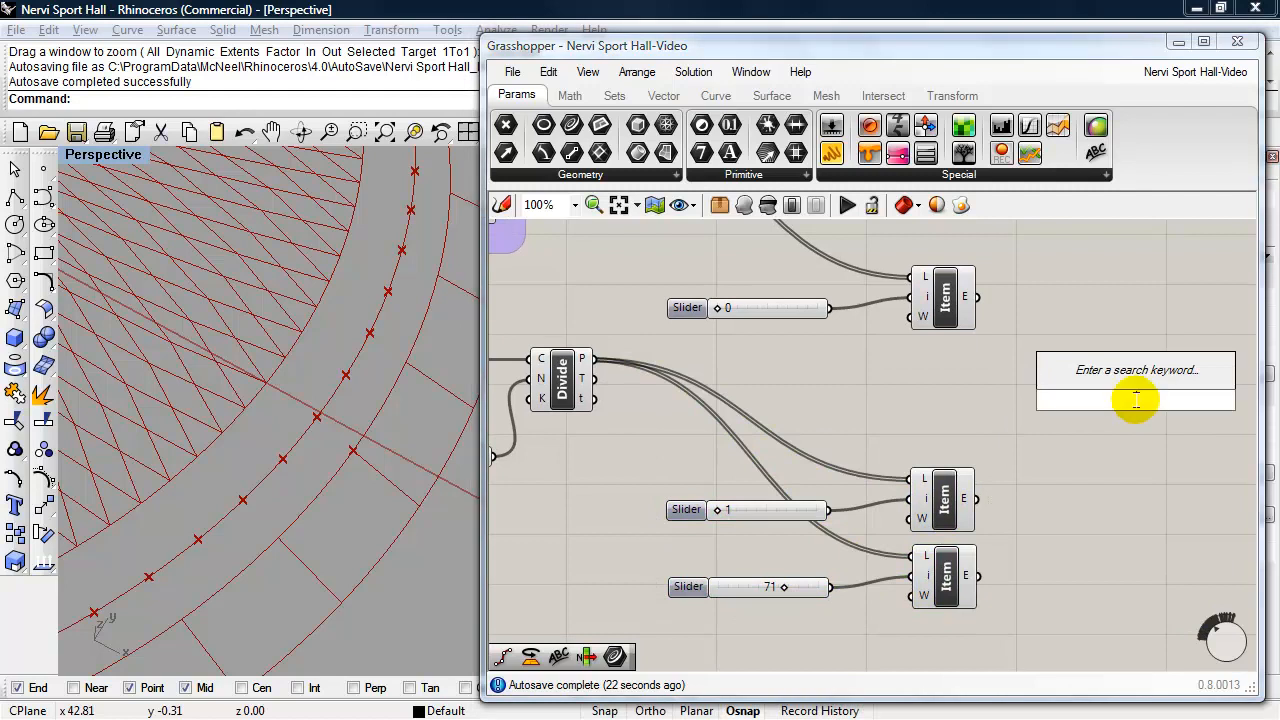
{"action": "type", "text": "line"}
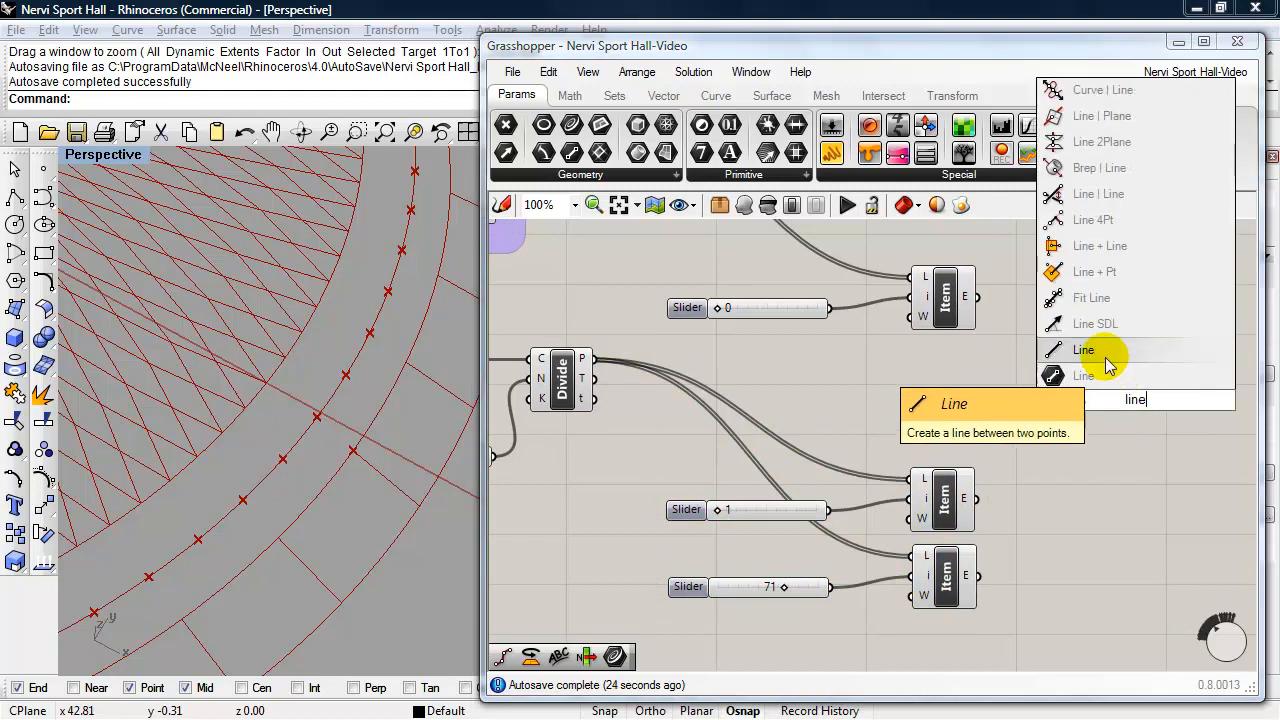
{"action": "left_click", "coordinate": [1106, 355]}
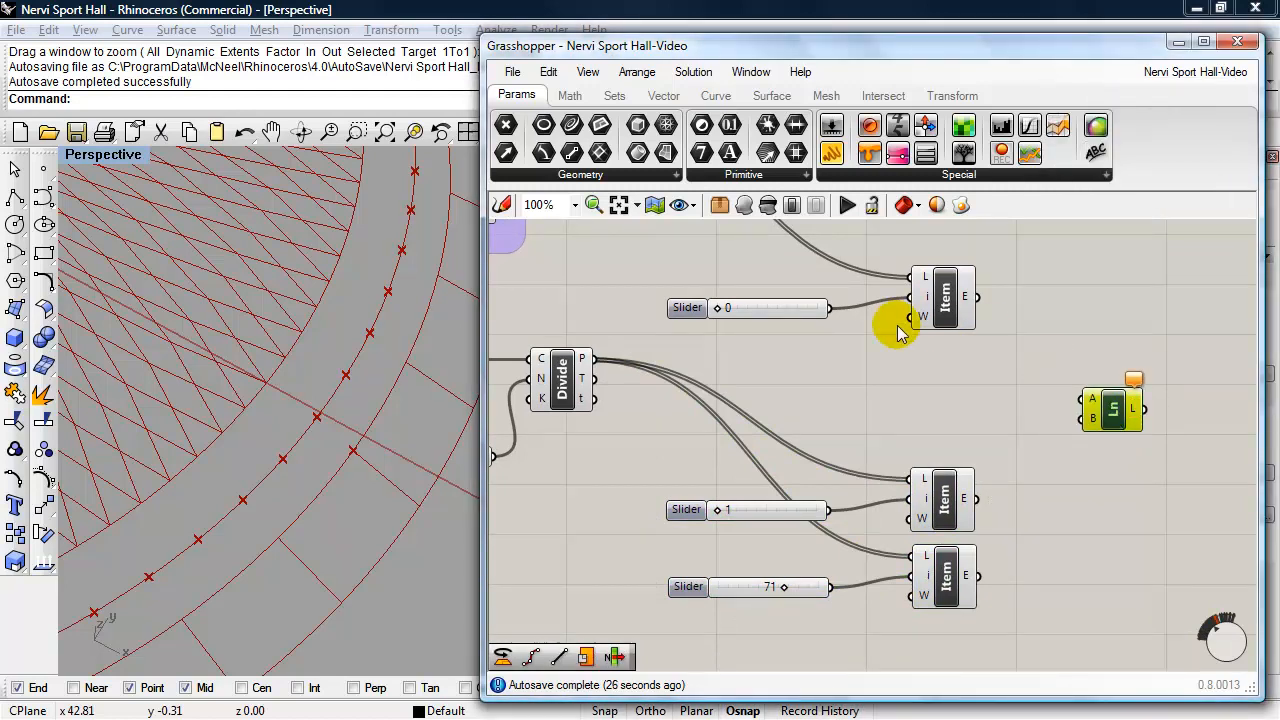
- Connect the Cir #6 List Item output to the Line's start point and both Cir #7 List Item outputs to its end point
{"action": "left_click", "coordinate": [940, 318]}
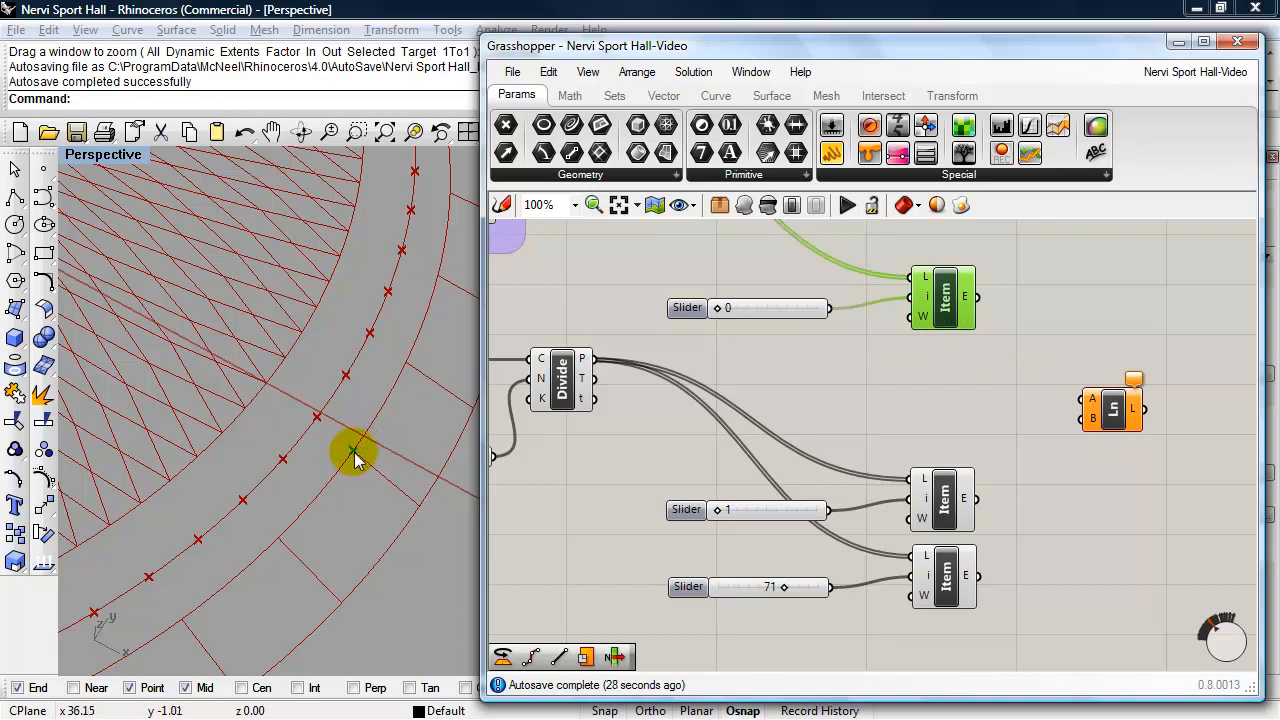
{"action": "left_click_drag", "start_coordinate": [988, 312], "coordinate": [1081, 399]}
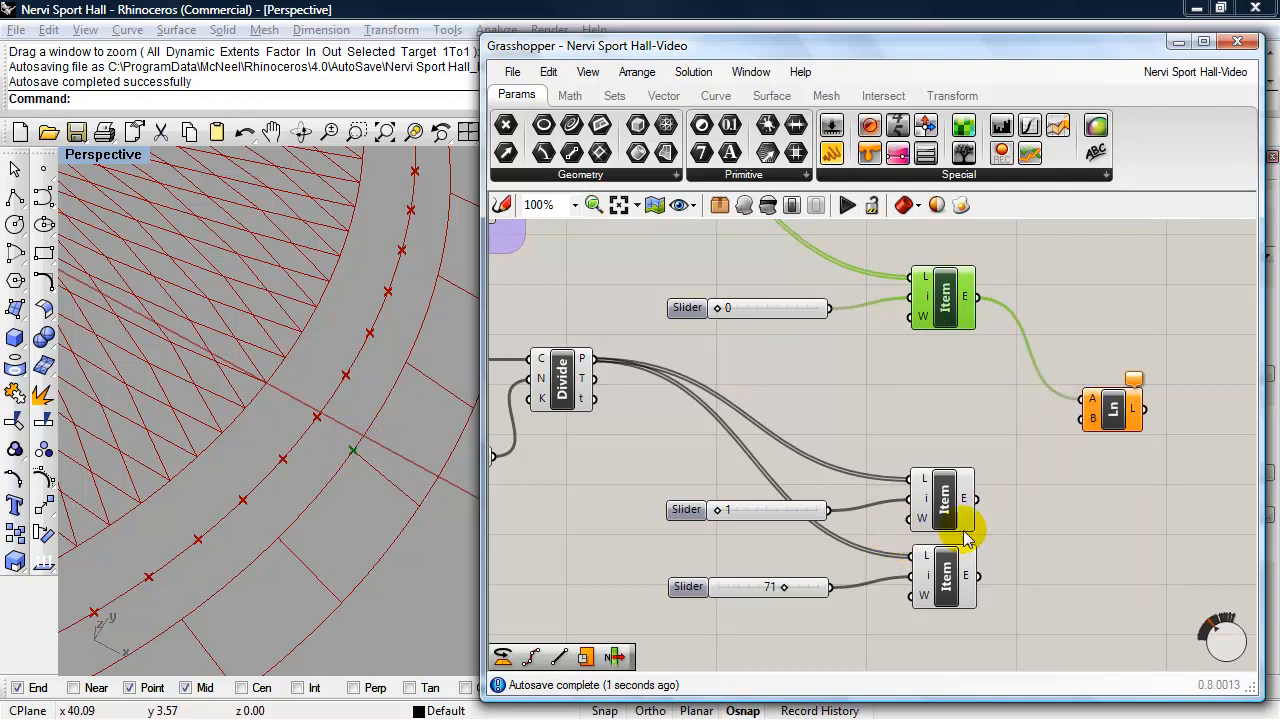
{"action": "left_click_drag", "start_coordinate": [976, 498], "coordinate": [1082, 418]}
{"action": "left_click_drag", "start_coordinate": [977, 575], "coordinate": [1080, 418]}
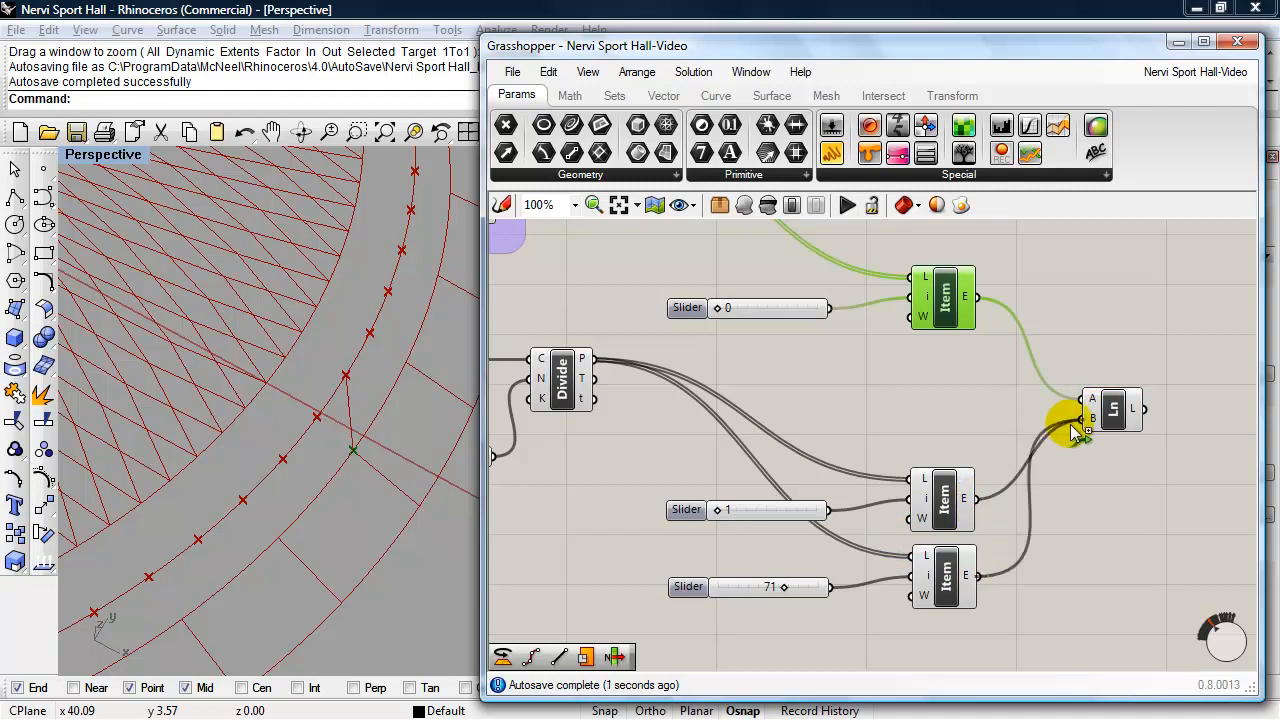
{"action": "left_click", "coordinate": [1112, 412]}
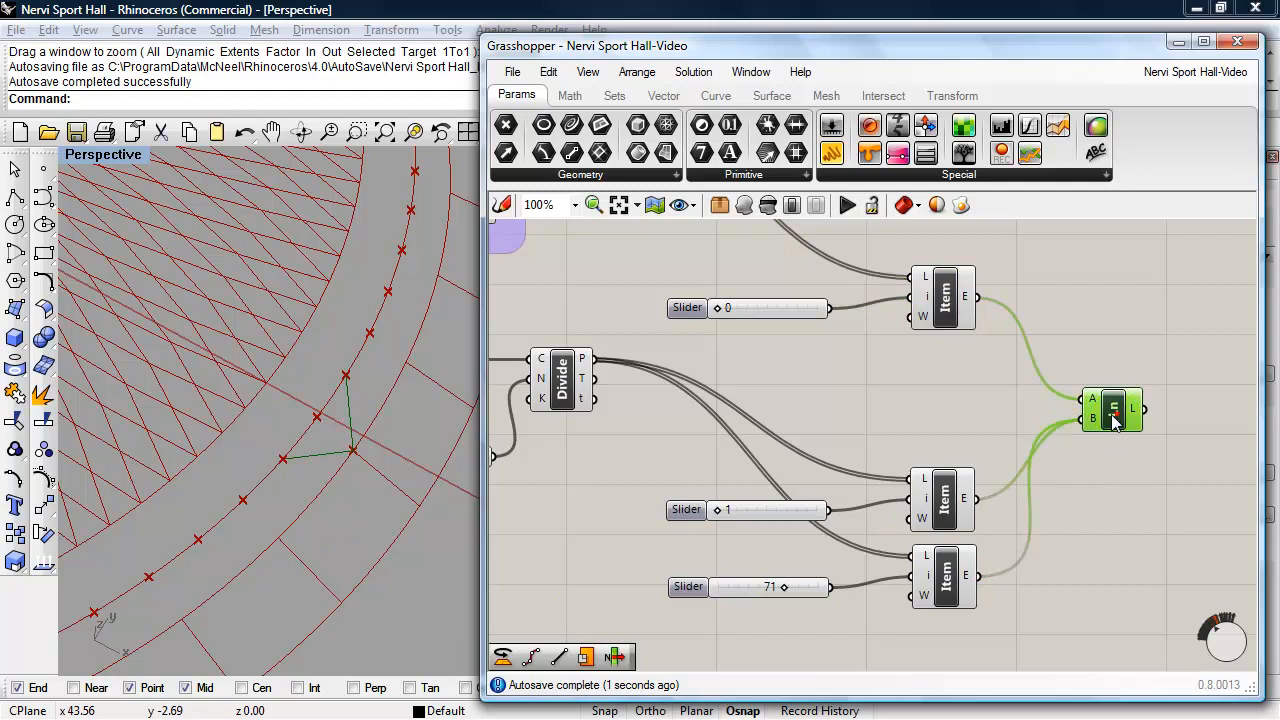
- Examine the two new lines between the Cir #6 and Cir #7 points from several angles and distances in the Rhino viewport
{"action": "scroll", "coordinate": [363, 386], "scroll_direction": "up", "scroll_amount": 2}
{"action": "right_click_drag", "start_coordinate": [350, 474], "coordinate": [348, 392]}
{"action": "scroll", "coordinate": [349, 435], "scroll_direction": "down", "scroll_amount": 7}
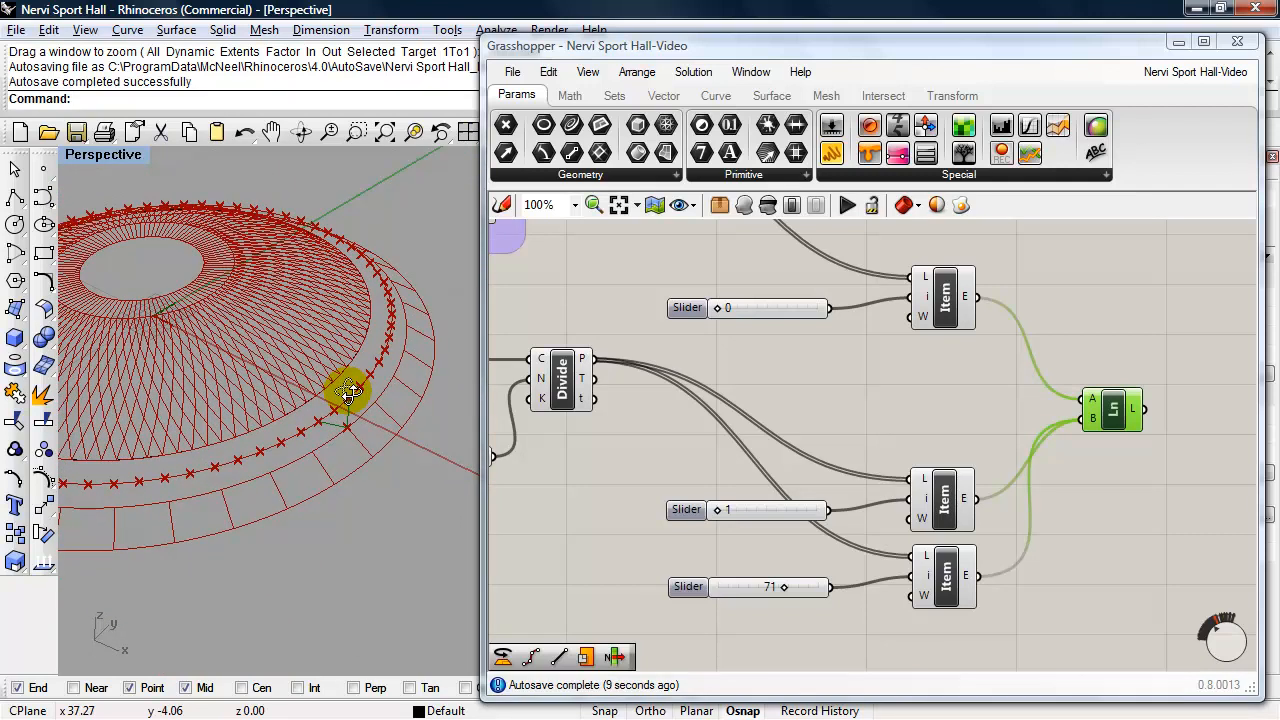
{"action": "right_click_drag", "start_coordinate": [291, 453], "coordinate": [344, 456]}
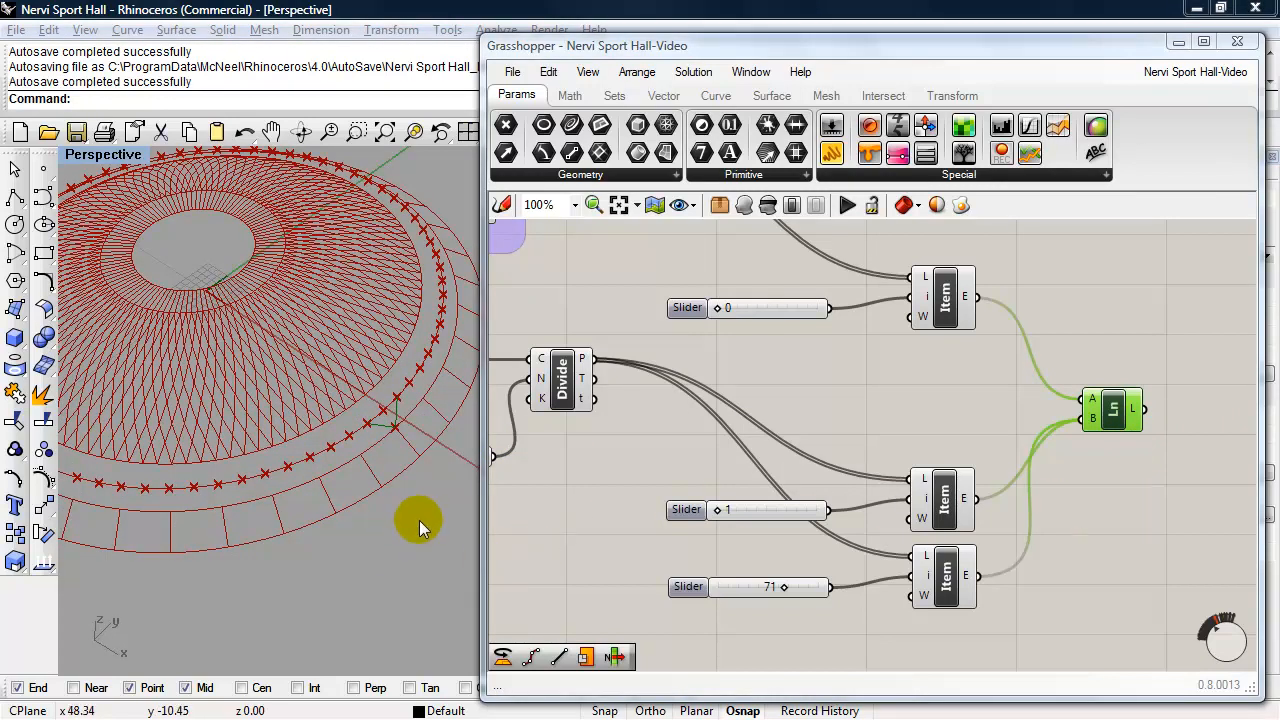
{"action": "scroll", "coordinate": [417, 522], "scroll_direction": "up", "scroll_amount": 3}
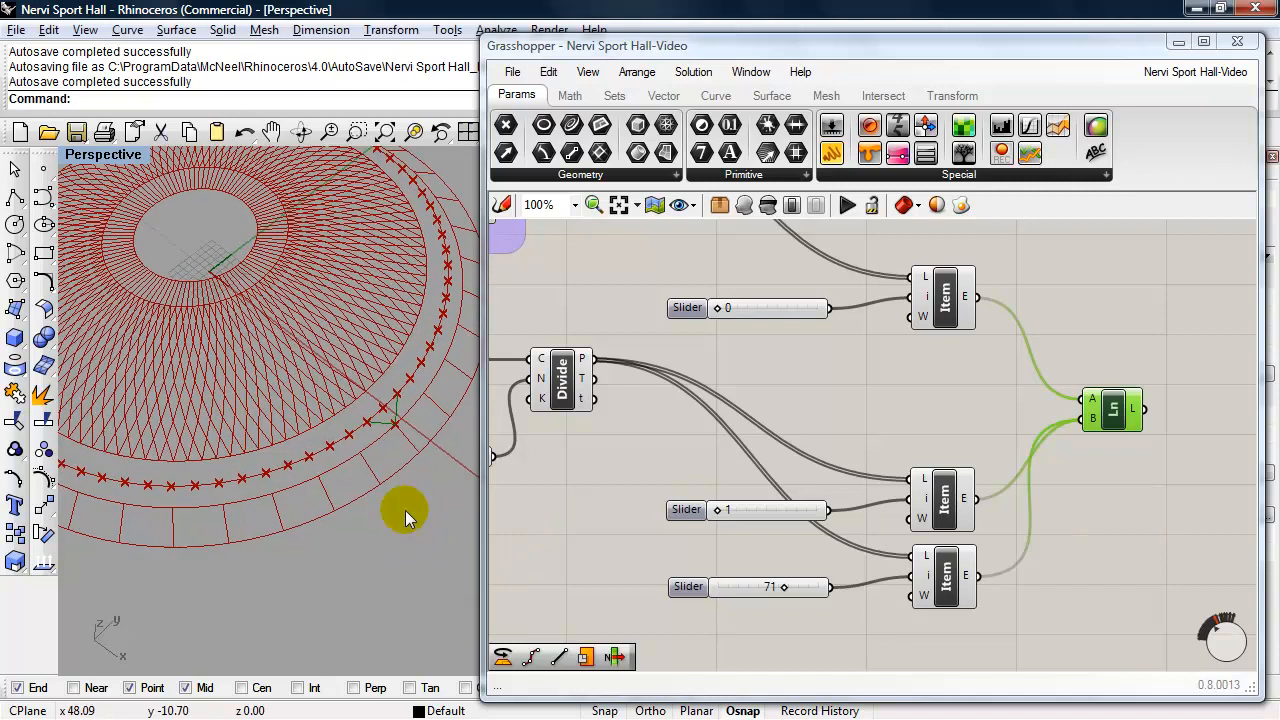
{"action": "scroll", "coordinate": [386, 417], "scroll_direction": "up", "scroll_amount": 4}
{"action": "right_click_drag", "start_coordinate": [386, 416], "coordinate": [361, 458], "text": "shift"}
{"action": "scroll", "coordinate": [361, 458], "scroll_direction": "up", "scroll_amount": 2}
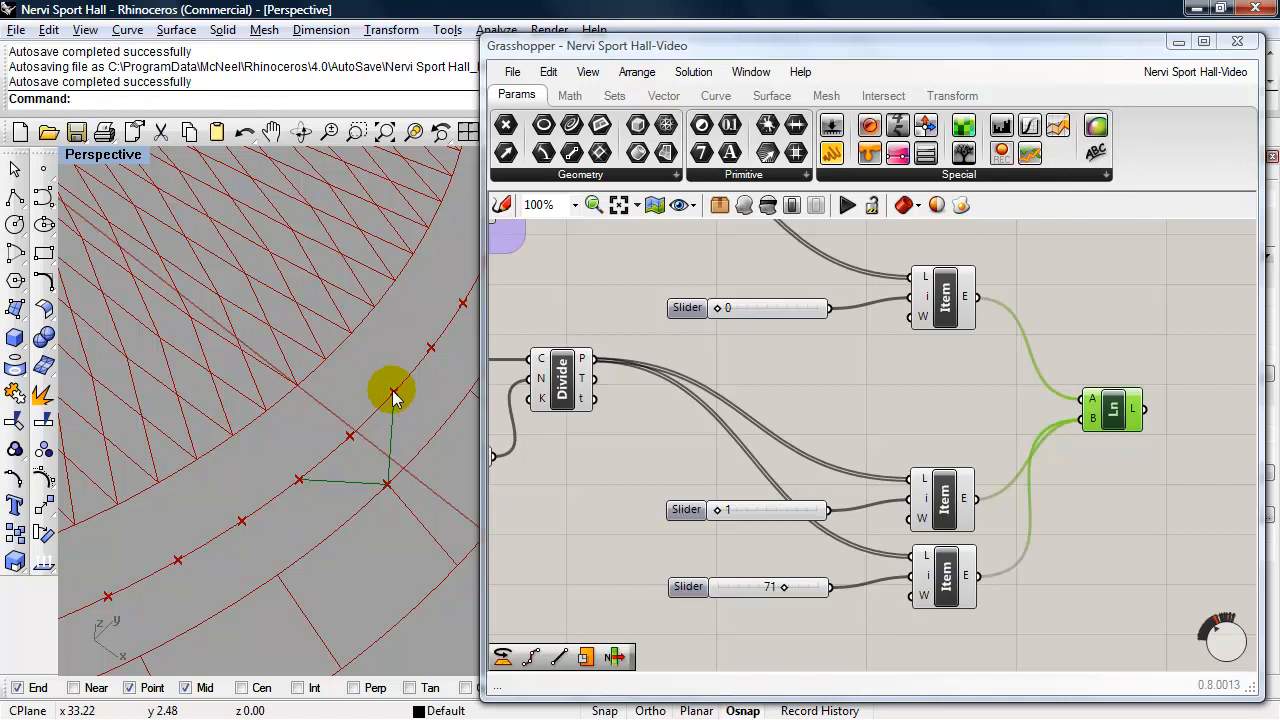
{"action": "mouse_move", "coordinate": [393, 397]}
{"action": "right_mouse_down"}
{"action": "mouse_move", "coordinate": [340, 420]}
{"action": "mouse_move", "coordinate": [378, 416]}
{"action": "right_mouse_up"}
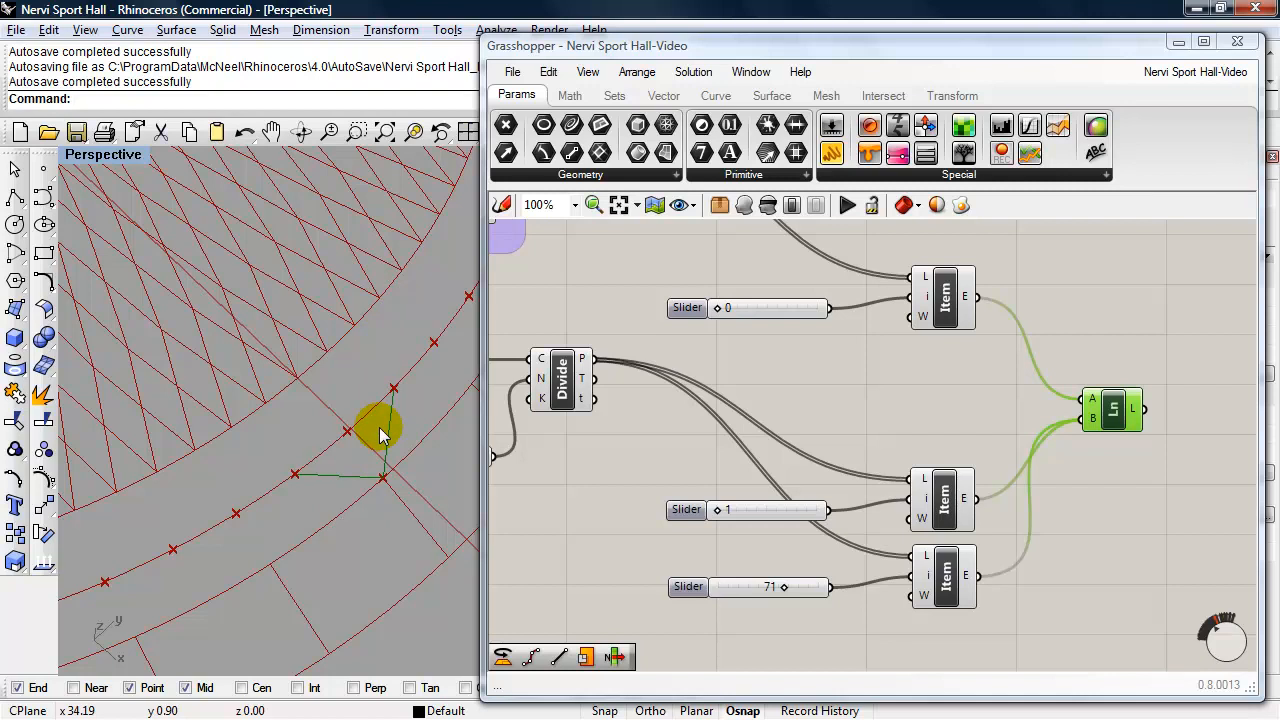
- Switch to the Nervi-Sports_Complex PDF to compare the Y-shaped columns in the construction photo, and return to Grasshopper
{"action": "key", "text": "alt+Tab"}
{"action": "key", "text": "alt+Tab"}
{"action": "key", "text": "alt+Tab"}
{"action": "key", "text": "alt+Tab"}
{"action": "key", "text": "alt+Tab"}
{"action": "key", "text": "alt+Tab"}
{"action": "key", "text": "alt+Tab"}
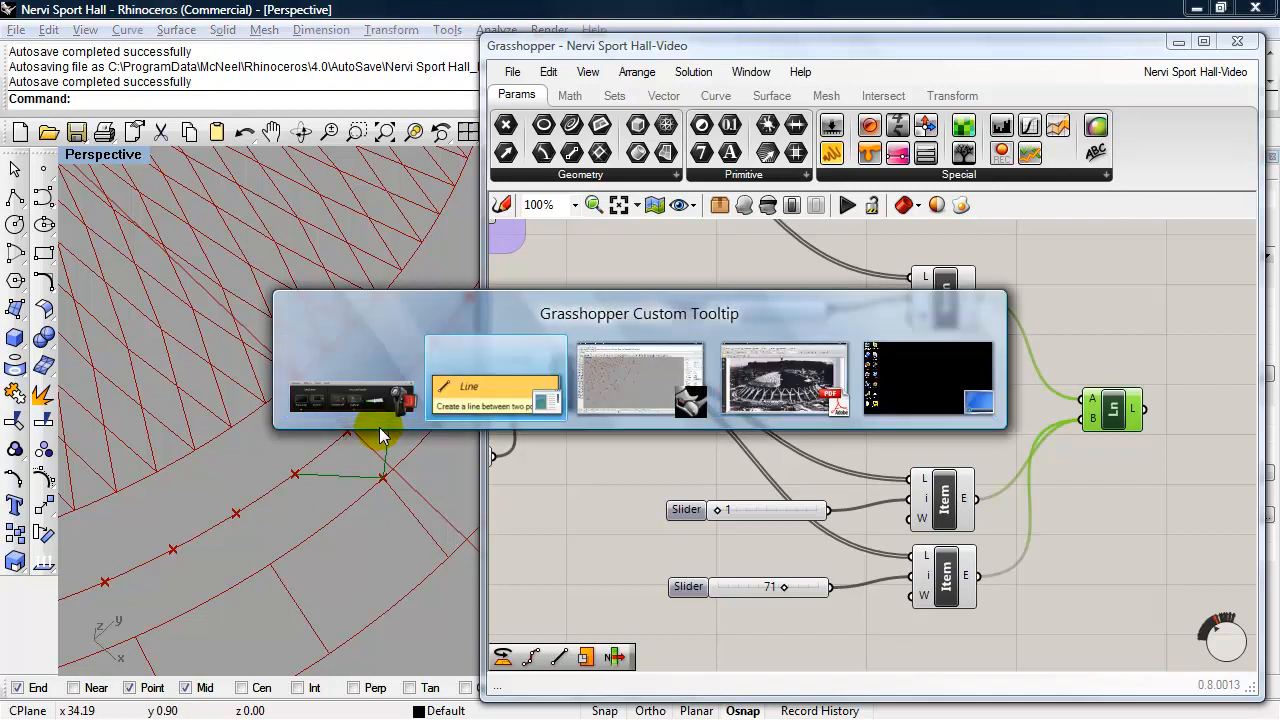
{"action": "key", "text": "alt+Tab"}
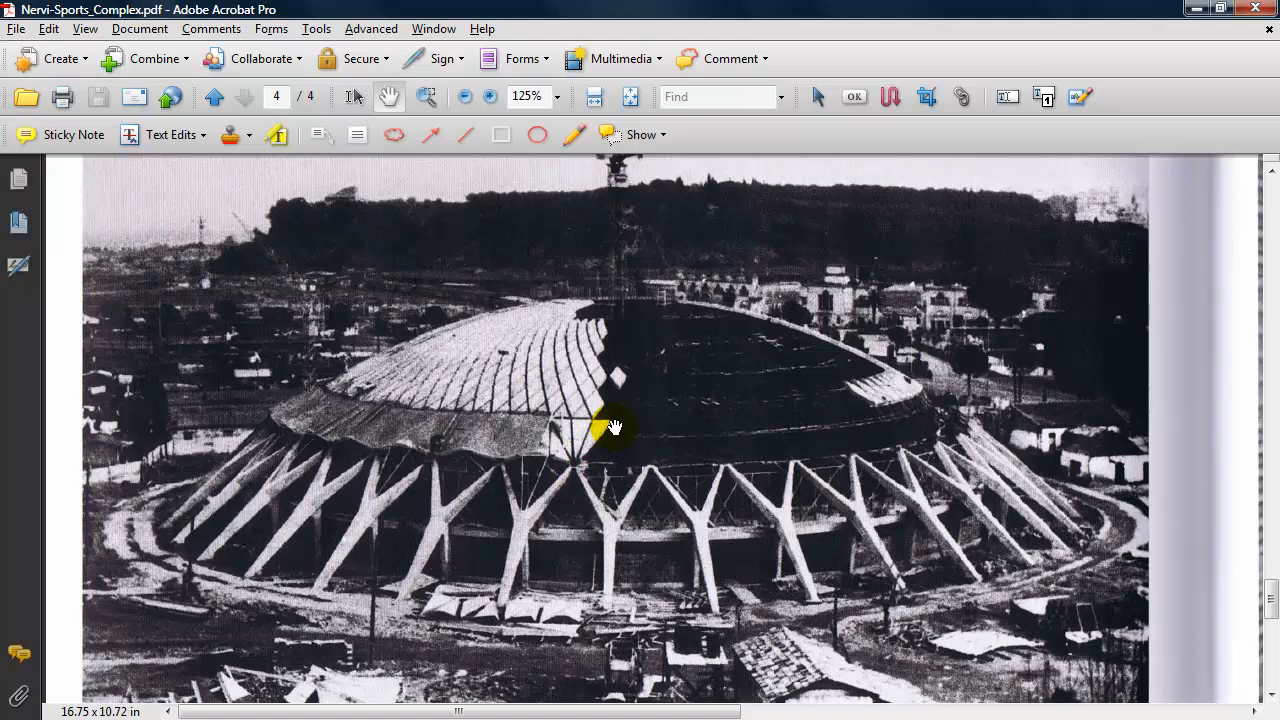
{"action": "key", "text": "alt+Tab"}
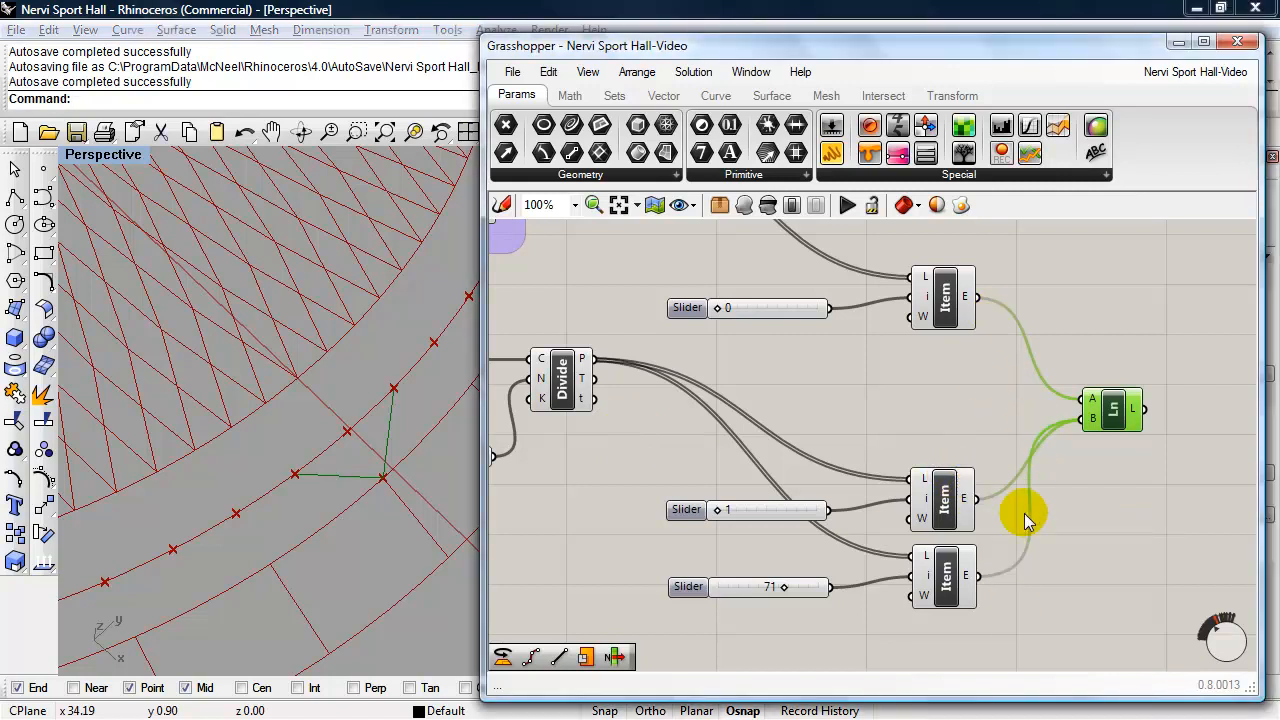
- Duplicate the Cir #6 List Item and its index slider, placing the copy below the two Cir #7 List Items
{"action": "right_click_drag", "start_coordinate": [1082, 538], "coordinate": [1091, 483]}
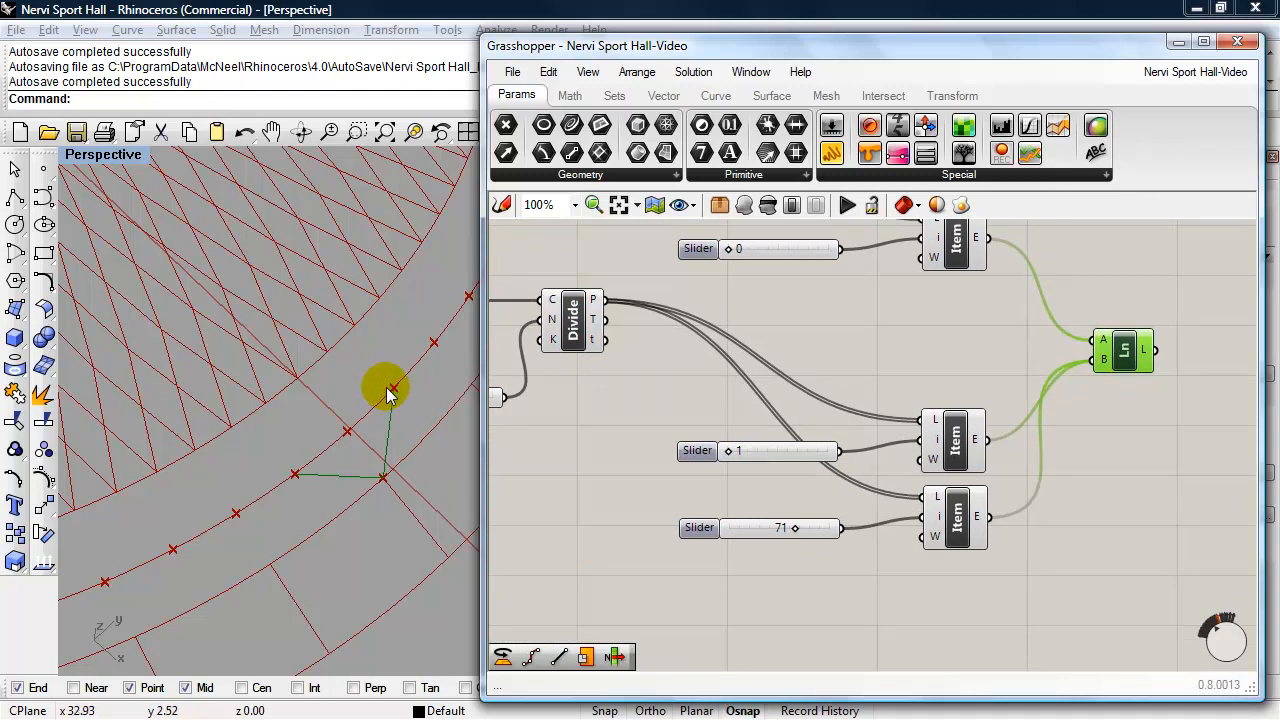
{"action": "right_click_drag", "start_coordinate": [608, 441], "coordinate": [741, 465]}
{"action": "left_click", "coordinate": [830, 343]}
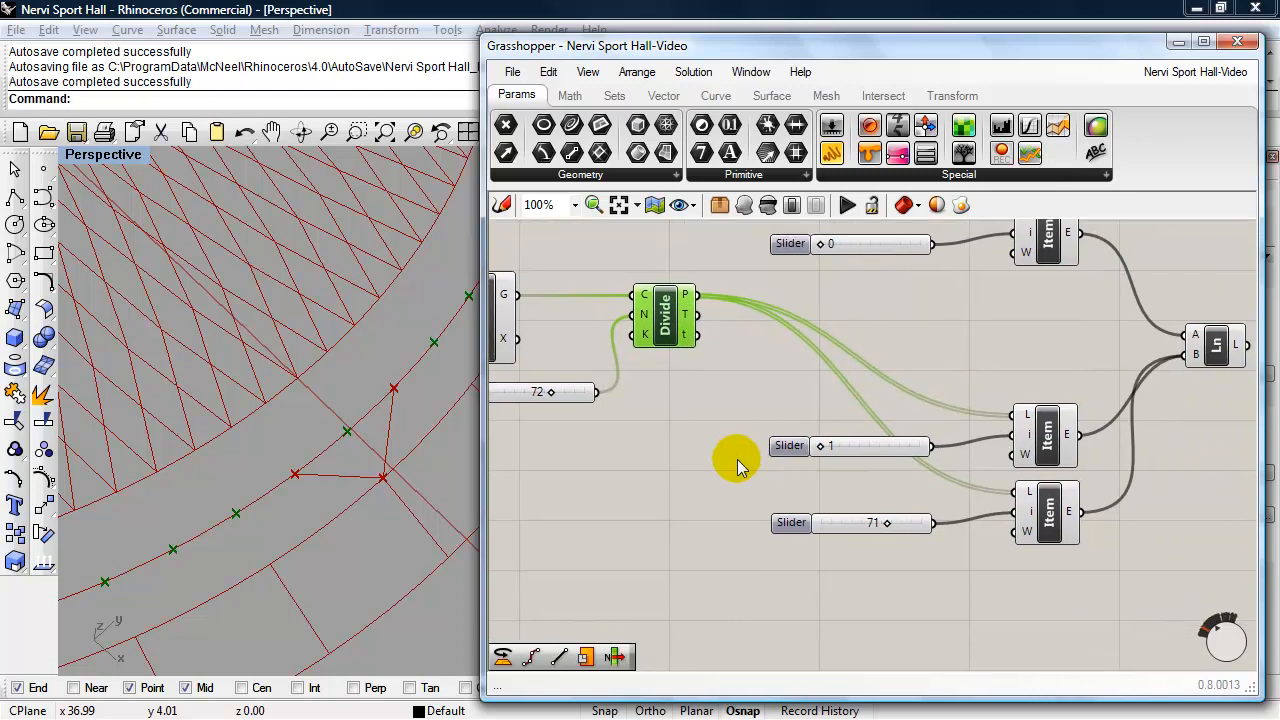
{"action": "scroll", "coordinate": [738, 465], "scroll_direction": "down", "scroll_amount": 1}
{"action": "right_click_drag", "start_coordinate": [829, 557], "coordinate": [829, 549]}
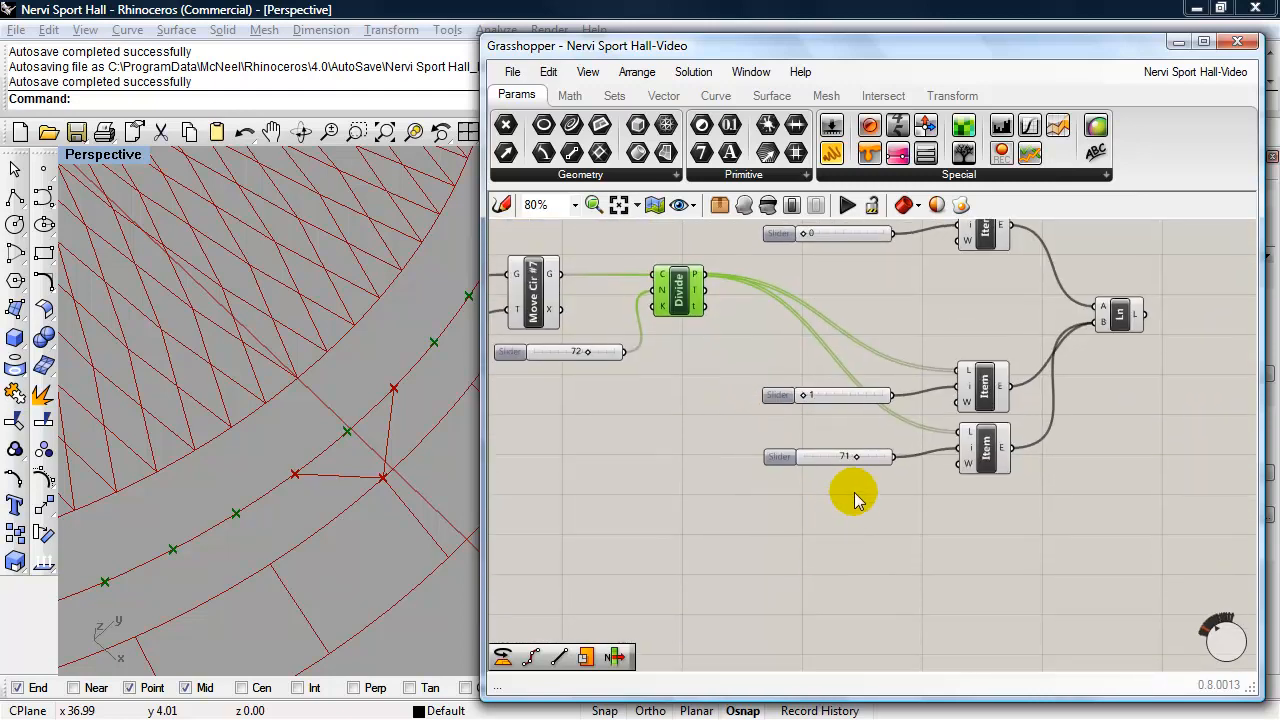
{"action": "right_click_drag", "start_coordinate": [949, 290], "coordinate": [943, 323]}
{"action": "left_click", "coordinate": [978, 278]}
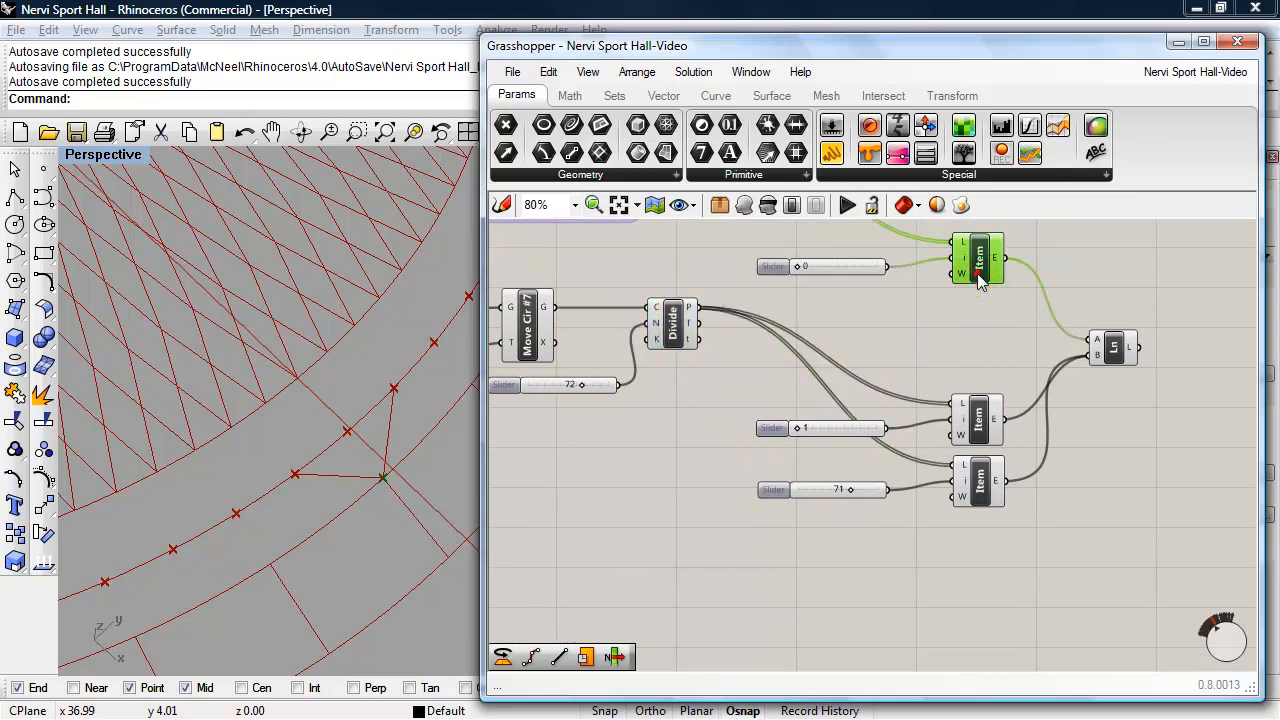
{"action": "left_click", "coordinate": [857, 271], "text": "shift"}
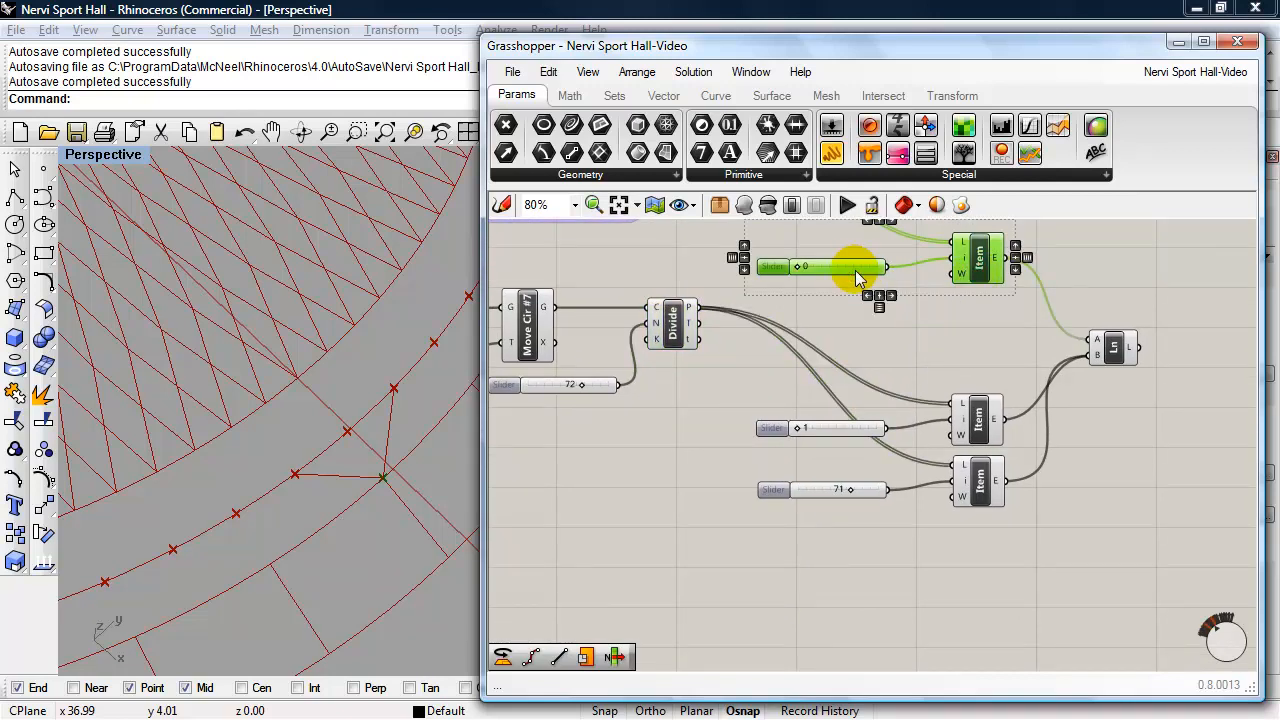
{"action": "left_click_drag", "start_coordinate": [857, 278], "coordinate": [868, 628], "text": "alt"}
{"action": "left_click_drag", "start_coordinate": [995, 628], "coordinate": [998, 634], "text": "alt"}
{"action": "right_click_drag", "start_coordinate": [1043, 531], "coordinate": [1035, 490]}
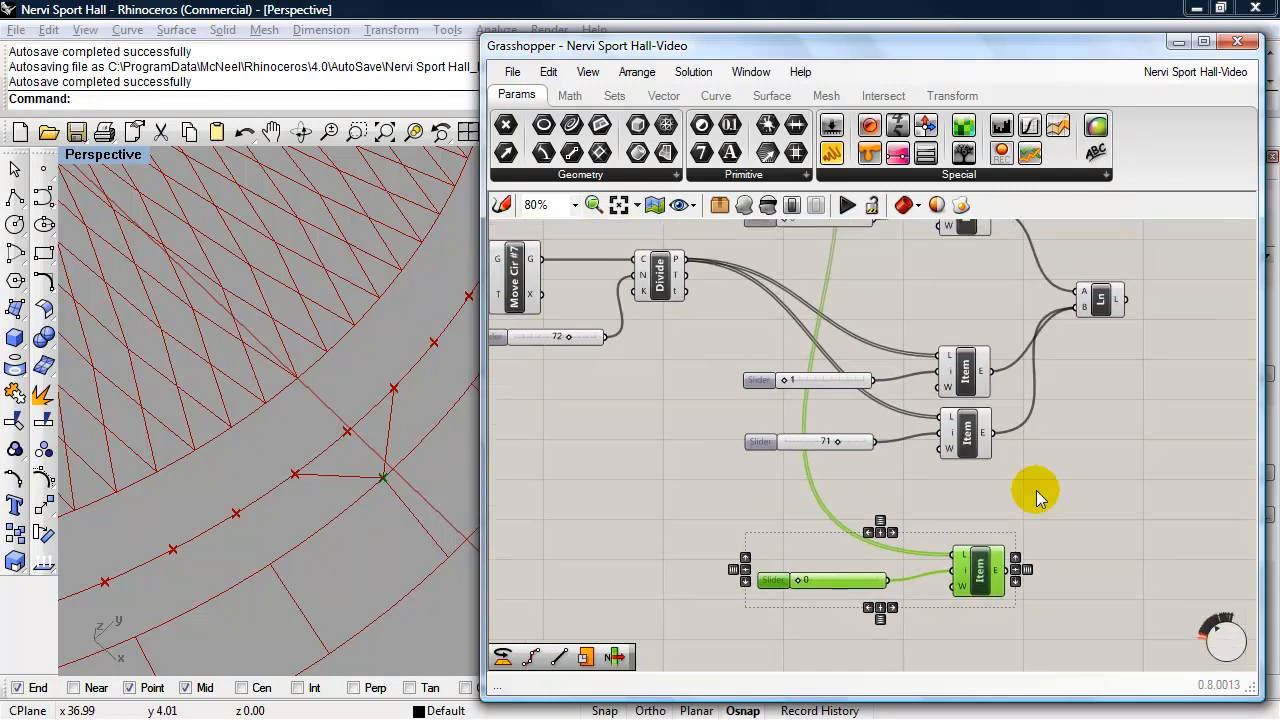
{"action": "right_click_drag", "start_coordinate": [1038, 482], "coordinate": [1070, 478]}
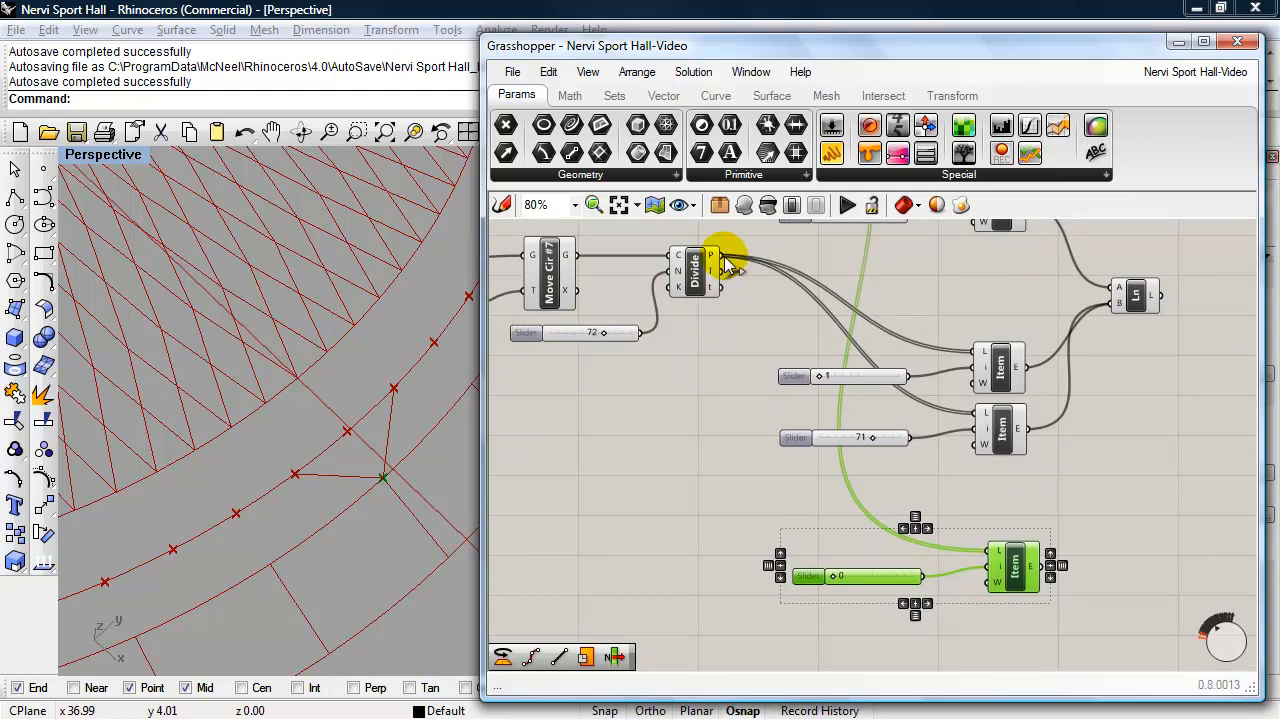
- Feed the Cir #7 division points into the copied List Item's list input and set its index slider to 1
{"action": "left_click_drag", "start_coordinate": [722, 256], "coordinate": [988, 551]}
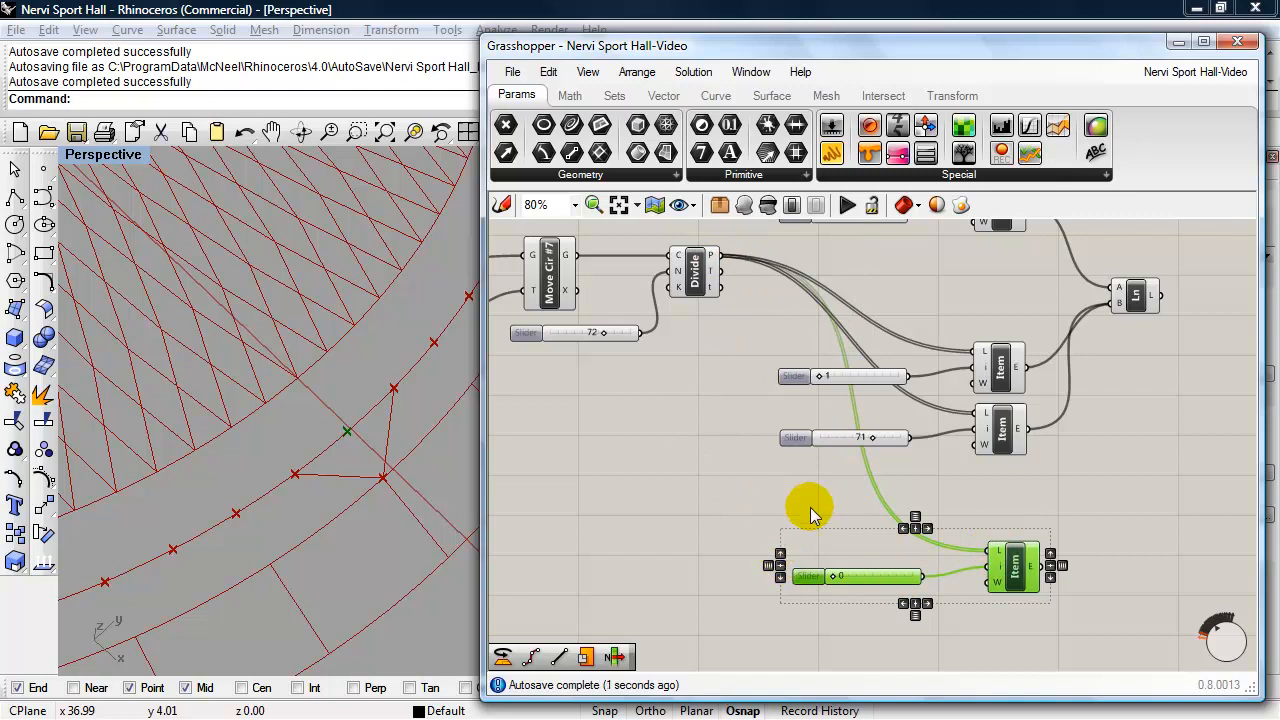
{"action": "left_click", "coordinate": [1025, 564]}
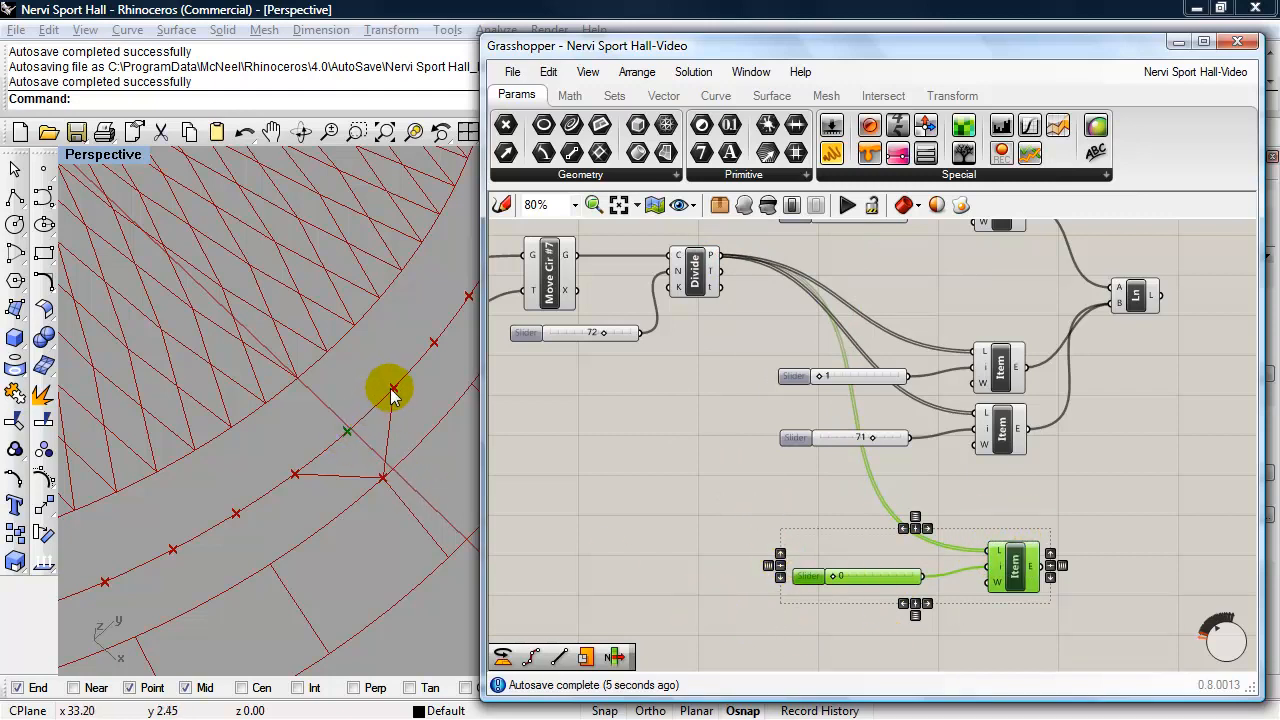
{"action": "left_click_drag", "start_coordinate": [828, 578], "coordinate": [833, 580]}
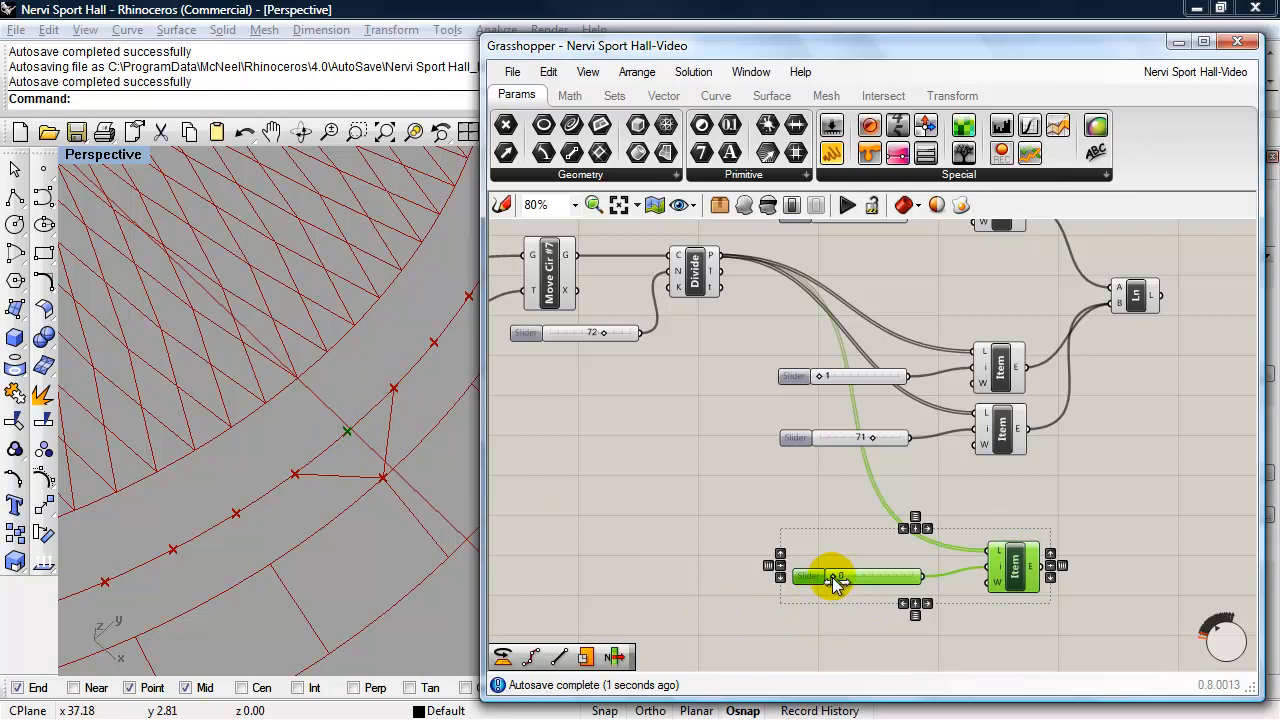
{"action": "right_click_drag", "start_coordinate": [404, 404], "coordinate": [346, 443], "text": "shift"}
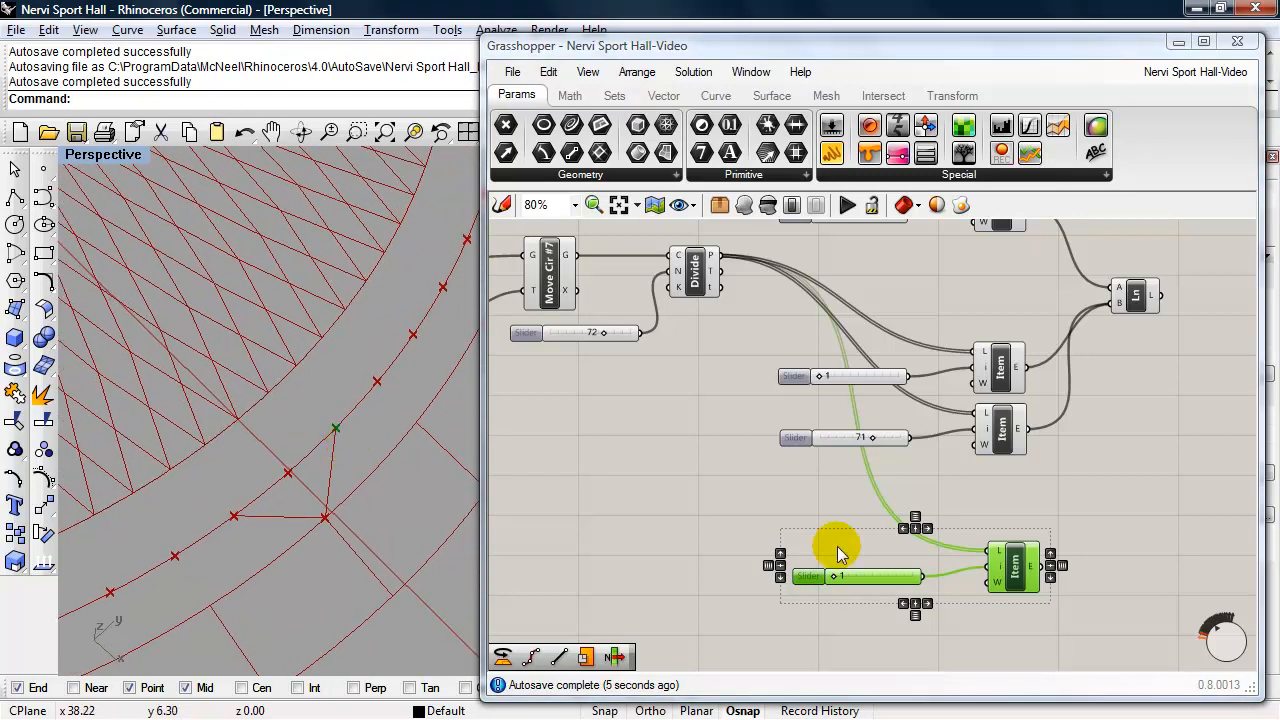
- Disable the preview of the Cir #7 Divide component and highlight the point picked by the copied List Item
{"action": "right_click_drag", "start_coordinate": [729, 481], "coordinate": [724, 418]}
{"action": "left_click", "coordinate": [699, 288]}
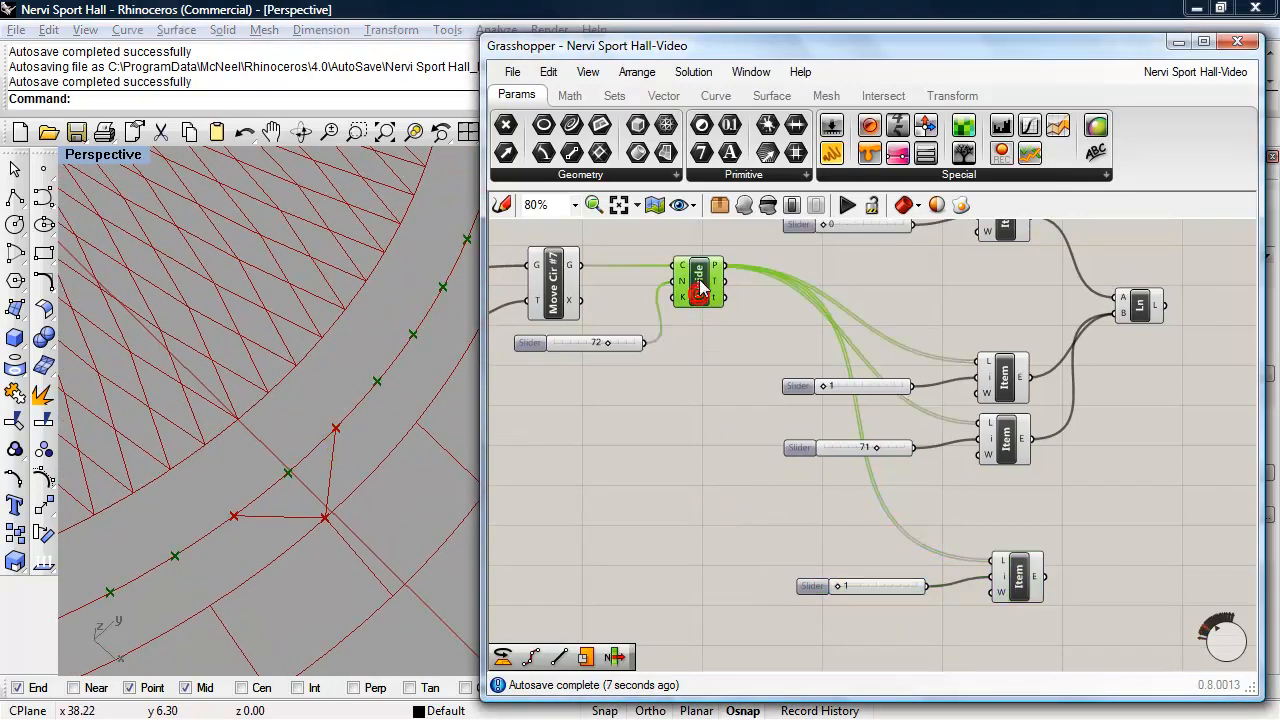
{"action": "left_click", "coordinate": [768, 208]}
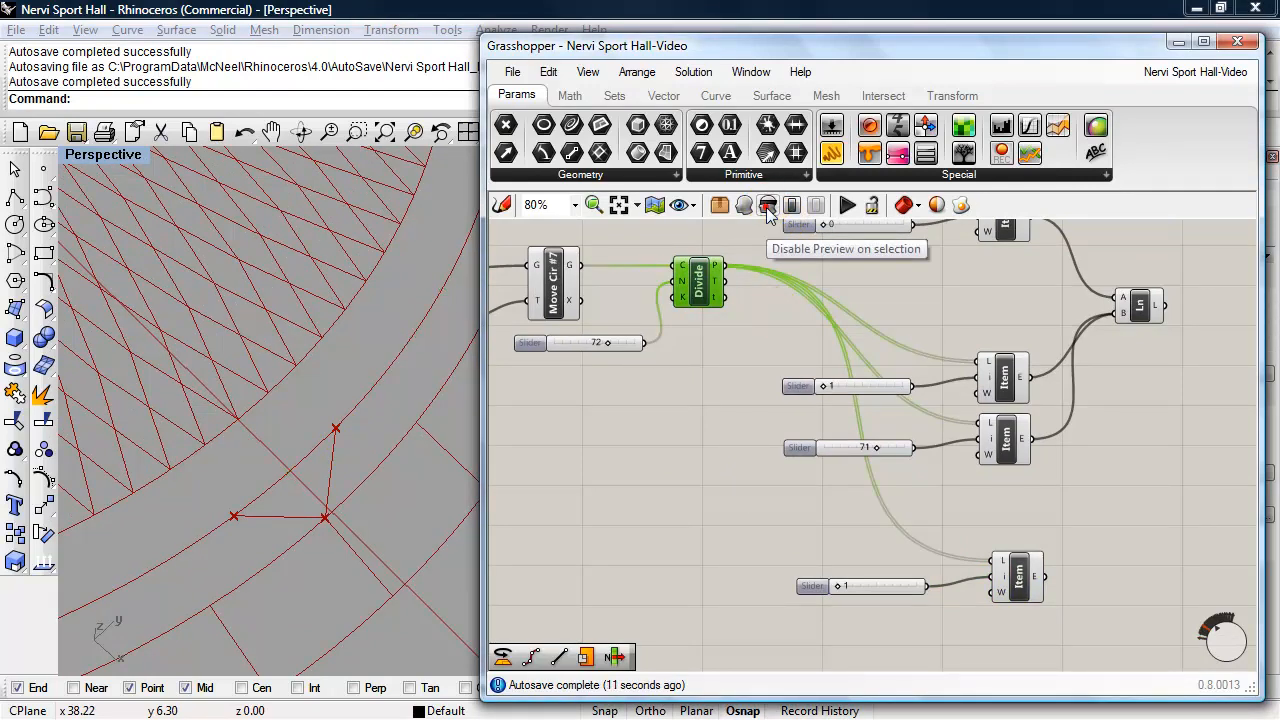
{"action": "left_click", "coordinate": [1028, 565]}
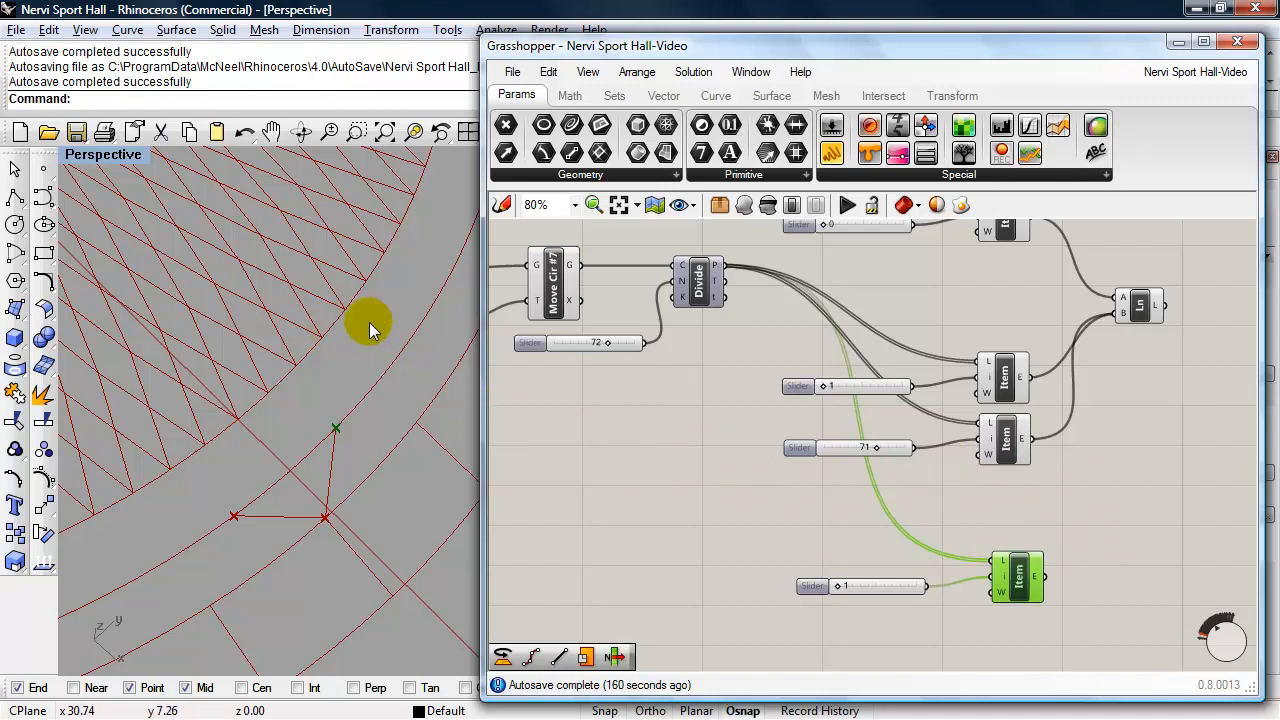
- Add a generic Data parameter in the empty canvas area above the Cir #1 component
{"action": "right_click_drag", "start_coordinate": [636, 412], "coordinate": [802, 598]}
{"action": "scroll", "coordinate": [758, 475], "scroll_direction": "down", "scroll_amount": 1}
{"action": "mouse_move", "coordinate": [742, 452]}
{"action": "right_mouse_down"}
{"action": "mouse_move", "coordinate": [870, 668]}
{"action": "mouse_move", "coordinate": [735, 562]}
{"action": "mouse_move", "coordinate": [730, 583]}
{"action": "right_mouse_up"}
{"action": "right_click_drag", "start_coordinate": [749, 437], "coordinate": [746, 510]}
{"action": "right_click_drag", "start_coordinate": [740, 440], "coordinate": [731, 578]}
{"action": "scroll", "coordinate": [730, 577], "scroll_direction": "up", "scroll_amount": 2}
{"action": "right_click_drag", "start_coordinate": [761, 355], "coordinate": [795, 410]}
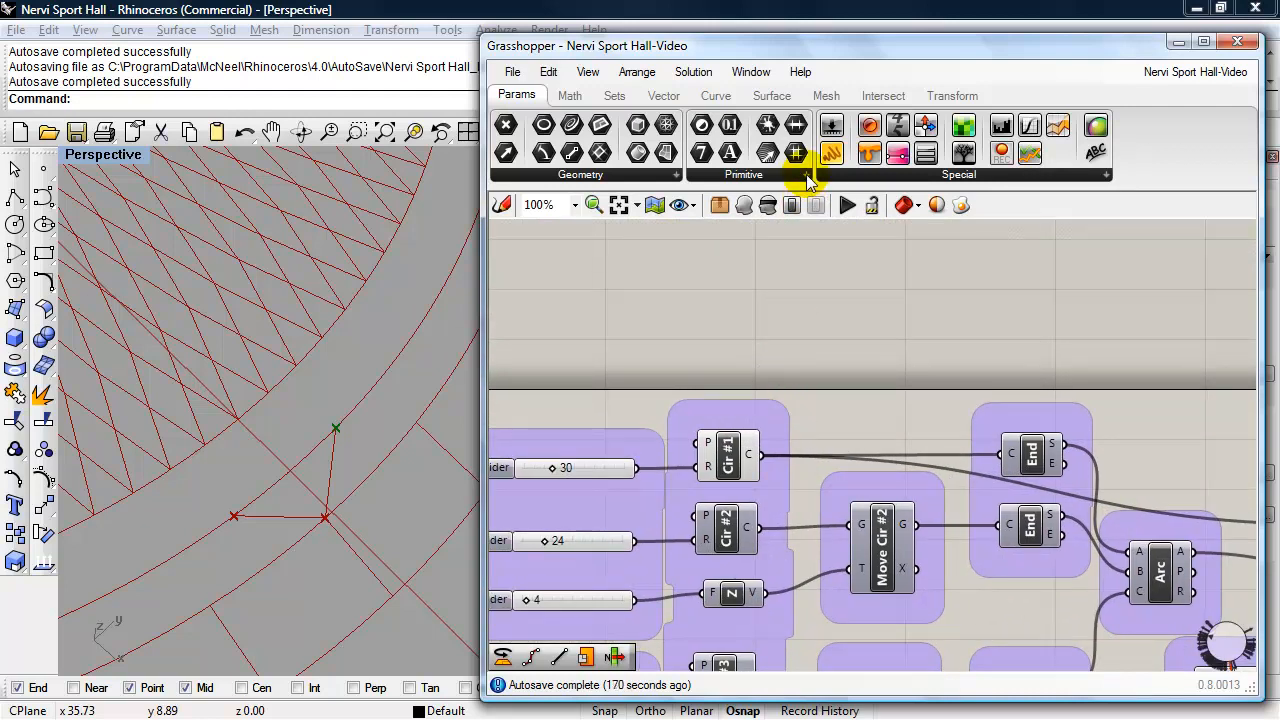
{"action": "left_click", "coordinate": [805, 175]}
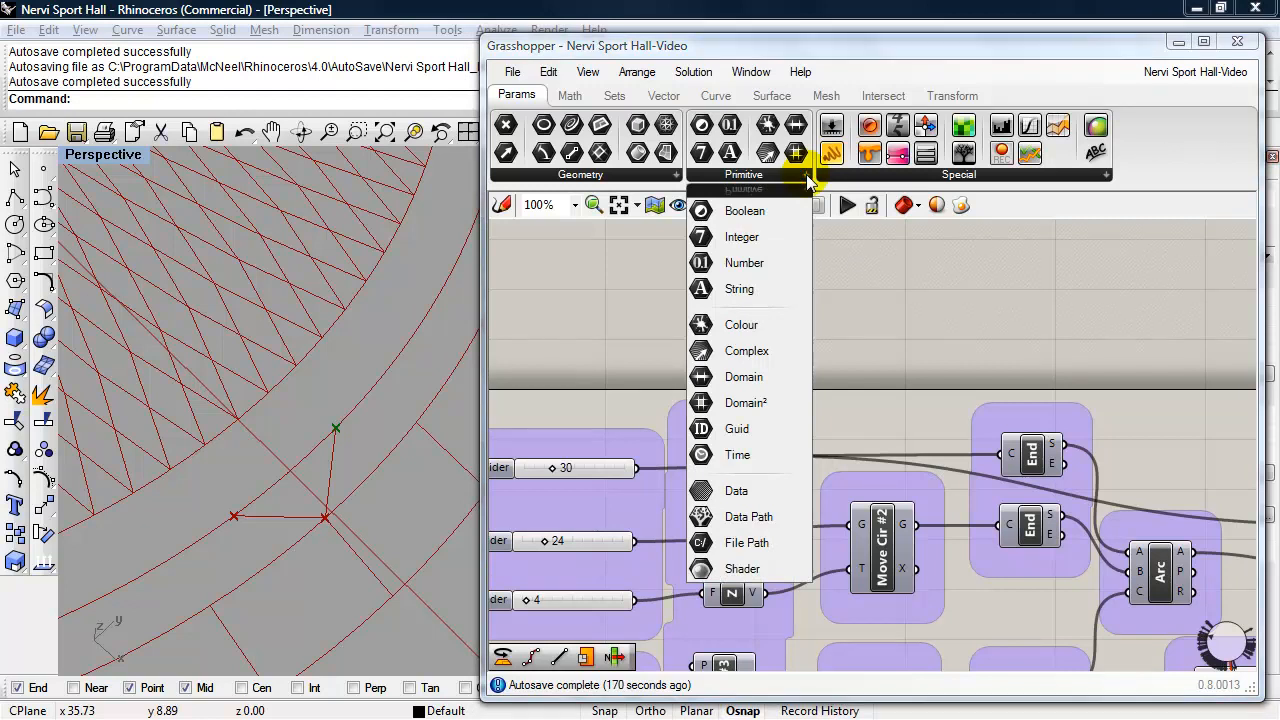
{"action": "left_click", "coordinate": [738, 493]}
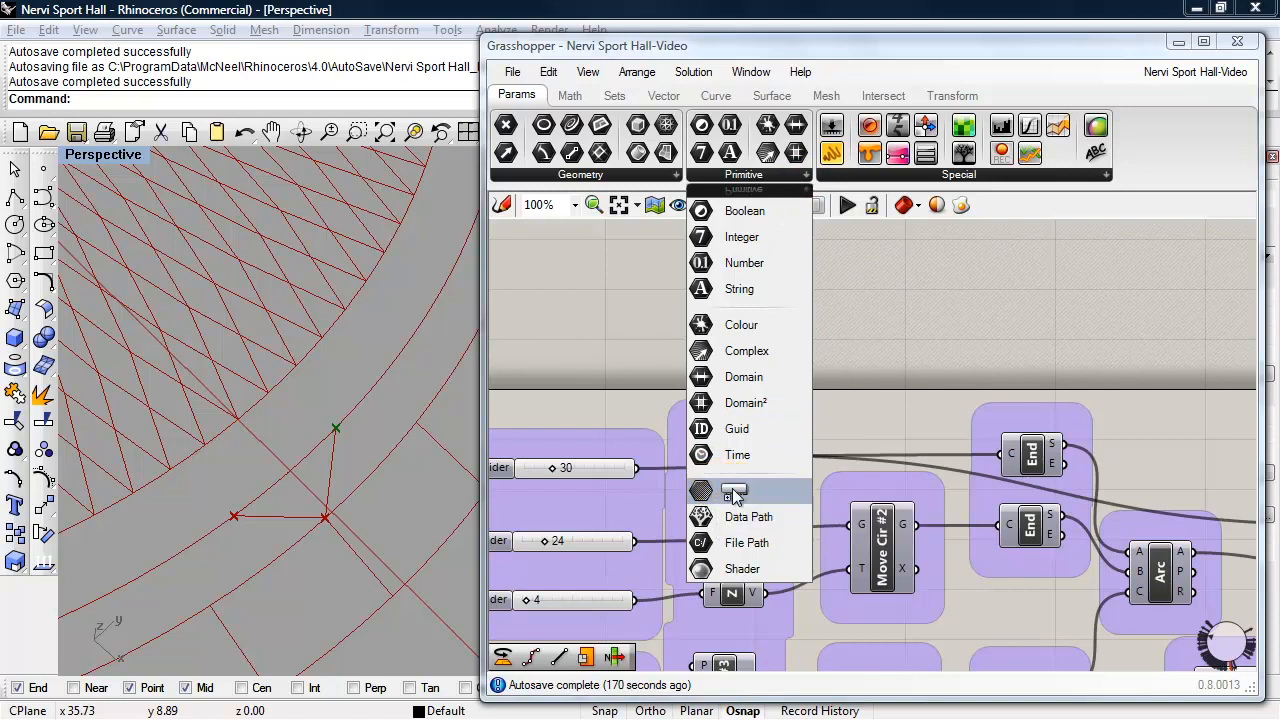
{"action": "left_click", "coordinate": [810, 326]}
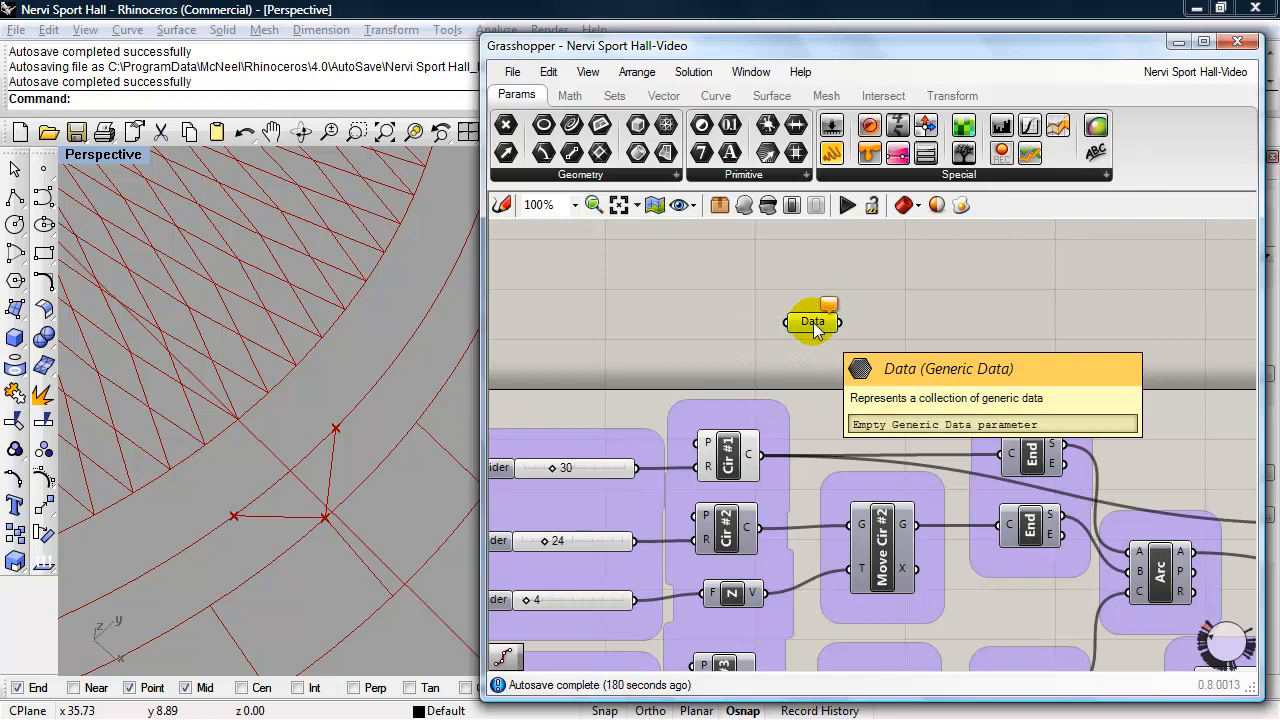
- Rename the Data parameter as Circle #1 Receiver
{"action": "right_click", "coordinate": [813, 325]}
{"action": "left_click_drag", "start_coordinate": [894, 252], "coordinate": [828, 258]}
{"action": "type", "text": "Circle"}
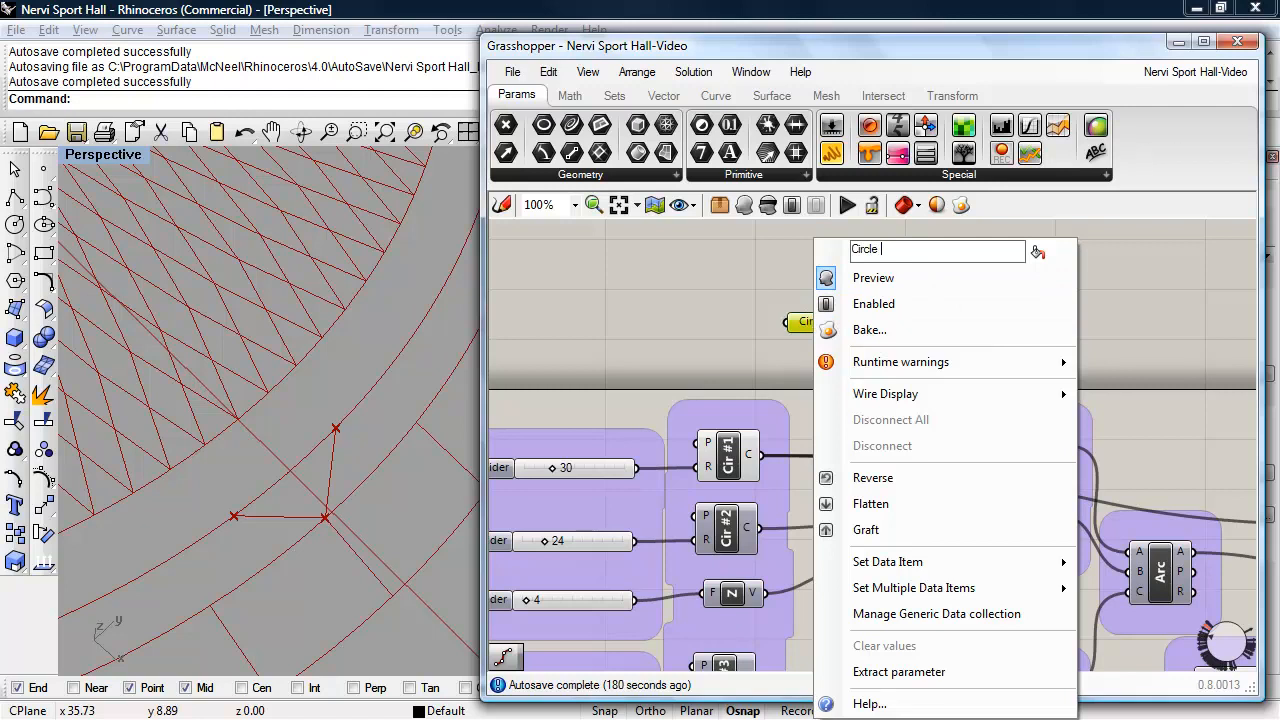
{"action": "type", "text": " #1 Receiver"}
{"action": "left_click", "coordinate": [732, 243]}
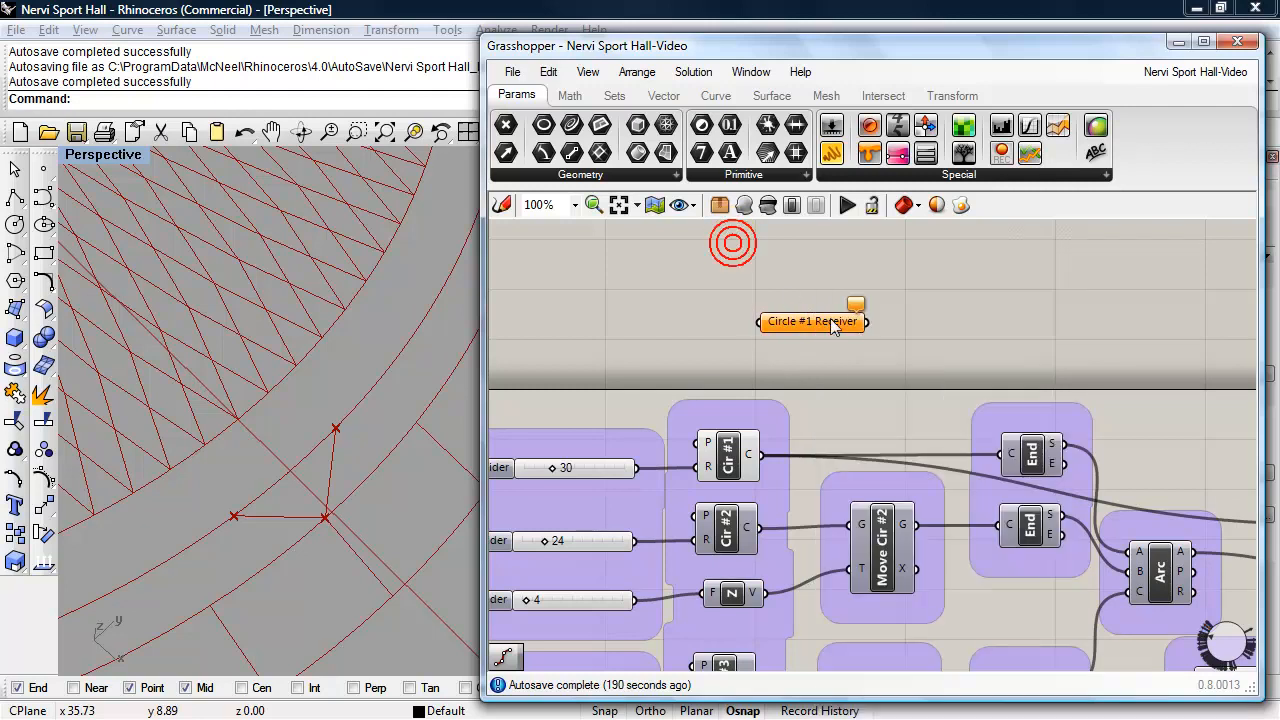
- Connect the Cir #1 circle output to the Circle #1 Receiver and move the receiver further away from the circle component
{"action": "left_click_drag", "start_coordinate": [830, 323], "coordinate": [855, 320]}
{"action": "left_click_drag", "start_coordinate": [761, 455], "coordinate": [781, 316]}
{"action": "left_click_drag", "start_coordinate": [852, 335], "coordinate": [908, 348]}
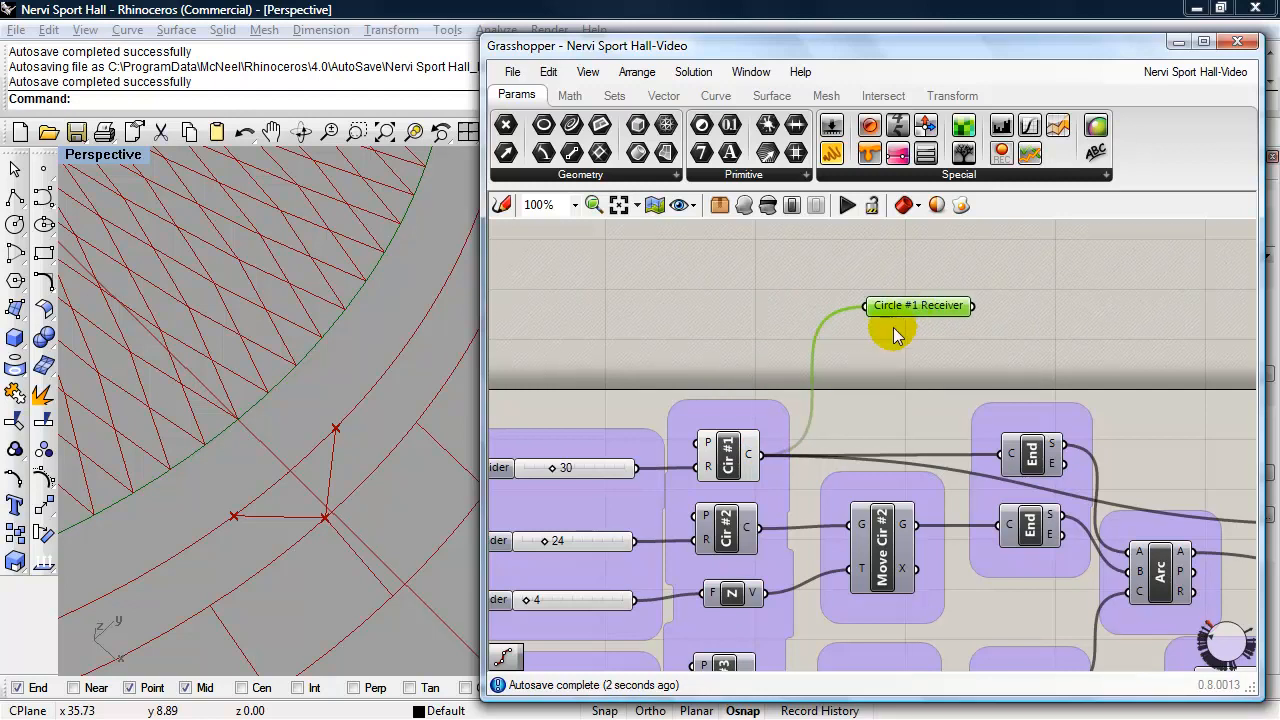
- Set the wire display of the Circle #1 Receiver to hidden
{"action": "right_click", "coordinate": [908, 316]}
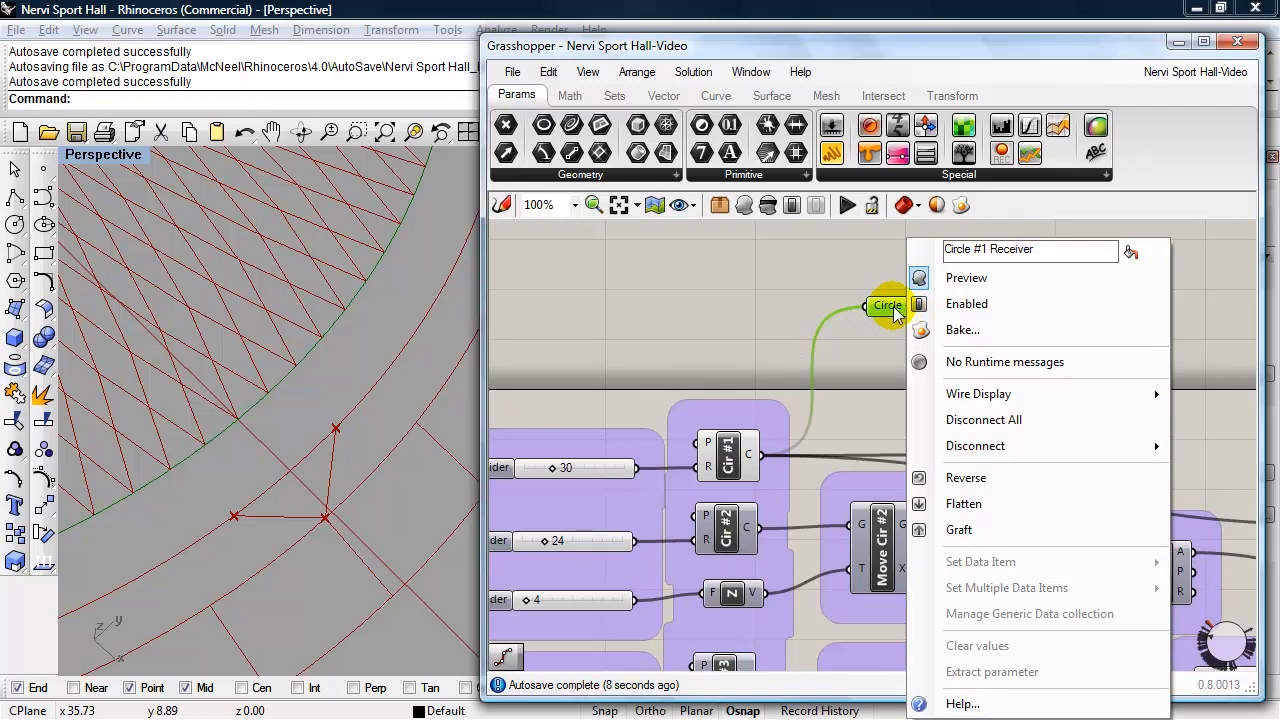
{"action": "mouse_move", "coordinate": [967, 396]}
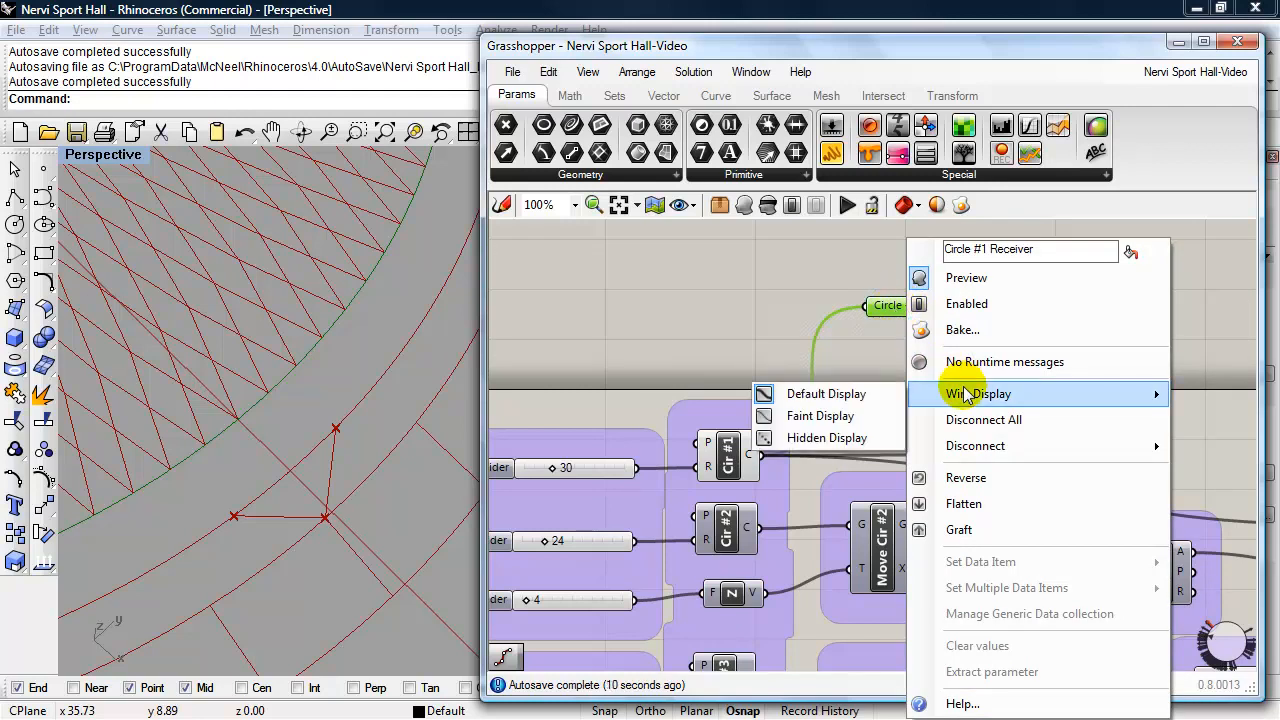
{"action": "left_click", "coordinate": [840, 440]}
{"action": "left_click", "coordinate": [733, 326]}
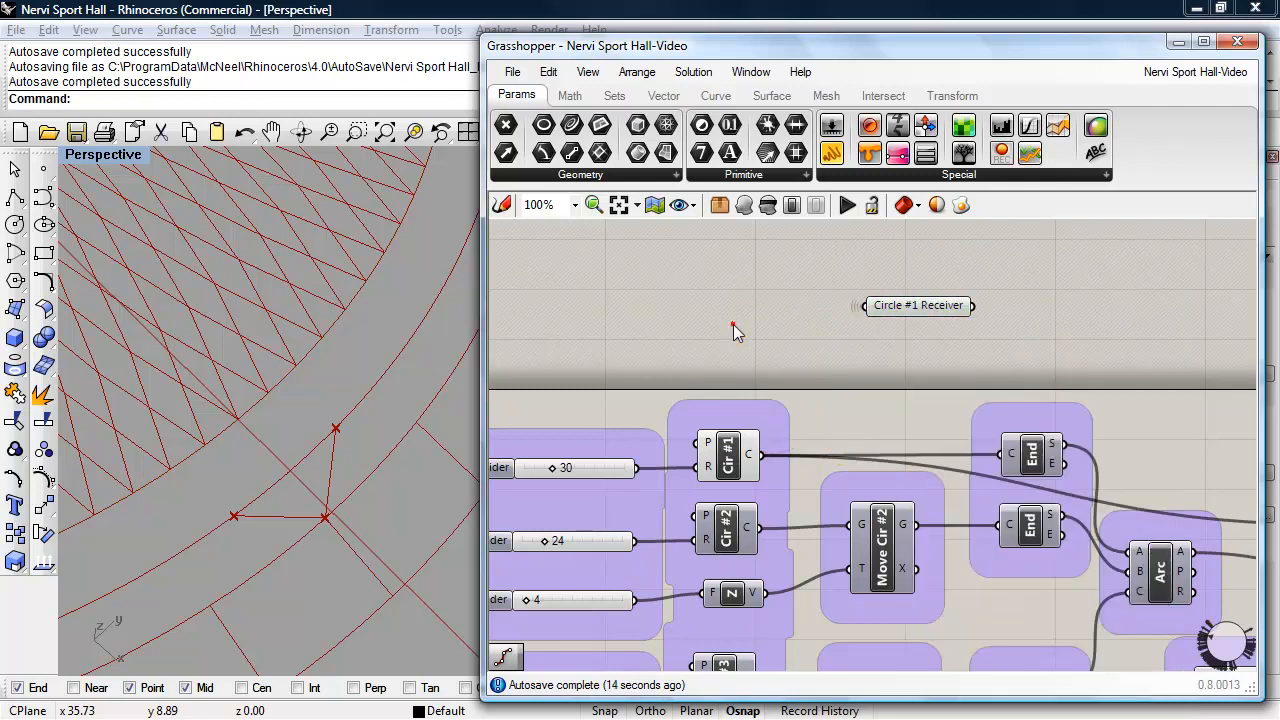
- Move the Circle #1 Receiver into the empty canvas area below the copied List Item of the Columns section
{"action": "left_click", "coordinate": [913, 308]}
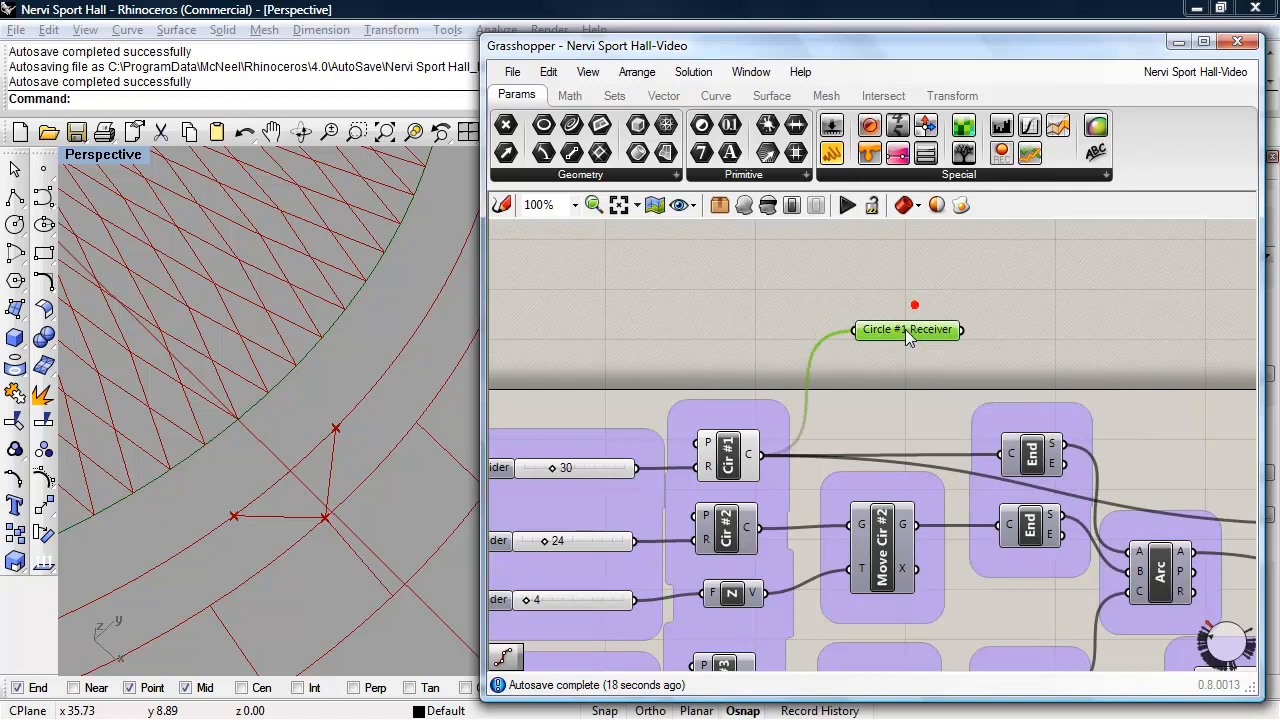
{"action": "scroll", "coordinate": [900, 326], "scroll_direction": "down", "scroll_amount": 4}
{"action": "left_click_drag", "start_coordinate": [898, 328], "coordinate": [1078, 608]}
{"action": "right_click_drag", "start_coordinate": [1078, 608], "coordinate": [937, 311]}
{"action": "left_click_drag", "start_coordinate": [914, 297], "coordinate": [948, 626]}
{"action": "scroll", "coordinate": [954, 603], "scroll_direction": "up", "scroll_amount": 4}
{"action": "right_click_drag", "start_coordinate": [1000, 549], "coordinate": [1042, 471]}
{"action": "left_click", "coordinate": [1065, 607]}
{"action": "left_click_drag", "start_coordinate": [972, 572], "coordinate": [919, 584]}
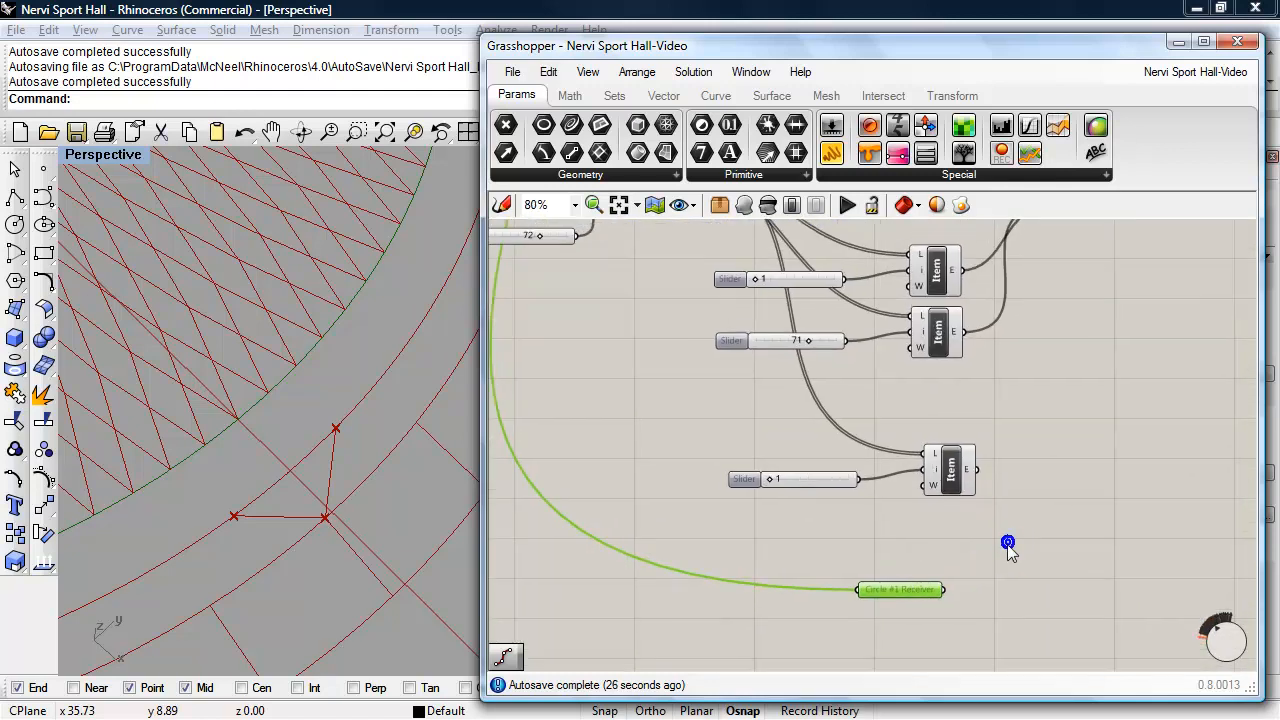
{"action": "scroll", "coordinate": [1006, 546], "scroll_direction": "down", "scroll_amount": 2}
{"action": "right_click_drag", "start_coordinate": [1008, 535], "coordinate": [977, 528]}
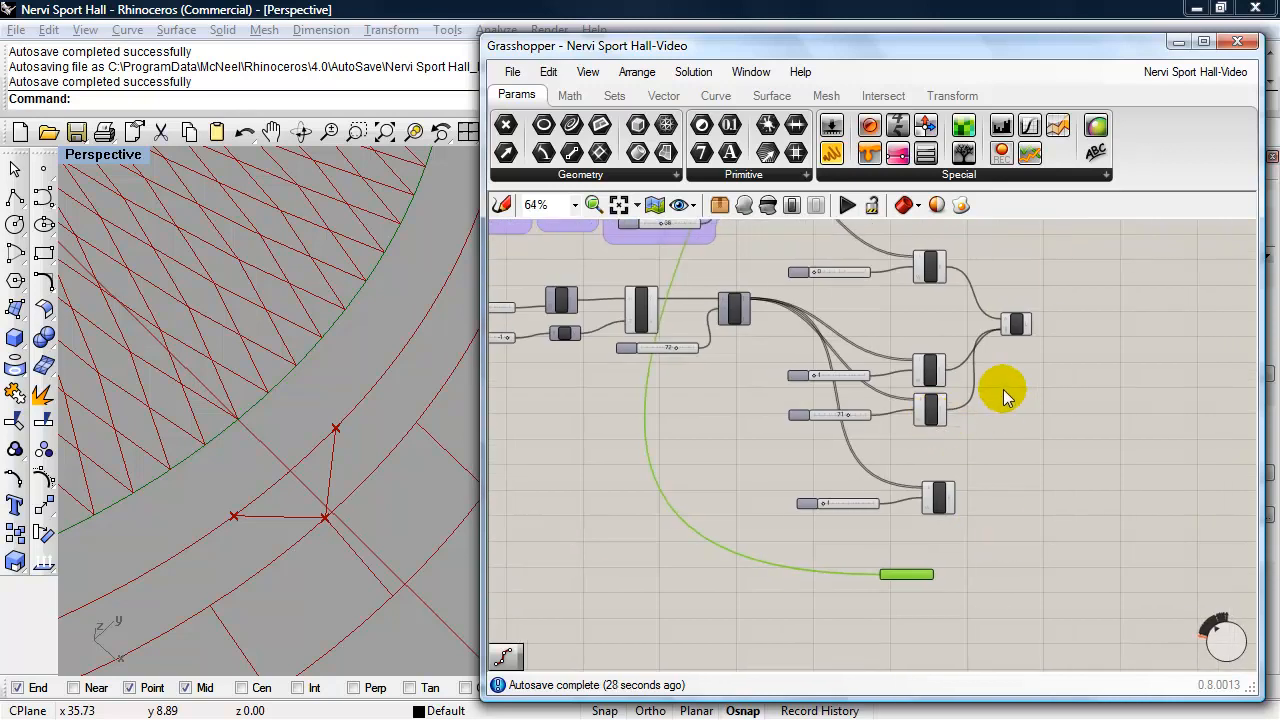
{"action": "scroll", "coordinate": [1003, 397], "scroll_direction": "up", "scroll_amount": 1}
{"action": "right_click_drag", "start_coordinate": [1001, 401], "coordinate": [1029, 387]}
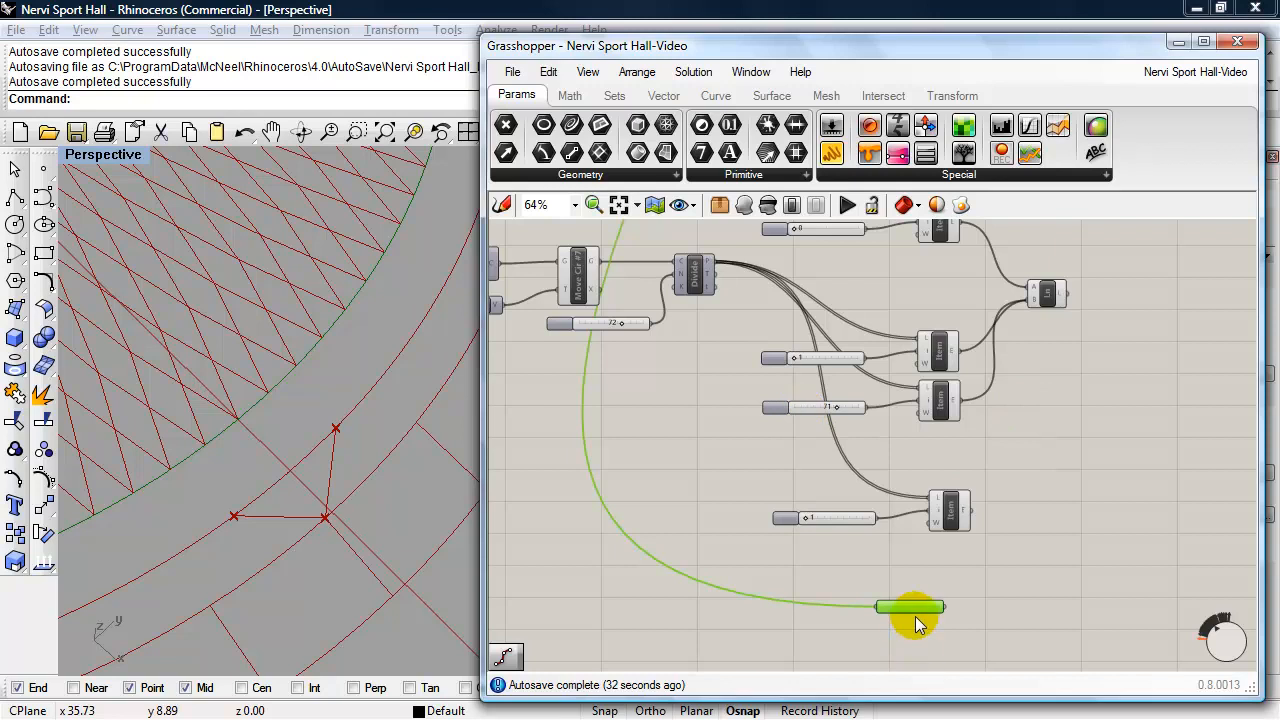
{"action": "right_click_drag", "start_coordinate": [955, 607], "coordinate": [934, 602]}
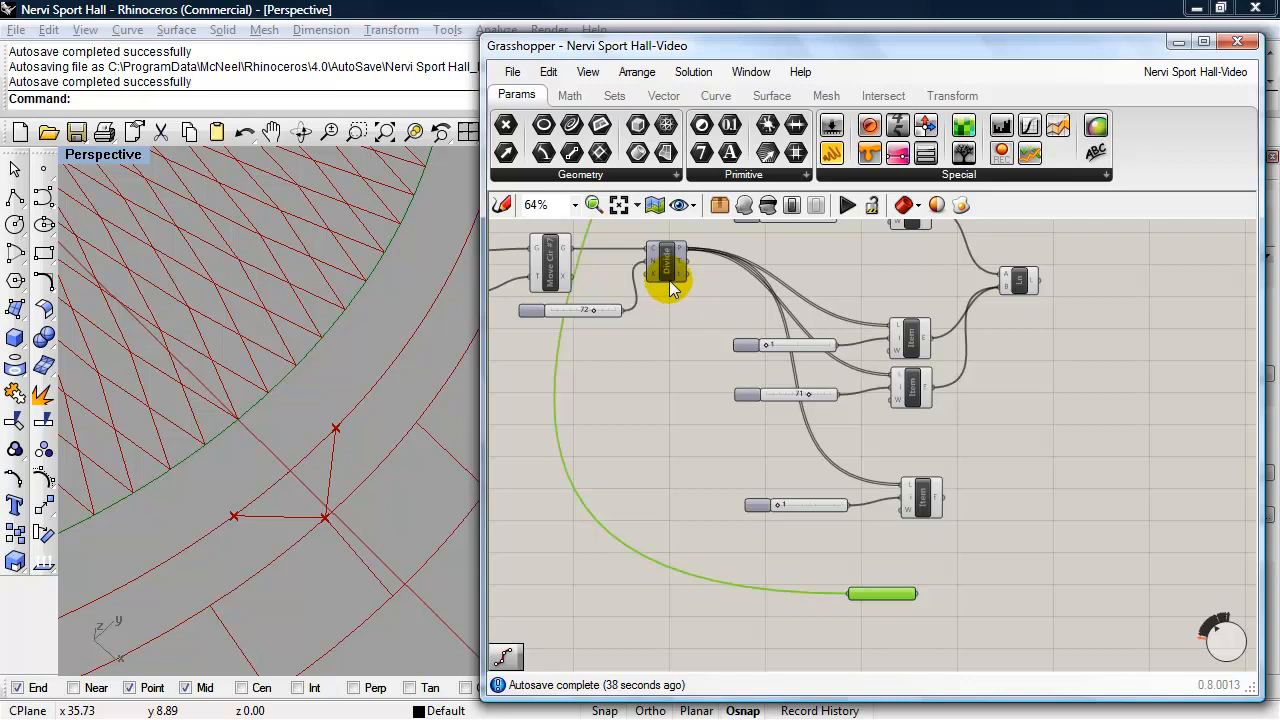
- Duplicate the Cir #7 Divide component with its 72 slider and place the copies beside the Circle #1 Receiver
{"action": "left_click", "coordinate": [669, 284]}
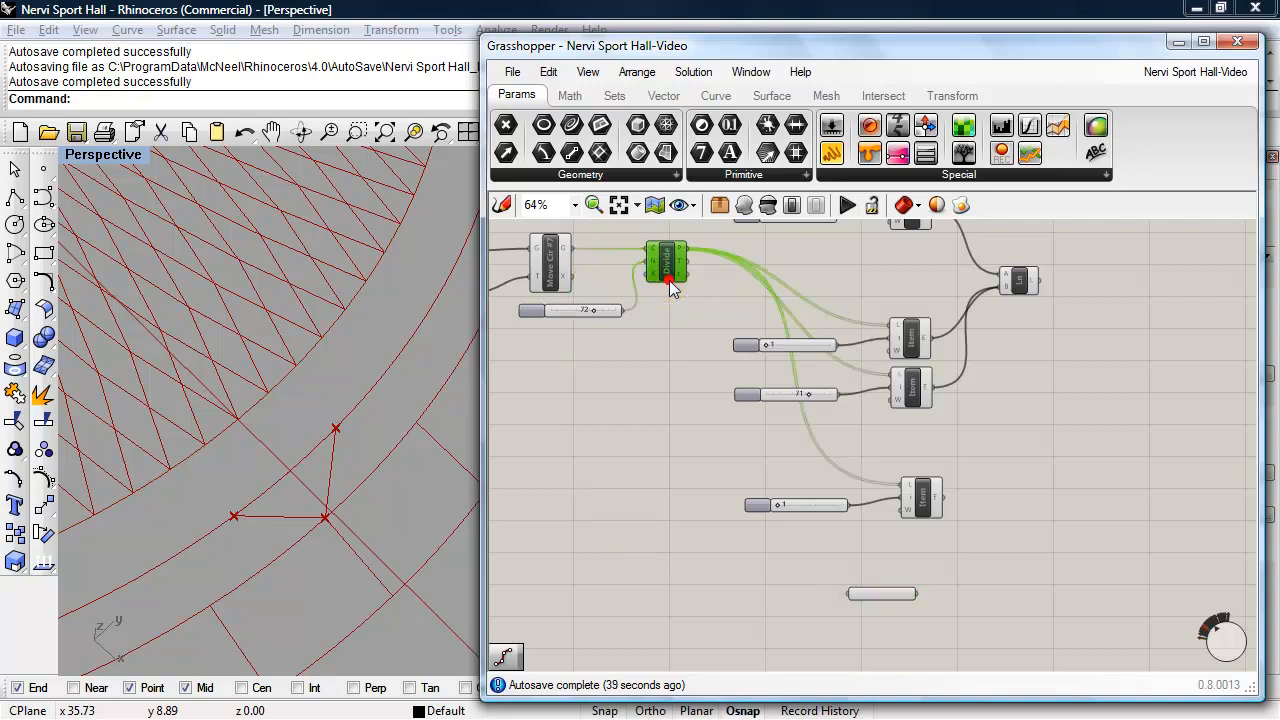
{"action": "left_click", "coordinate": [600, 312], "text": "shift"}
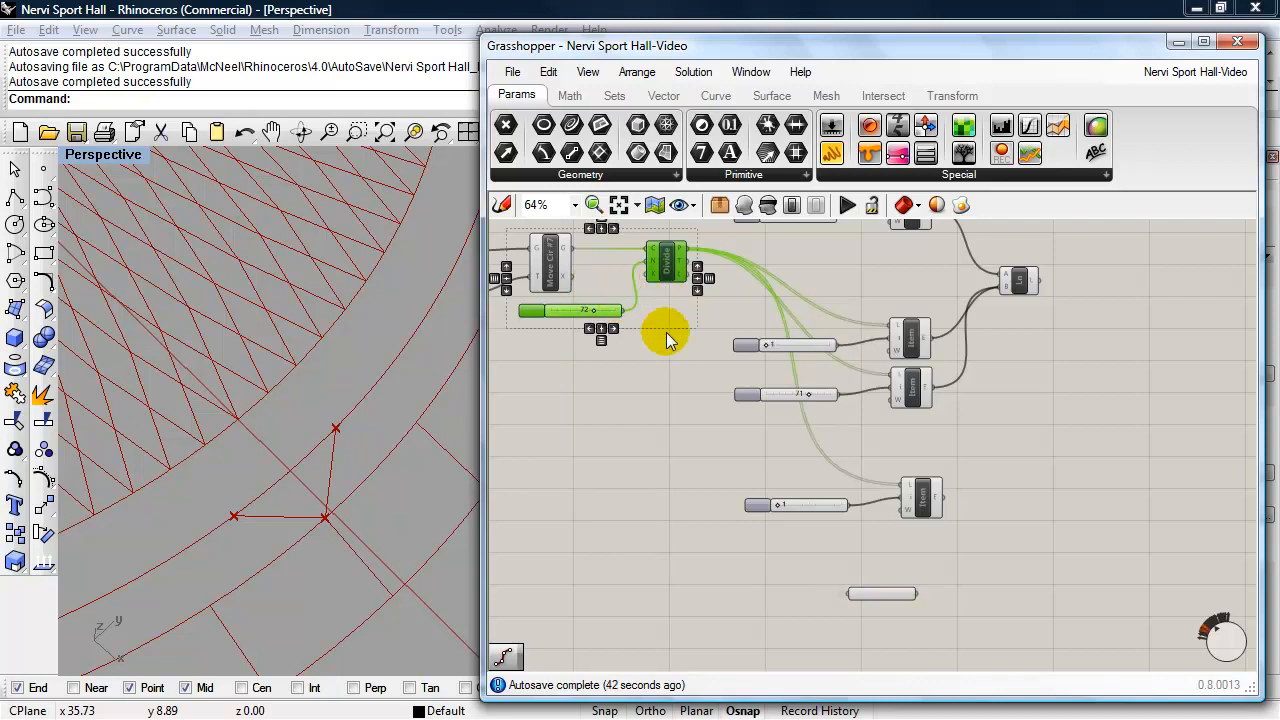
{"action": "scroll", "coordinate": [675, 343], "scroll_direction": "up", "scroll_amount": 1}
{"action": "right_click_drag", "start_coordinate": [677, 344], "coordinate": [695, 360]}
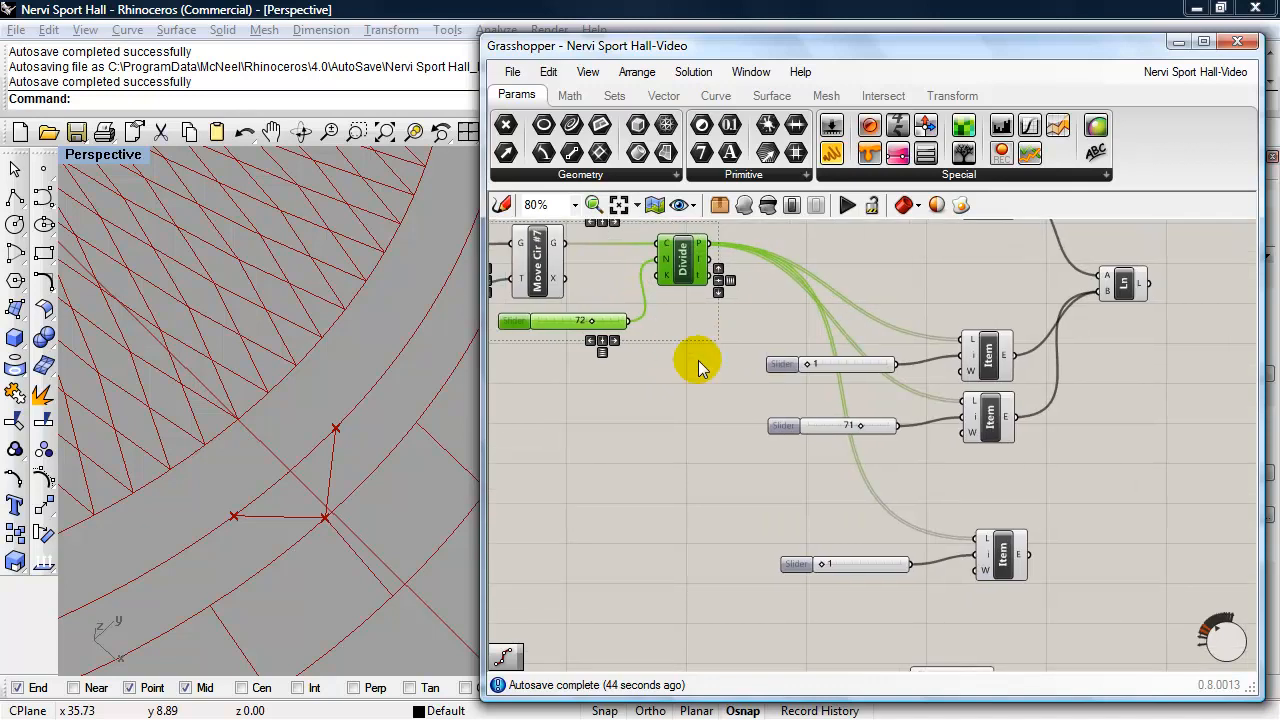
{"action": "left_click_drag", "start_coordinate": [668, 268], "coordinate": [1078, 570], "text": "alt"}
{"action": "right_click_drag", "start_coordinate": [1078, 570], "coordinate": [1005, 430]}
{"action": "left_click_drag", "start_coordinate": [1030, 428], "coordinate": [1015, 556]}
{"action": "right_click", "coordinate": [1067, 535]}
{"action": "left_click", "coordinate": [1093, 485]}
{"action": "scroll", "coordinate": [1091, 484], "scroll_direction": "up", "scroll_amount": 3}
{"action": "right_click_drag", "start_coordinate": [1072, 486], "coordinate": [1073, 323]}
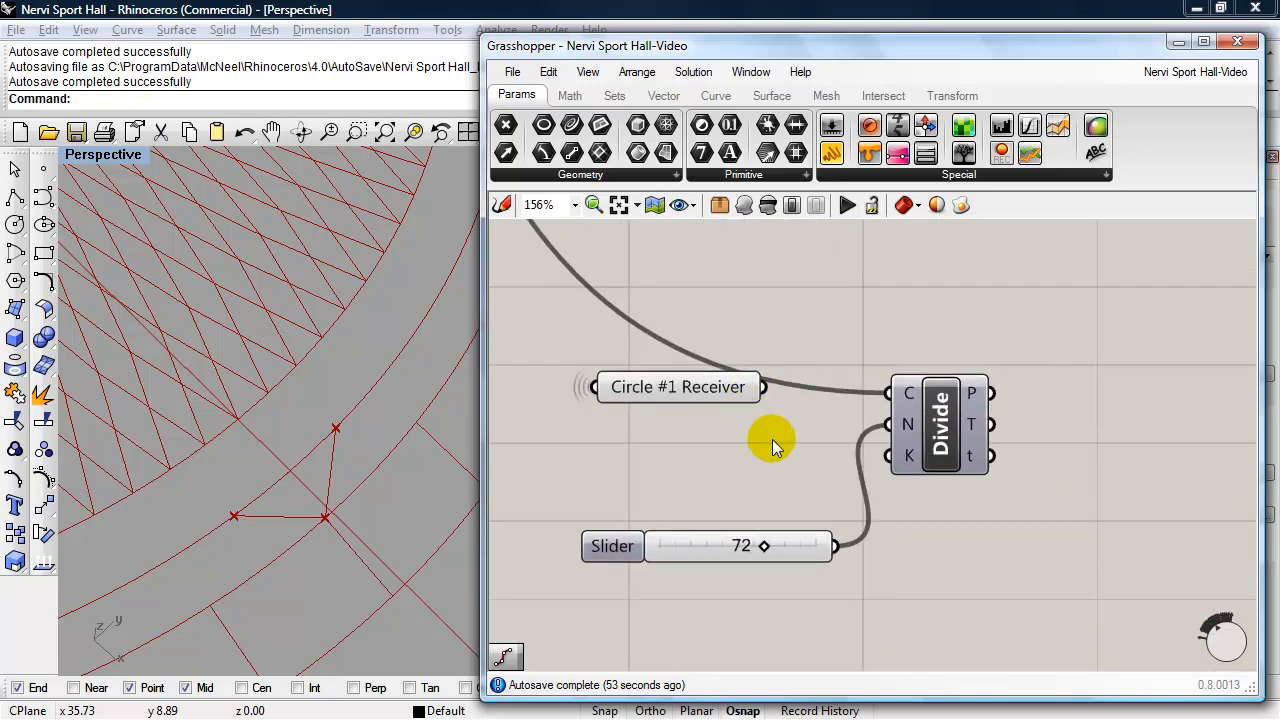
- Connect the Circle #1 Receiver to the curve input of the copied Divide component and turn on that component's preview
{"action": "scroll", "coordinate": [772, 445], "scroll_direction": "up", "scroll_amount": 2}
{"action": "left_click", "coordinate": [691, 378]}
{"action": "left_click_drag", "start_coordinate": [738, 378], "coordinate": [912, 365]}
{"action": "left_click_drag", "start_coordinate": [710, 381], "coordinate": [715, 373]}
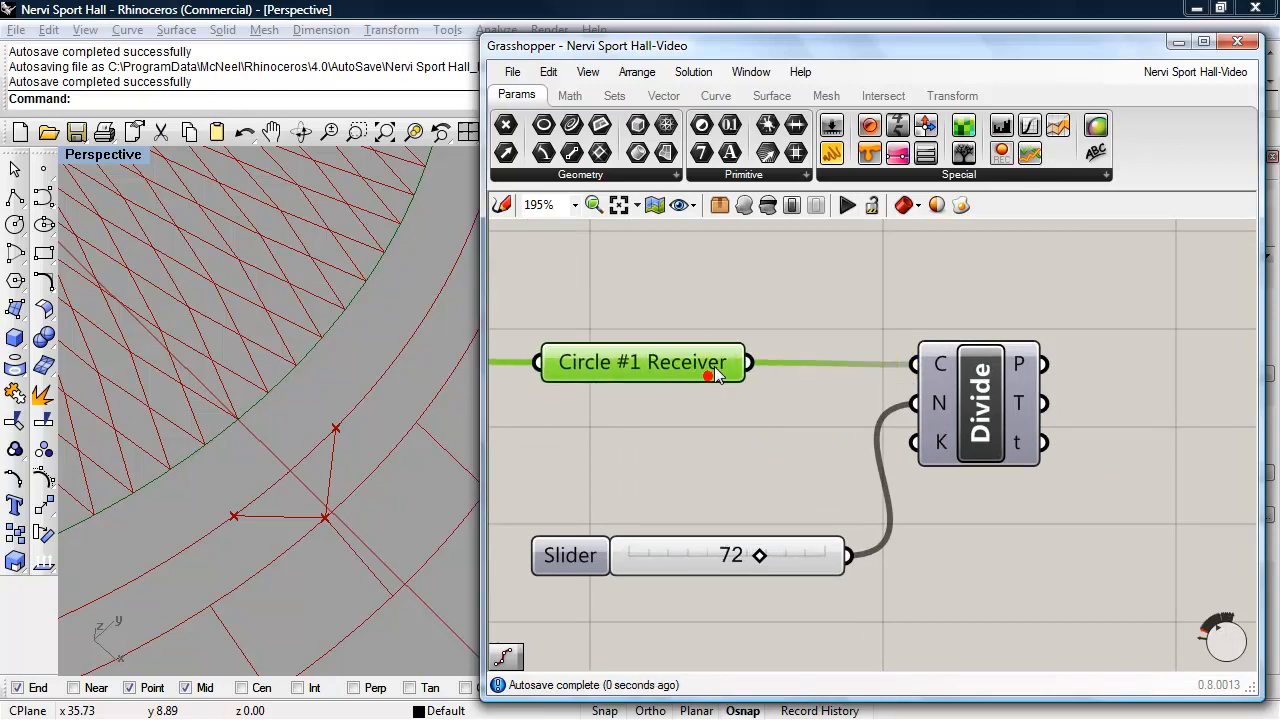
{"action": "left_click", "coordinate": [962, 410]}
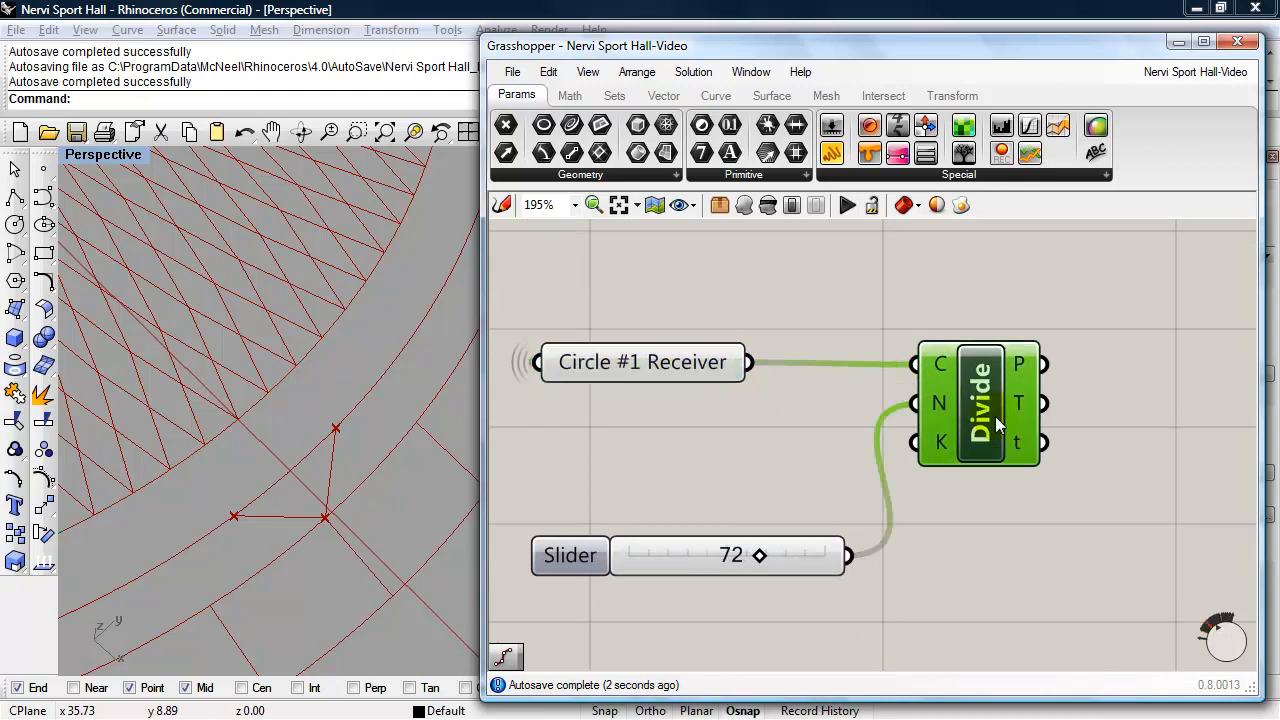
{"action": "left_click", "coordinate": [745, 205]}
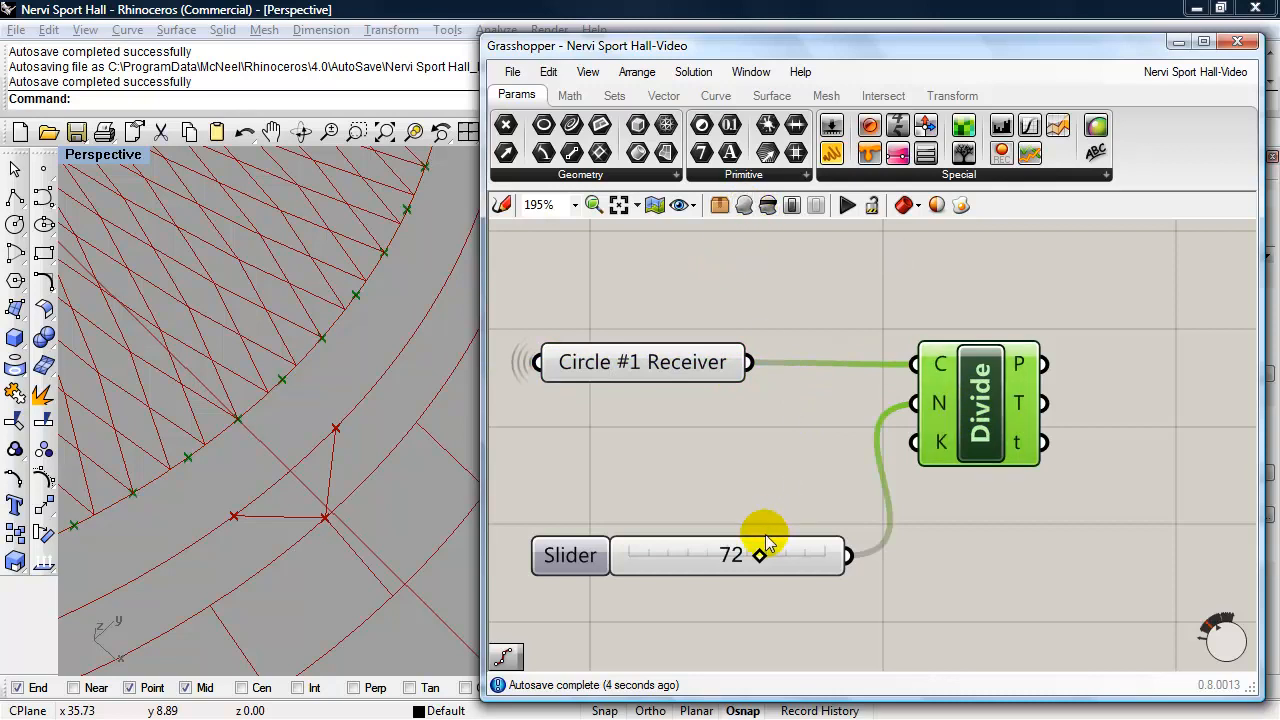
- Set the slider for the copied Divide component's number of segments to 108 and highlight its division points
{"action": "double_click", "coordinate": [570, 556]}
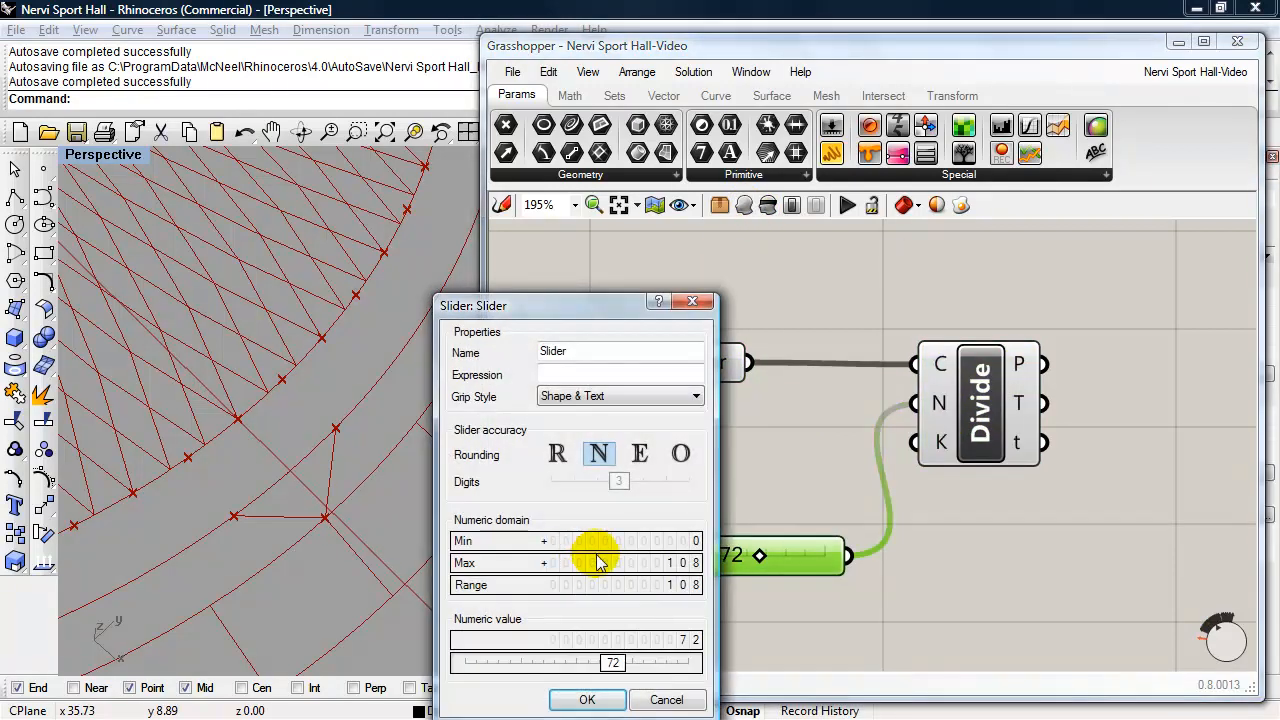
{"action": "double_click", "coordinate": [616, 662]}
{"action": "type", "text": "108"}
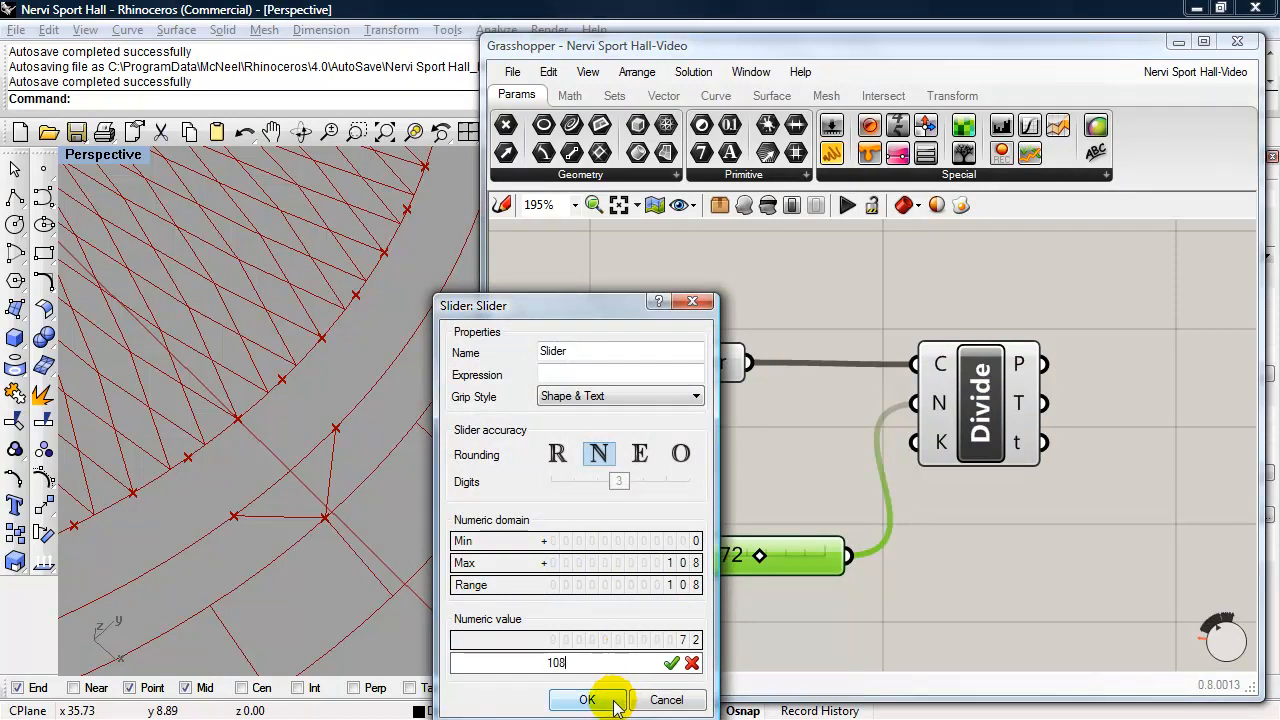
{"action": "left_click", "coordinate": [612, 701]}
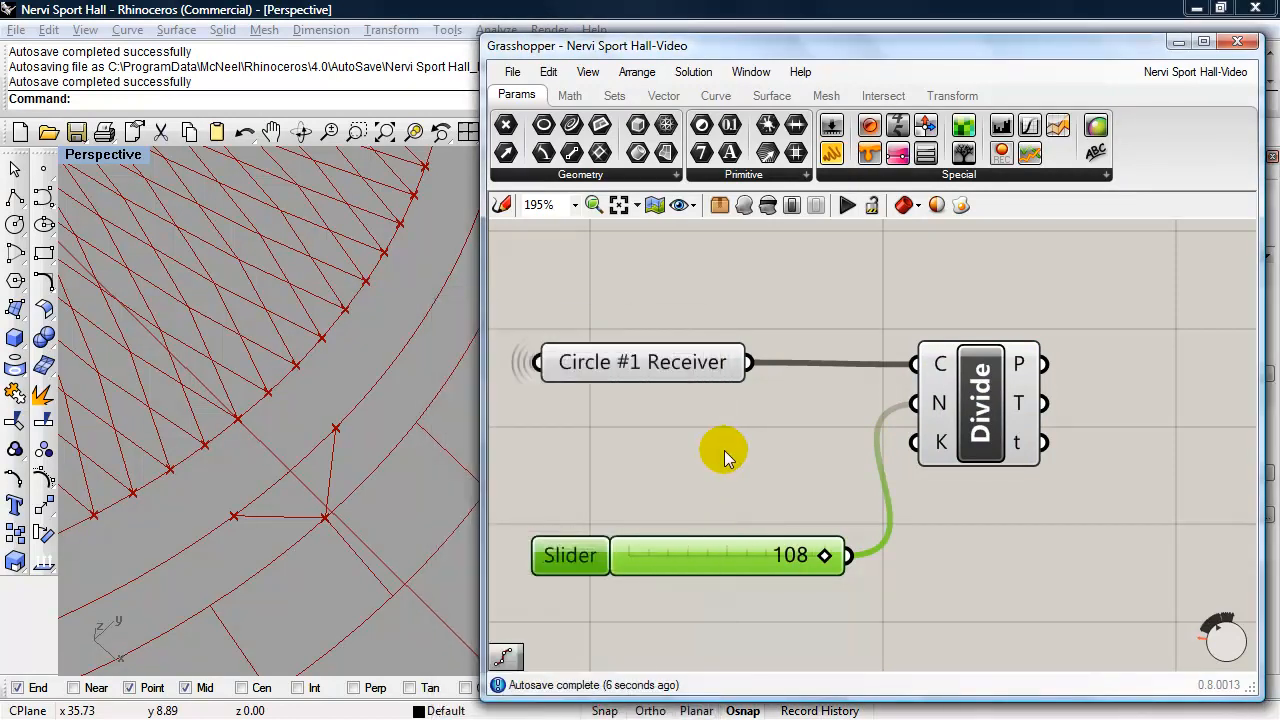
{"action": "left_click", "coordinate": [948, 401]}
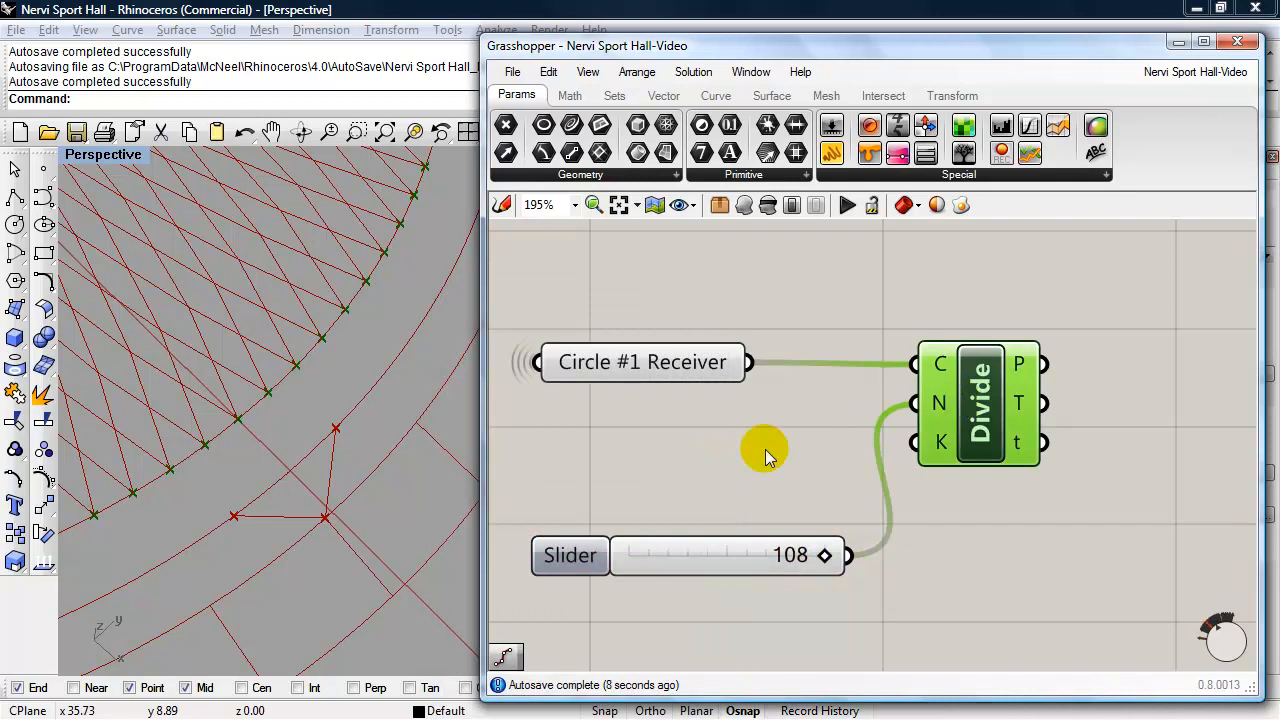
- Compare the point picked by the copied List Item with the Circle #1 division points in the viewport
{"action": "scroll", "coordinate": [765, 449], "scroll_direction": "down", "scroll_amount": 2}
{"action": "right_click_drag", "start_coordinate": [793, 375], "coordinate": [900, 412]}
{"action": "scroll", "coordinate": [810, 437], "scroll_direction": "down", "scroll_amount": 1}
{"action": "left_click", "coordinate": [887, 315]}
{"action": "left_click_drag", "start_coordinate": [951, 393], "coordinate": [621, 276]}
{"action": "left_click_drag", "start_coordinate": [901, 326], "coordinate": [995, 347]}
{"action": "right_click_drag", "start_coordinate": [1060, 389], "coordinate": [957, 398]}
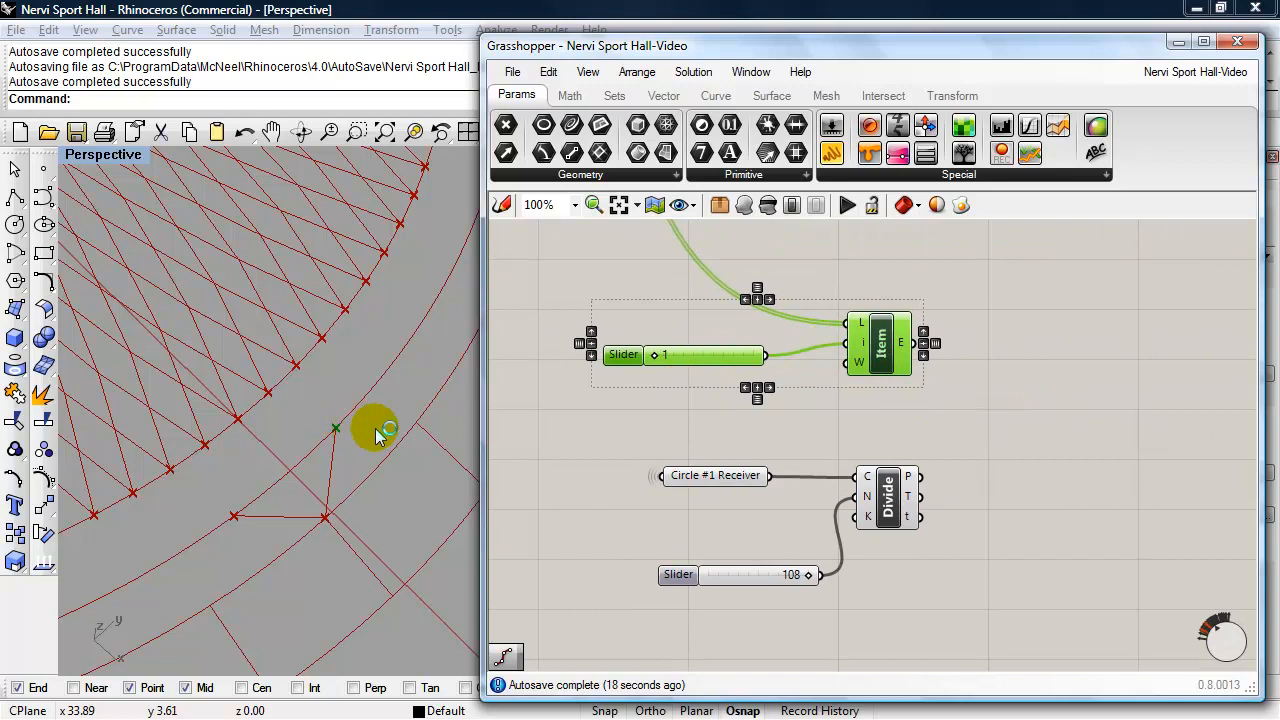
{"action": "left_click", "coordinate": [896, 512]}
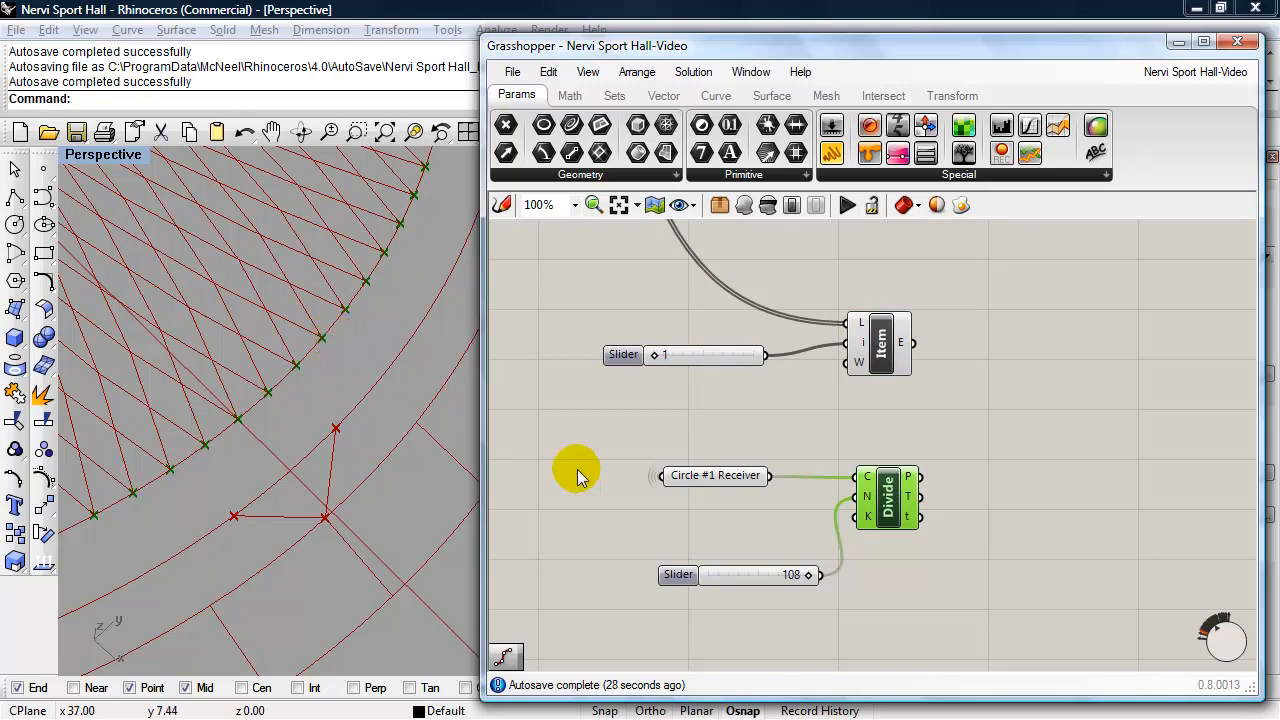
{"action": "left_click", "coordinate": [720, 482]}
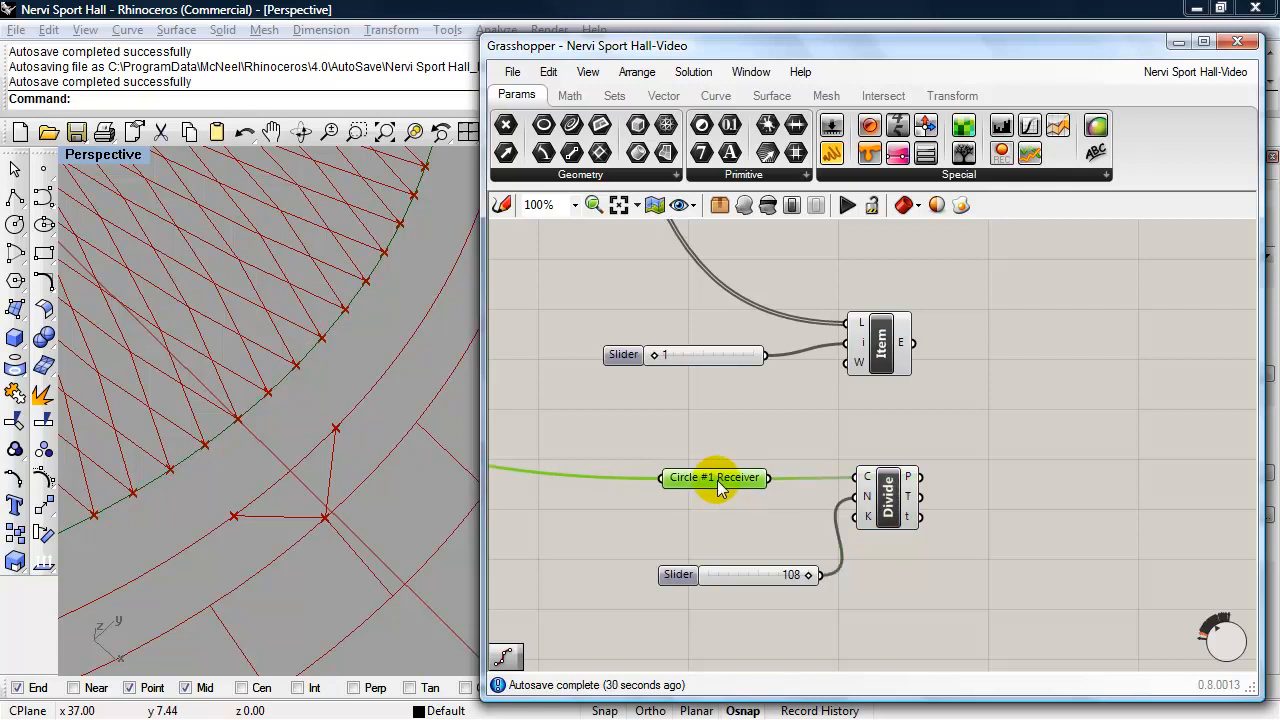
{"action": "left_click", "coordinate": [888, 497]}
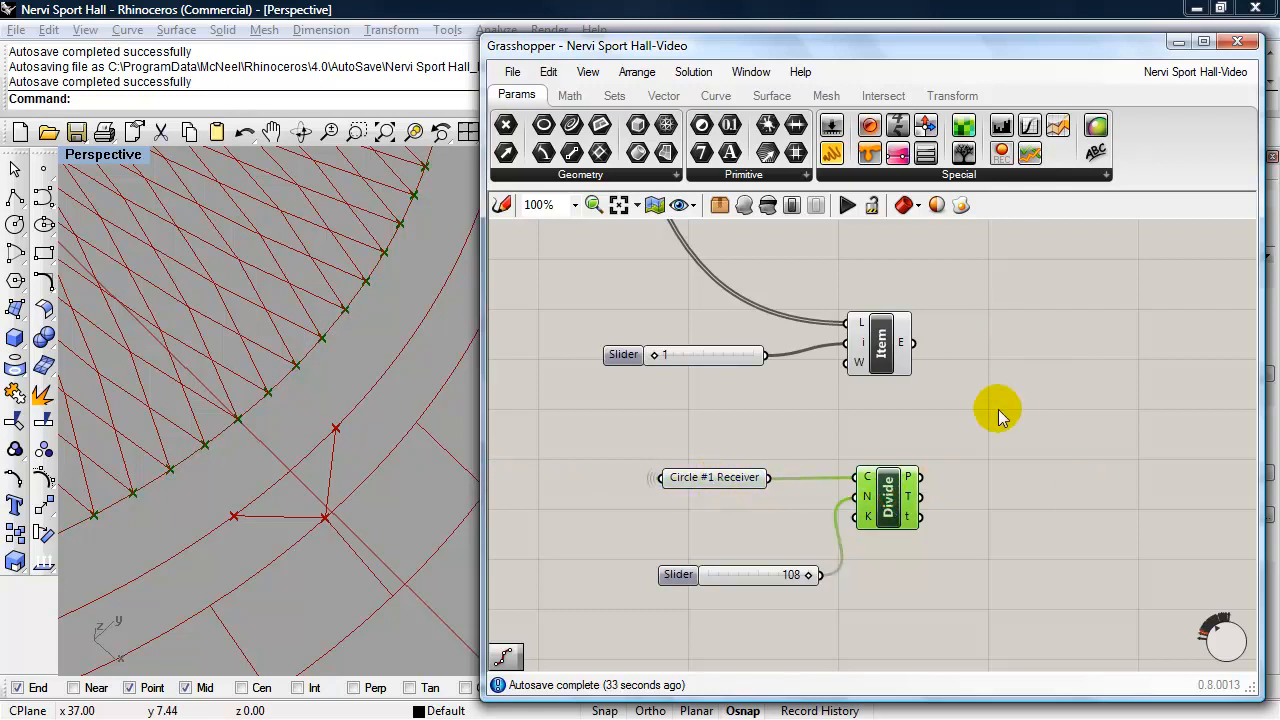
- Duplicate the four Main Dome List Item components together with their 0, 1, 2 and 3 sliders
{"action": "scroll", "coordinate": [1020, 418], "scroll_direction": "down", "scroll_amount": 8}
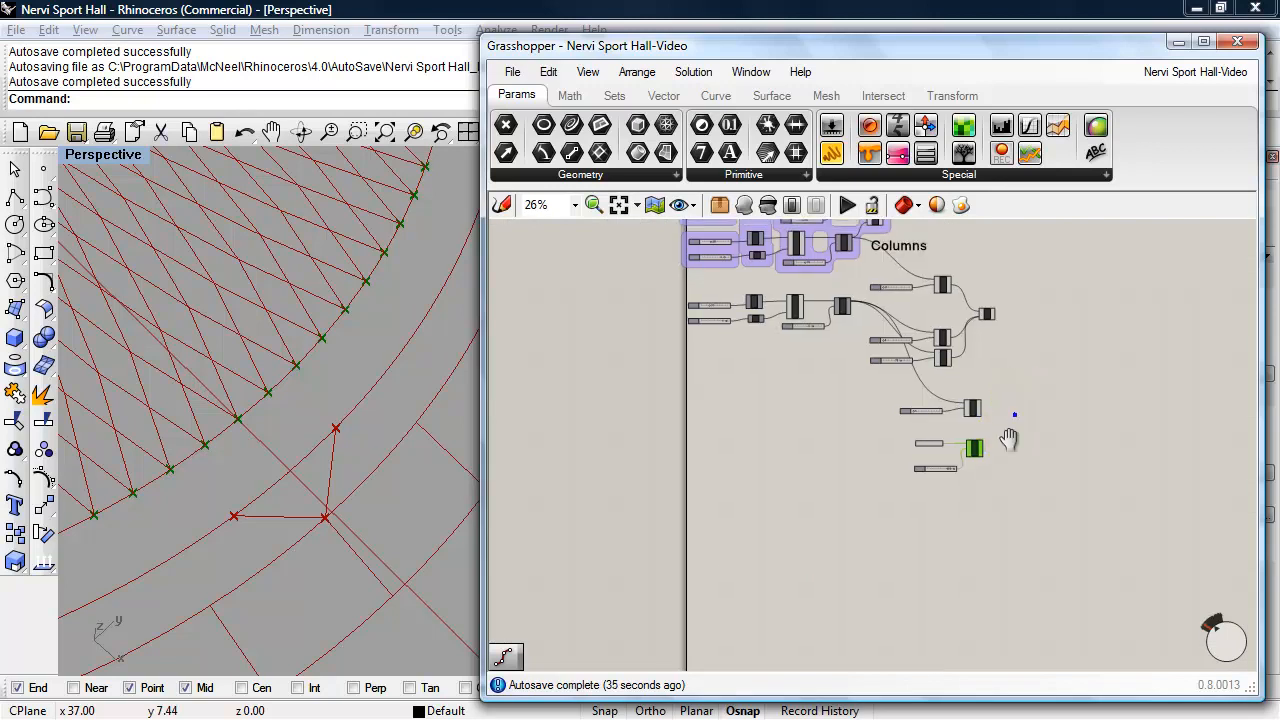
{"action": "right_click_drag", "start_coordinate": [993, 395], "coordinate": [1022, 652]}
{"action": "scroll", "coordinate": [970, 450], "scroll_direction": "up", "scroll_amount": 8}
{"action": "left_click", "coordinate": [968, 582]}
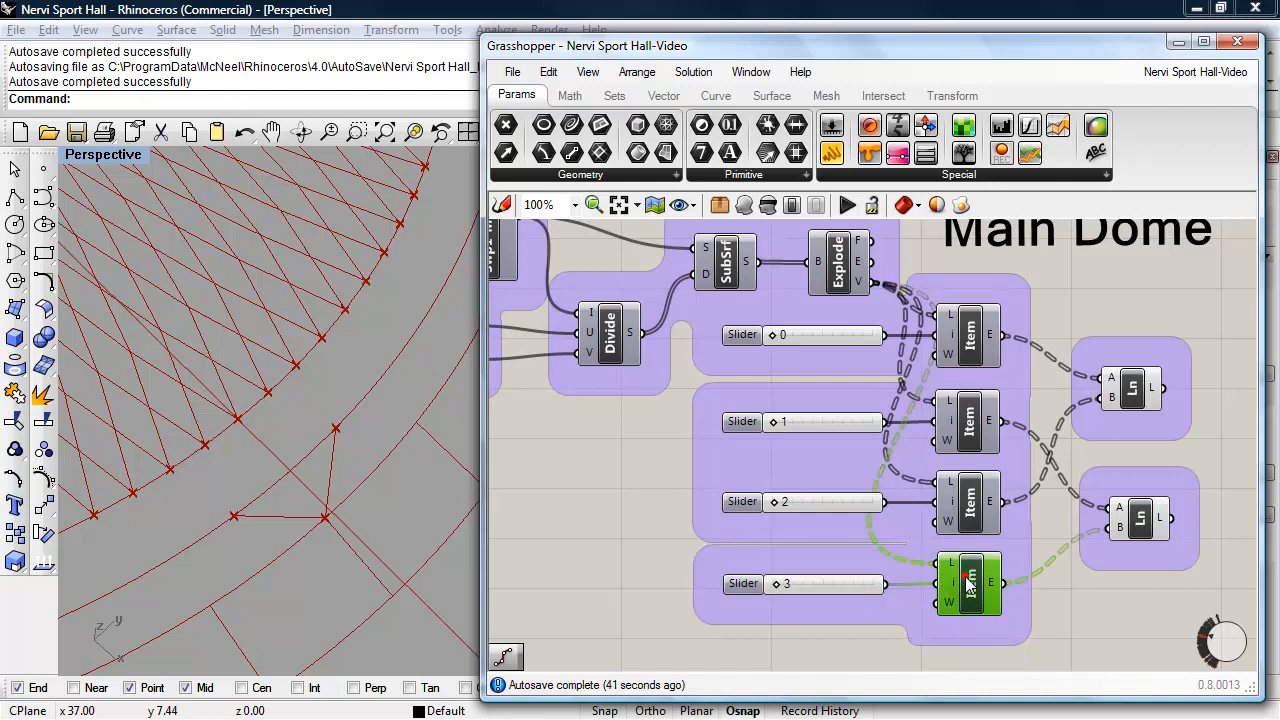
{"action": "left_click", "coordinate": [852, 585], "text": "shift"}
{"action": "left_click", "coordinate": [849, 505], "text": "shift"}
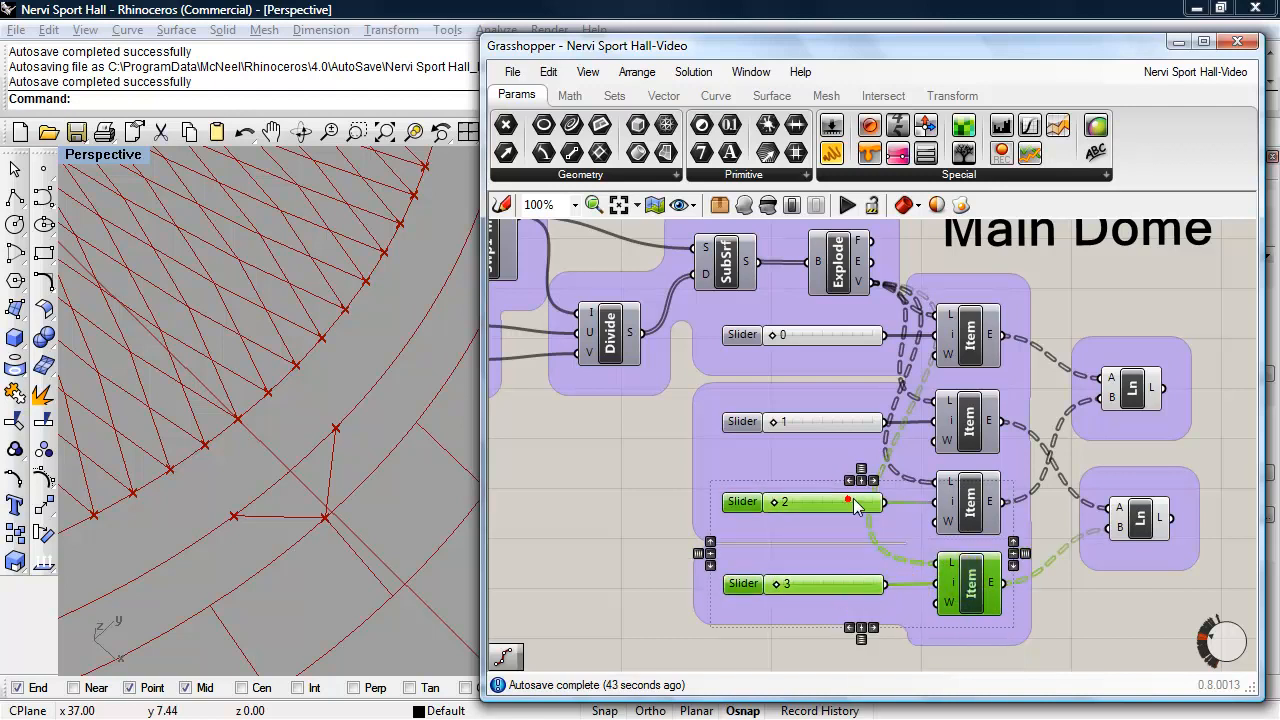
{"action": "left_click", "coordinate": [966, 497], "text": "shift"}
{"action": "left_click", "coordinate": [965, 427], "text": "shift"}
{"action": "left_click", "coordinate": [814, 423], "text": "shift"}
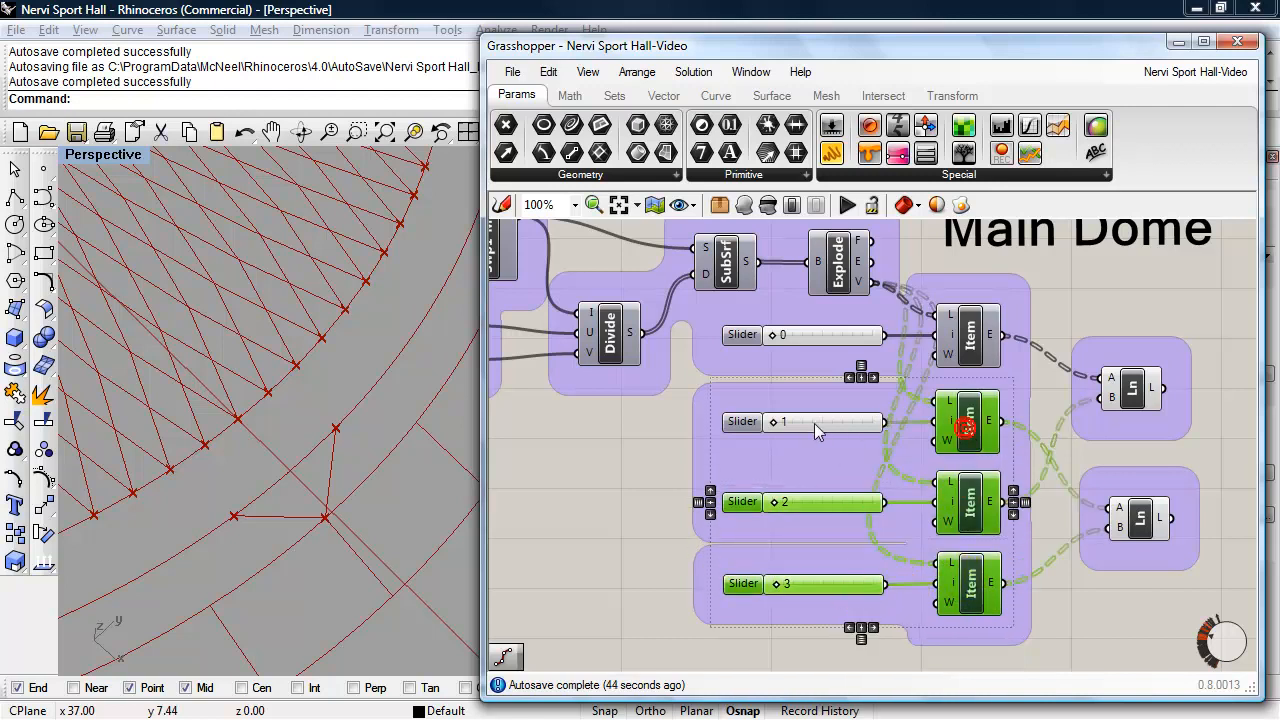
{"action": "left_click", "coordinate": [819, 334], "text": "shift"}
{"action": "left_click", "coordinate": [965, 340], "text": "shift"}
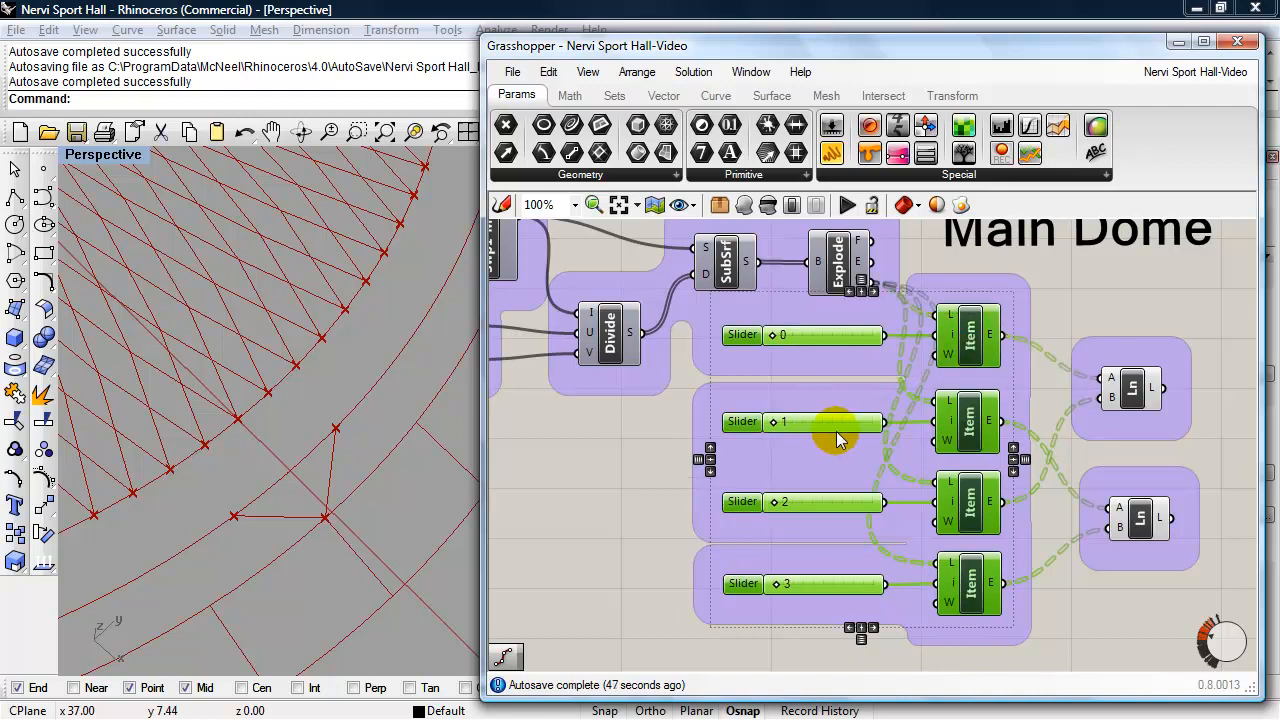
{"action": "key", "text": "ctrl+c"}
{"action": "key", "text": "ctrl+v"}
- Move the four copied List Items and their sliders below the Circle #1 Divide component in the Columns section
{"action": "left_click_drag", "start_coordinate": [964, 449], "coordinate": [966, 501]}
{"action": "scroll", "coordinate": [968, 417], "scroll_direction": "down", "scroll_amount": 4}
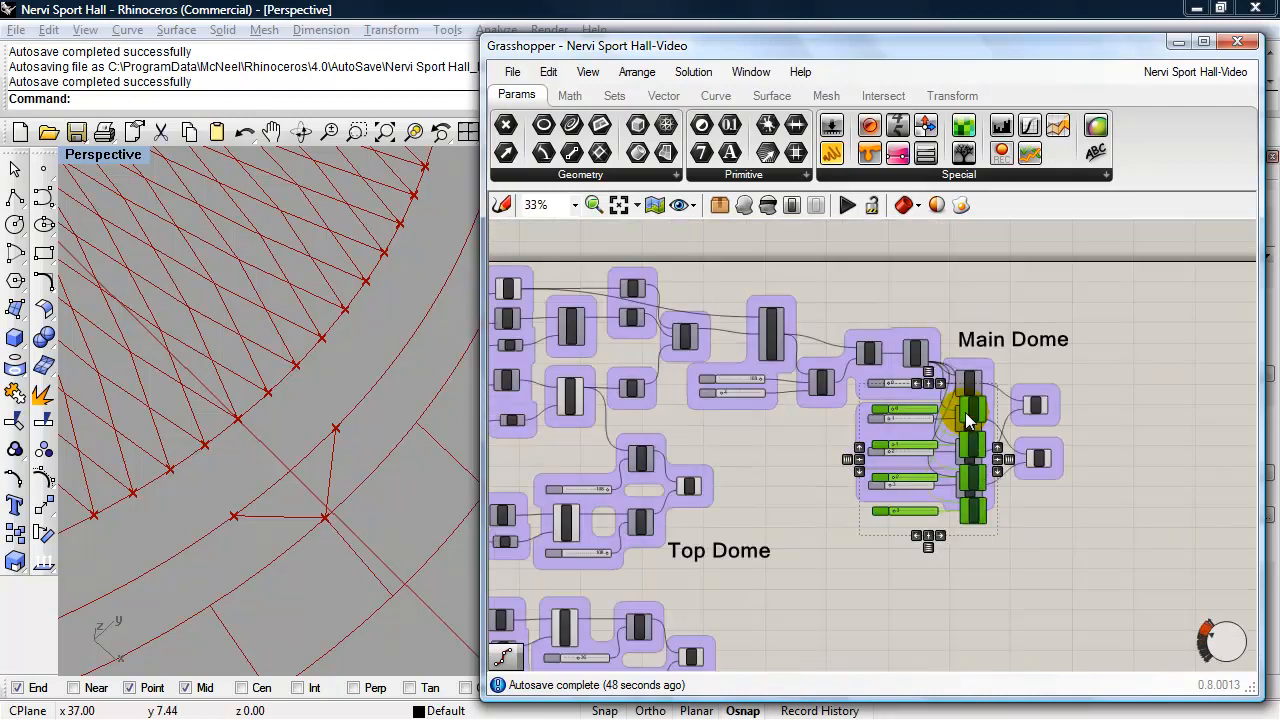
{"action": "scroll", "coordinate": [968, 420], "scroll_direction": "down", "scroll_amount": 3}
{"action": "left_click_drag", "start_coordinate": [973, 457], "coordinate": [1037, 630]}
{"action": "left_click_drag", "start_coordinate": [968, 460], "coordinate": [1030, 640]}
{"action": "scroll", "coordinate": [1010, 600], "scroll_direction": "up", "scroll_amount": 3}
{"action": "left_click_drag", "start_coordinate": [1040, 440], "coordinate": [894, 604]}
{"action": "scroll", "coordinate": [900, 580], "scroll_direction": "up", "scroll_amount": 4}
{"action": "right_click_drag", "start_coordinate": [994, 397], "coordinate": [1047, 341]}
{"action": "scroll", "coordinate": [866, 306], "scroll_direction": "up", "scroll_amount": 1}
{"action": "right_click_drag", "start_coordinate": [865, 304], "coordinate": [898, 248]}
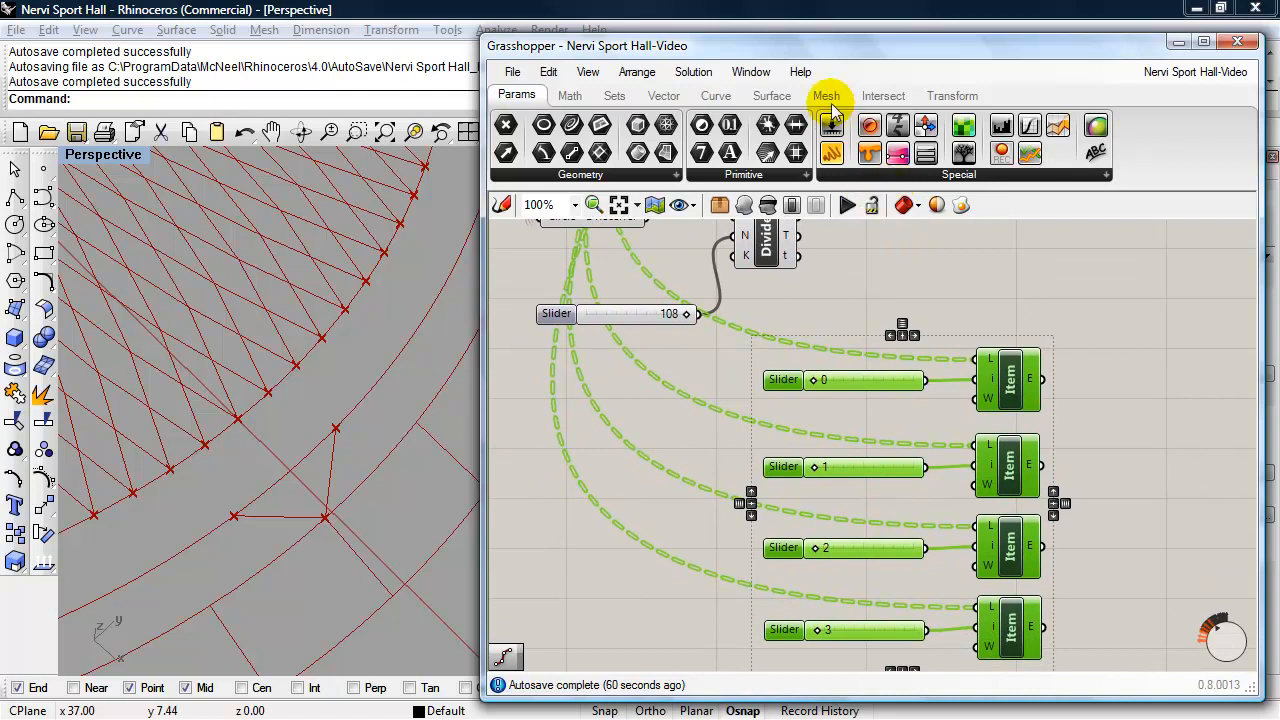
{"action": "left_click_drag", "start_coordinate": [825, 35], "coordinate": [828, 12]}
{"action": "right_click_drag", "start_coordinate": [885, 258], "coordinate": [882, 290]}
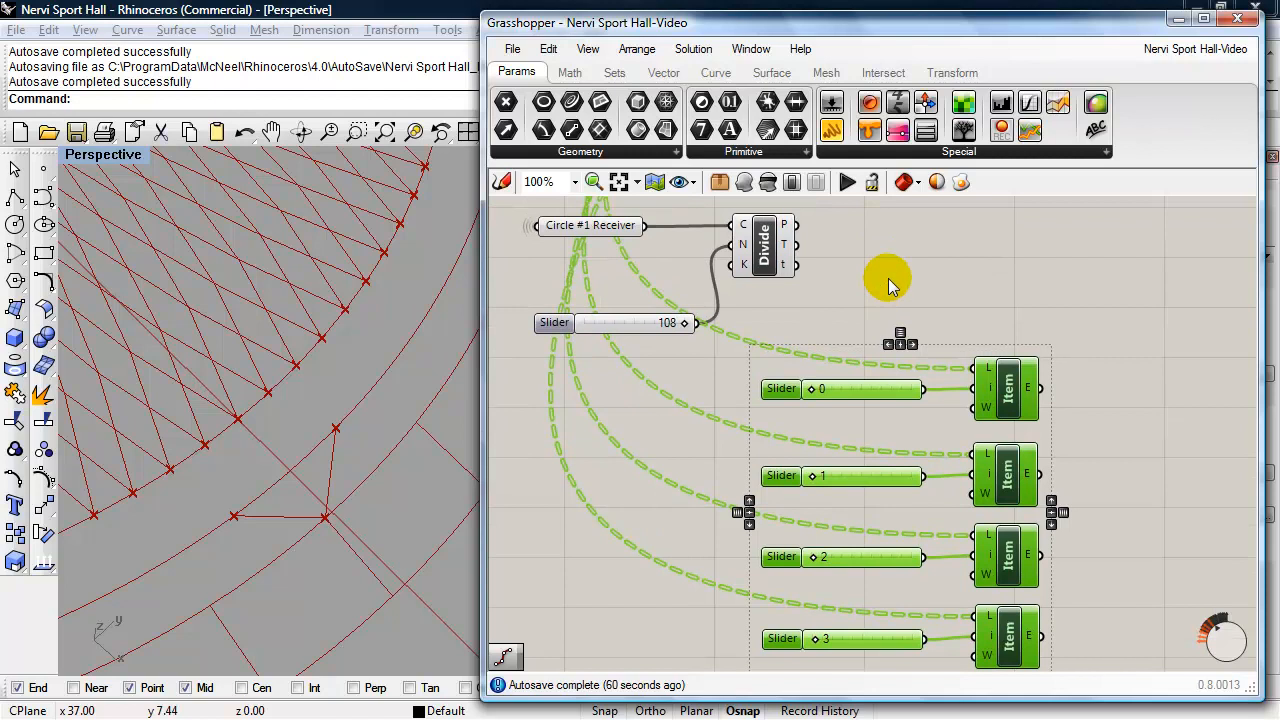
- Connect the points output of the Circle #1 Divide component to the list inputs of all four copied List Items, replacing their old connections
{"action": "left_click", "coordinate": [772, 245]}
{"action": "left_click_drag", "start_coordinate": [797, 224], "coordinate": [975, 367]}
{"action": "left_click_drag", "start_coordinate": [797, 226], "coordinate": [975, 465]}
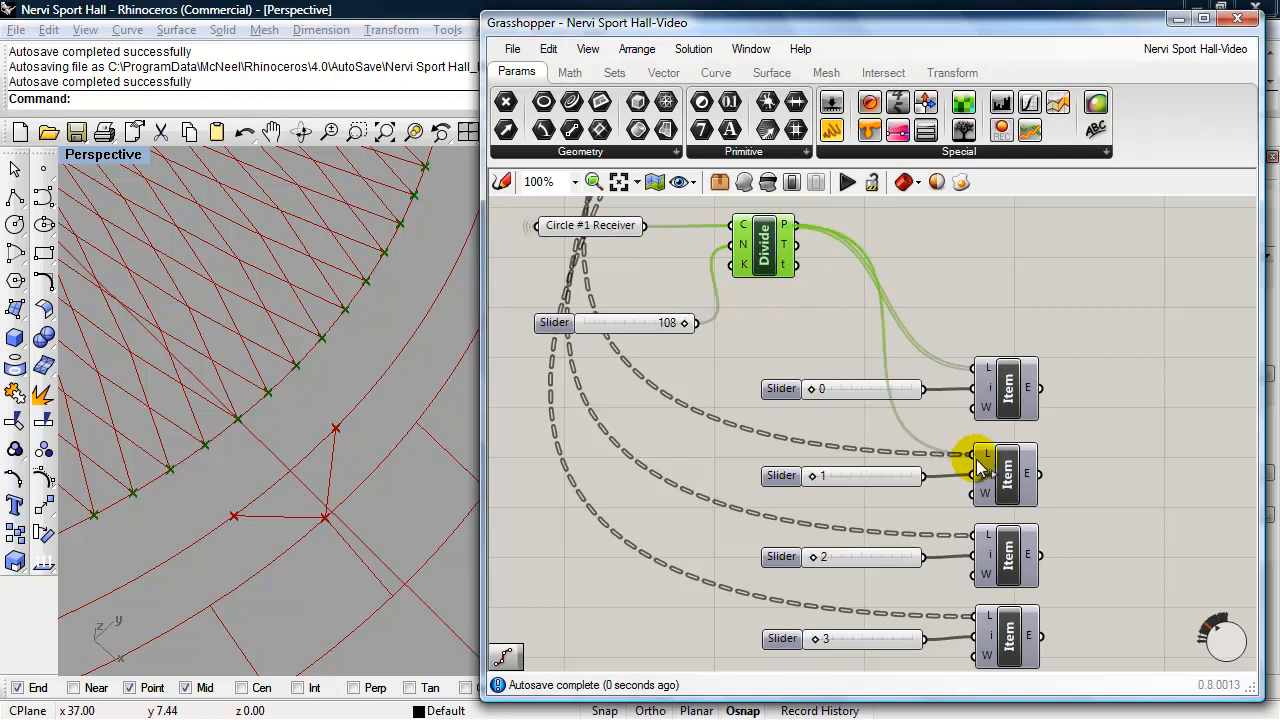
{"action": "left_click_drag", "start_coordinate": [797, 226], "coordinate": [977, 540]}
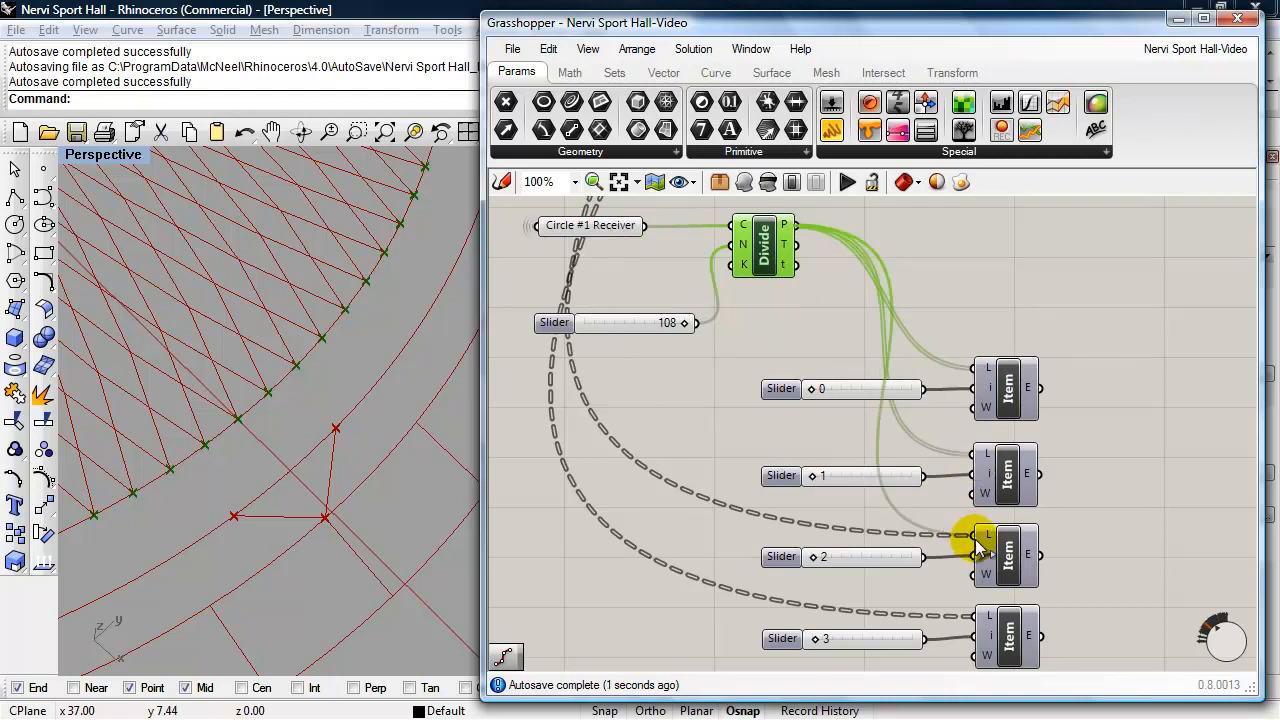
{"action": "left_click_drag", "start_coordinate": [797, 225], "coordinate": [977, 617]}
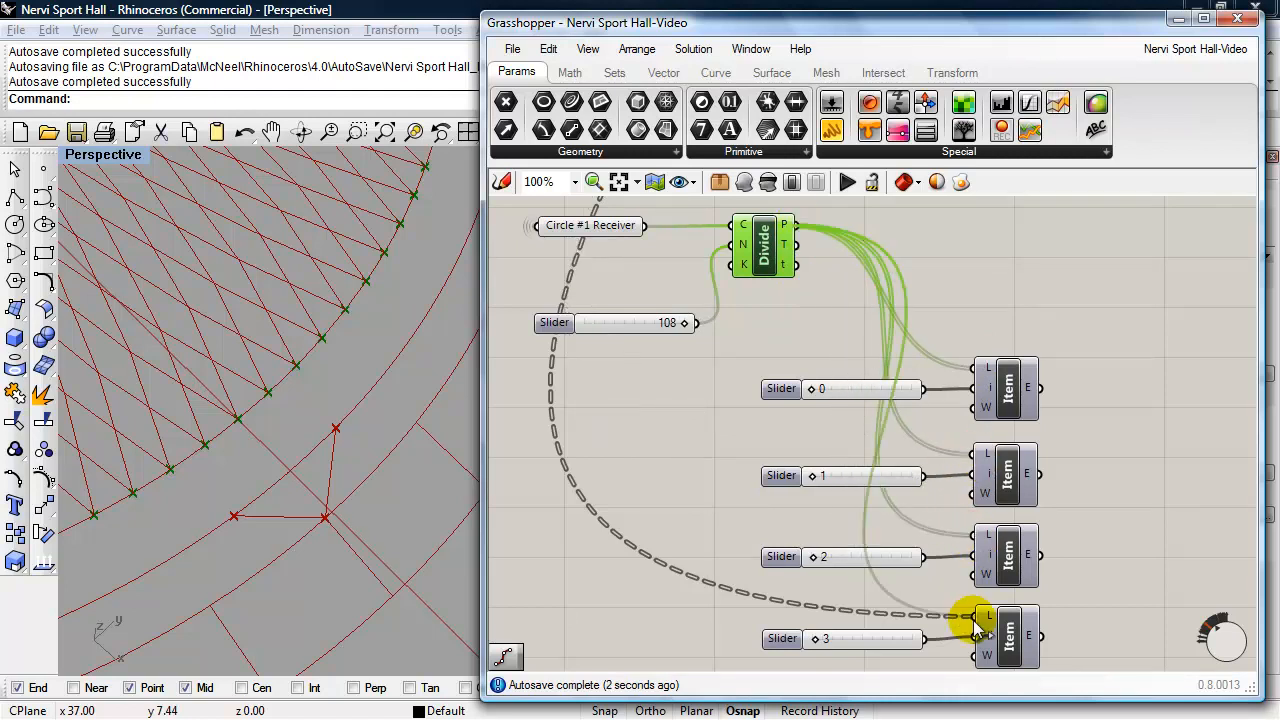
{"action": "left_click", "coordinate": [1120, 486]}
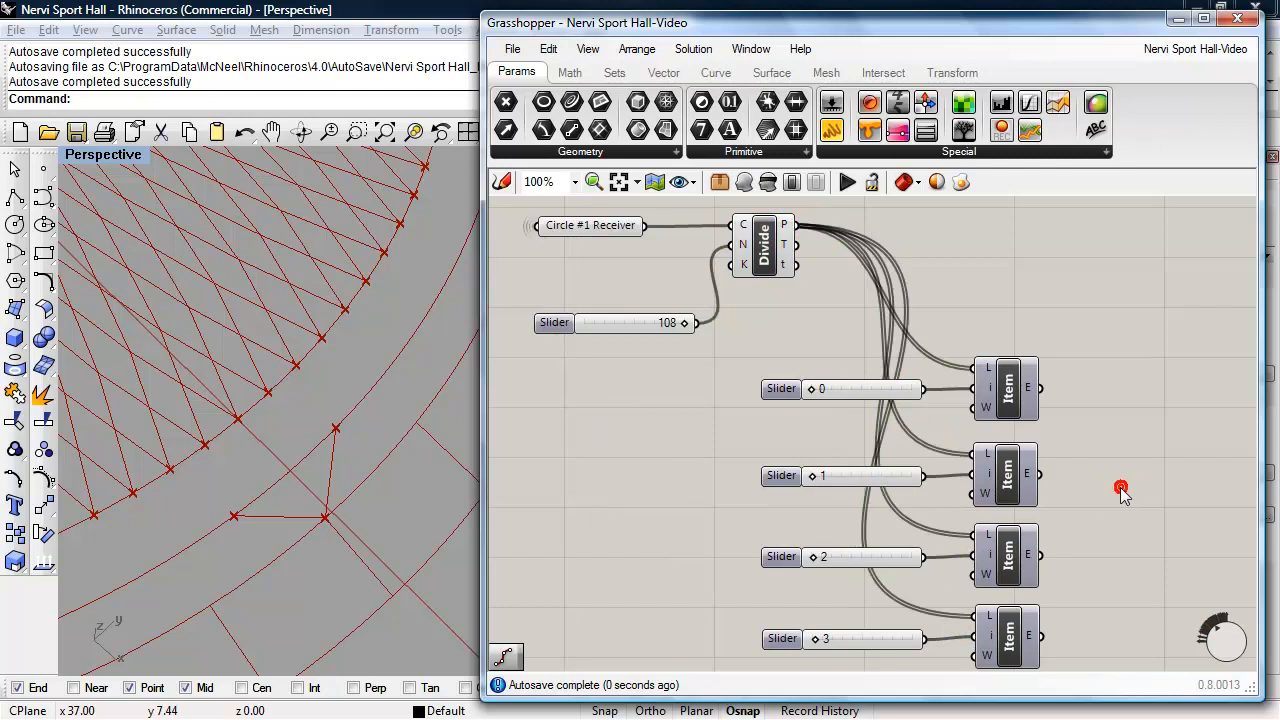
- Check which Circle #1 division points the four copied List Items pick, all together and one by one, in the viewport
{"action": "left_click", "coordinate": [1022, 405]}
{"action": "left_click_drag", "start_coordinate": [1092, 341], "coordinate": [1022, 648]}
{"action": "left_click", "coordinate": [743, 184]}
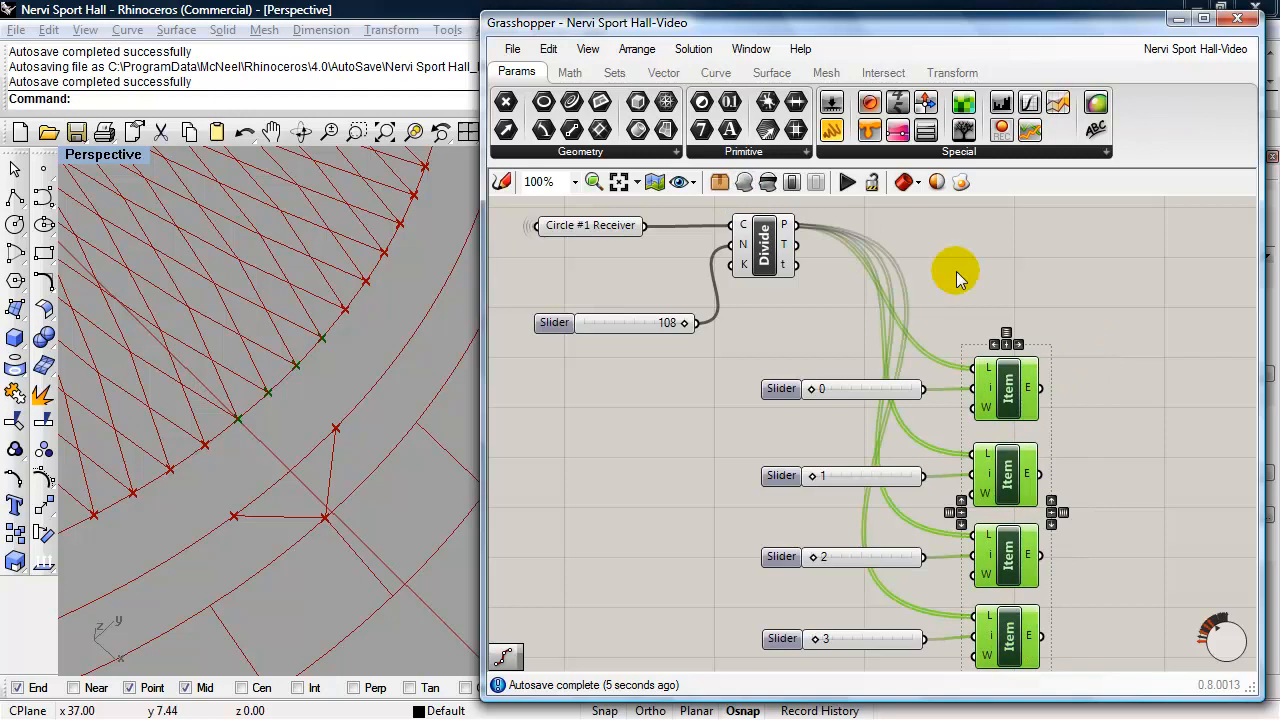
{"action": "left_click", "coordinate": [955, 271]}
{"action": "left_click", "coordinate": [1001, 390]}
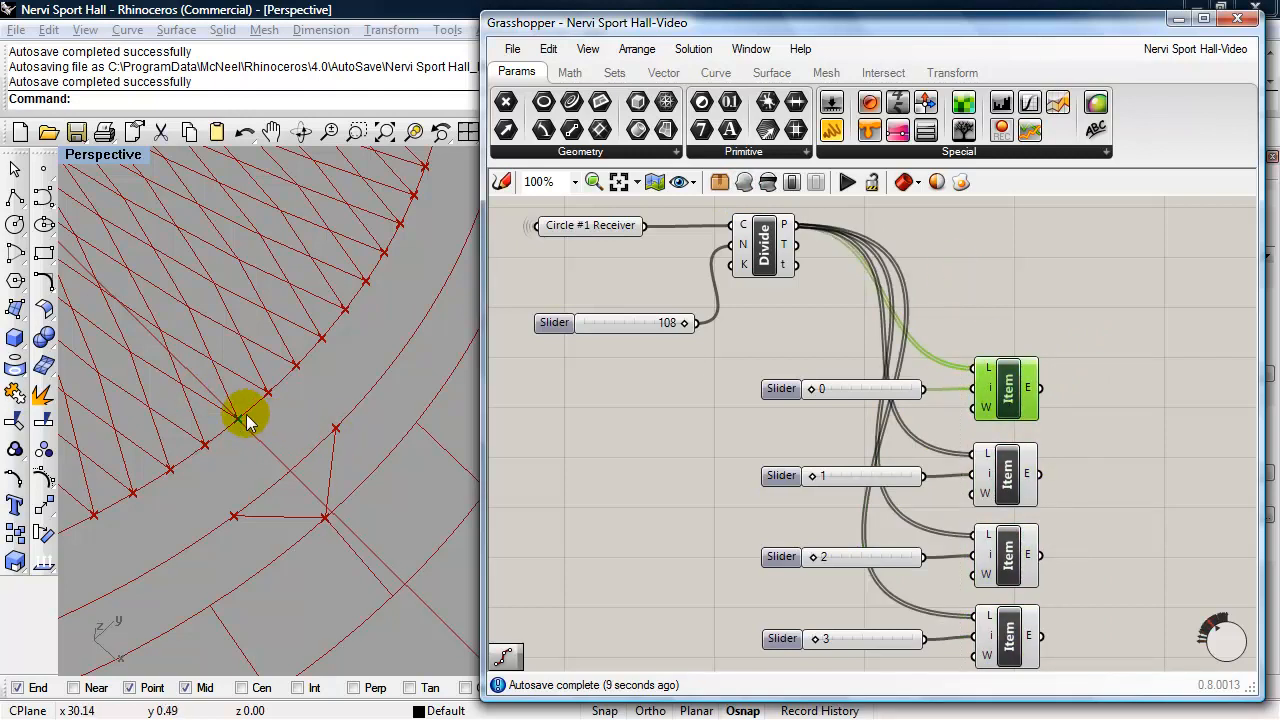
{"action": "left_click", "coordinate": [1004, 474]}
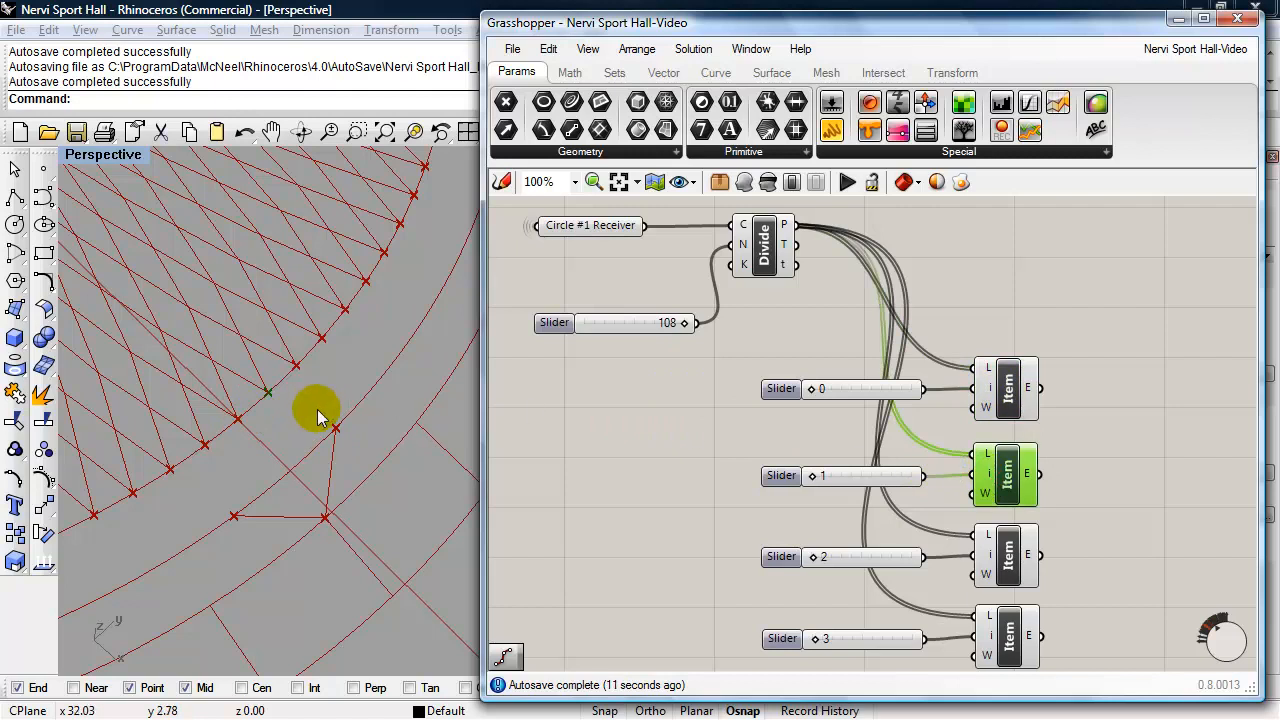
{"action": "left_click", "coordinate": [1006, 555]}
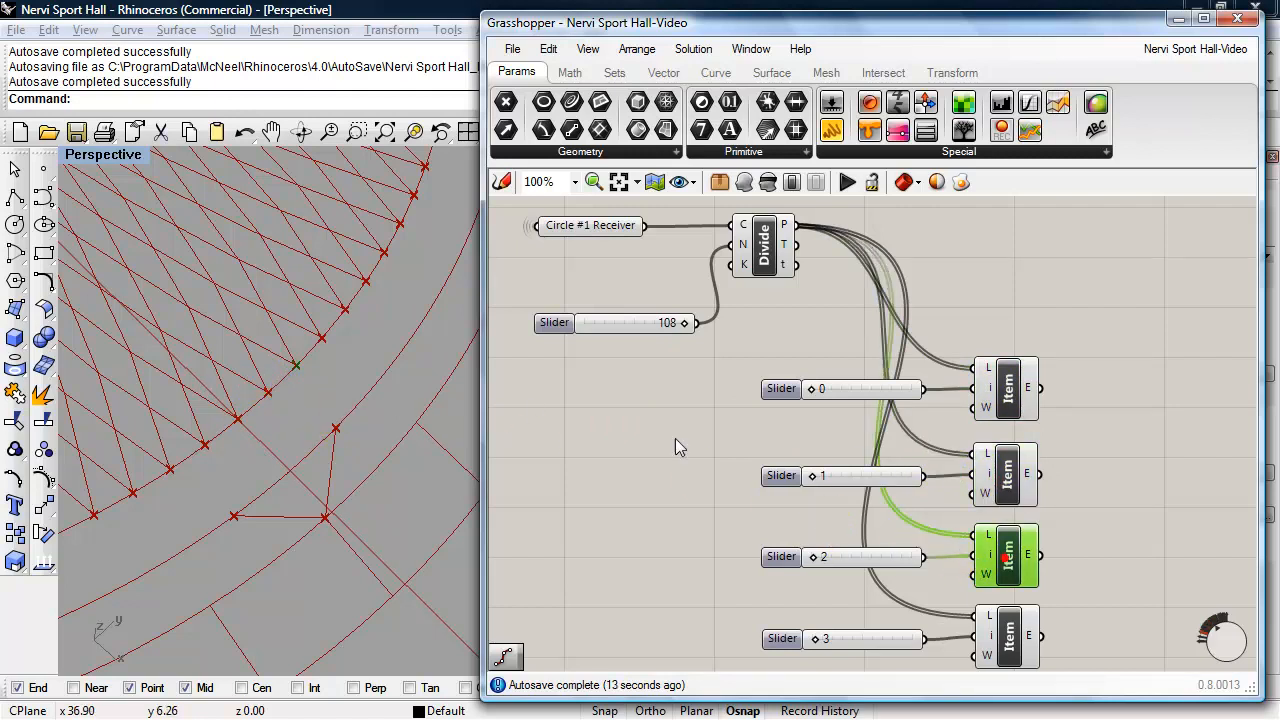
{"action": "left_click_drag", "start_coordinate": [971, 619], "coordinate": [967, 614]}
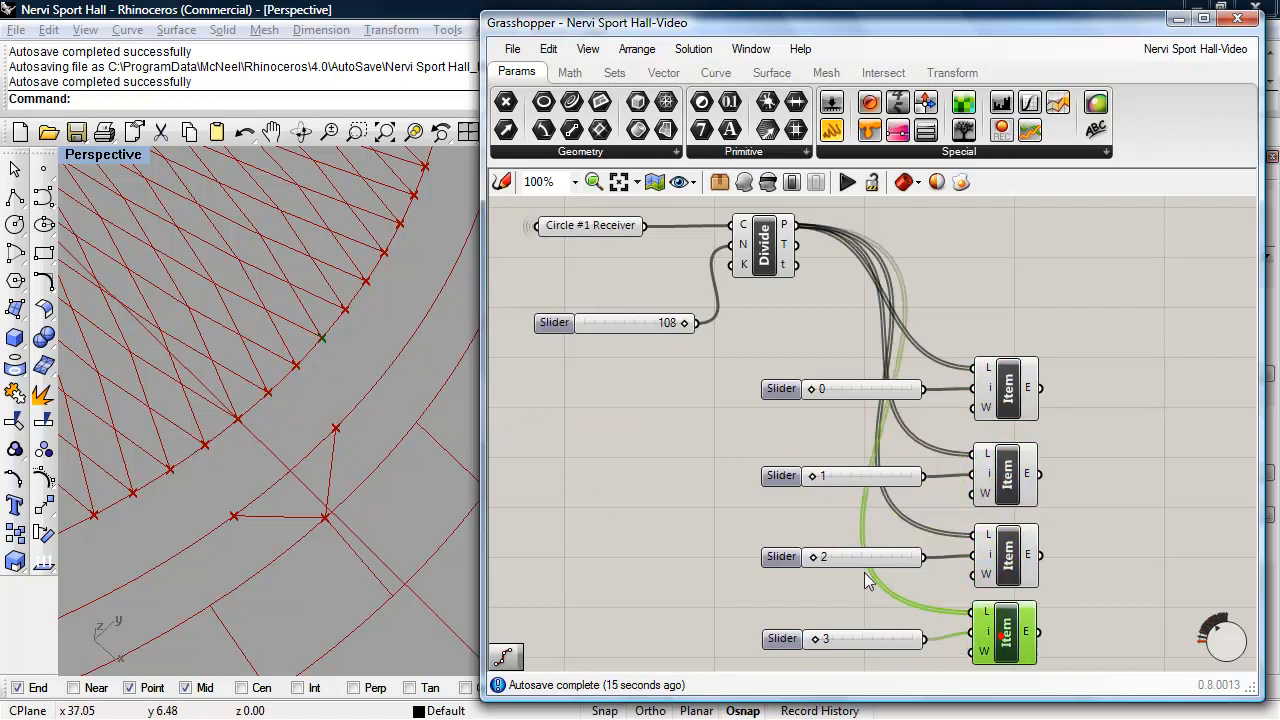
{"action": "right_click_drag", "start_coordinate": [1088, 473], "coordinate": [990, 516]}
{"action": "scroll", "coordinate": [1030, 430], "scroll_direction": "down", "scroll_amount": 1}
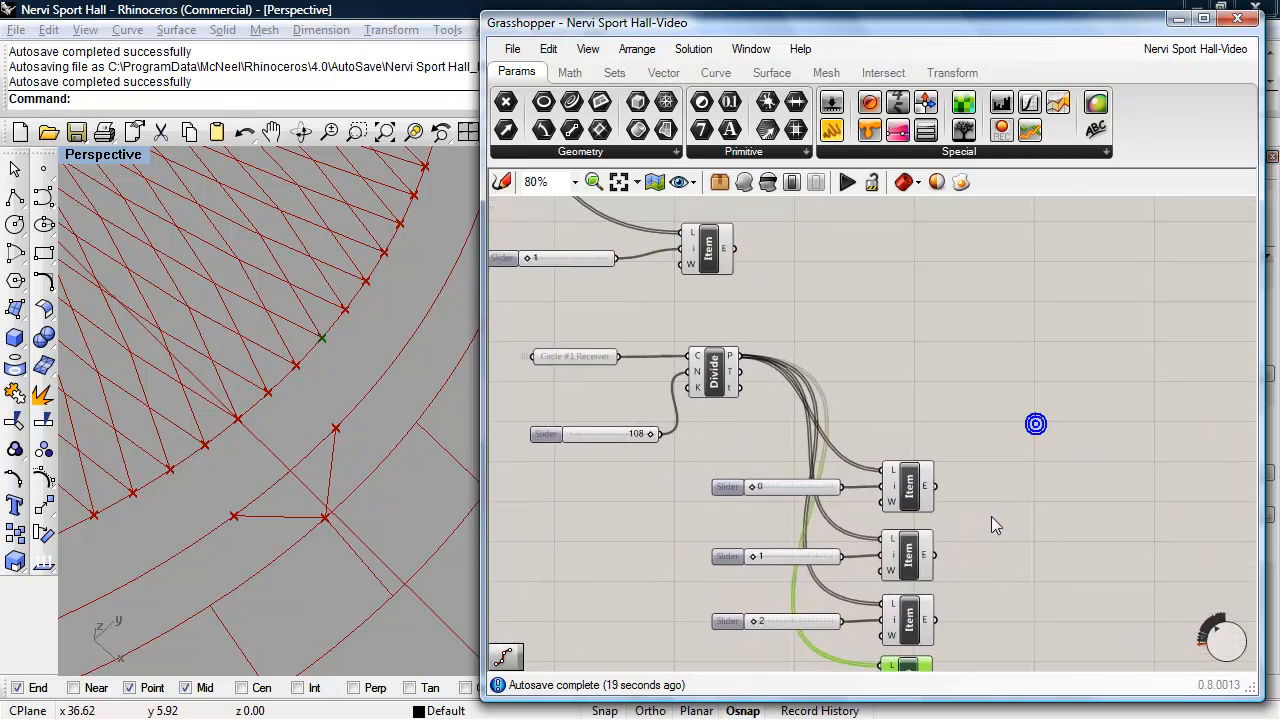
{"action": "right_click_drag", "start_coordinate": [966, 437], "coordinate": [969, 391]}
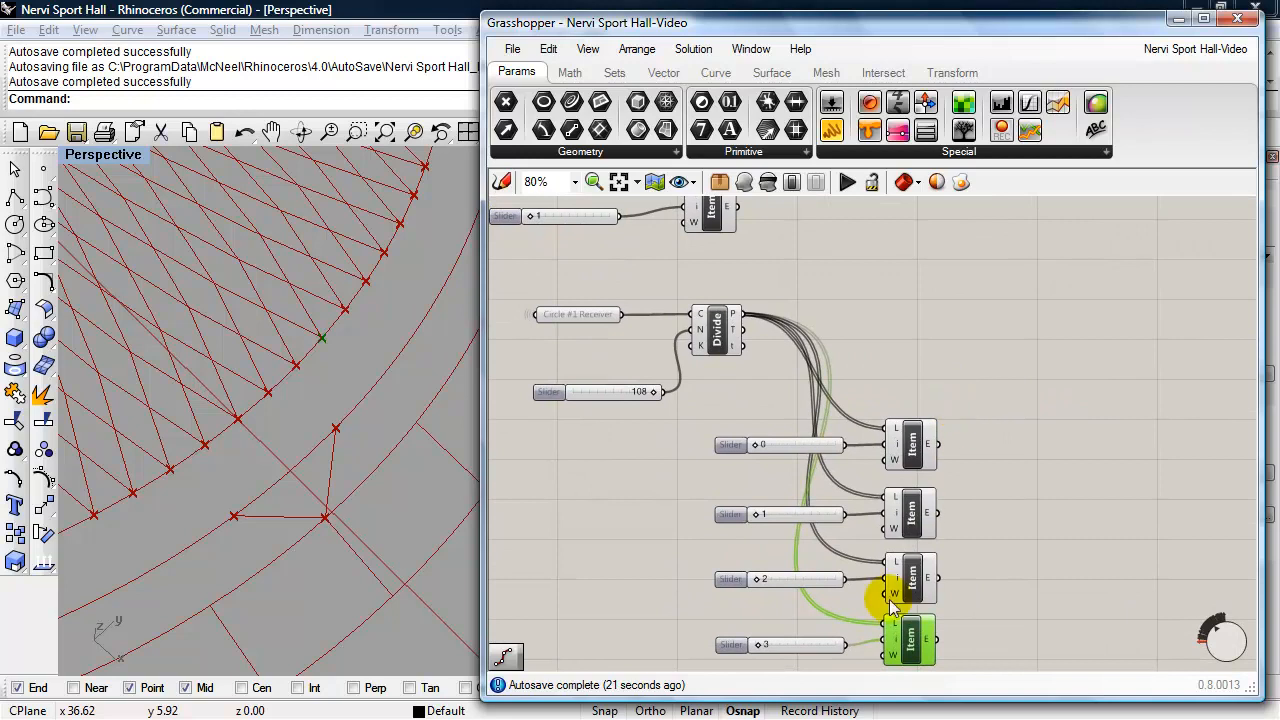
- Extend the Grasshopper window's height slightly and move the column List Item with its slider at 1 closer to the Circle #1 Divide component
{"action": "left_click_drag", "start_coordinate": [905, 699], "coordinate": [905, 714]}
{"action": "right_click_drag", "start_coordinate": [1017, 529], "coordinate": [1020, 546]}
{"action": "left_click_drag", "start_coordinate": [815, 302], "coordinate": [562, 221]}
{"action": "left_click_drag", "start_coordinate": [716, 241], "coordinate": [733, 283]}
{"action": "right_click_drag", "start_coordinate": [929, 334], "coordinate": [935, 317]}
{"action": "left_click", "coordinate": [935, 317]}
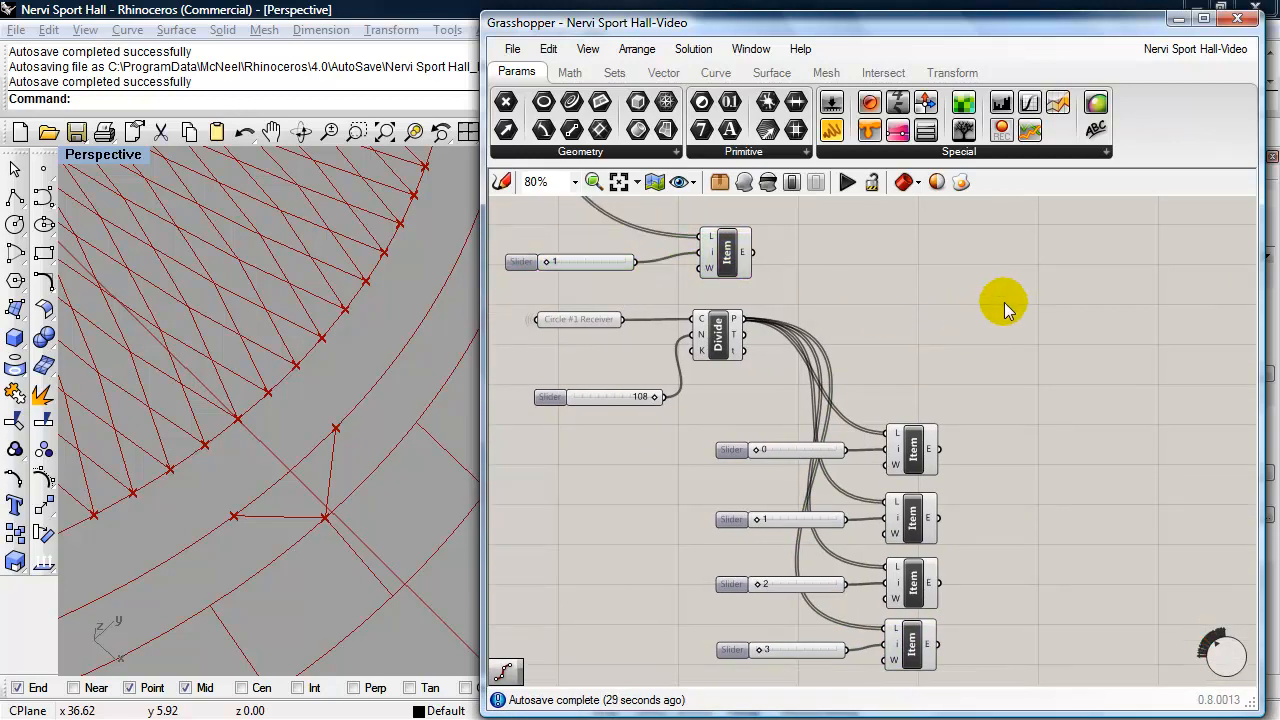
- Add a Line component beside the copied List Items and connect the column List Item with index 1 to its A input
{"action": "double_click", "coordinate": [1141, 295]}
{"action": "type", "text": "line"}
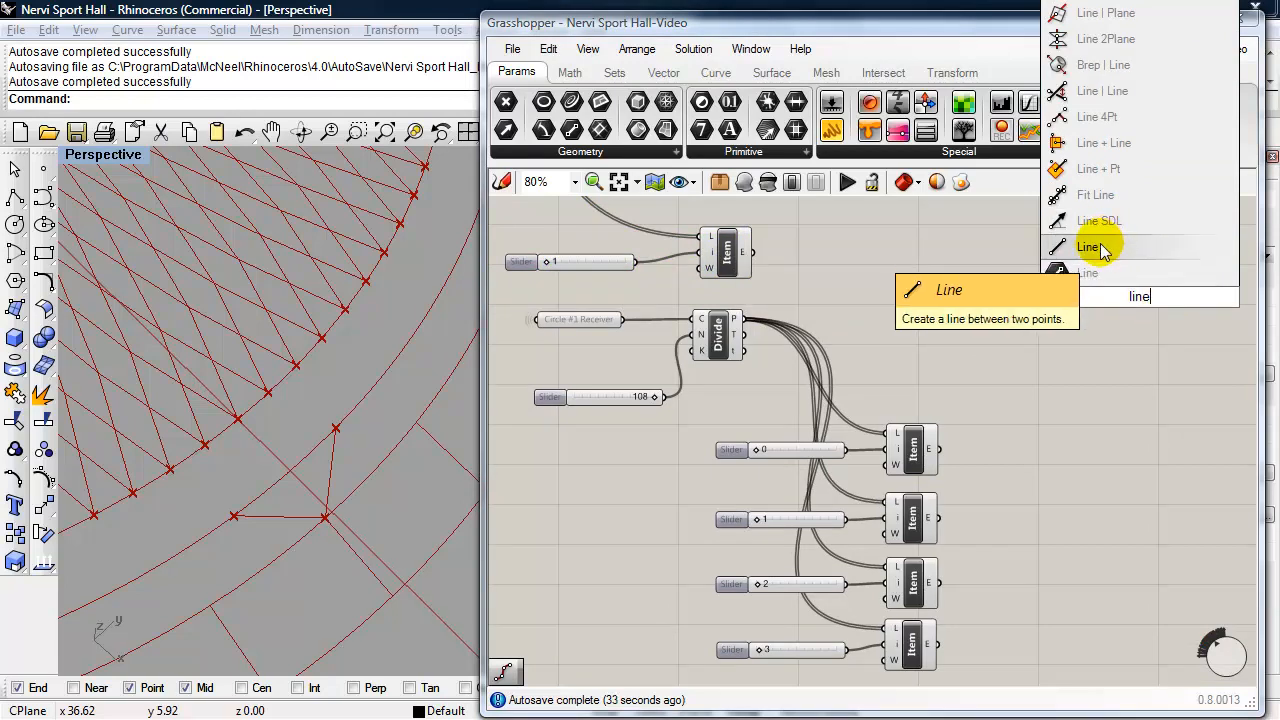
{"action": "left_click", "coordinate": [1103, 250]}
{"action": "left_click_drag", "start_coordinate": [1143, 300], "coordinate": [1065, 338]}
{"action": "left_click_drag", "start_coordinate": [754, 255], "coordinate": [1058, 332]}
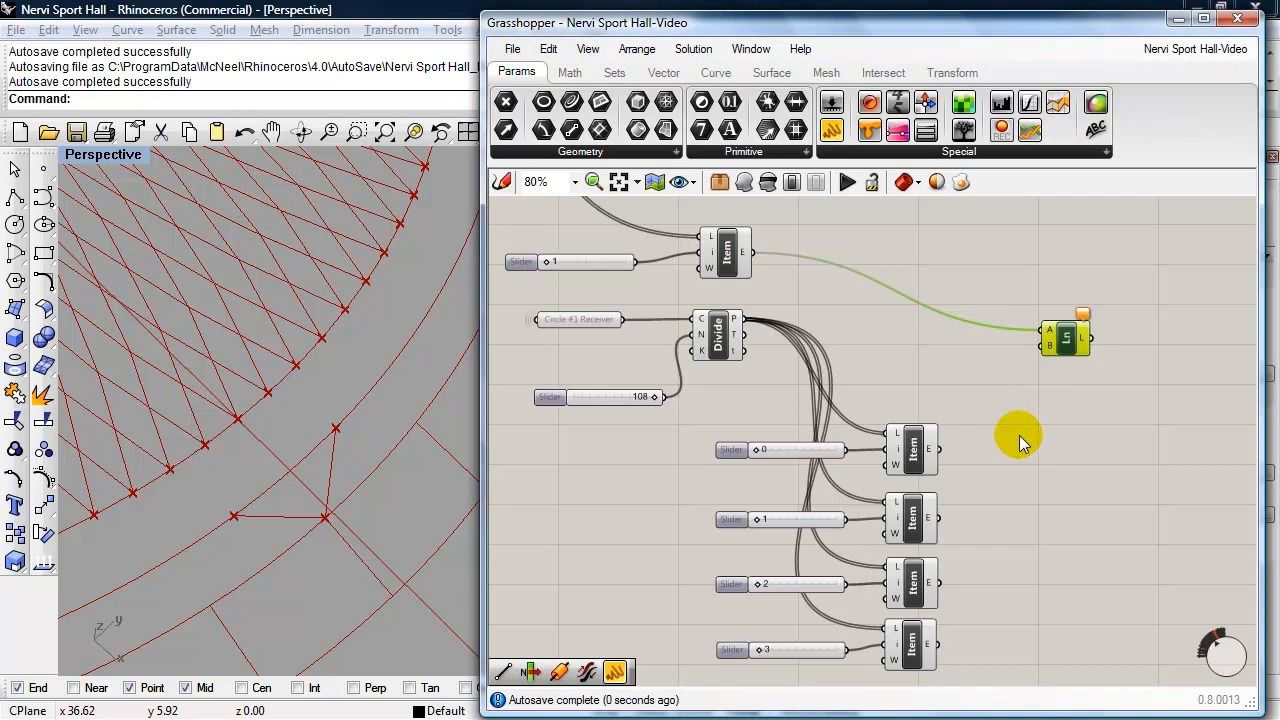
- Connect the outputs of all four Circle #1 List Items to the B input of the new Line component
{"action": "left_click_drag", "start_coordinate": [938, 450], "coordinate": [1045, 346]}
{"action": "left_click_drag", "start_coordinate": [1000, 397], "coordinate": [1040, 347], "text": "shift"}
{"action": "left_click_drag", "start_coordinate": [941, 583], "coordinate": [1044, 346], "text": "shift"}
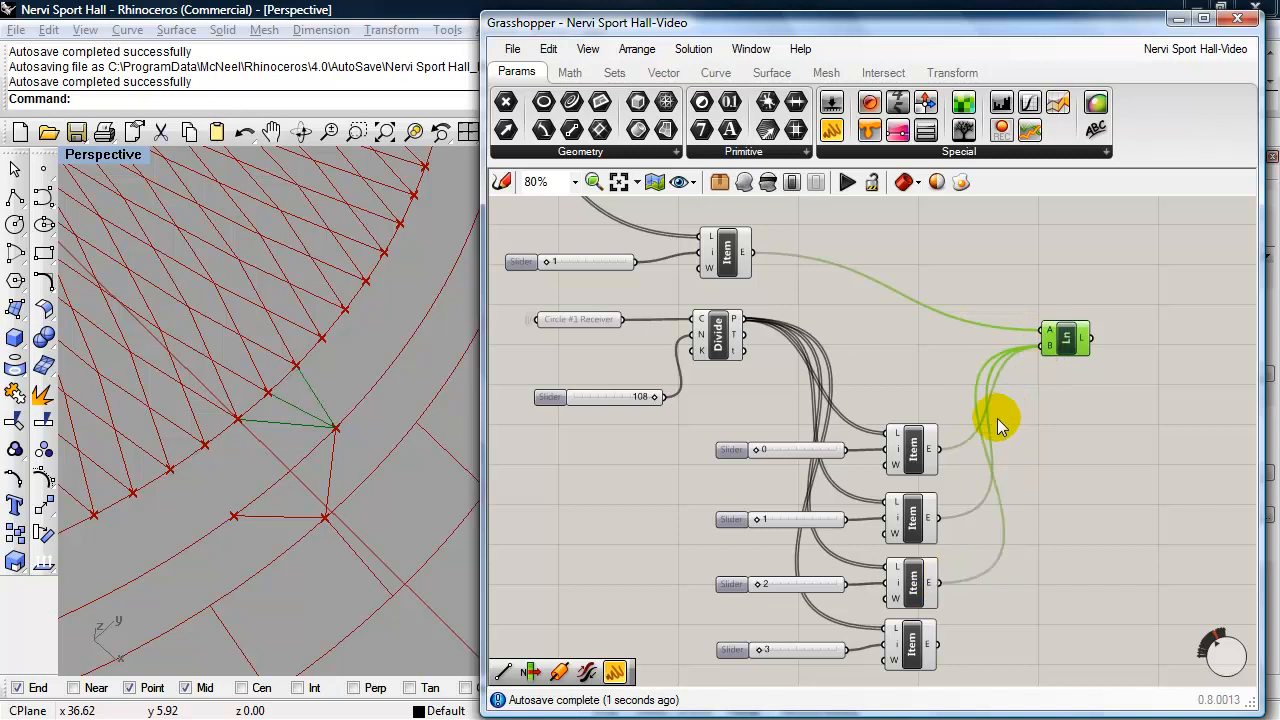
{"action": "left_click_drag", "start_coordinate": [938, 644], "coordinate": [1048, 348], "text": "shift"}
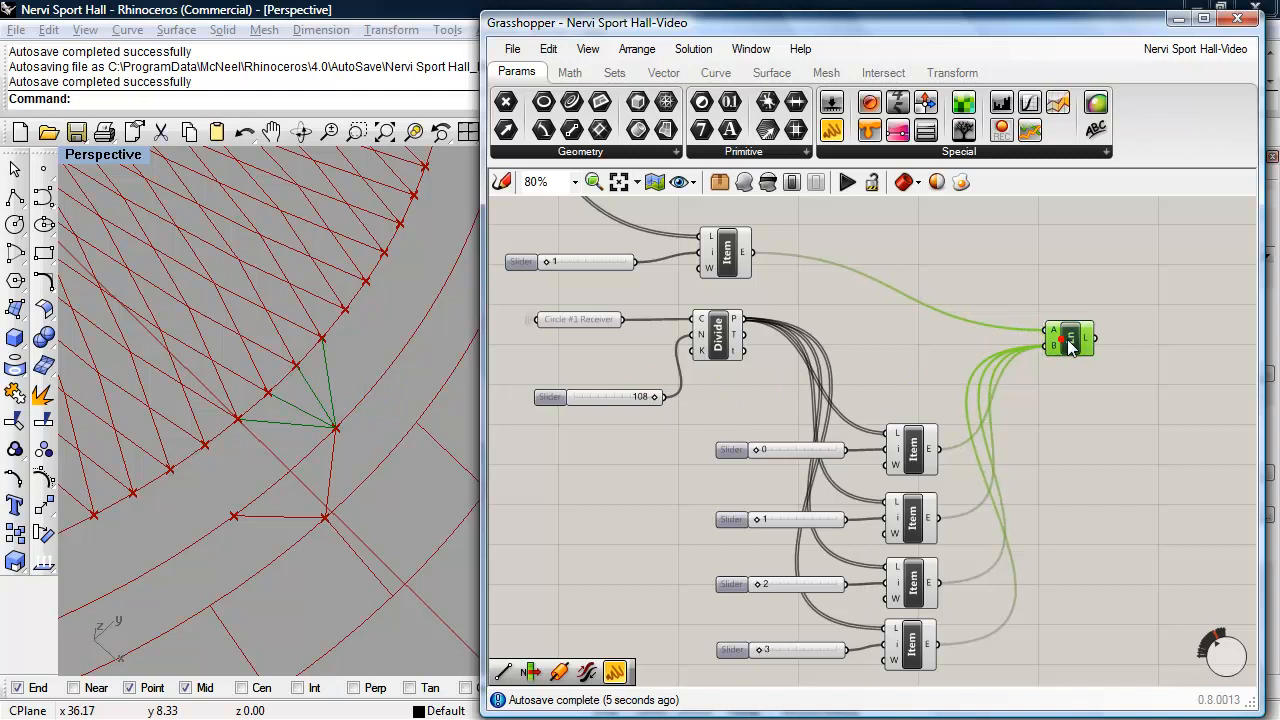
- Turn off the preview of the Circle #1 Divide component and of the five List Items feeding the new Line
{"action": "left_click", "coordinate": [716, 348]}
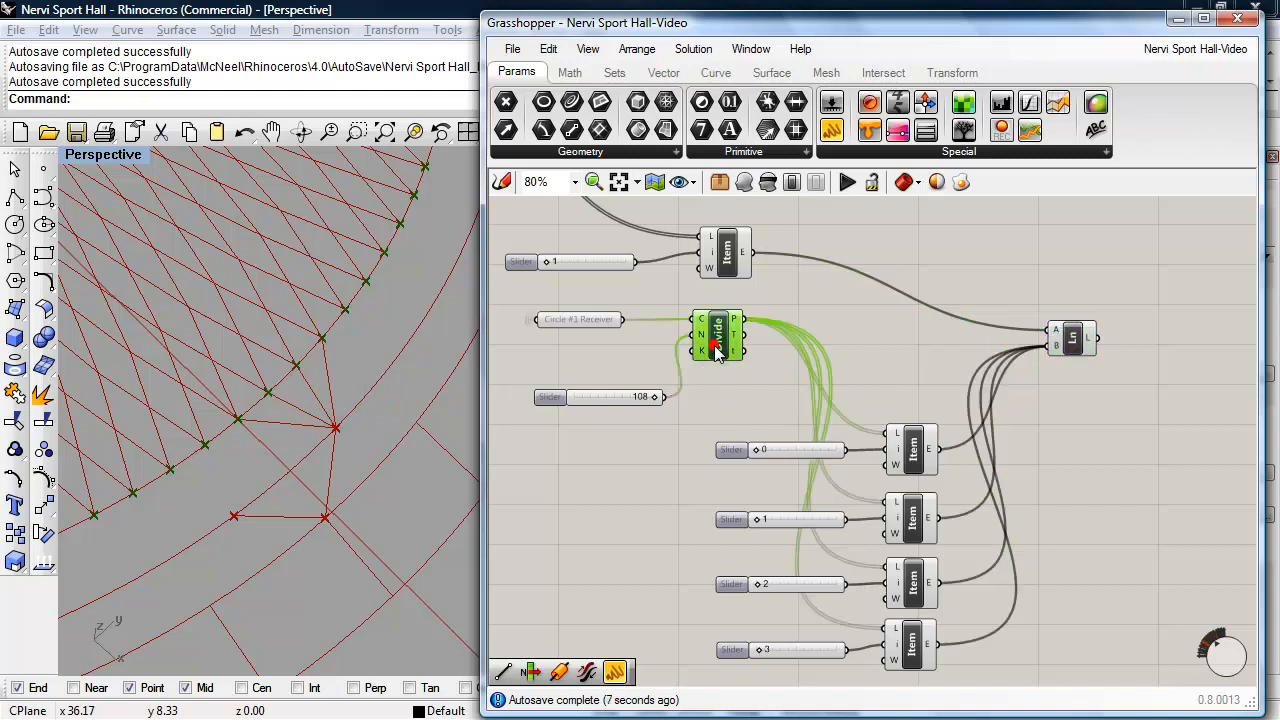
{"action": "left_click", "coordinate": [745, 185]}
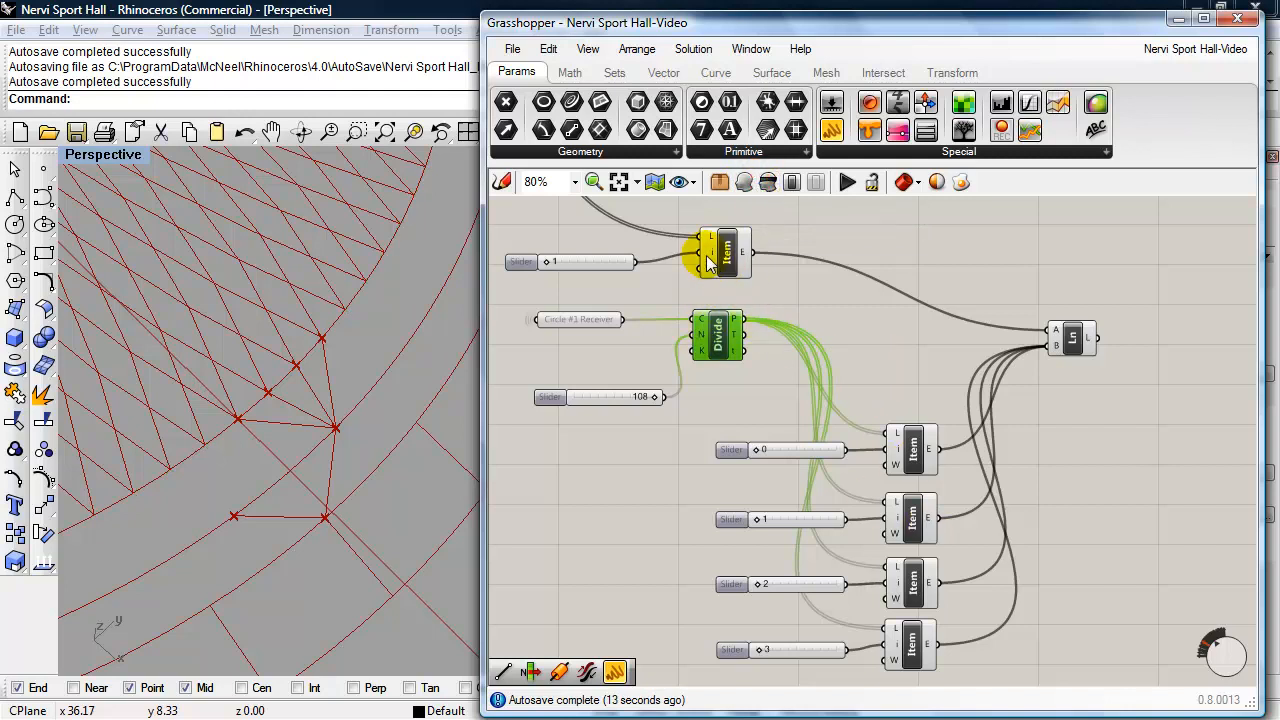
{"action": "left_click_drag", "start_coordinate": [928, 377], "coordinate": [923, 657]}
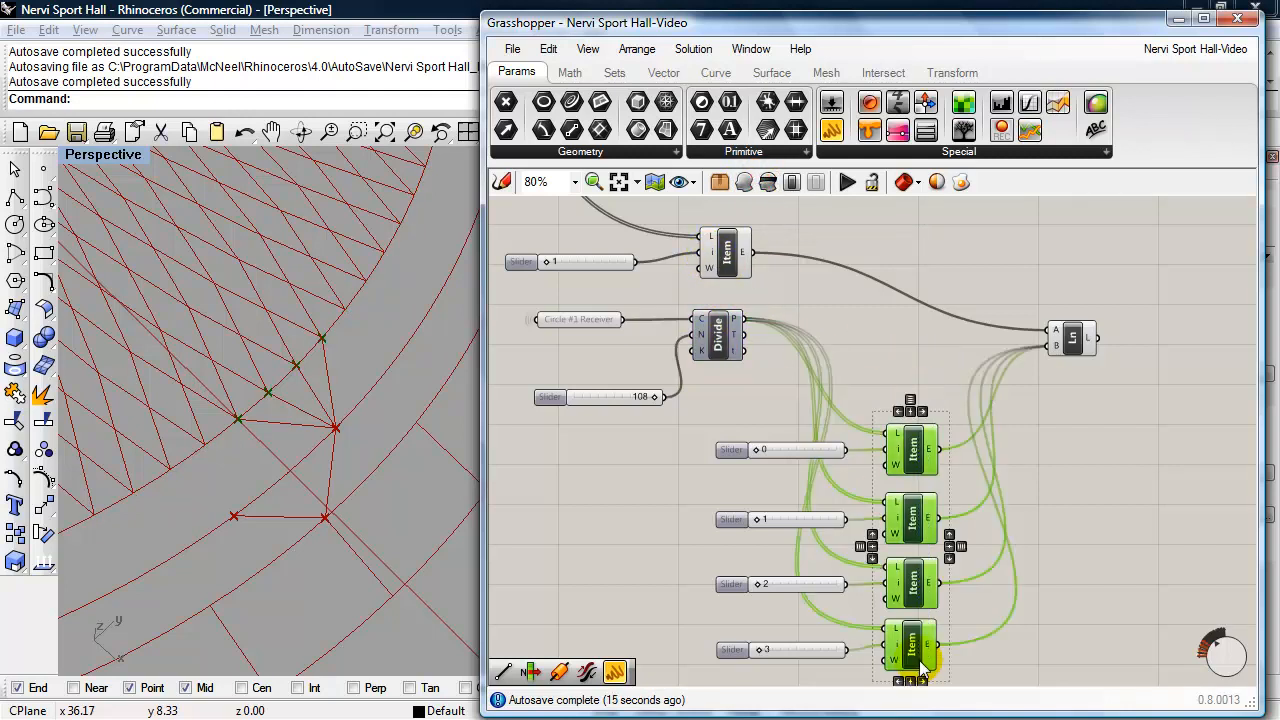
{"action": "left_click", "coordinate": [733, 270], "text": "shift"}
{"action": "left_click", "coordinate": [770, 181]}
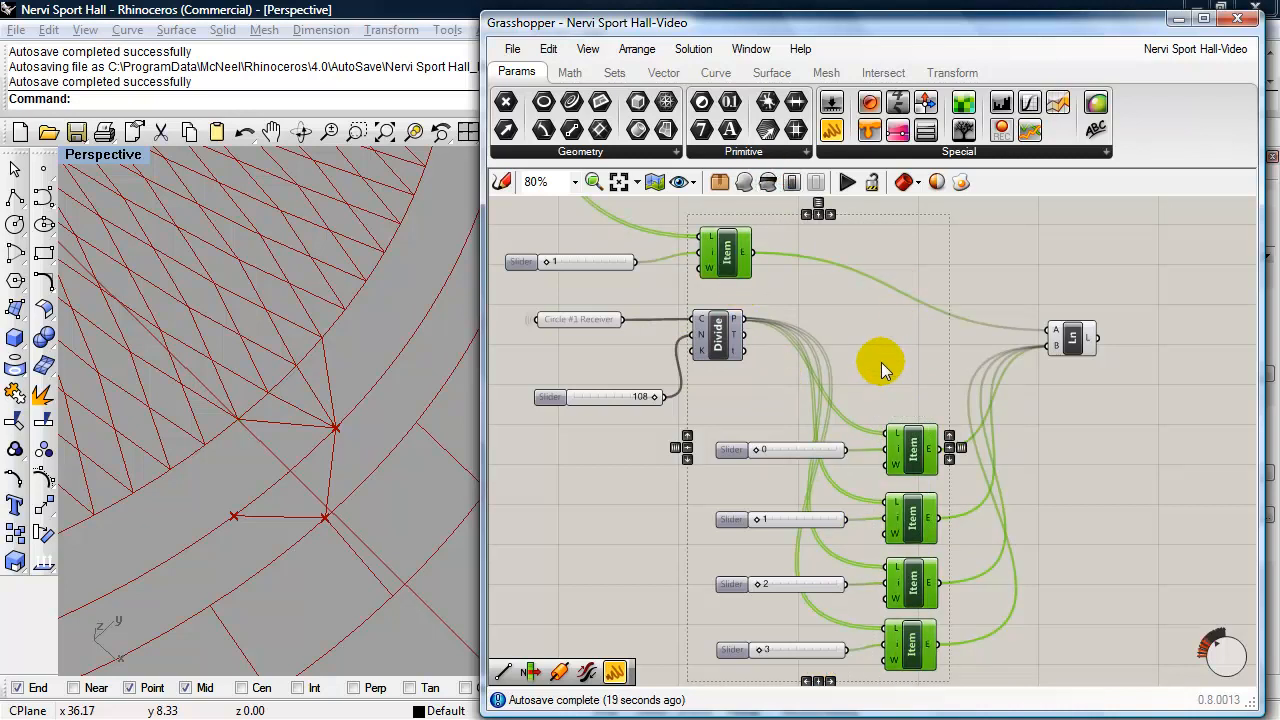
- Turn off the preview of the three List Items with indices 0, 1 and 71 that feed the upper Line component
{"action": "scroll", "coordinate": [884, 349], "scroll_direction": "down", "scroll_amount": 1}
{"action": "right_click_drag", "start_coordinate": [886, 354], "coordinate": [977, 529]}
{"action": "scroll", "coordinate": [876, 430], "scroll_direction": "up", "scroll_amount": 1}
{"action": "right_click_drag", "start_coordinate": [886, 437], "coordinate": [993, 490]}
{"action": "left_click", "coordinate": [866, 523]}
{"action": "left_click", "coordinate": [850, 462], "text": "shift"}
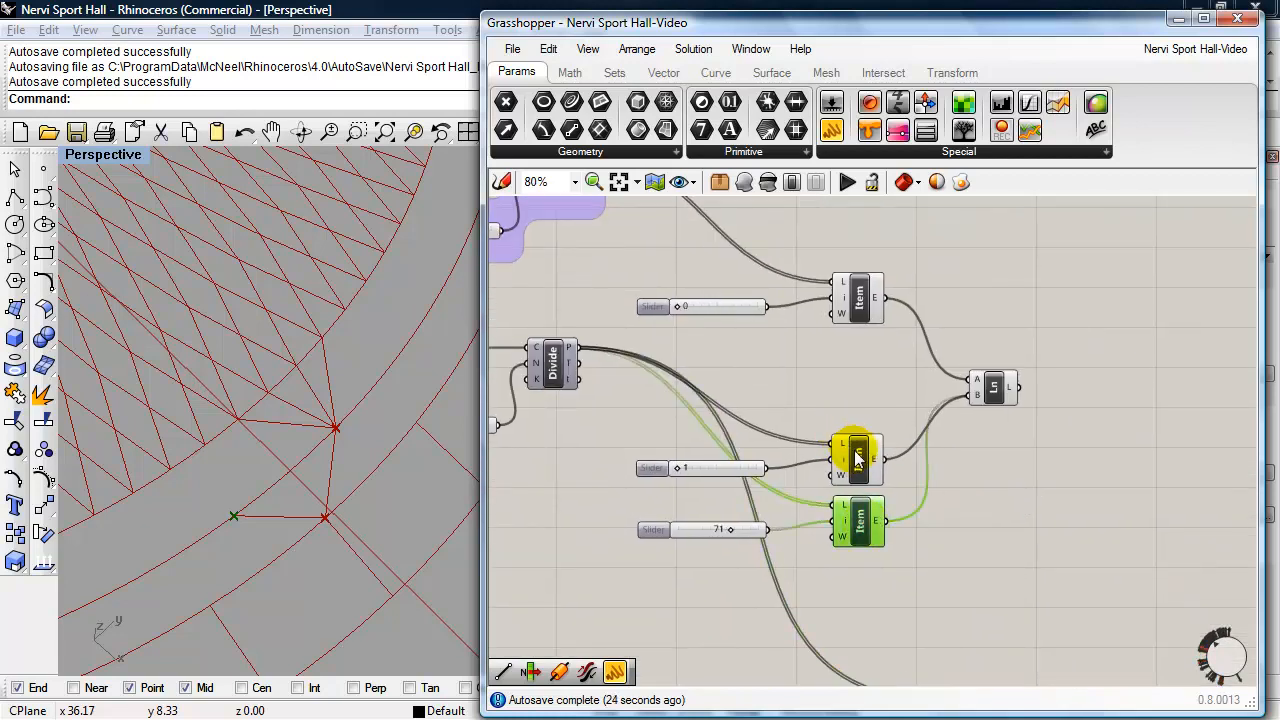
{"action": "left_click", "coordinate": [857, 298], "text": "shift"}
{"action": "left_click", "coordinate": [763, 193]}
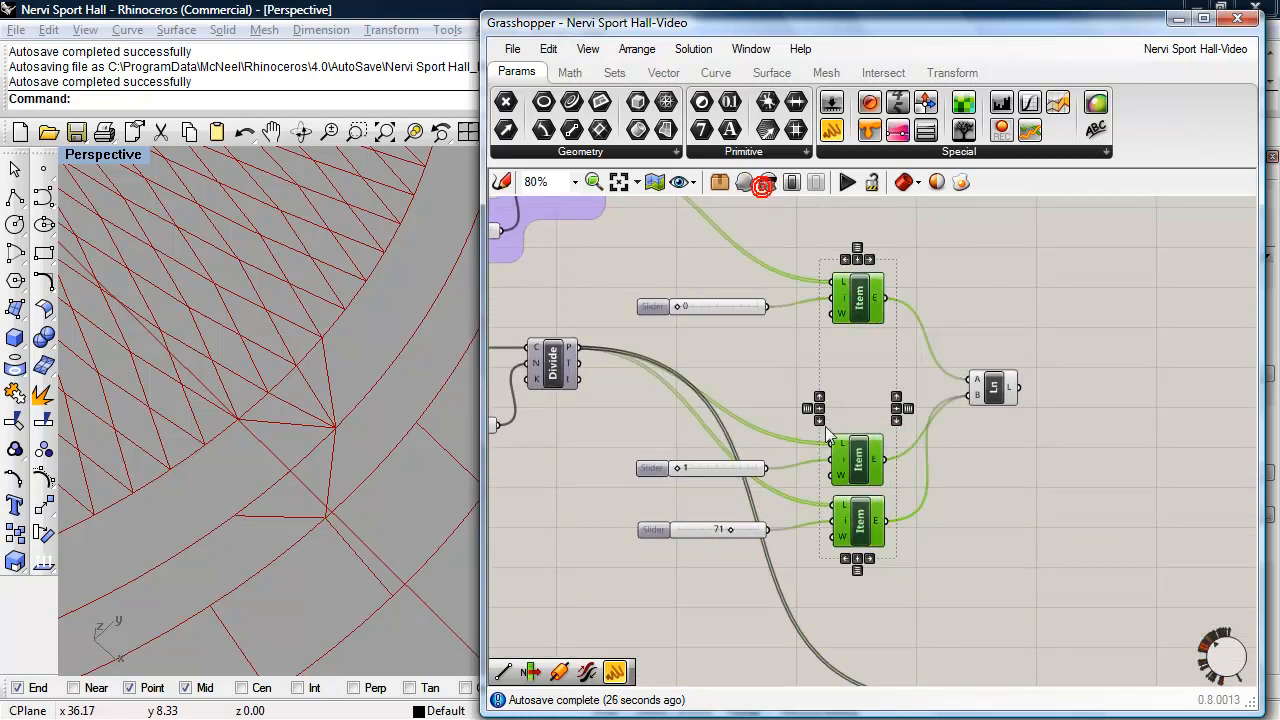
- Inspect the column lines in the perspective view and save the Grasshopper document
{"action": "right_click_drag", "start_coordinate": [1062, 535], "coordinate": [1040, 475]}
{"action": "right_click_drag", "start_coordinate": [314, 462], "coordinate": [309, 407]}
{"action": "scroll", "coordinate": [309, 407], "scroll_direction": "up", "scroll_amount": 6}
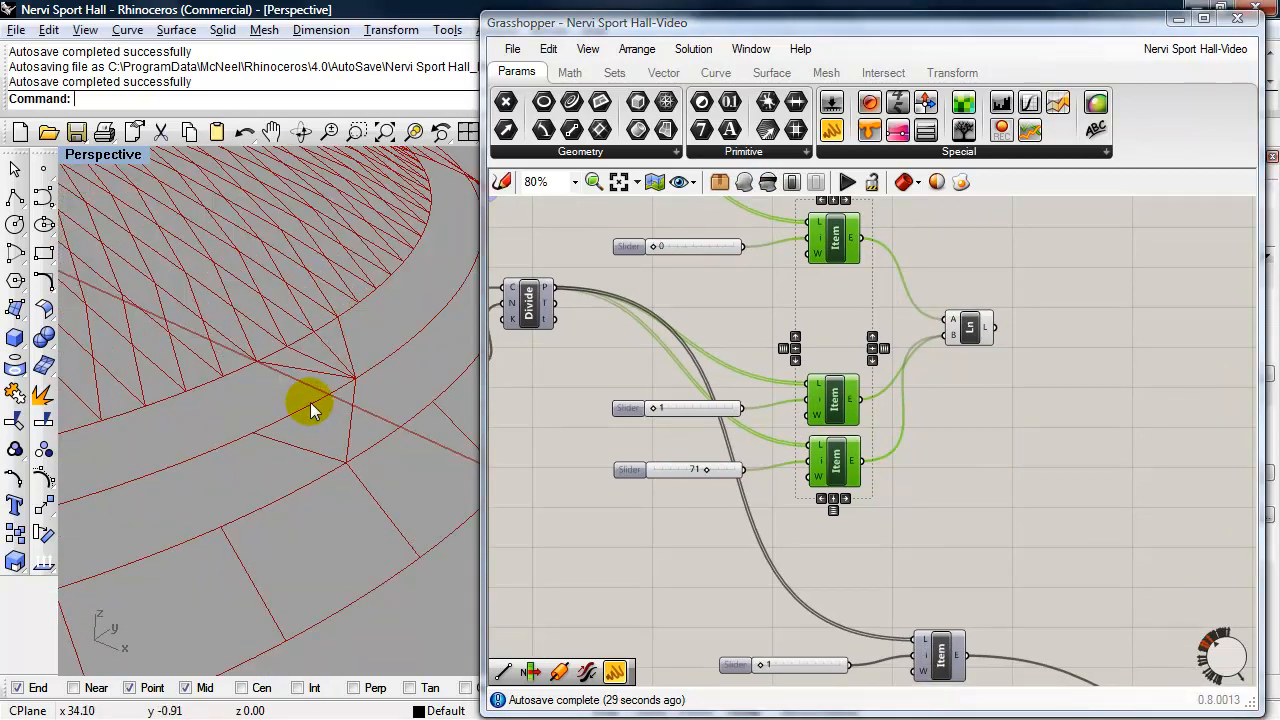
{"action": "scroll", "coordinate": [916, 416], "scroll_direction": "down", "scroll_amount": 3}
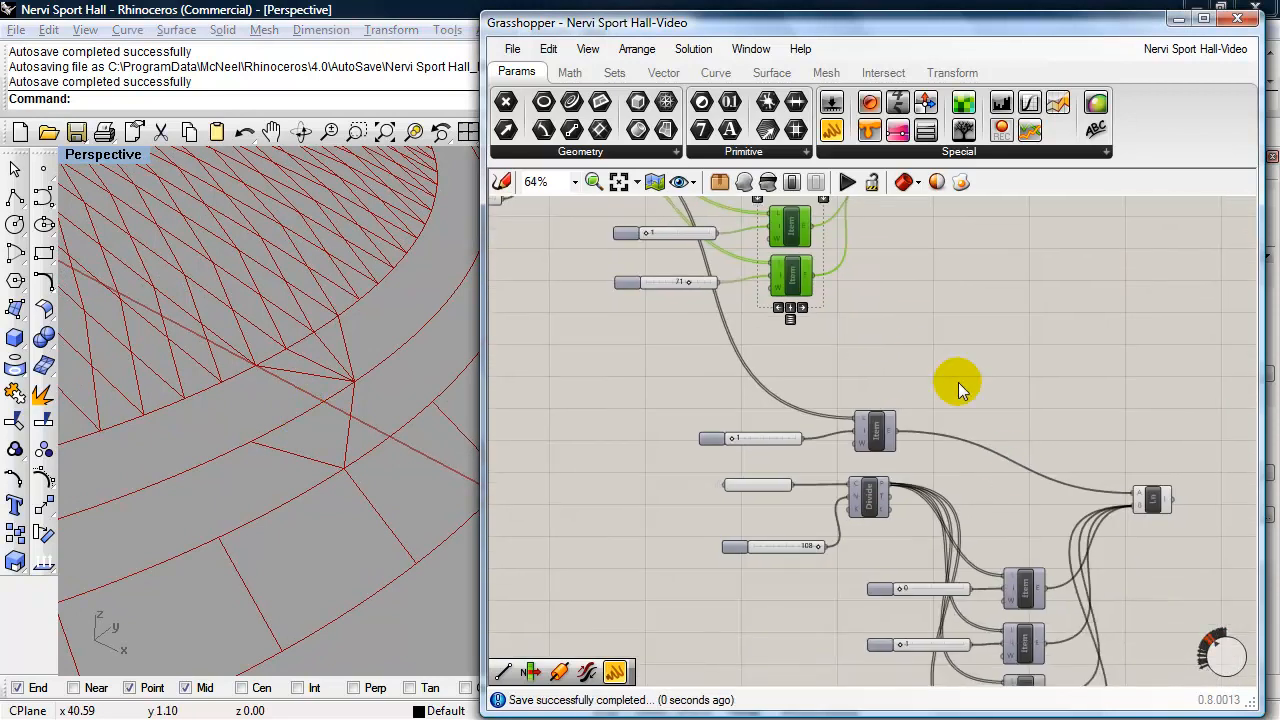
{"action": "right_click_drag", "start_coordinate": [956, 380], "coordinate": [873, 336]}
{"action": "left_click", "coordinate": [512, 49]}
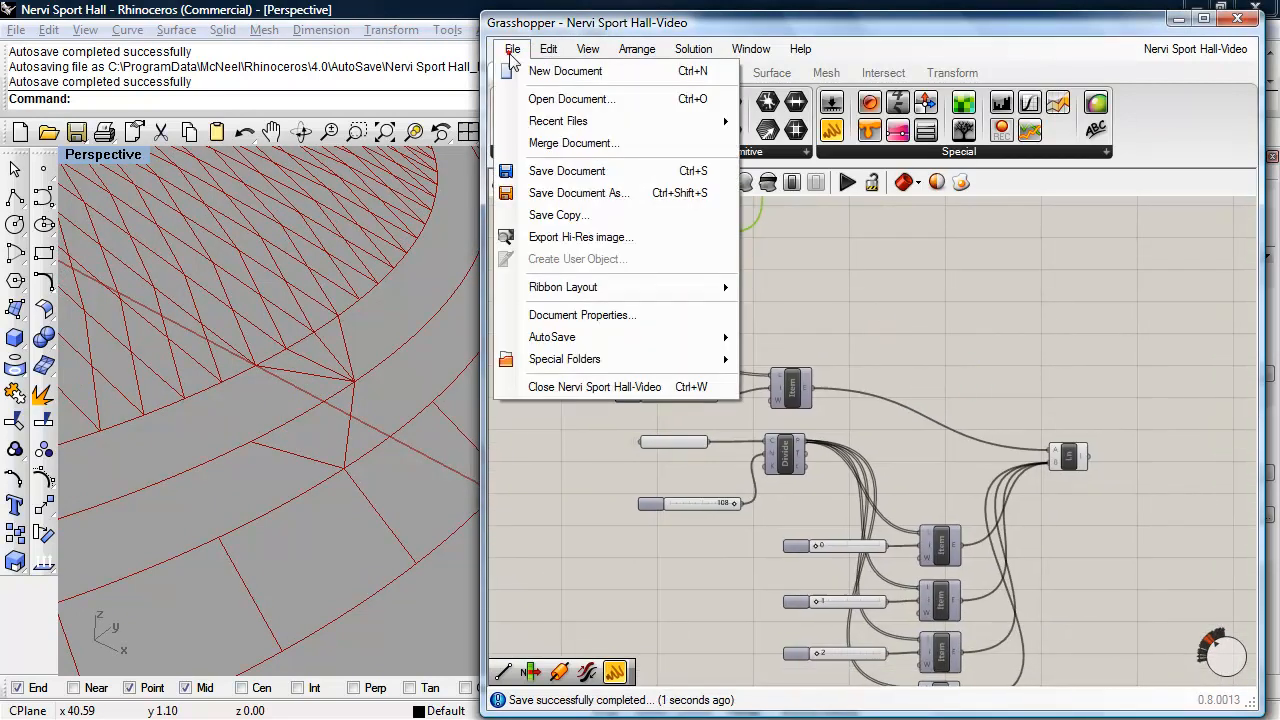
{"action": "left_click", "coordinate": [545, 170]}
- Move the whole lower group, from its sliders and Circle #1 Divide to its Line component, closer to the upper column components
{"action": "scroll", "coordinate": [998, 366], "scroll_direction": "down", "scroll_amount": 3}
{"action": "right_click_drag", "start_coordinate": [923, 292], "coordinate": [1018, 383]}
{"action": "scroll", "coordinate": [1010, 408], "scroll_direction": "down", "scroll_amount": 1}
{"action": "scroll", "coordinate": [997, 402], "scroll_direction": "up", "scroll_amount": 1}
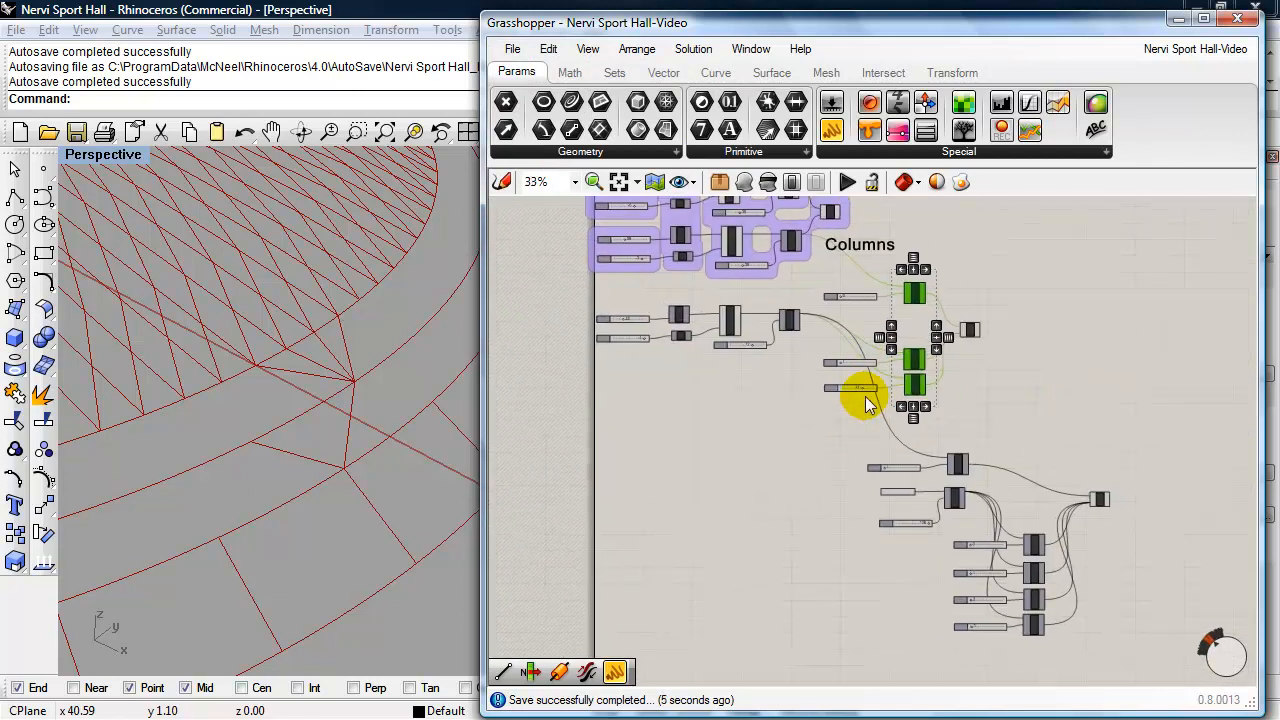
{"action": "left_click", "coordinate": [800, 494]}
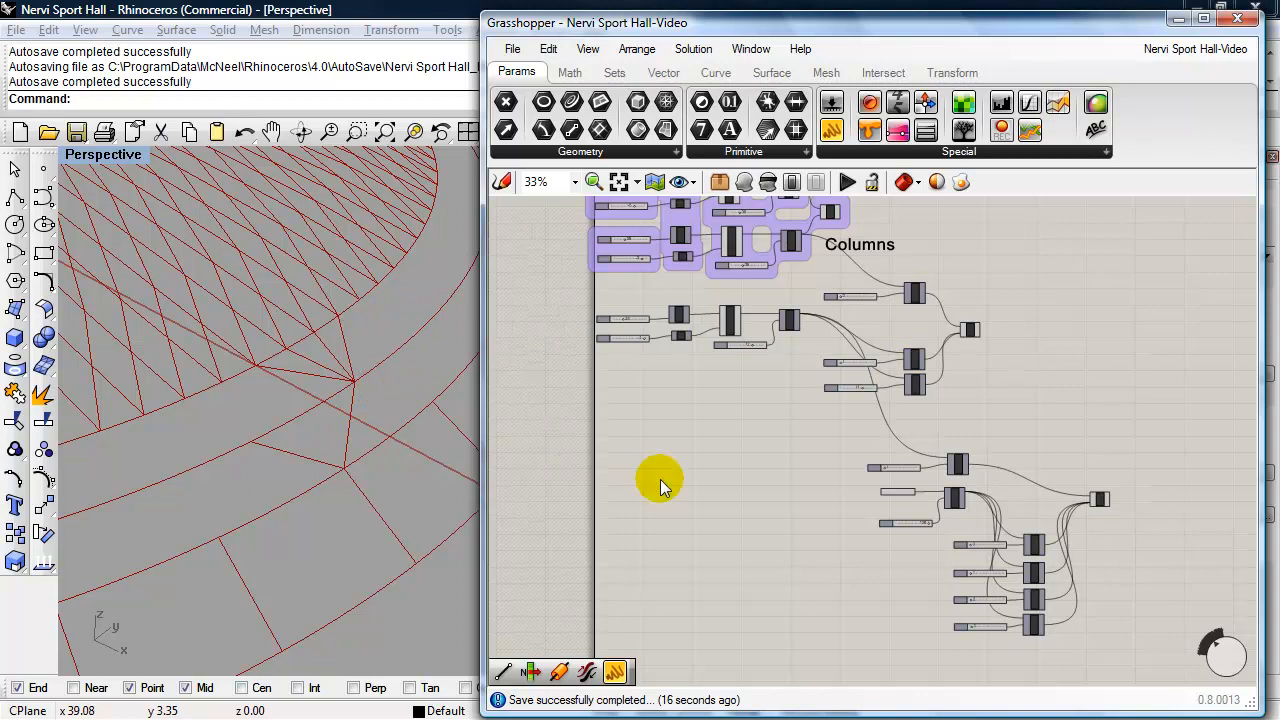
{"action": "left_click_drag", "start_coordinate": [1103, 626], "coordinate": [819, 471]}
{"action": "left_click_drag", "start_coordinate": [1028, 548], "coordinate": [930, 513]}
{"action": "left_click", "coordinate": [1106, 429]}
{"action": "right_click_drag", "start_coordinate": [1086, 431], "coordinate": [1028, 434]}
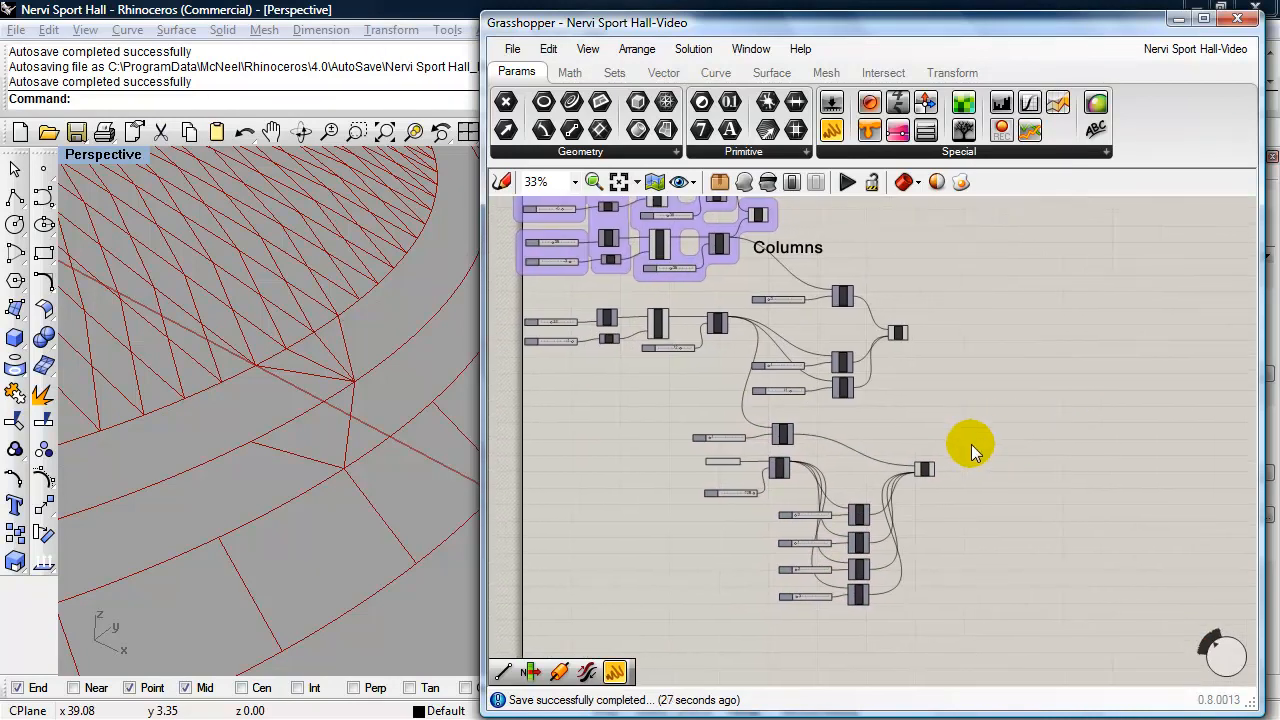
- Align the two Line components of the Columns section vertically above each other
{"action": "scroll", "coordinate": [961, 440], "scroll_direction": "up", "scroll_amount": 5}
{"action": "right_click_drag", "start_coordinate": [960, 438], "coordinate": [905, 548]}
{"action": "left_click_drag", "start_coordinate": [772, 284], "coordinate": [830, 294]}
{"action": "left_click_drag", "start_coordinate": [828, 607], "coordinate": [823, 598]}
{"action": "left_click", "coordinate": [821, 288], "text": "shift"}
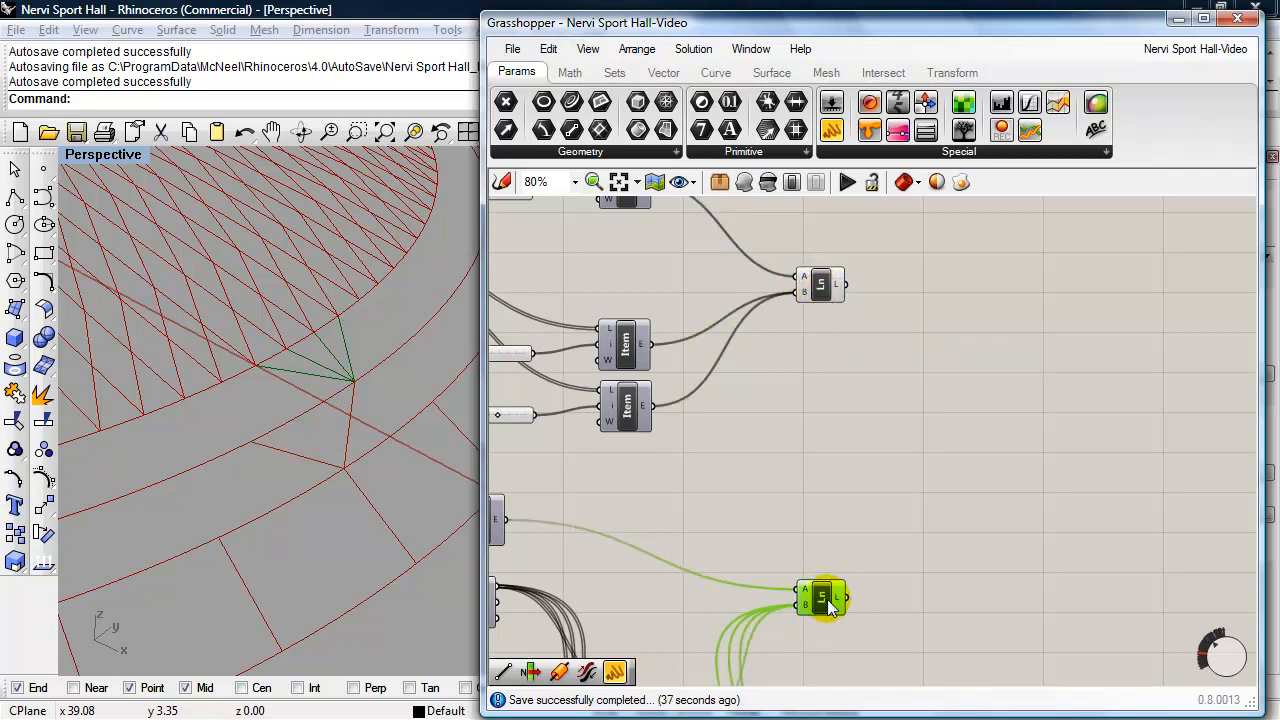
- Rename the upper Line component as "Ln V Column"
{"action": "left_click", "coordinate": [822, 285]}
{"action": "right_click", "coordinate": [826, 300]}
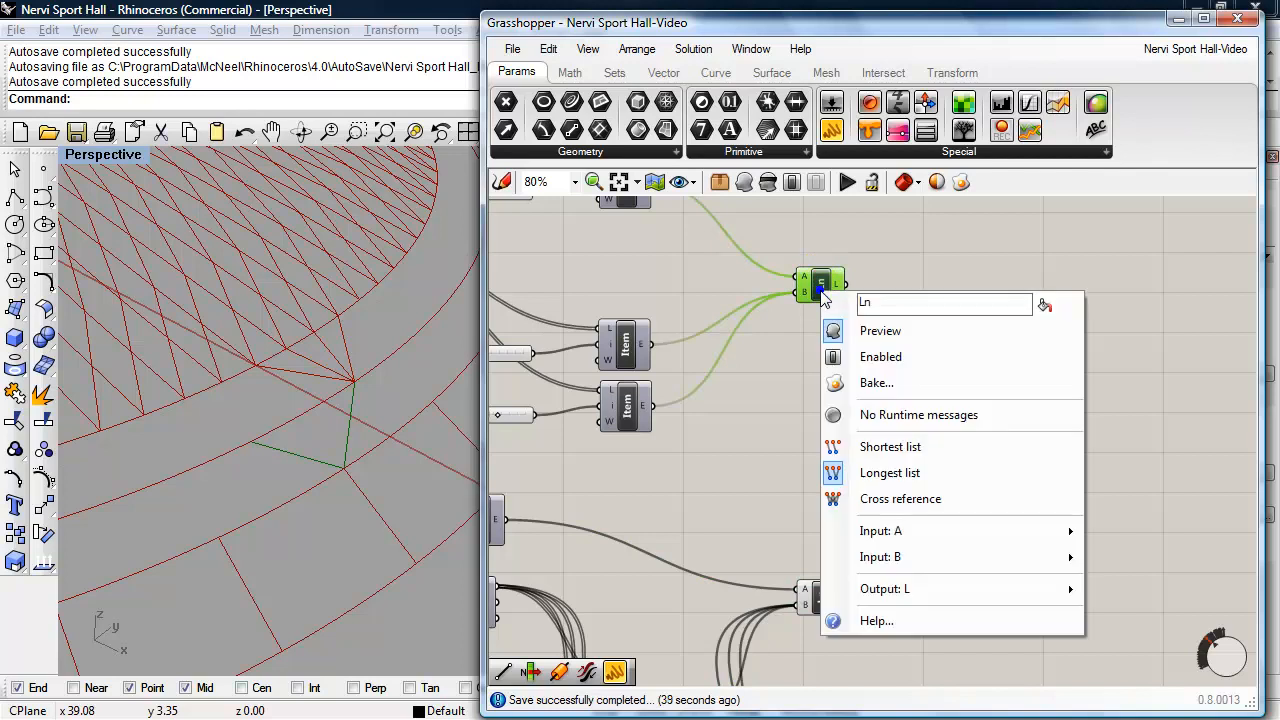
{"action": "type", "text": "V Column"}
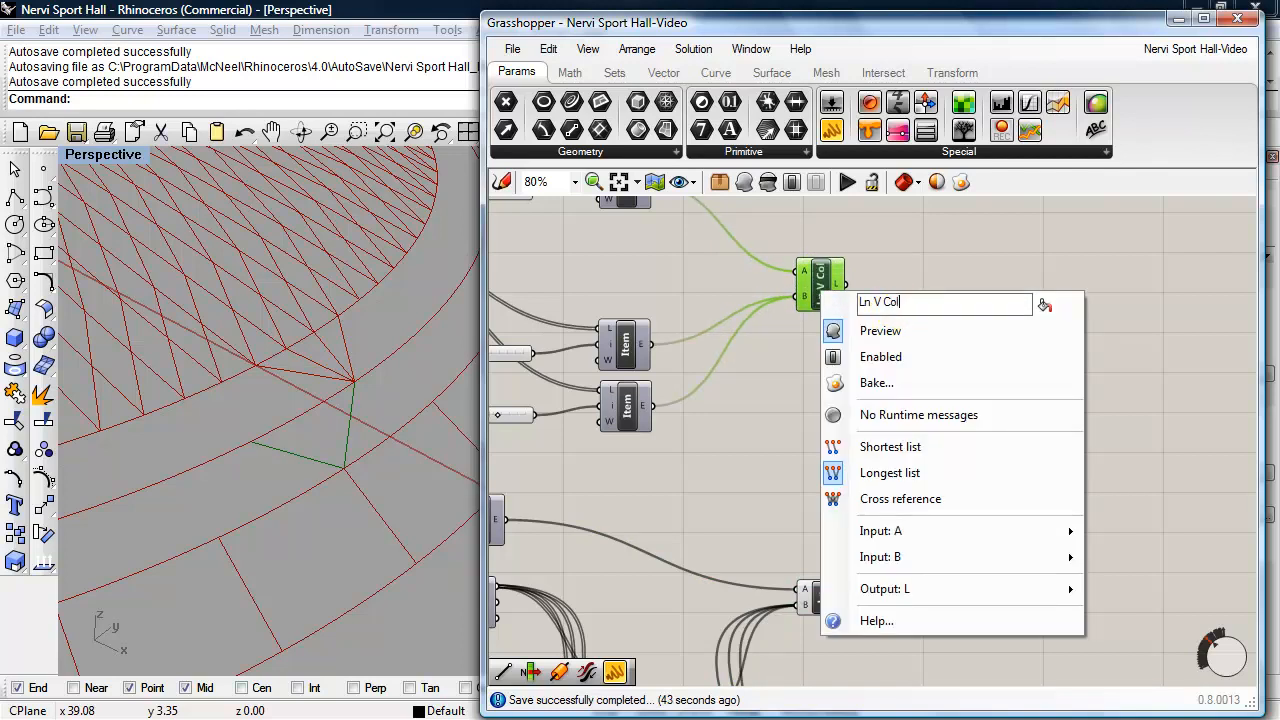
{"action": "left_click", "coordinate": [910, 276]}
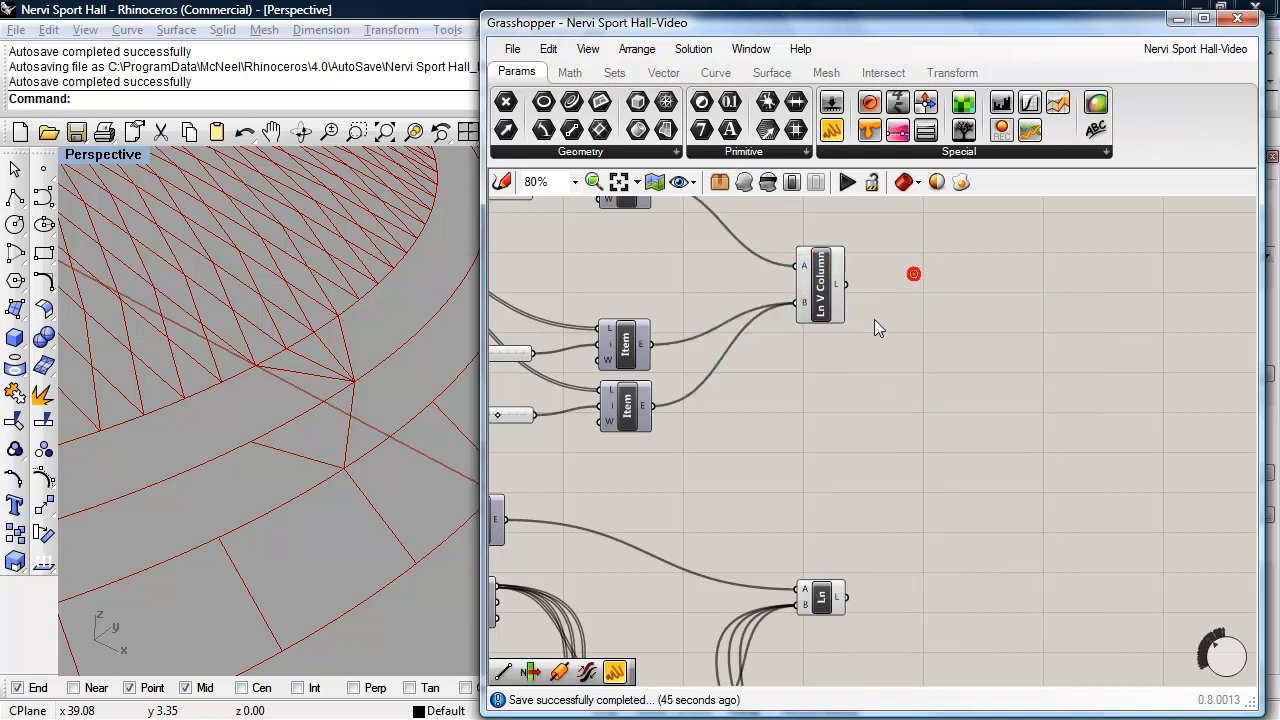
- Rename the lower Line component as "Ln Double V Column" and compare the lines of both renamed components in the viewport
{"action": "right_click", "coordinate": [822, 598]}
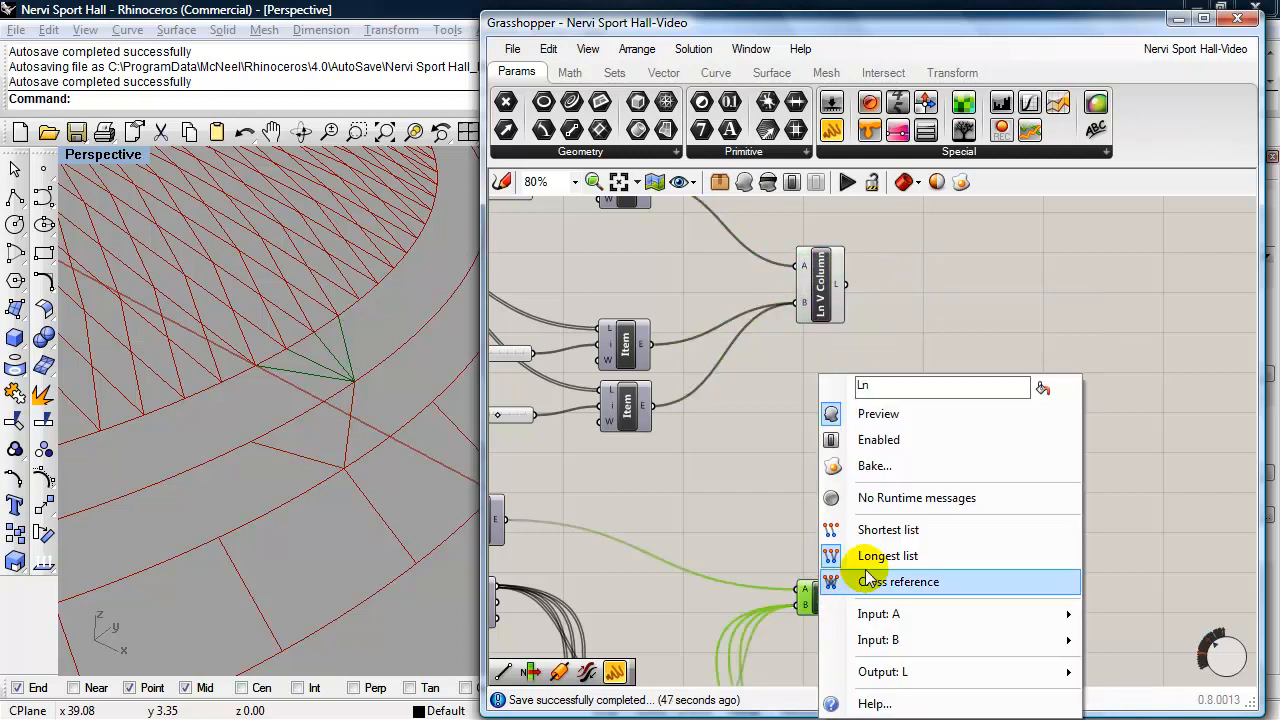
{"action": "left_click", "coordinate": [877, 388]}
{"action": "double_click", "coordinate": [877, 388]}
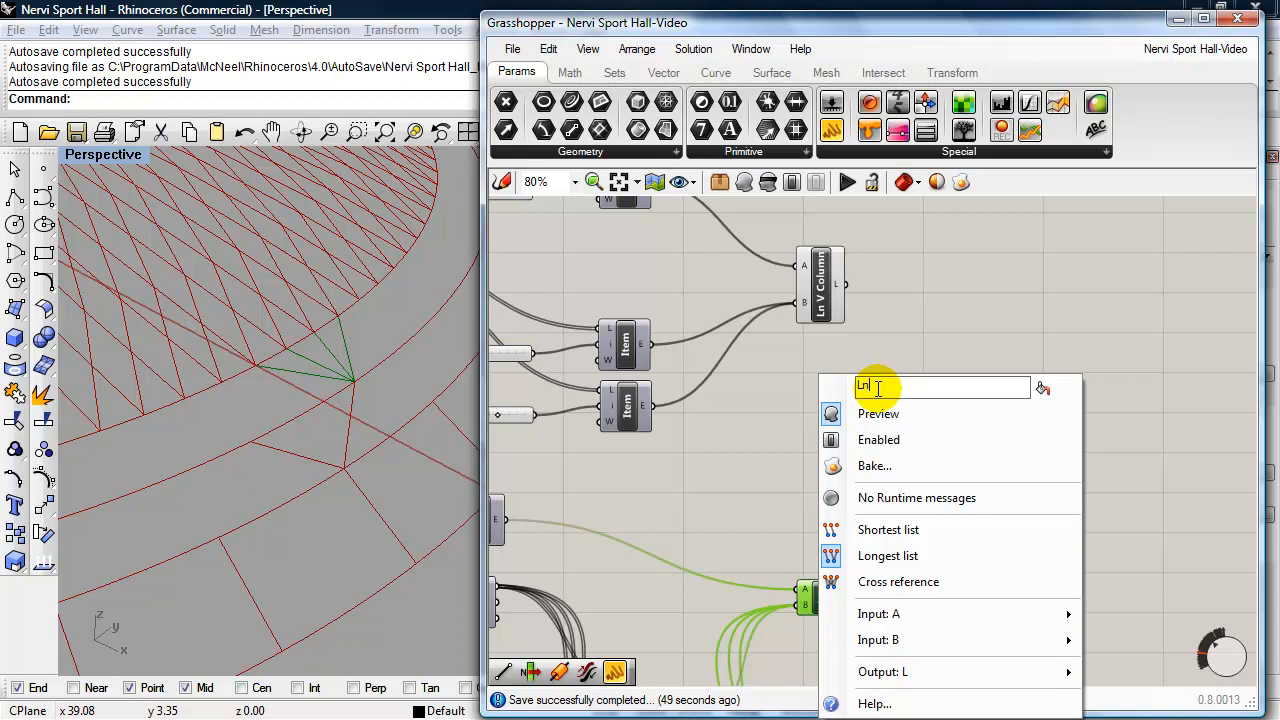
{"action": "type", "text": "Ln Doubl"}
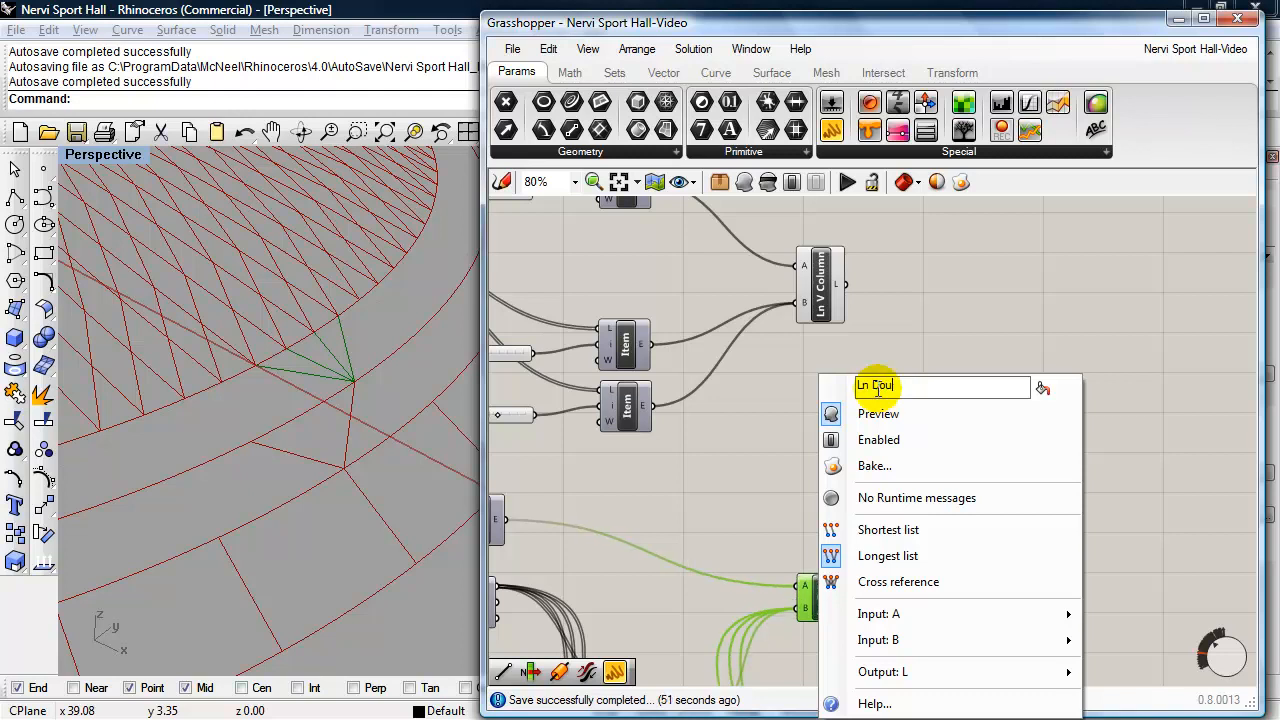
{"action": "type", "text": "e V"}
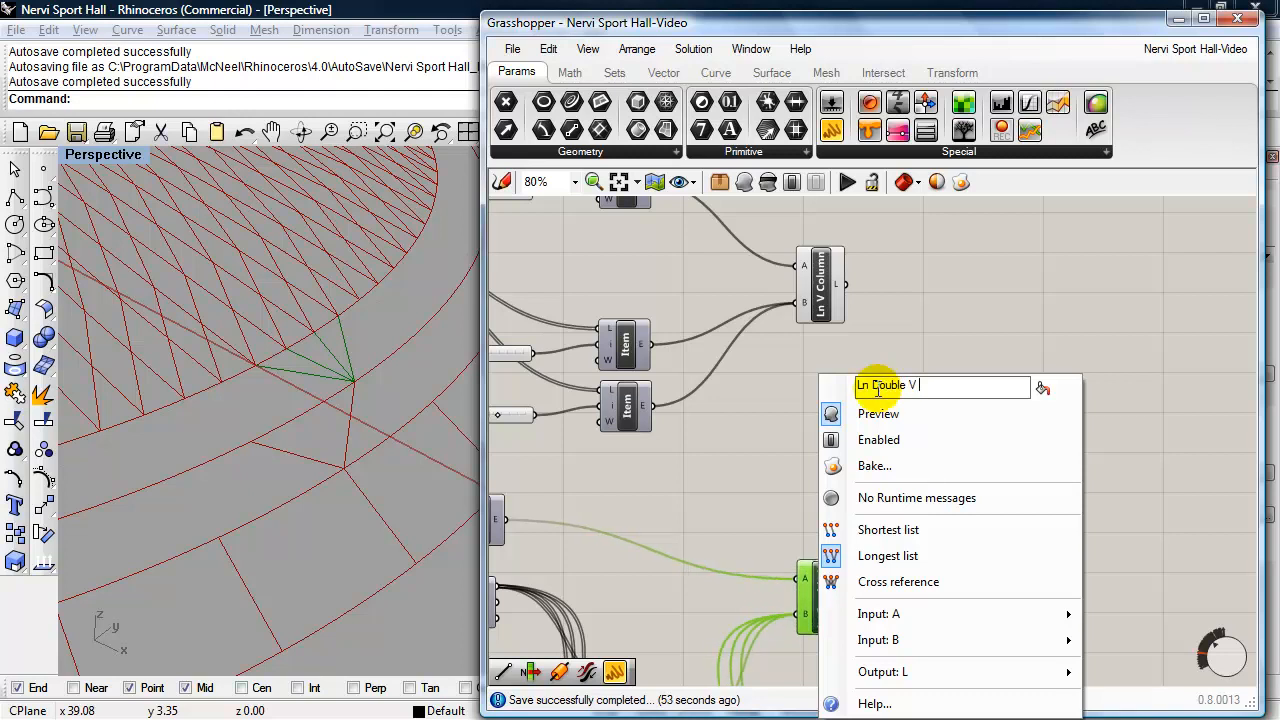
{"action": "type", "text": " Column"}
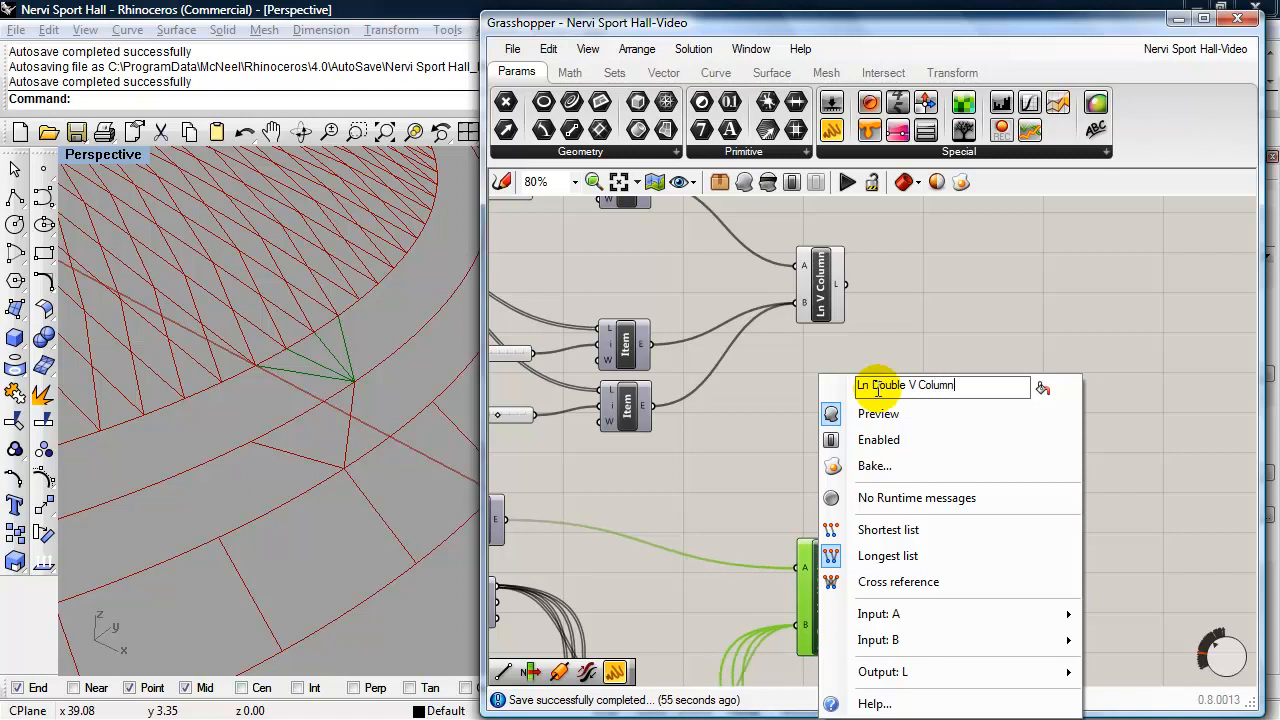
{"action": "key", "text": "Return"}
{"action": "left_click", "coordinate": [820, 302]}
{"action": "left_click", "coordinate": [829, 570]}
{"action": "left_click", "coordinate": [822, 290]}
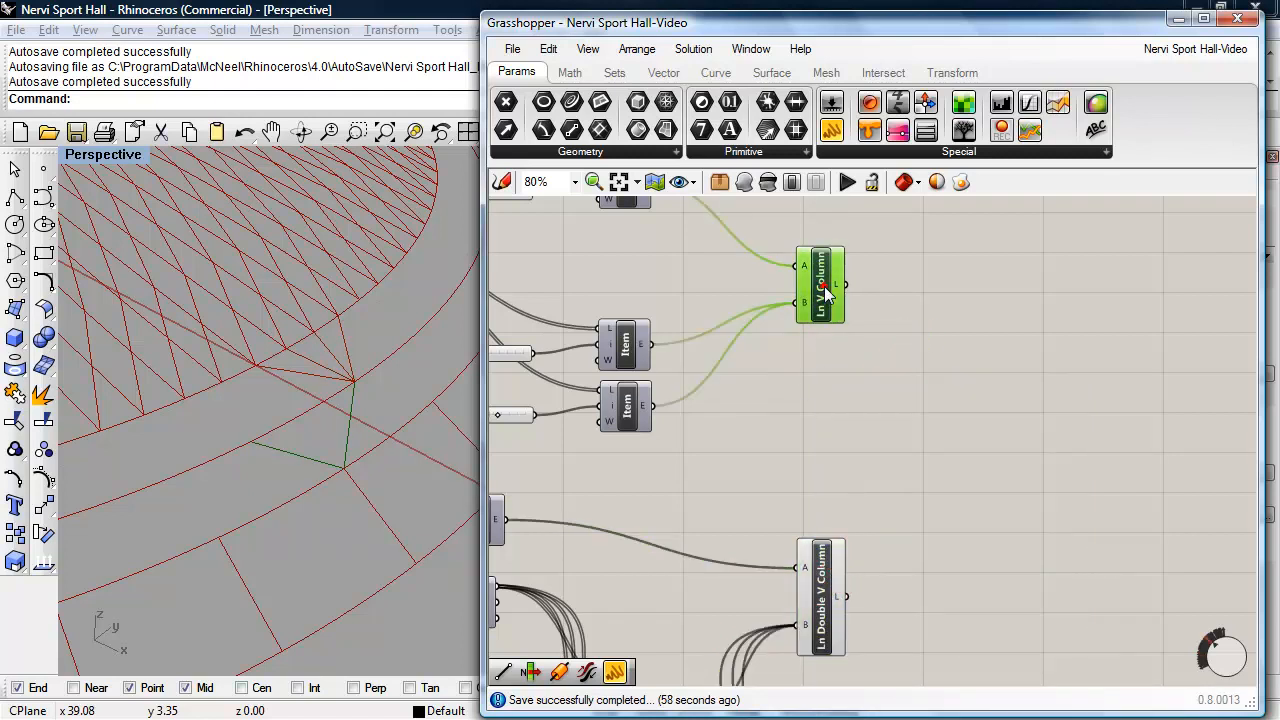
{"action": "right_click_drag", "start_coordinate": [914, 529], "coordinate": [873, 509]}
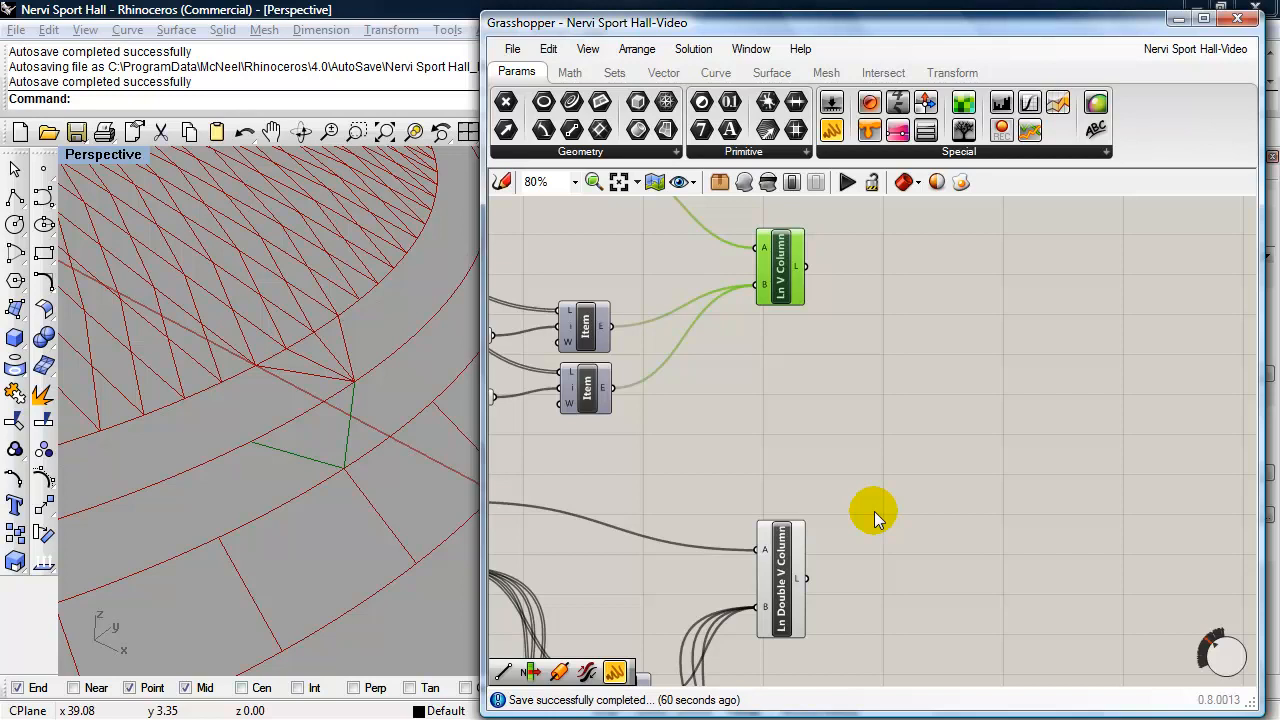
- Add a Rotate component for rotating objects in a plane beside the Ln V Column and Ln Double V Column components
{"action": "double_click", "coordinate": [926, 455]}
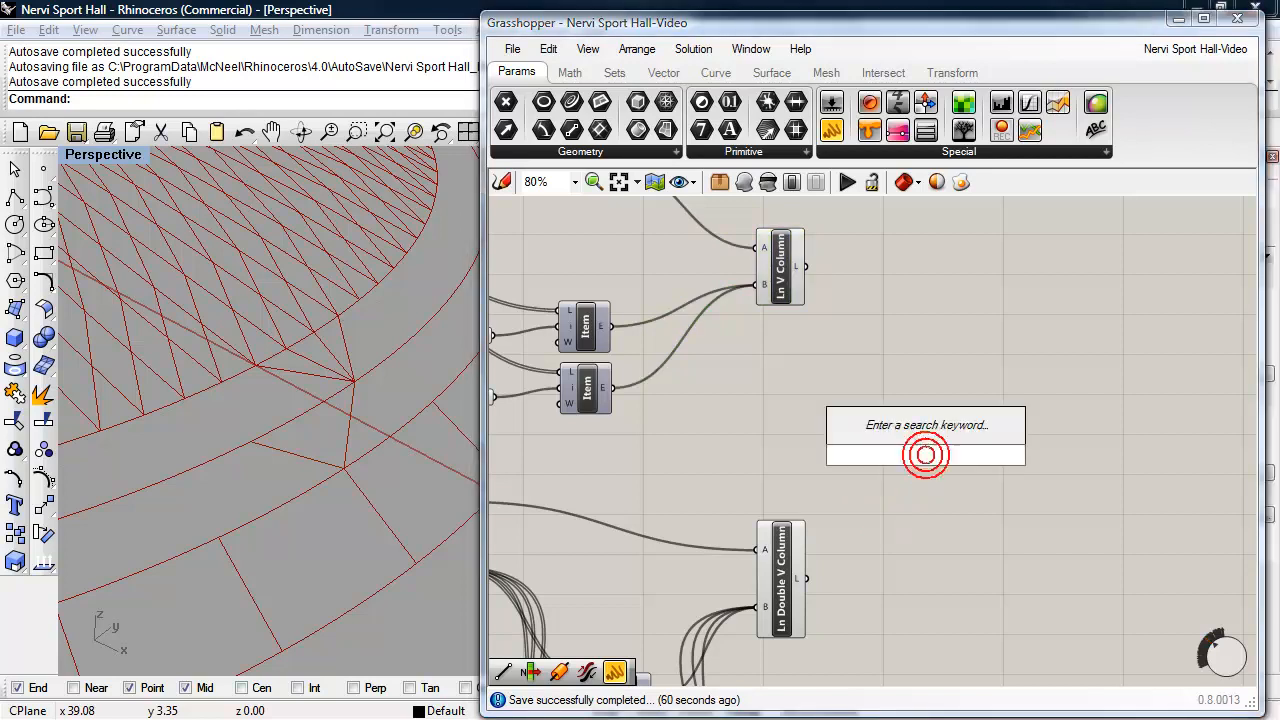
{"action": "type", "text": "rotate"}
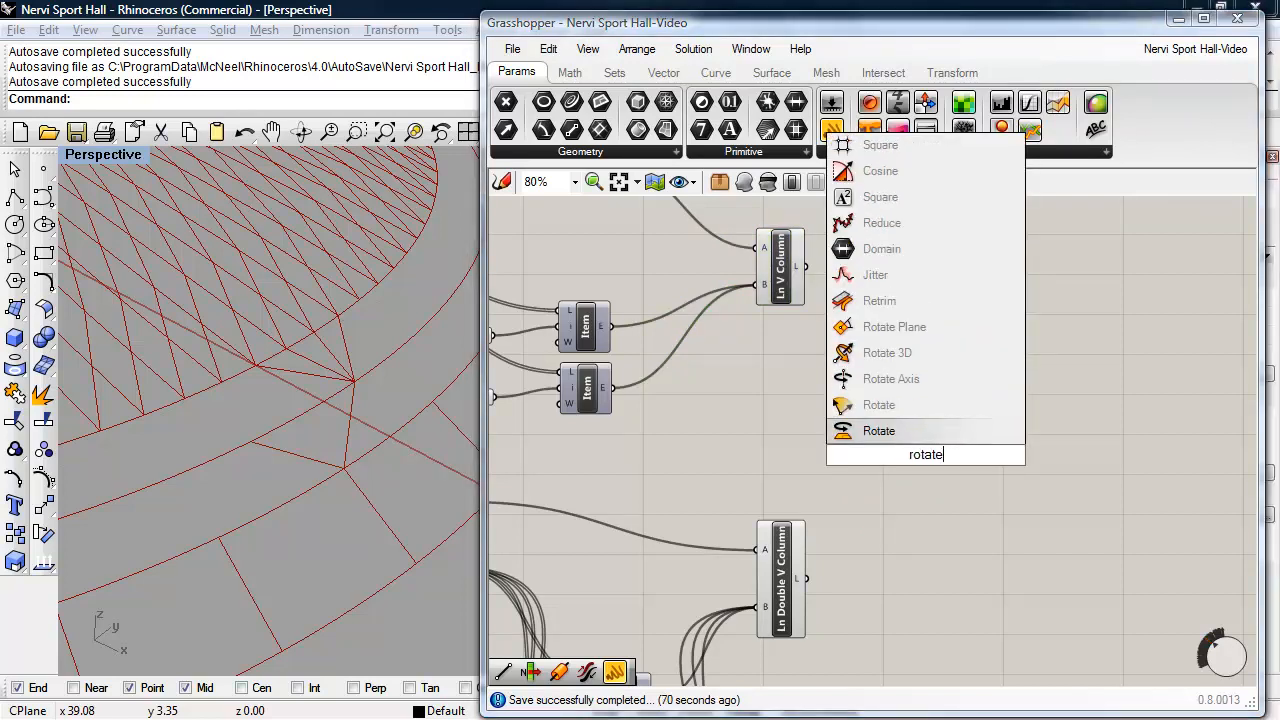
{"action": "left_click", "coordinate": [880, 431]}
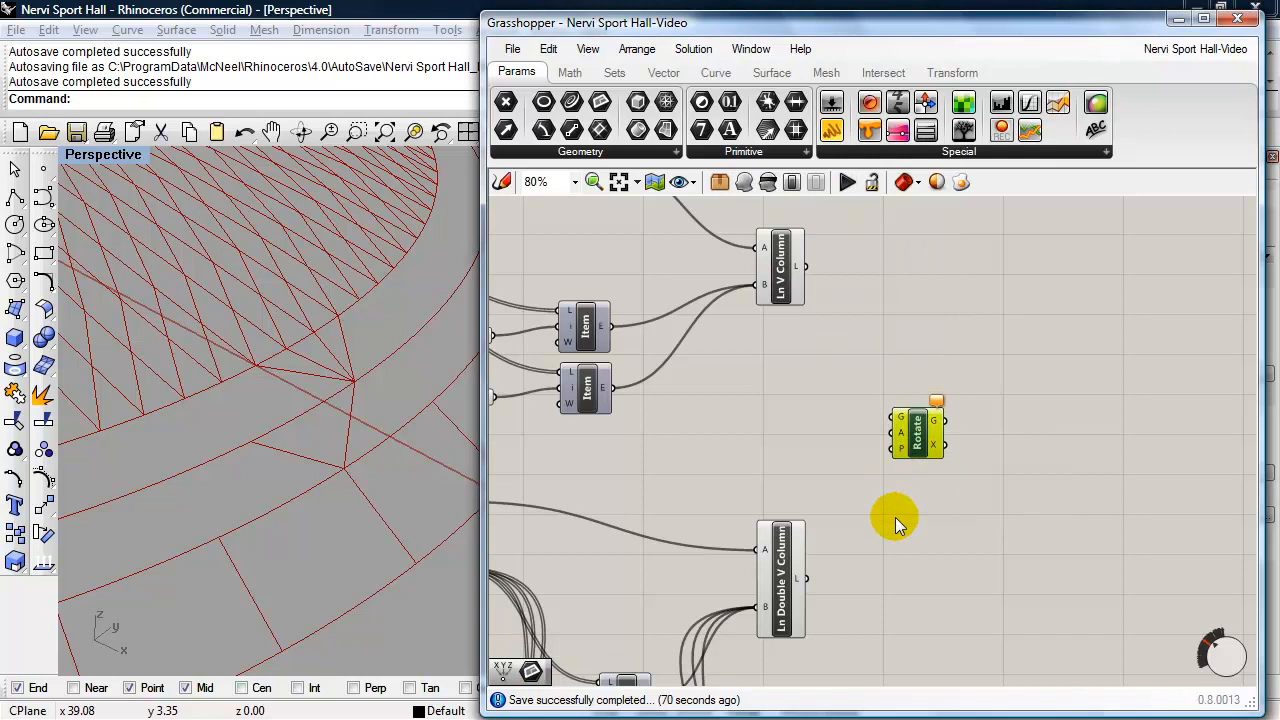
{"action": "left_click_drag", "start_coordinate": [914, 447], "coordinate": [916, 367]}
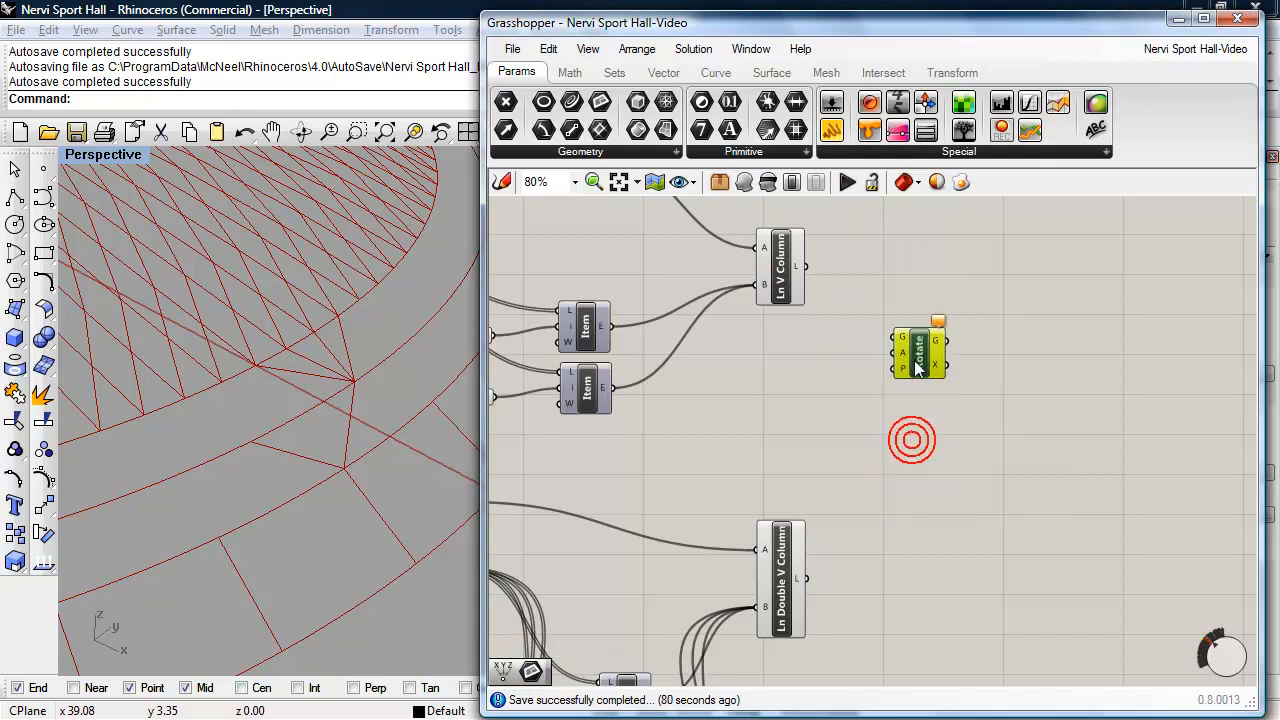
- Add a Series component just before the Rotate component
{"action": "double_click", "coordinate": [903, 483]}
{"action": "type", "text": "series"}
{"action": "left_click", "coordinate": [894, 484]}
{"action": "left_click_drag", "start_coordinate": [893, 478], "coordinate": [824, 402]}
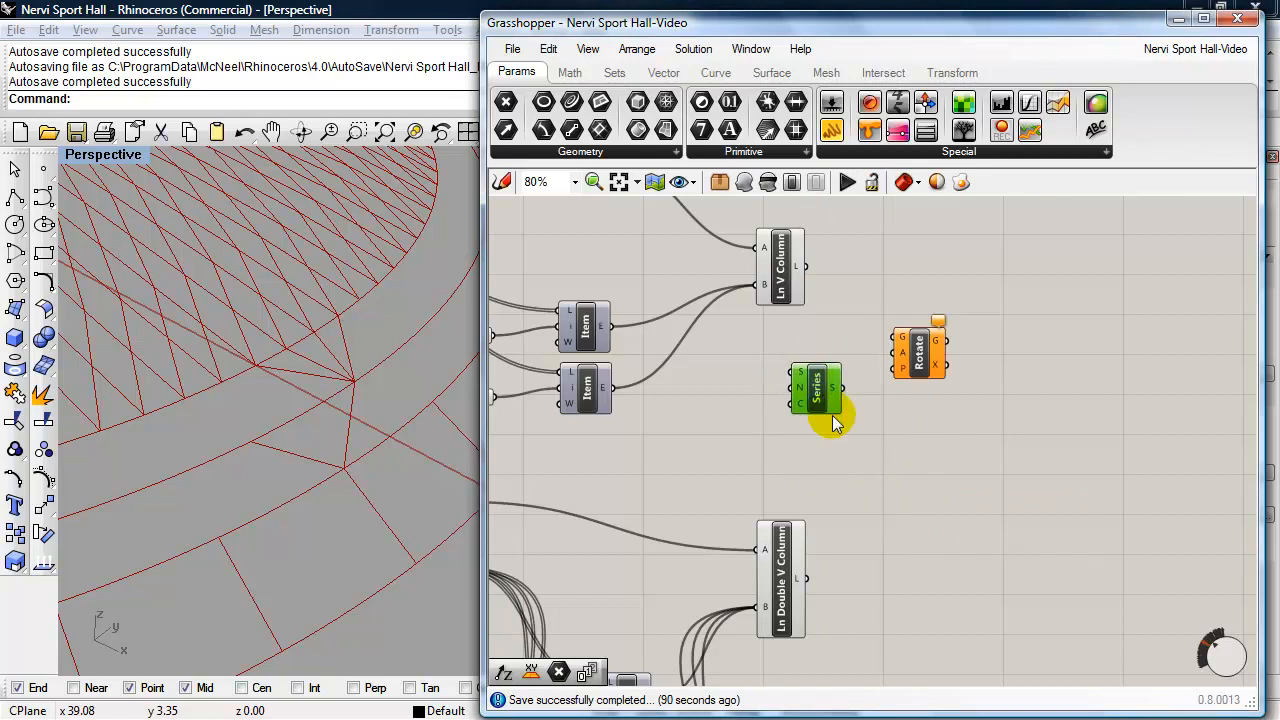
- Feed the Series from two copied sliders, one set to 10 for the step size and one set to 36 for the count
{"action": "mouse_move", "coordinate": [797, 399]}
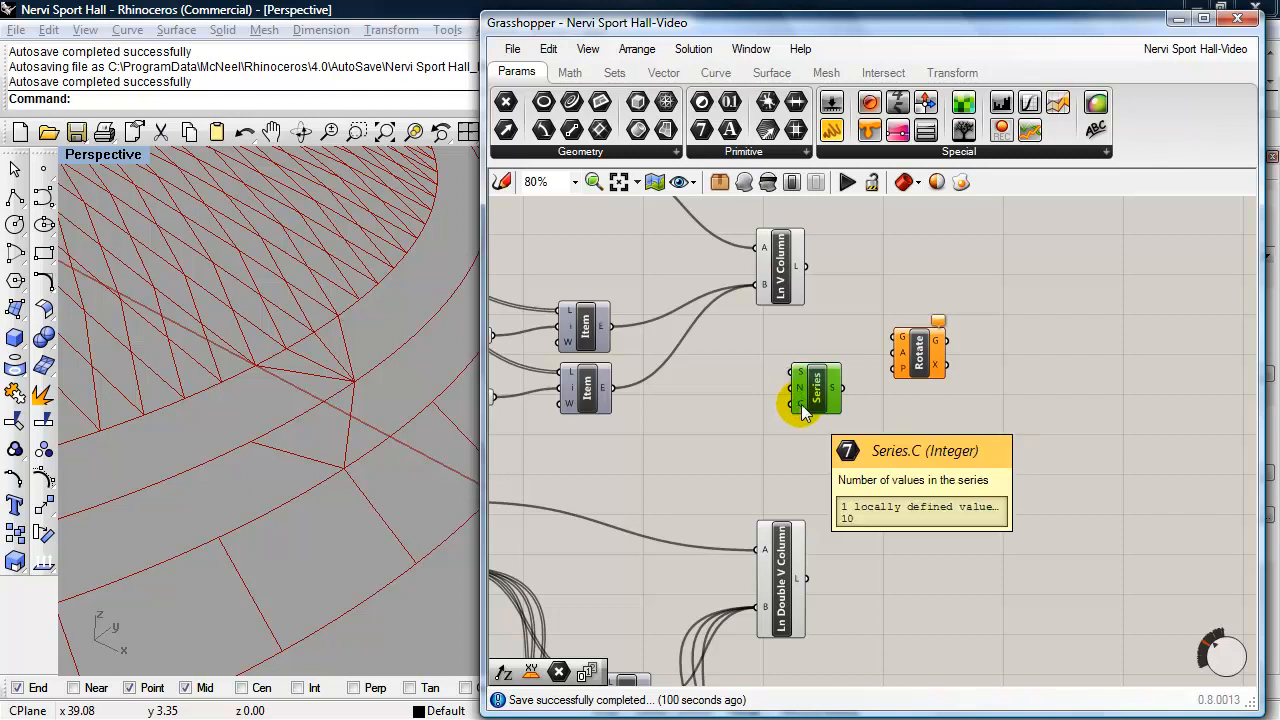
{"action": "right_click_drag", "start_coordinate": [749, 417], "coordinate": [884, 432]}
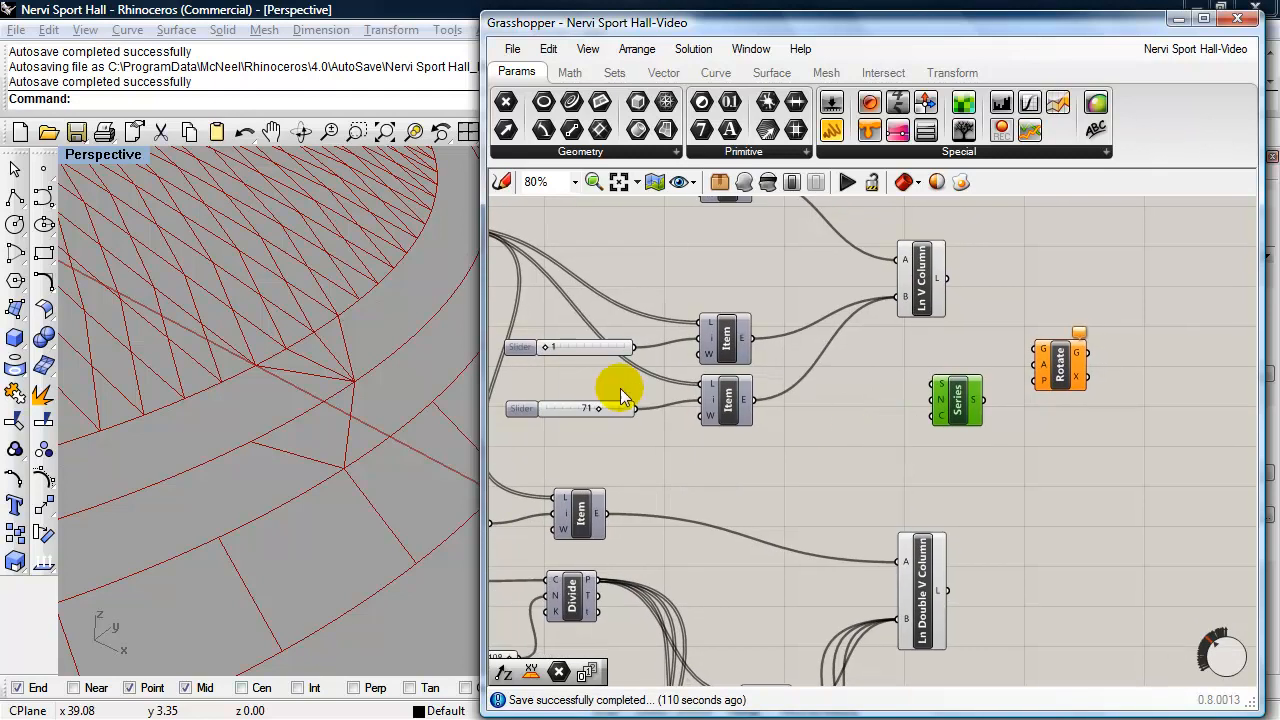
{"action": "left_click_drag", "start_coordinate": [556, 408], "coordinate": [840, 415]}
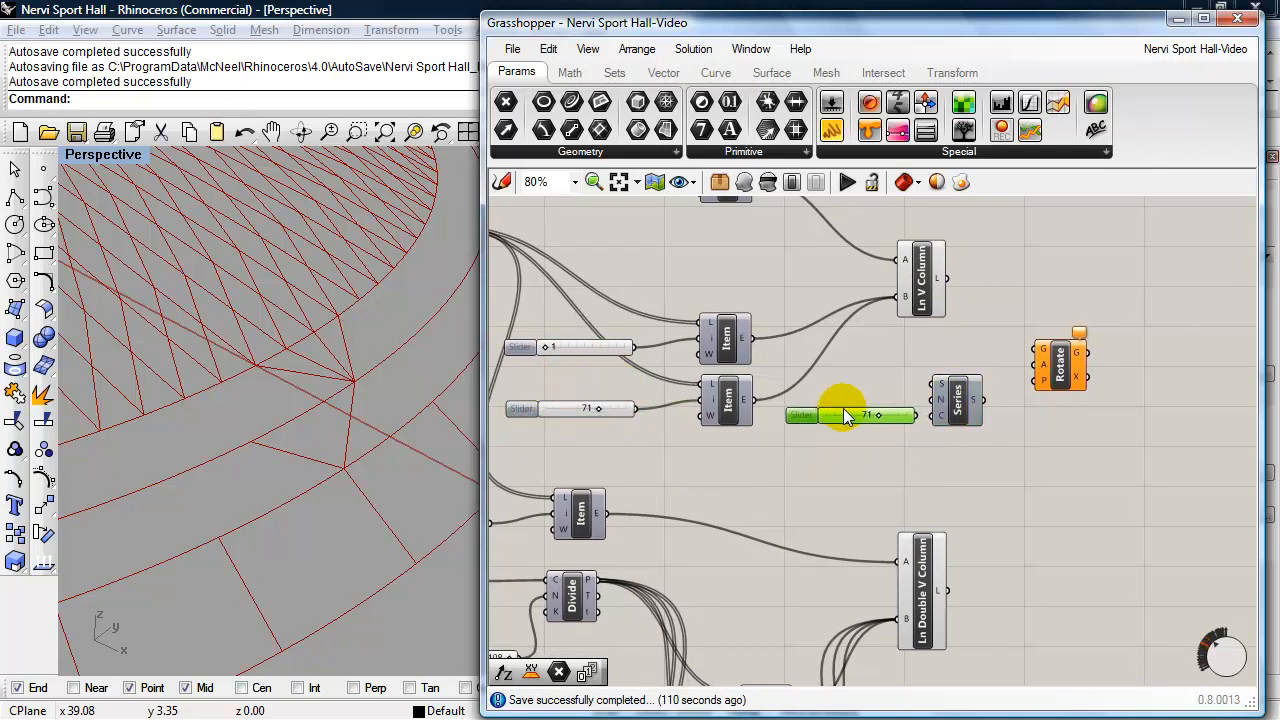
{"action": "left_click_drag", "start_coordinate": [960, 415], "coordinate": [900, 413]}
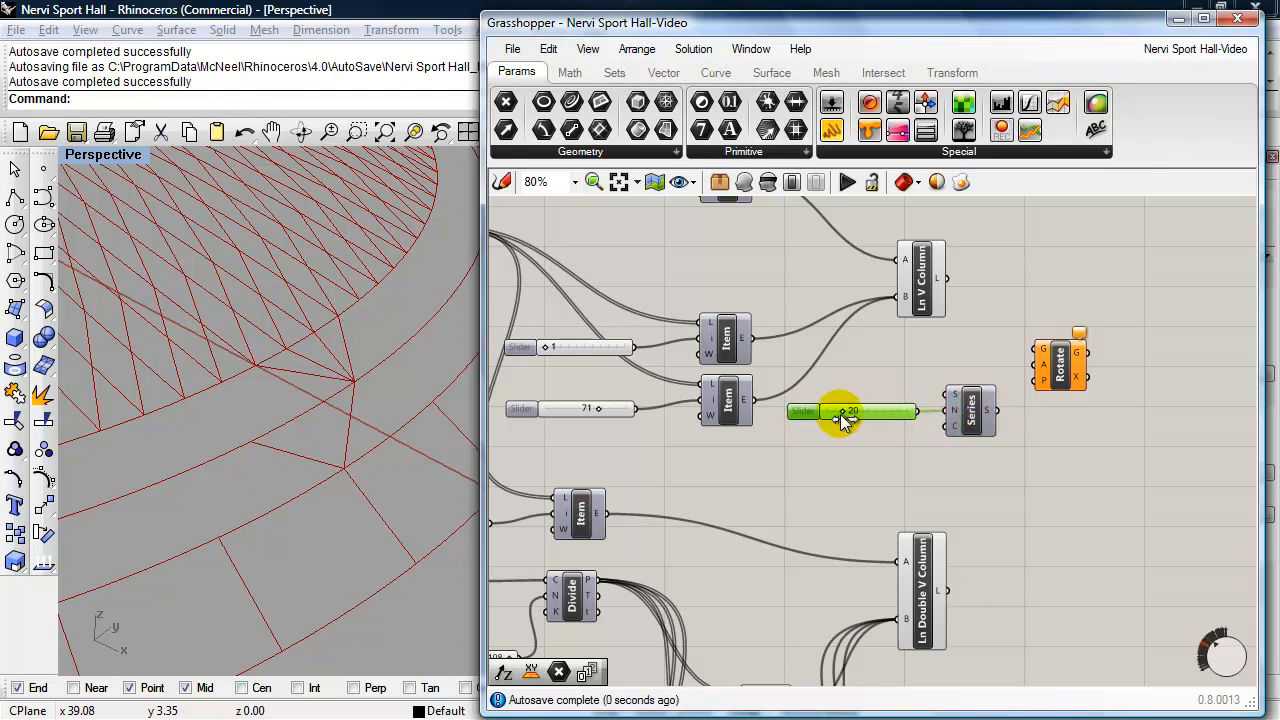
{"action": "left_click_drag", "start_coordinate": [835, 412], "coordinate": [874, 431]}
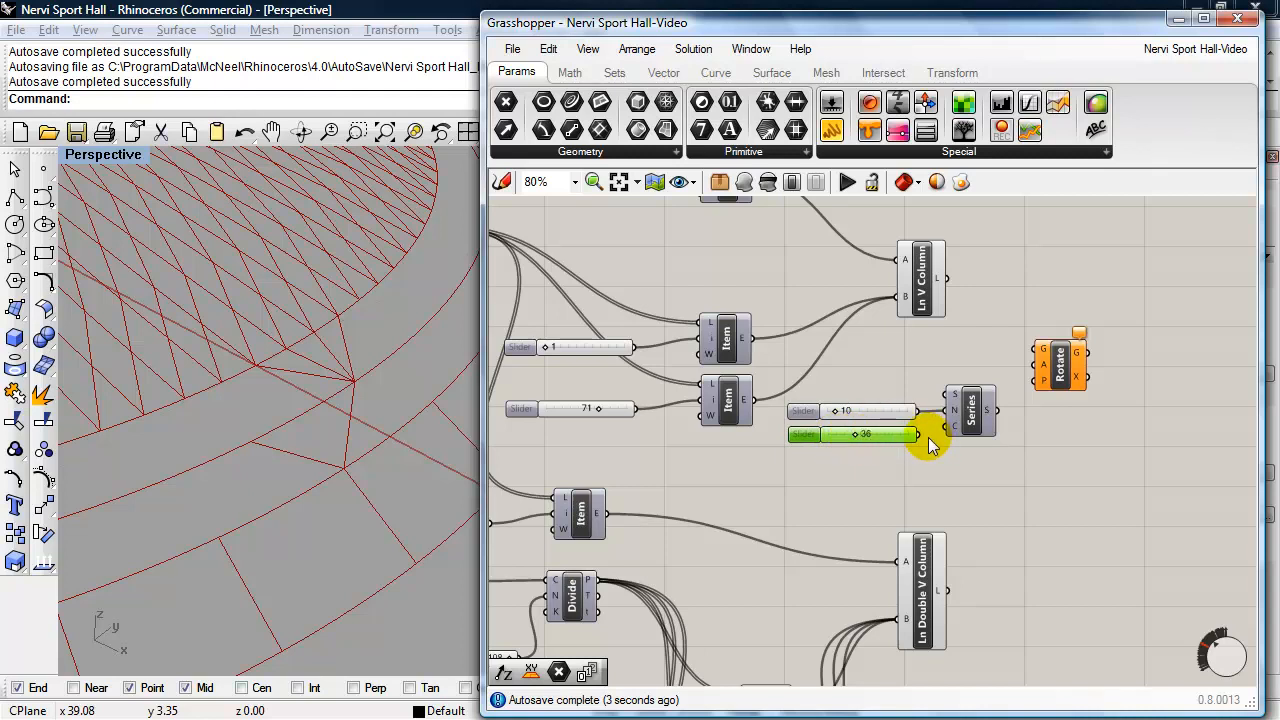
{"action": "left_click_drag", "start_coordinate": [940, 437], "coordinate": [946, 427]}
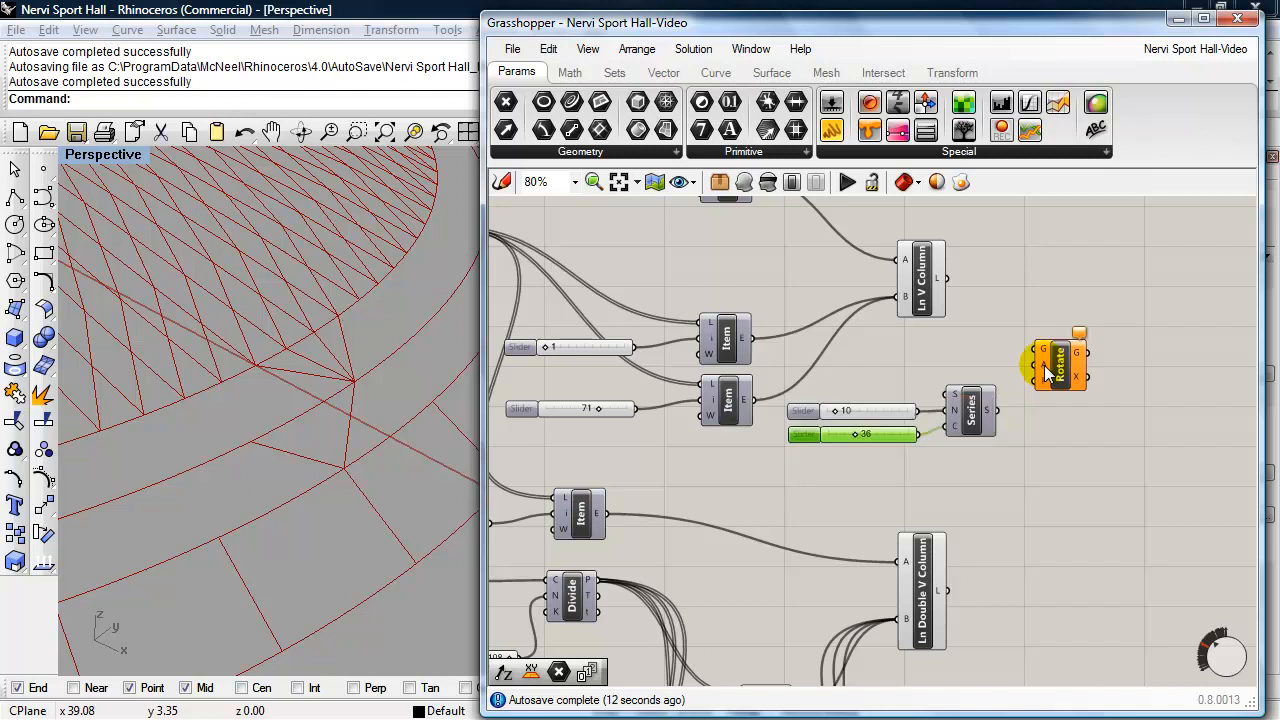
- Add a Radians component between the Series and Rotate components, moving Rotate aside to make room
{"action": "left_click_drag", "start_coordinate": [1050, 370], "coordinate": [1104, 366]}
{"action": "left_click", "coordinate": [1063, 451]}
{"action": "double_click", "coordinate": [1053, 468]}
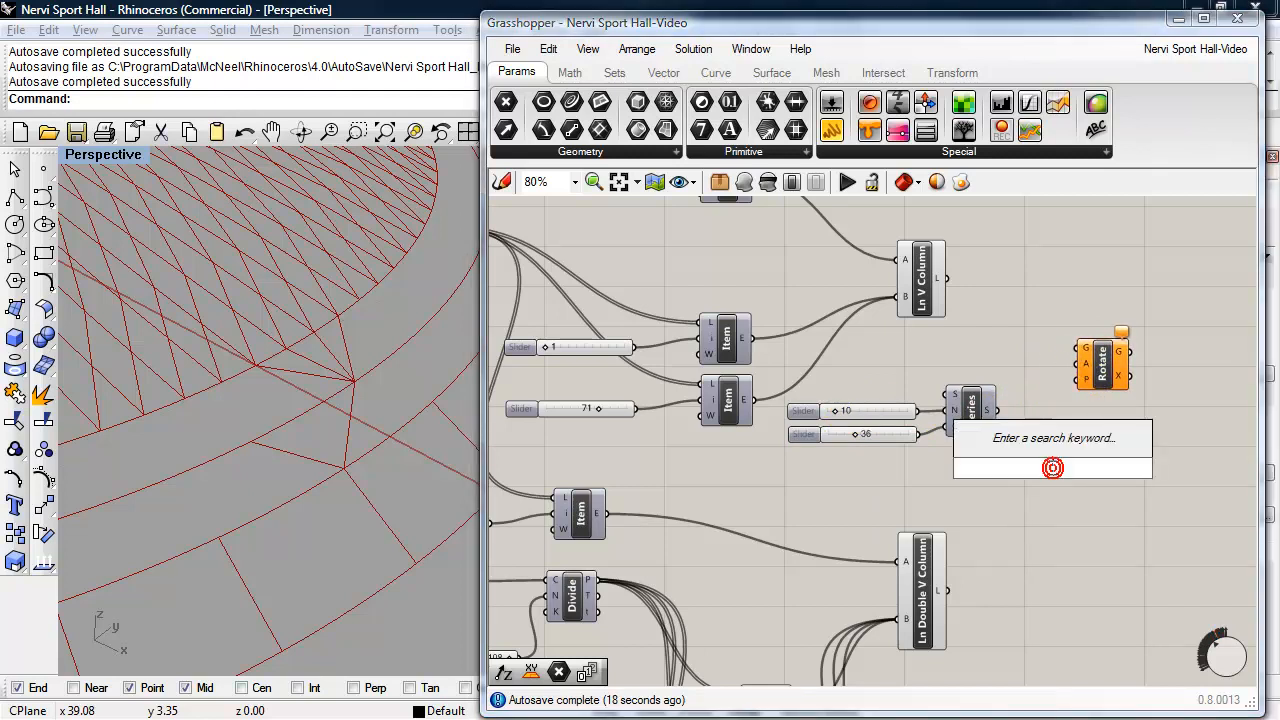
{"action": "type", "text": "radia"}
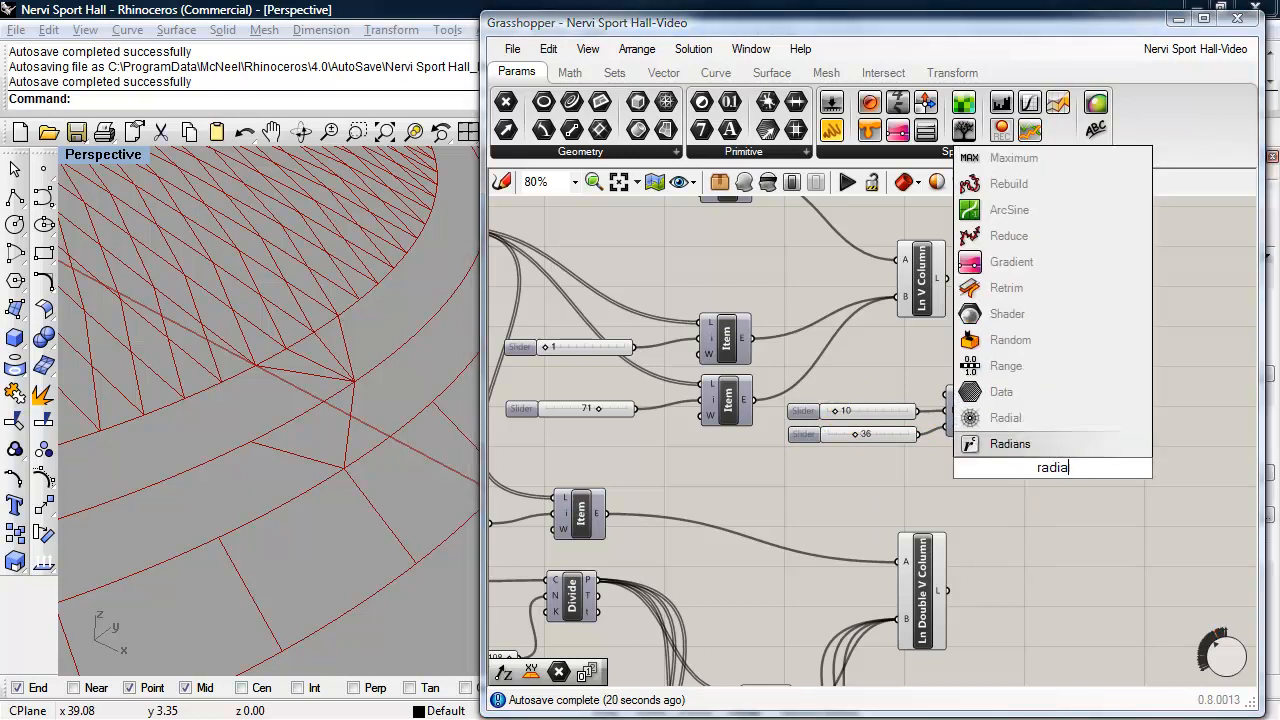
{"action": "left_click", "coordinate": [1005, 444]}
{"action": "left_click_drag", "start_coordinate": [1042, 460], "coordinate": [1030, 386]}
{"action": "left_click_drag", "start_coordinate": [1112, 376], "coordinate": [1138, 383]}
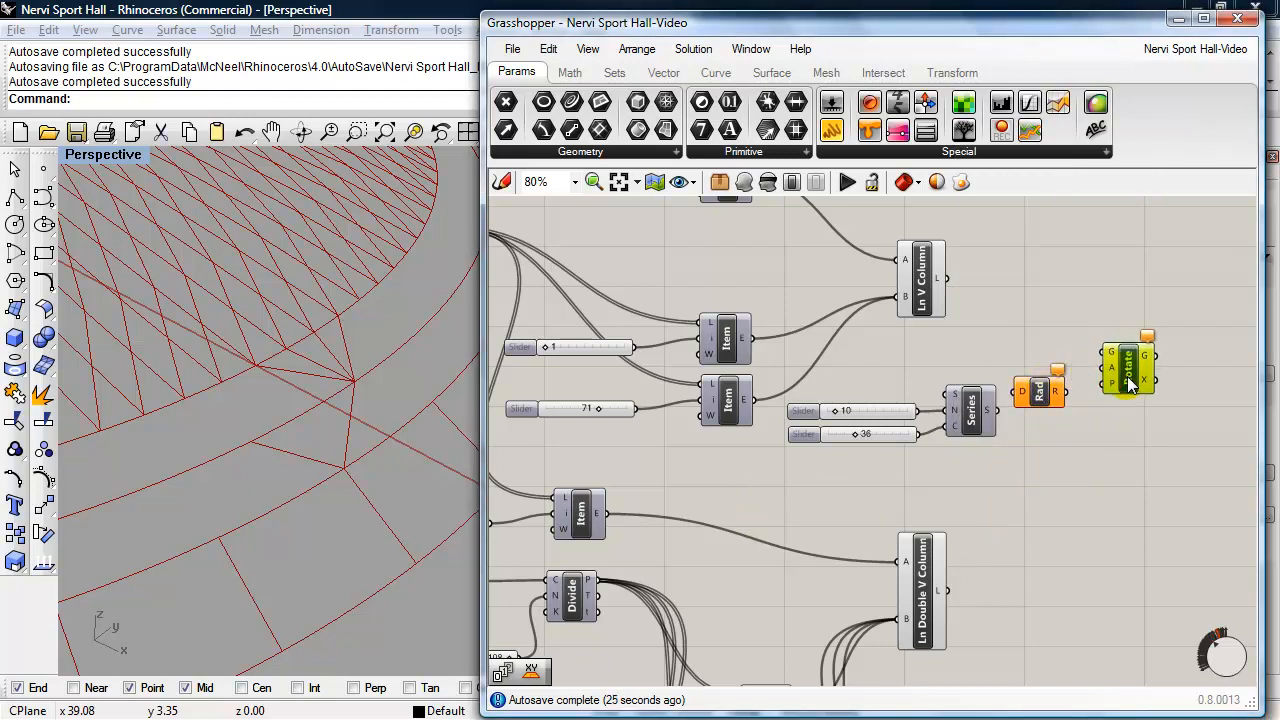
{"action": "left_click_drag", "start_coordinate": [1036, 400], "coordinate": [1040, 405]}
- Wire the Series through Radians into Rotate's angle input and the Ln V Column lines into its geometry input
{"action": "scroll", "coordinate": [1045, 431], "scroll_direction": "up", "scroll_amount": 3}
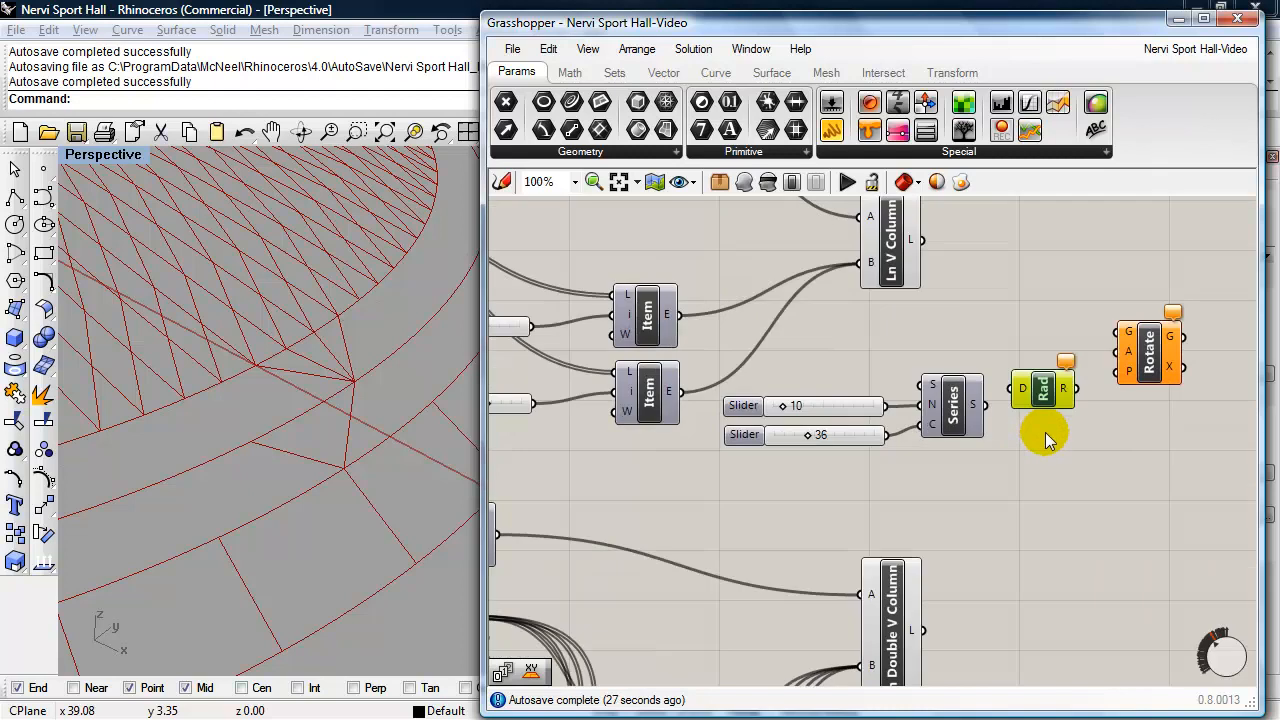
{"action": "right_click_drag", "start_coordinate": [1067, 445], "coordinate": [982, 554]}
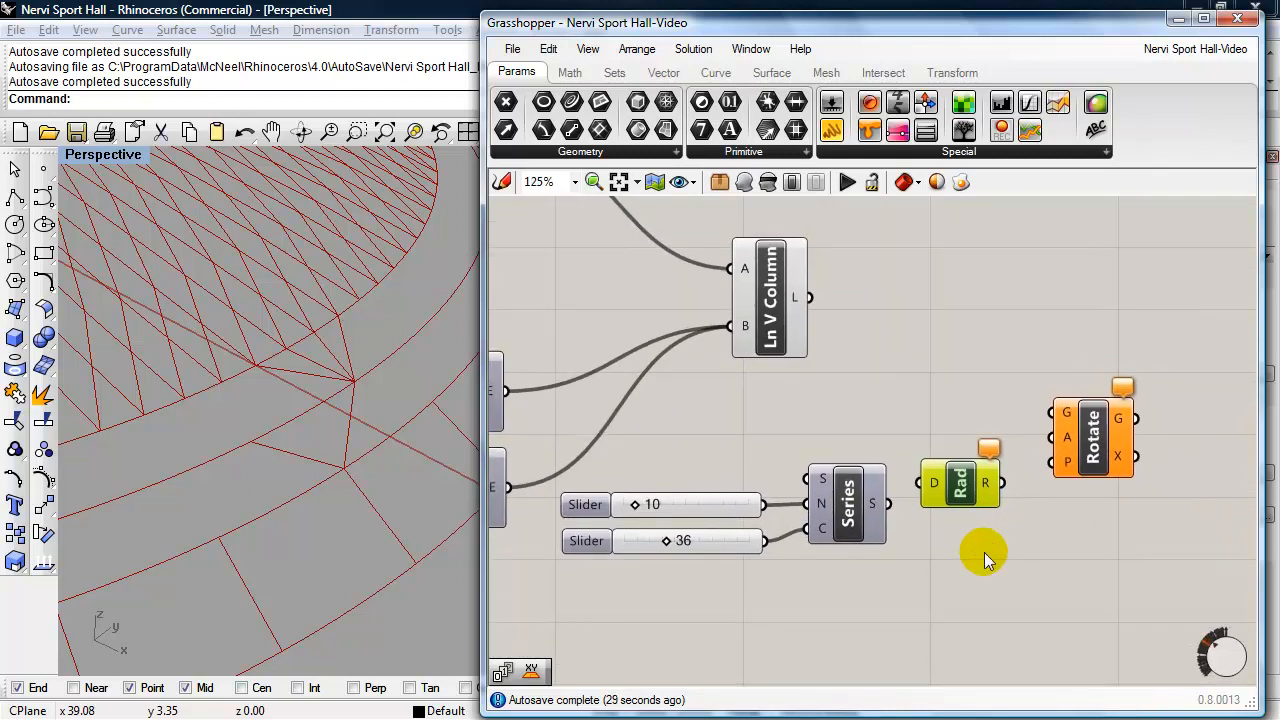
{"action": "left_click_drag", "start_coordinate": [889, 504], "coordinate": [1050, 437]}
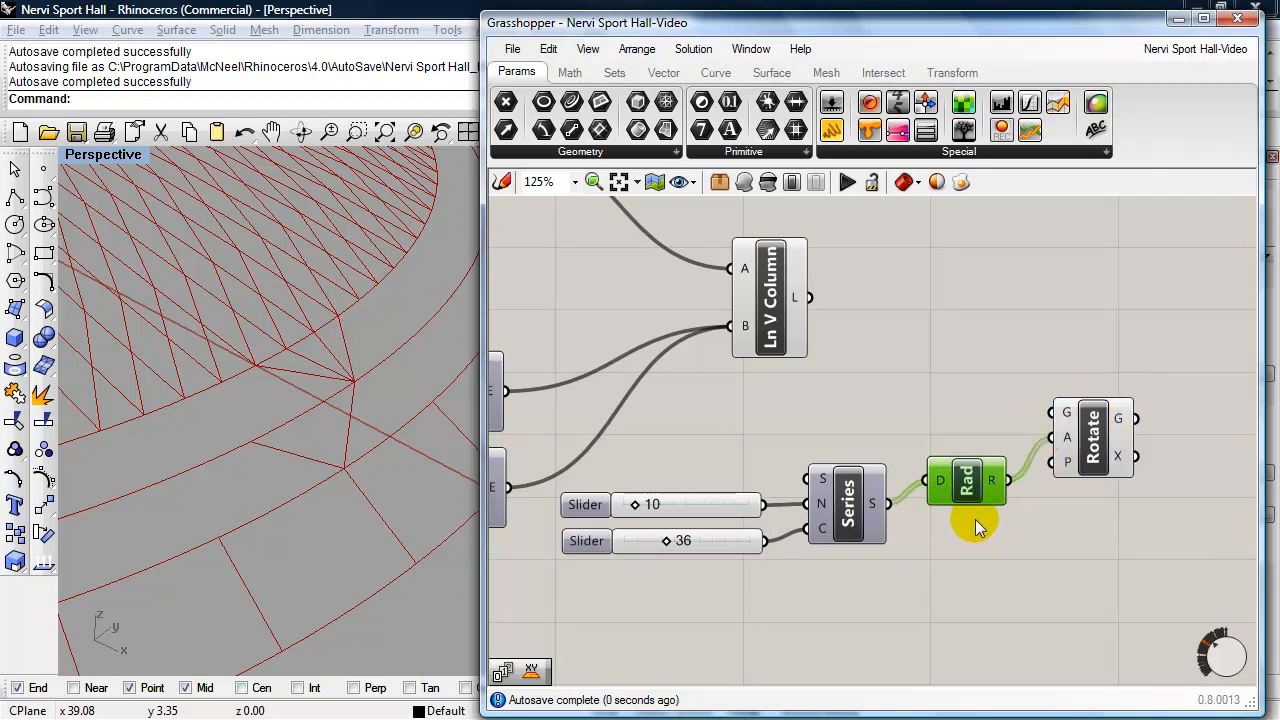
{"action": "left_click", "coordinate": [1085, 432]}
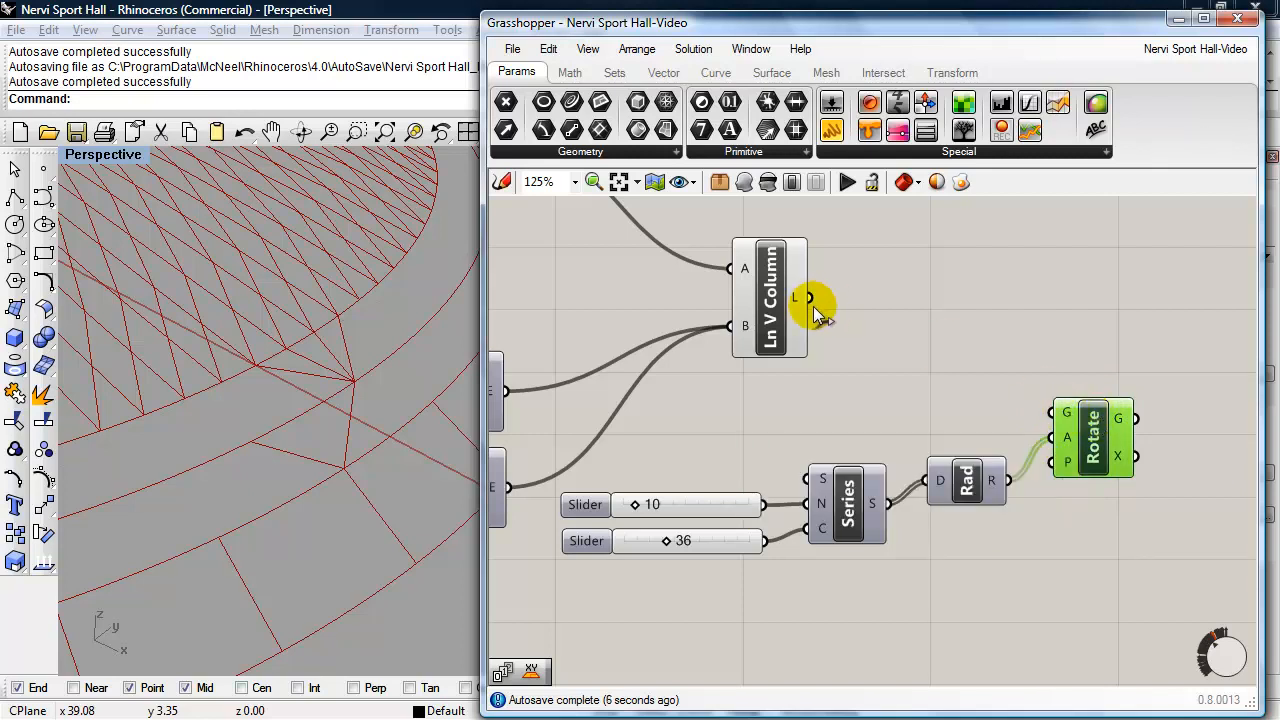
{"action": "left_click_drag", "start_coordinate": [811, 296], "coordinate": [867, 302]}
{"action": "left_click_drag", "start_coordinate": [876, 305], "coordinate": [1050, 412]}
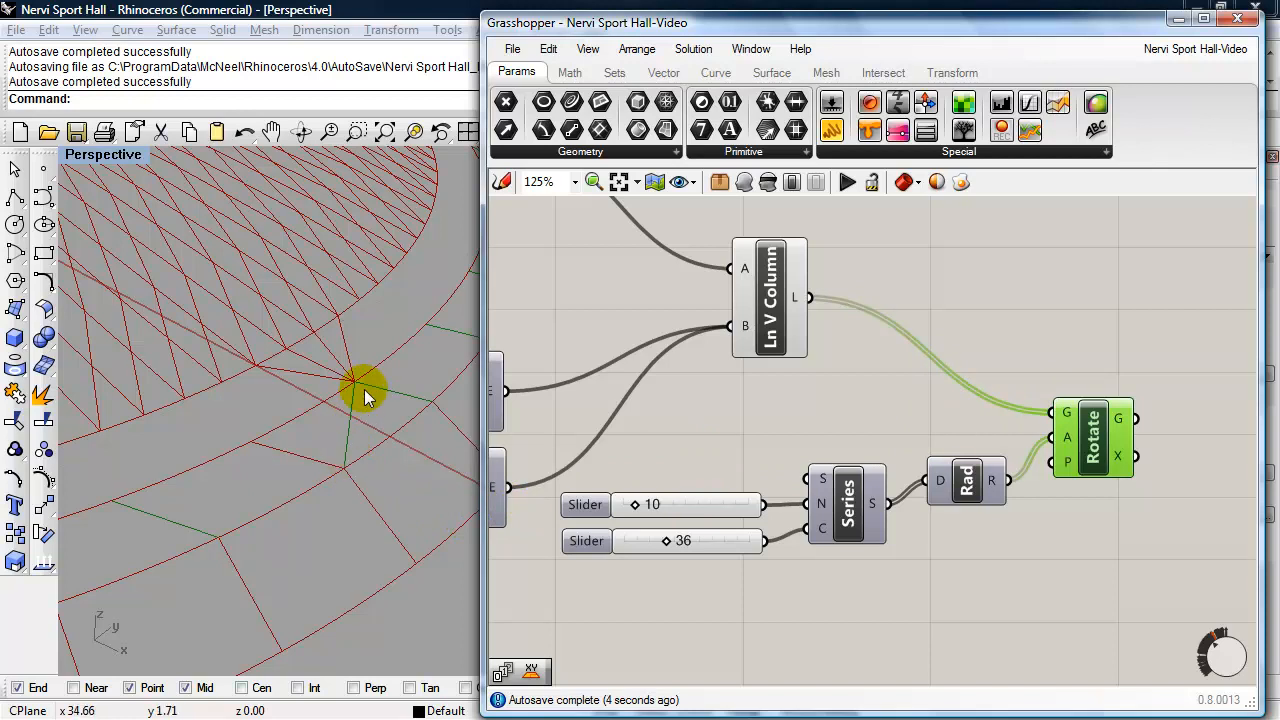
- Set the Rotate component's data matching to Cross reference
{"action": "right_click_drag", "start_coordinate": [347, 442], "coordinate": [316, 478]}
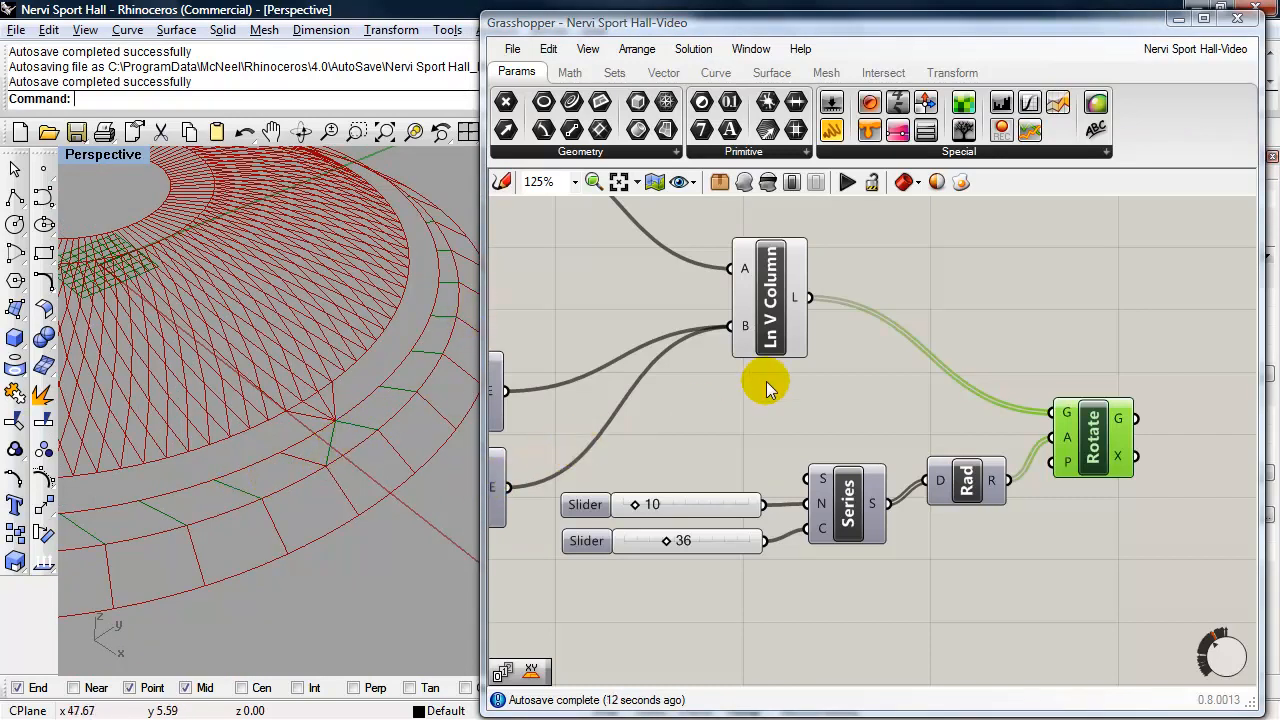
{"action": "right_click", "coordinate": [1092, 447]}
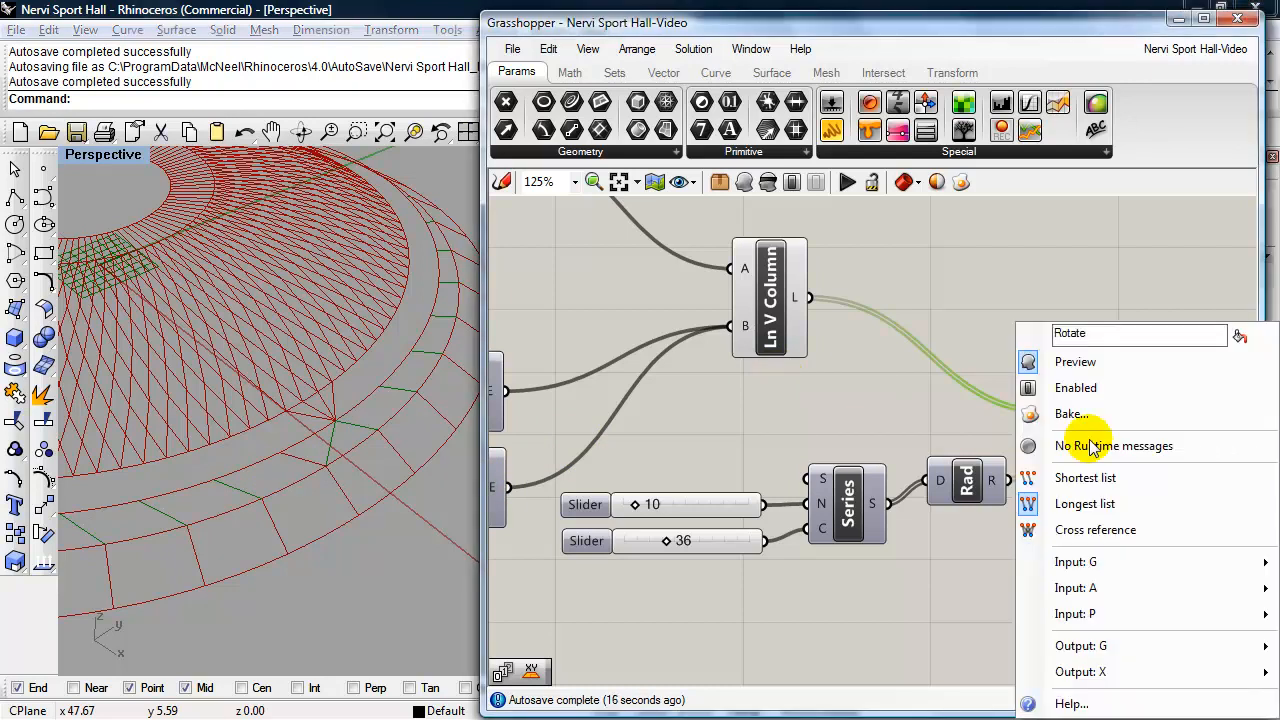
{"action": "left_click", "coordinate": [1105, 529]}
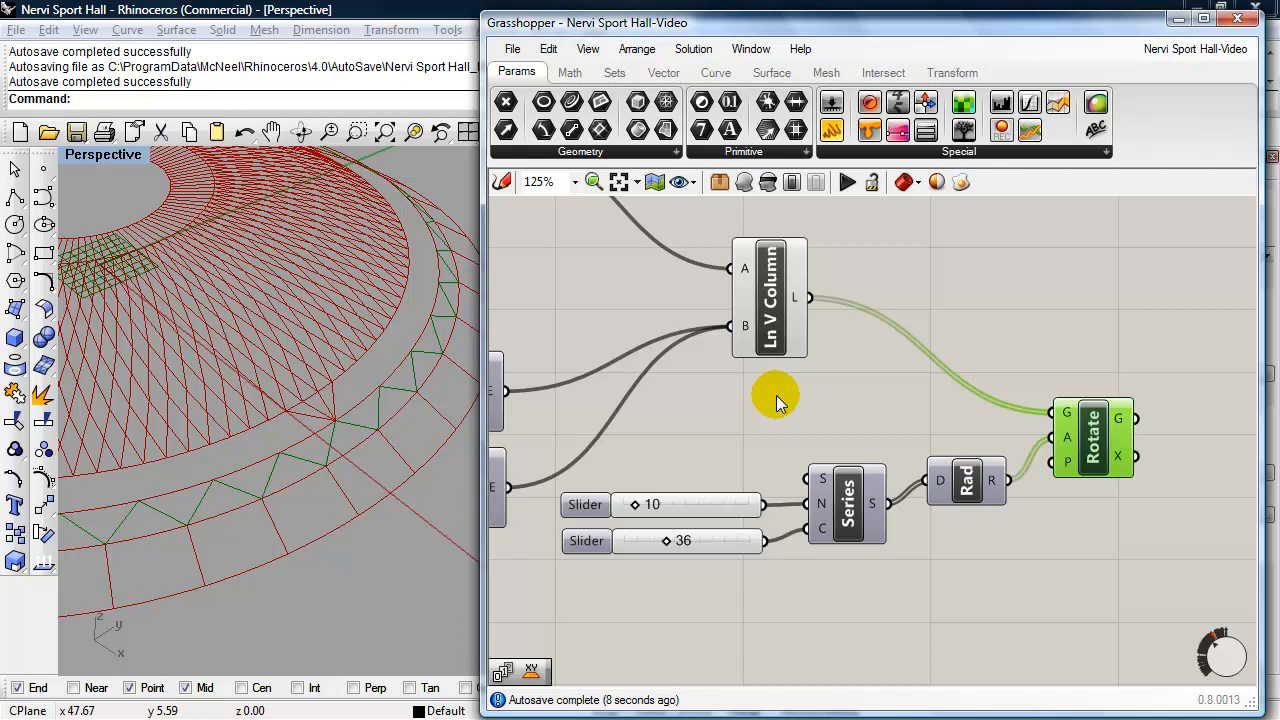
- Move Ln Double V Column closer to the upper components and add its lines to Rotate's geometry input alongside the V columns
{"action": "scroll", "coordinate": [777, 400], "scroll_direction": "down", "scroll_amount": 4}
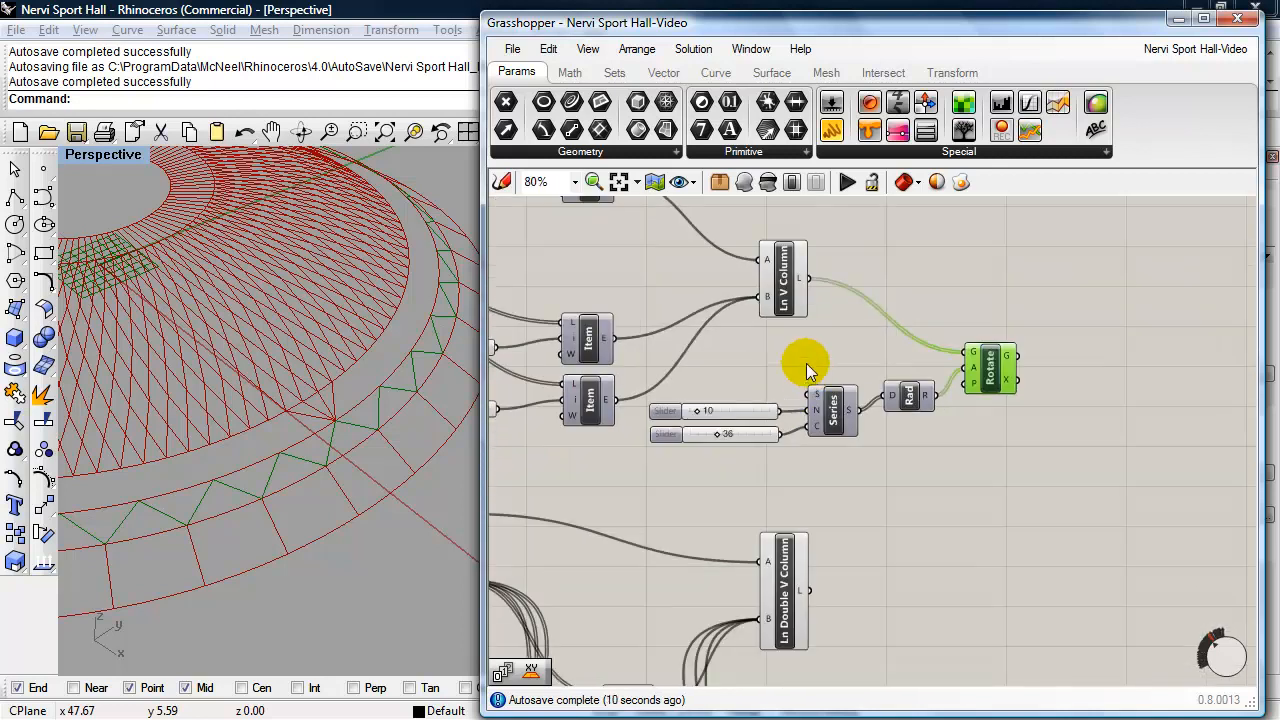
{"action": "left_click_drag", "start_coordinate": [779, 530], "coordinate": [788, 479]}
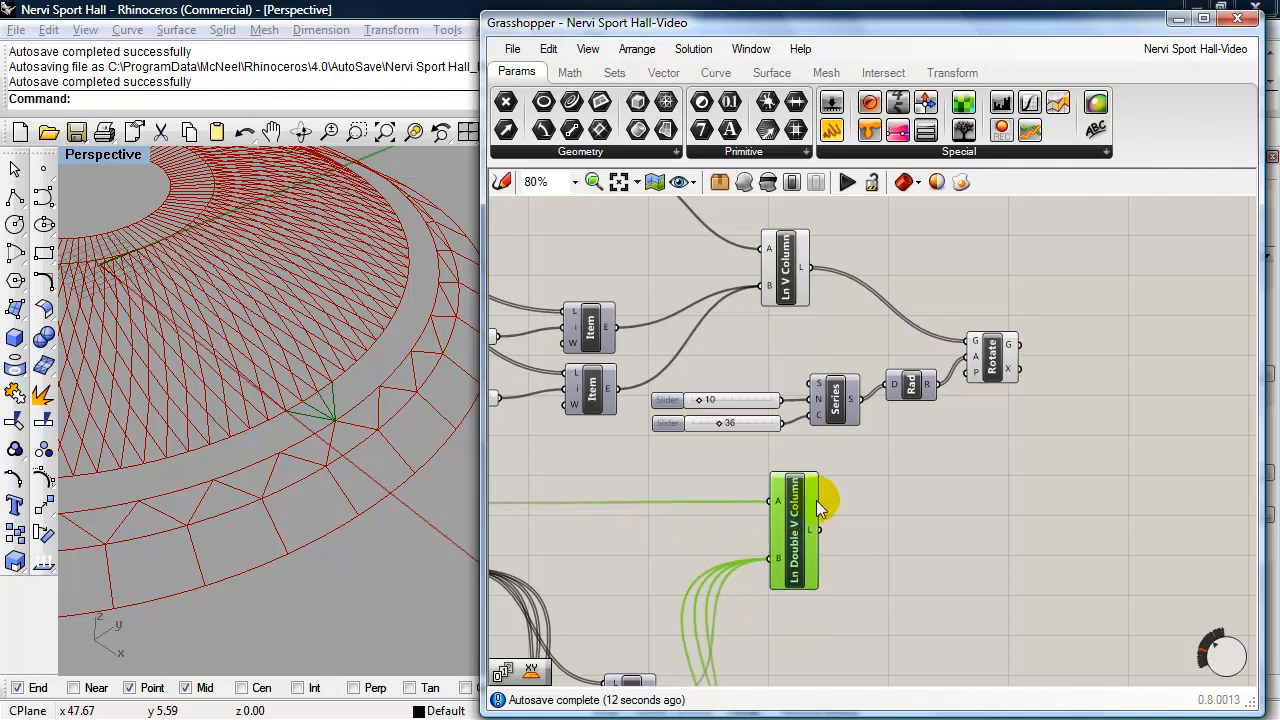
{"action": "scroll", "coordinate": [870, 478], "scroll_direction": "up", "scroll_amount": 2}
{"action": "left_click_drag", "start_coordinate": [806, 585], "coordinate": [1095, 445]}
{"action": "scroll", "coordinate": [304, 540], "scroll_direction": "down", "scroll_amount": 5}
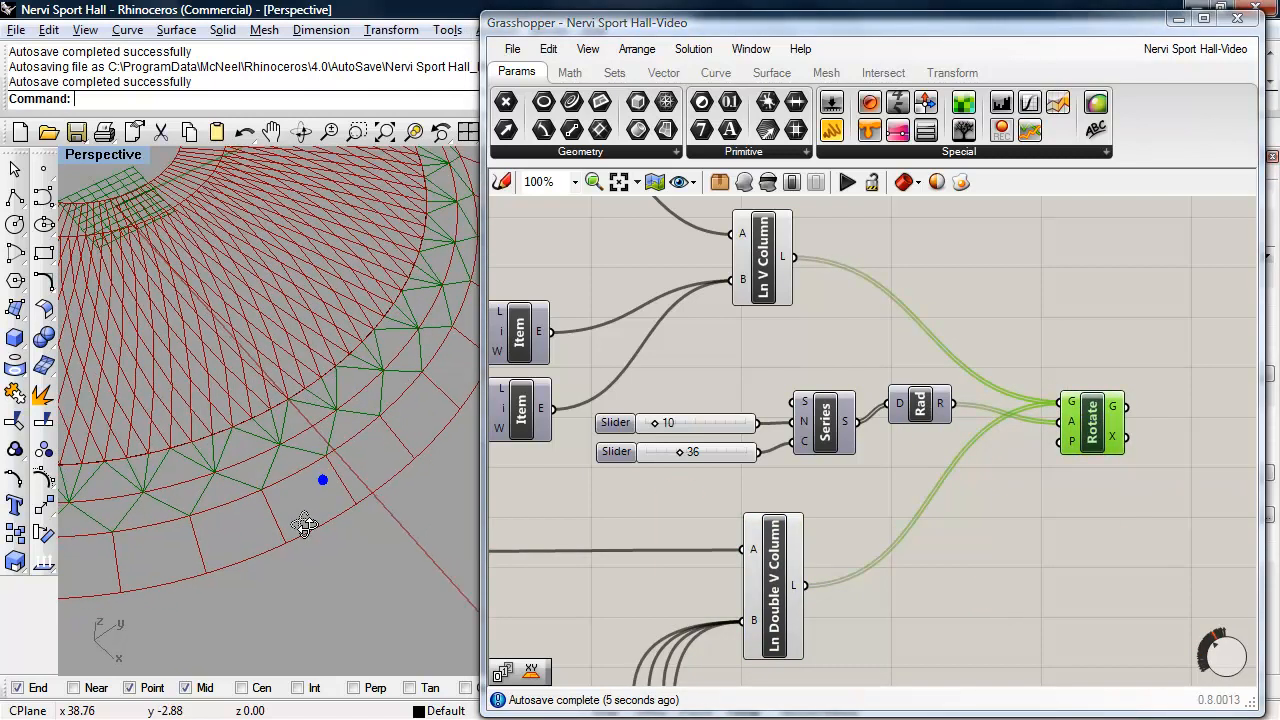
{"action": "scroll", "coordinate": [283, 529], "scroll_direction": "up", "scroll_amount": 4}
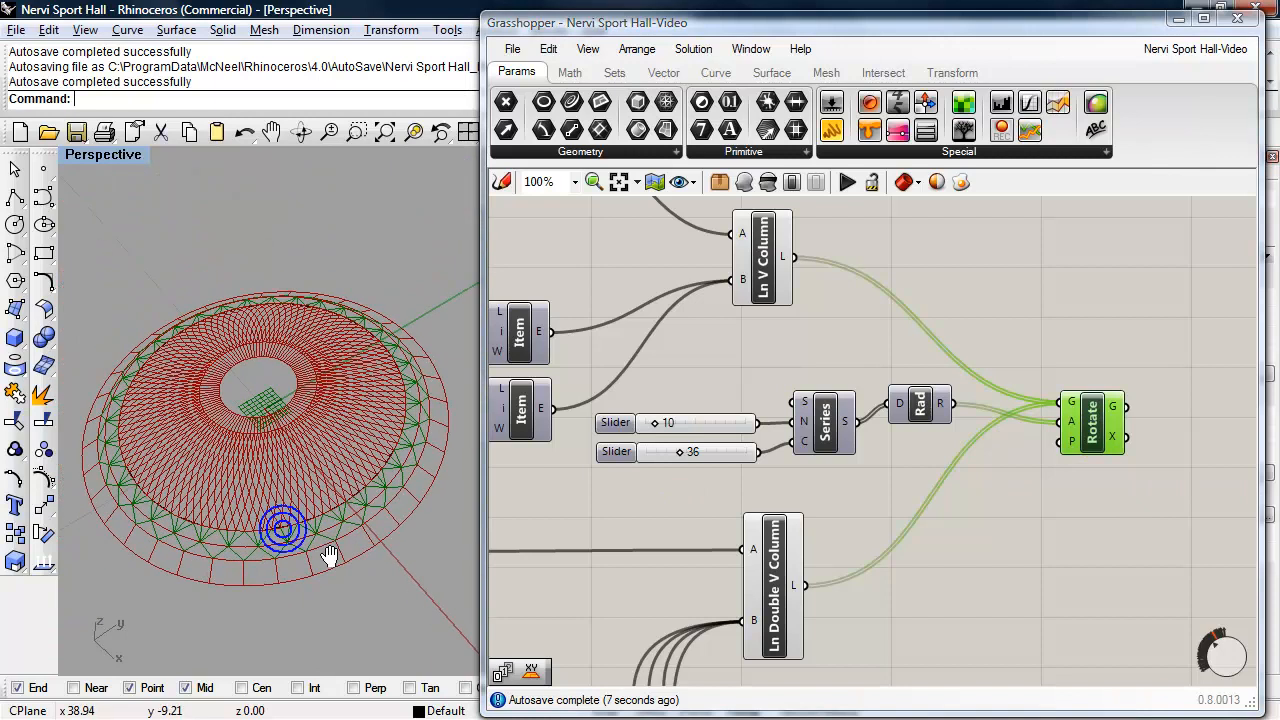
{"action": "right_click_drag", "start_coordinate": [307, 529], "coordinate": [312, 455]}
- Rename the Rotate component as "Rotate V Column Array"
{"action": "left_click", "coordinate": [1034, 557]}
{"action": "right_click", "coordinate": [1094, 452]}
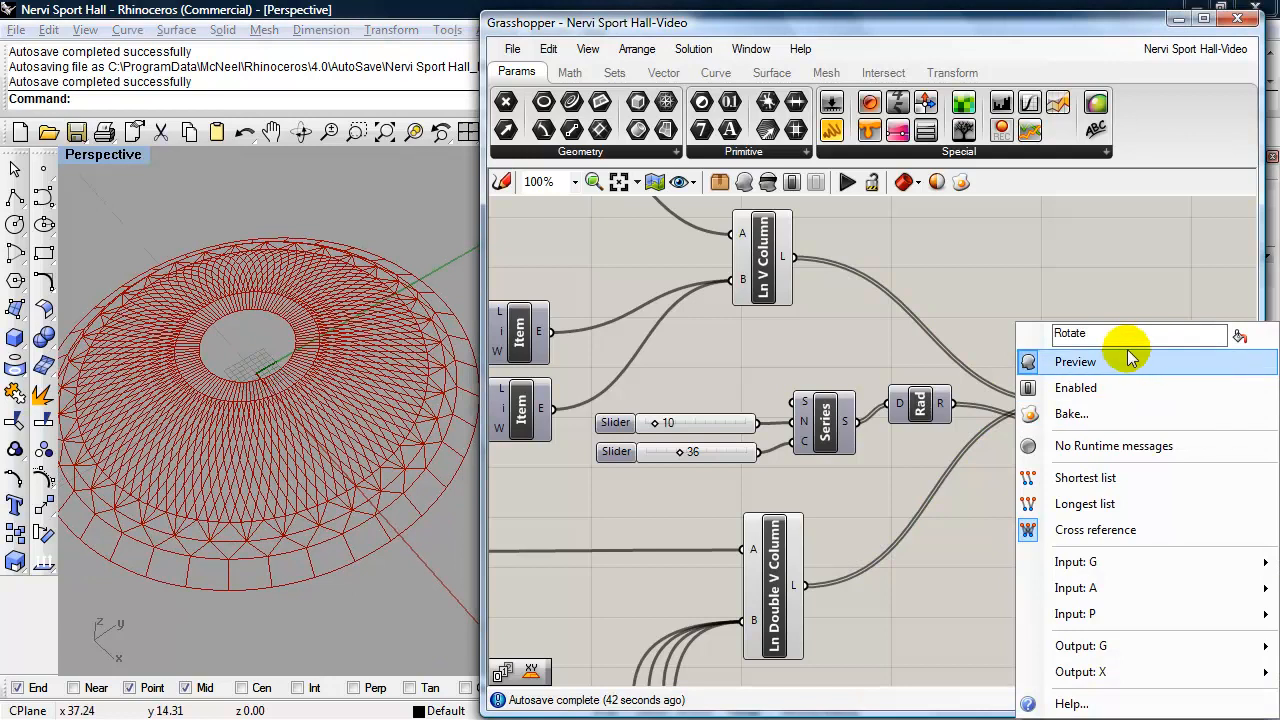
{"action": "type", "text": "V "}
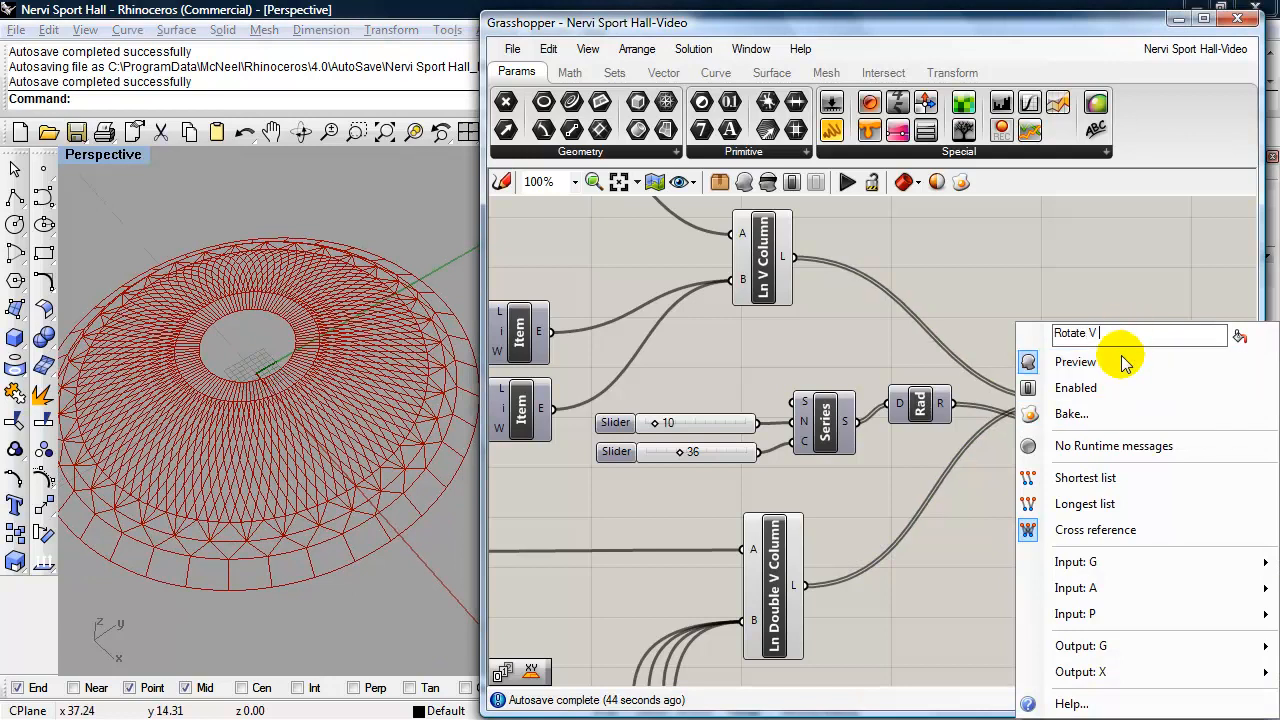
{"action": "type", "text": "Column"}
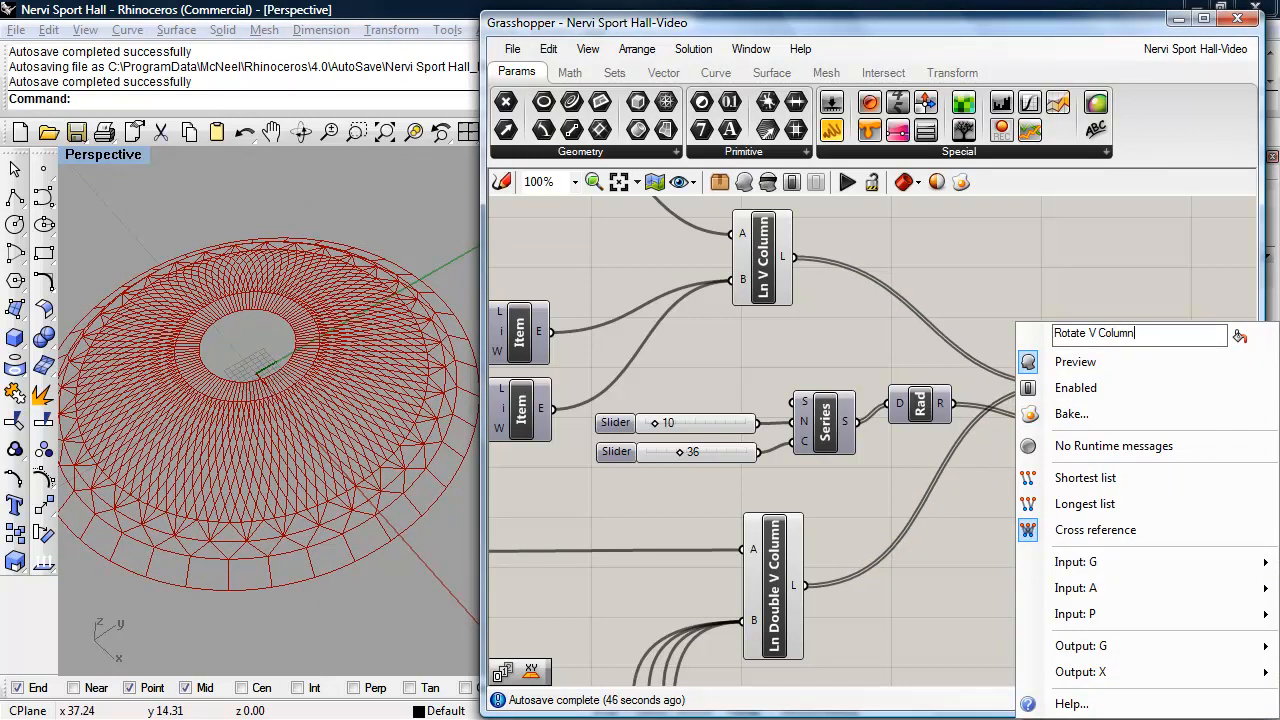
{"action": "type", "text": " Anray"}
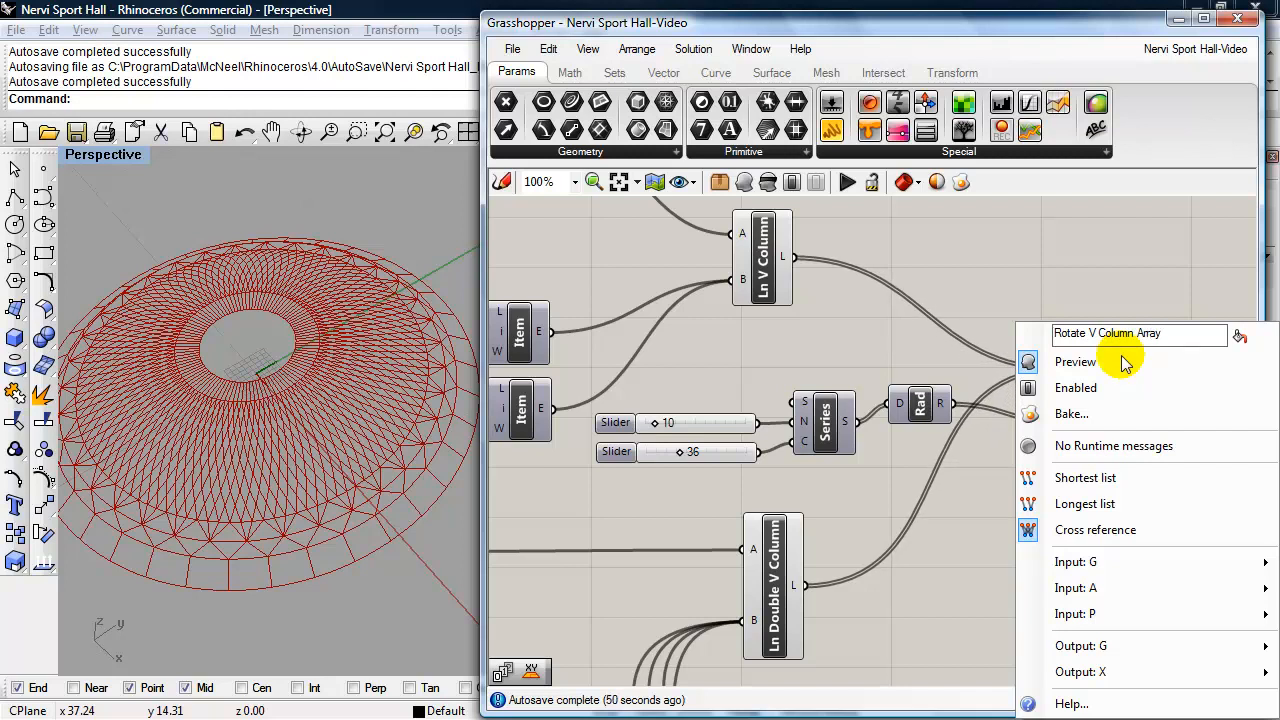
{"action": "left_click", "coordinate": [1111, 309]}
{"action": "left_click", "coordinate": [1082, 474]}
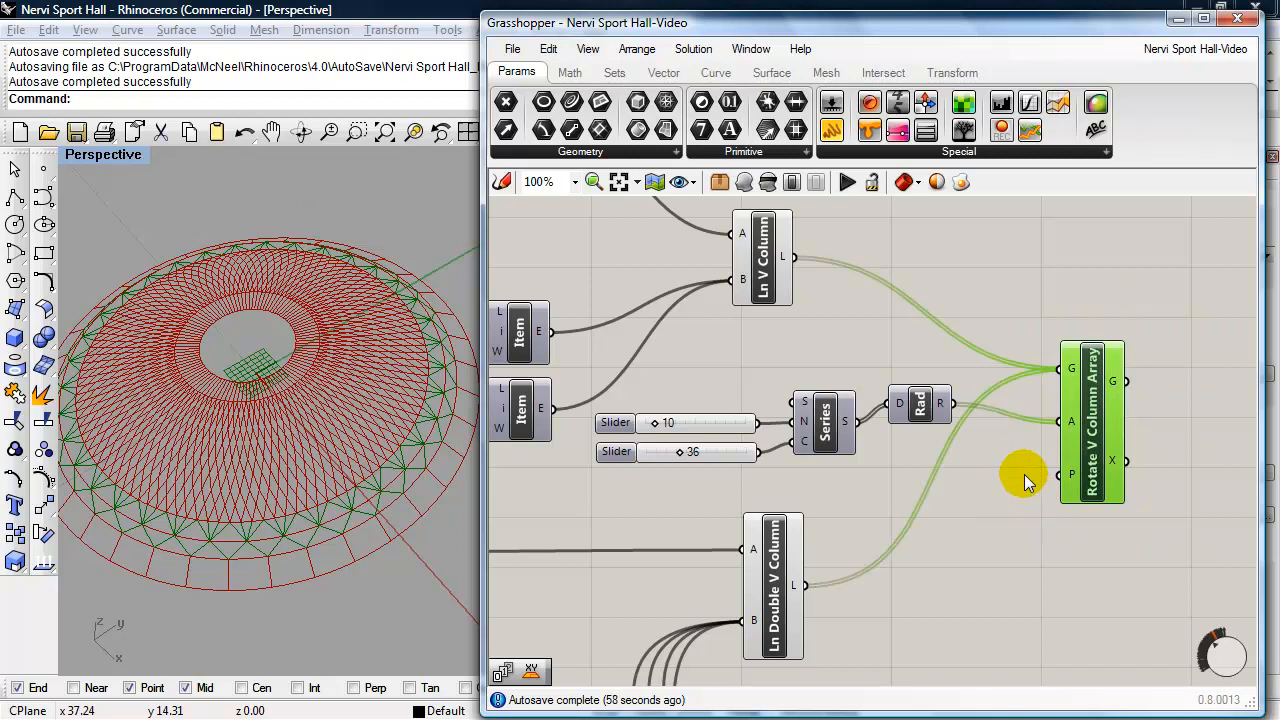
- Group all components of the Columns section and give the group a green blob-shaped outline
{"action": "scroll", "coordinate": [1032, 490], "scroll_direction": "down", "scroll_amount": 4}
{"action": "scroll", "coordinate": [1012, 480], "scroll_direction": "down", "scroll_amount": 2}
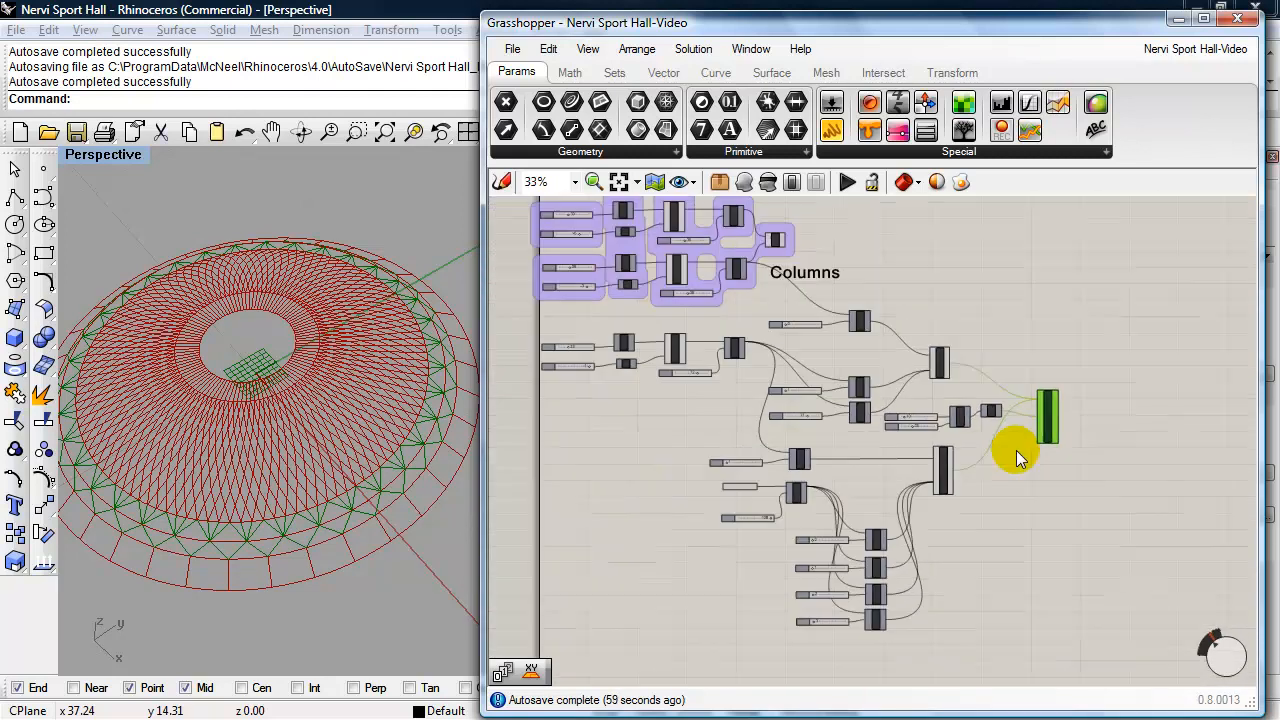
{"action": "left_click", "coordinate": [1024, 508]}
{"action": "left_click_drag", "start_coordinate": [1055, 638], "coordinate": [540, 325]}
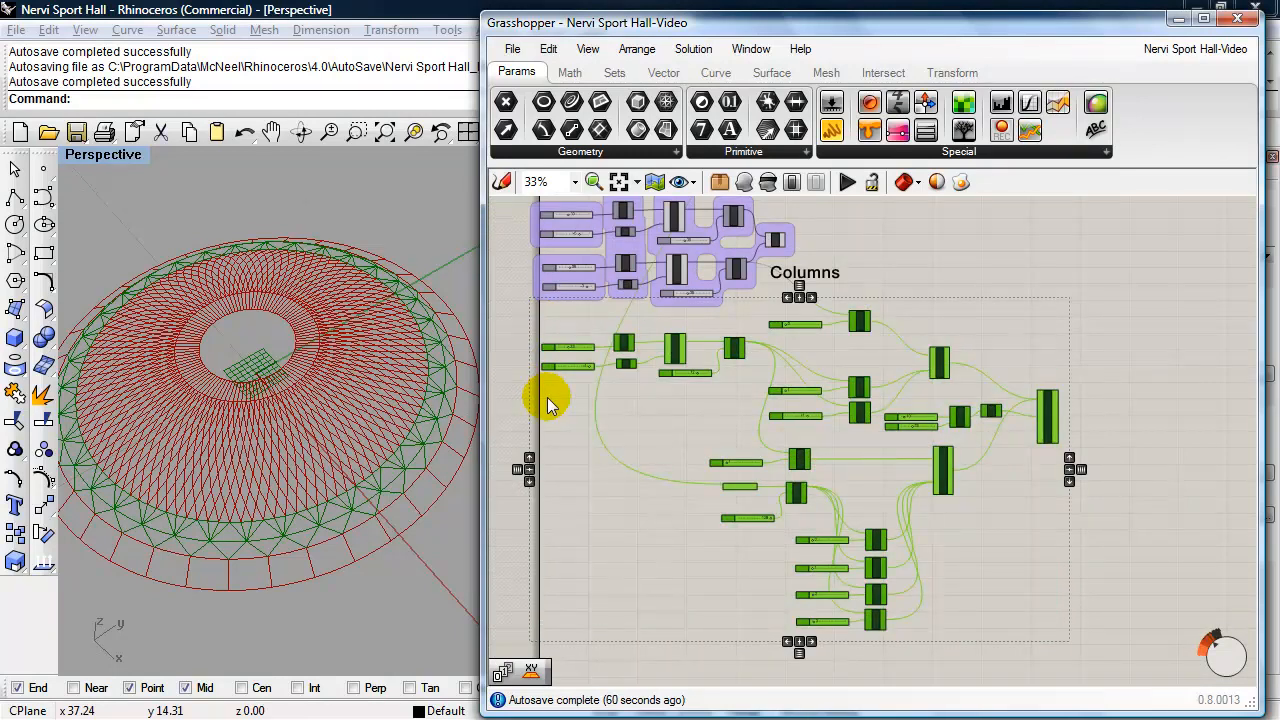
{"action": "key", "text": "ctrl+g"}
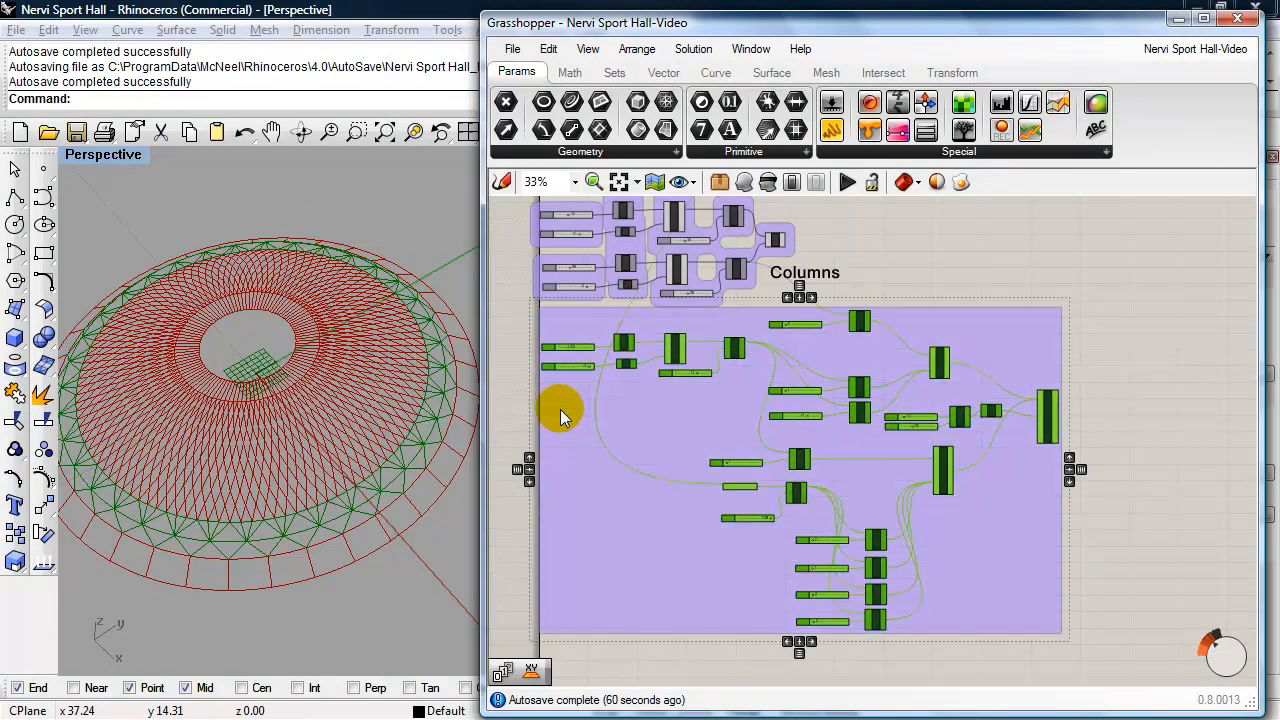
{"action": "left_click", "coordinate": [599, 432]}
{"action": "left_click", "coordinate": [599, 432]}
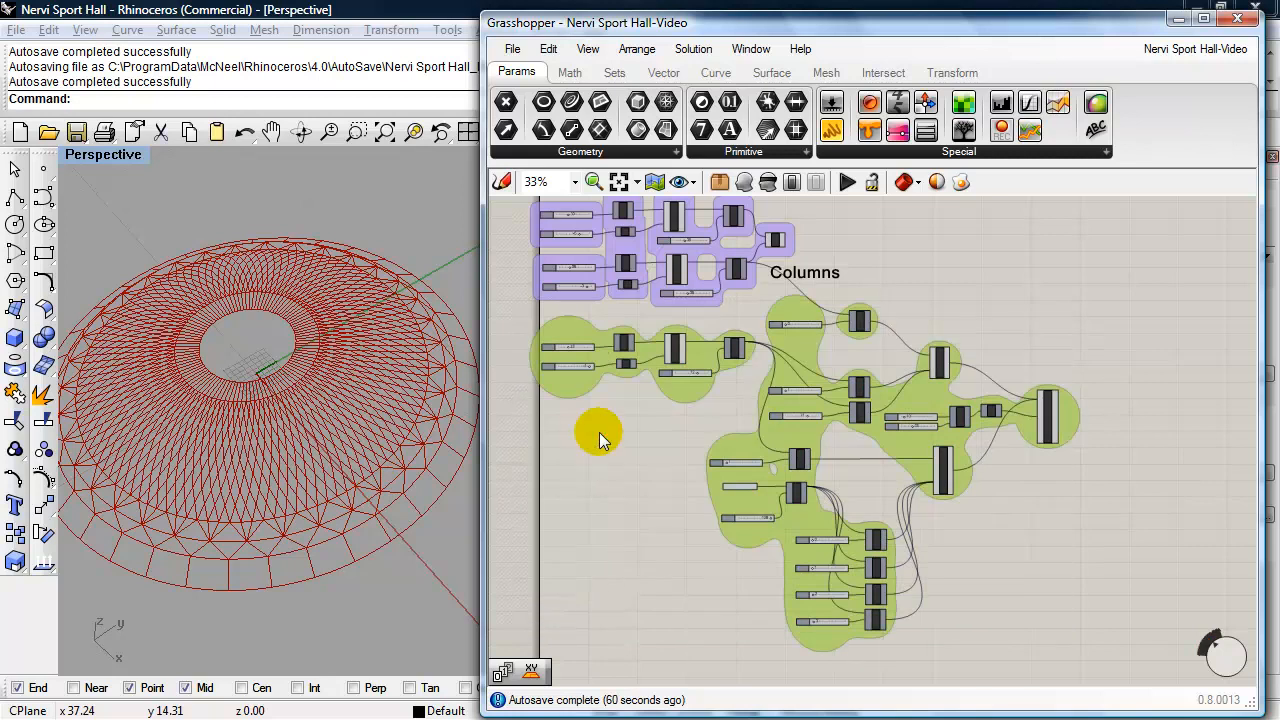
- Give the new group a purple box outline like the other groups and label it with a copy of the Columns text reading "V Columns"
{"action": "double_click", "coordinate": [677, 389]}
{"action": "left_click", "coordinate": [1054, 521]}
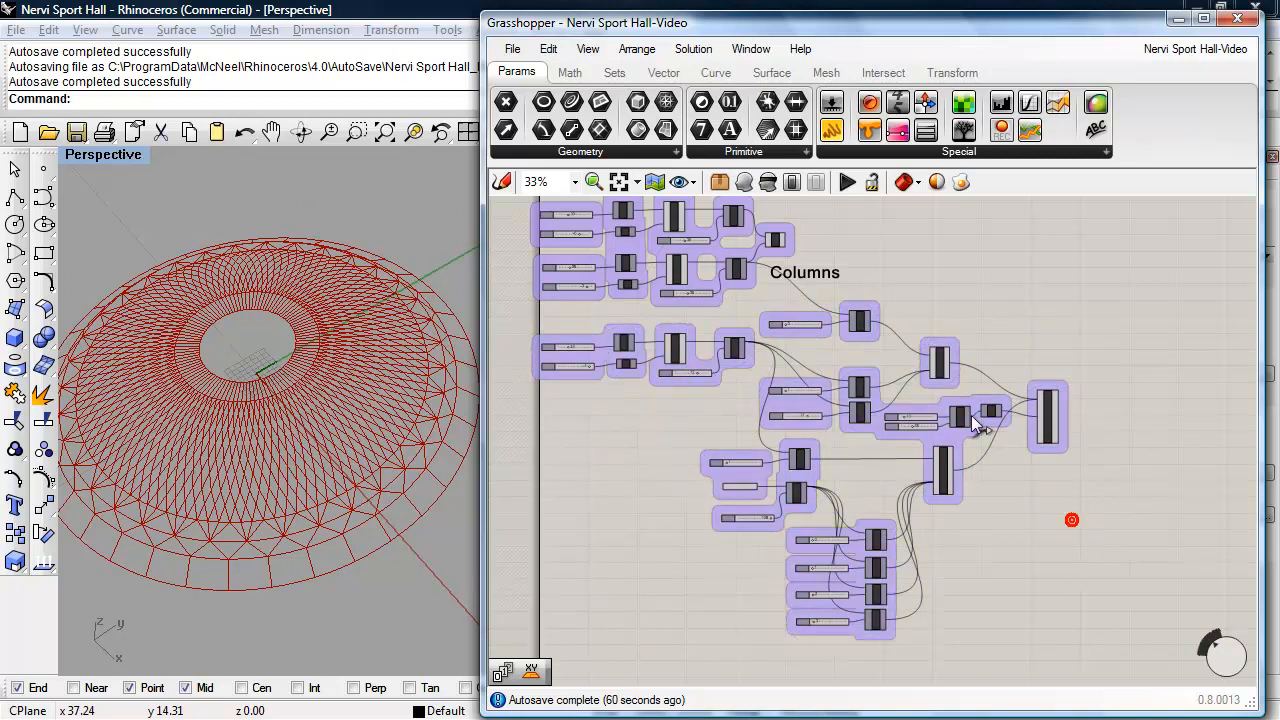
{"action": "left_click", "coordinate": [831, 274]}
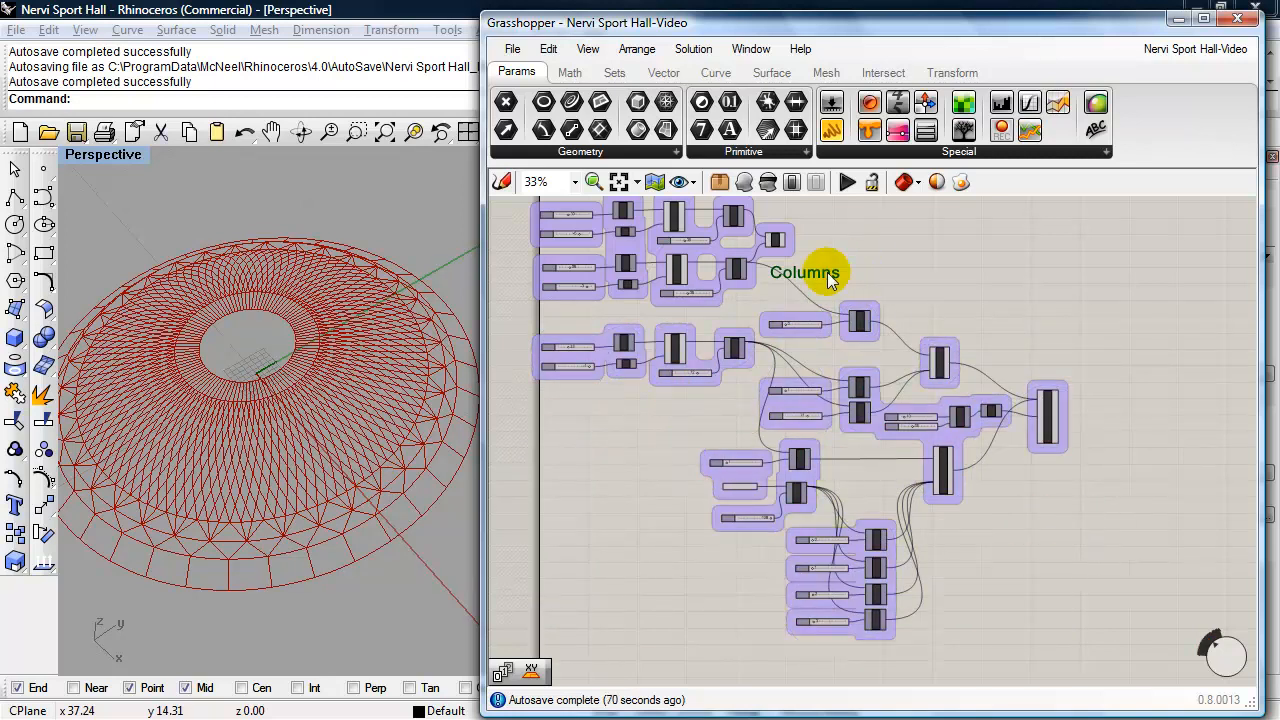
{"action": "left_click_drag", "start_coordinate": [828, 276], "coordinate": [1013, 578]}
{"action": "double_click", "coordinate": [999, 519]}
{"action": "left_click", "coordinate": [894, 430]}
{"action": "type", "text": "V Columns"}
{"action": "left_click", "coordinate": [1040, 632]}
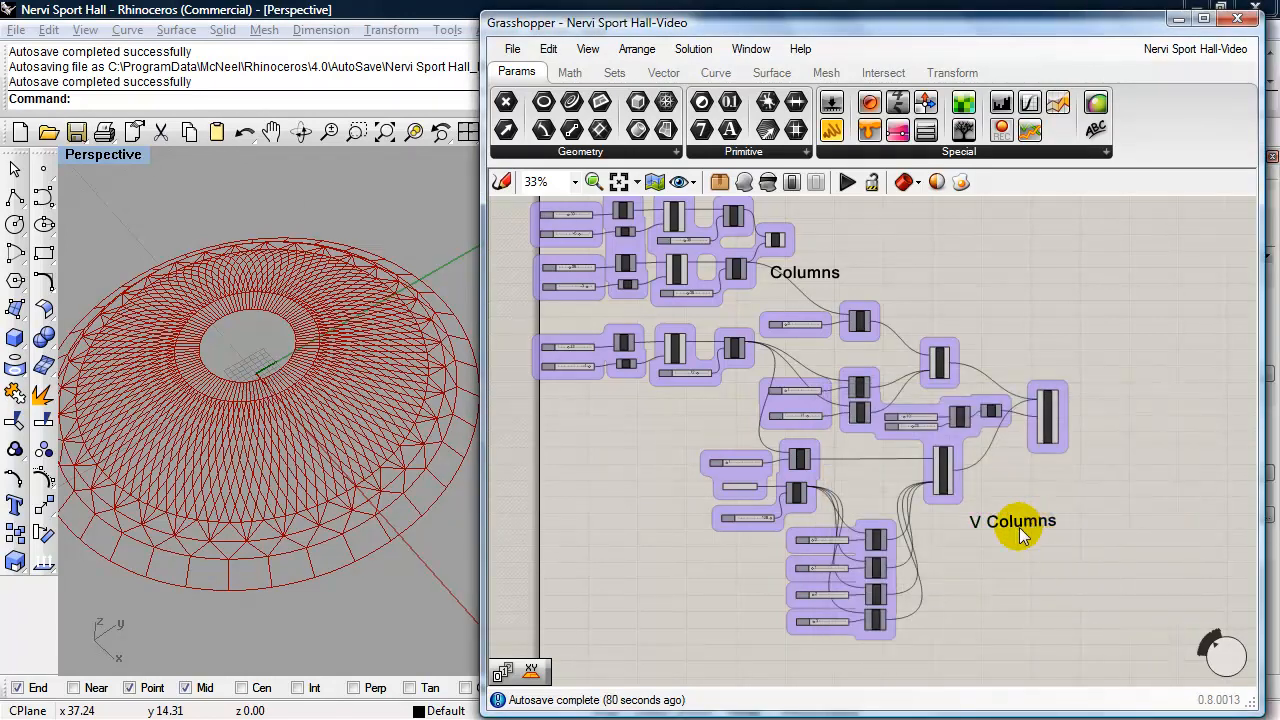
- Save the Grasshopper definition under its existing file name
{"action": "scroll", "coordinate": [667, 484], "scroll_direction": "down", "scroll_amount": 5}
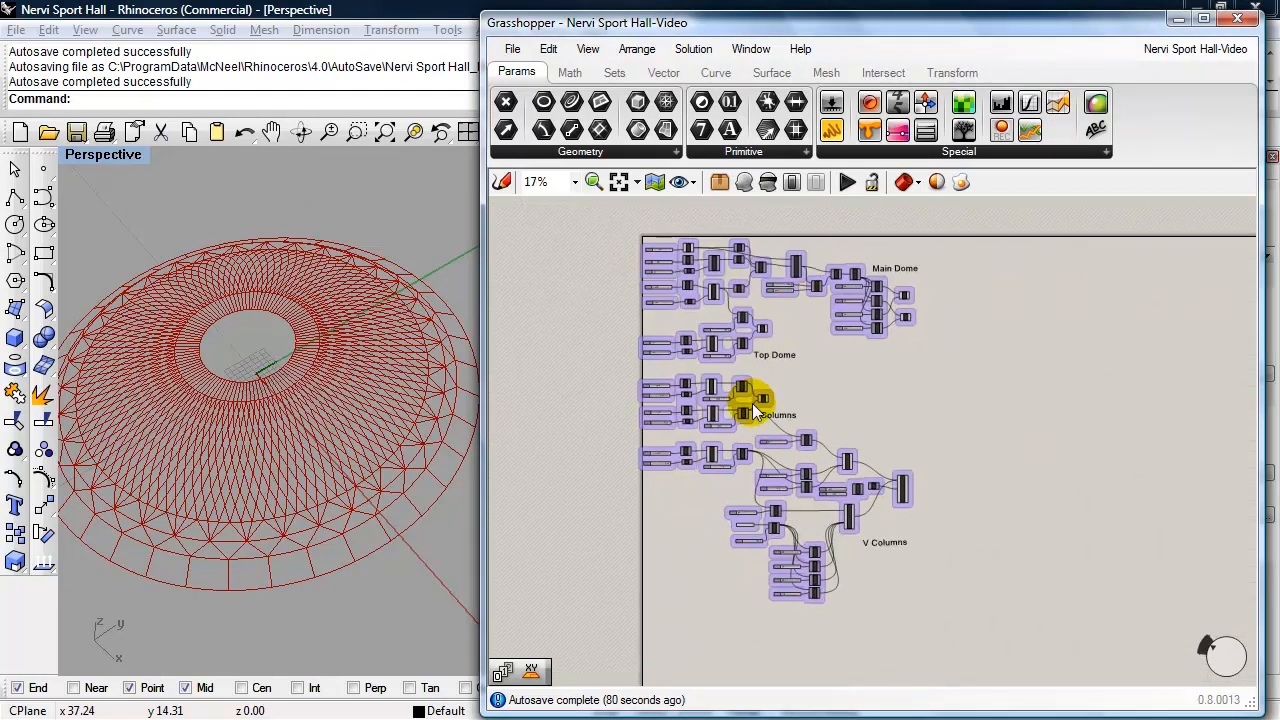
{"action": "right_click_drag", "start_coordinate": [693, 520], "coordinate": [560, 551]}
{"action": "scroll", "coordinate": [552, 494], "scroll_direction": "up", "scroll_amount": 1}
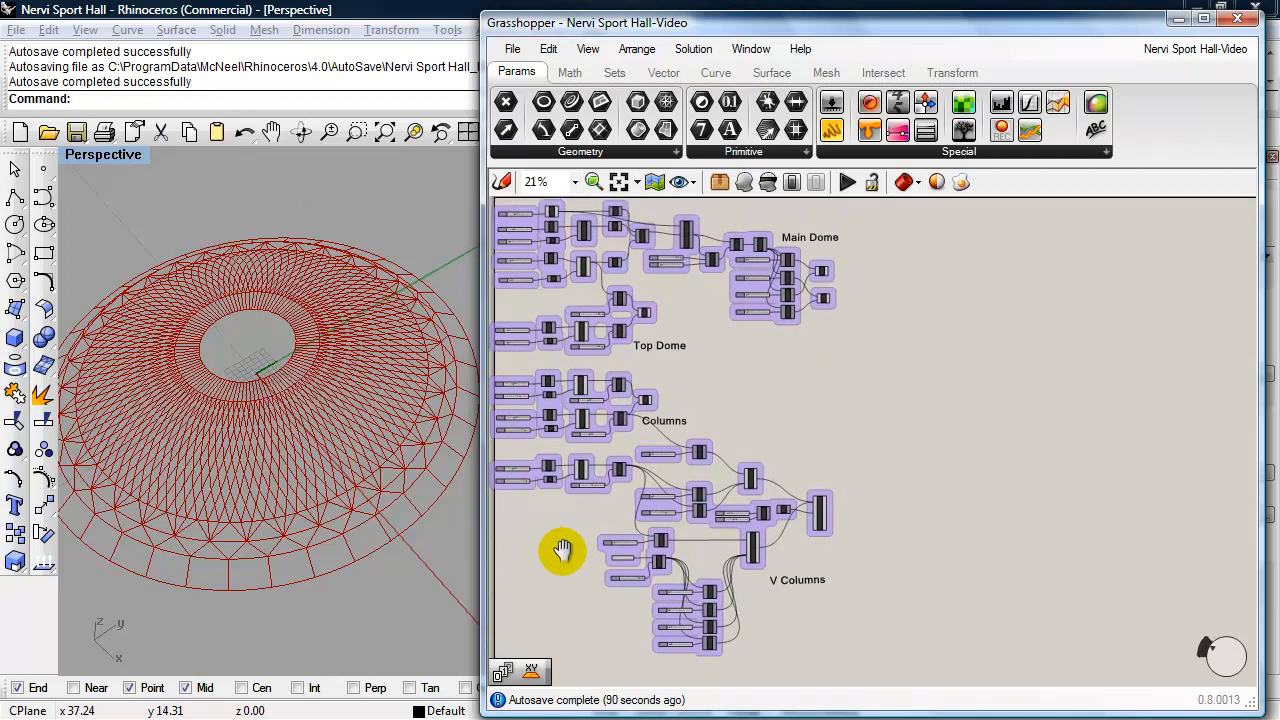
{"action": "left_click", "coordinate": [522, 55]}
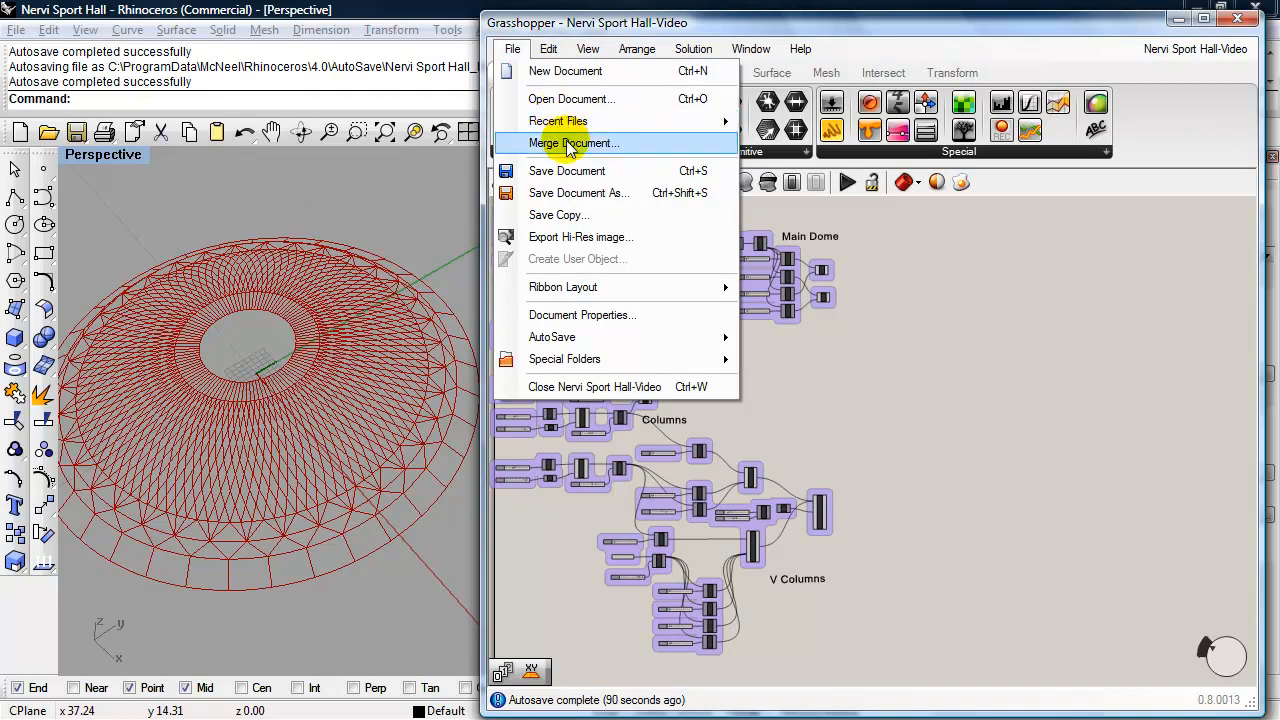
{"action": "left_click", "coordinate": [566, 172]}
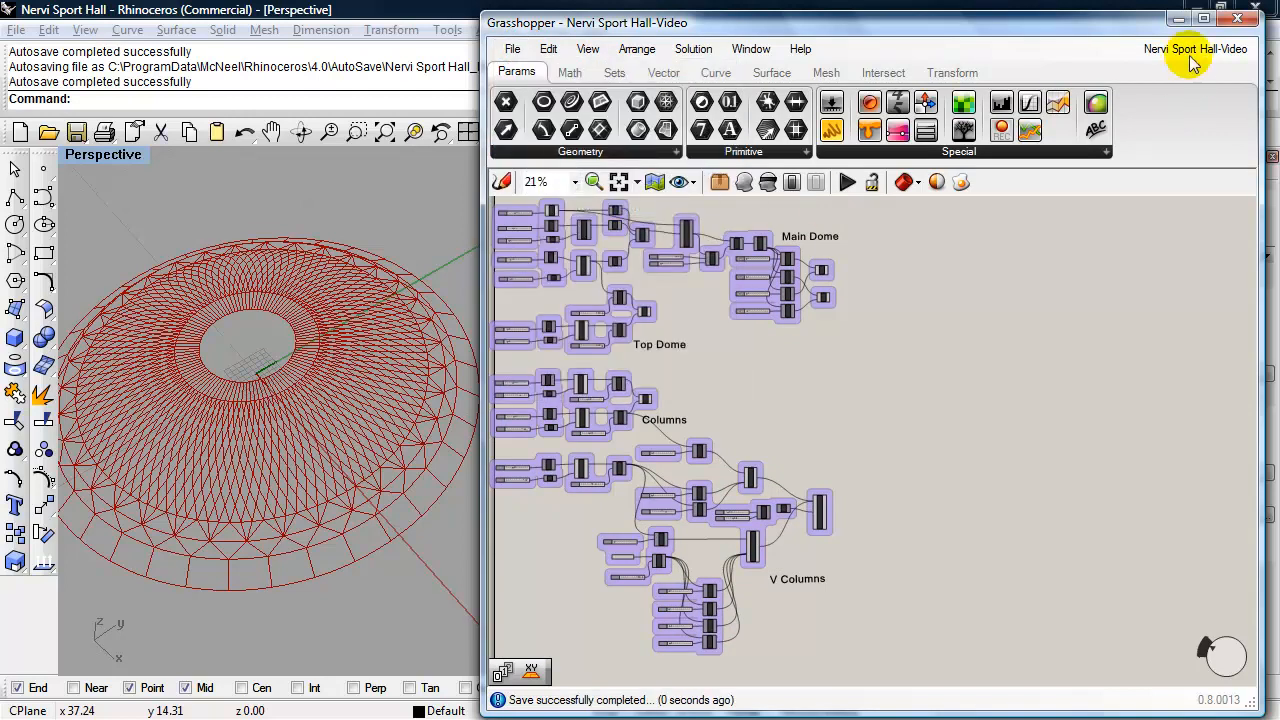
- Minimize the Grasshopper window and examine the complete dome with its columns in Rhino's Perspective view from several lower angles
{"action": "left_click", "coordinate": [1183, 18]}
{"action": "right_click_drag", "start_coordinate": [680, 420], "coordinate": [964, 426], "text": "shift"}
{"action": "right_click_drag", "start_coordinate": [943, 428], "coordinate": [1009, 431], "text": "shift"}
{"action": "right_click_drag", "start_coordinate": [1006, 431], "coordinate": [945, 432], "text": "shift"}
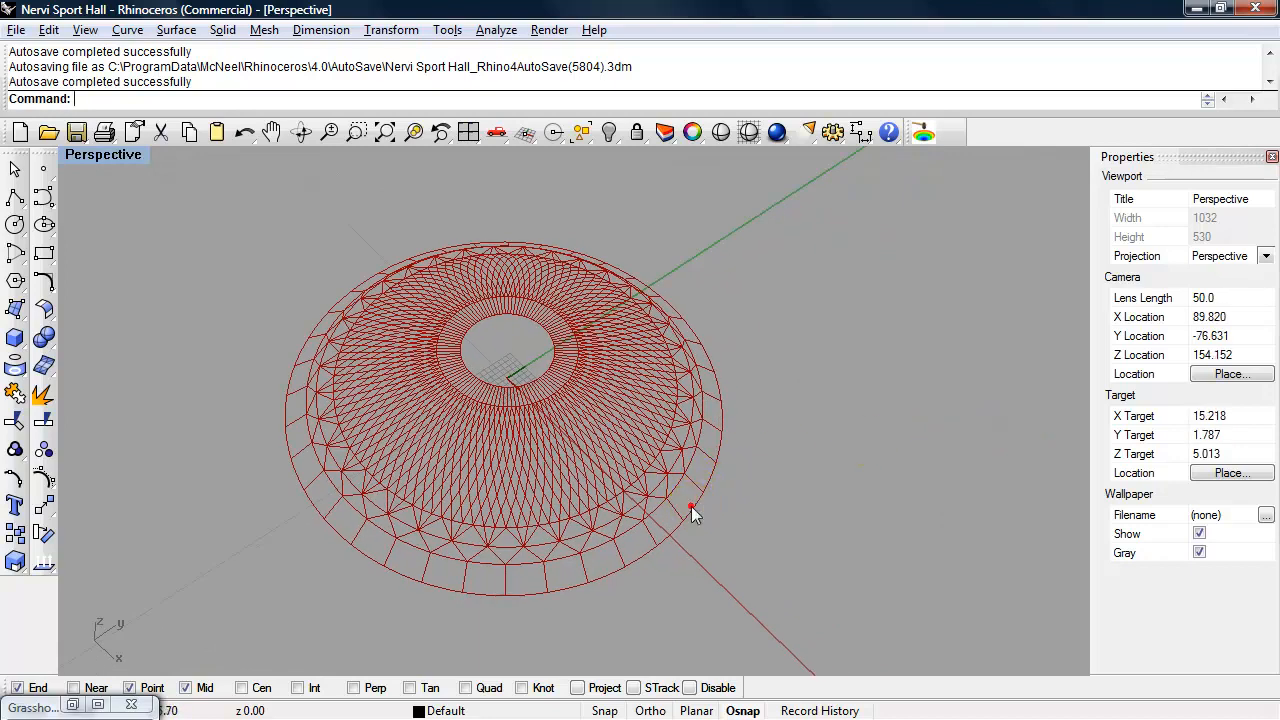
{"action": "right_click_drag", "start_coordinate": [767, 514], "coordinate": [818, 447]}
{"action": "right_click_drag", "start_coordinate": [702, 514], "coordinate": [806, 484], "text": "shift"}
{"action": "scroll", "coordinate": [769, 496], "scroll_direction": "up", "scroll_amount": 2}
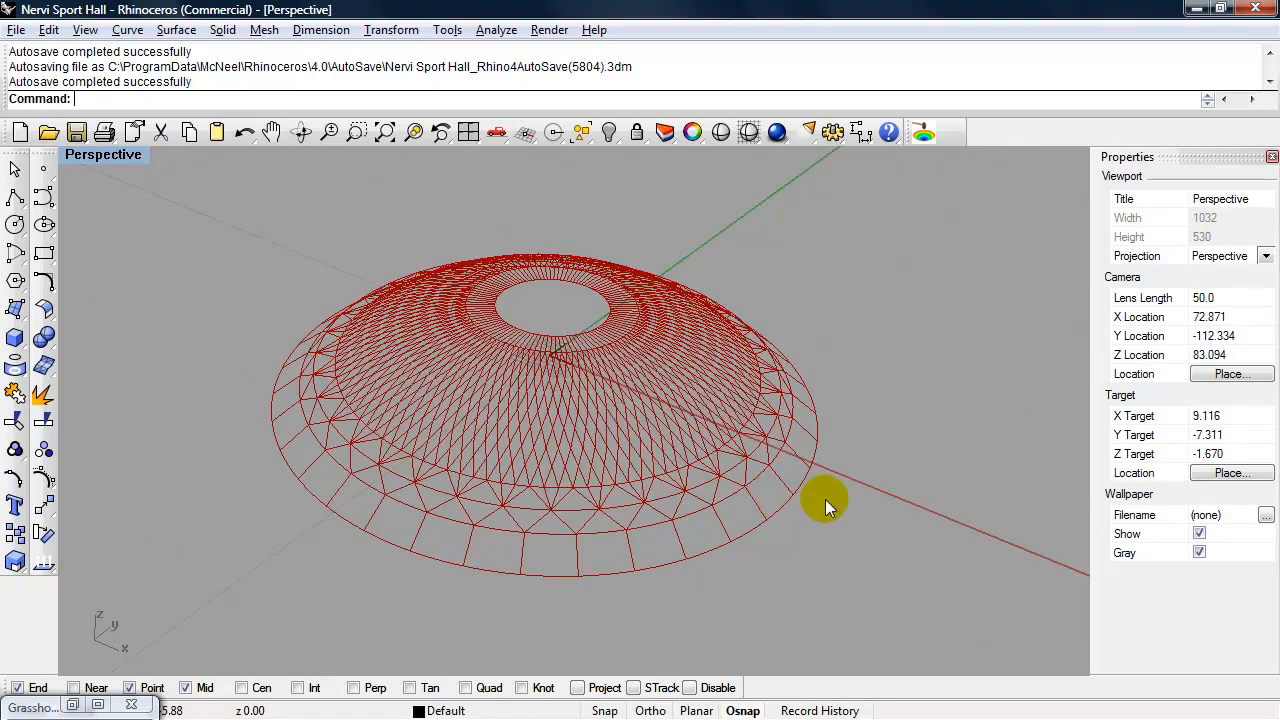